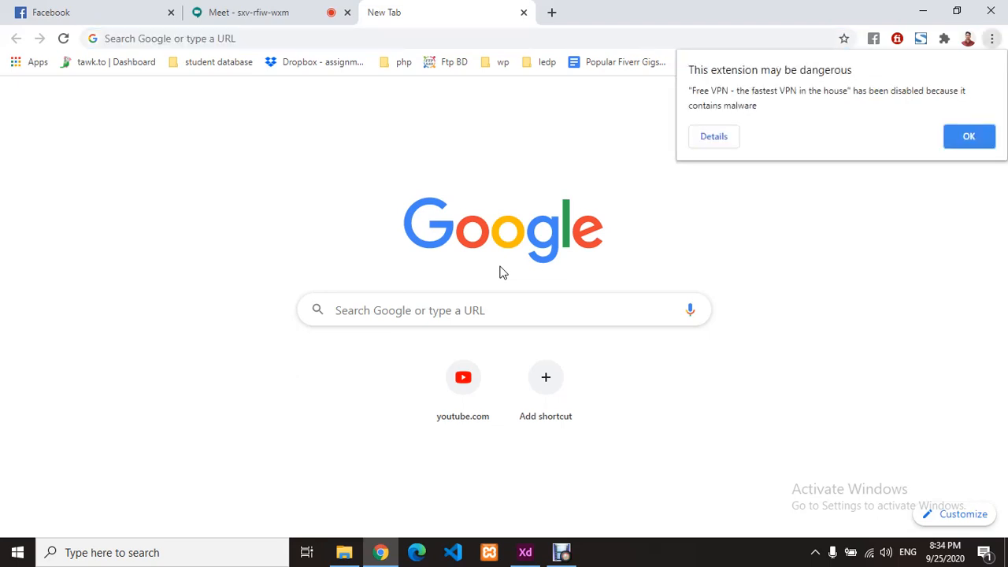
- Dismiss the dangerous-extension warning and close the Google recent-search suggestions
click(969, 143)
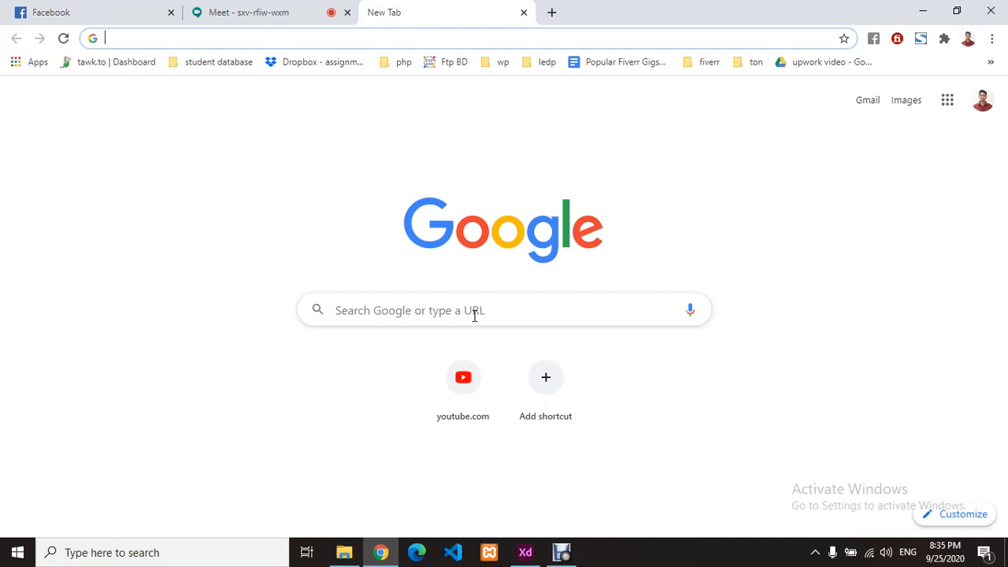
click(358, 322)
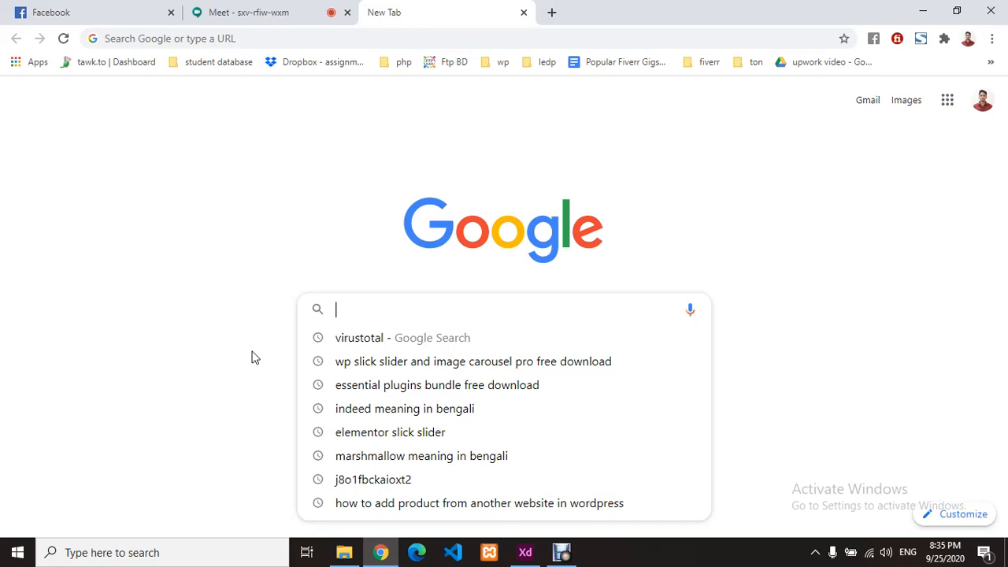
click(394, 147)
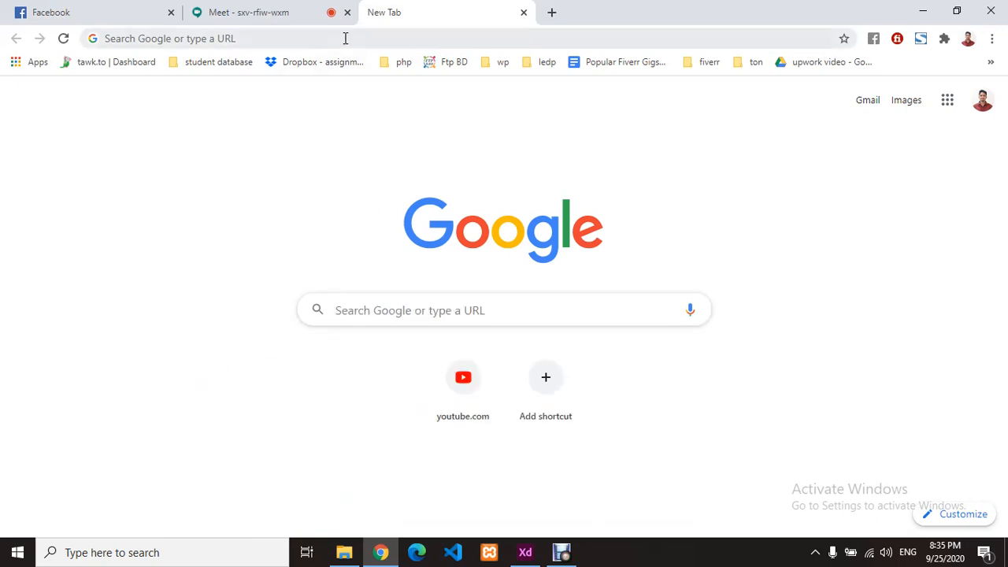
- Load shopify.com in the new tab, then return to the Google Meet call
click(345, 38)
text(sh)
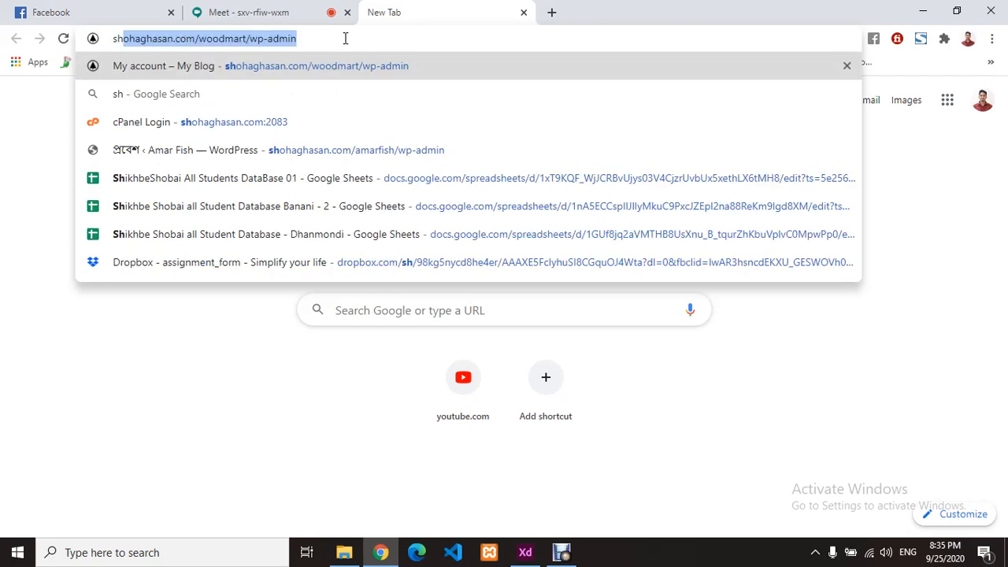
text(opify)
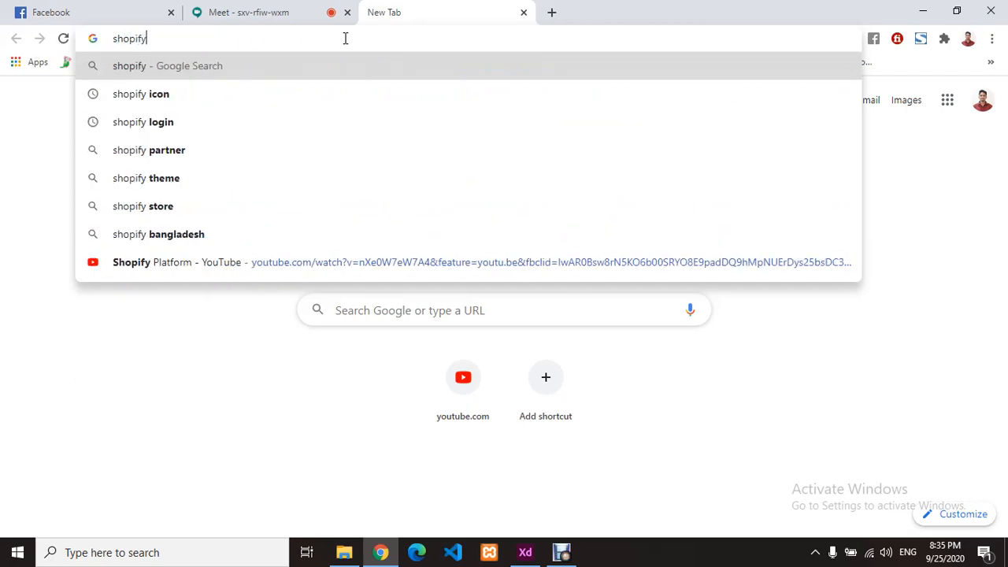
text(.com)
key(Return)
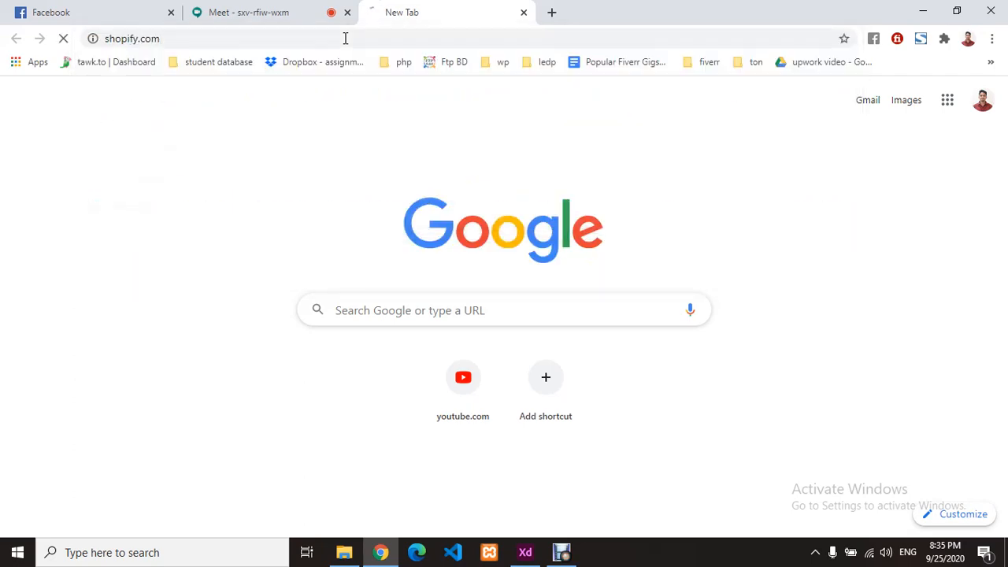
click(239, 11)
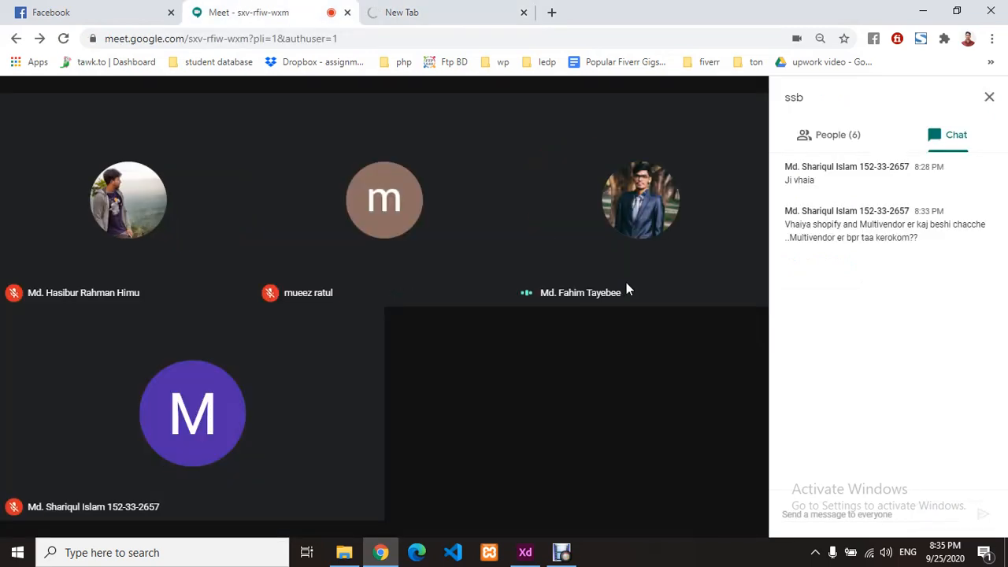
- Present the entire screen to the Meet call, then go back to the Shopify tab
click(678, 508)
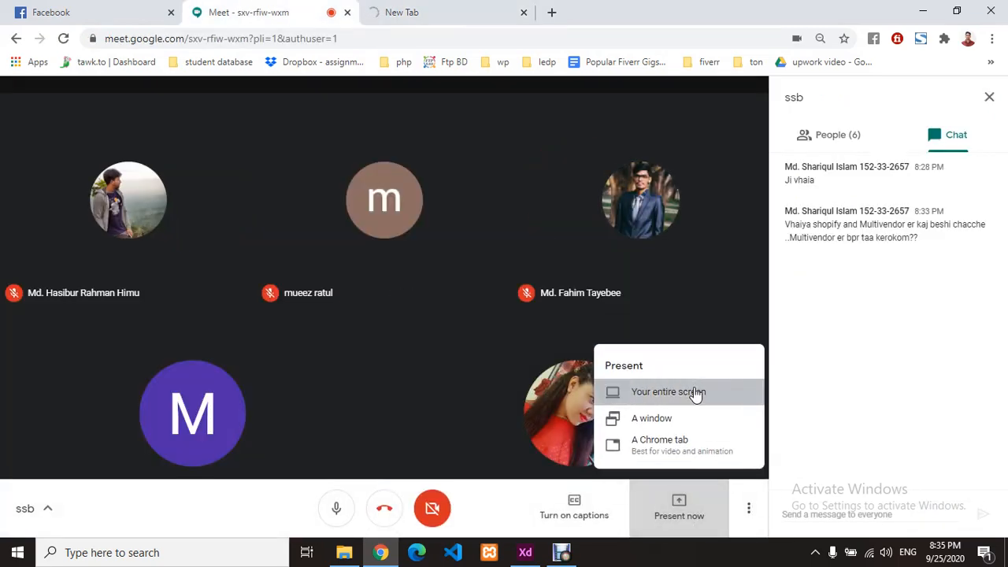
click(693, 391)
click(415, 222)
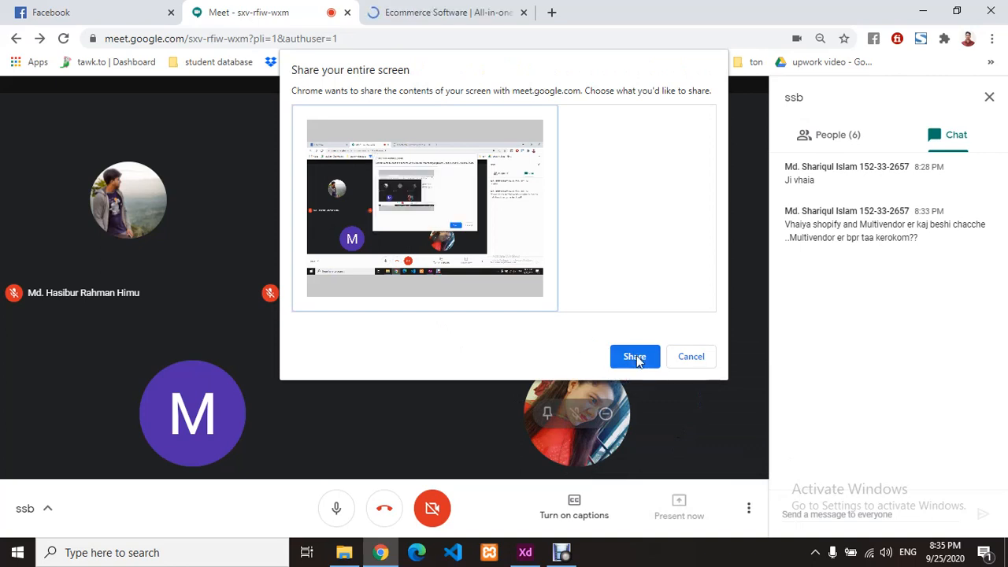
click(635, 356)
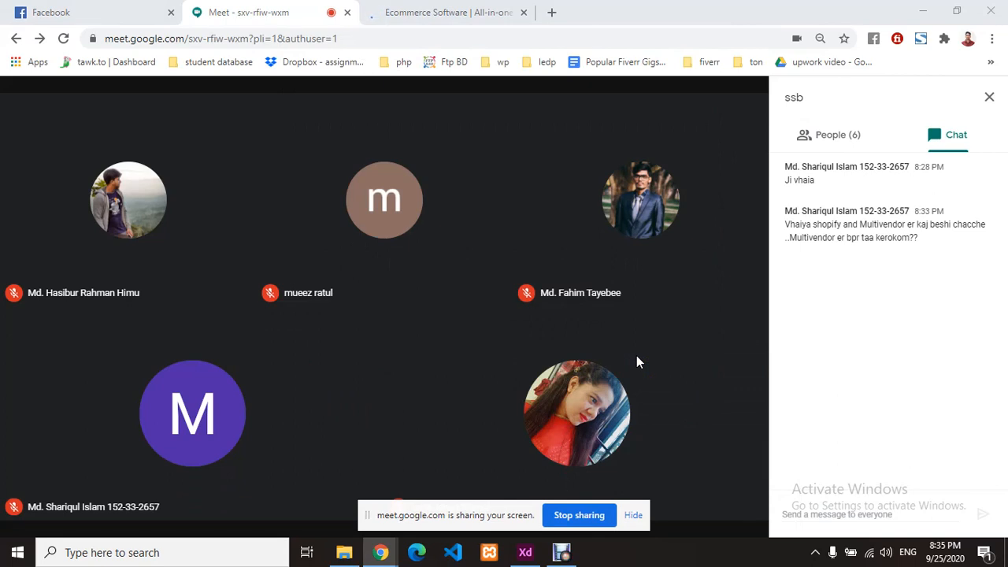
click(386, 9)
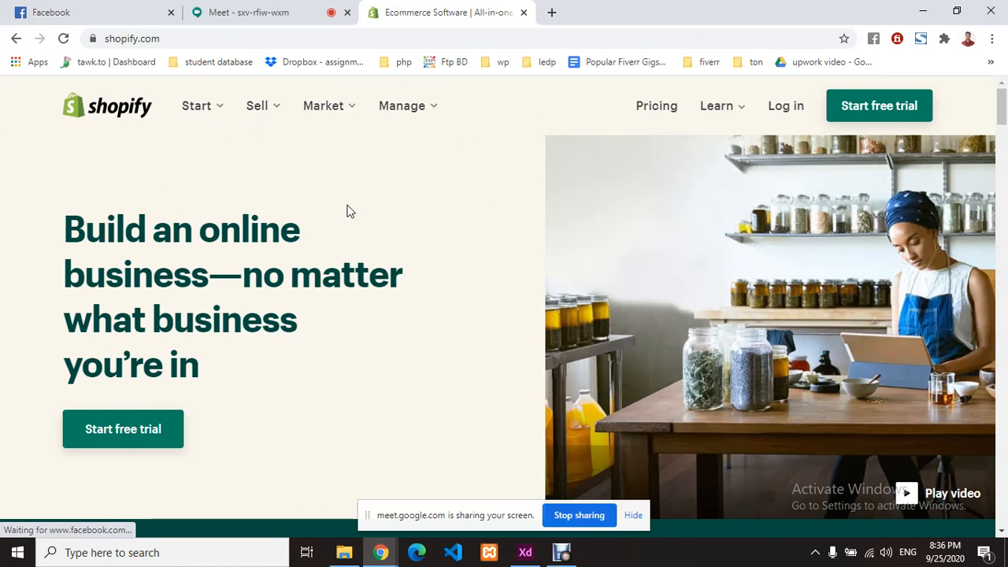
- Open the free-trial signup form and enter the account email and saved password
click(873, 111)
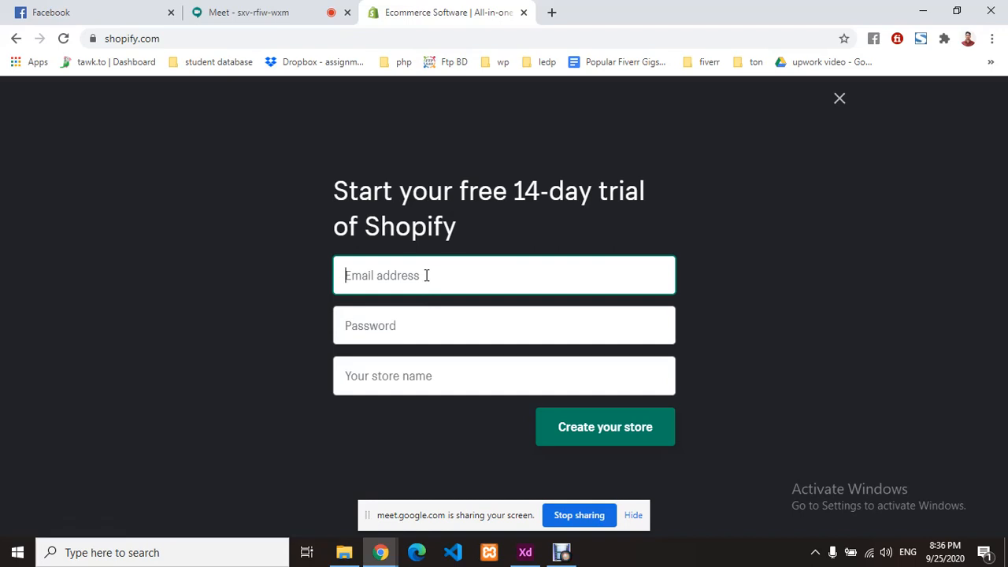
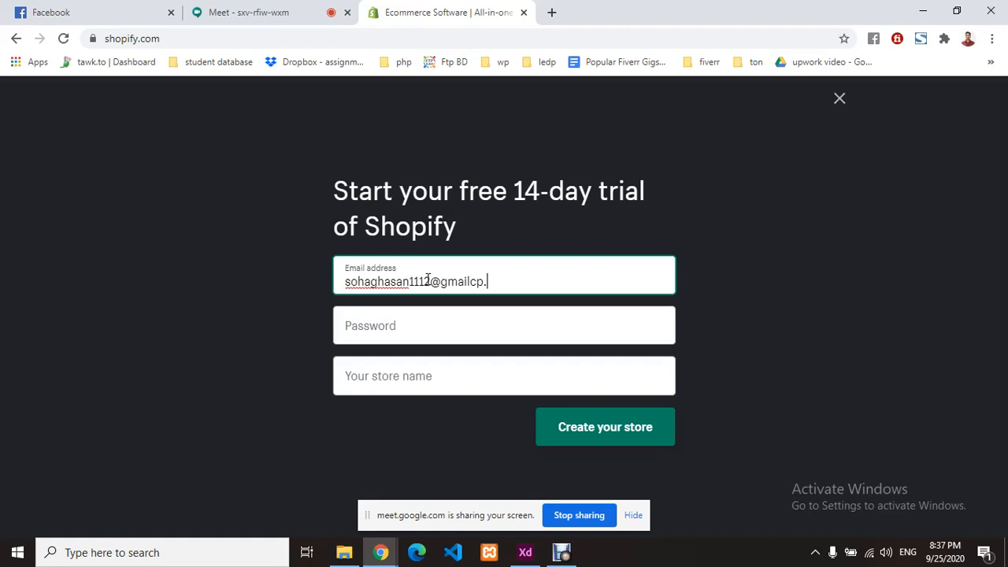
click(421, 313)
drag(530, 277, 254, 286)
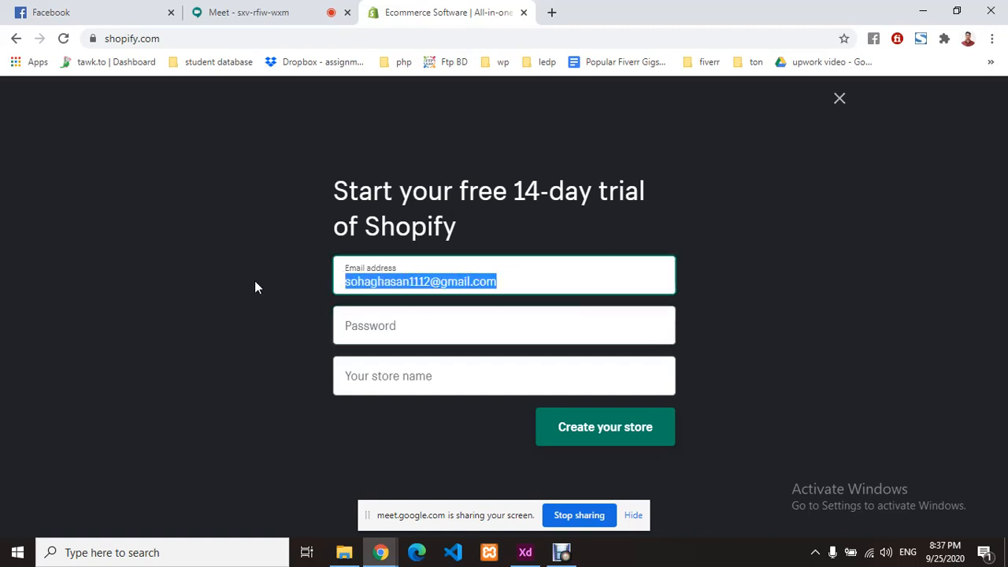
click(462, 320)
key(ctrl+v)
- Name the store ssb-combined, replacing the rejected names, and submit the signup form
click(420, 378)
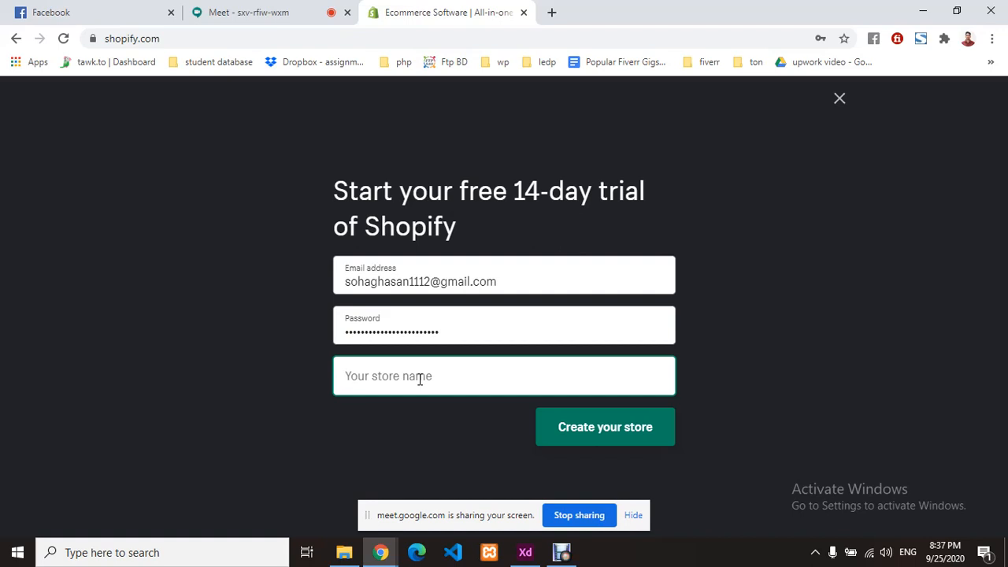
text(e-shop)
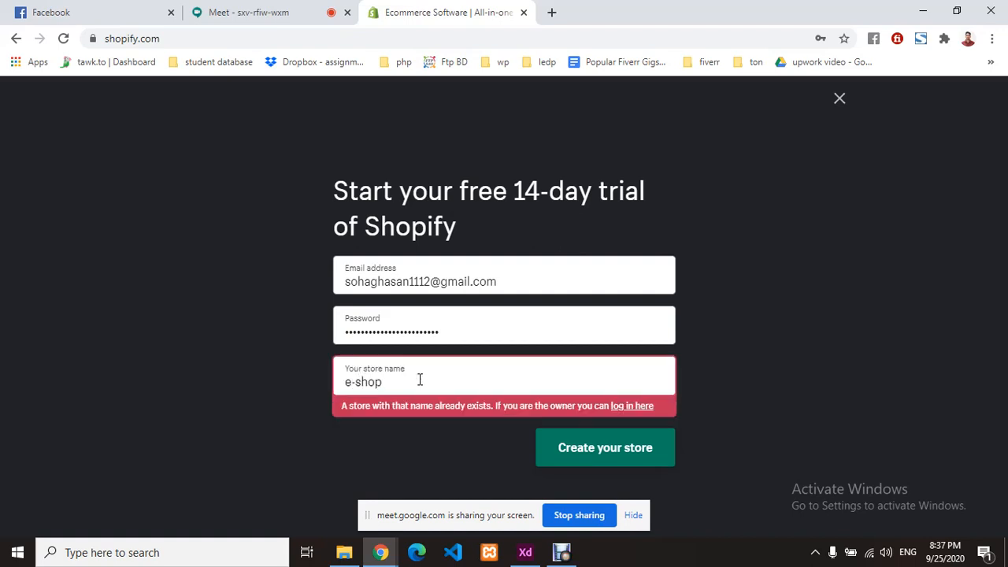
drag(409, 383, 273, 389)
text(online)
drag(441, 385, 219, 380)
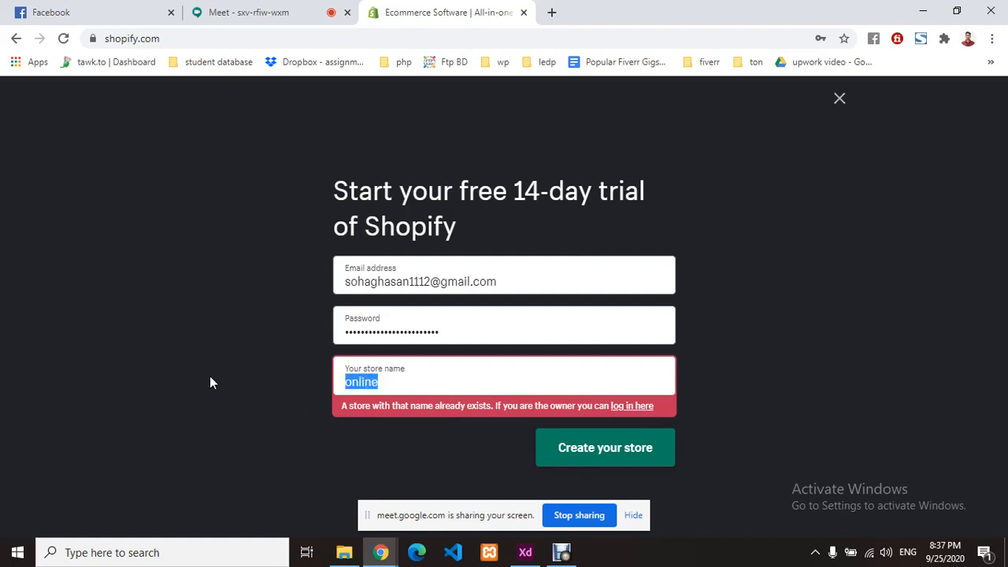
key(BackSpace)
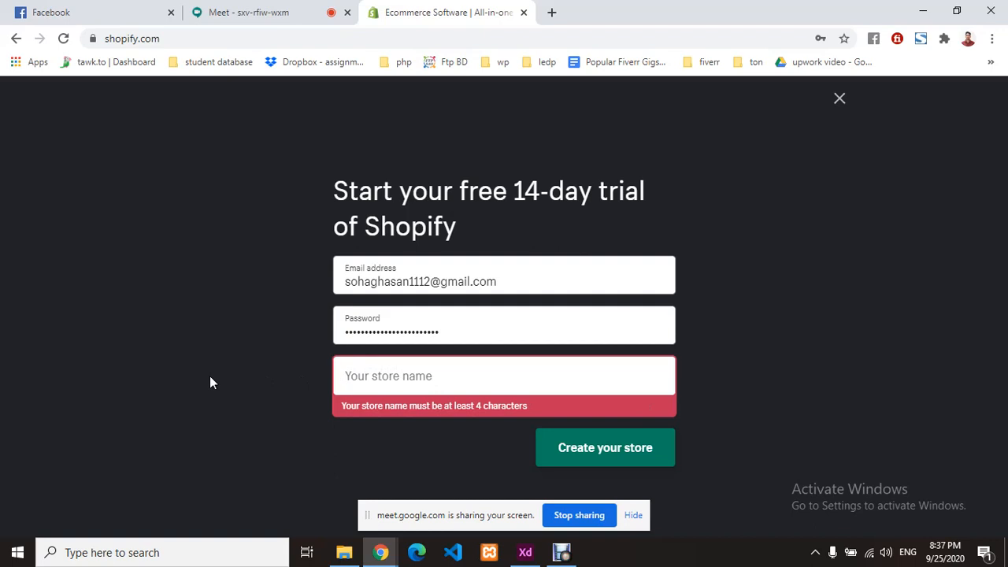
text(ssb)
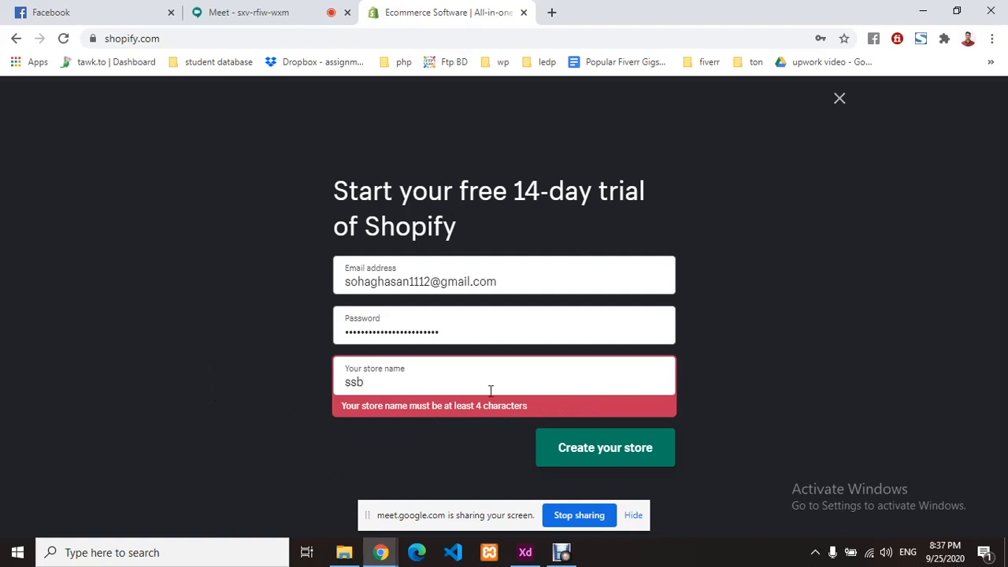
text(-co)
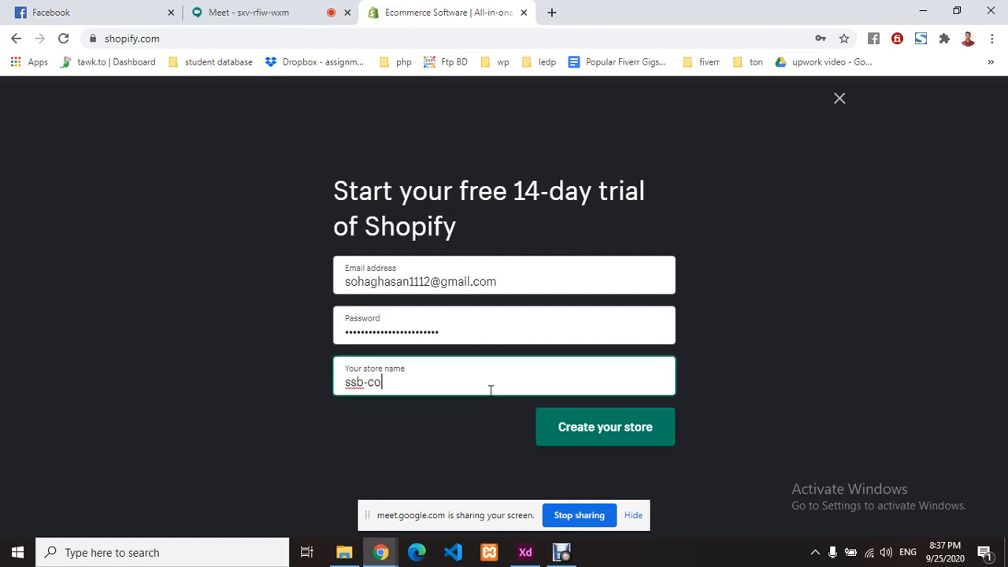
text(mbined)
drag(489, 390, 137, 390)
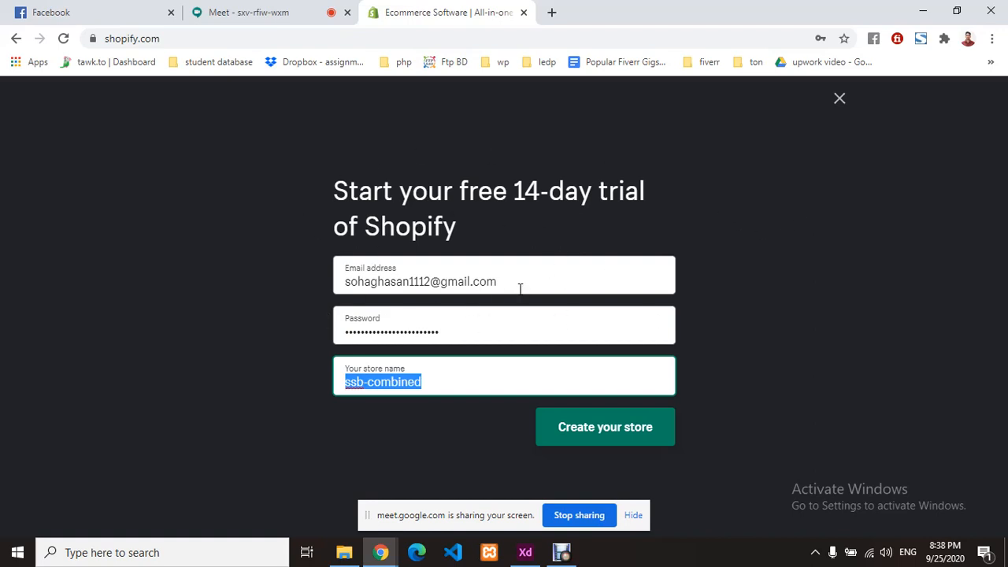
click(577, 432)
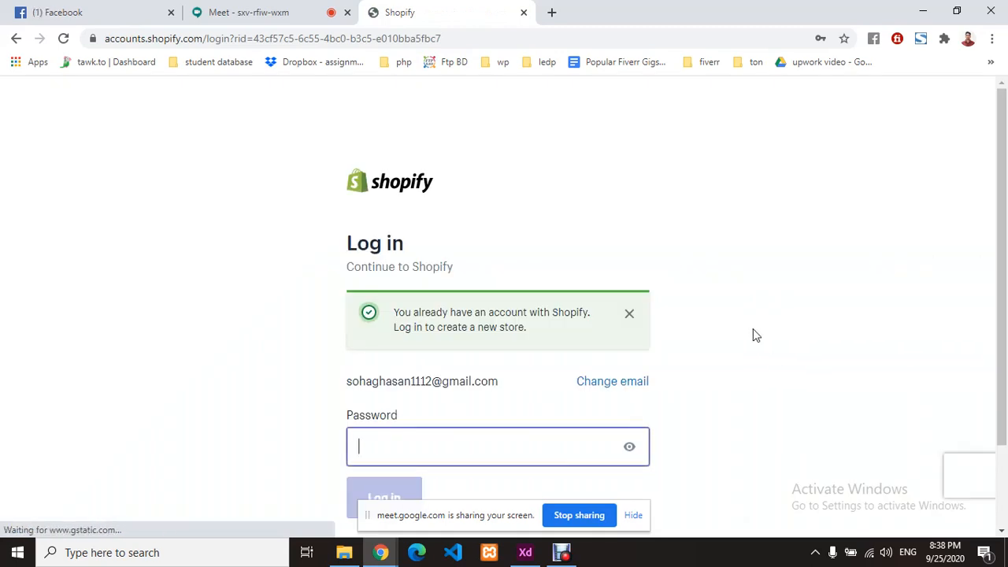
- Try logging in with the autofilled password, then go back after the incorrect-password error
scroll(753, 336, down, 1)
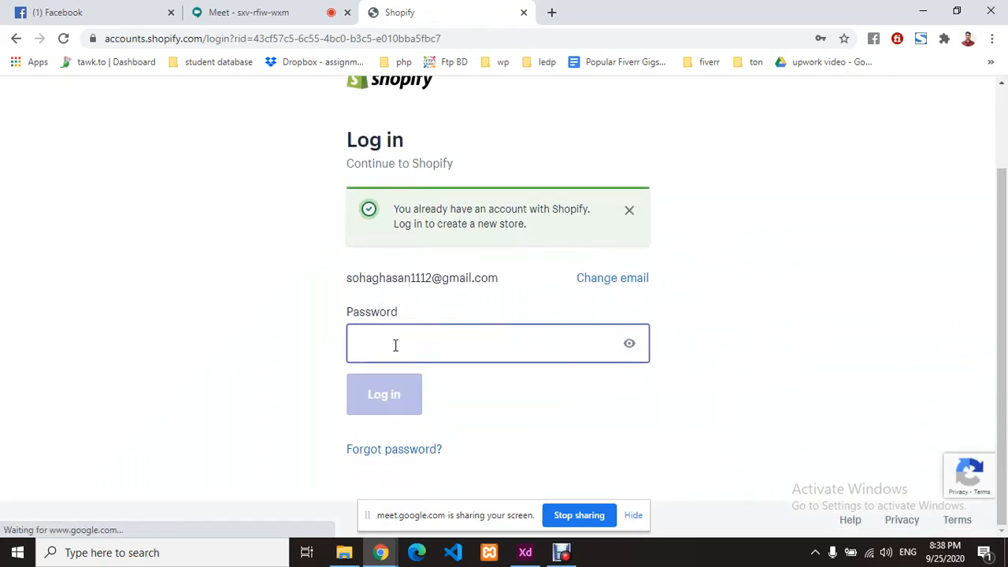
click(455, 332)
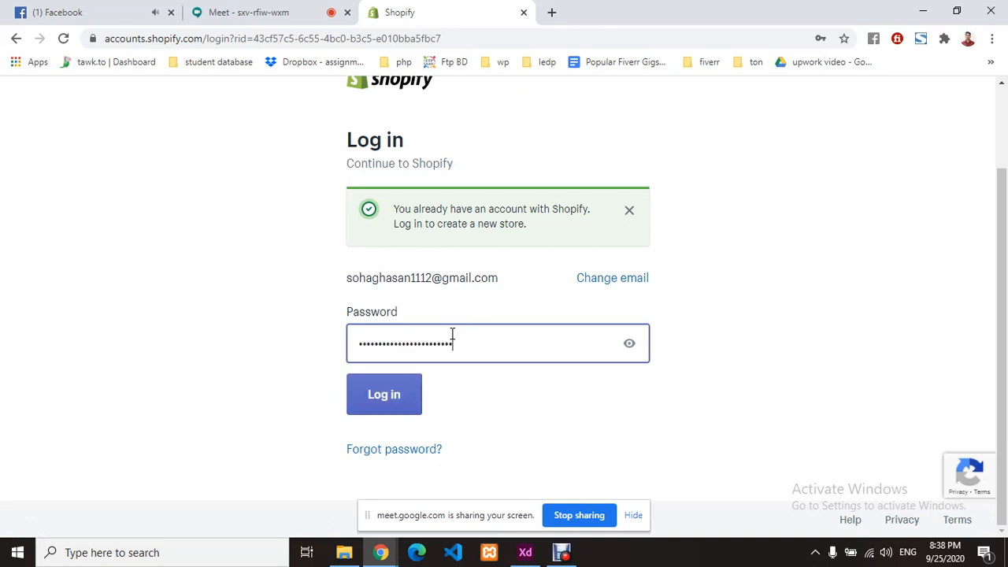
click(394, 396)
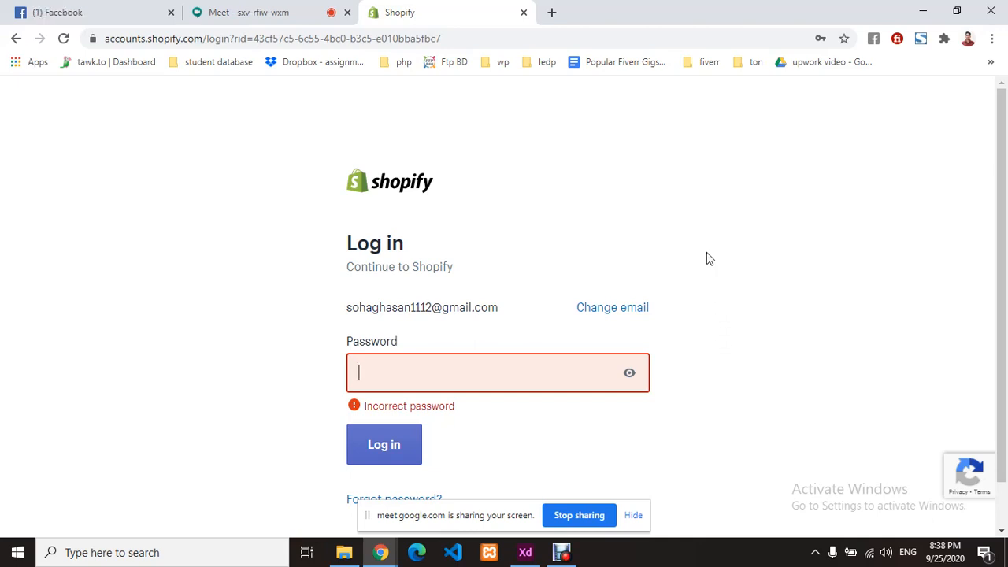
click(15, 39)
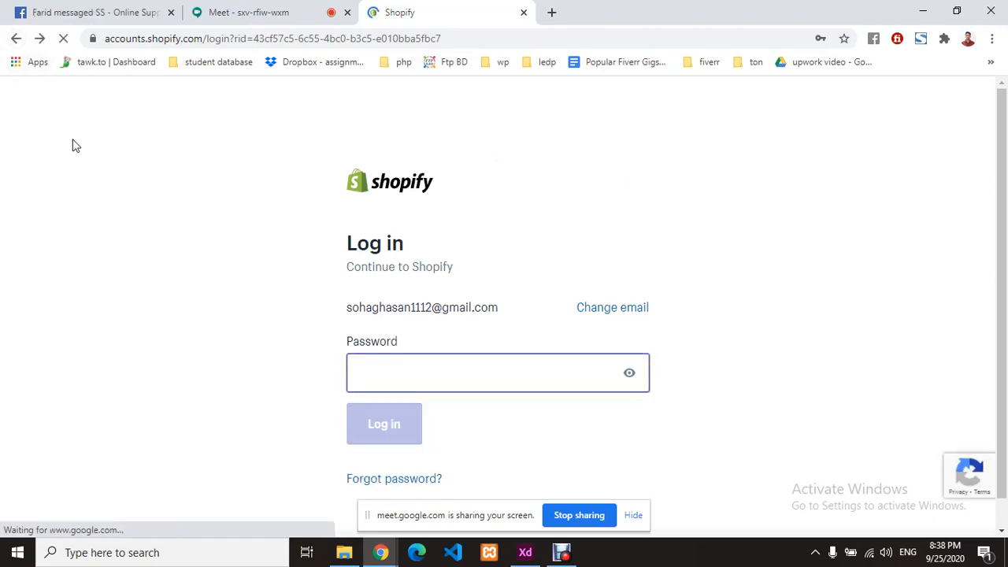
click(12, 46)
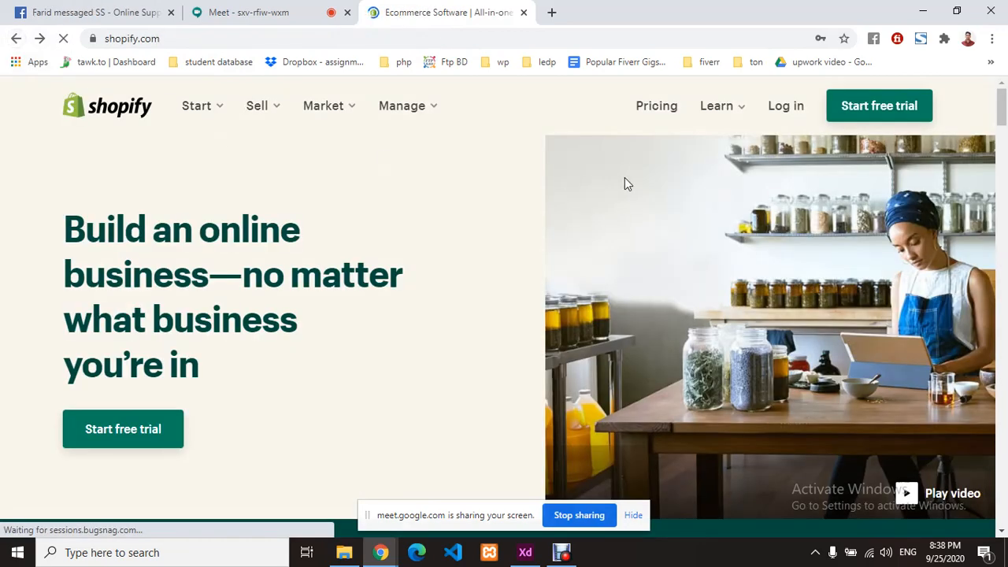
- Refill the signup form with a new email, pasted password and store name ssb-combined, and submit
click(788, 107)
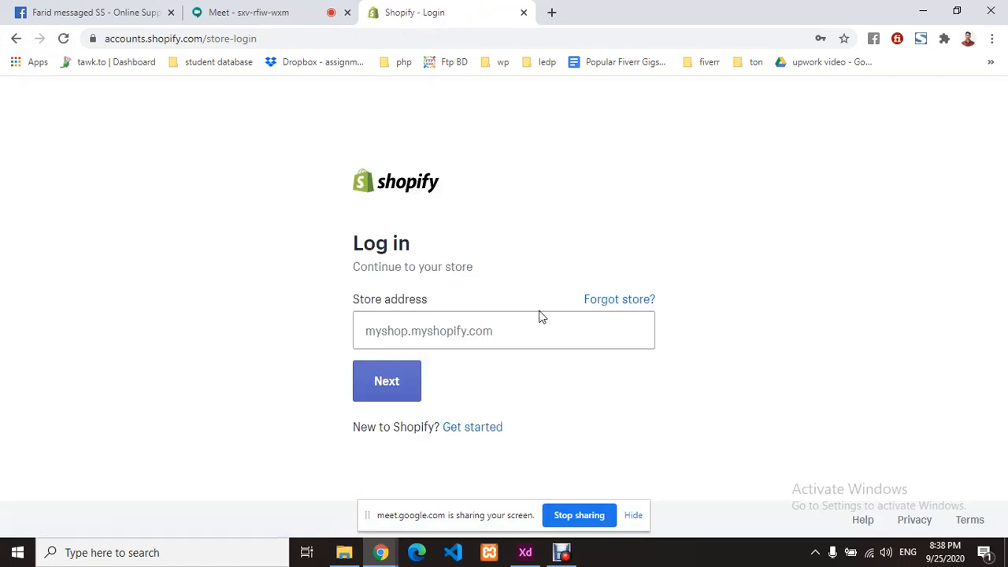
click(472, 431)
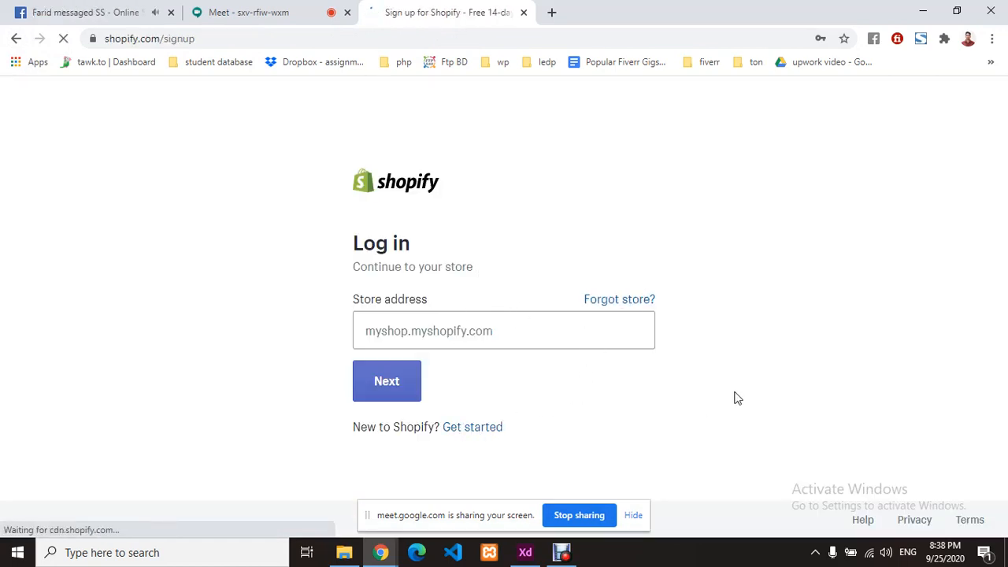
scroll(728, 380, down, 2)
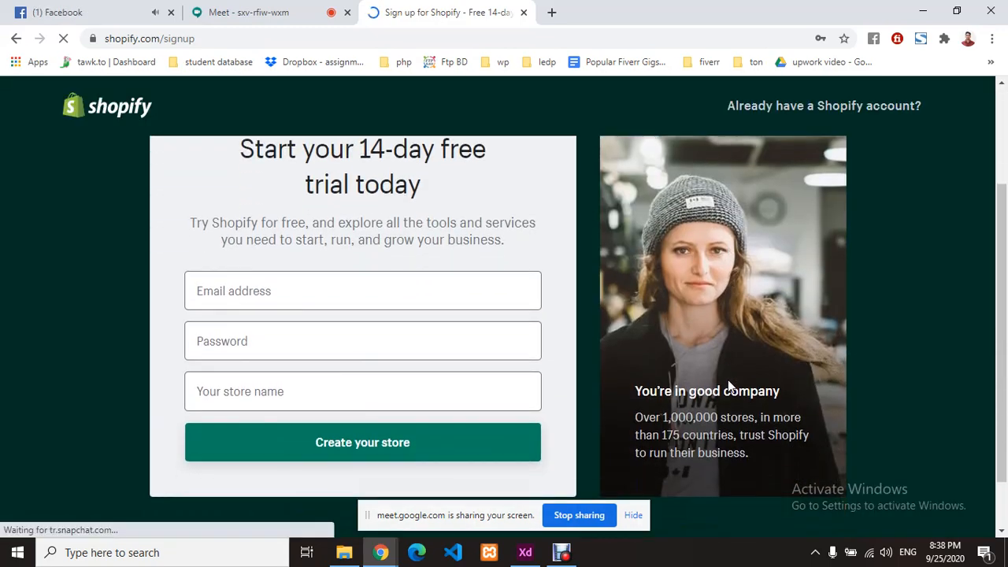
click(319, 291)
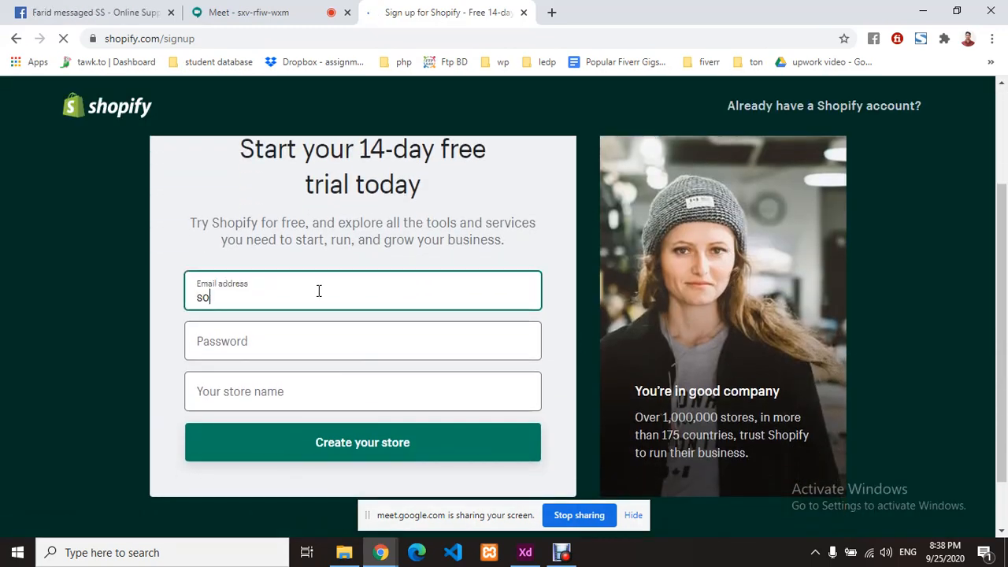
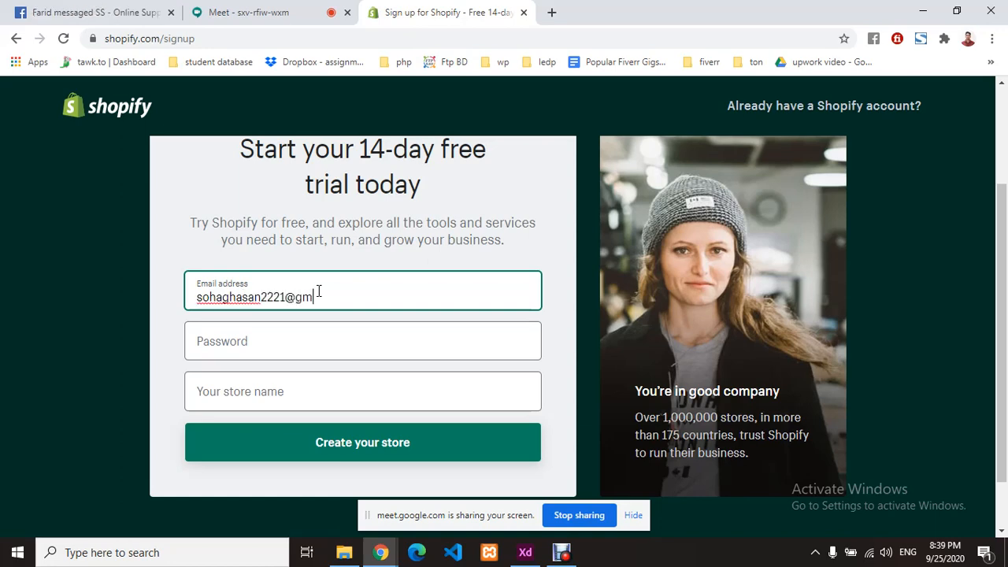
drag(353, 297, 144, 302)
key(ctrl+c)
click(259, 339)
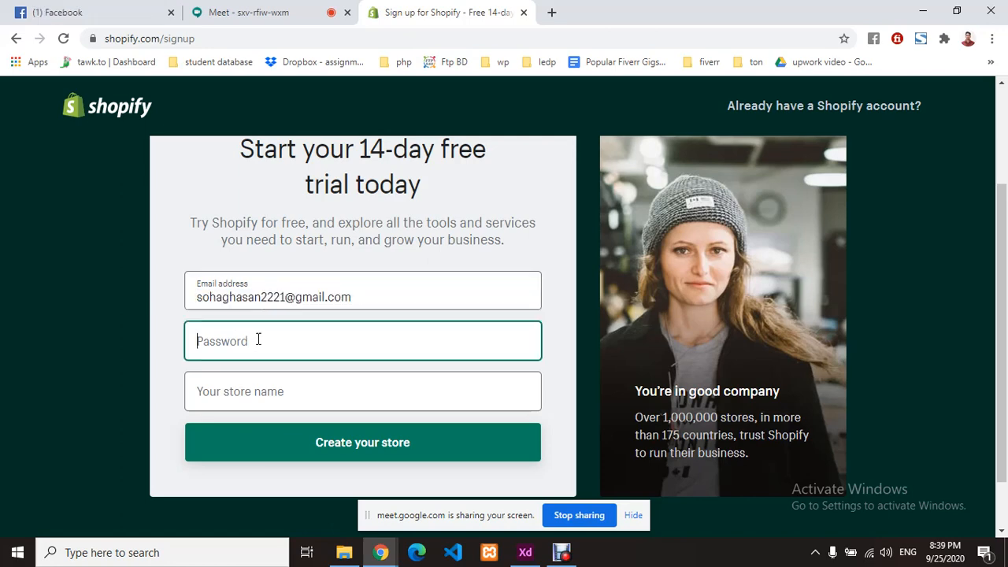
key(ctrl+v)
click(256, 400)
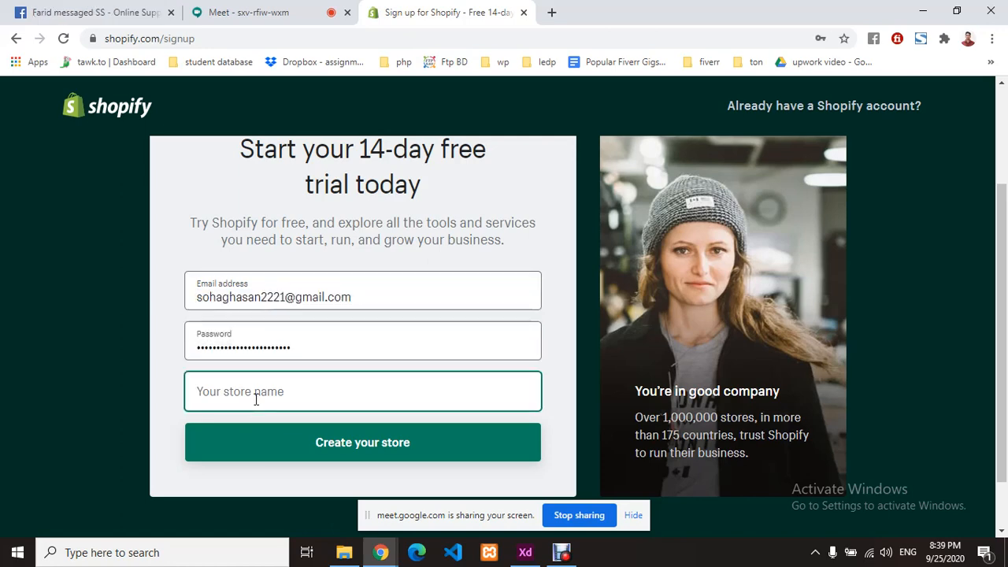
text(ssb)
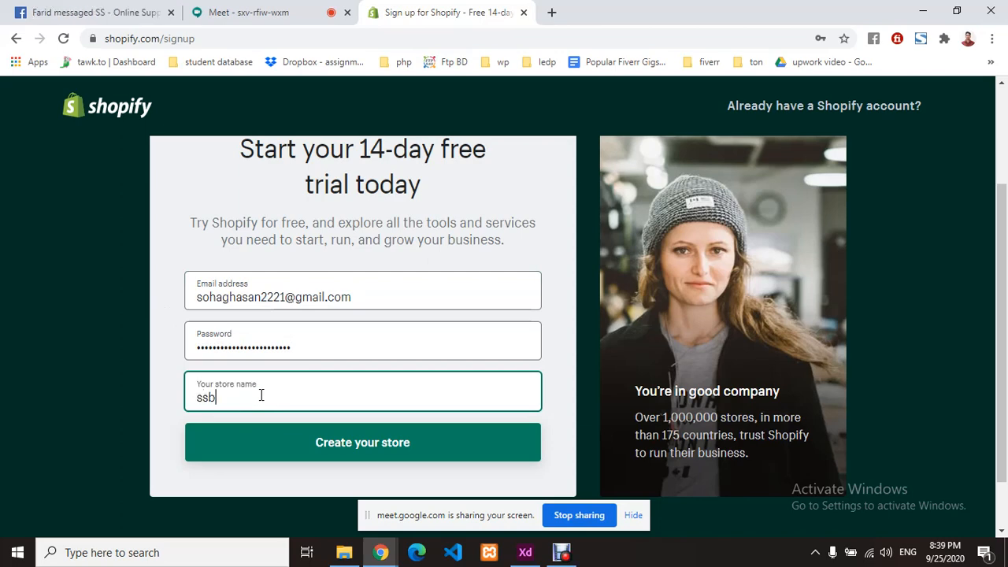
text(-combined)
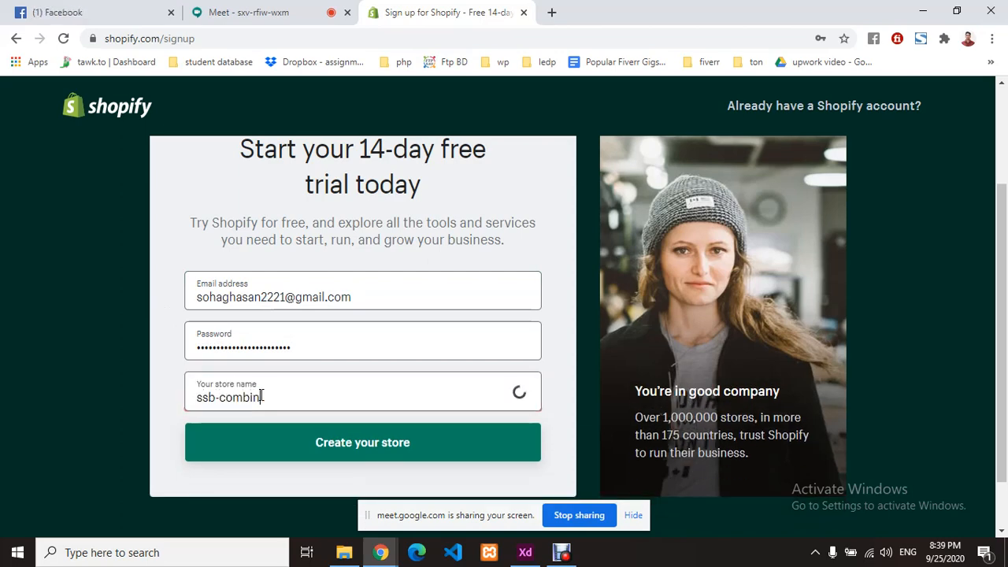
click(349, 460)
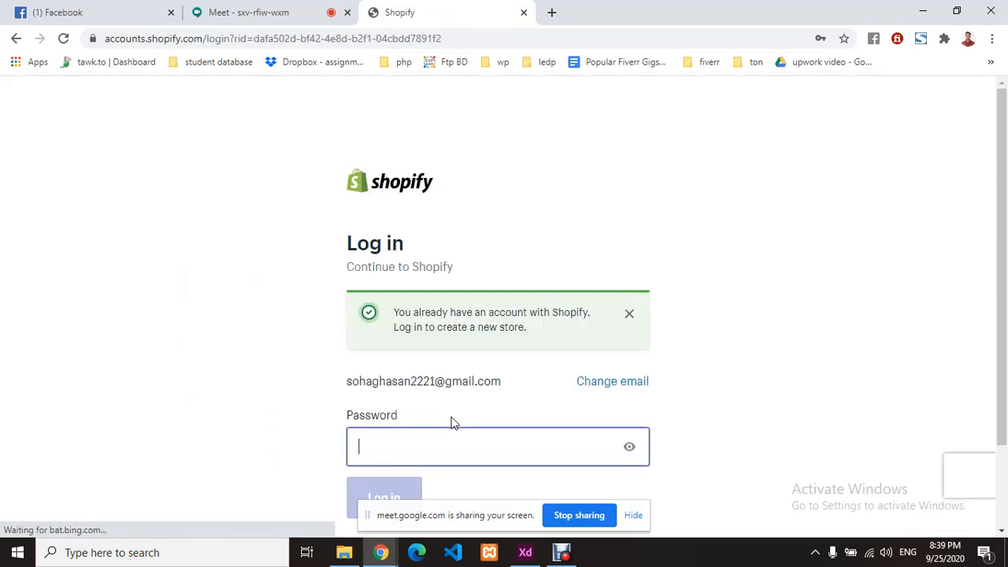
- Resubmit the signup with a different email, the pasted password and store name ssb-combined
scroll(481, 406, down, 1)
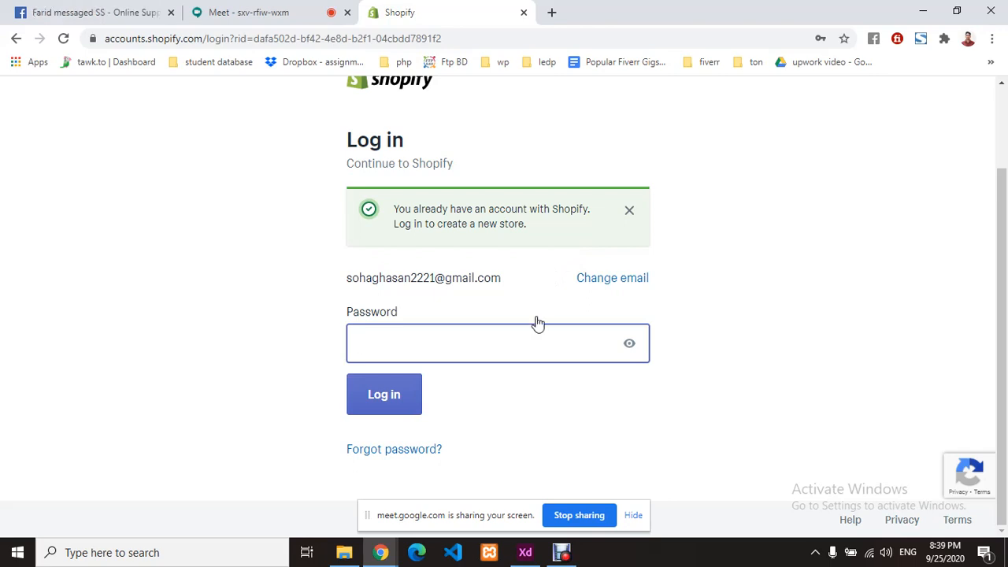
click(16, 38)
click(304, 295)
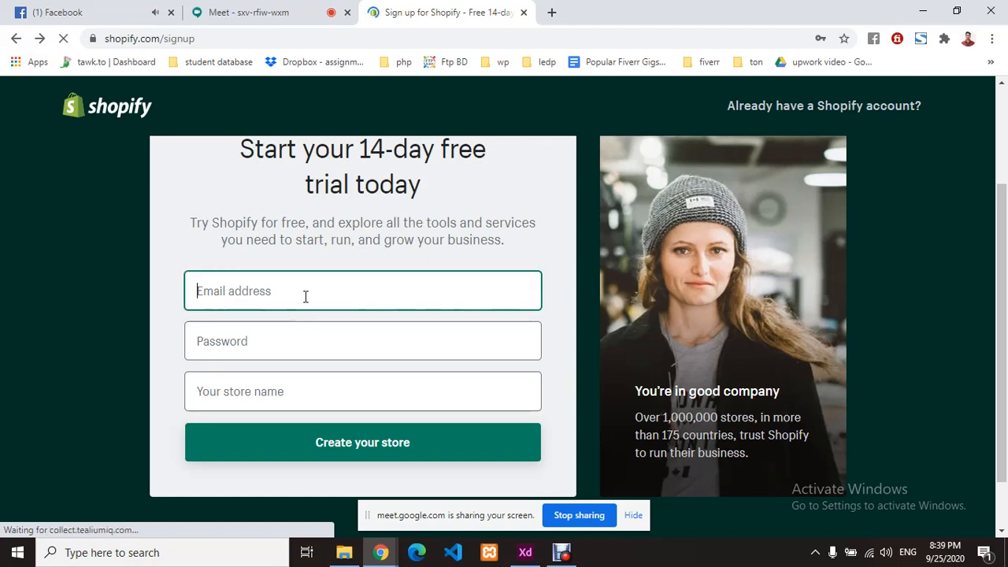
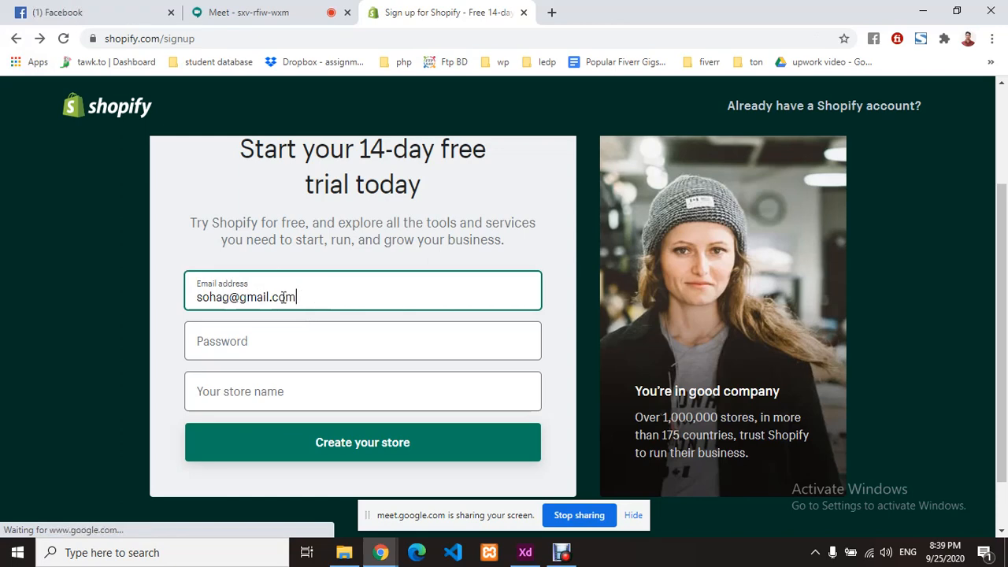
drag(299, 297, 158, 303)
click(272, 342)
key(ctrl+v)
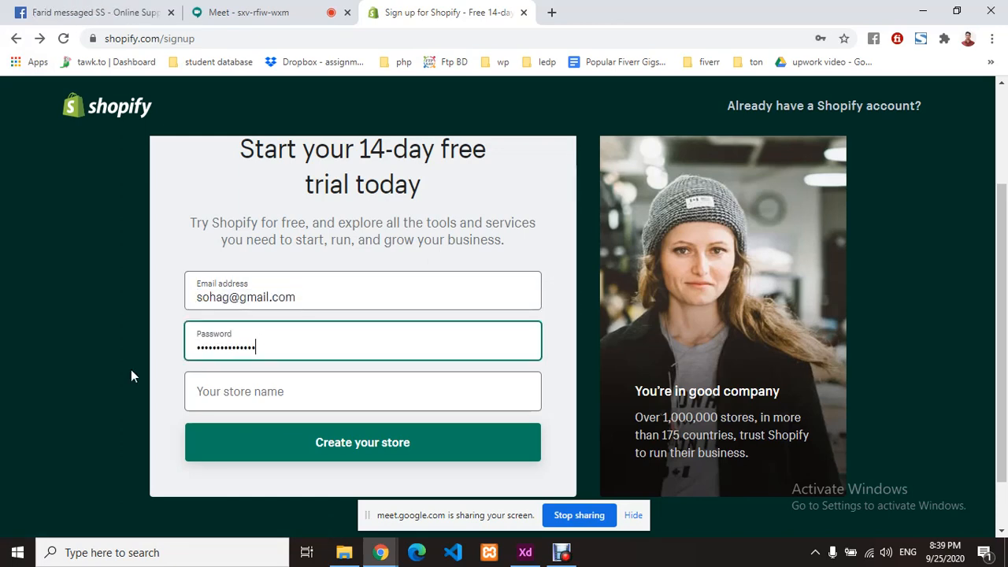
click(286, 400)
text(s)
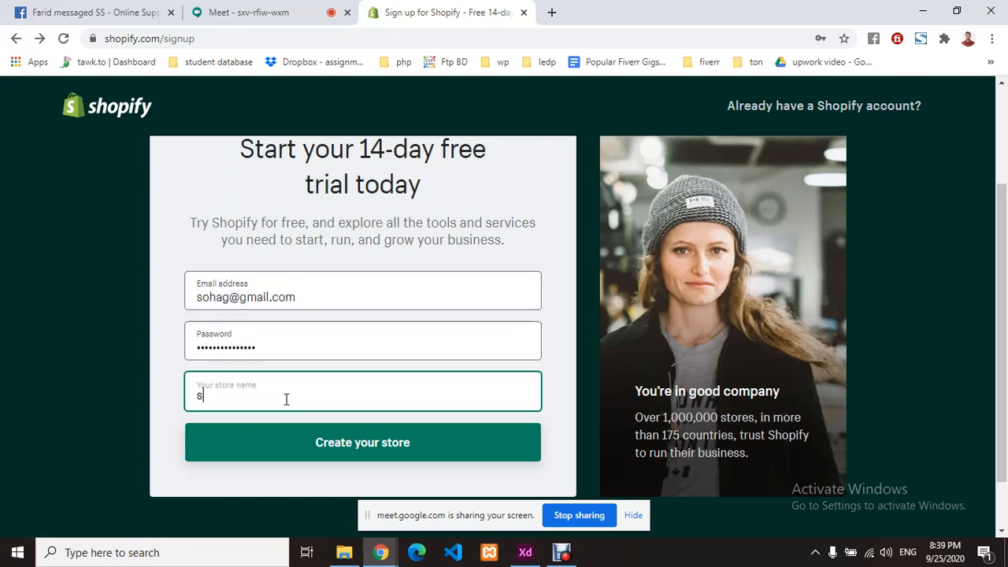
text(sb-combined)
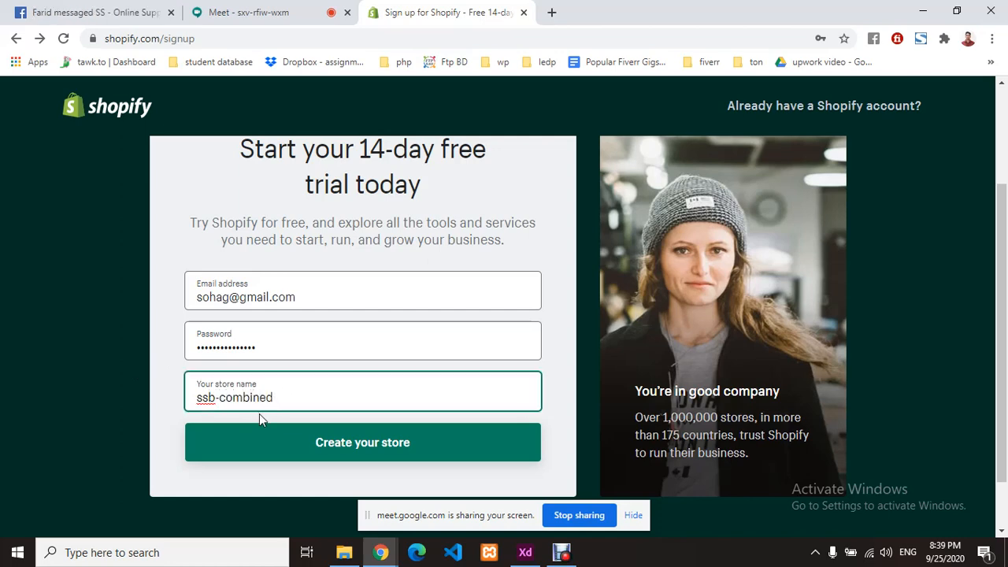
click(275, 441)
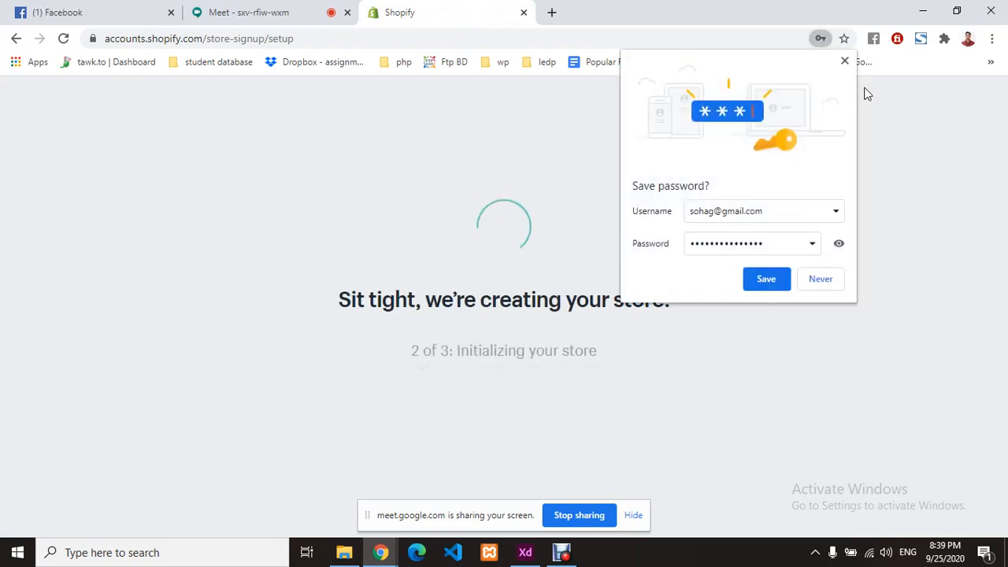
- Dismiss Chrome's save-password offer and select the new store's web address
click(844, 61)
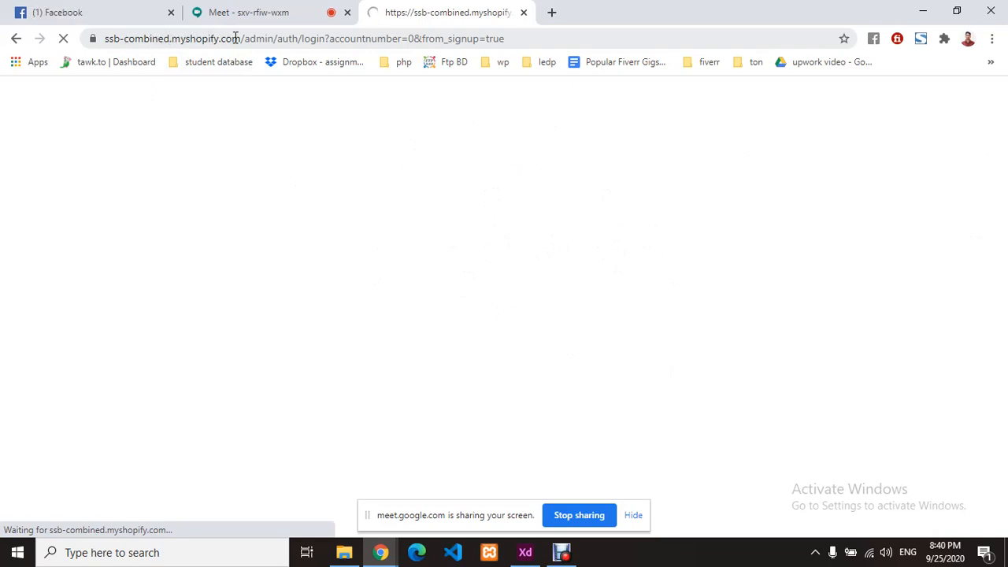
drag(241, 38, 111, 39)
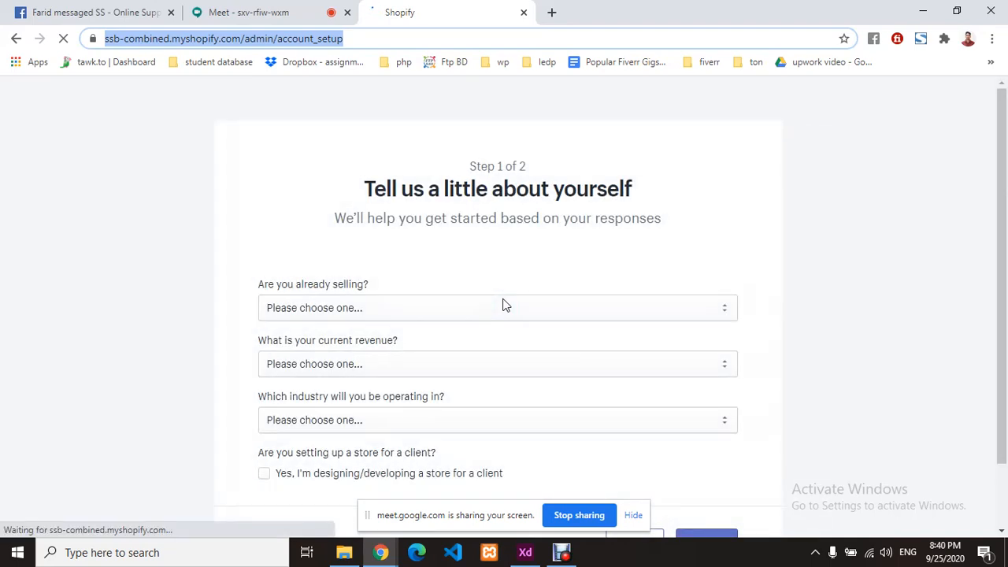
- Answer that no products are sold yet and you're still brainstorming what to sell
scroll(493, 252, down, 1)
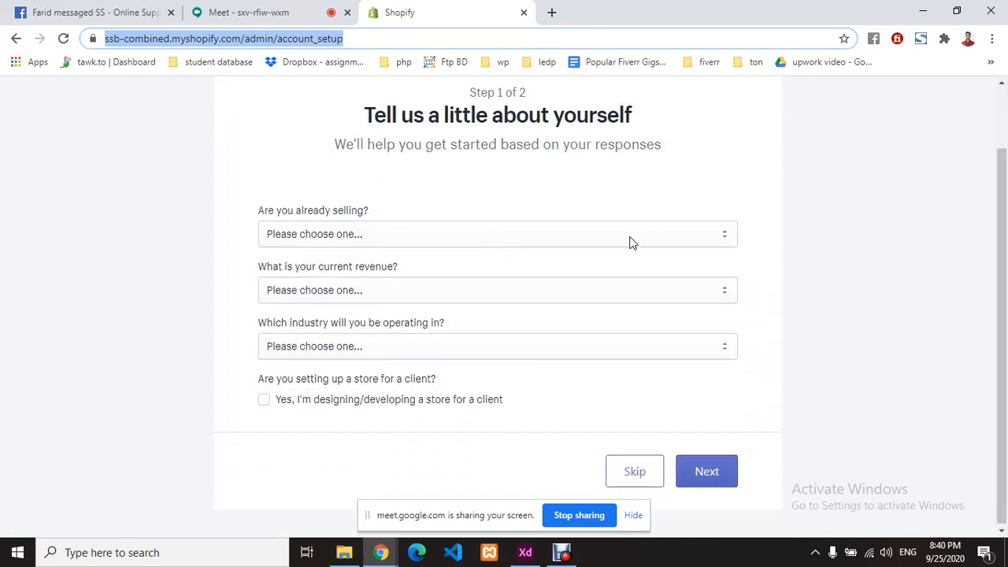
click(496, 200)
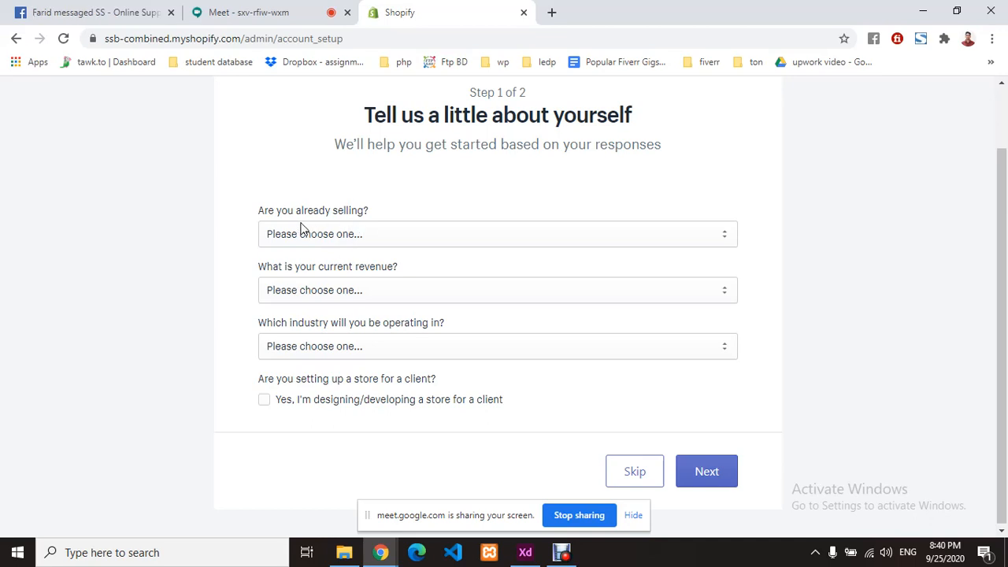
click(429, 236)
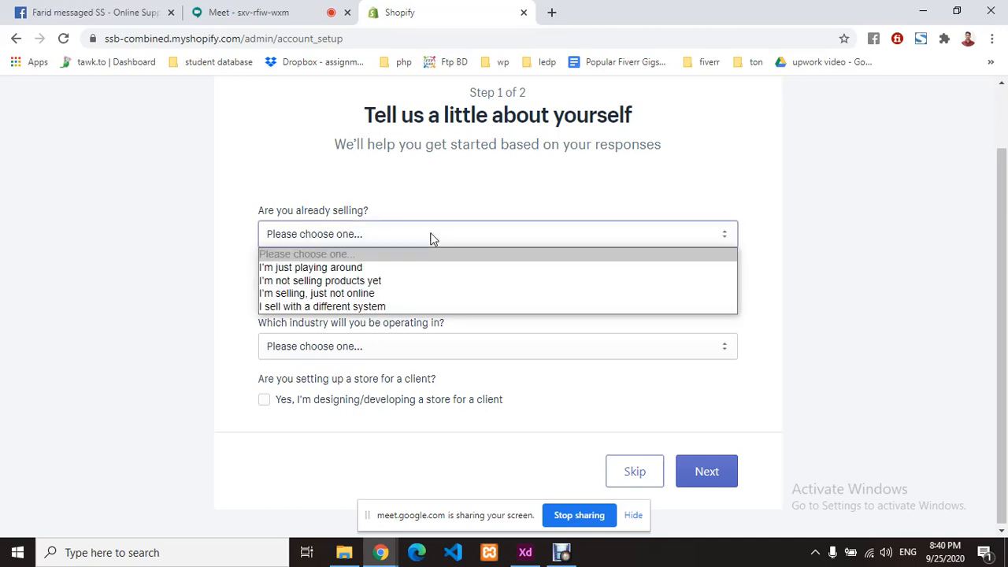
click(392, 281)
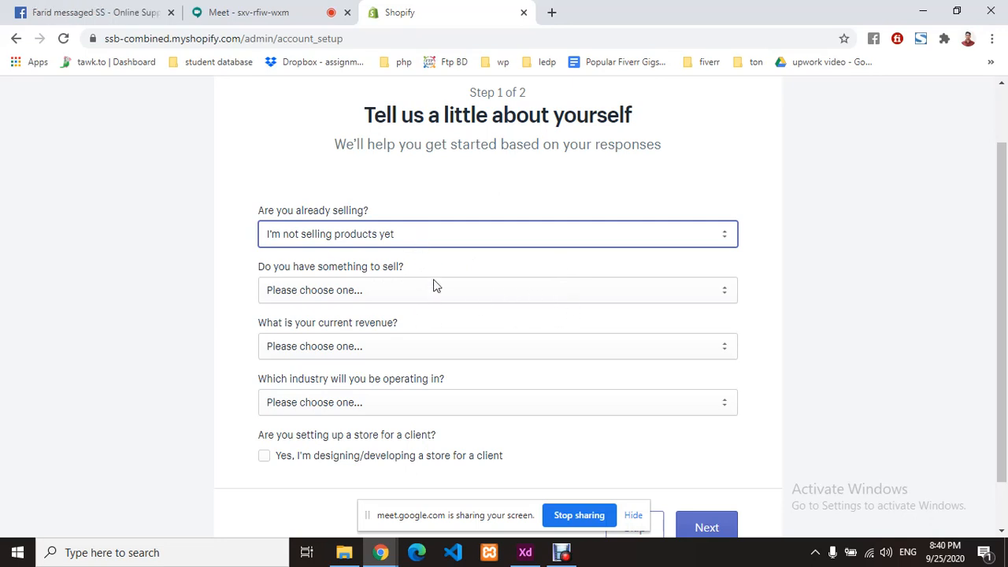
click(389, 286)
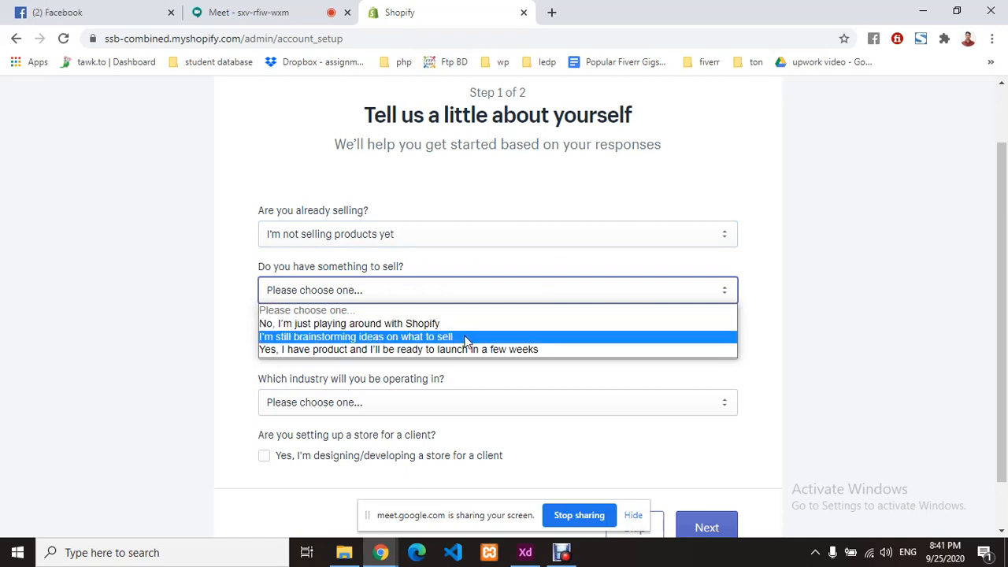
click(390, 339)
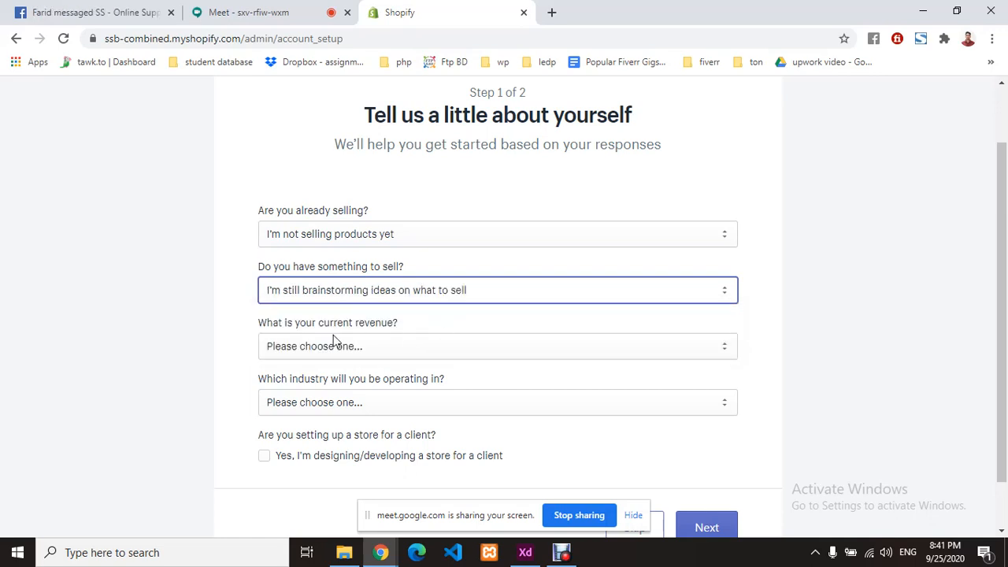
- Set current revenue to 0 BDT (I'm just getting started)
click(379, 345)
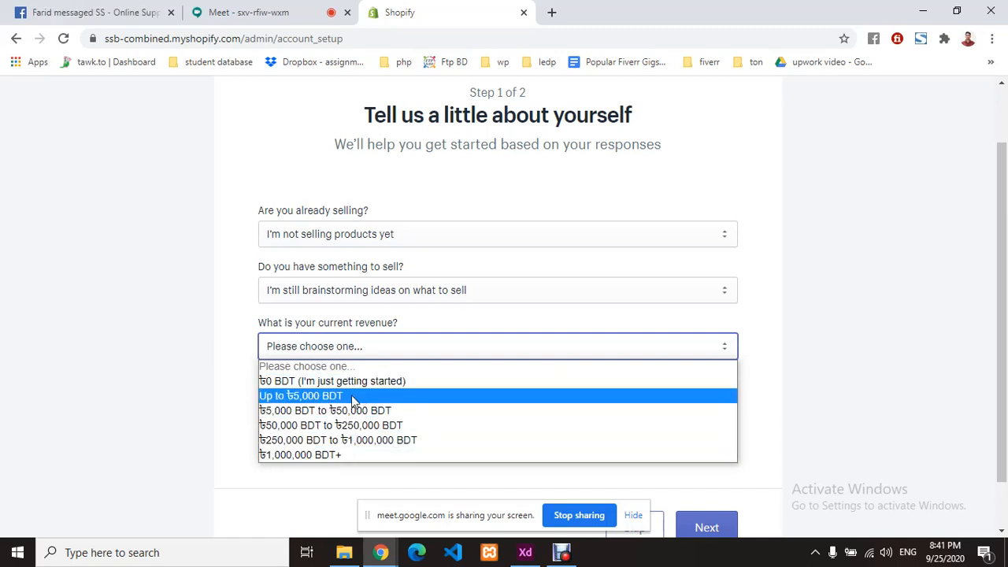
click(364, 381)
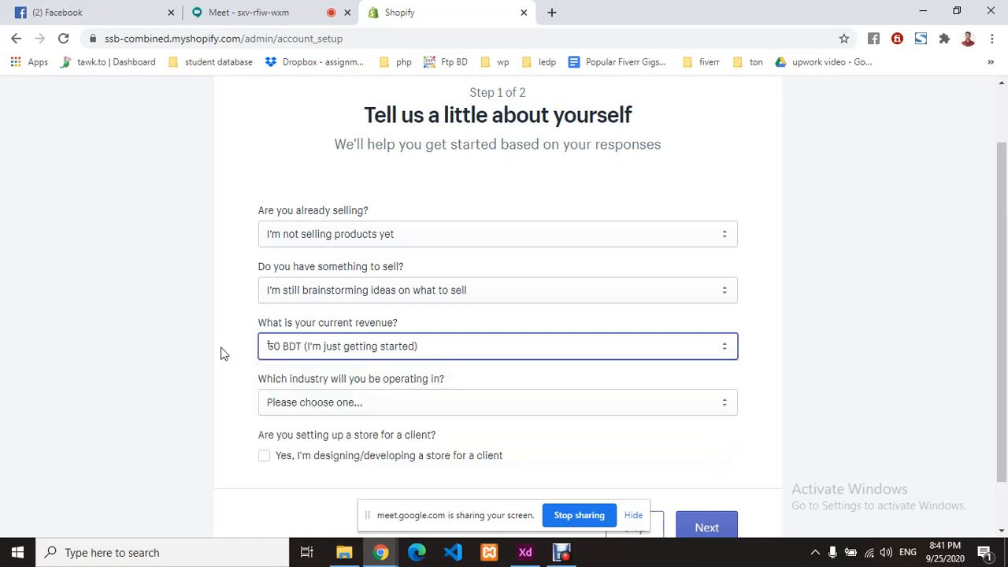
scroll(364, 270, down, 1)
scroll(363, 270, down, 1)
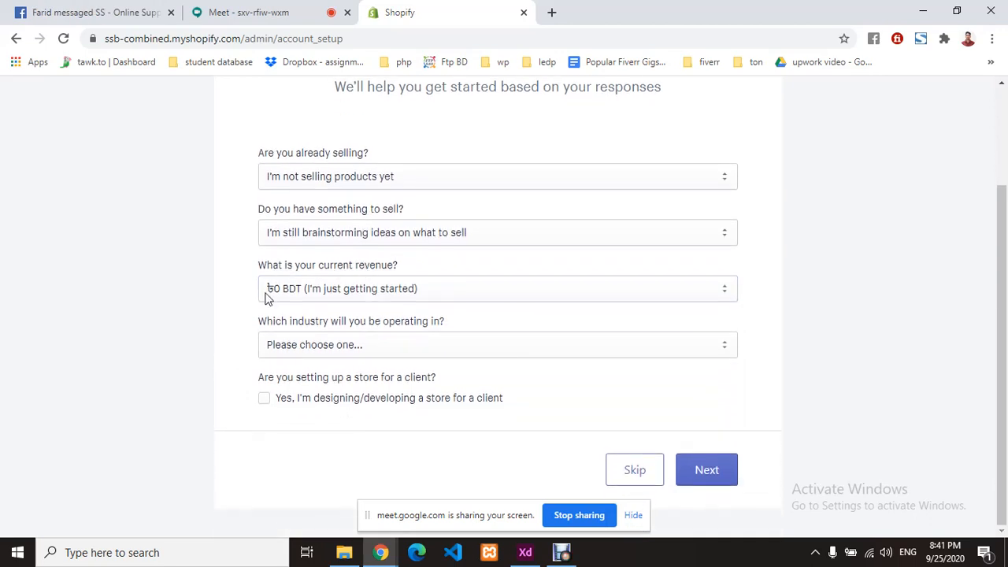
click(333, 289)
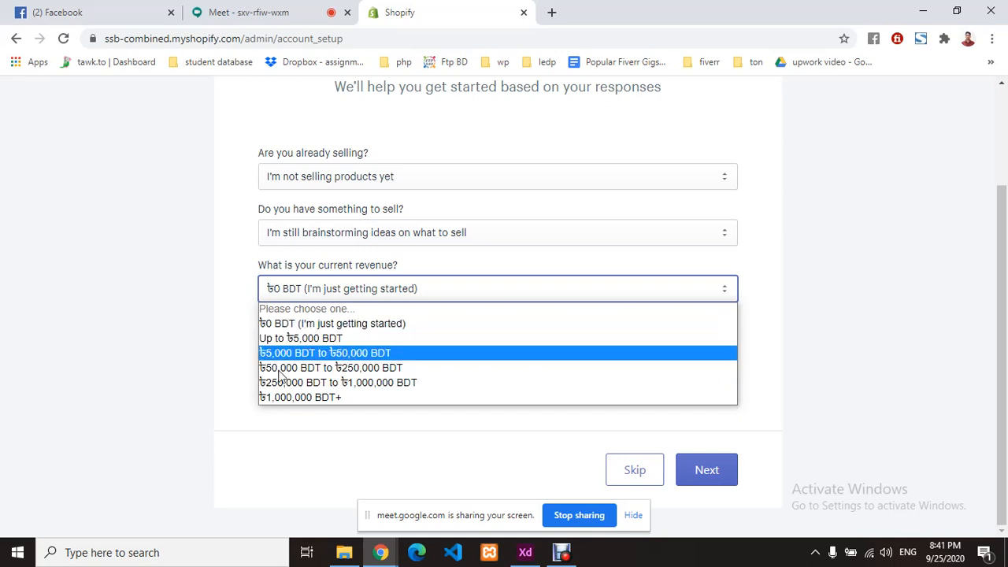
click(319, 283)
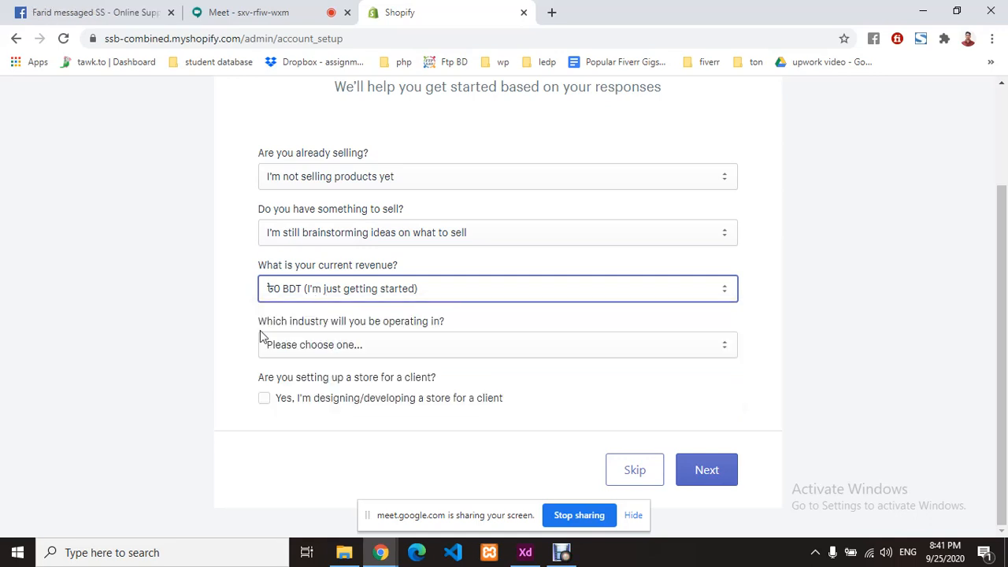
- Choose Clothing from the 'Which industry will you be operating in?' list
click(358, 346)
click(358, 347)
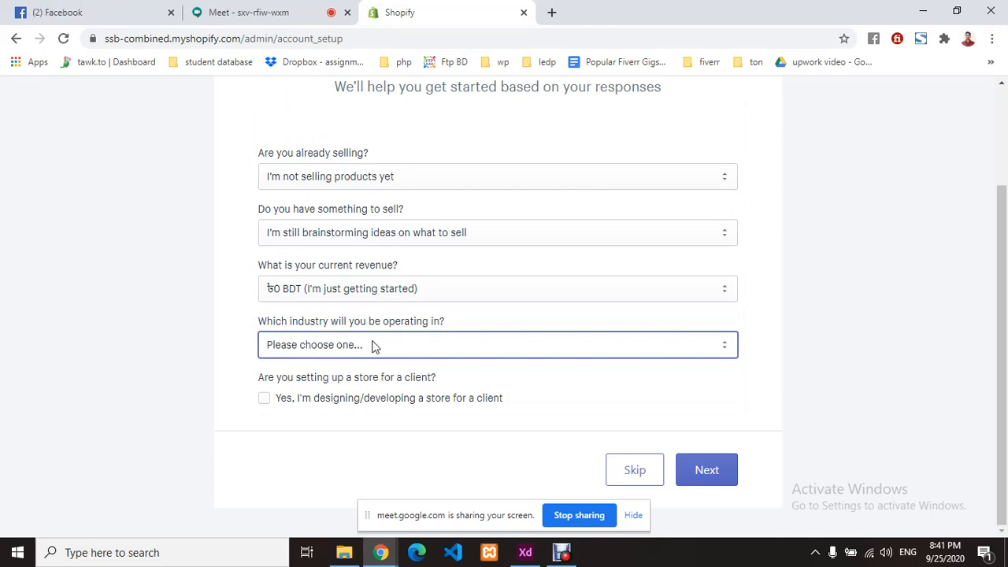
click(374, 346)
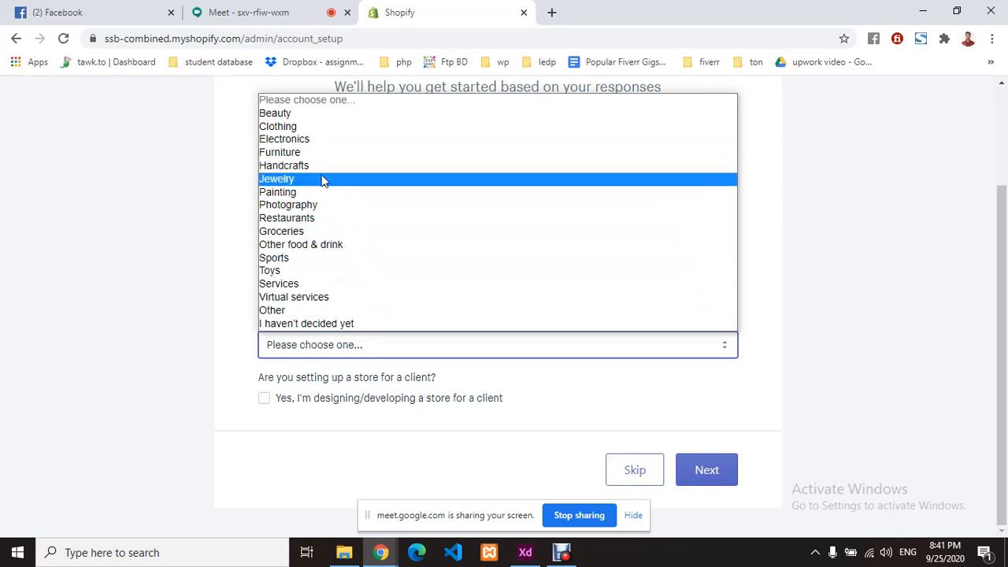
click(334, 134)
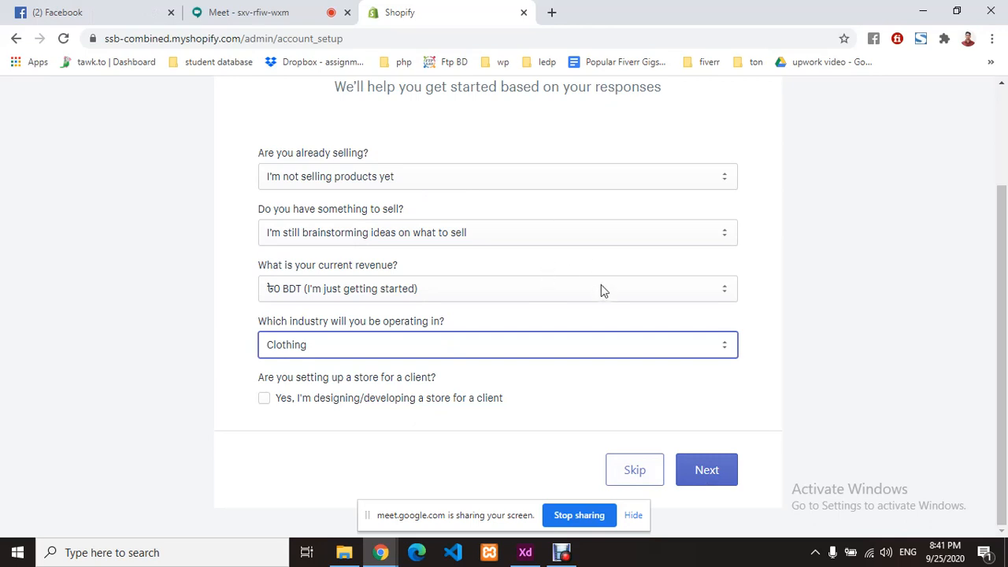
click(553, 383)
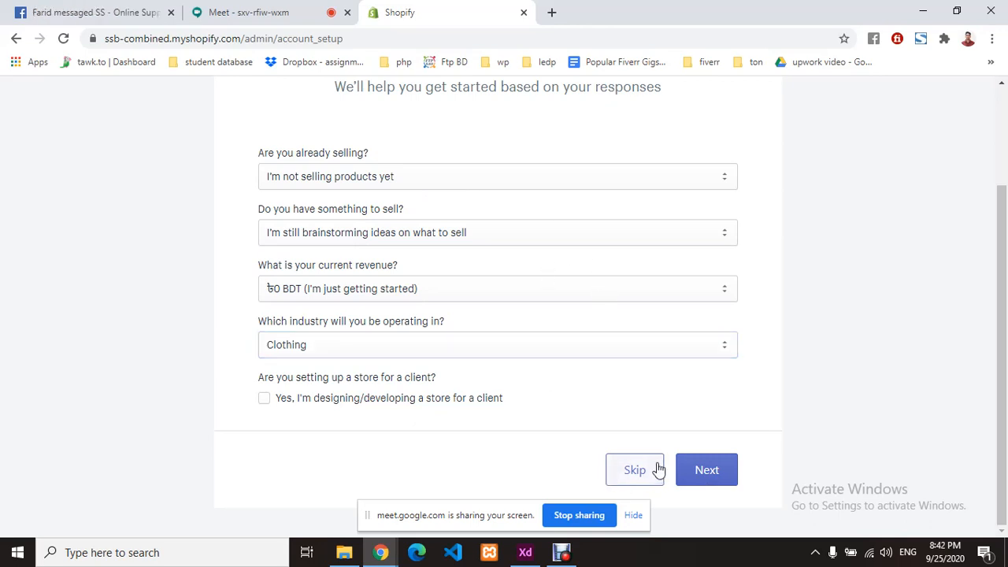
- On the address step, enter the owner's name and address, completing it from a saved autofill address
click(687, 482)
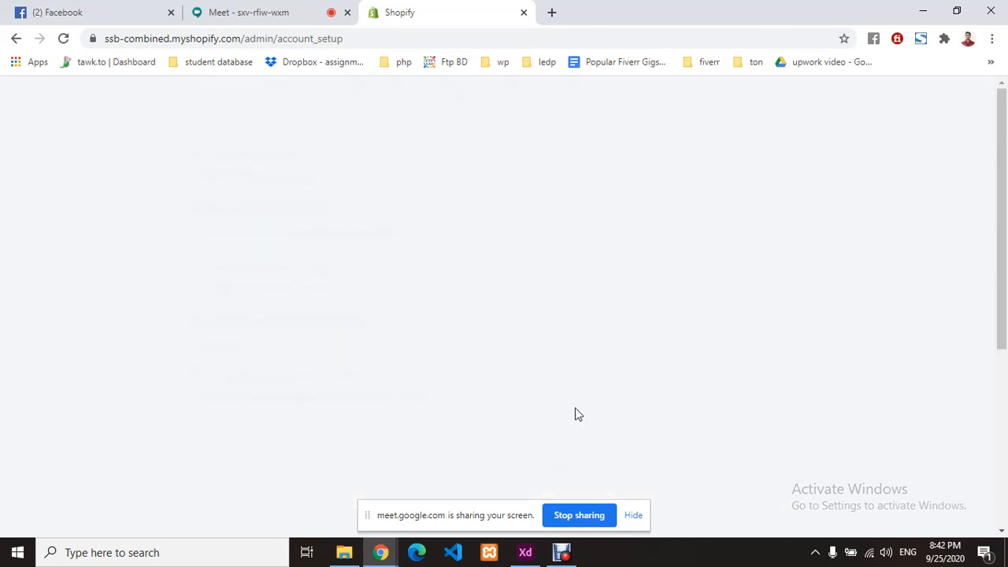
scroll(447, 283, down, 4)
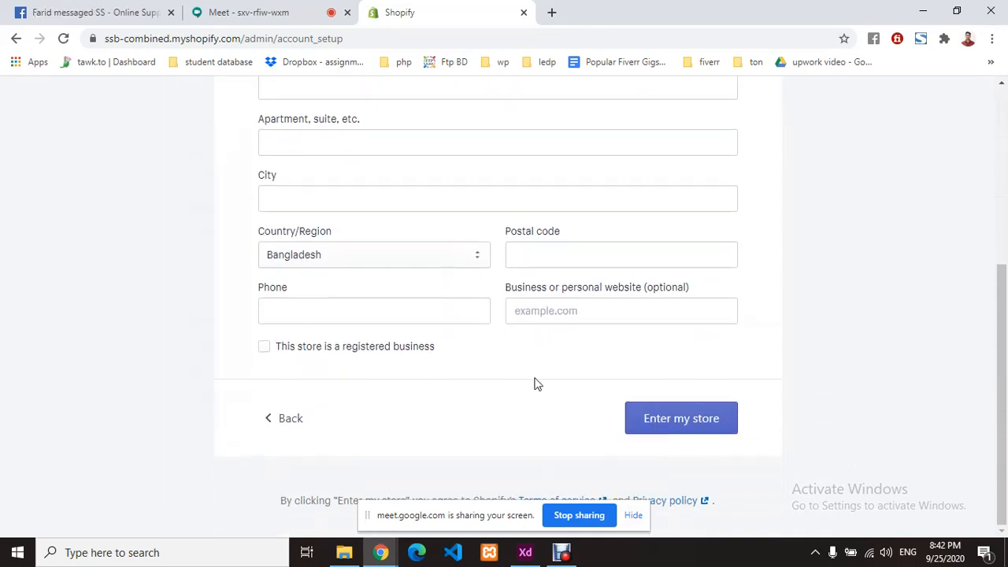
scroll(537, 377, up, 2)
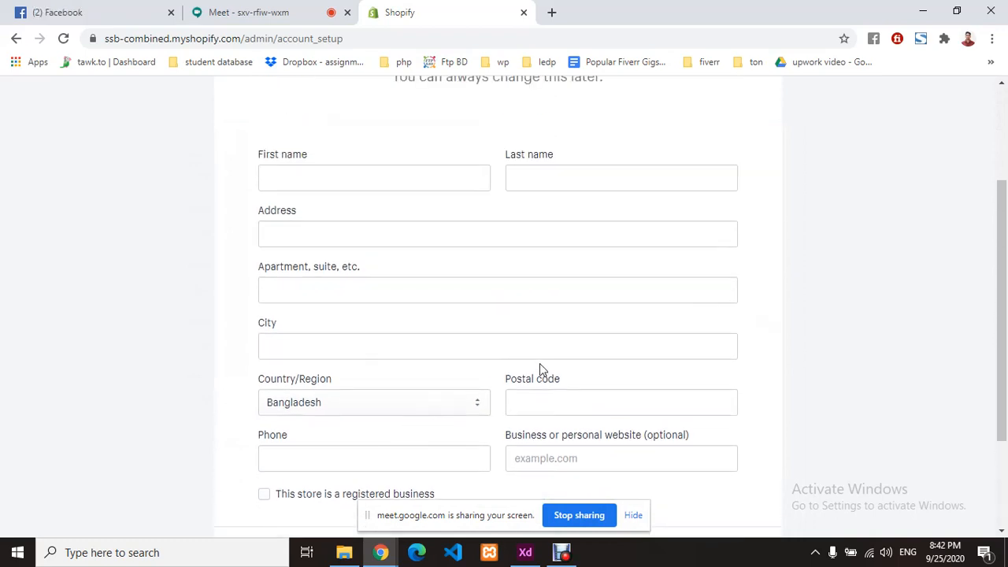
click(333, 180)
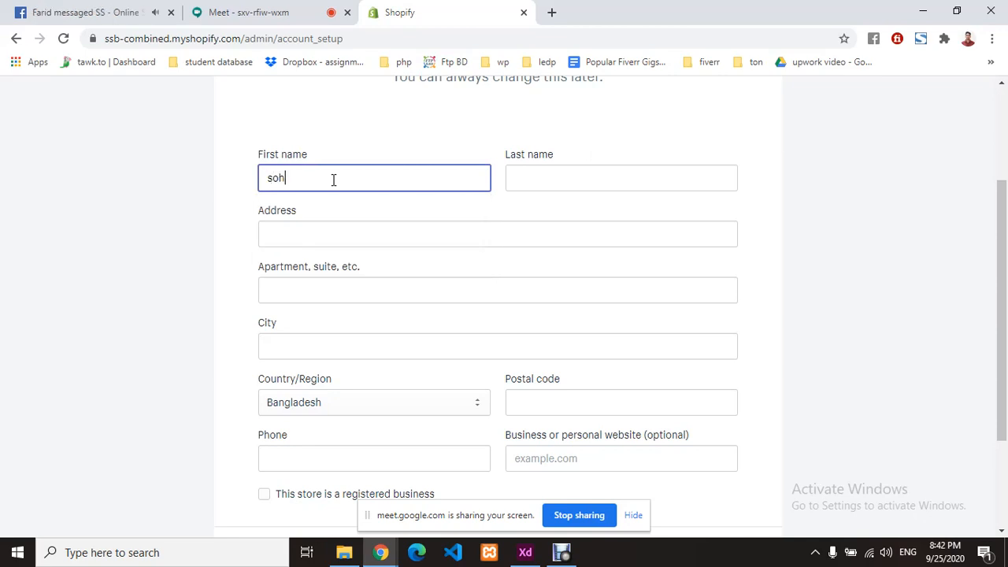
click(585, 172)
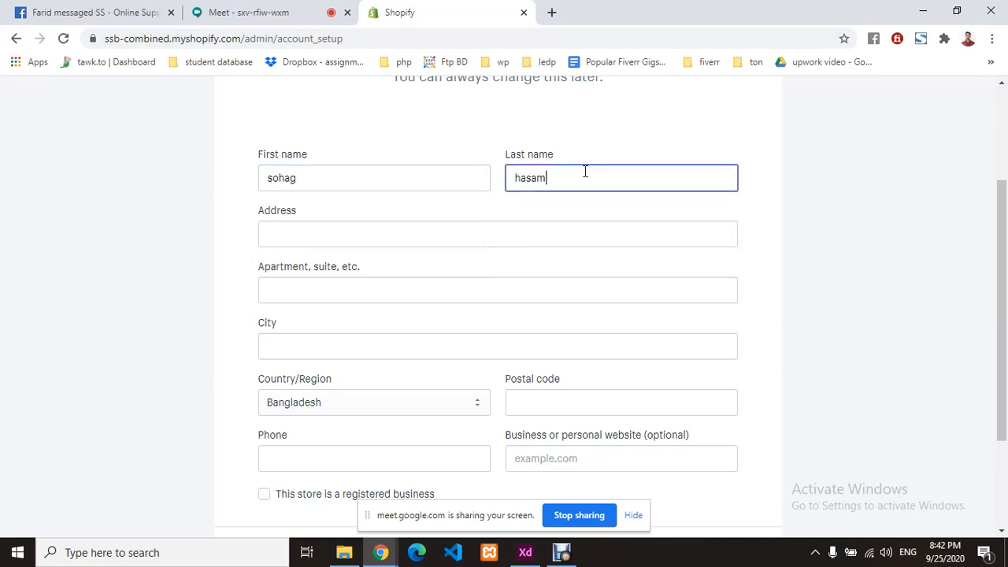
click(326, 241)
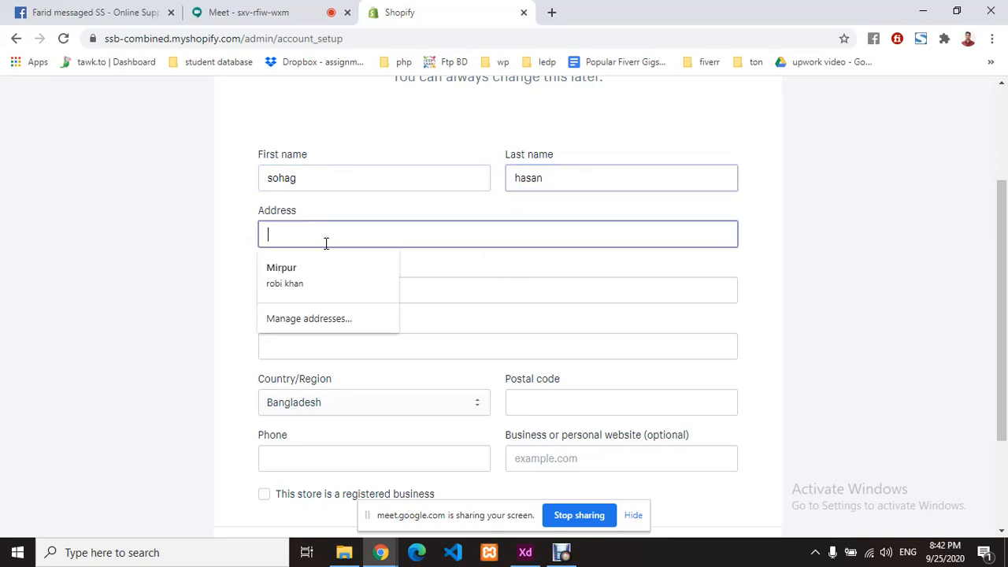
text(dhaka)
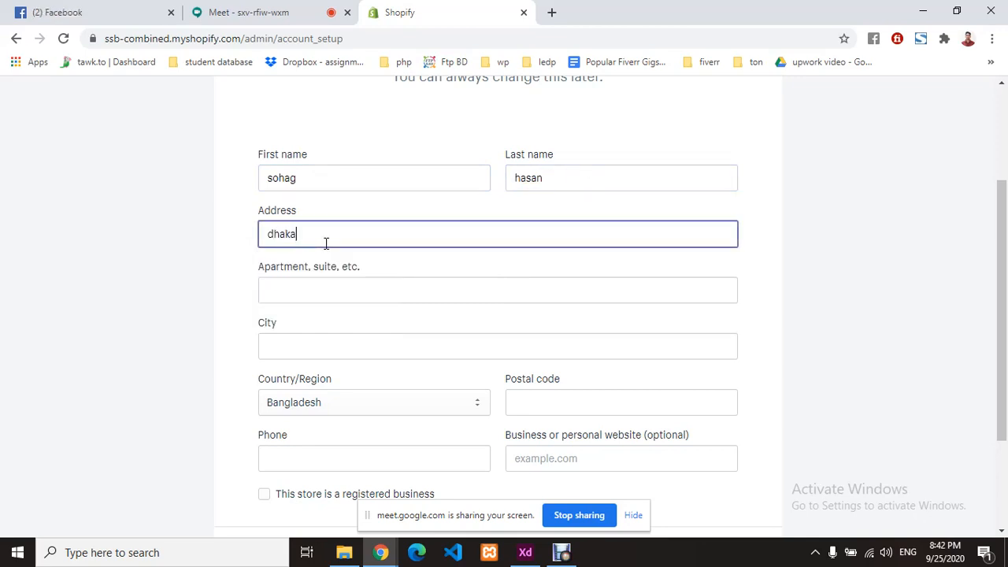
click(334, 291)
click(360, 339)
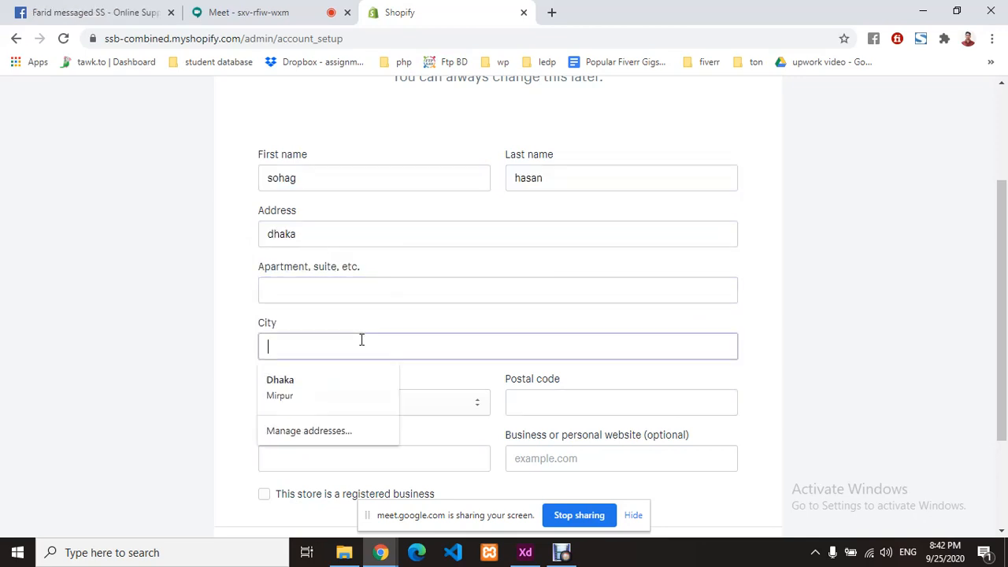
click(356, 380)
- Leave the website blank and submit the address to enter the store's admin Home
scroll(433, 349, down, 1)
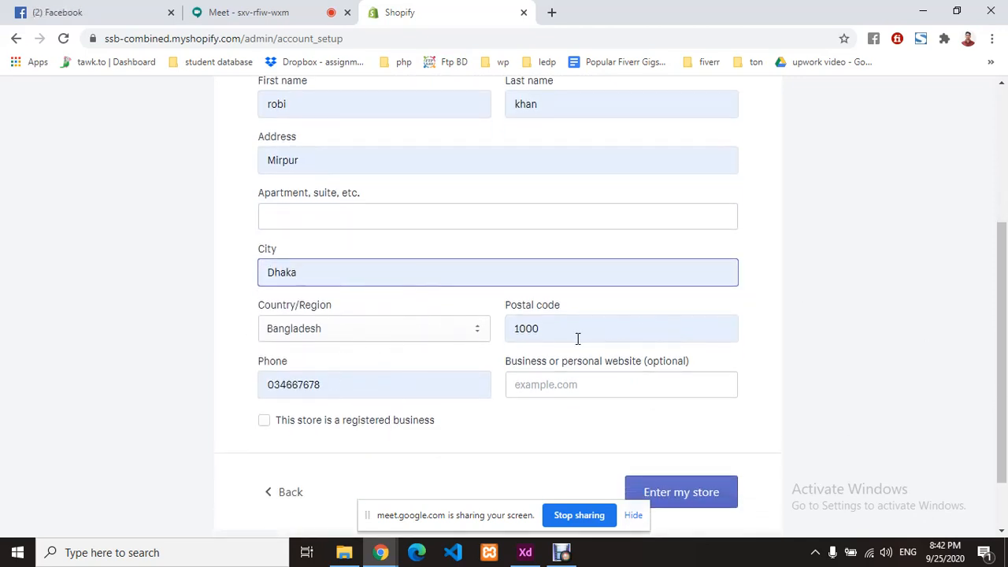
click(570, 385)
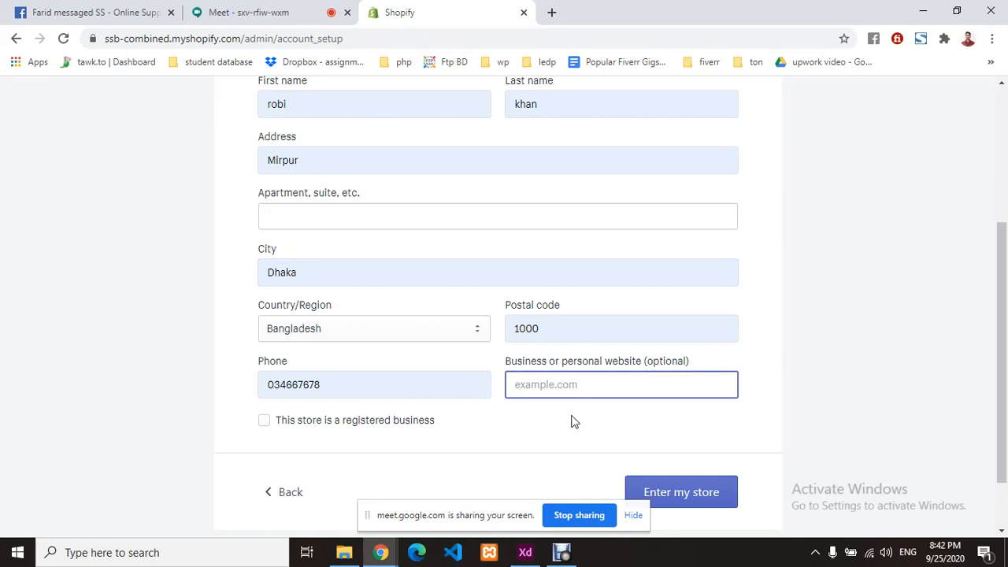
click(574, 422)
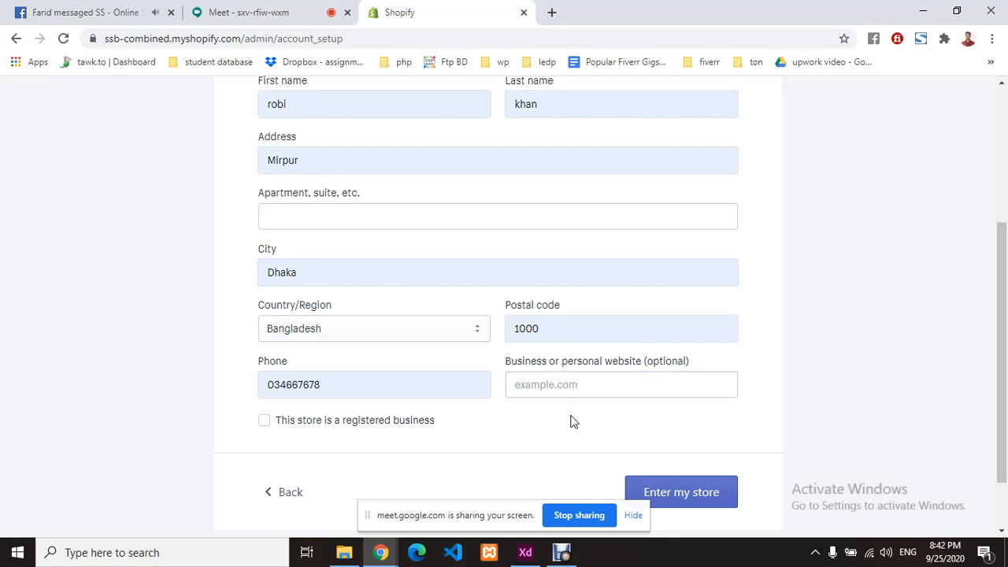
scroll(573, 423, down, 2)
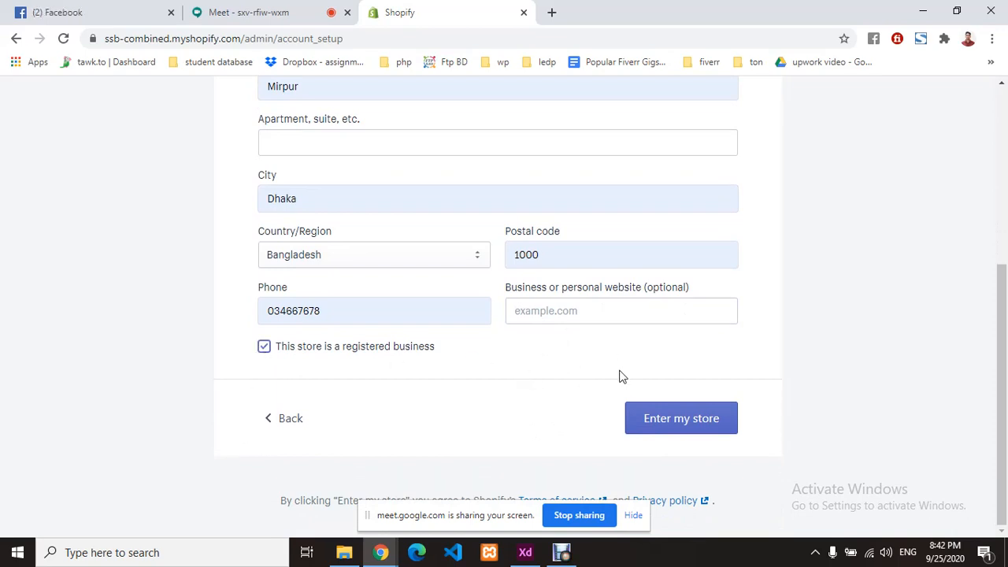
click(675, 421)
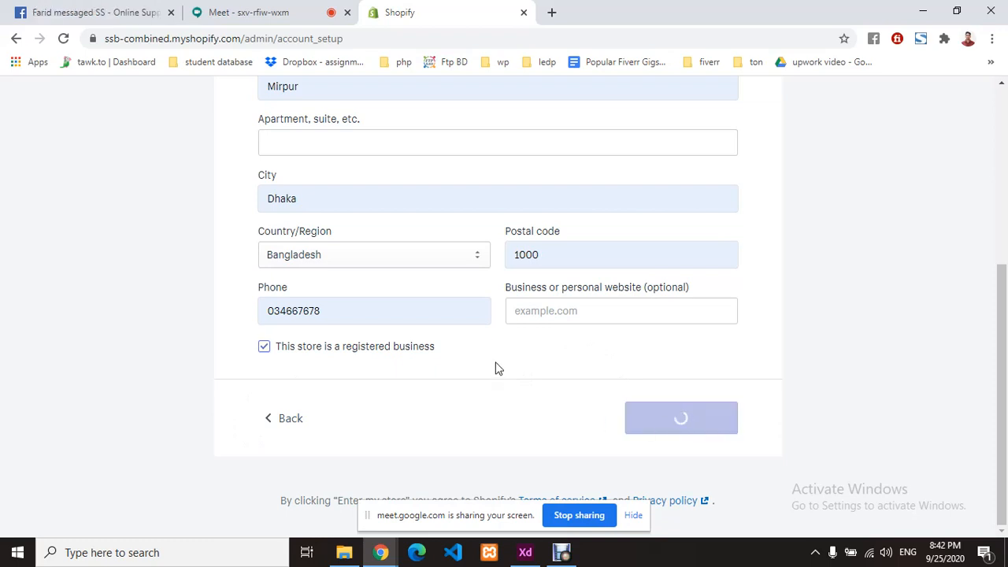
scroll(496, 362, up, 2)
- Look over the new store's Home page, glance at the account menu and store search, then dismiss them
scroll(497, 362, down, 1)
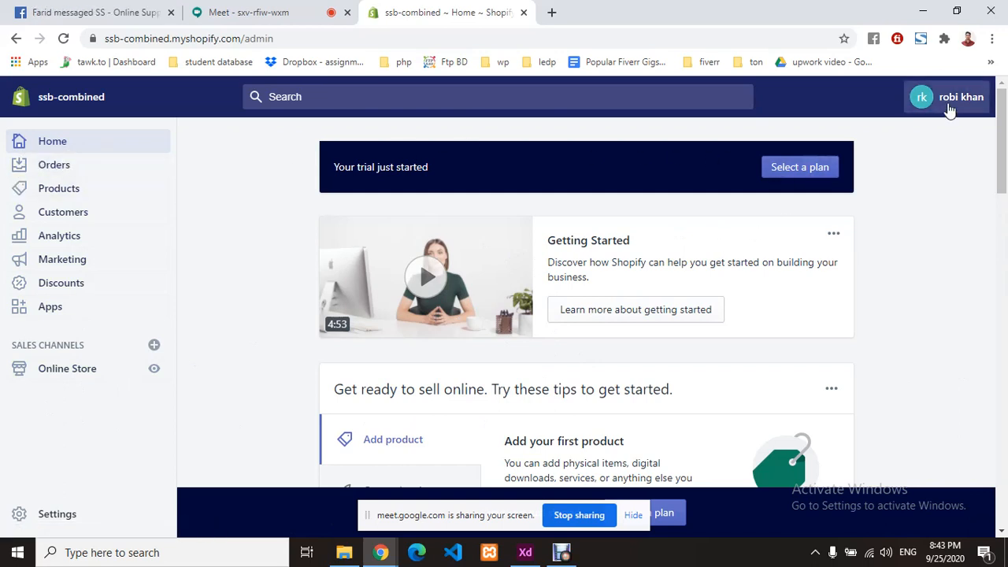
click(953, 105)
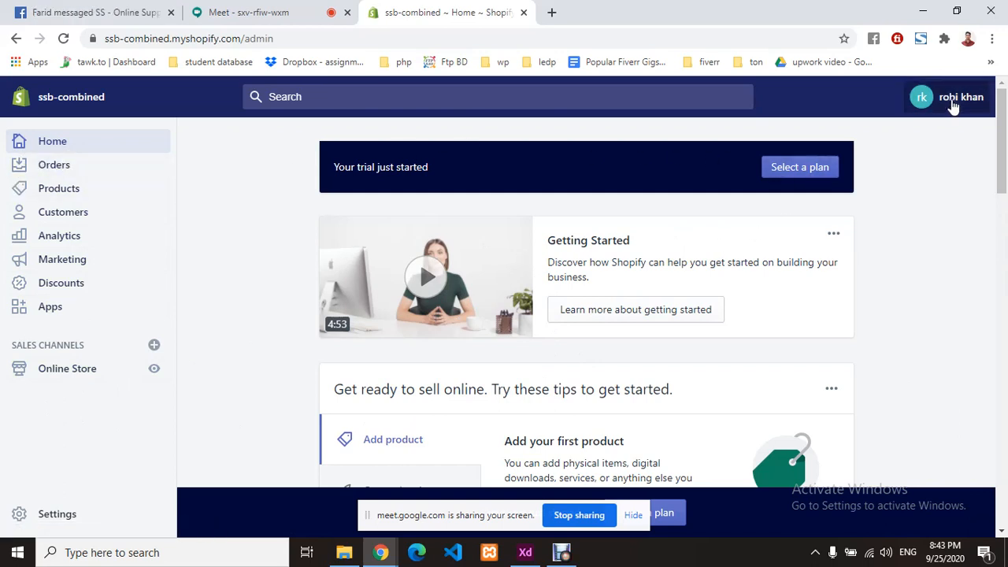
click(824, 101)
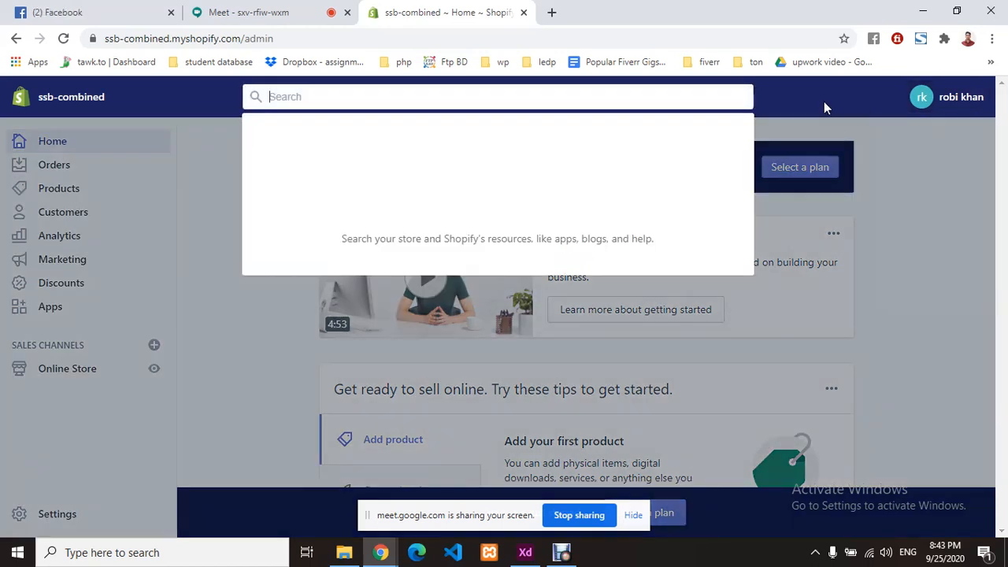
click(866, 221)
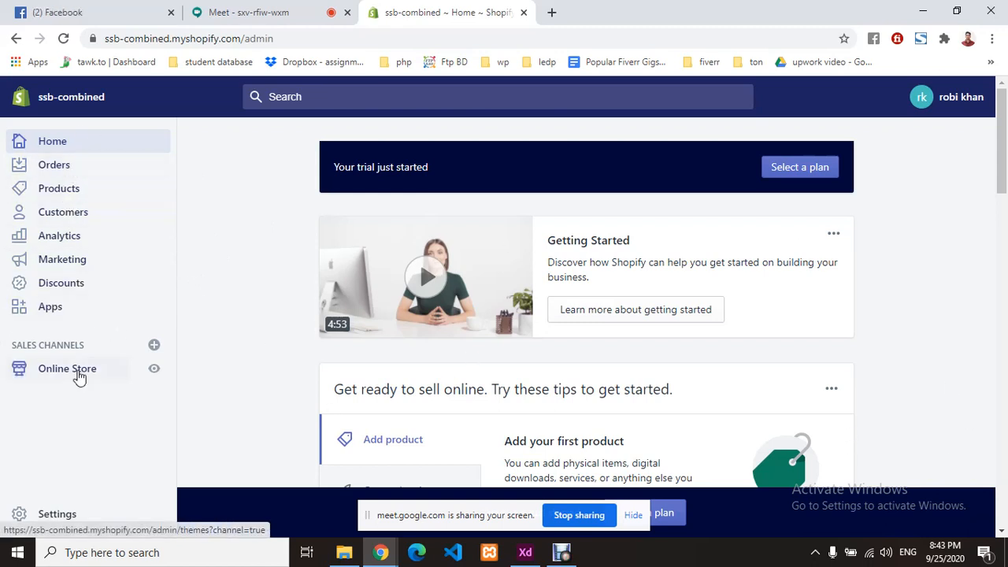
- Go to the Online Store Themes page and review Debut as the current theme
click(79, 372)
scroll(68, 371, down, 1)
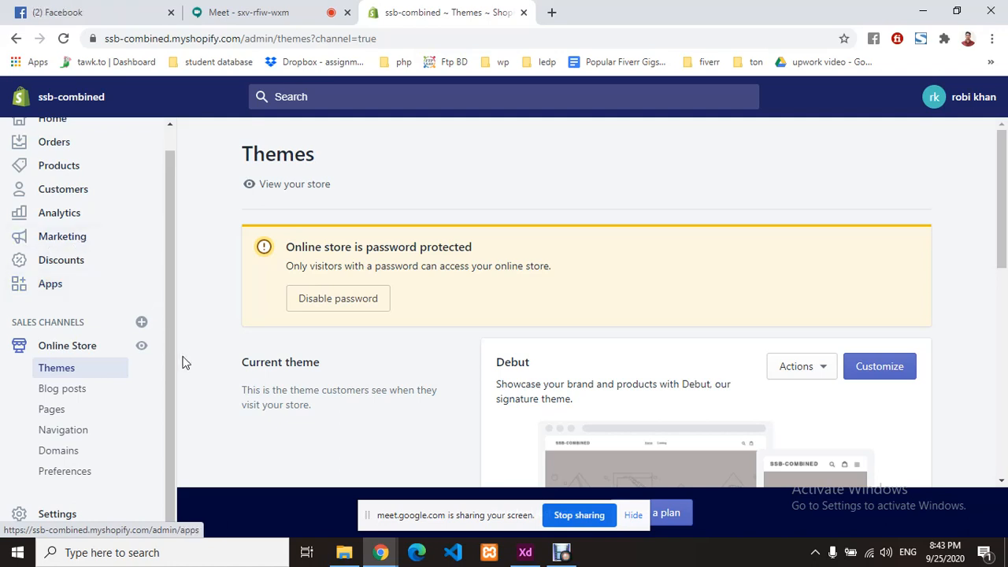
scroll(85, 237, up, 1)
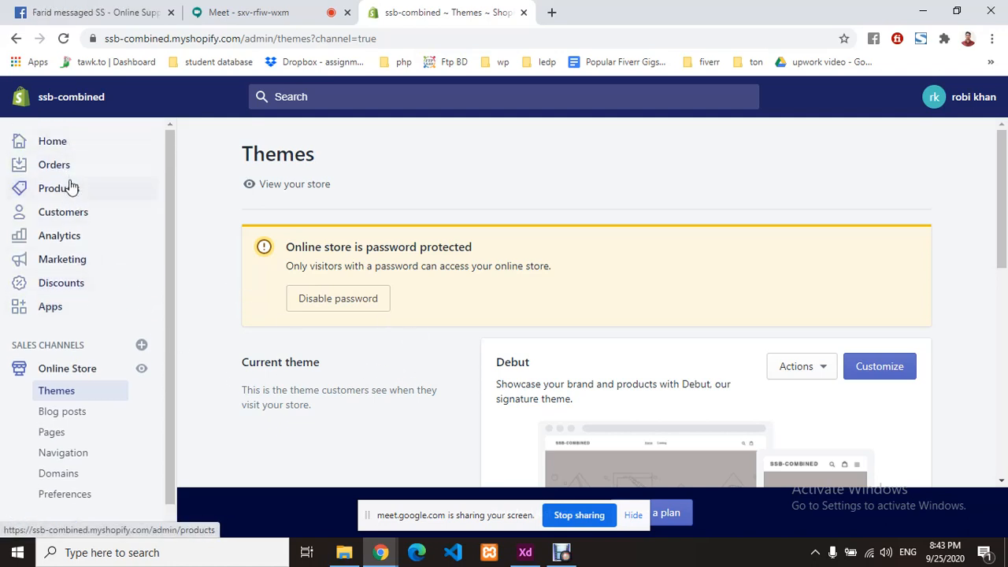
- Look over the Analytics and Marketing overview pages
click(71, 241)
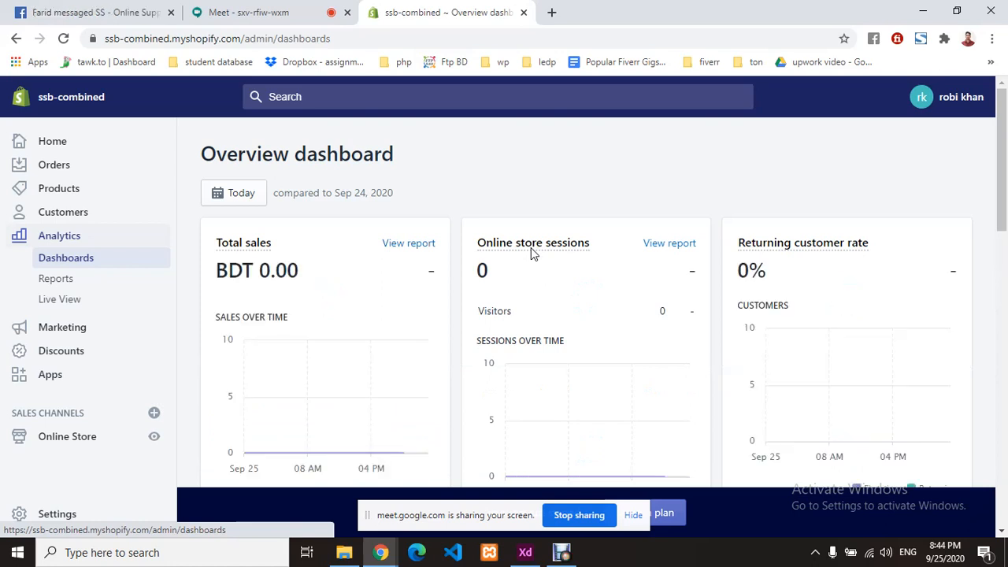
click(95, 333)
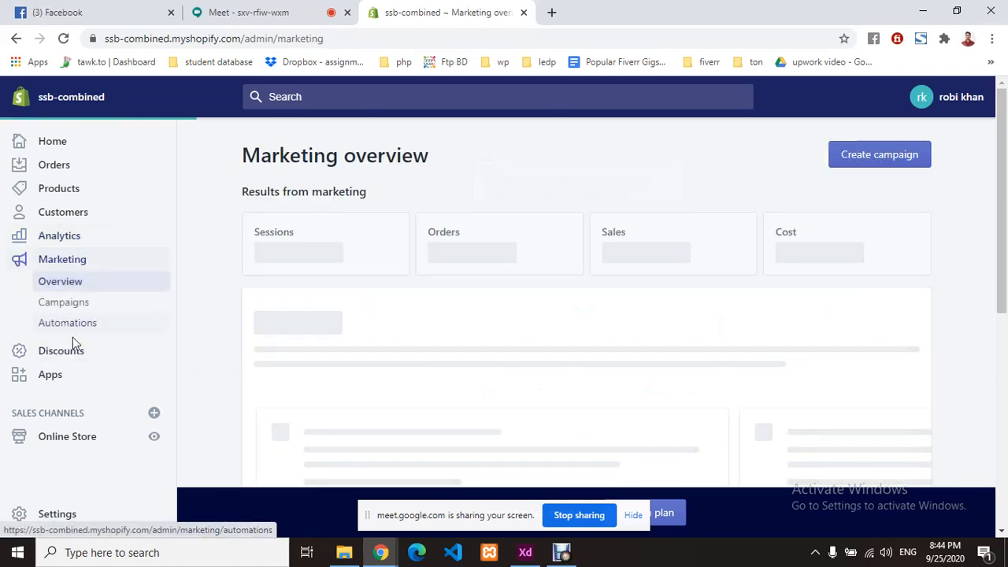
scroll(592, 311, down, 6)
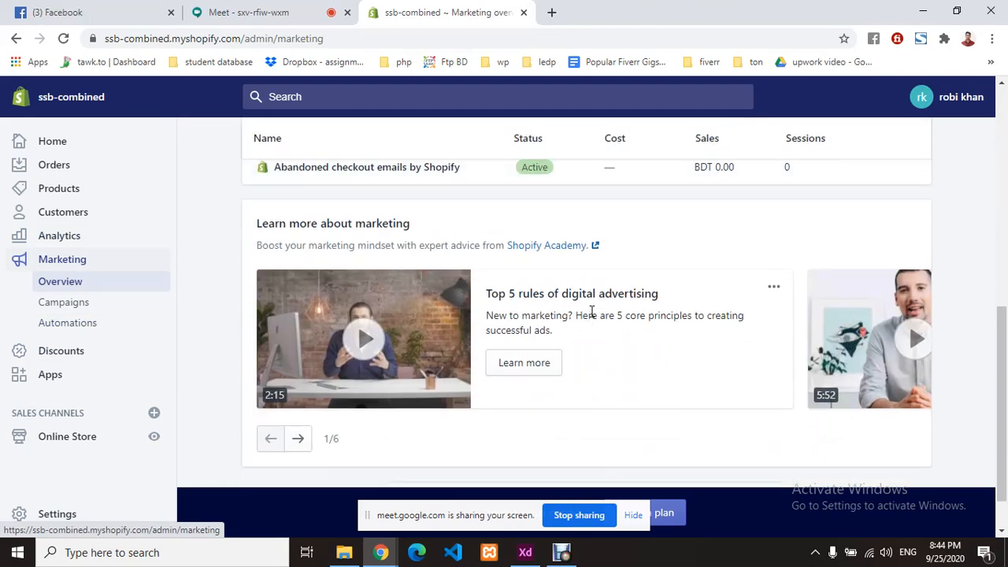
scroll(592, 311, up, 7)
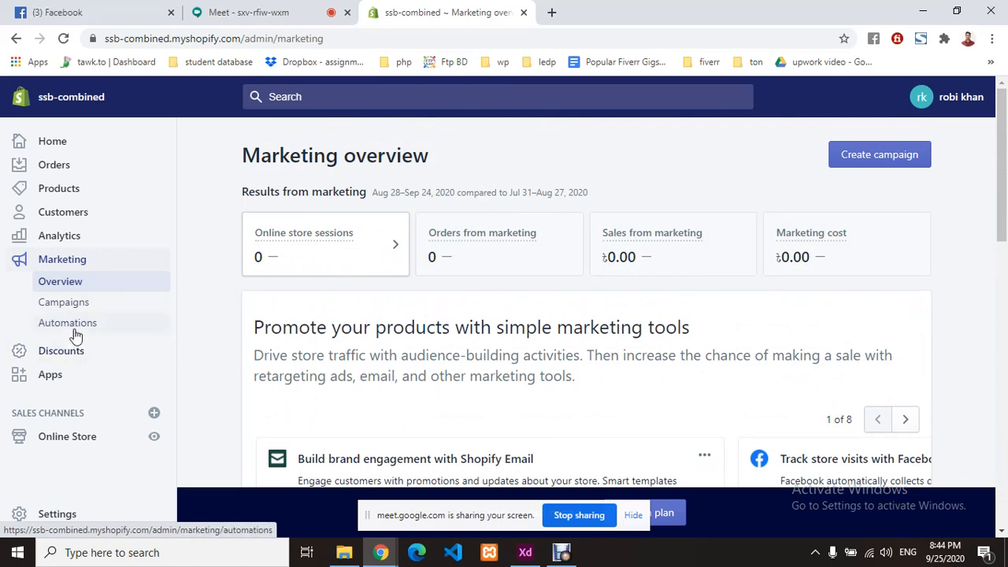
- Browse the store's Customers list
click(66, 214)
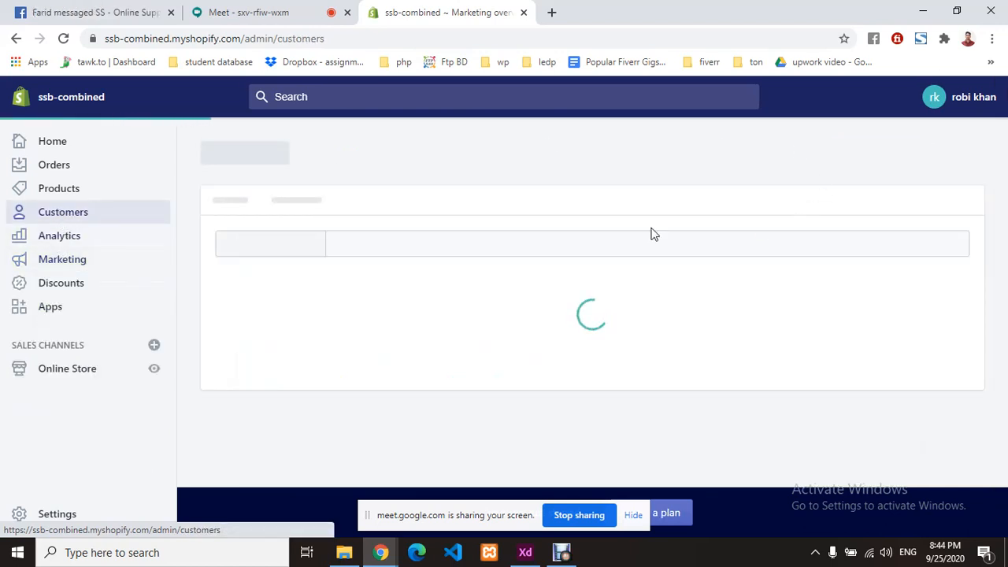
scroll(535, 329, down, 2)
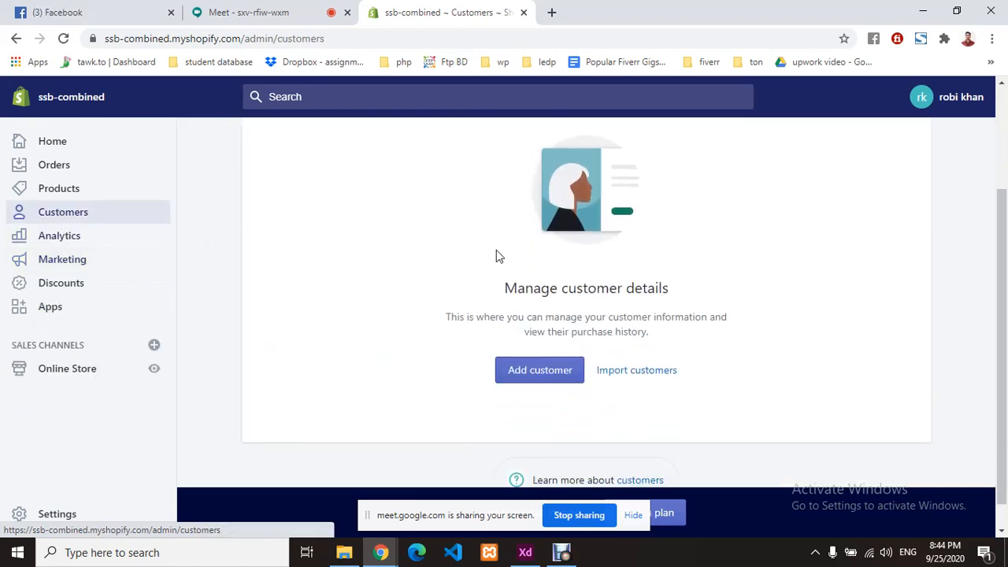
scroll(599, 244, down, 1)
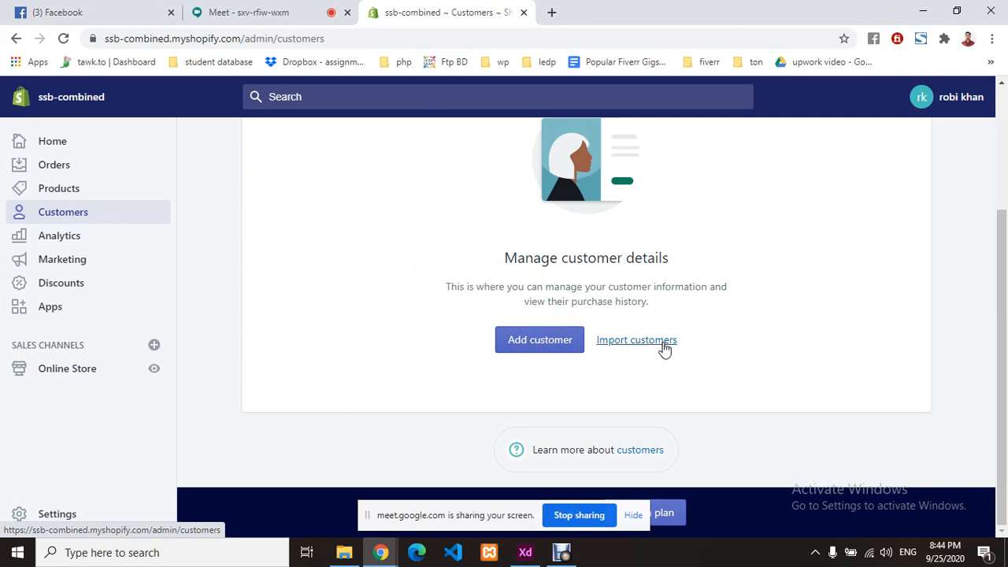
scroll(123, 247, up, 1)
- Go to the Products page and scroll through its empty-state prompt
click(72, 189)
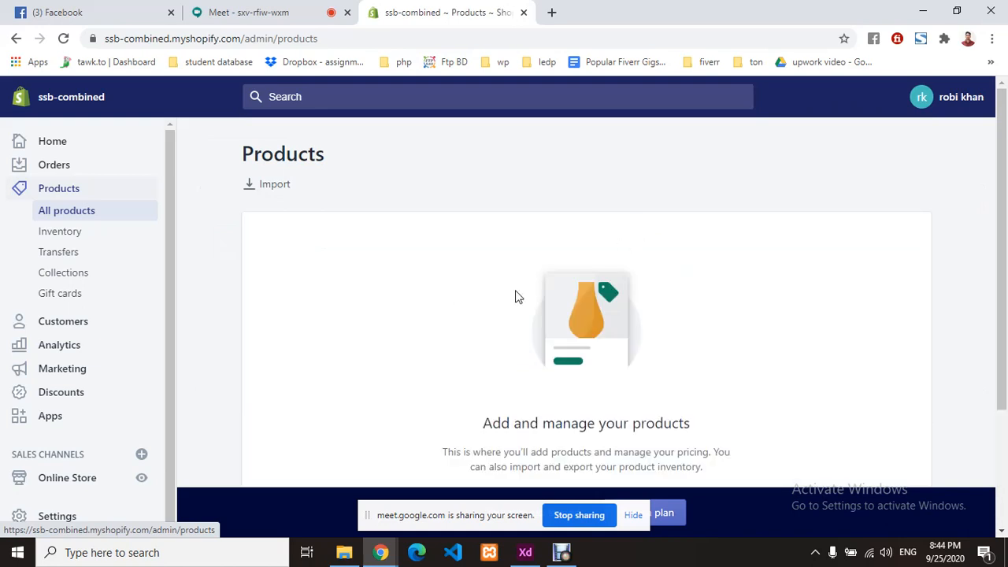
scroll(583, 289, down, 2)
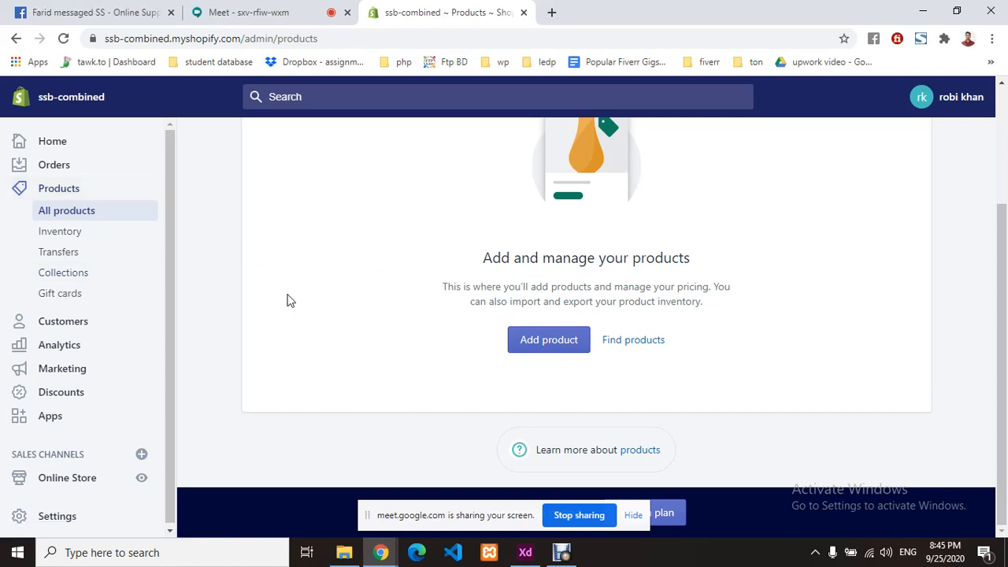
scroll(70, 392, down, 1)
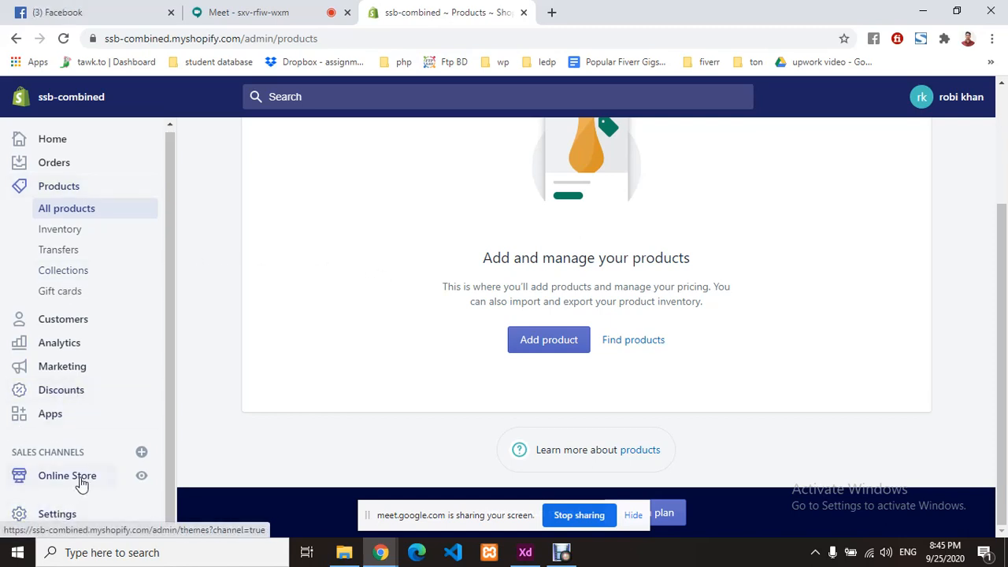
- On the Themes page, launch the Shopify Theme Store from Theme library in a new tab, staying in admin
click(82, 483)
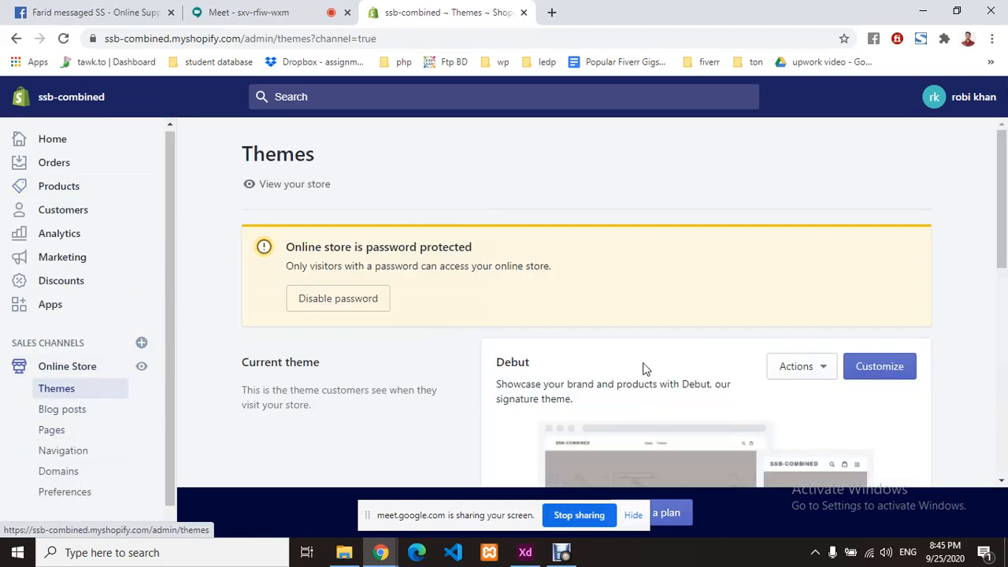
scroll(640, 358, down, 2)
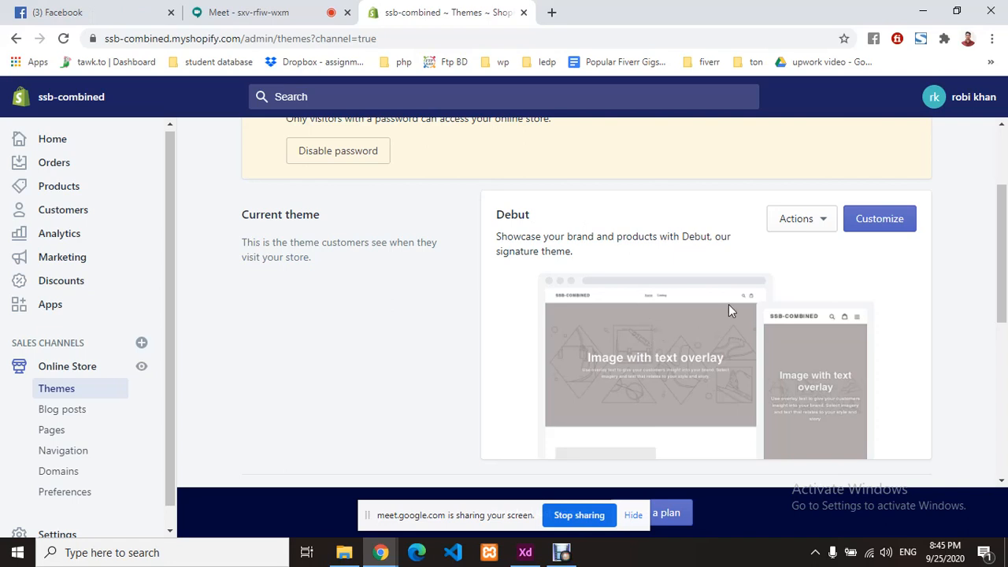
scroll(729, 310, down, 1)
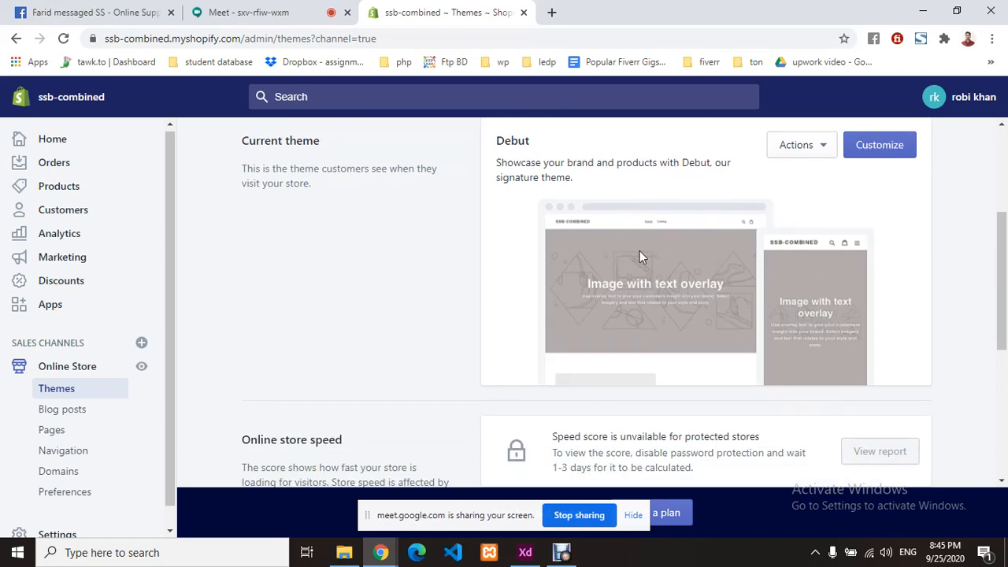
scroll(724, 259, down, 1)
scroll(709, 315, down, 2)
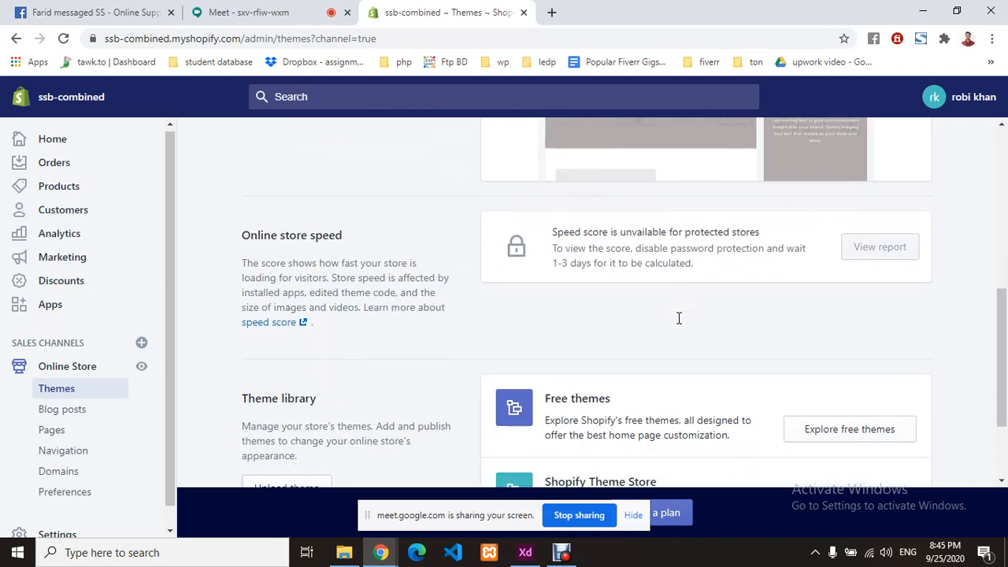
scroll(679, 318, down, 1)
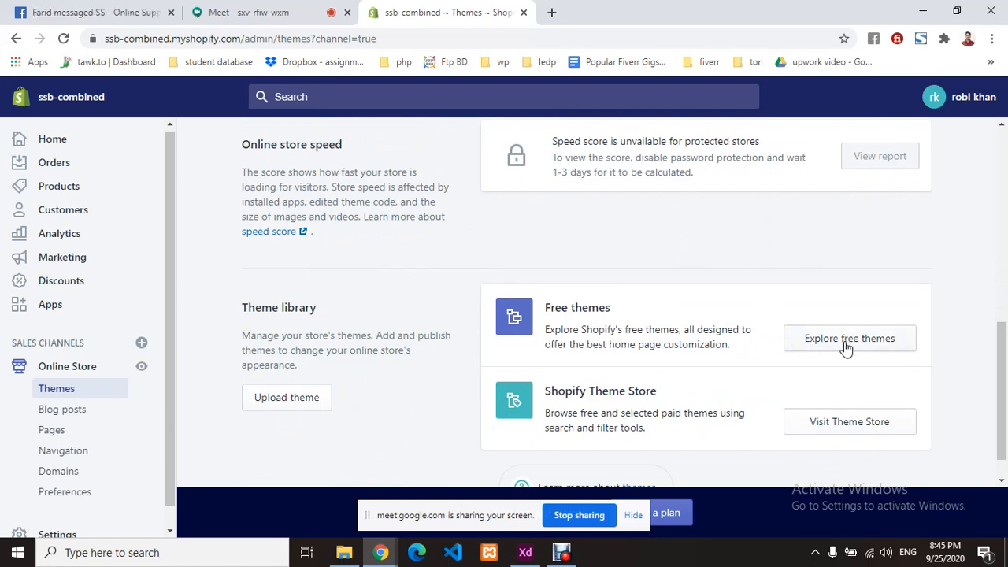
scroll(725, 344, down, 1)
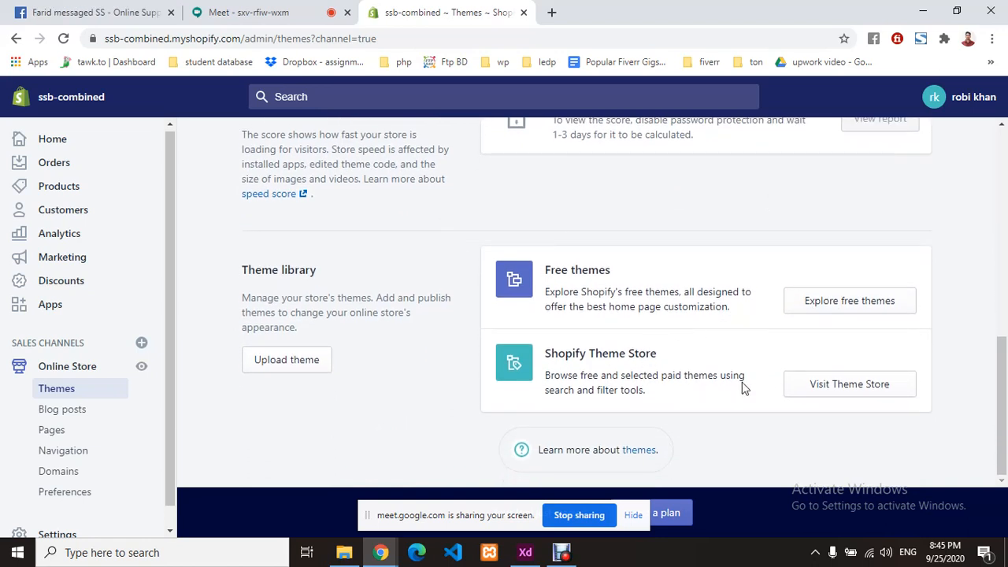
click(836, 394)
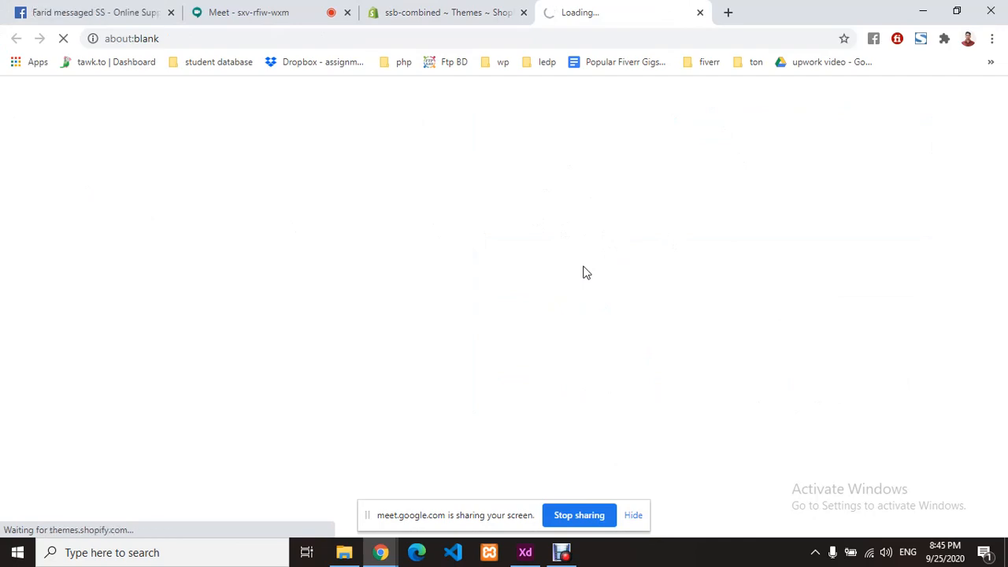
click(415, 13)
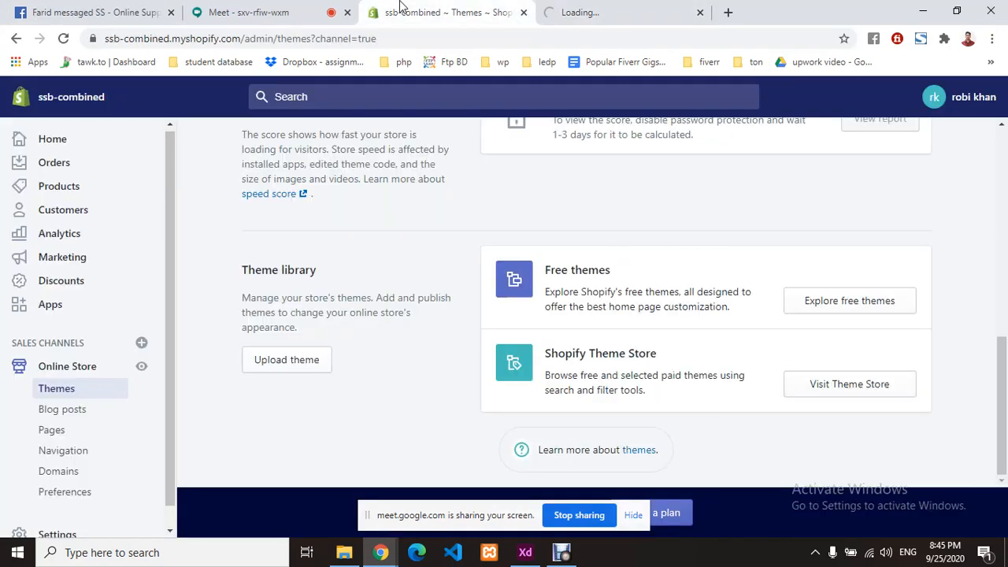
- Browse the Explore free themes list, then switch over to the Shopify Themes website tab
click(820, 305)
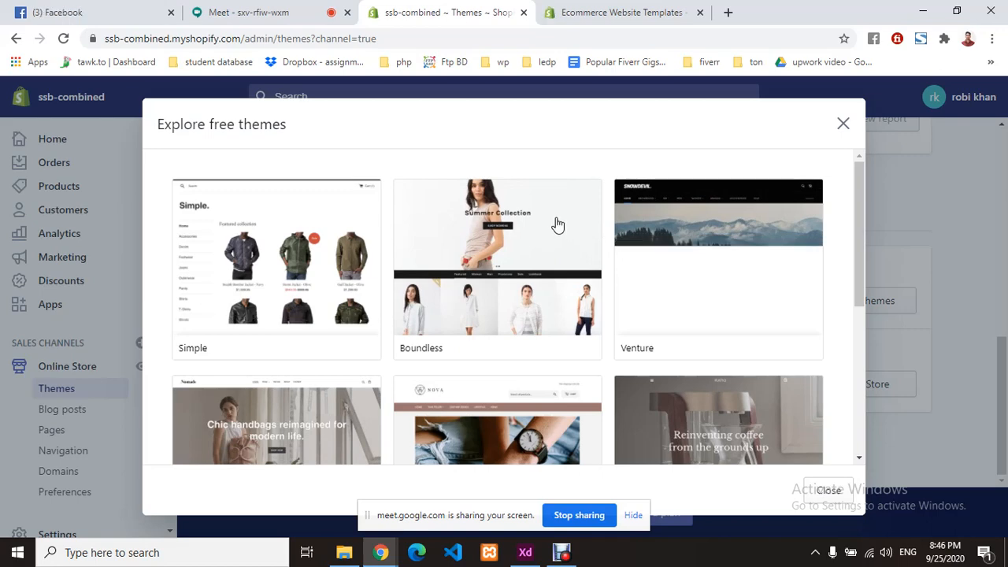
scroll(556, 225, down, 3)
scroll(270, 275, up, 2)
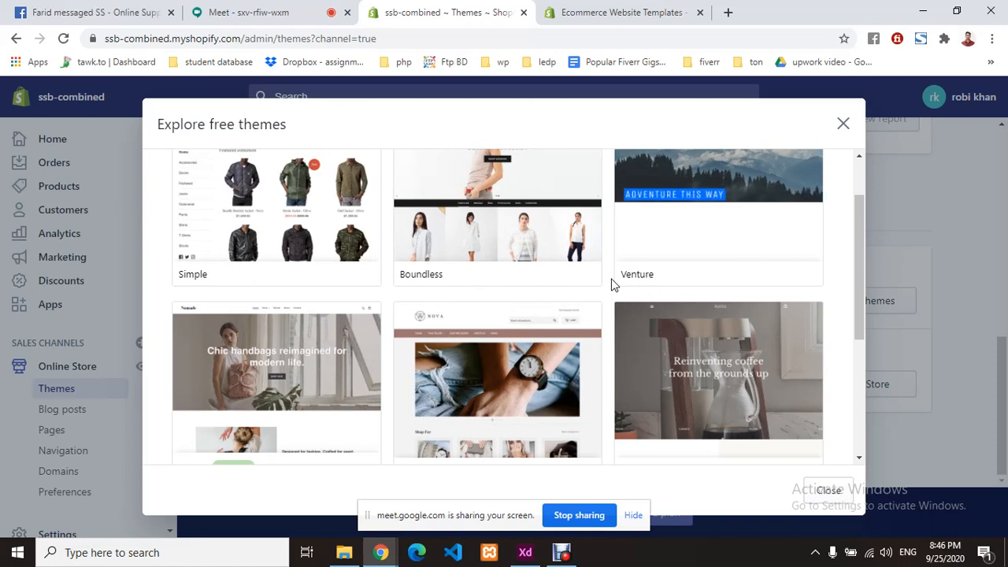
scroll(612, 283, down, 5)
scroll(612, 284, up, 6)
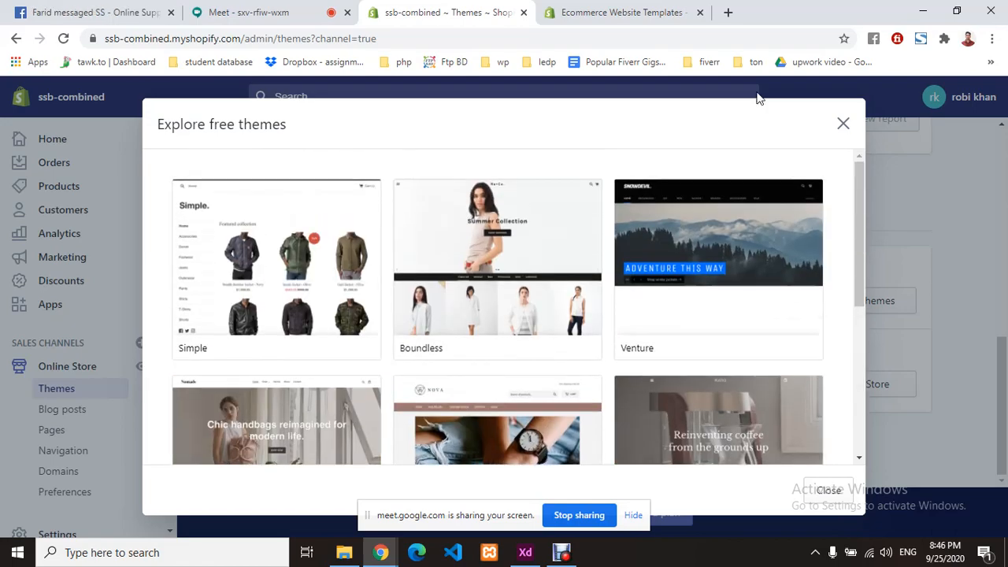
click(583, 11)
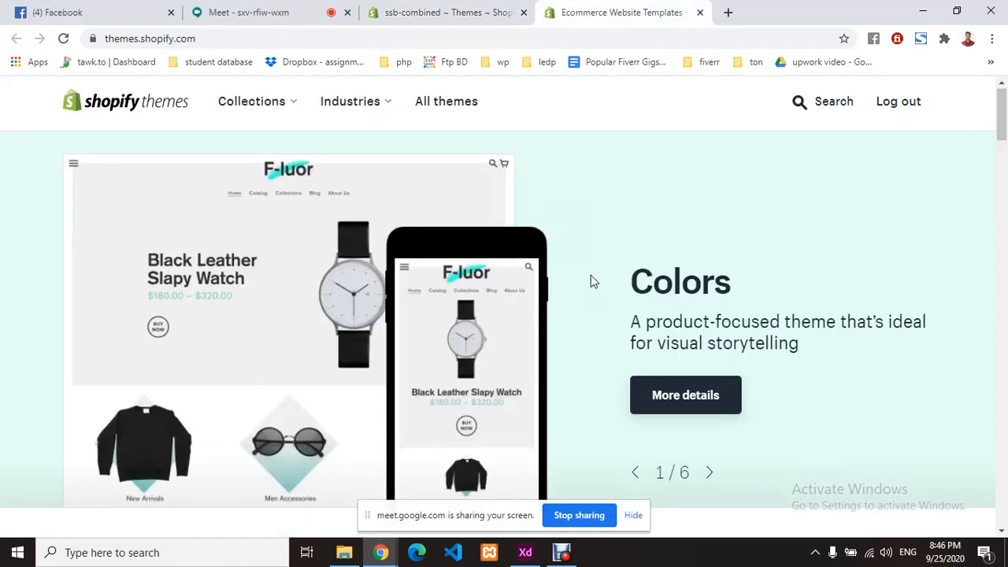
- Browse themes.shopify.com, select the Minimal theme's page, and return to the admin tab
scroll(593, 281, down, 8)
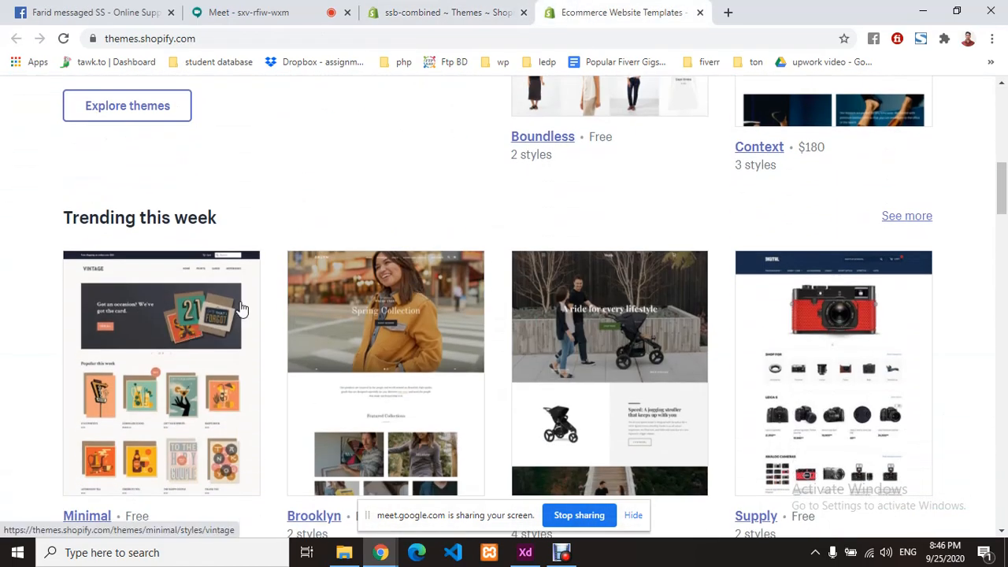
scroll(241, 308, down, 3)
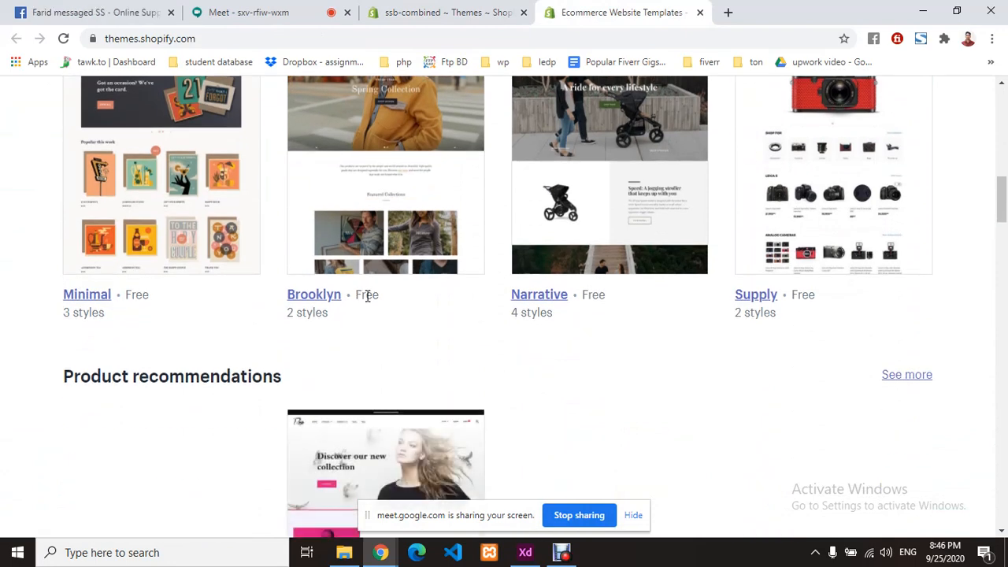
scroll(434, 158, up, 2)
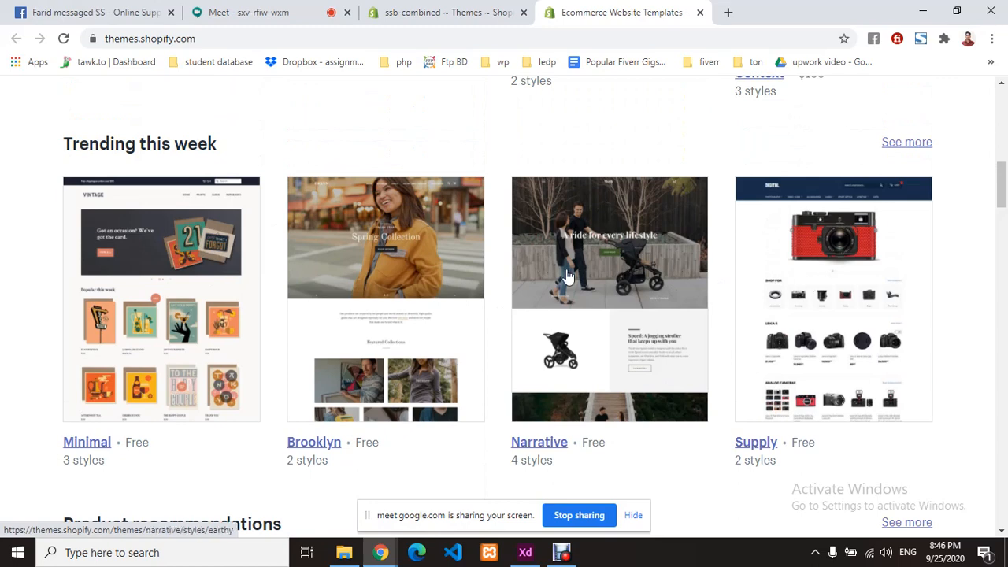
scroll(567, 280, down, 7)
scroll(566, 274, up, 1)
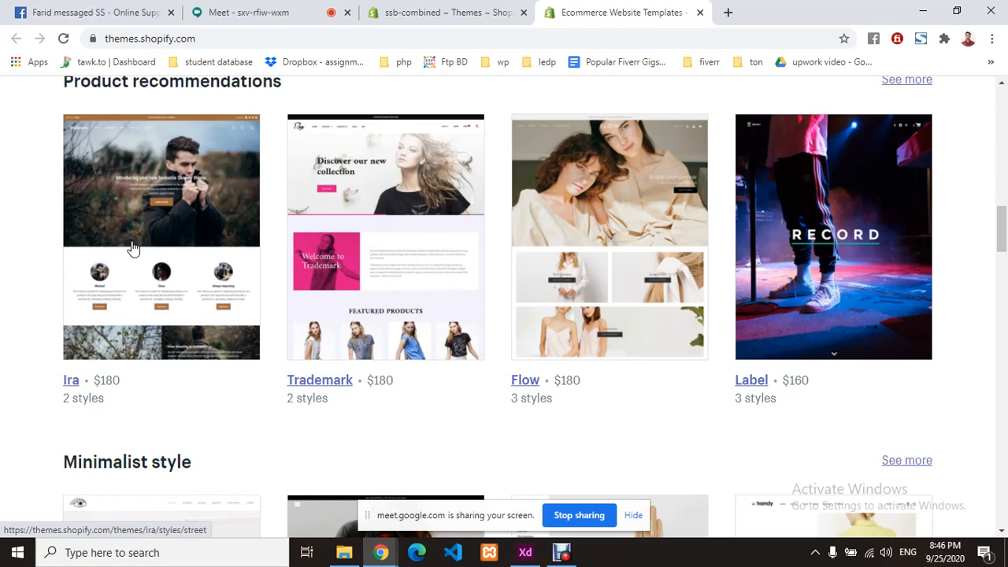
scroll(469, 268, down, 3)
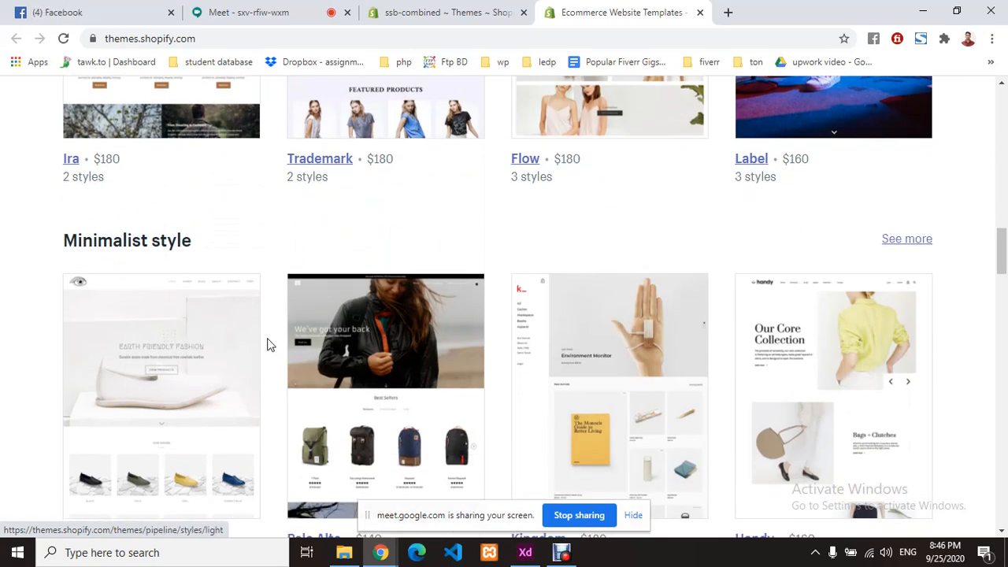
scroll(267, 344, down, 2)
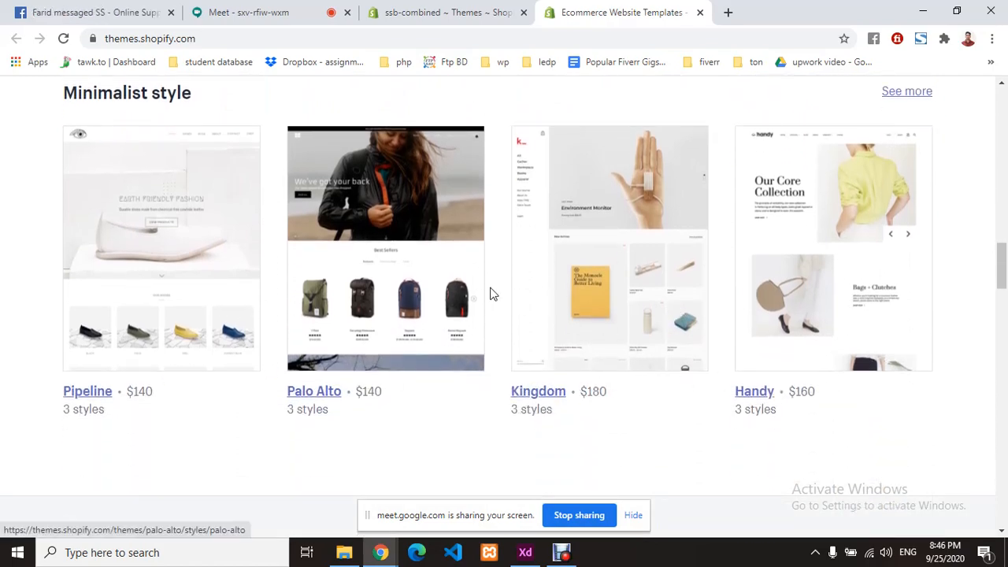
scroll(493, 288, up, 10)
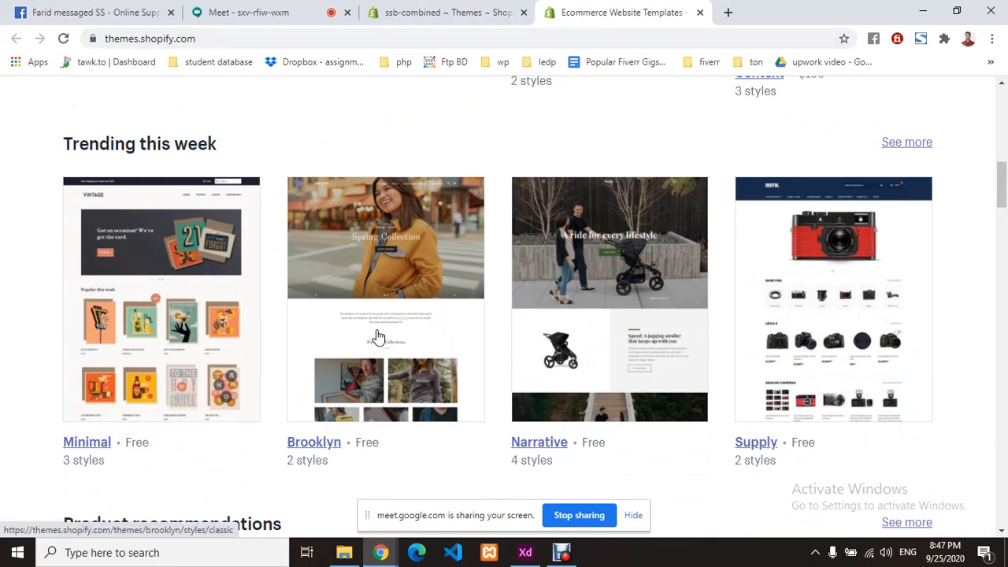
scroll(378, 337, down, 1)
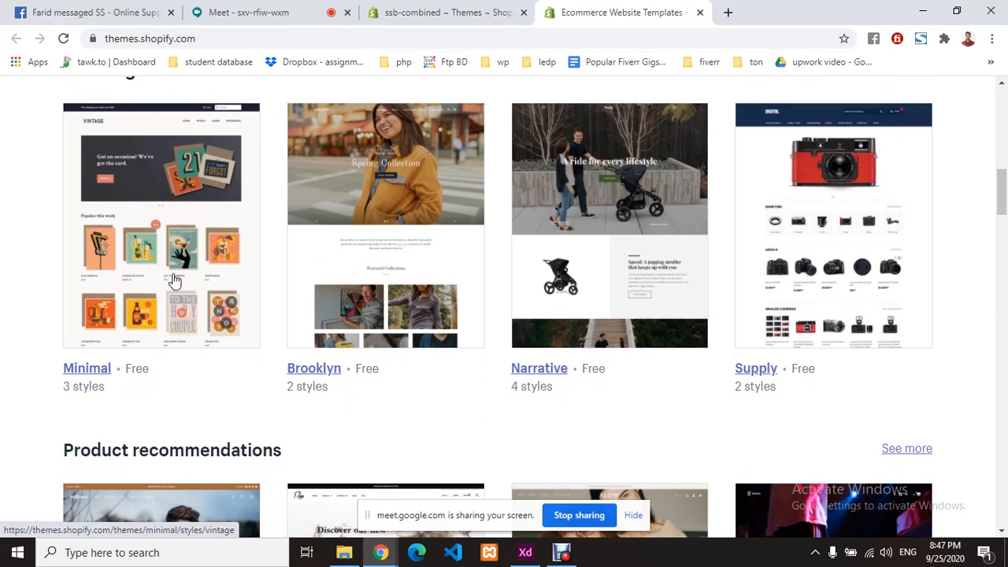
click(172, 270)
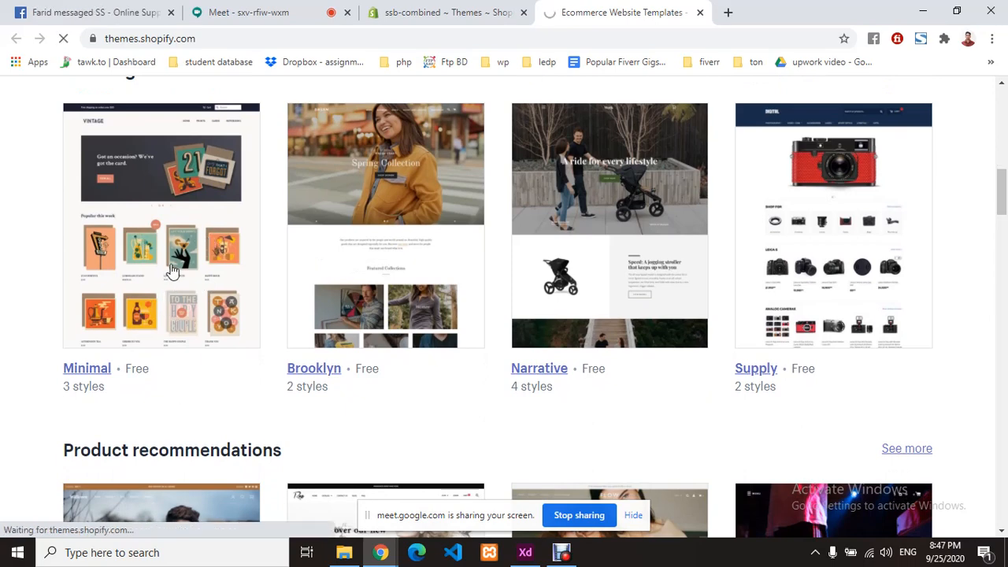
click(441, 12)
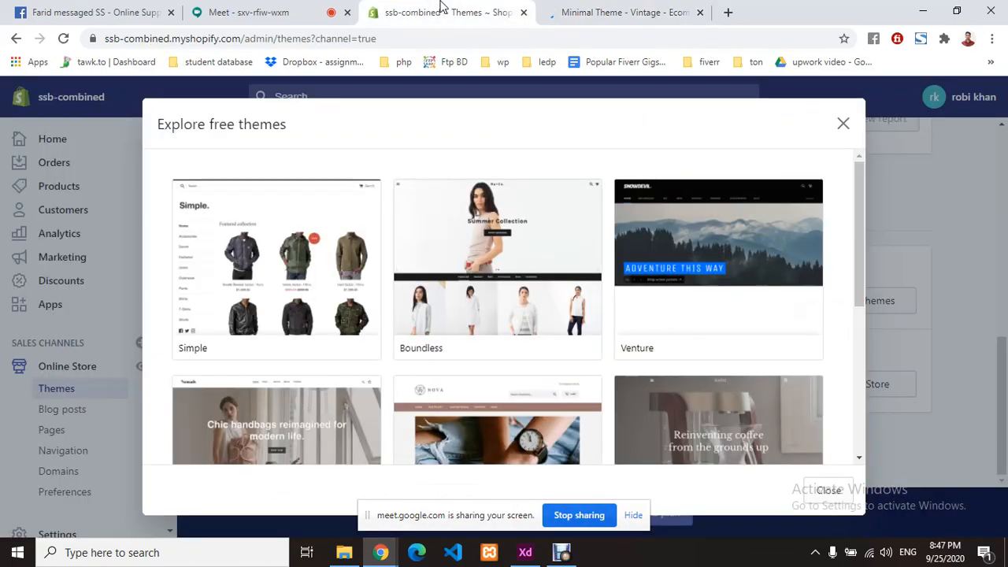
- Reopen the free themes list, scroll through it, and bring up the Simple theme's details
click(844, 124)
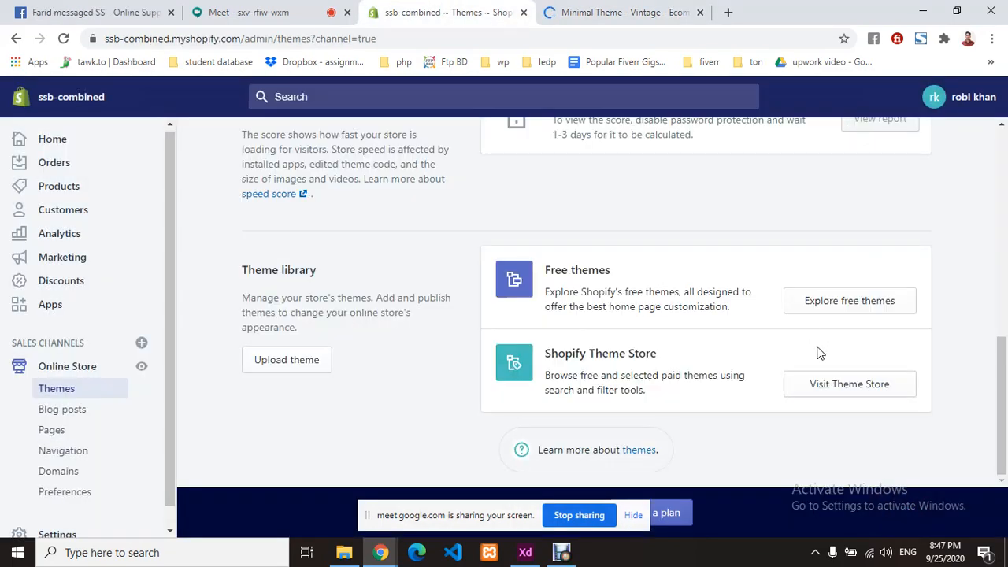
click(843, 304)
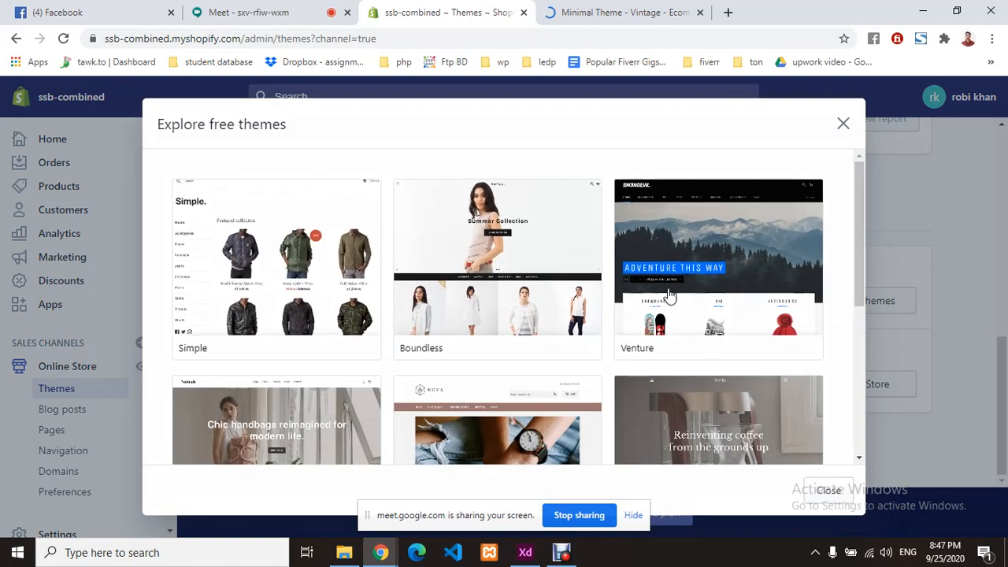
scroll(685, 295, down, 4)
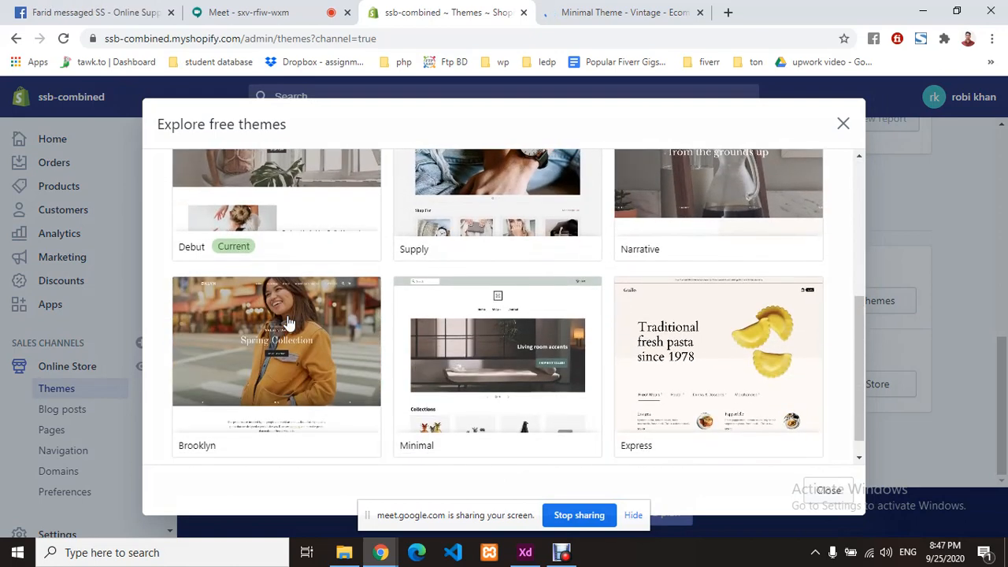
scroll(288, 348, down, 1)
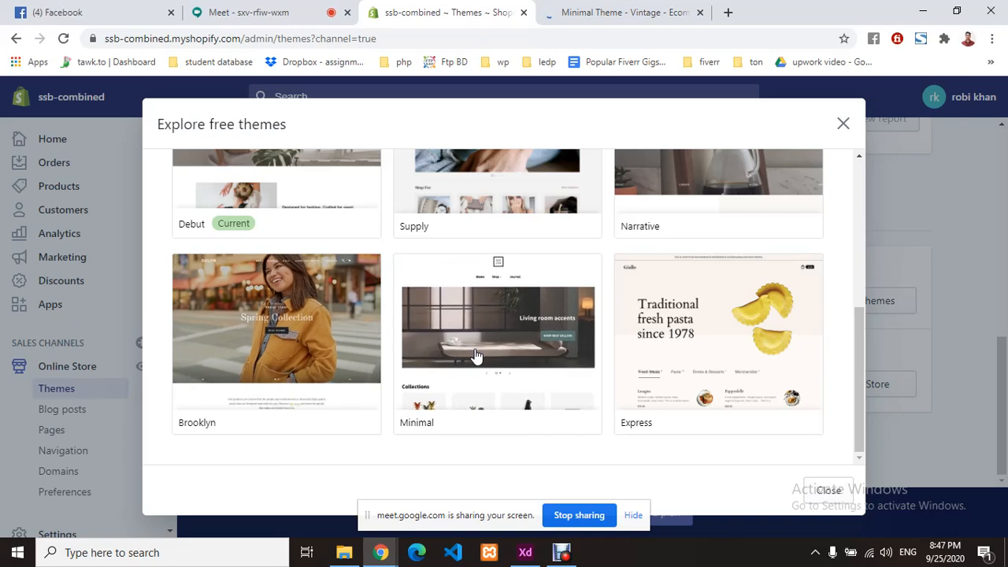
scroll(685, 348, up, 2)
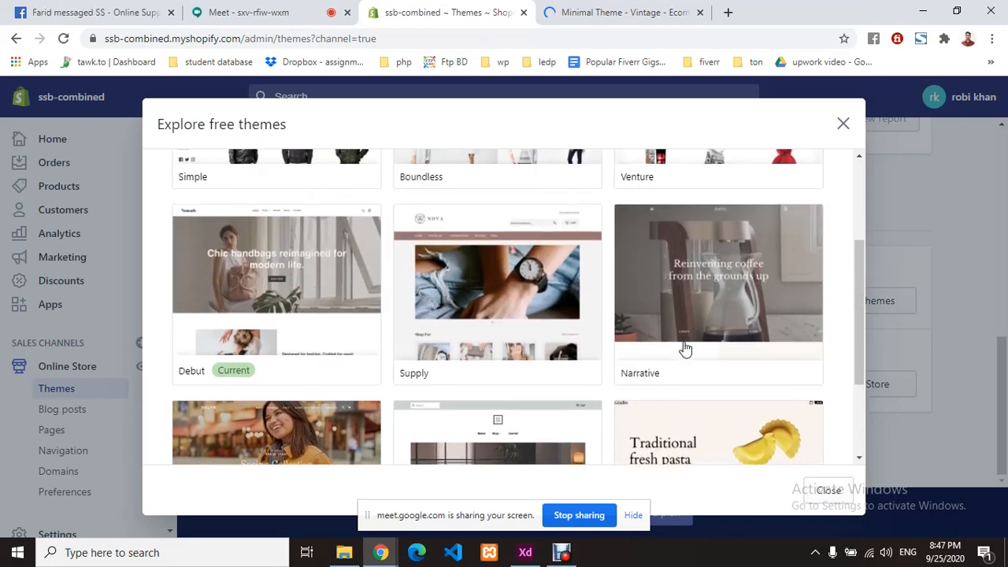
scroll(685, 349, up, 3)
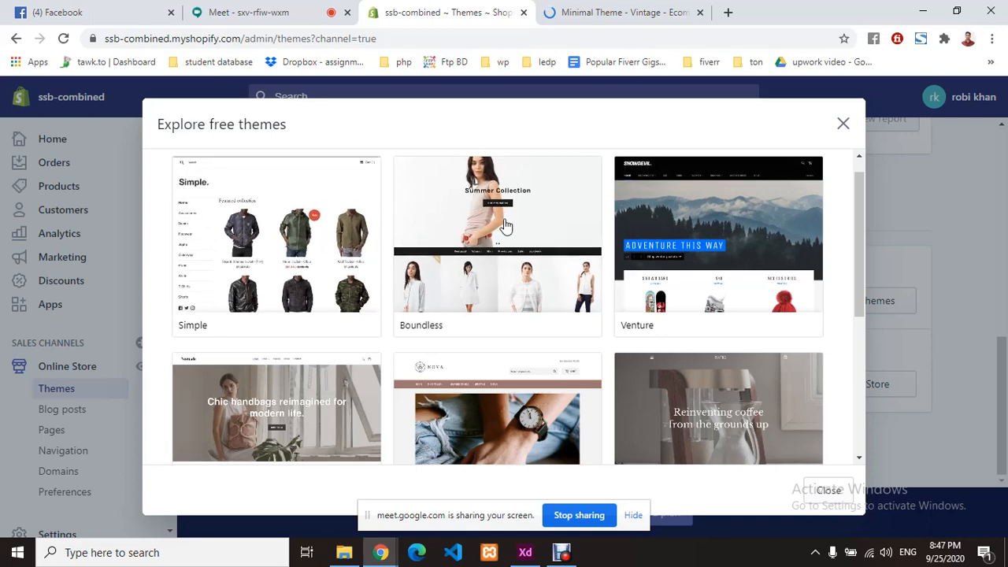
click(260, 246)
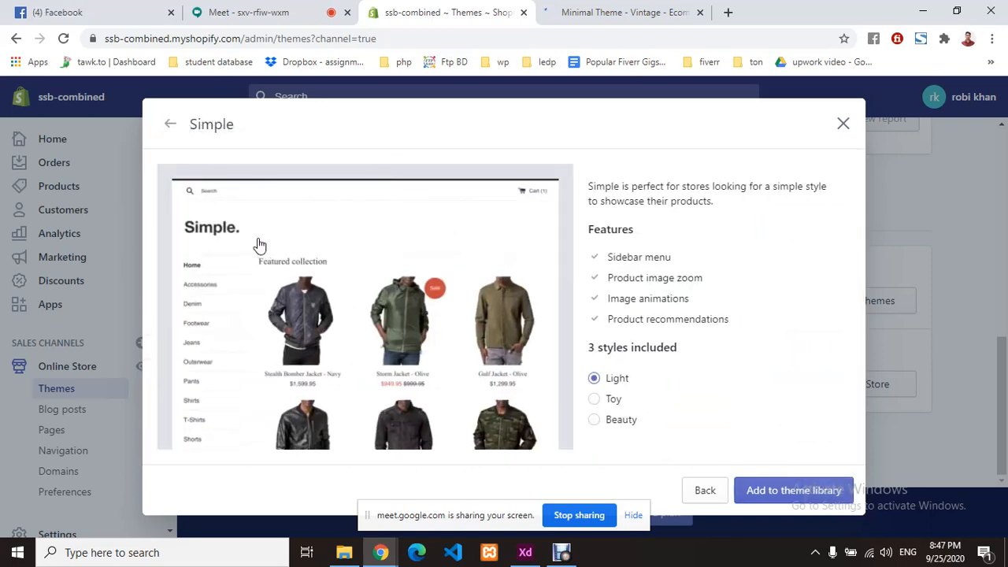
- Add the free Simple theme to the store's theme library
click(803, 494)
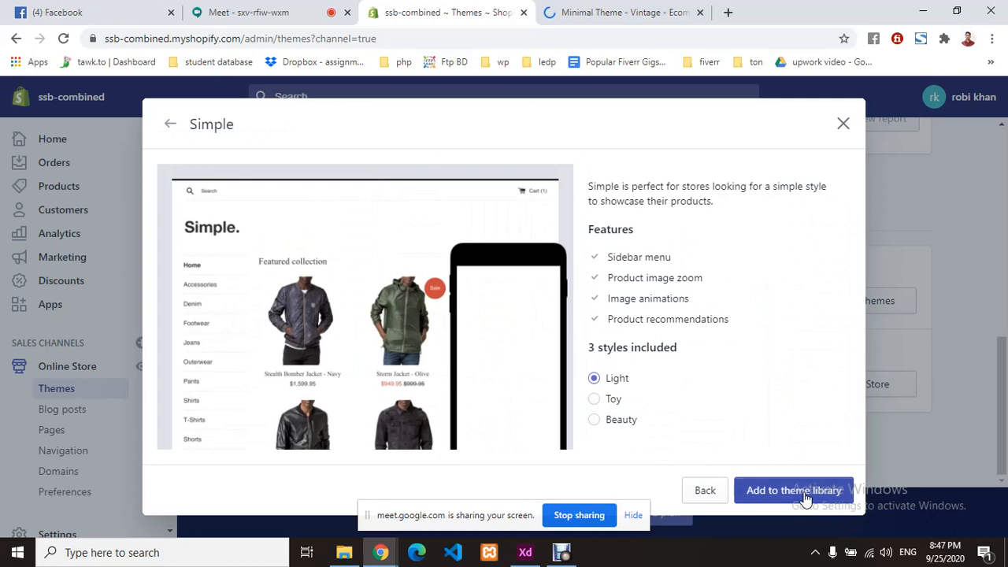
click(596, 402)
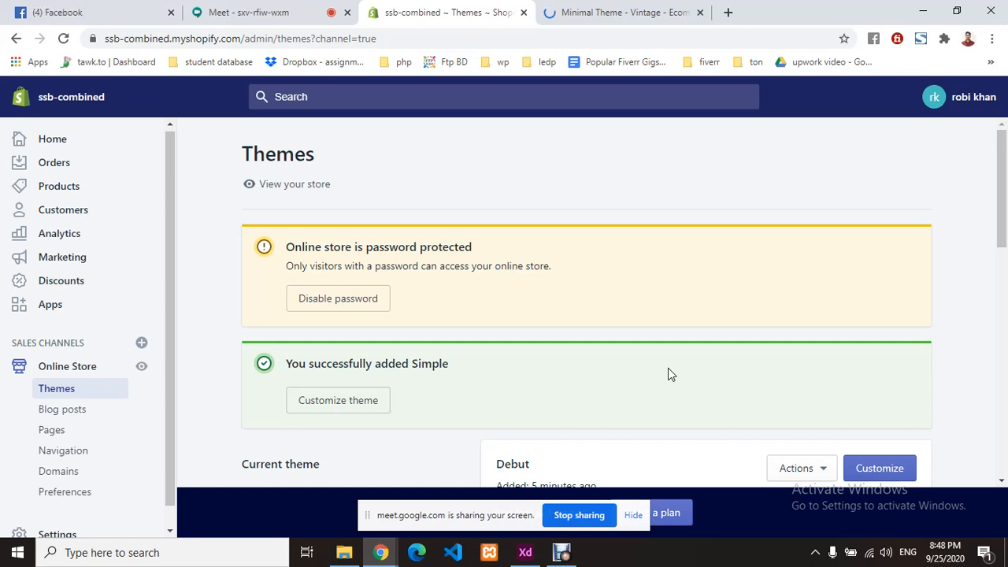
- Locate Simple in the Theme library, check its Actions menu, and launch Customize for it
scroll(580, 331, down, 3)
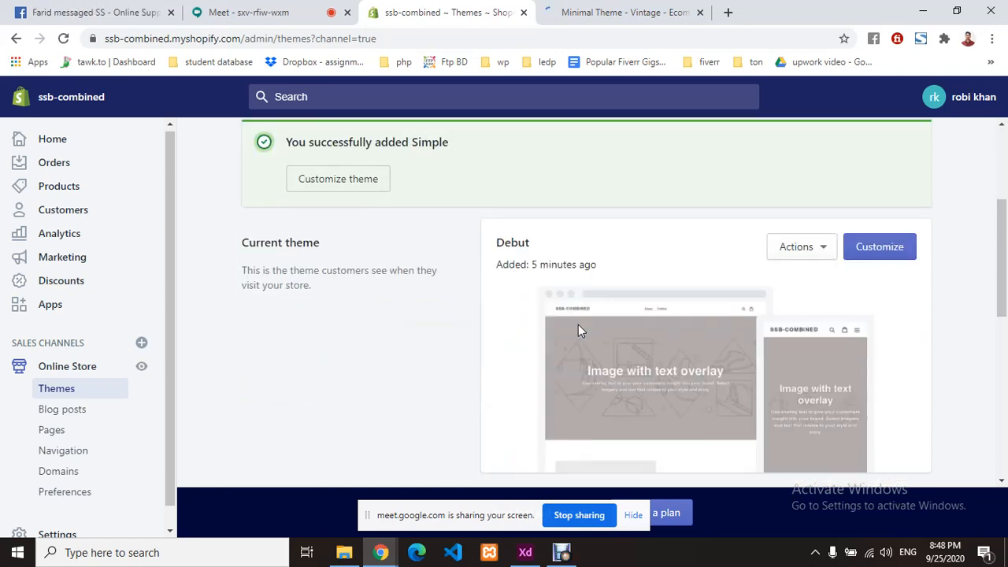
scroll(580, 331, down, 5)
scroll(577, 327, down, 1)
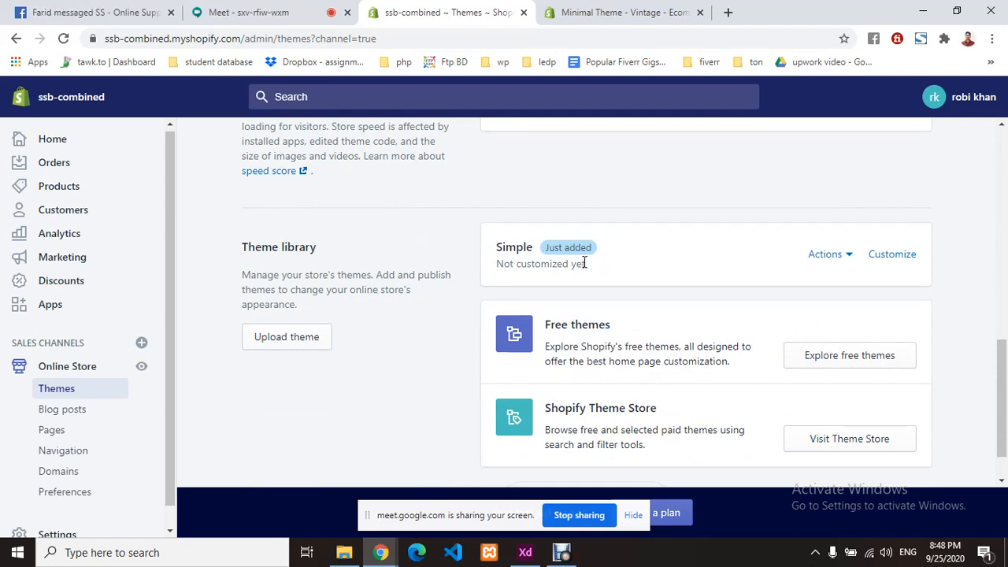
click(841, 254)
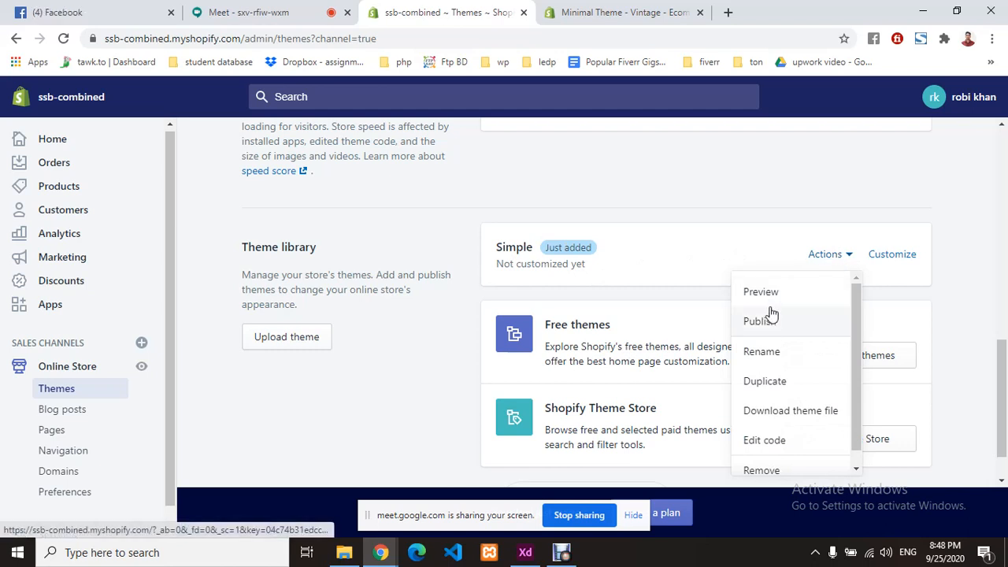
scroll(715, 292, down, 1)
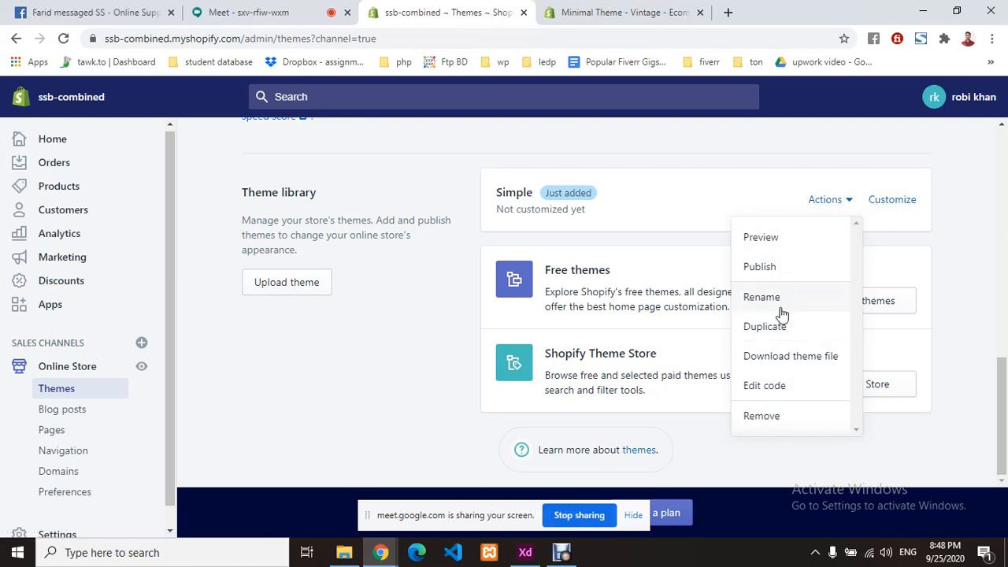
click(659, 193)
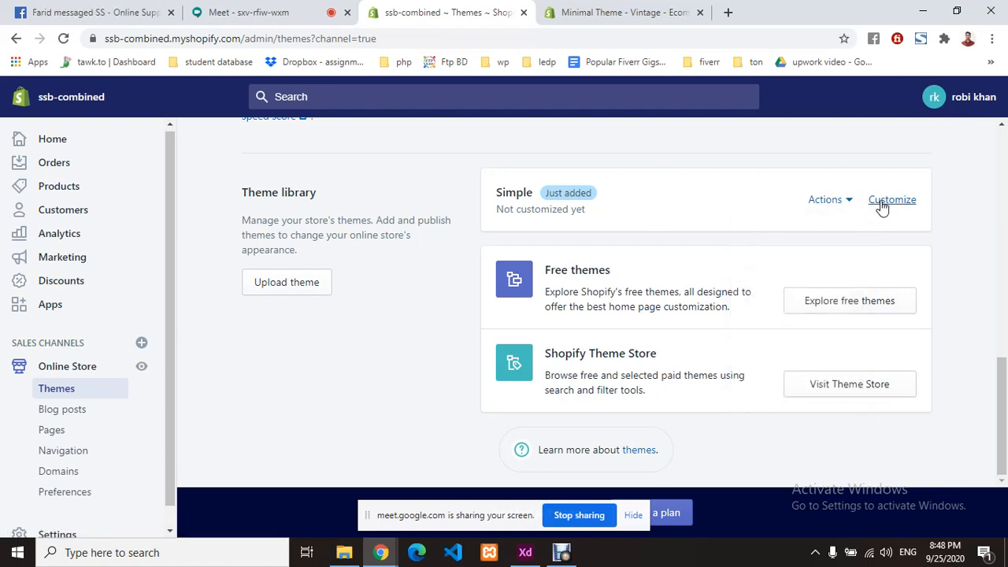
click(882, 207)
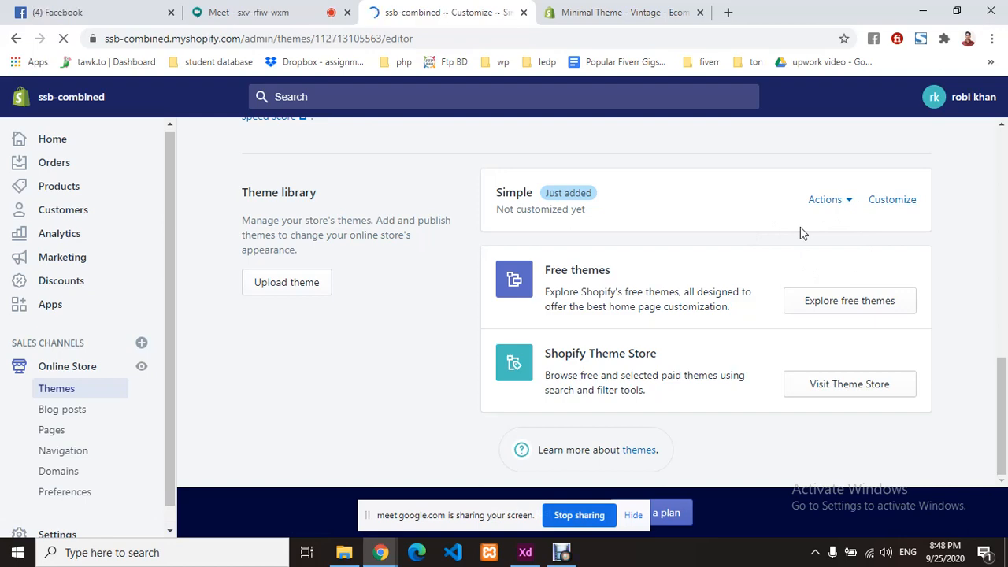
- Scroll the Simple theme preview down to the Featured collection and back to the top
scroll(720, 283, up, 5)
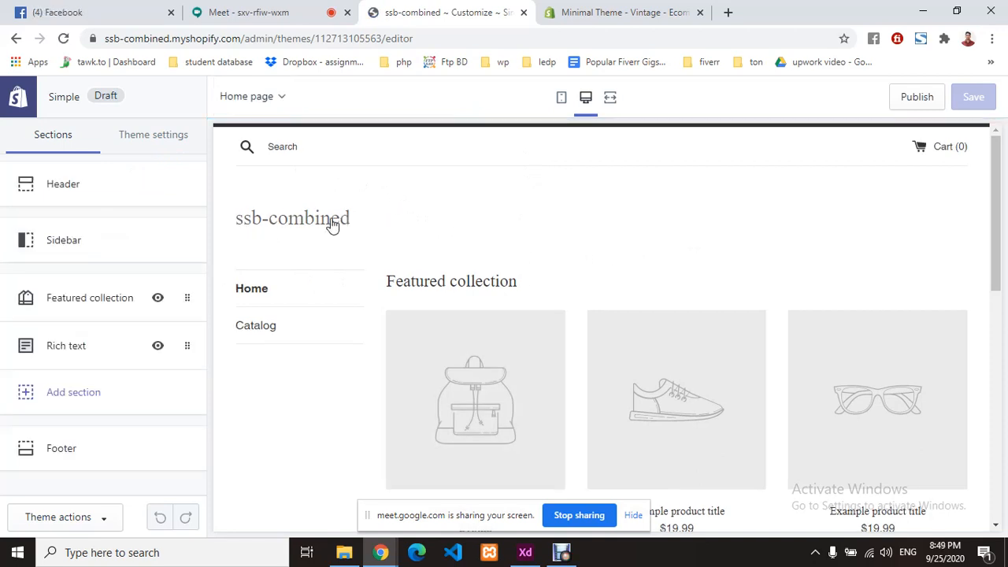
scroll(619, 245, down, 2)
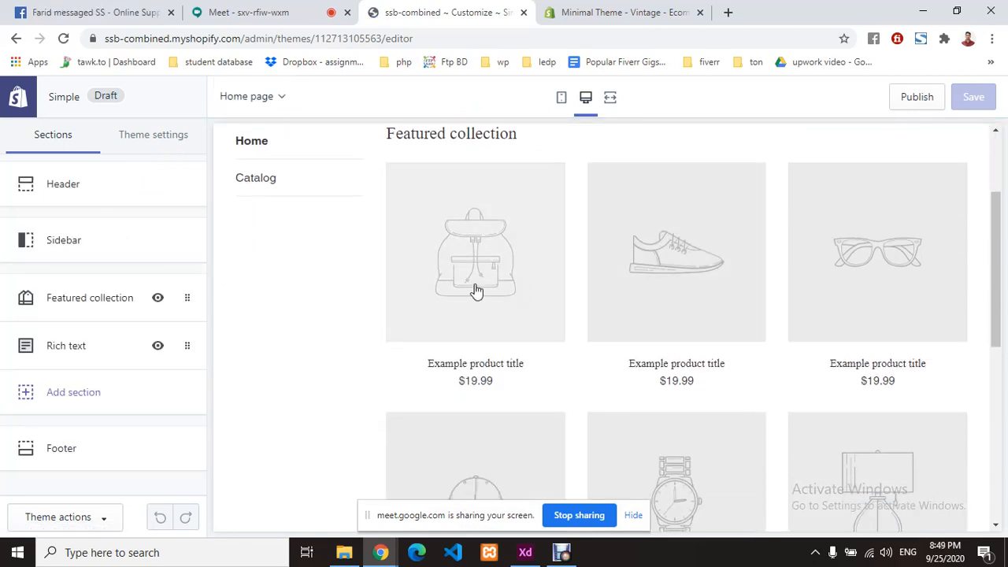
scroll(502, 244, down, 5)
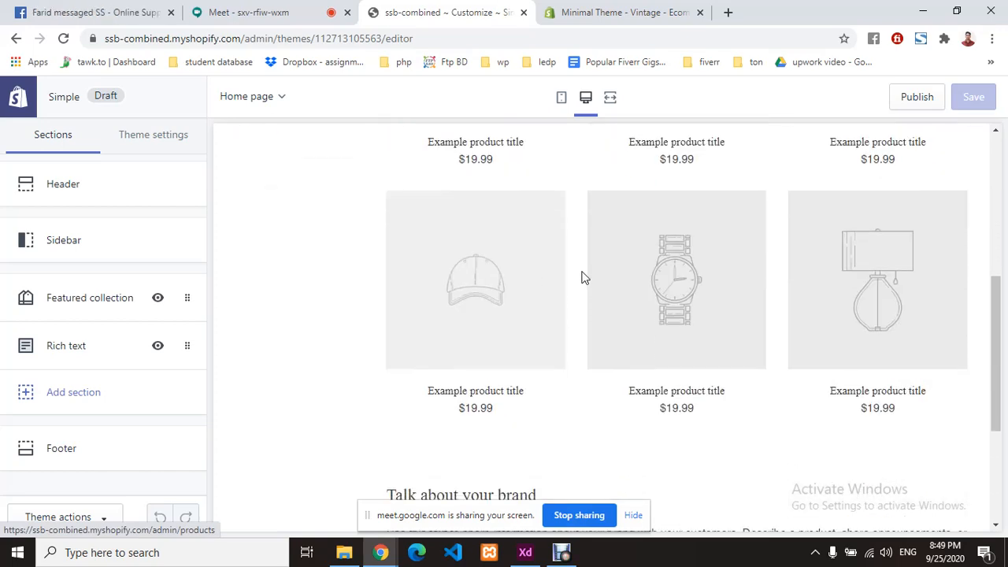
scroll(464, 245, up, 10)
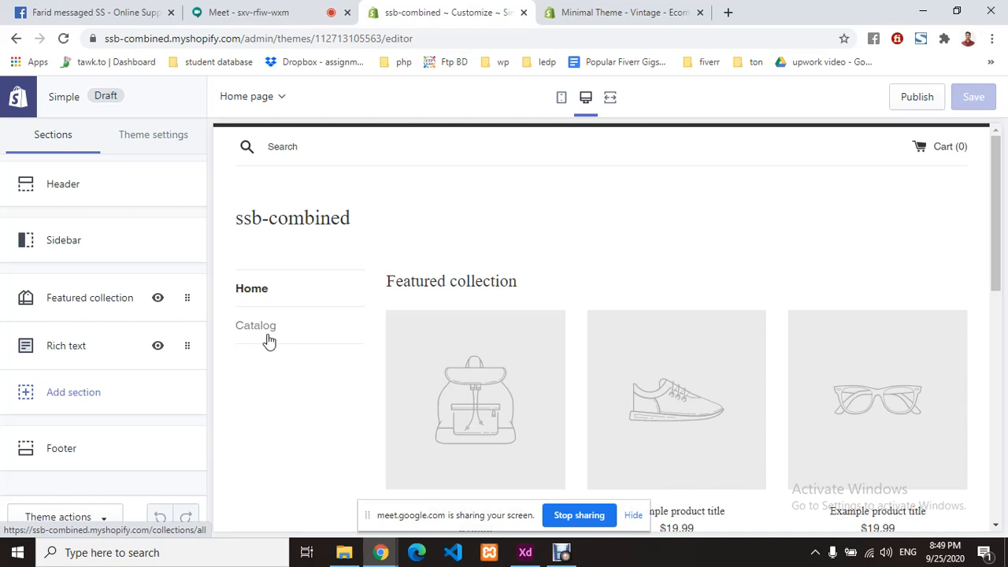
- Preview the Catalog collection page and open the Header section's logo settings
click(268, 337)
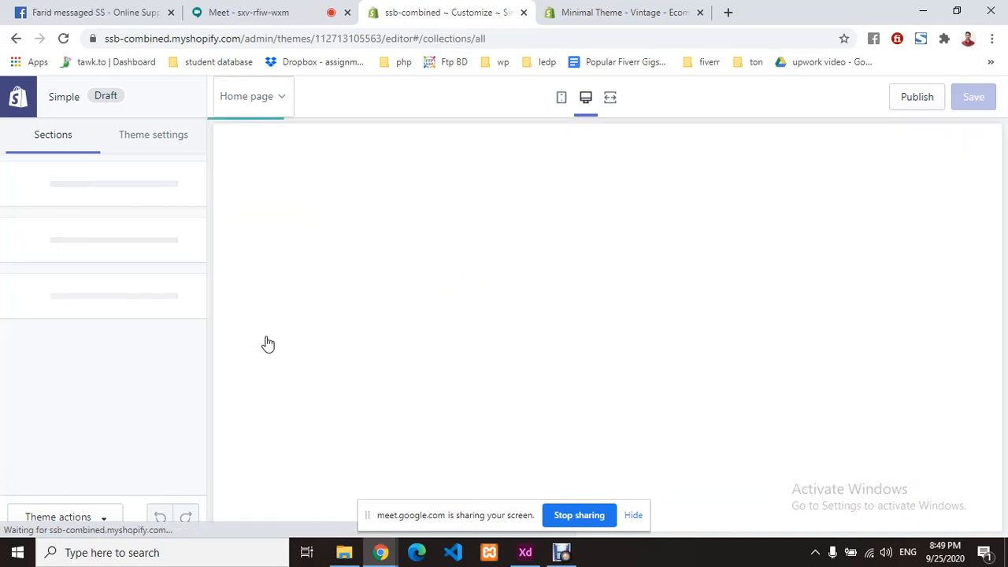
scroll(589, 278, down, 2)
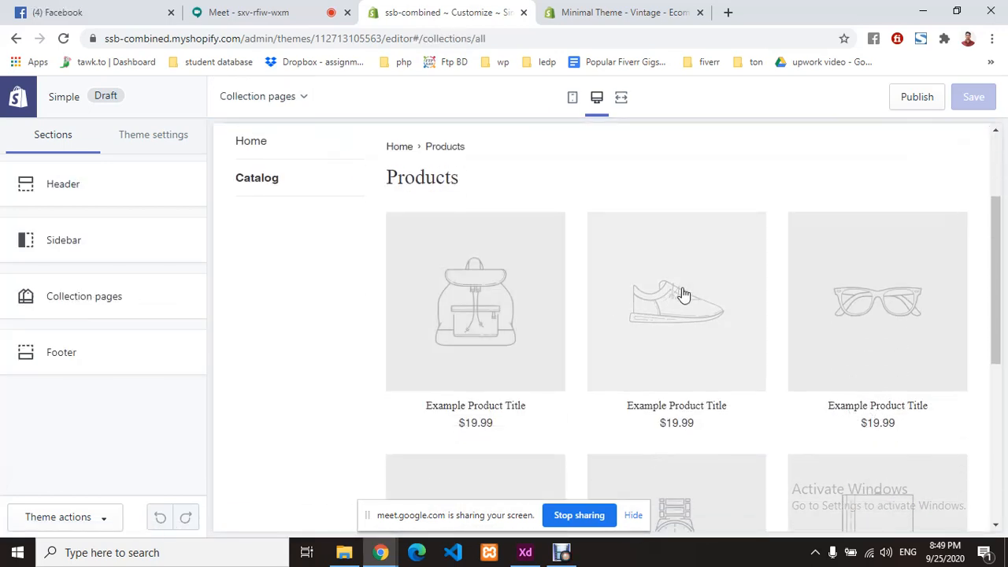
scroll(683, 295, down, 1)
scroll(683, 295, up, 3)
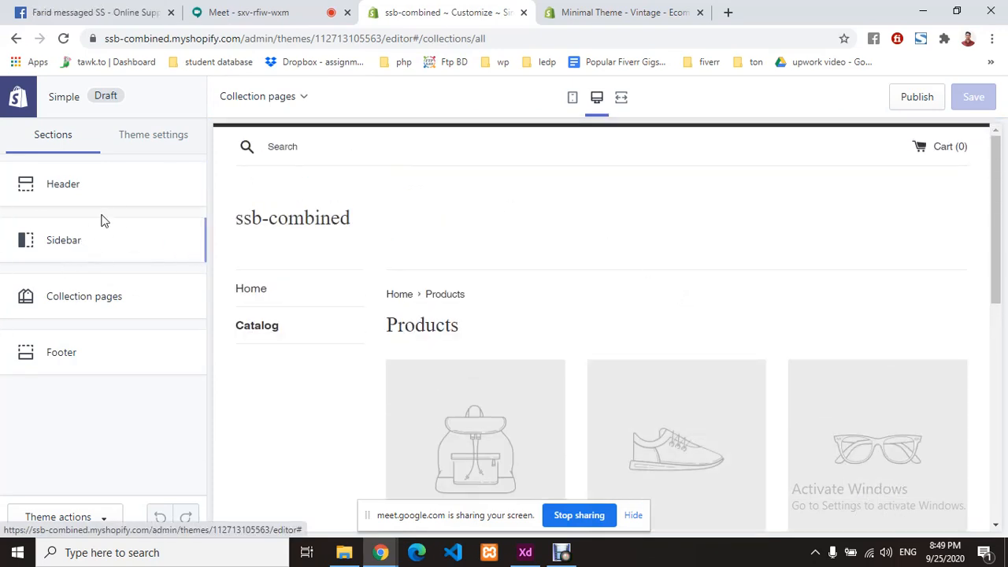
click(85, 192)
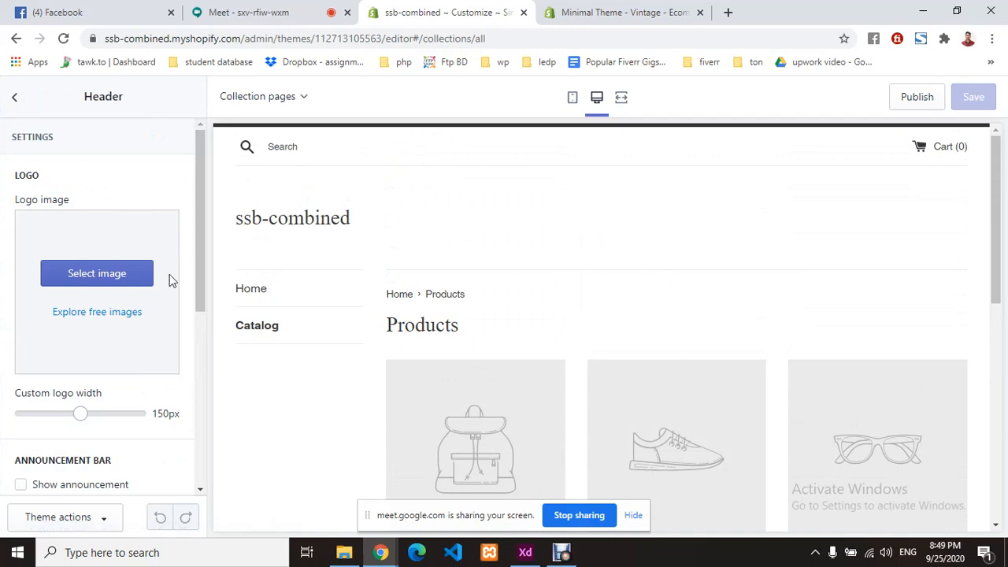
- Open Shopify's free images library for the header logo and browse its categories
click(69, 282)
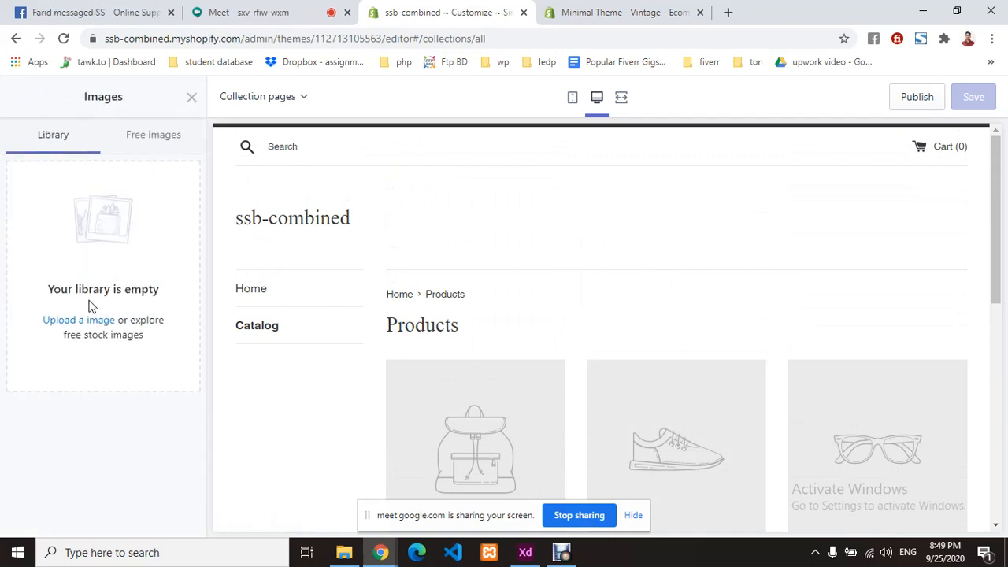
click(157, 144)
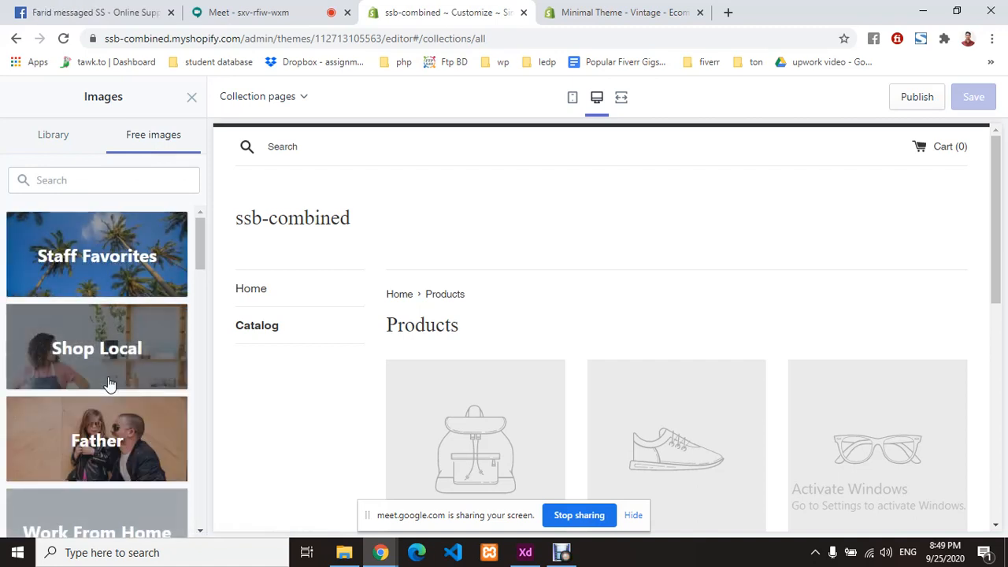
scroll(118, 365, down, 2)
scroll(118, 364, up, 2)
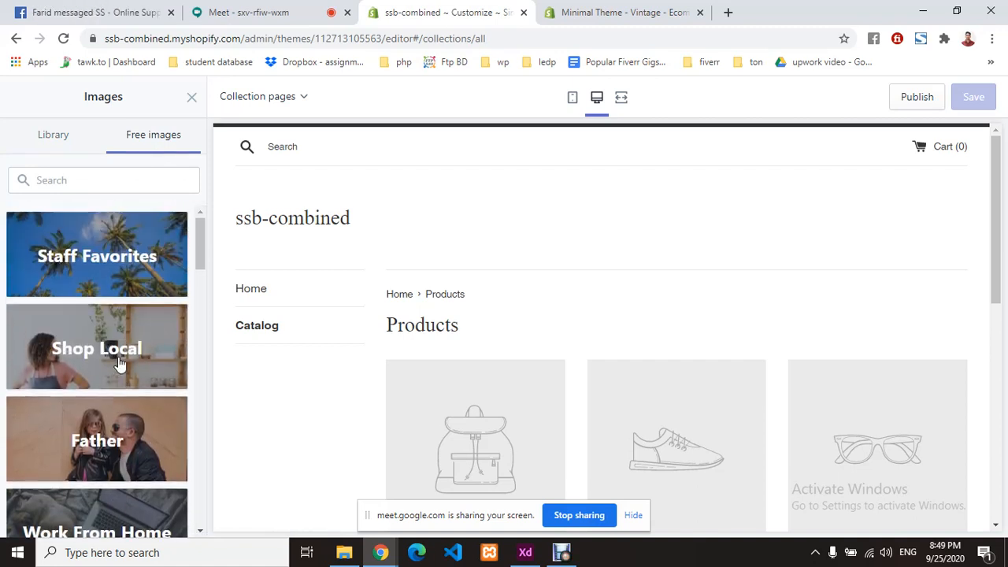
scroll(113, 427, down, 3)
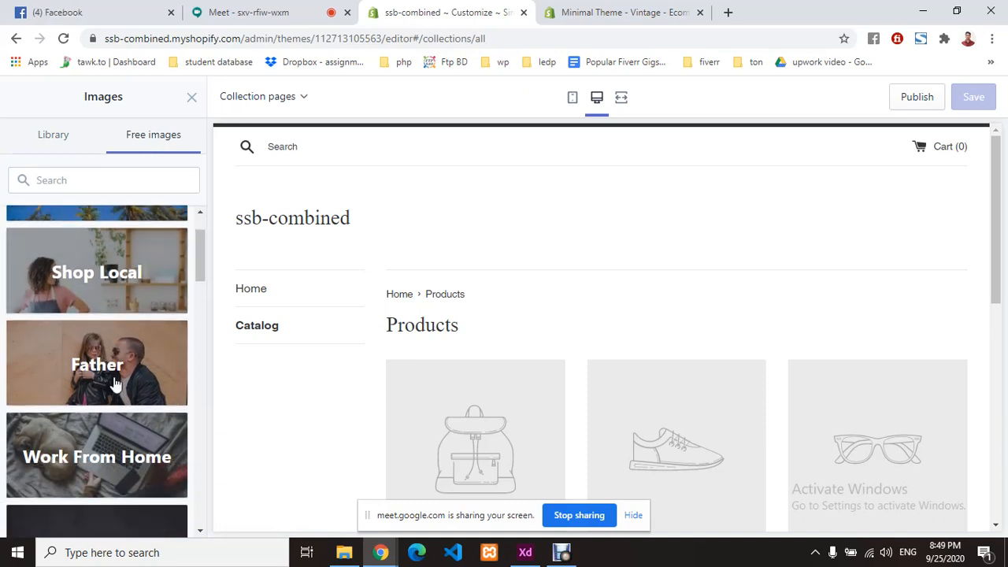
scroll(99, 354, down, 2)
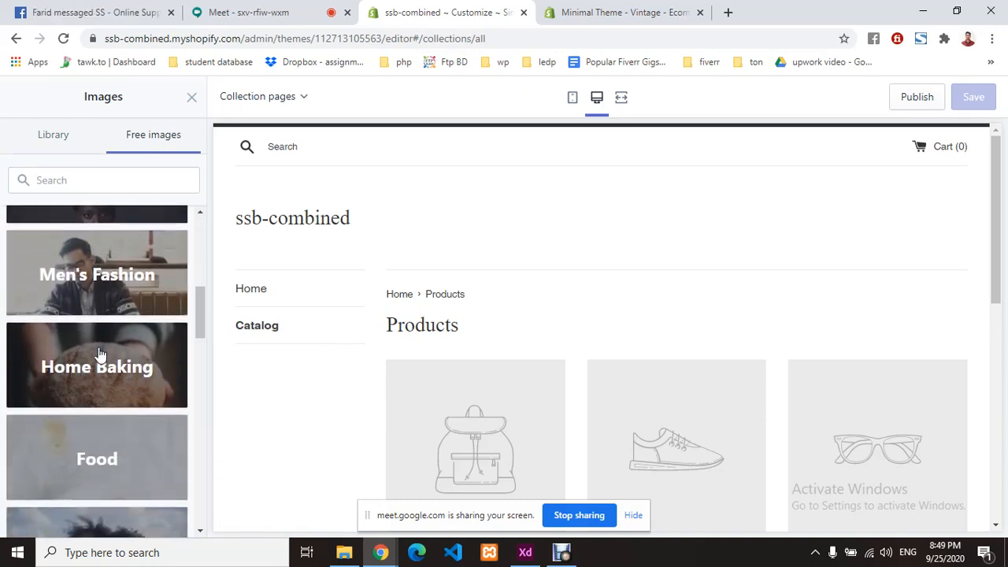
scroll(100, 353, down, 2)
scroll(99, 353, down, 4)
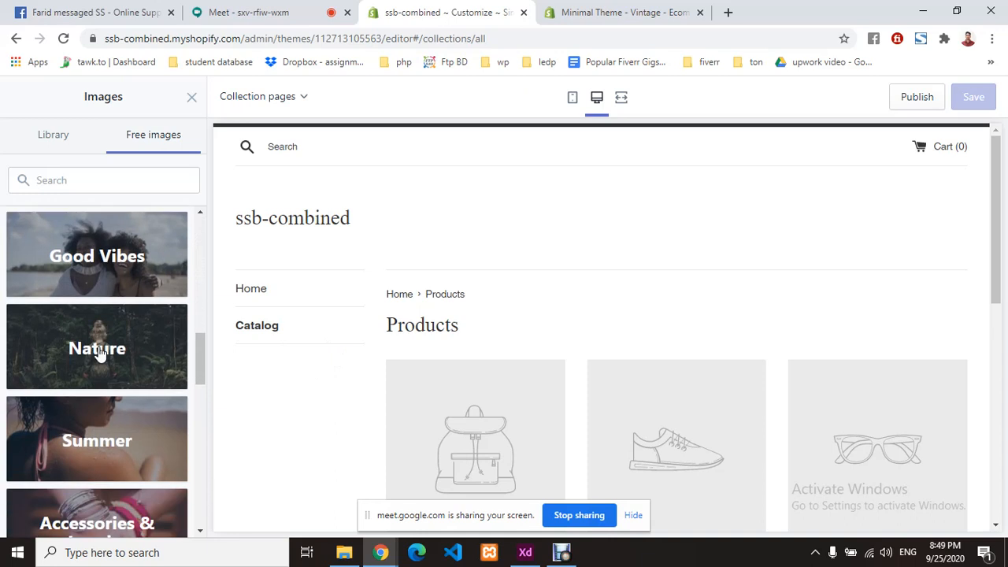
scroll(99, 354, down, 5)
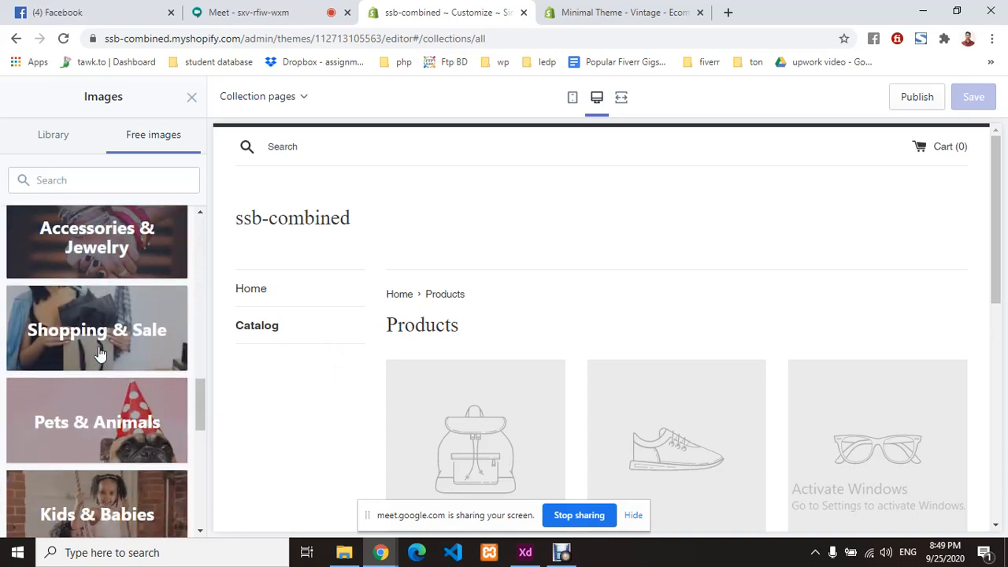
scroll(99, 354, down, 2)
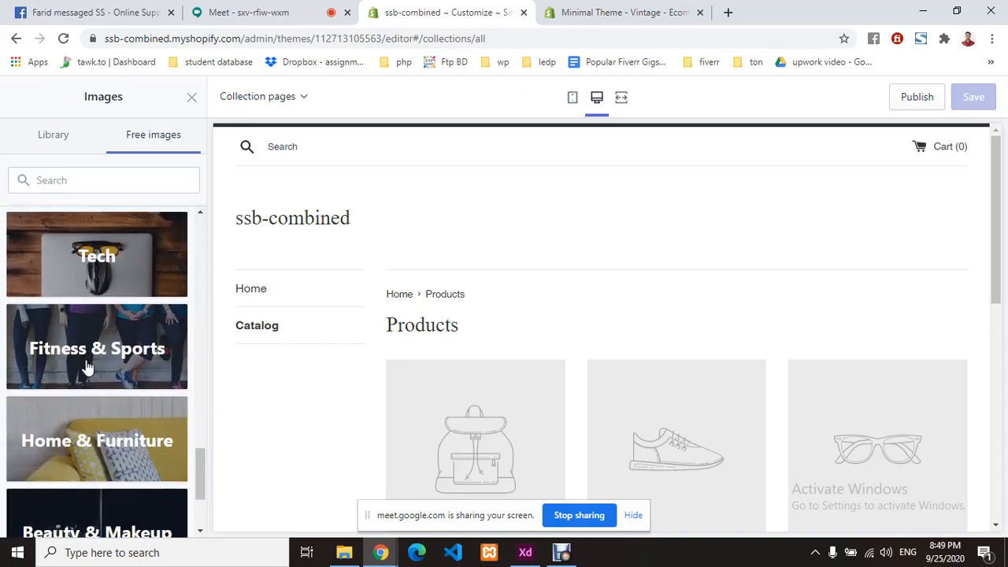
- Pick a Fitness & Sports stock image as the logo and set the logo width to 140px
click(111, 347)
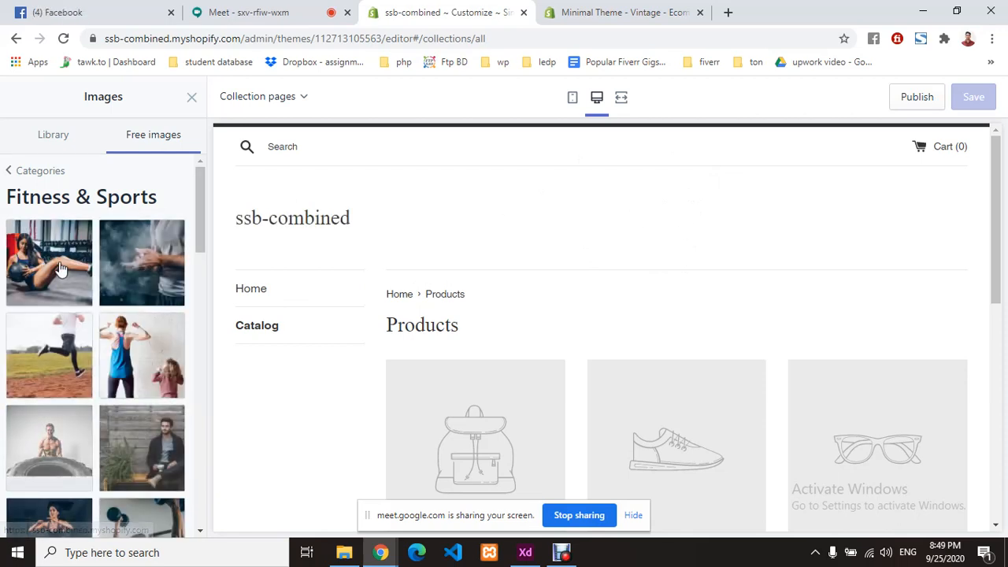
scroll(138, 311, down, 5)
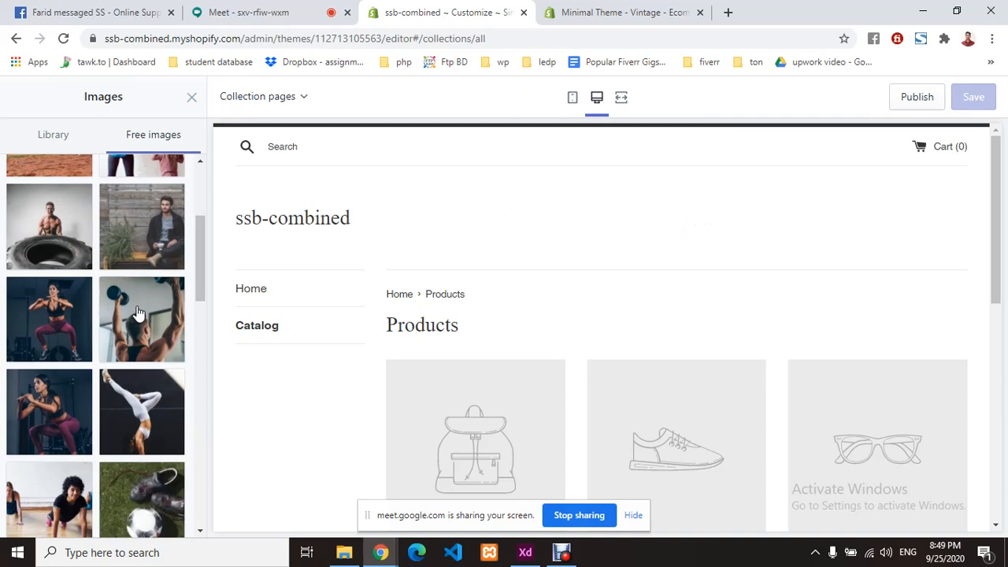
scroll(136, 308, down, 4)
scroll(136, 307, down, 4)
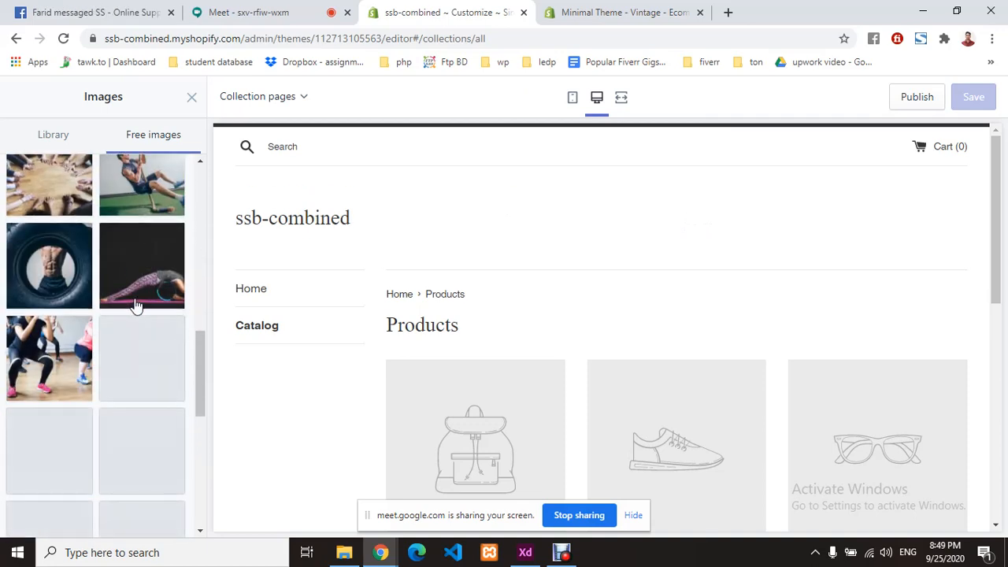
scroll(136, 308, down, 2)
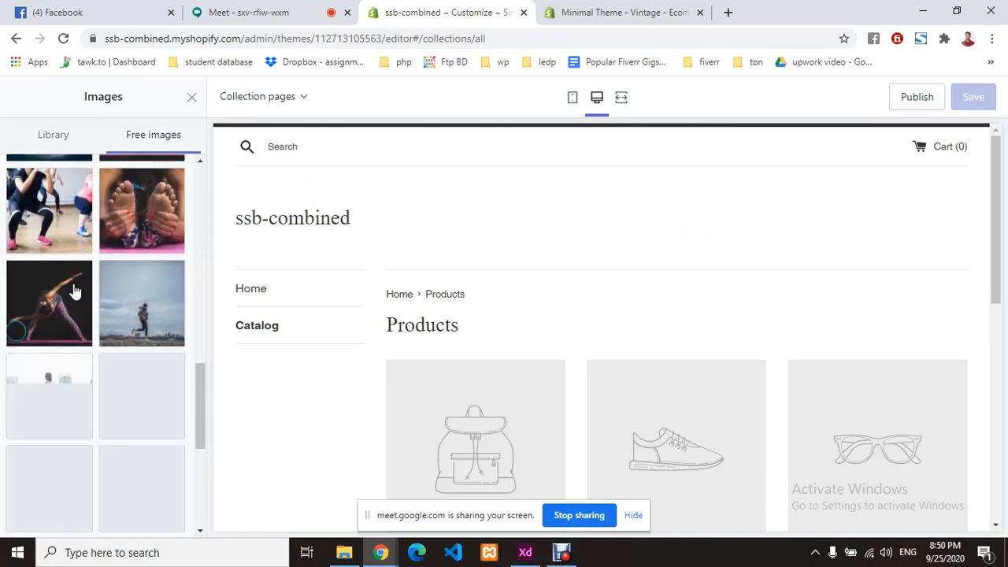
scroll(73, 291, down, 3)
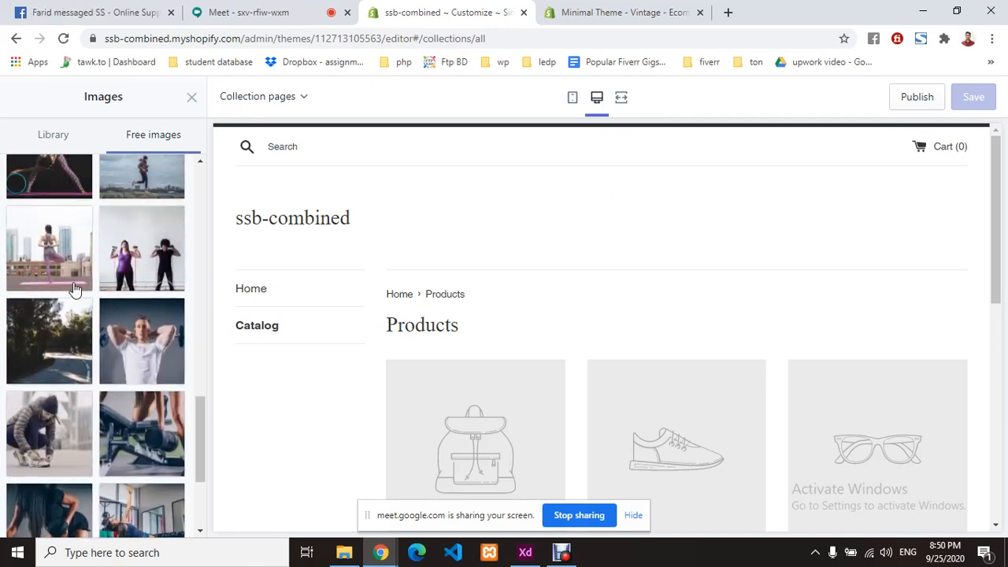
scroll(73, 292, down, 1)
scroll(47, 306, down, 1)
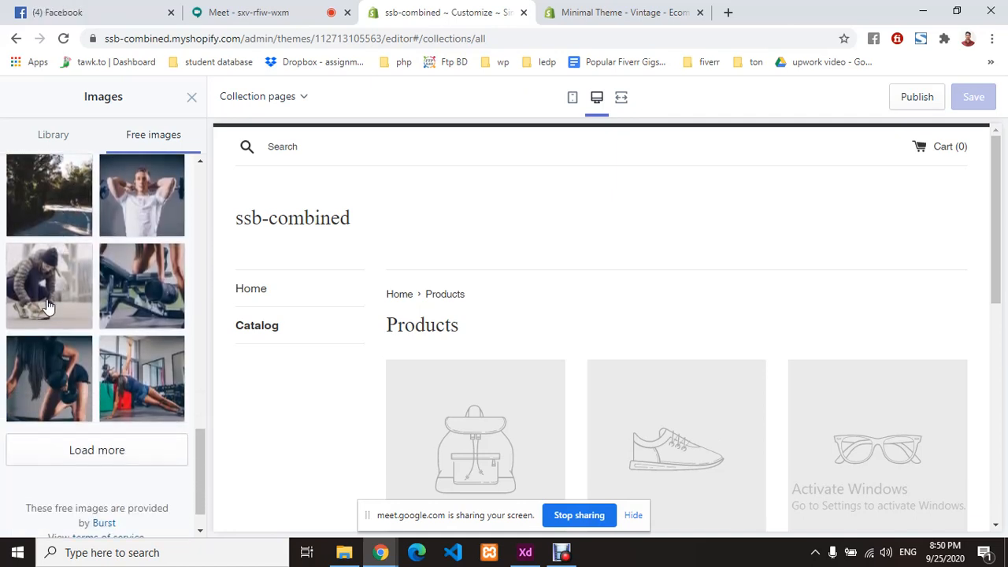
click(47, 306)
click(171, 516)
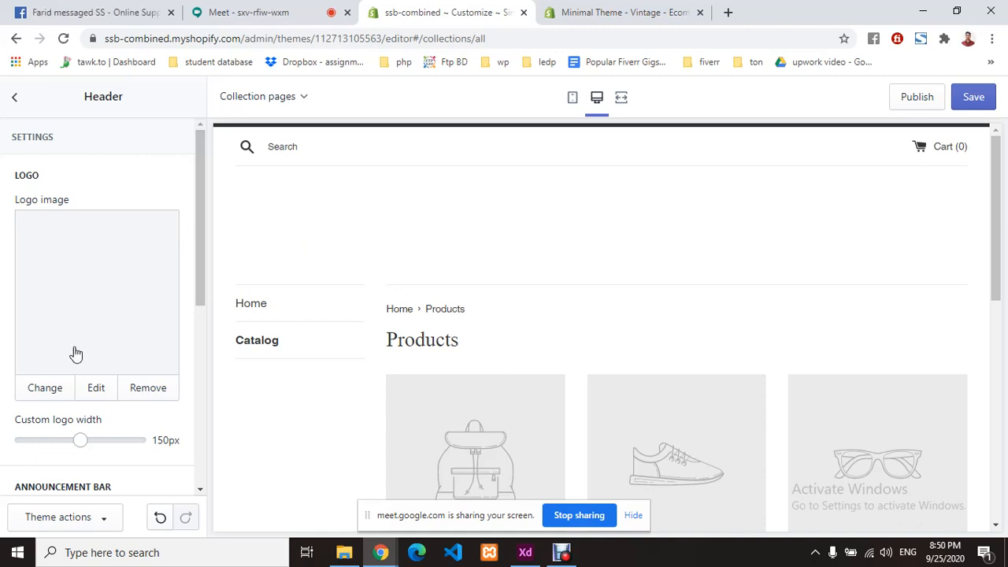
mouse_move(72, 441)
mouse_down()
mouse_move(99, 439)
mouse_move(33, 438)
mouse_move(73, 438)
mouse_up()
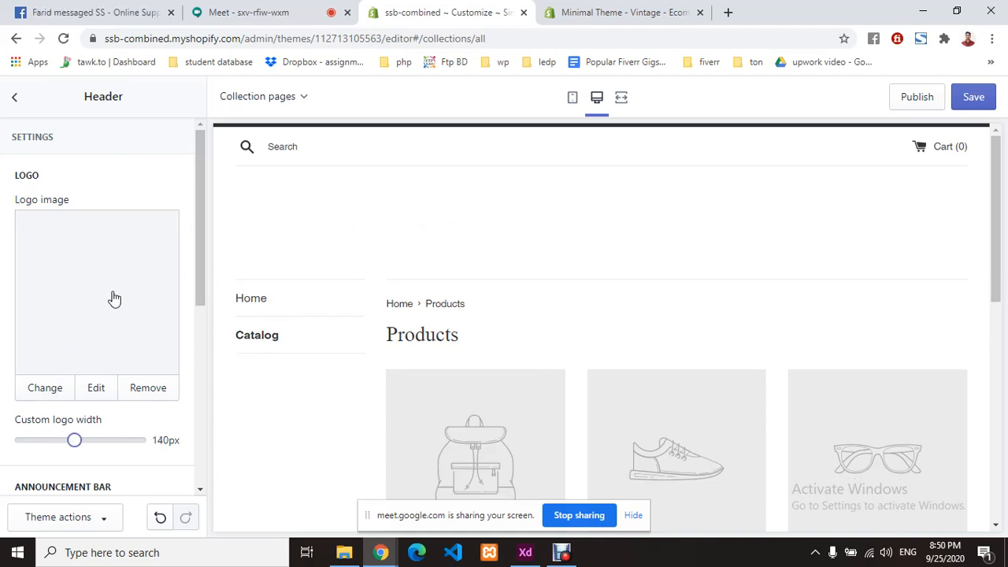
- Upload logo.png from first_class > images and use it as the header logo
click(62, 393)
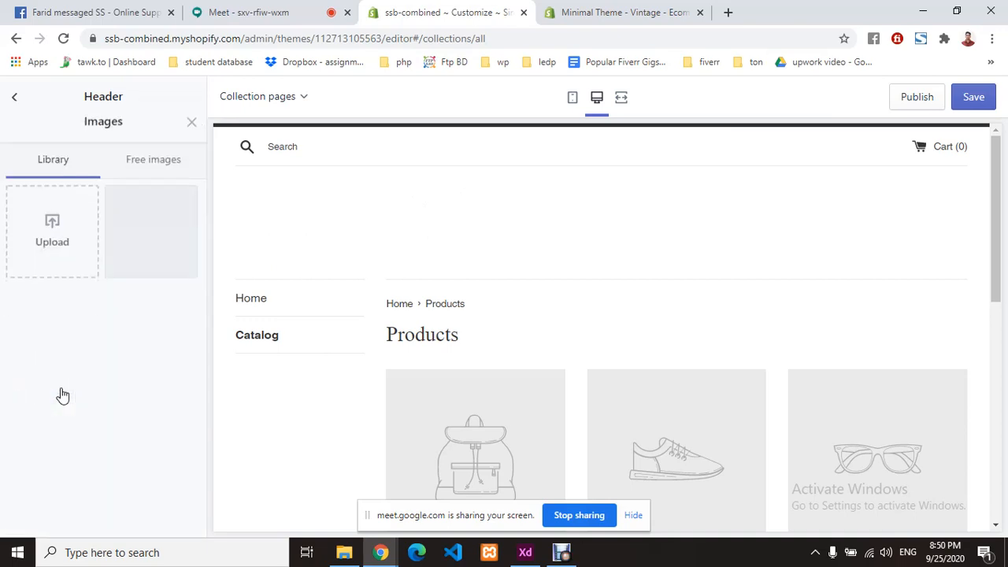
click(54, 212)
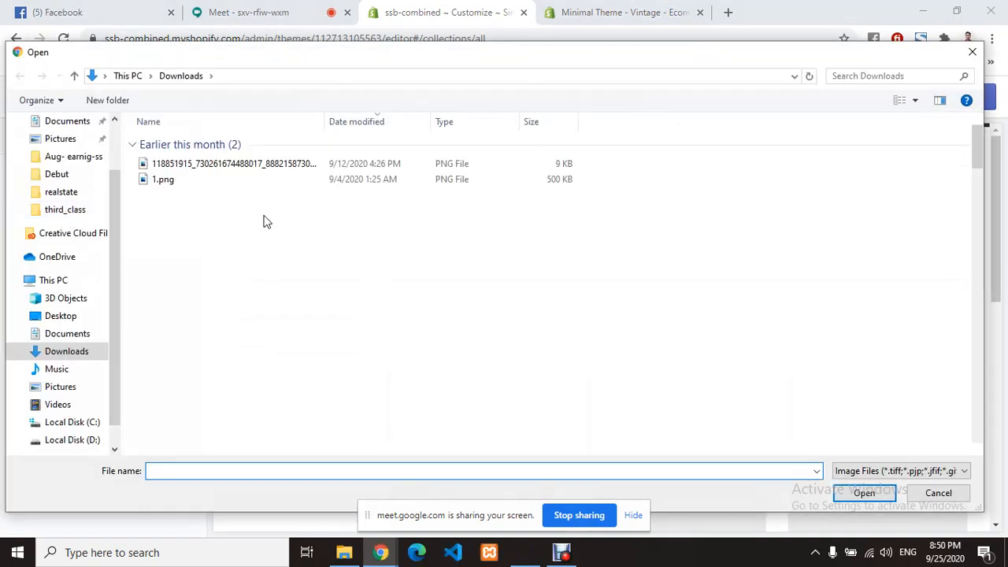
click(74, 210)
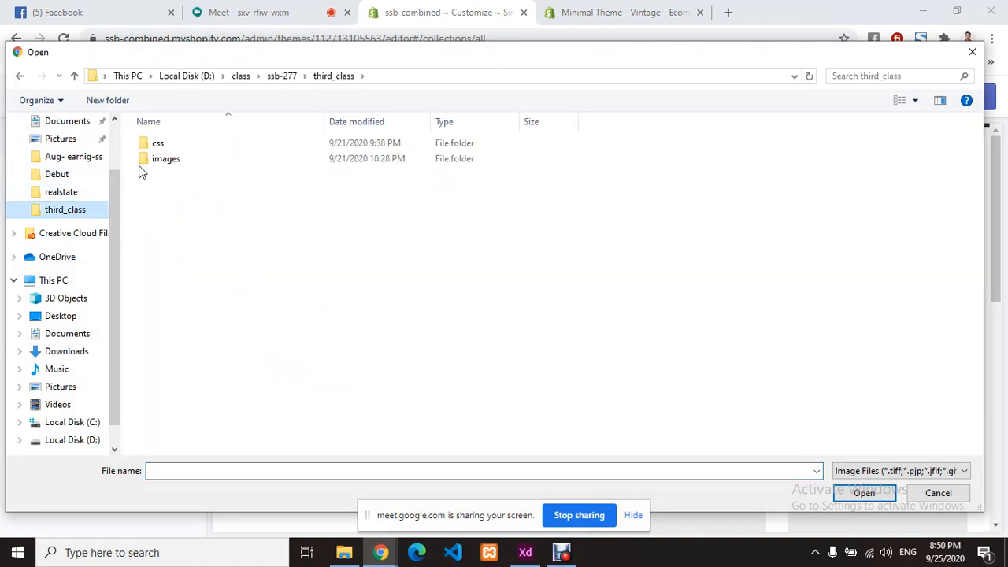
click(284, 77)
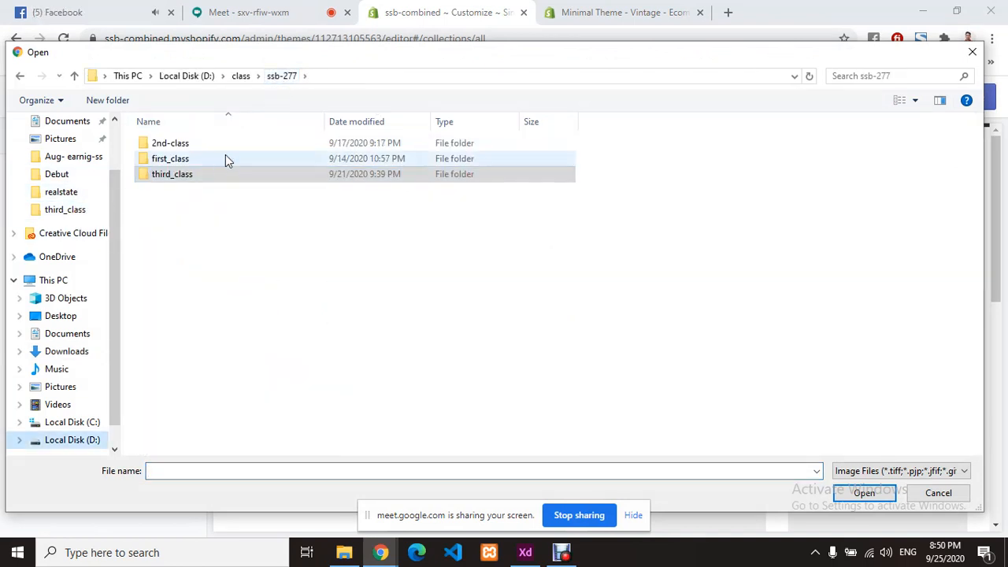
double_click(225, 158)
double_click(213, 156)
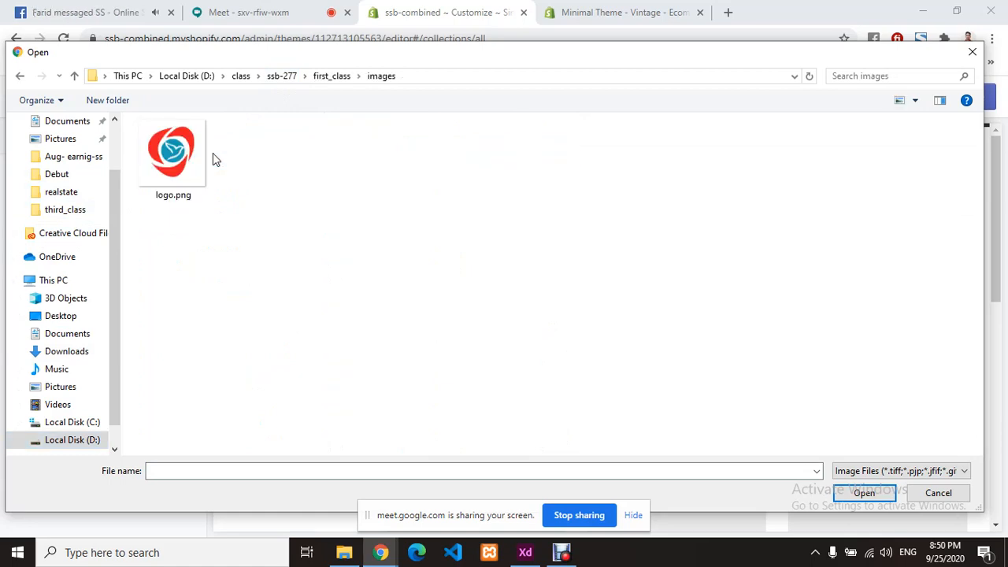
click(174, 157)
click(865, 492)
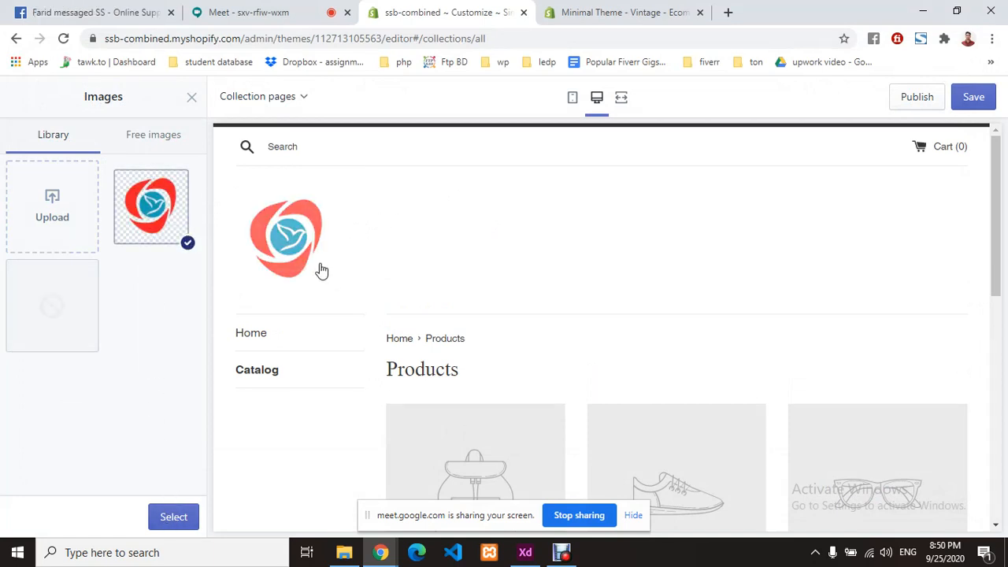
click(169, 522)
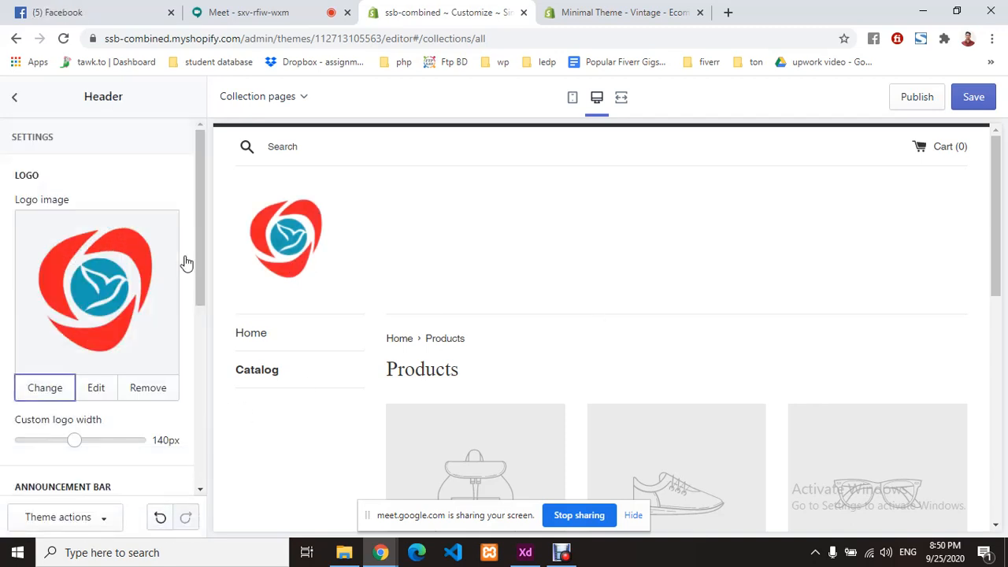
- Narrow the header's custom logo width to 105px
scroll(101, 292, down, 2)
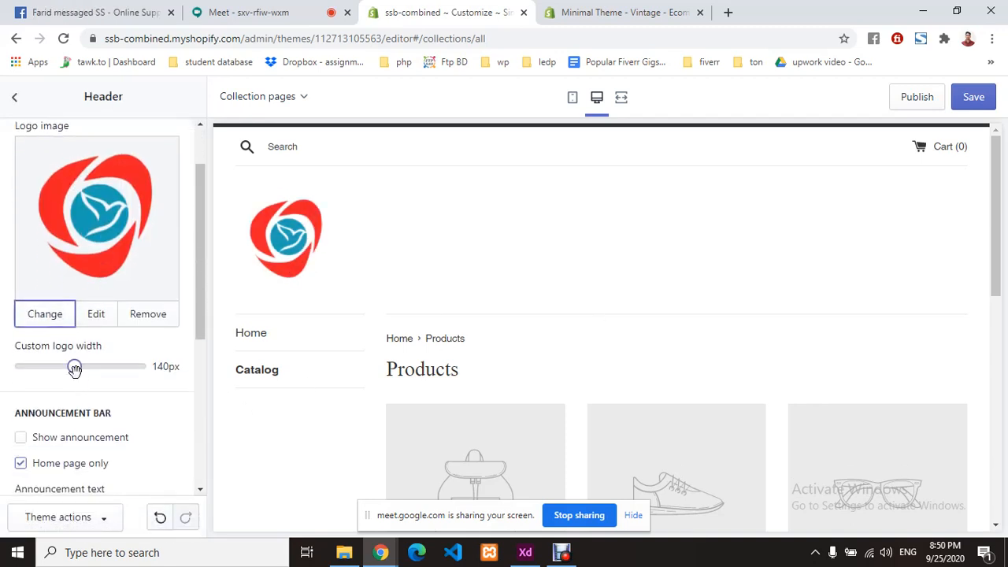
drag(74, 367, 54, 367)
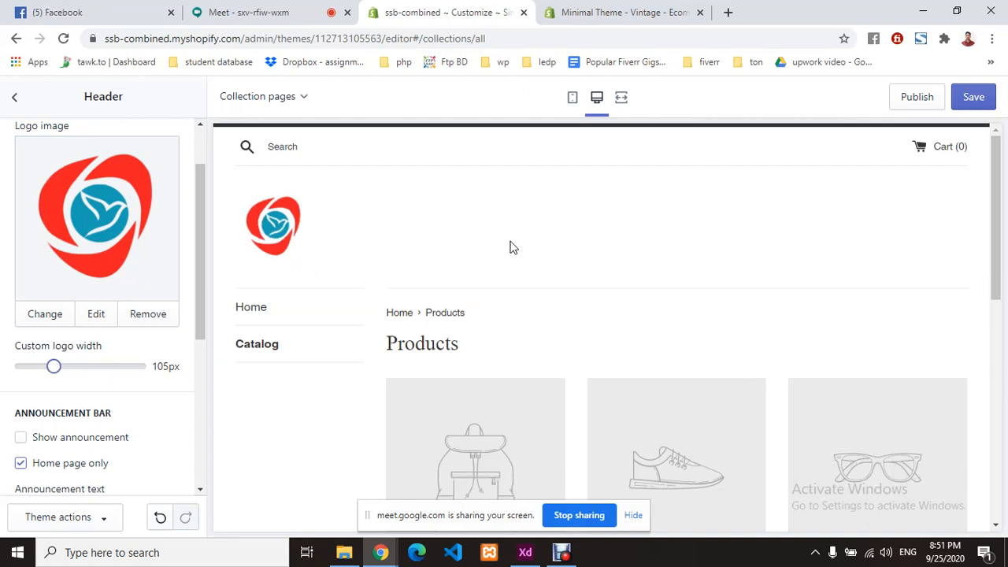
scroll(69, 363, down, 2)
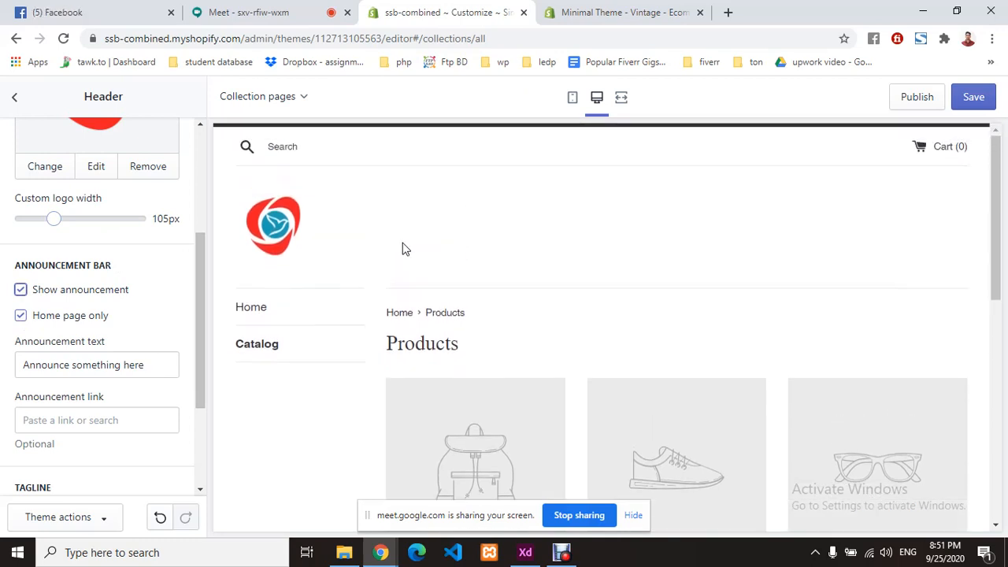
- Replace the announcement text with 'Winter collection is coming soon', fixing the typo
click(19, 315)
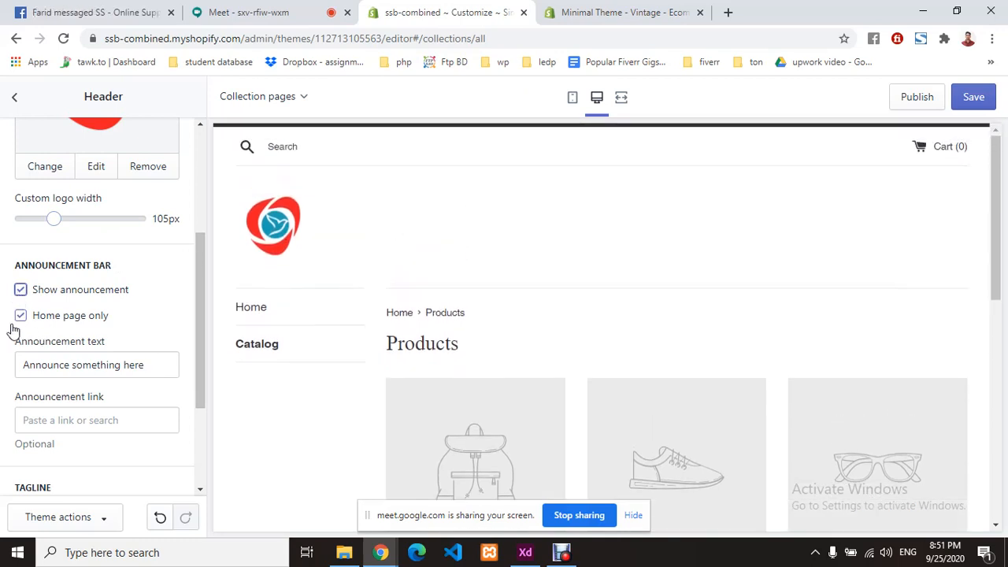
triple_click(129, 365)
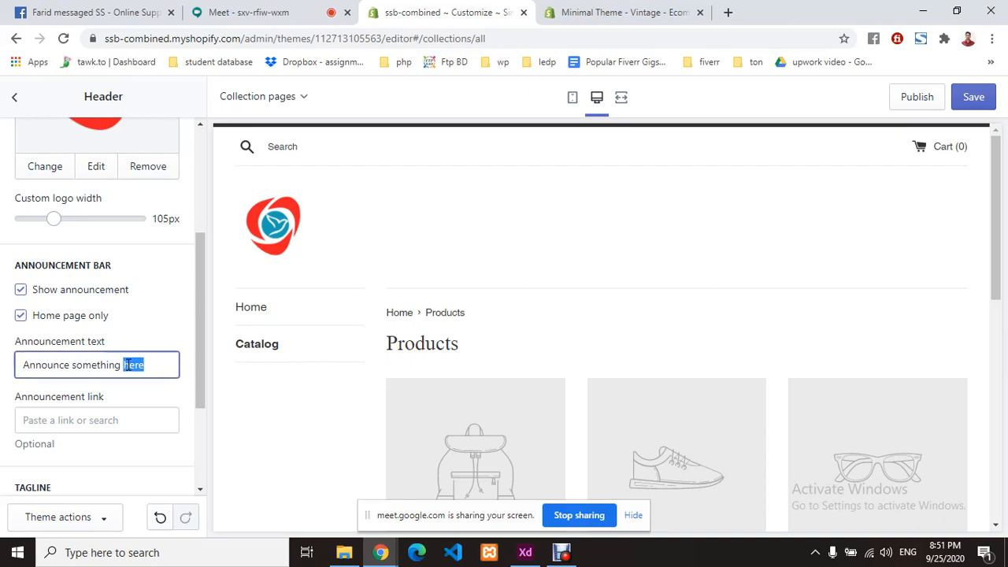
key(BackSpace)
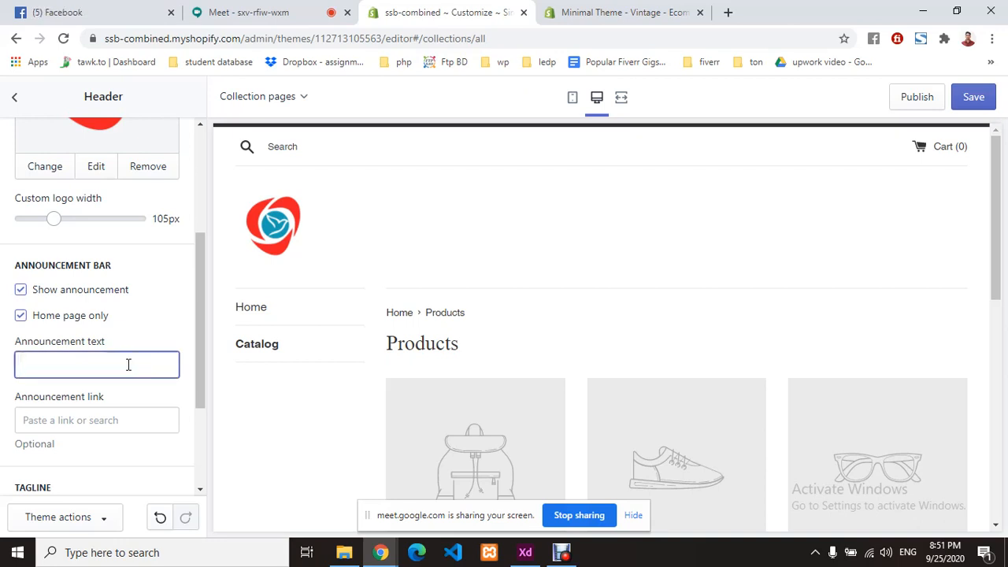
text(Win)
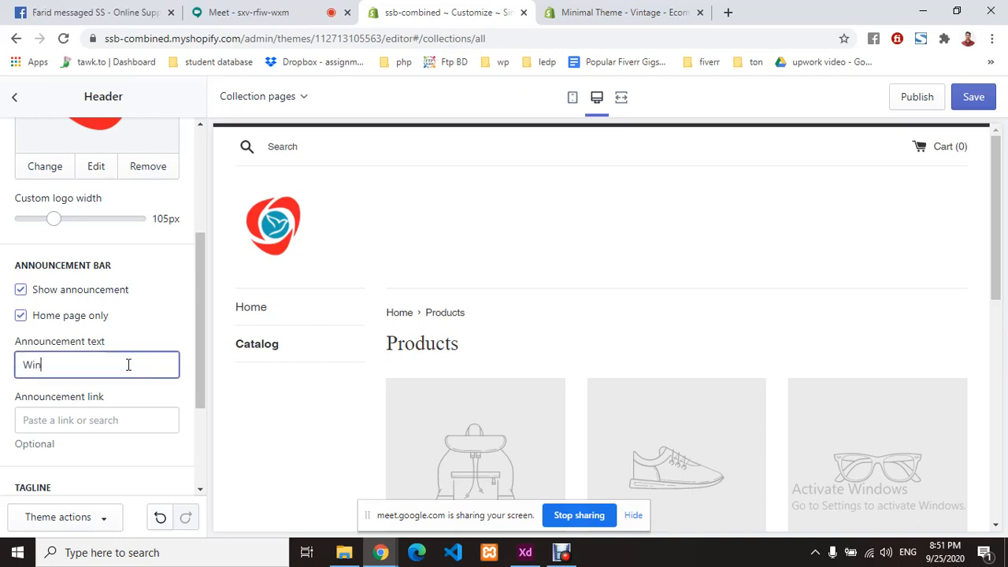
text(ter colection is )
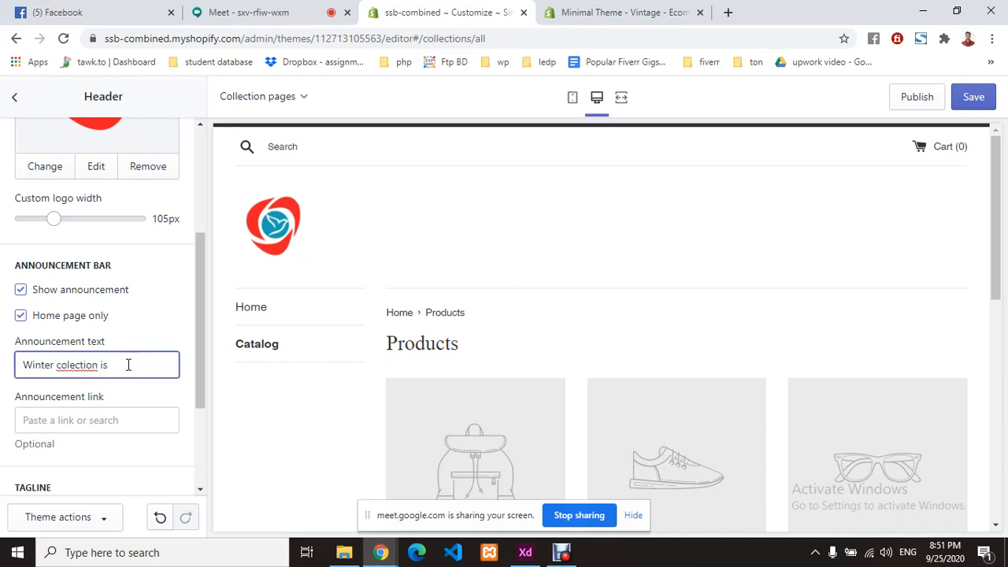
text(com)
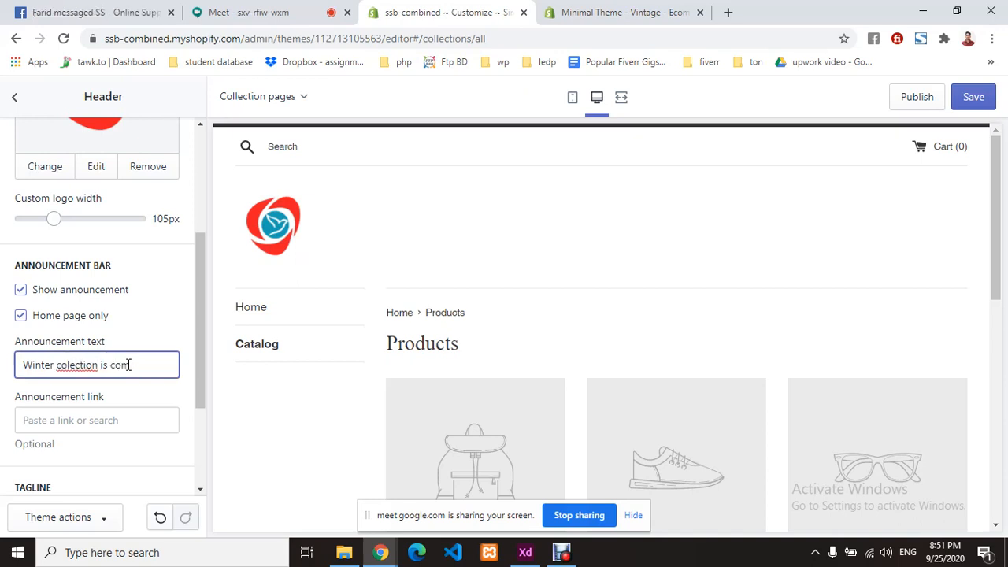
text(ing soon)
double_click(83, 366)
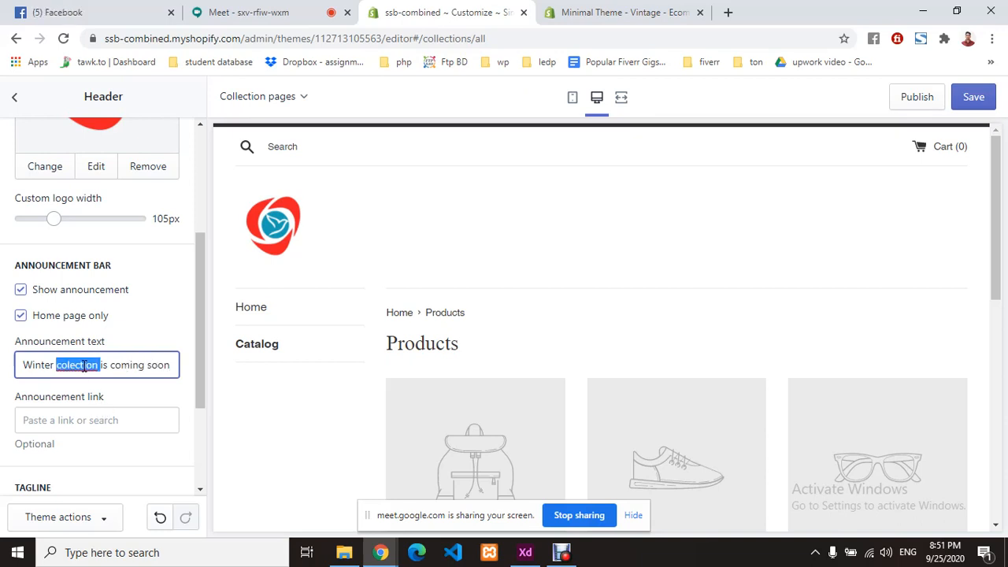
click(77, 366)
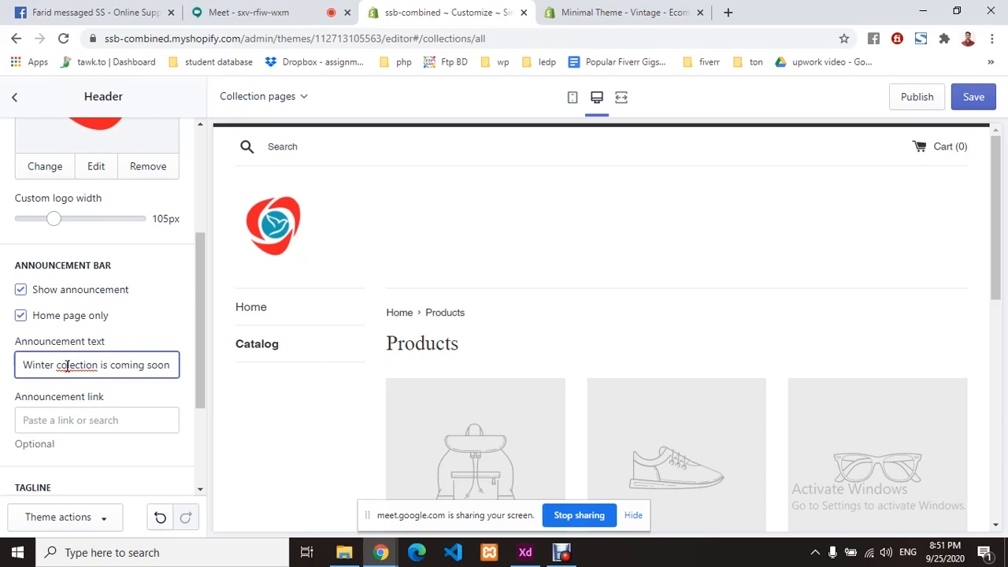
click(68, 366)
text(ll)
click(129, 395)
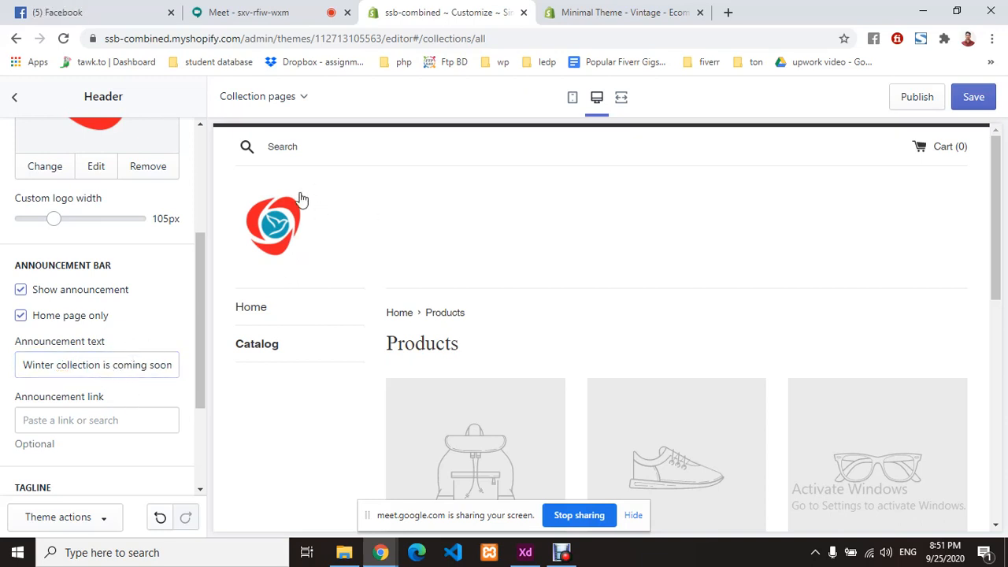
- Try '#' as the announcement link, then dismiss the link field unchanged
scroll(580, 297, down, 5)
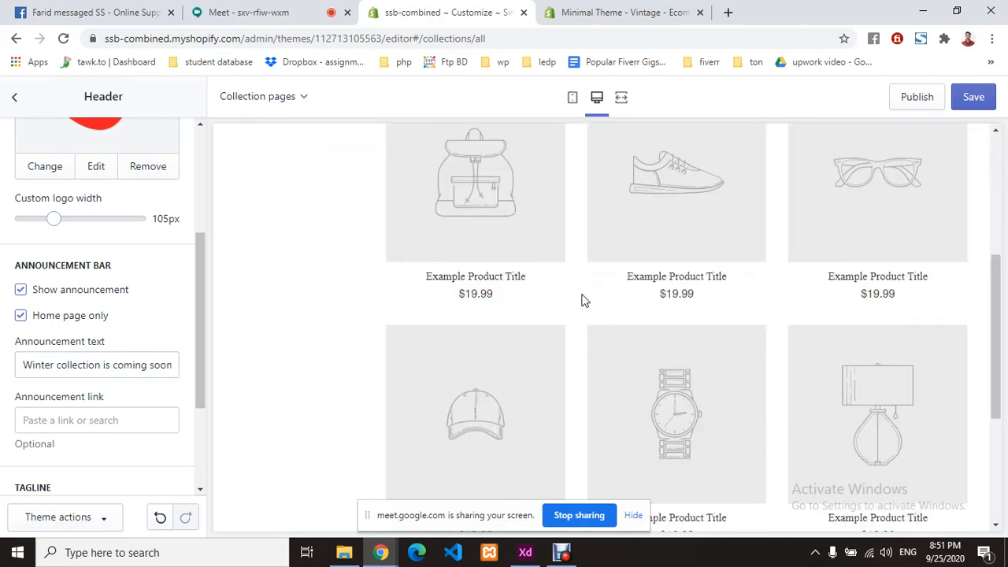
scroll(580, 298, up, 5)
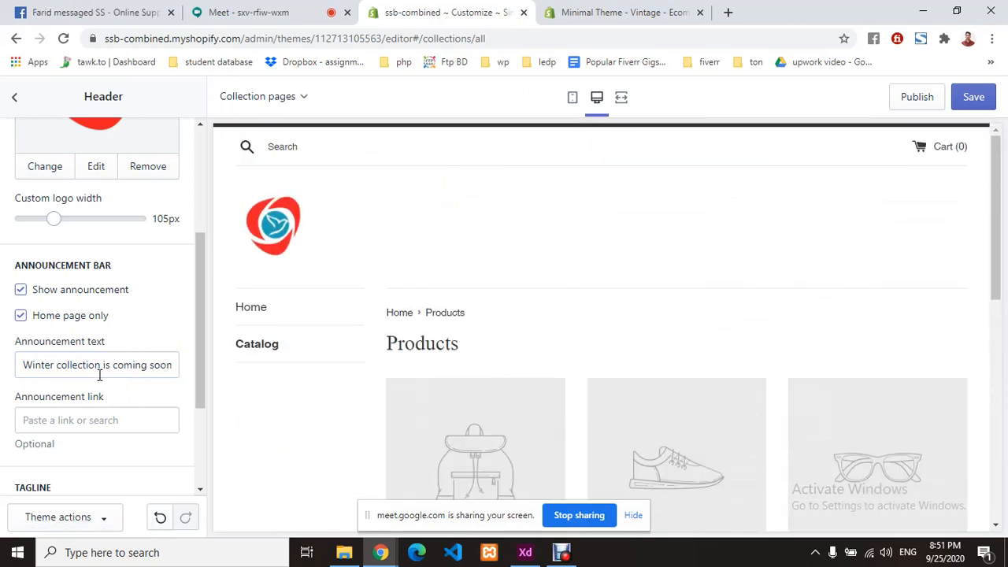
scroll(100, 376, down, 2)
click(104, 273)
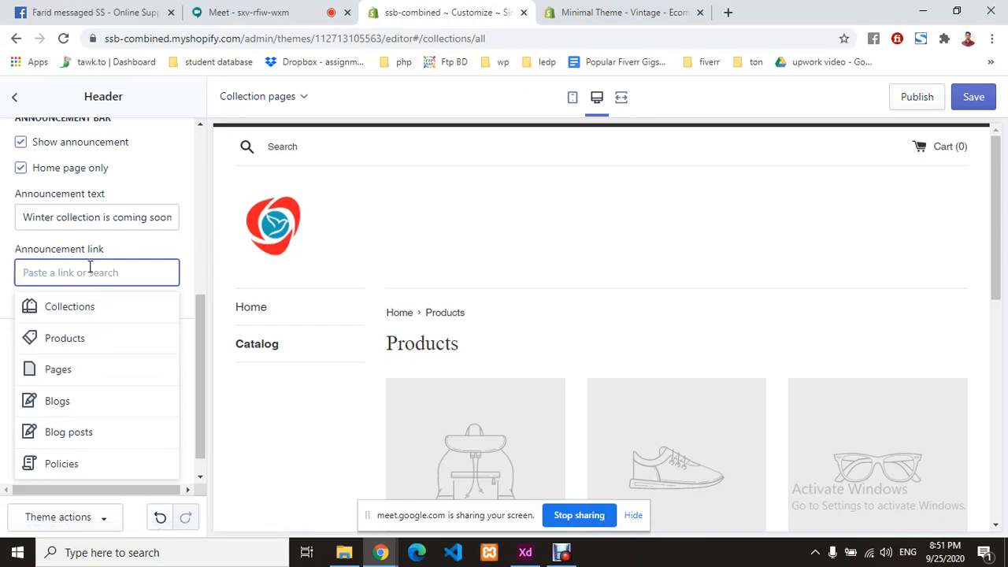
text(#)
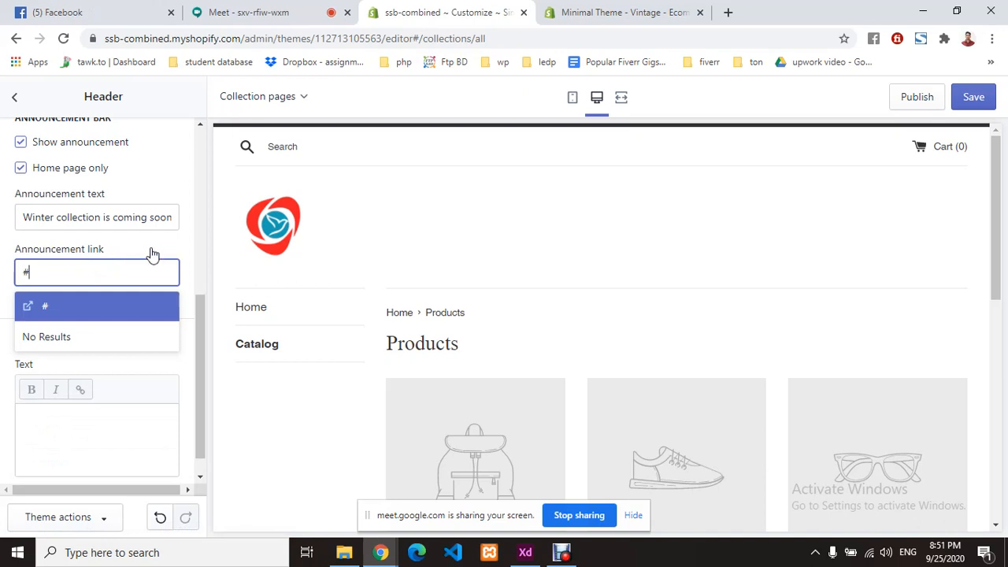
click(153, 254)
click(108, 273)
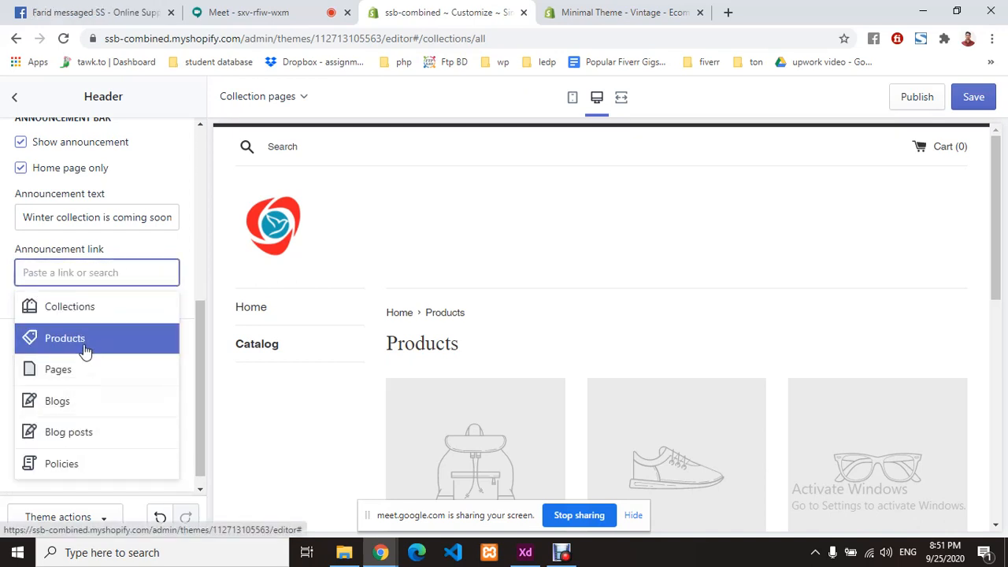
click(181, 256)
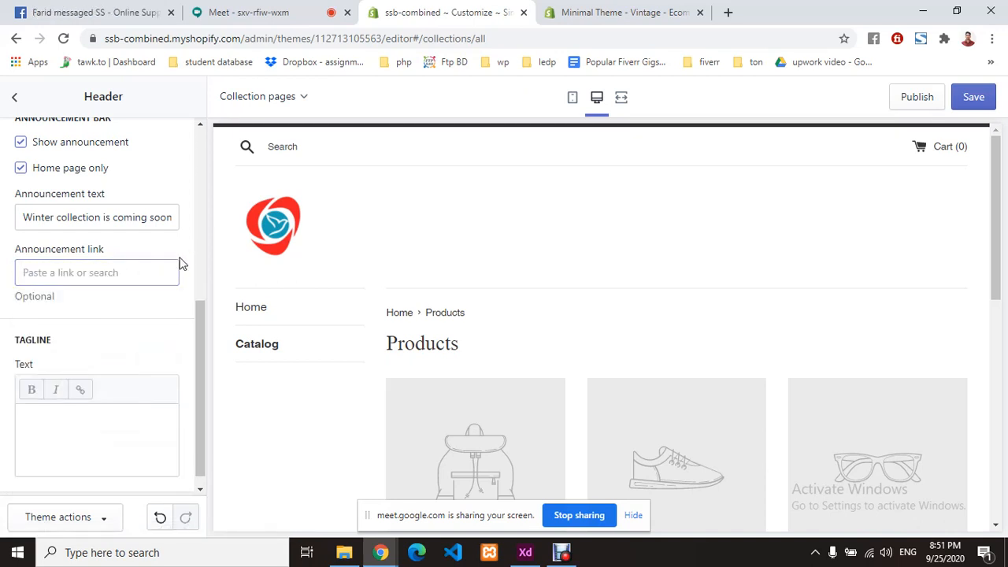
scroll(63, 333, down, 1)
- Uncheck 'Home page only' so the announcement bar shows on every page
click(71, 416)
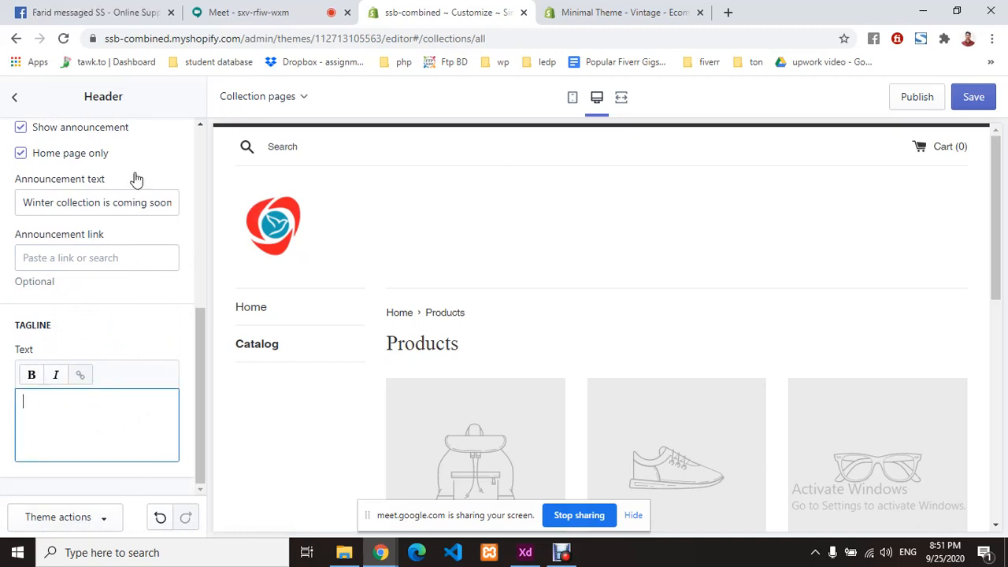
scroll(165, 266, up, 5)
scroll(164, 265, down, 2)
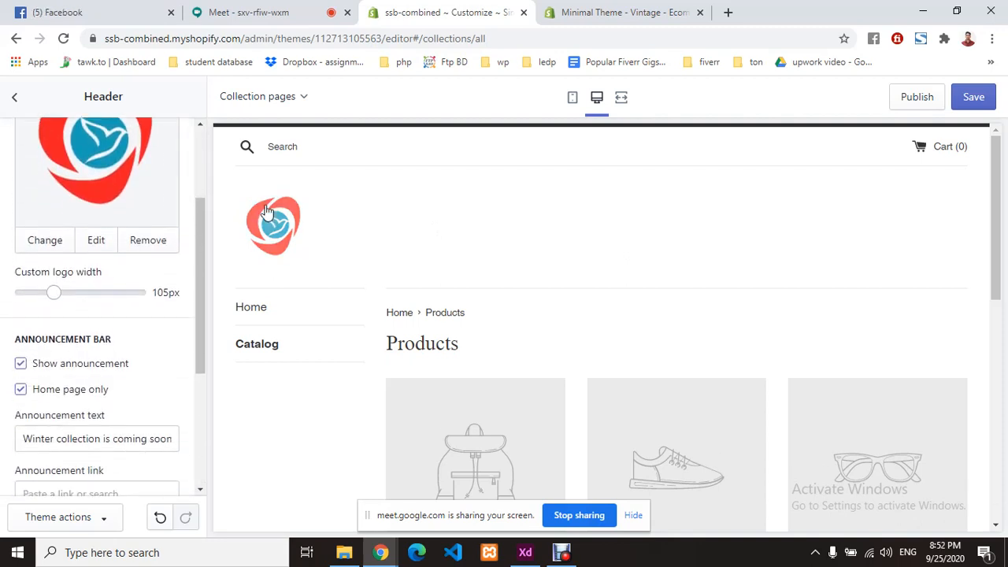
scroll(117, 322, up, 2)
scroll(119, 323, down, 3)
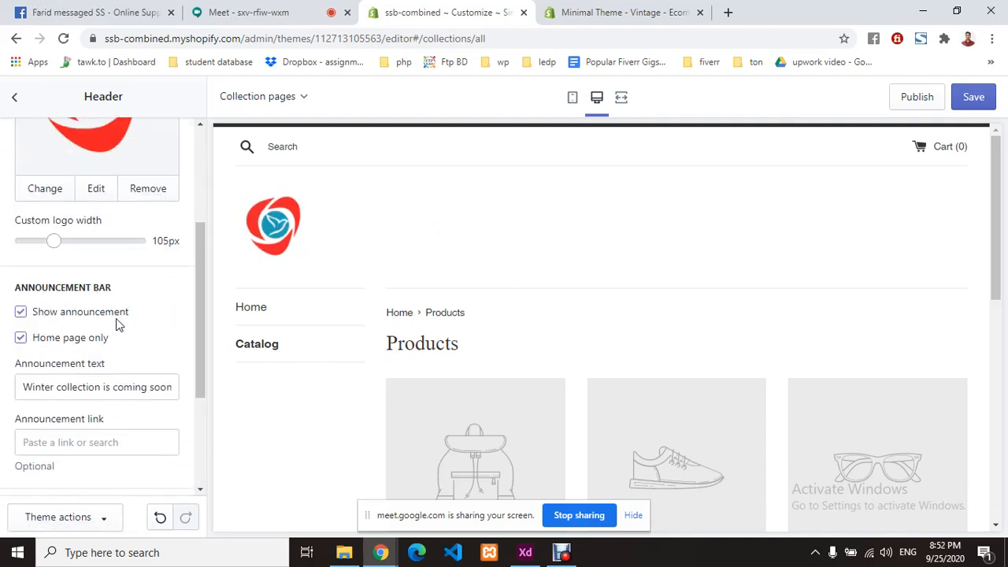
scroll(118, 323, down, 1)
click(20, 316)
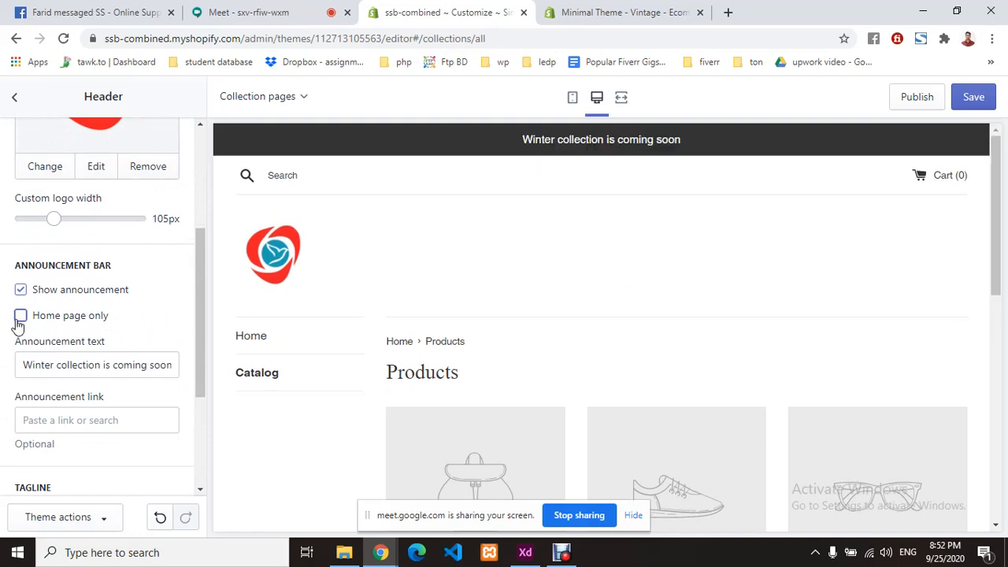
click(21, 320)
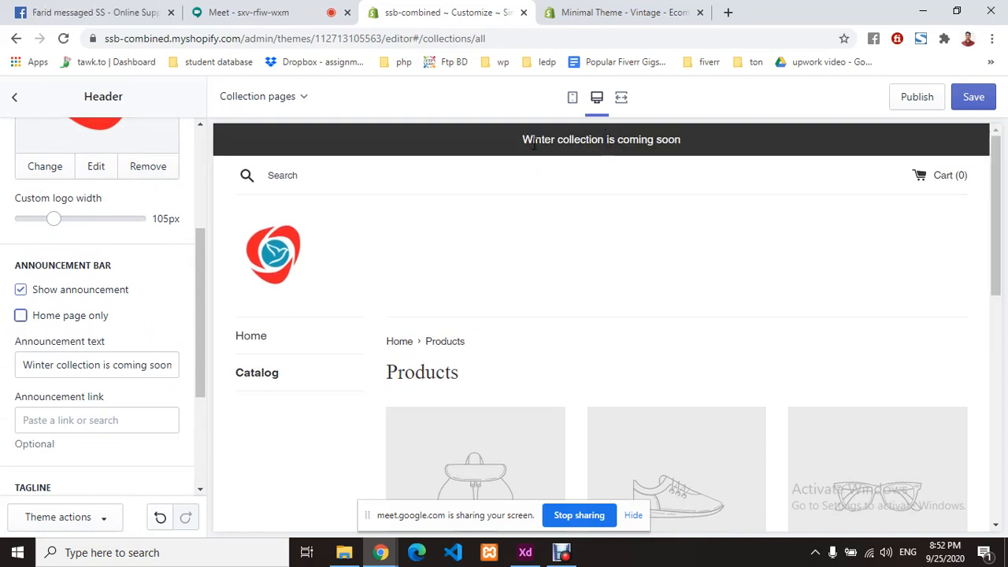
drag(533, 144, 693, 133)
click(551, 175)
scroll(4, 321, up, 3)
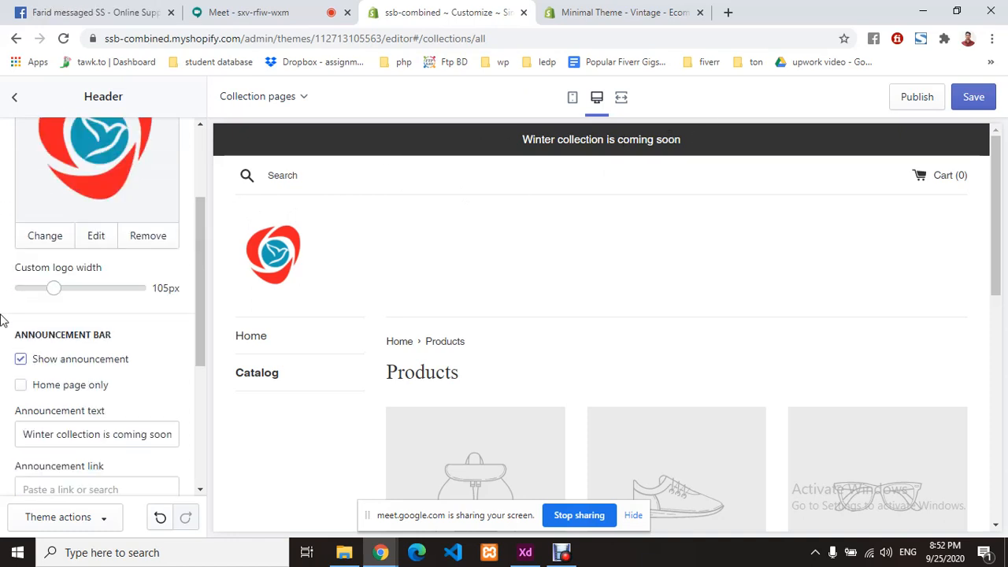
- From the Sections list, open the Sidebar settings and choose to edit its Main menu
click(15, 105)
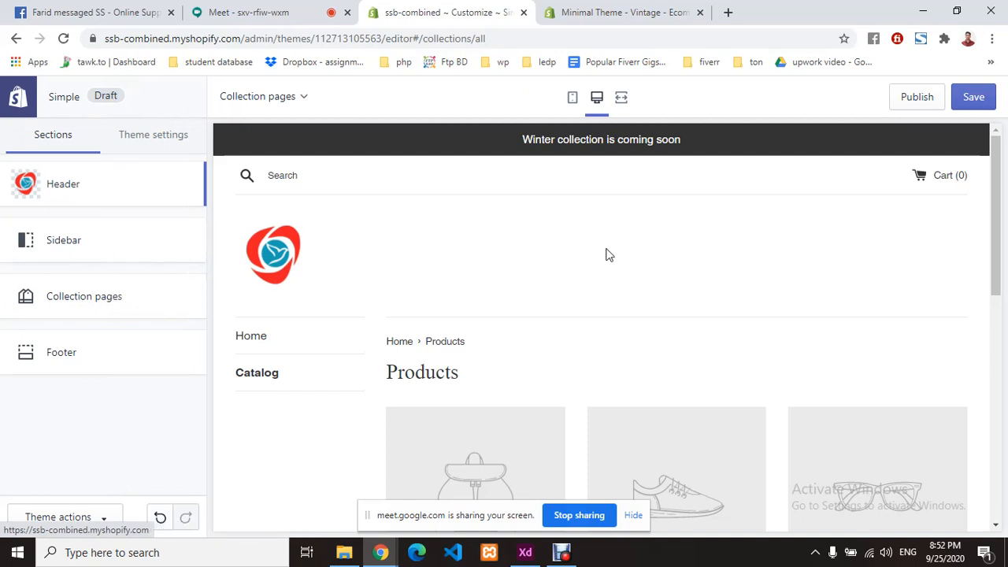
scroll(606, 254, down, 2)
click(91, 244)
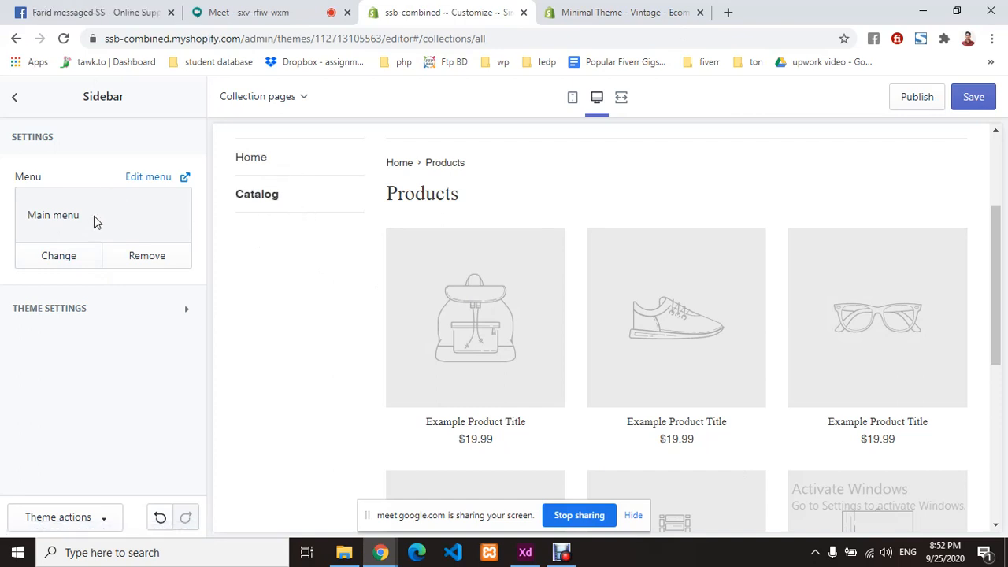
click(145, 178)
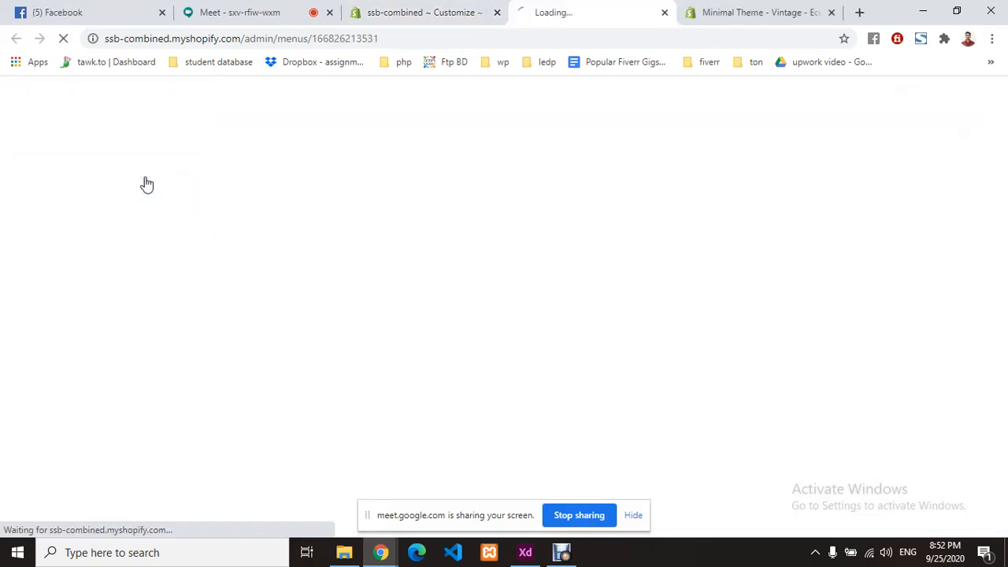
- Remove the Home item from the Main menu, leaving only Catalog
click(464, 18)
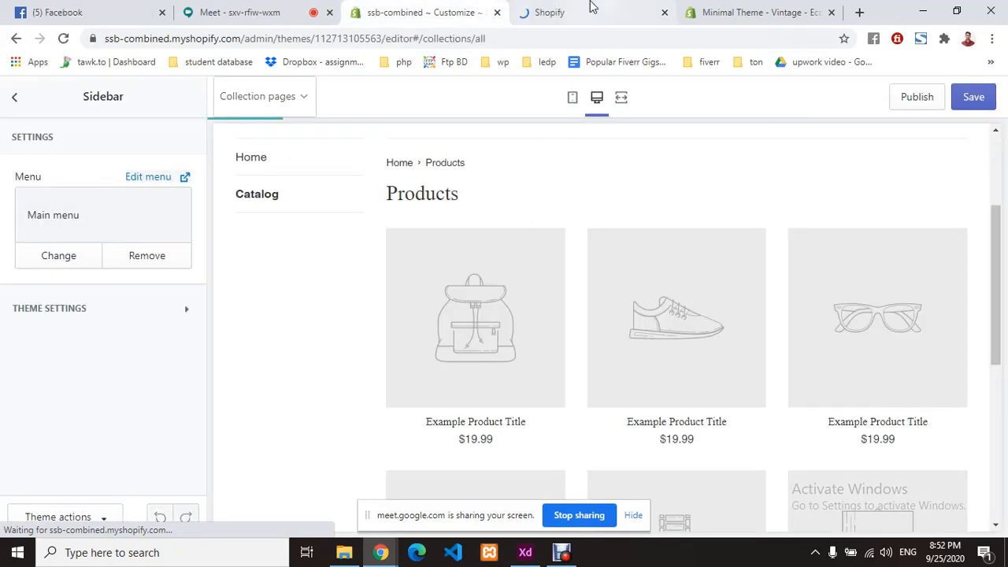
click(593, 9)
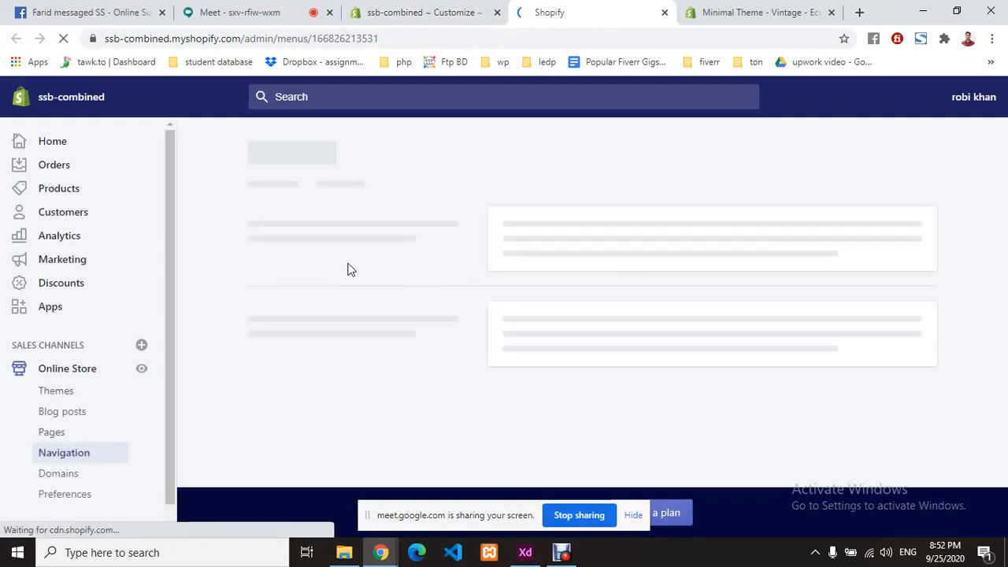
click(83, 463)
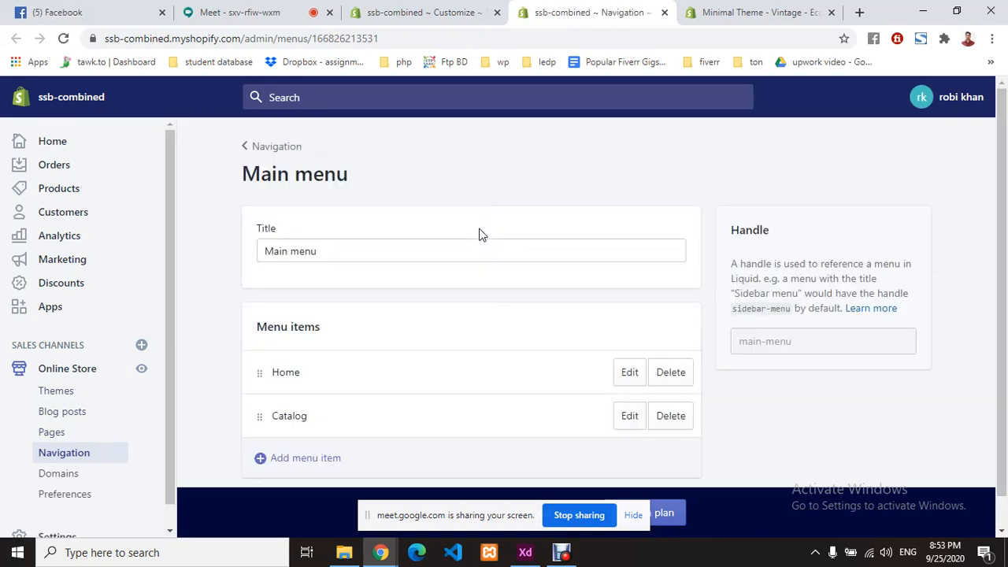
scroll(293, 219, down, 1)
click(288, 218)
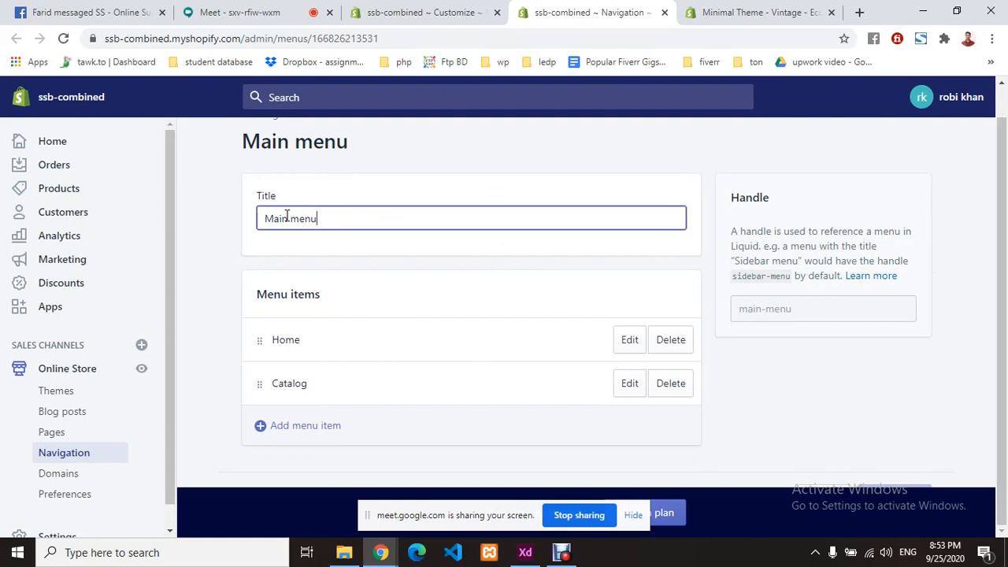
click(389, 259)
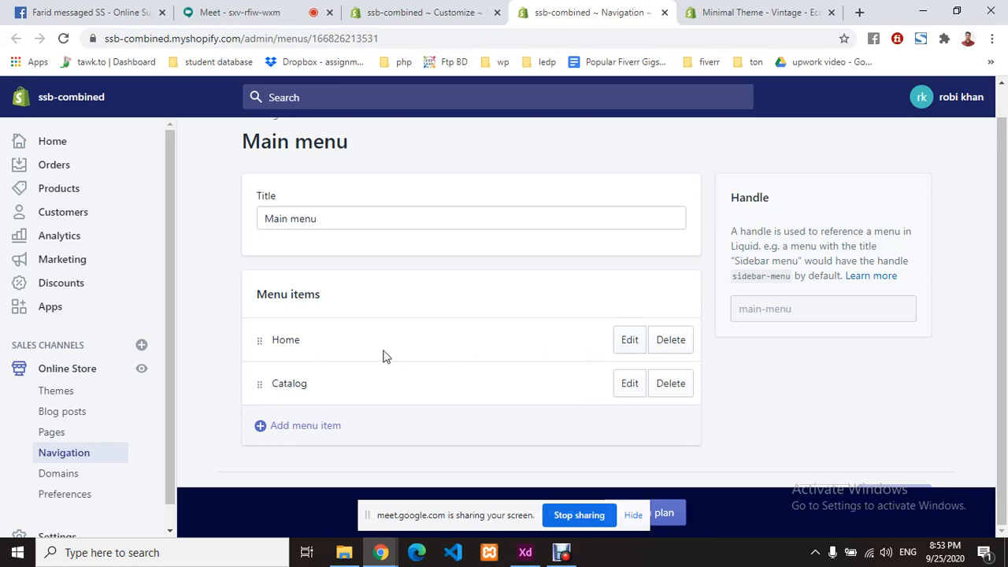
click(629, 345)
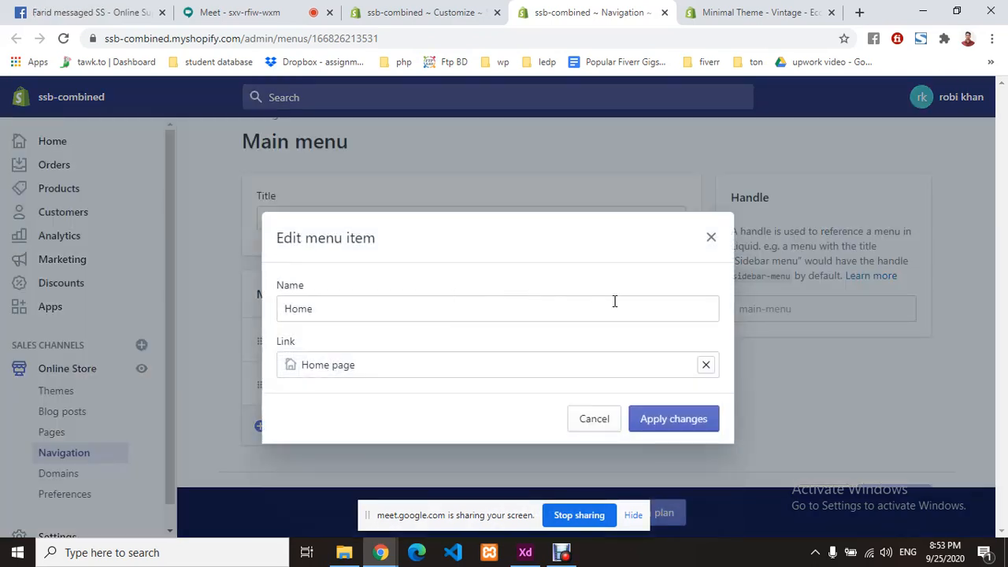
click(710, 237)
click(668, 345)
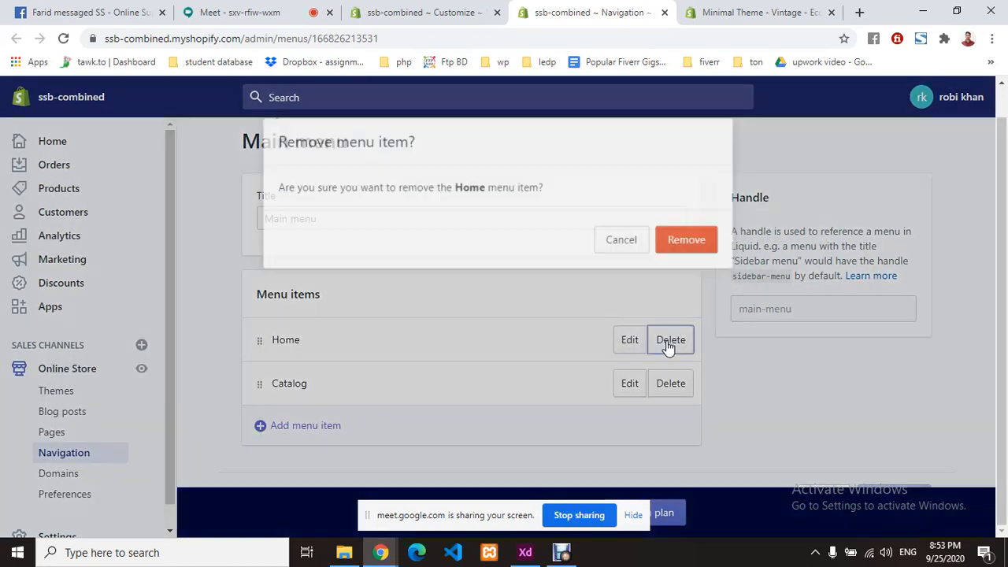
click(688, 241)
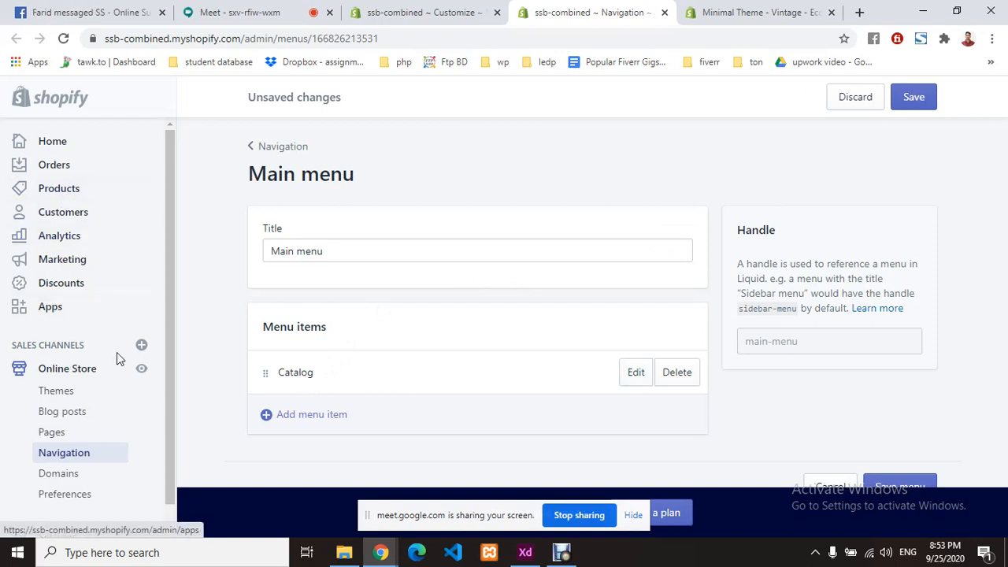
- Draft a new Main menu item named 'About'
click(309, 414)
click(404, 311)
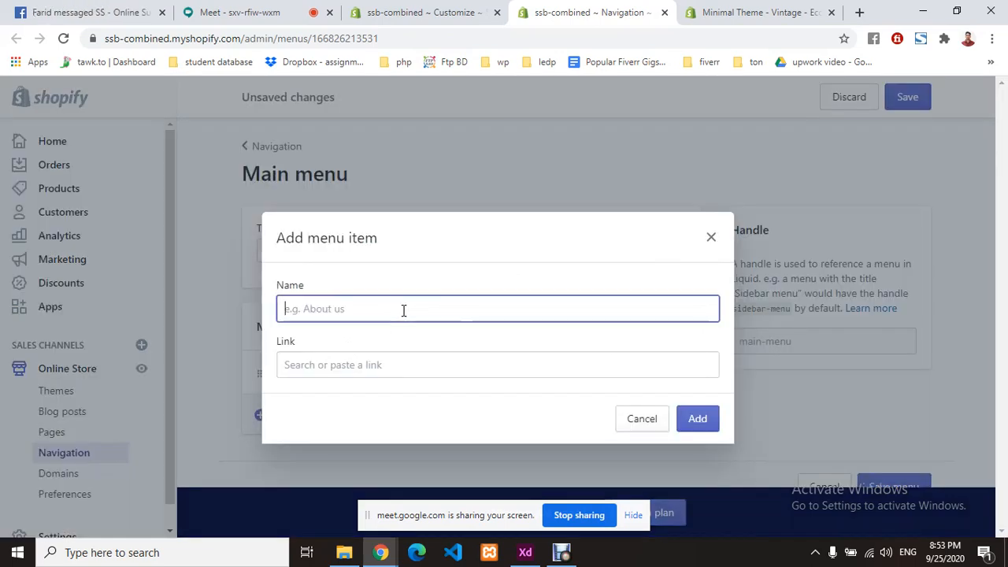
text(about us)
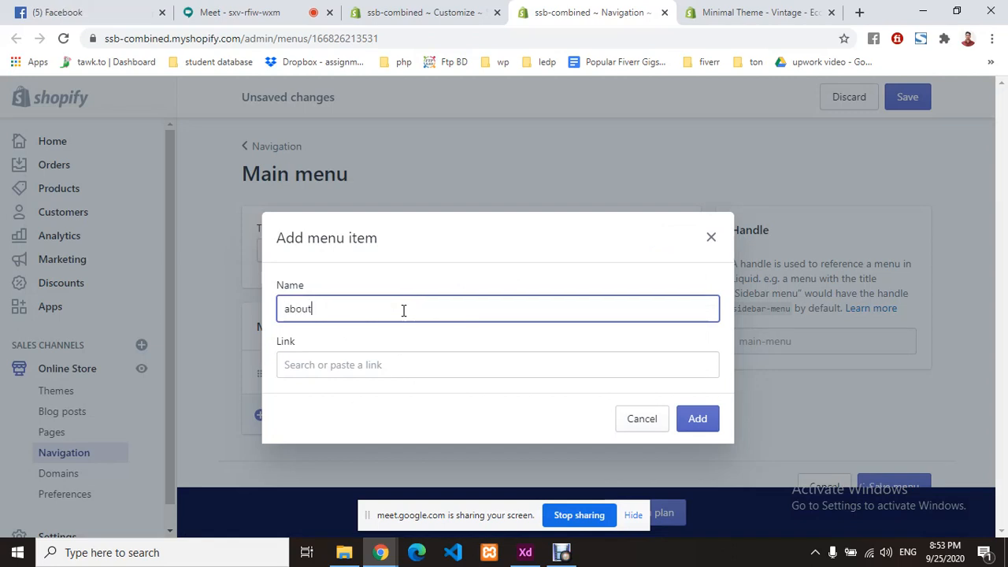
click(294, 308)
key(BackSpace)
text(A)
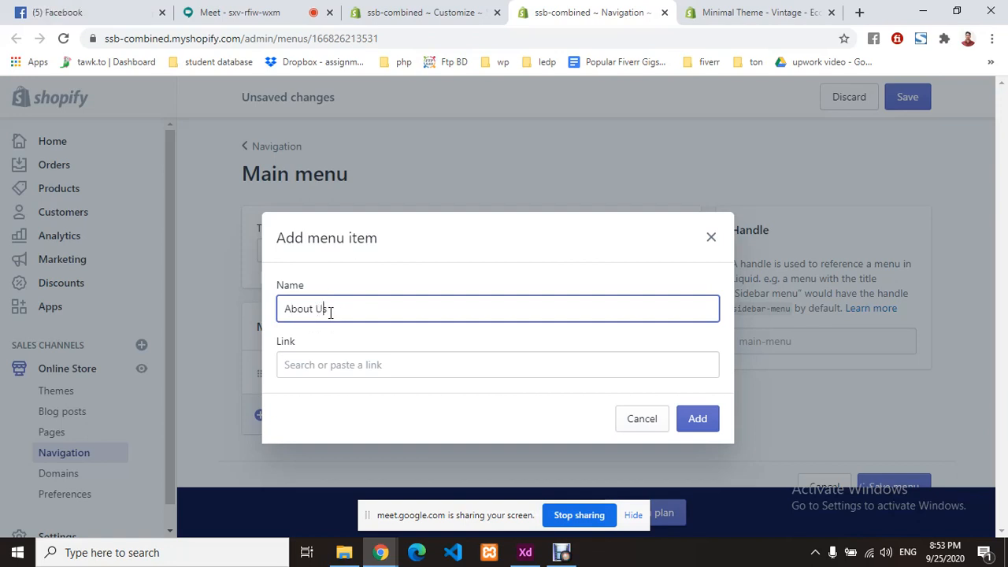
- Browse its link destinations, then abandon the item and go to Products
click(336, 364)
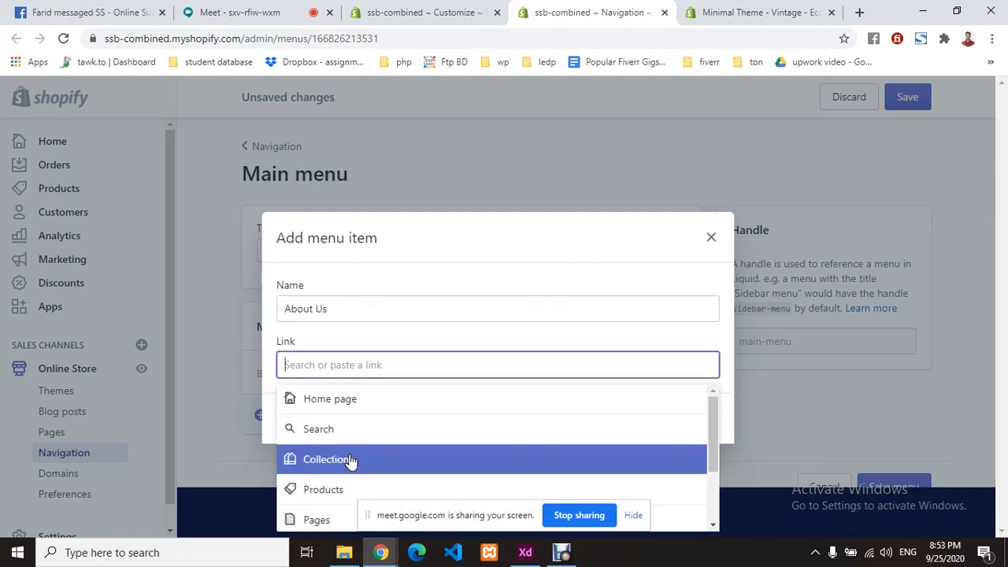
scroll(373, 434, down, 2)
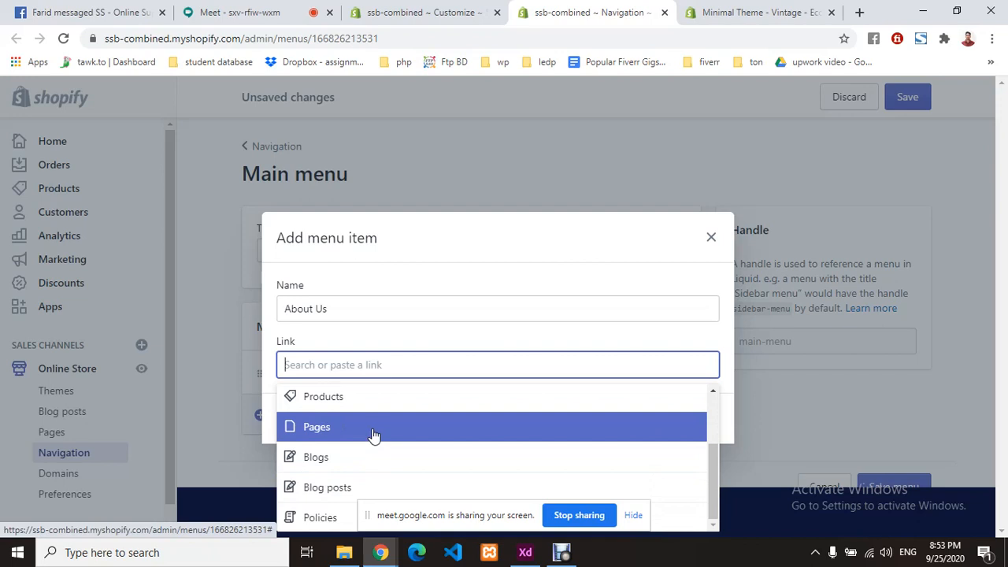
scroll(373, 434, up, 2)
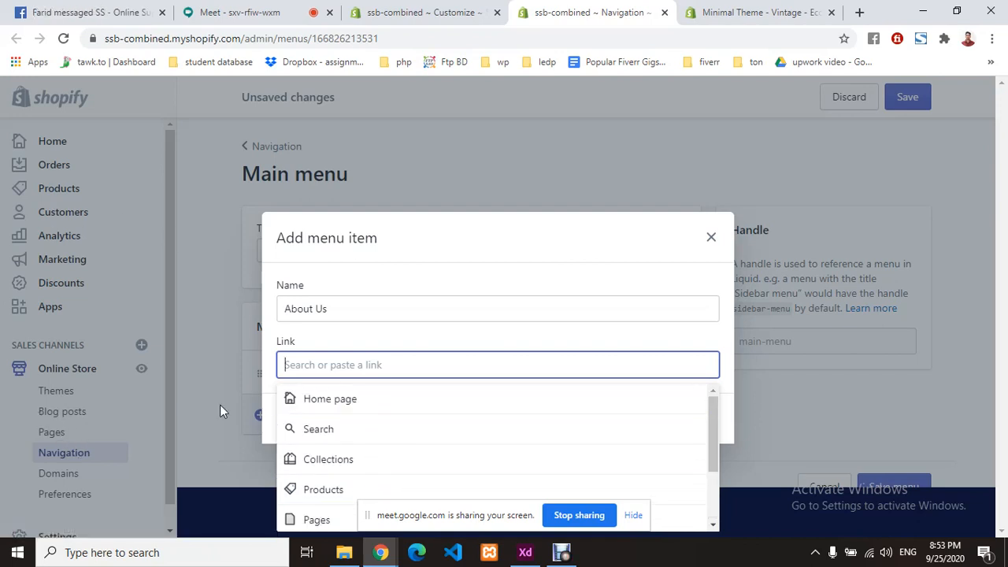
click(708, 245)
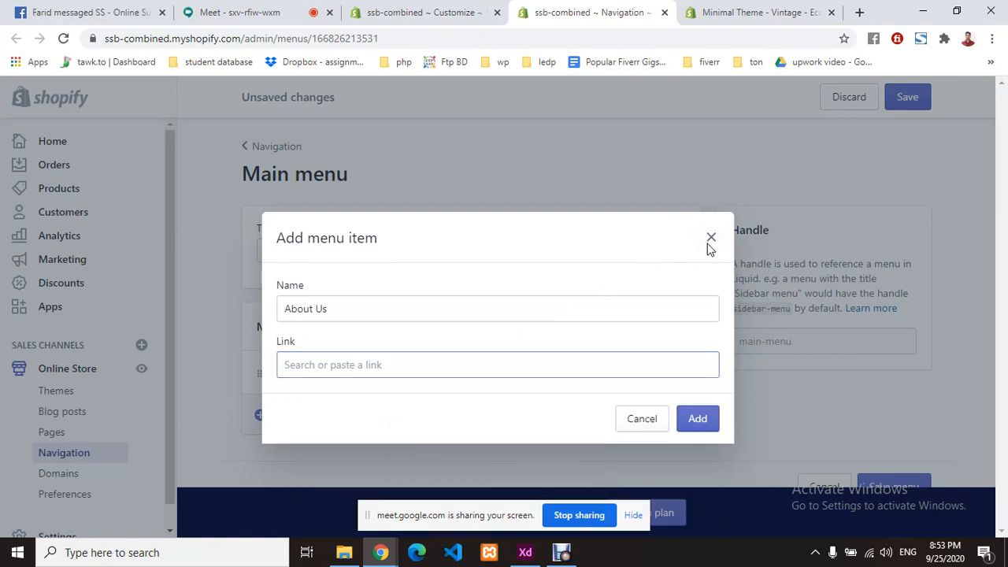
click(710, 241)
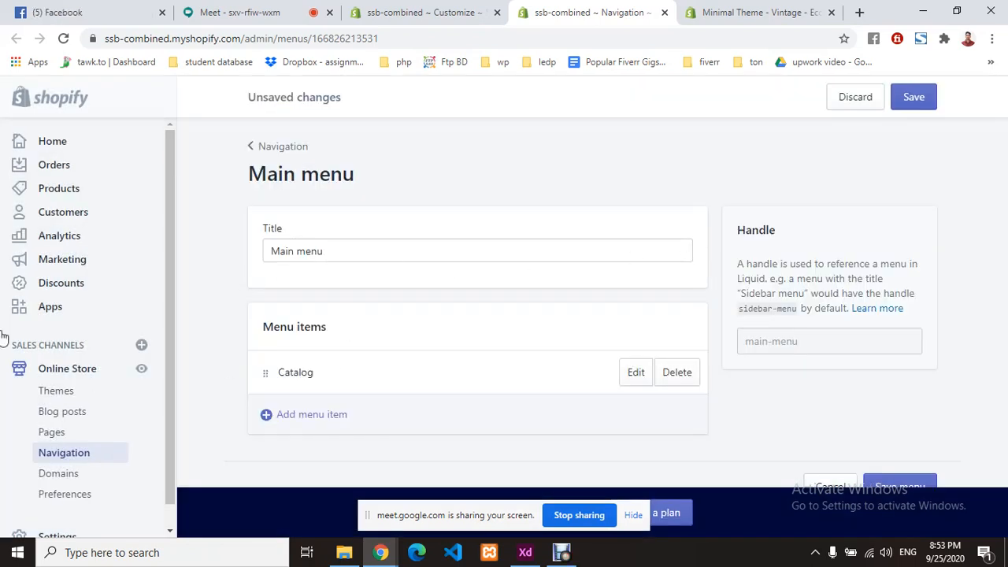
click(84, 190)
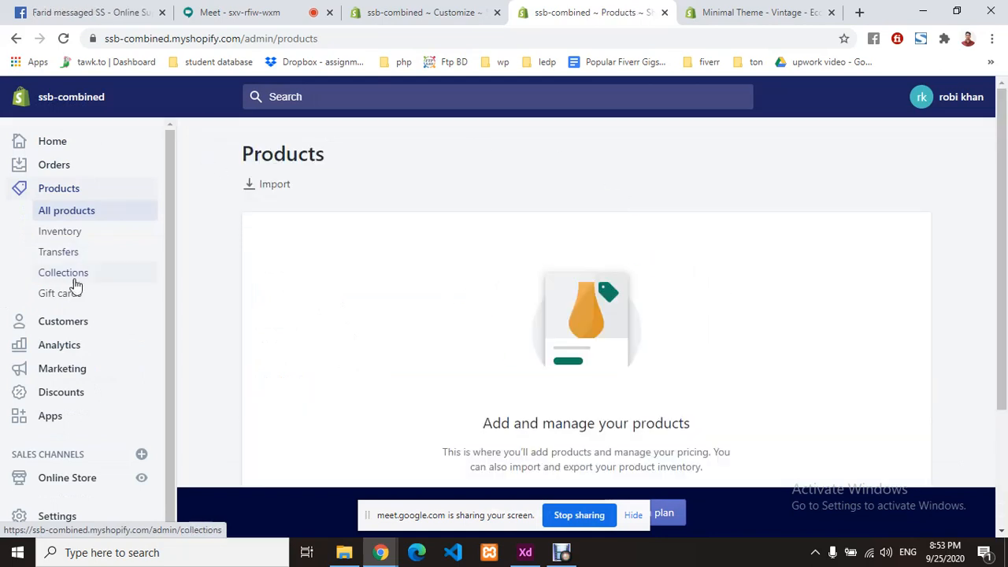
- Create a new collection titled 'Men's Clothing'
click(69, 282)
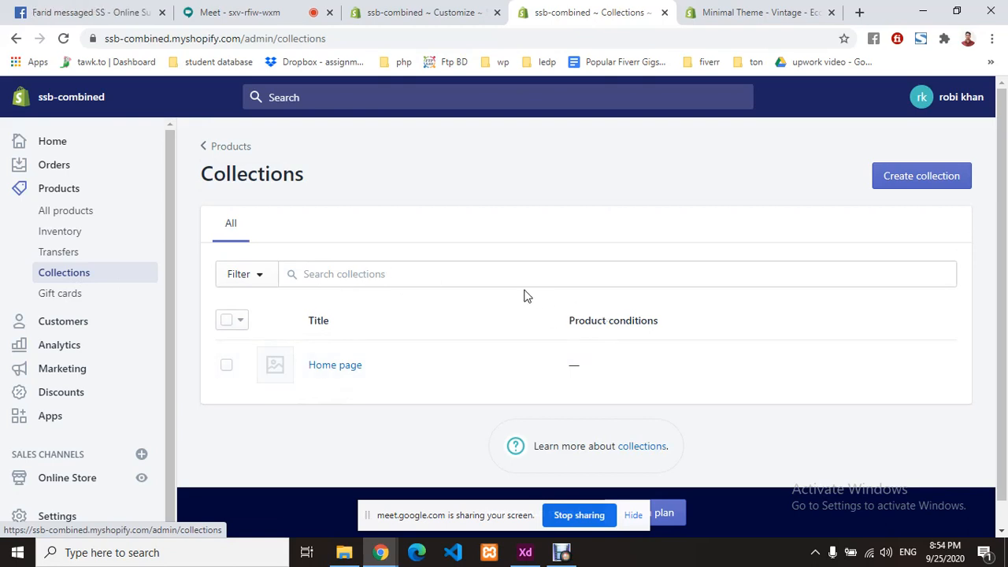
click(921, 176)
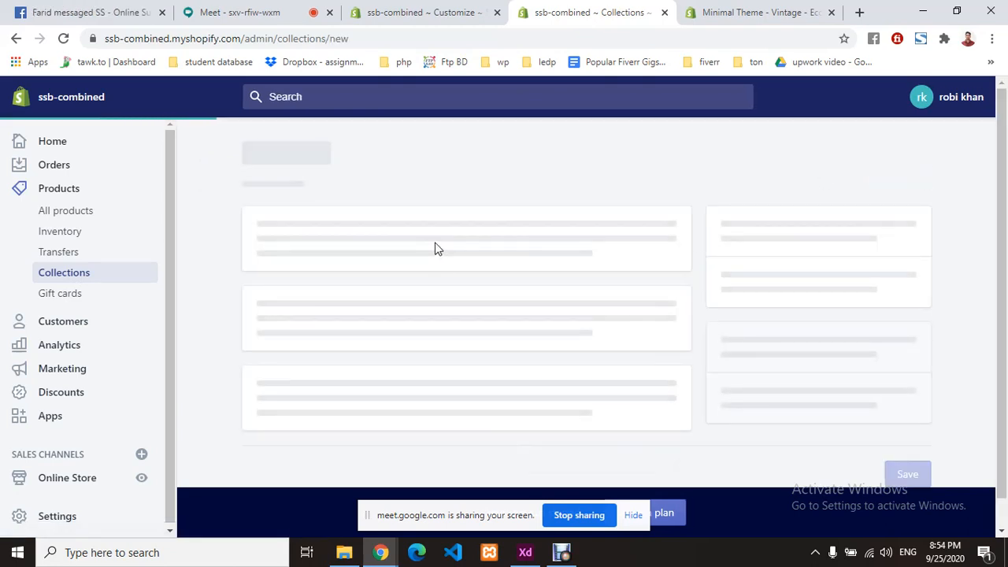
scroll(437, 249, down, 1)
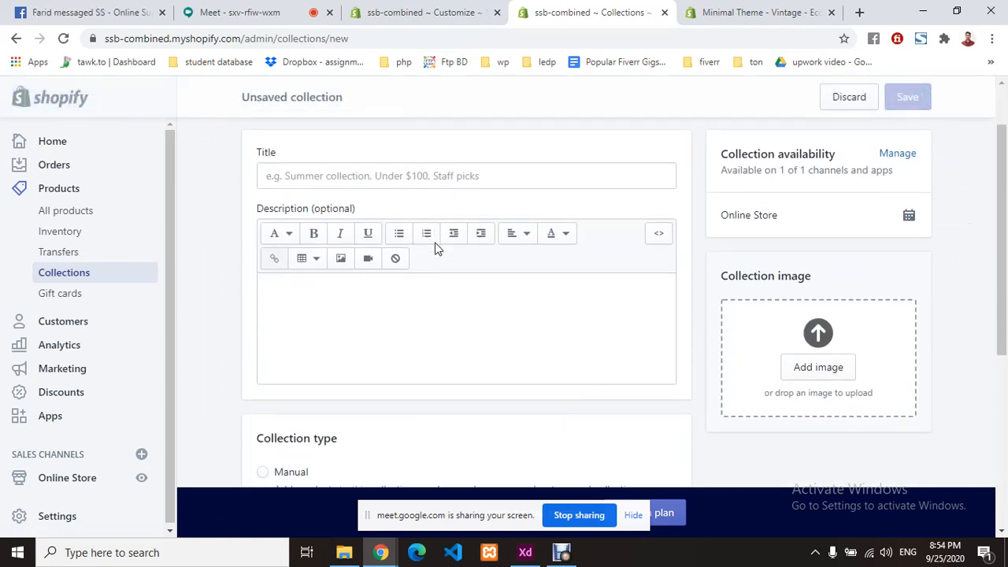
click(386, 173)
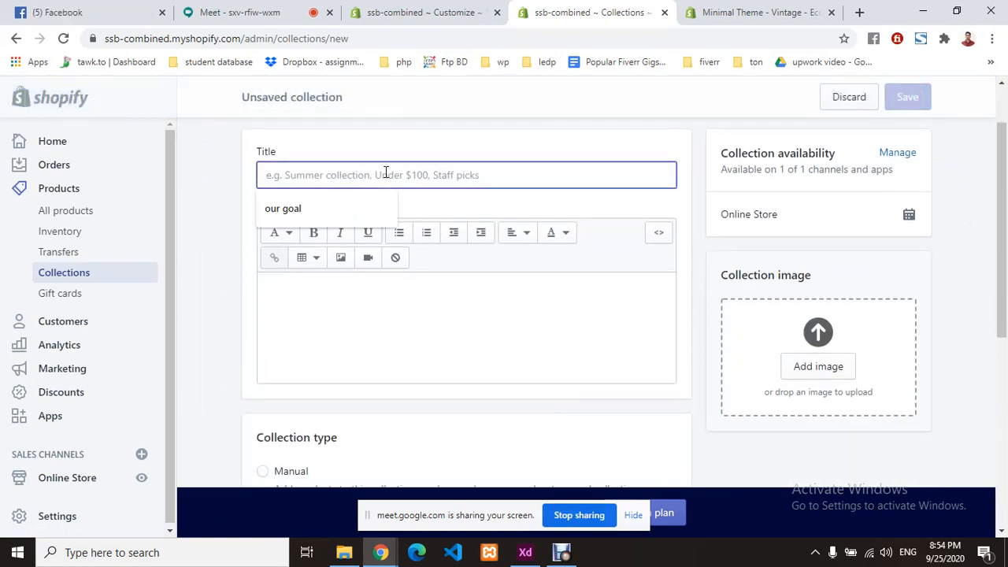
text(Wom)
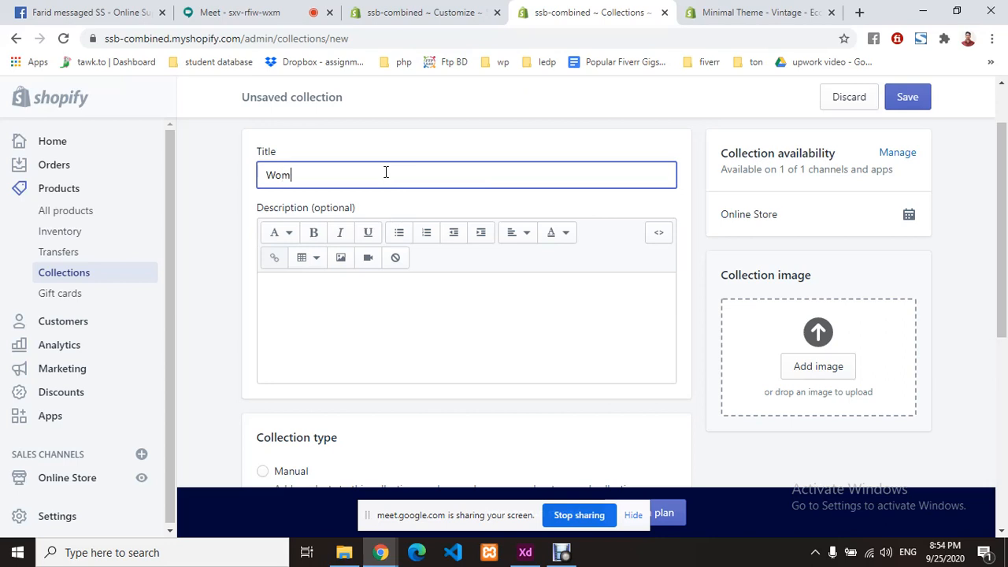
text(en)
key(BackSpace)
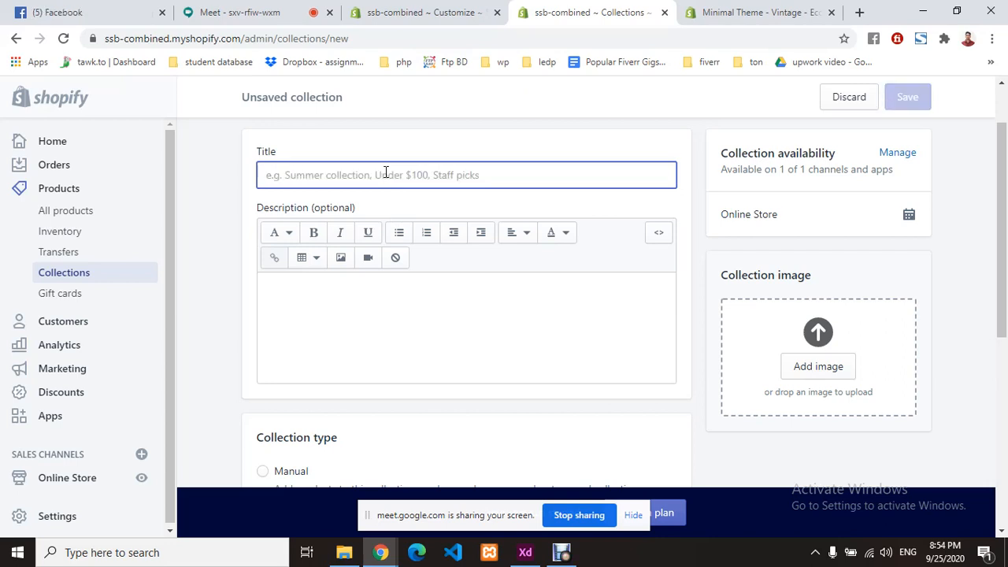
text(Men)
key(BackSpace)
key(BackSpace)
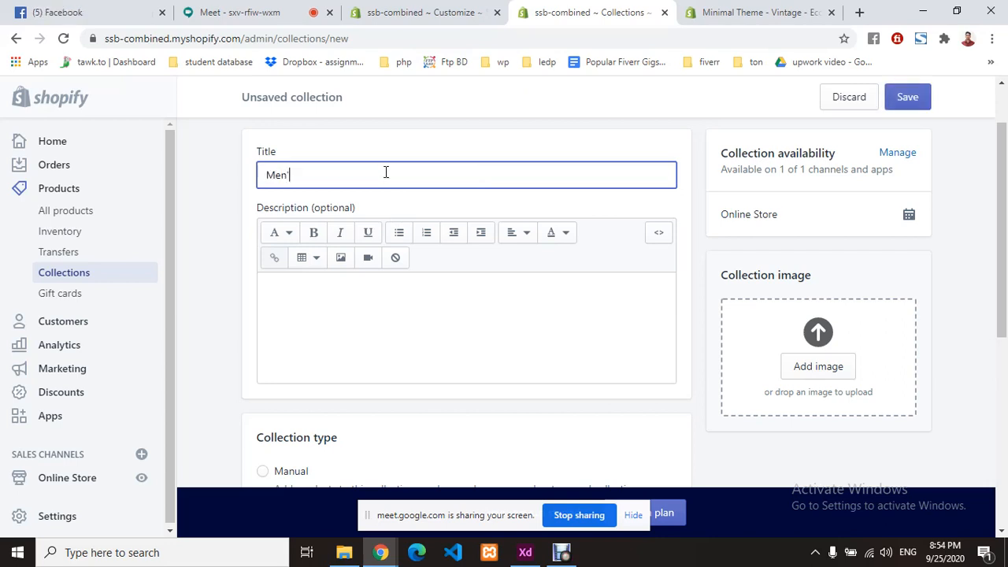
text('s Cl)
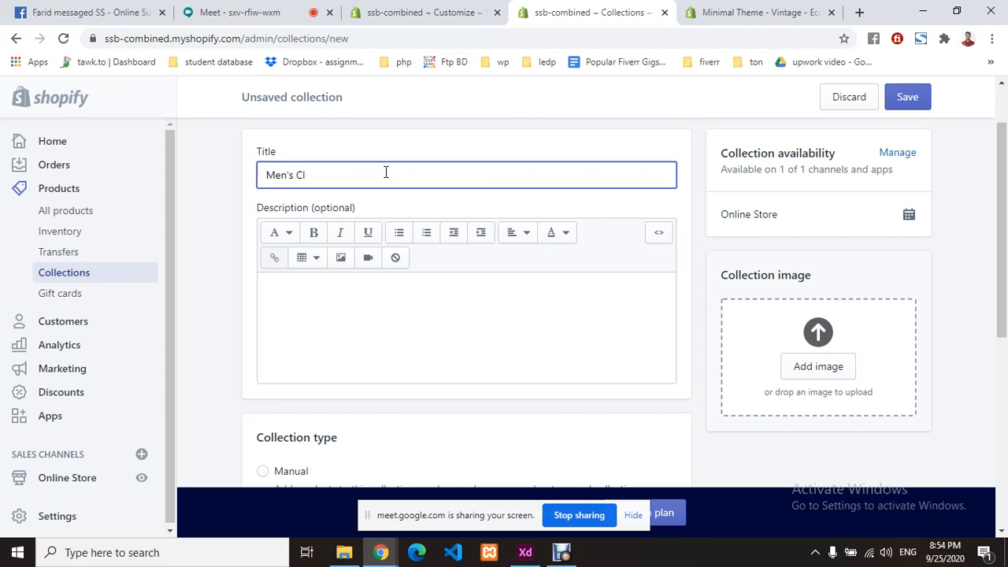
text(othing)
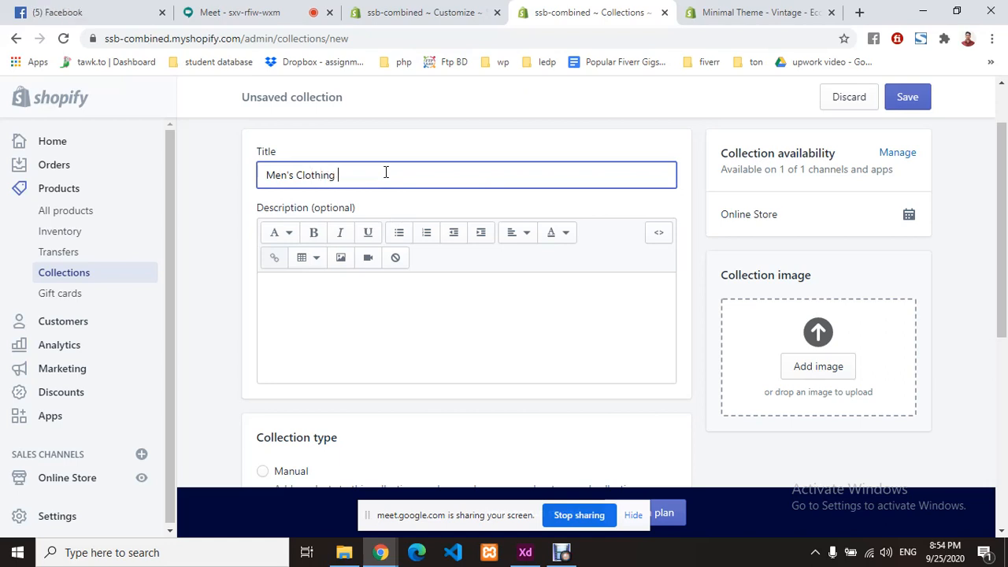
- Leave the description empty and keep the collection available on the Online Store
click(342, 304)
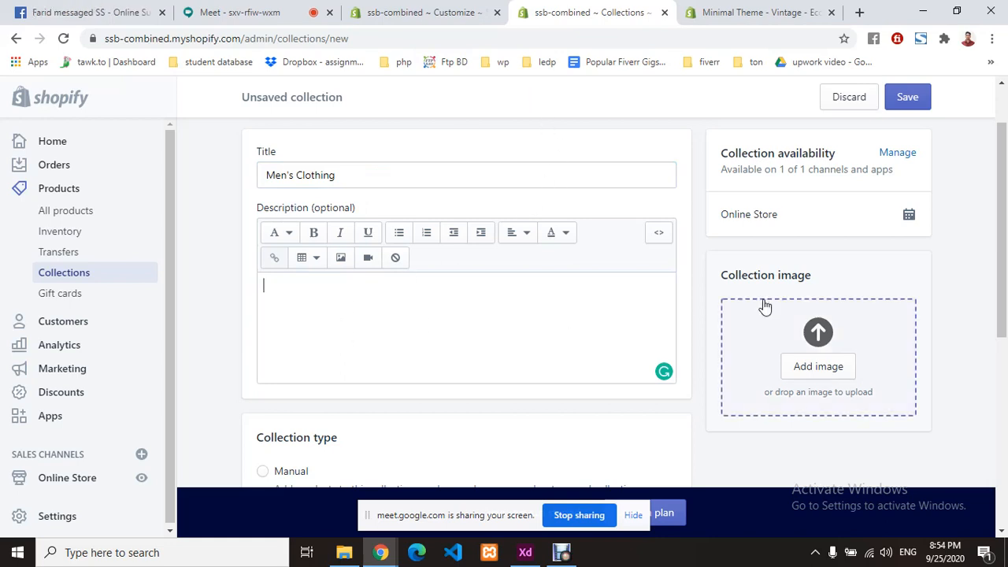
scroll(800, 194, up, 1)
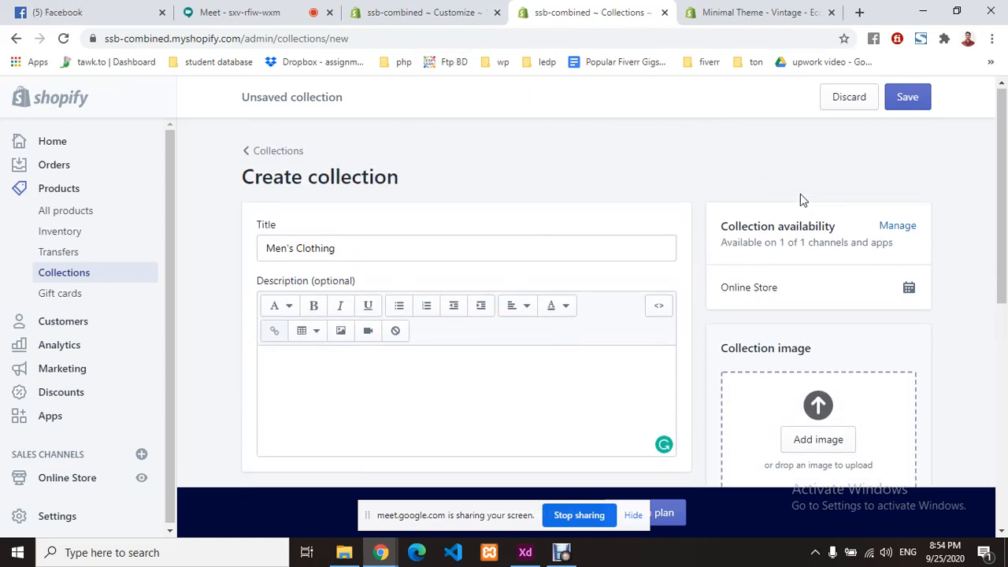
click(898, 228)
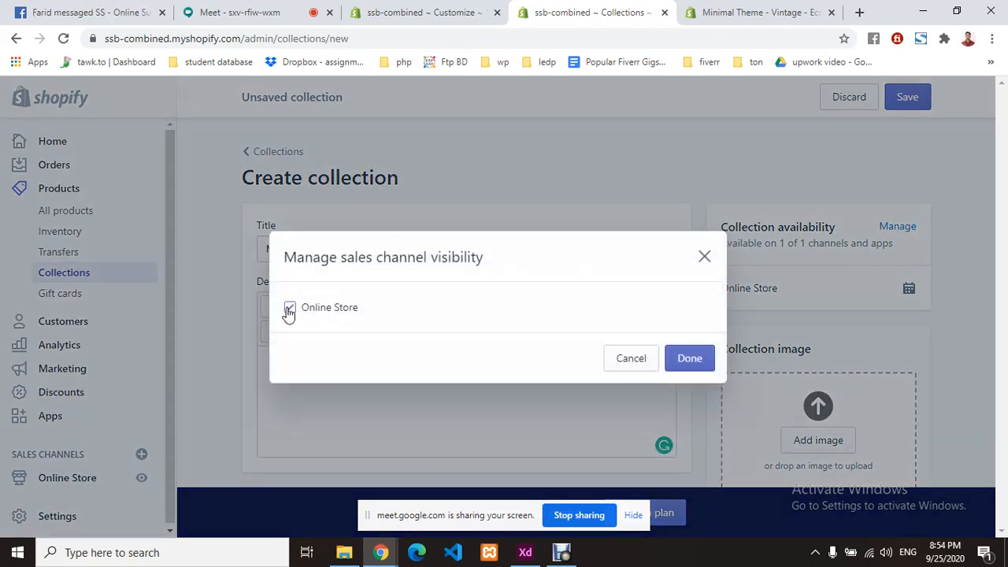
click(690, 359)
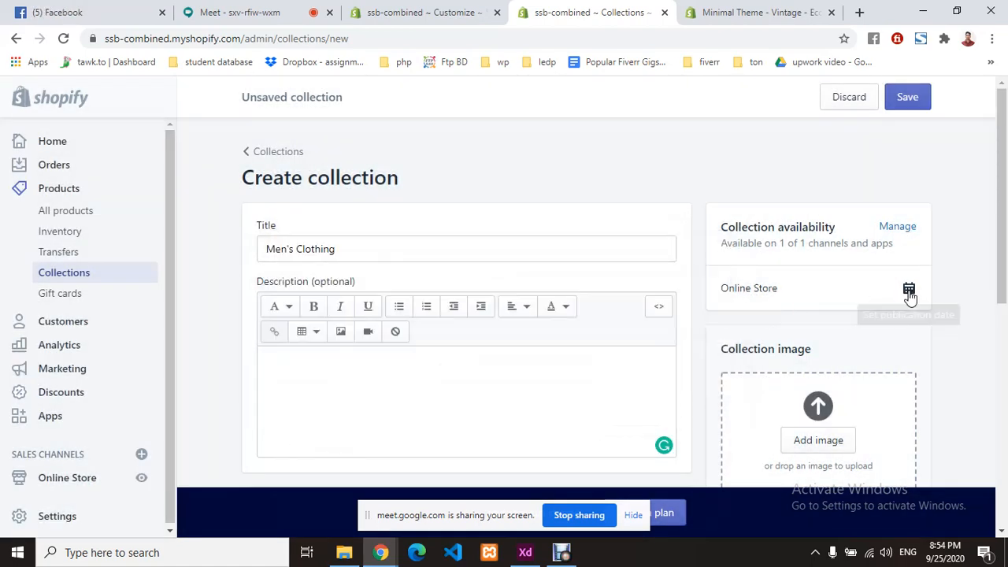
scroll(864, 296, down, 1)
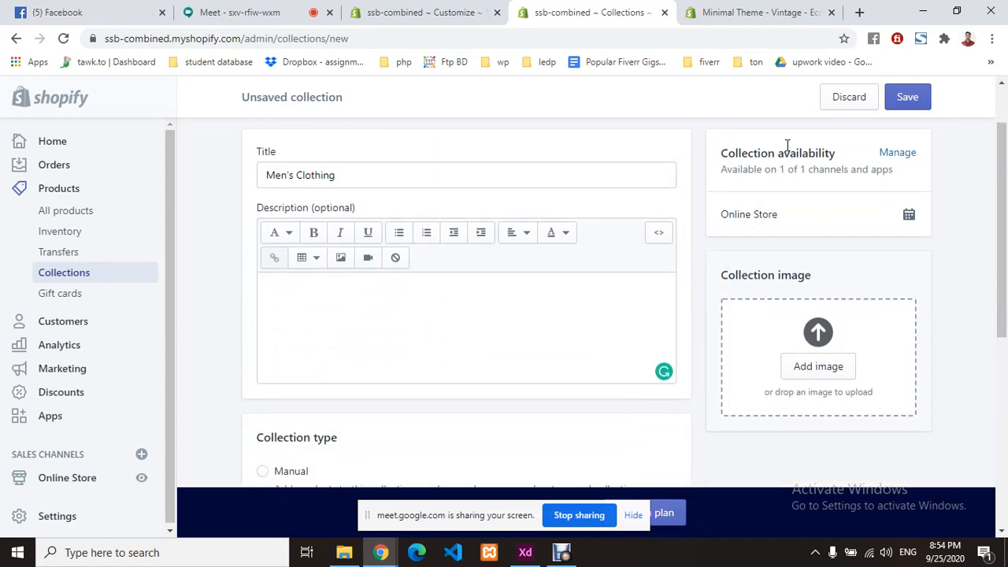
- Browse the Downloads folder for the collection image, showing files as medium thumbnails
click(823, 365)
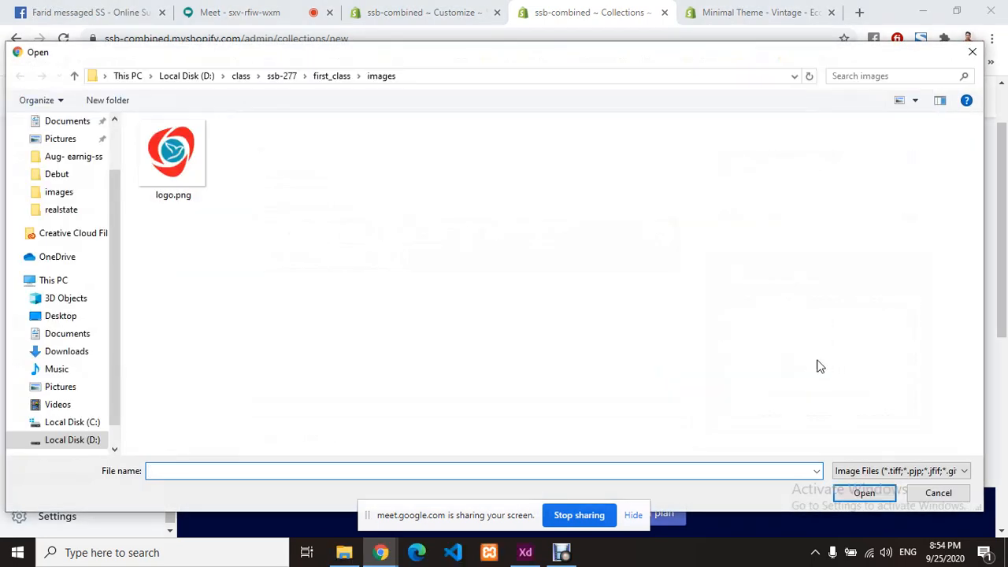
click(63, 167)
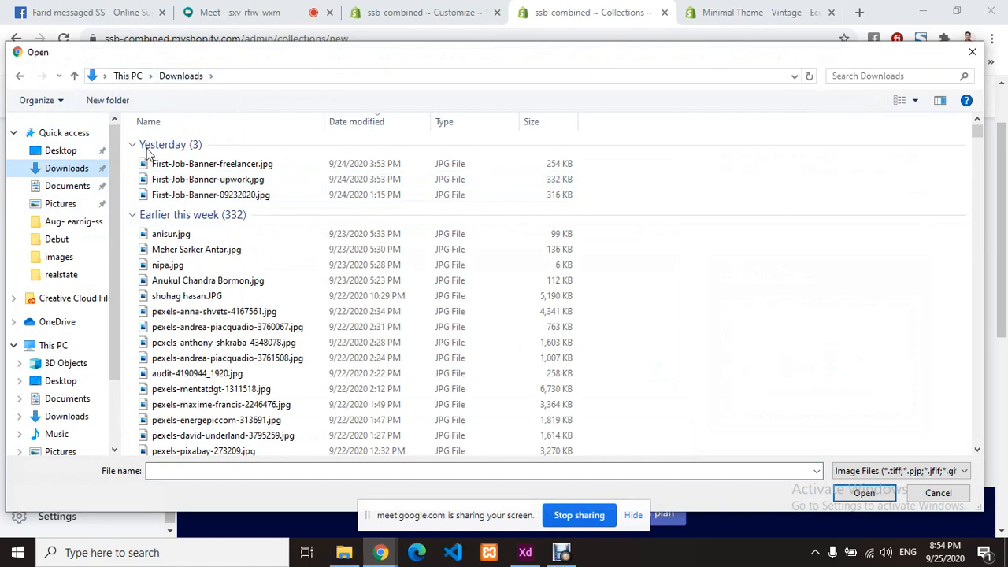
right_click(662, 199)
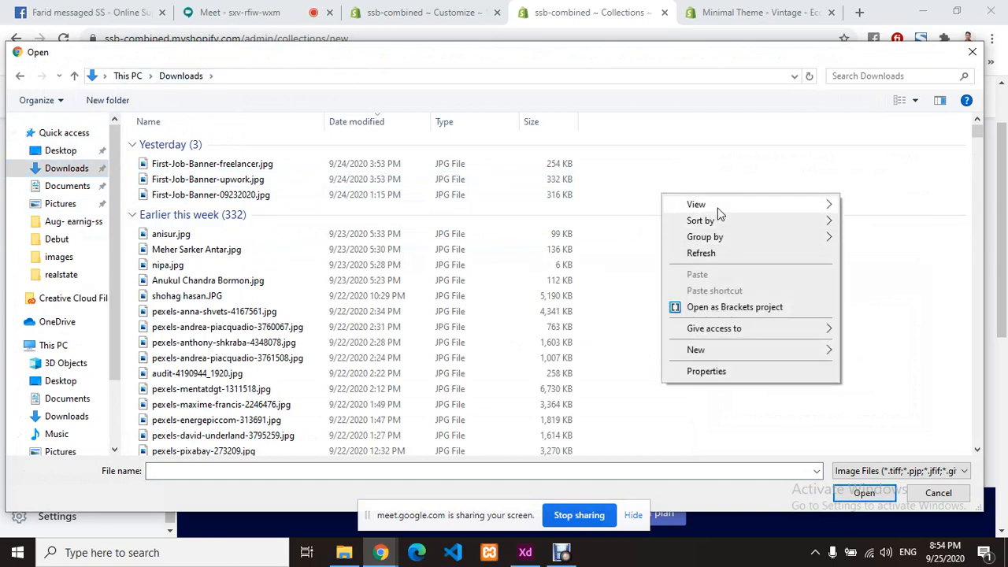
mouse_move(717, 206)
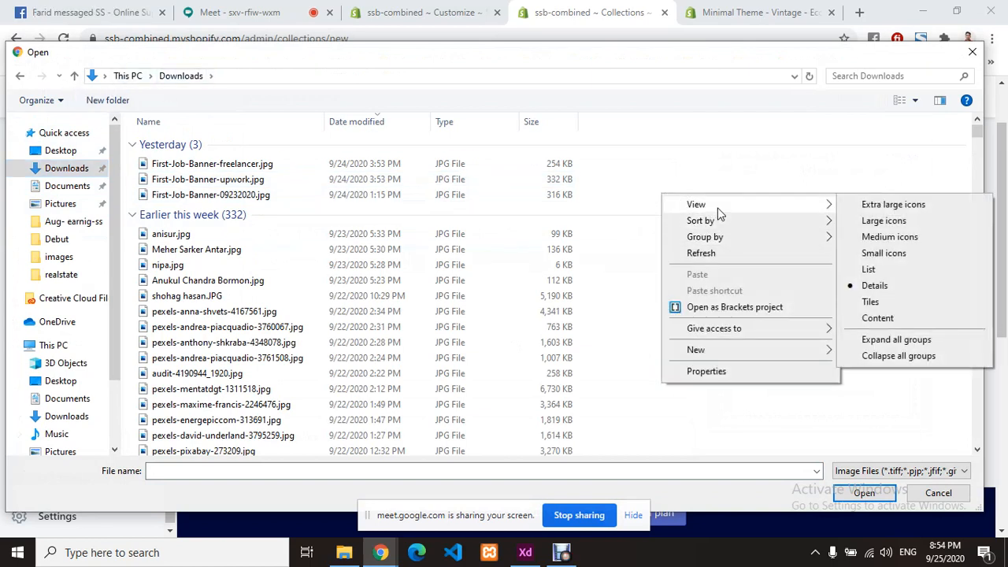
click(894, 255)
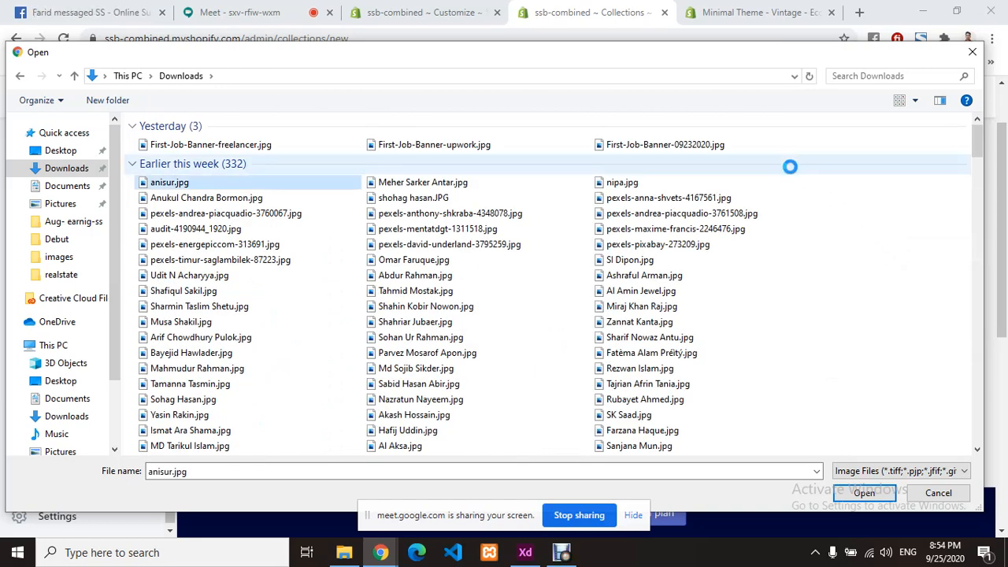
right_click(790, 165)
click(785, 213)
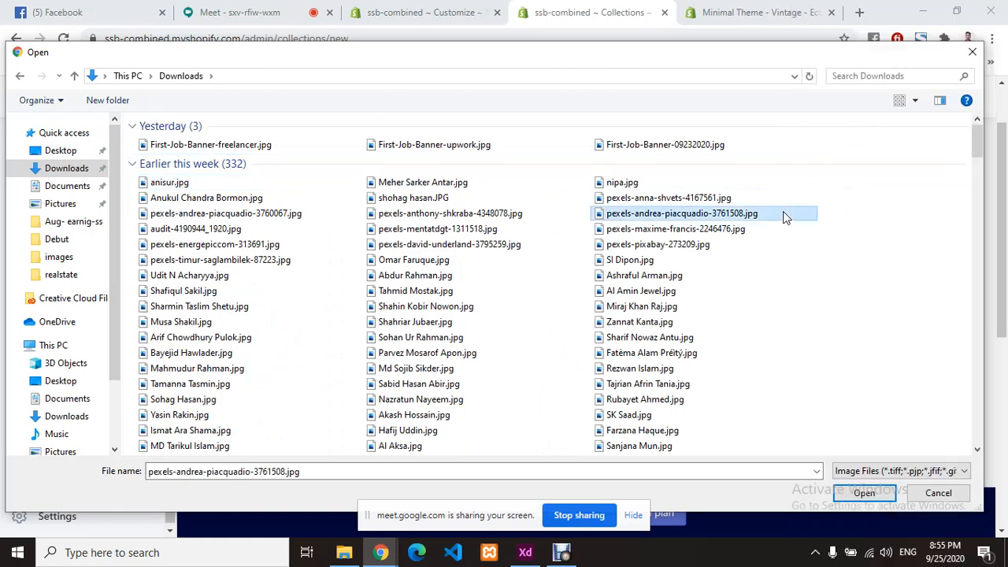
right_click(804, 192)
mouse_move(812, 202)
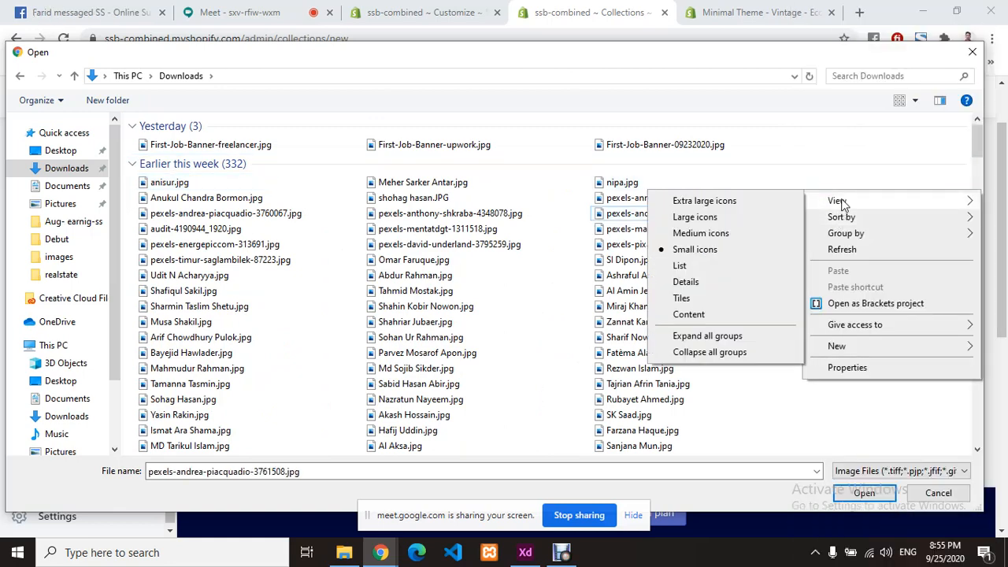
click(711, 234)
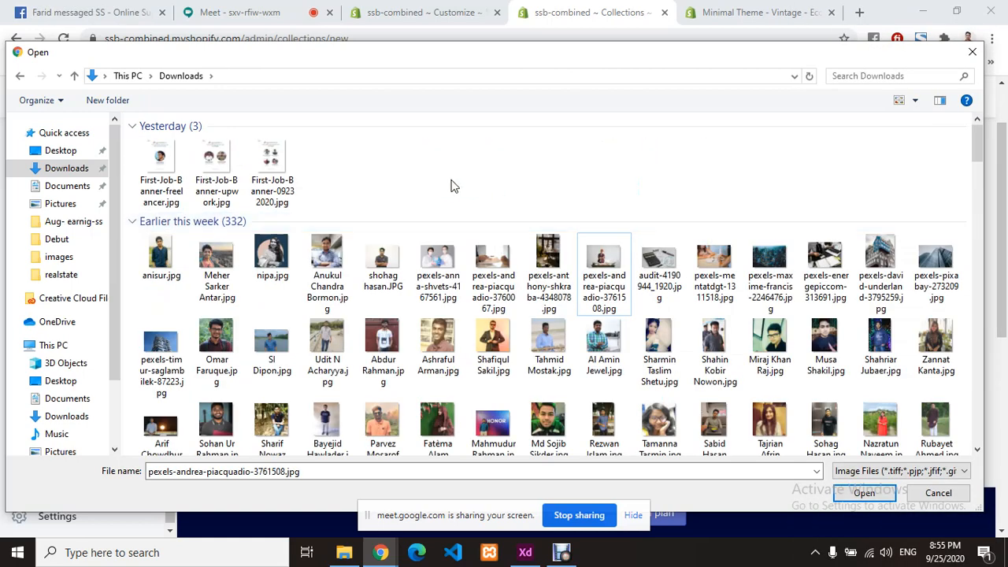
- Search Downloads for 'mura' and upload the man-in-dark-shirt photo as the collection image
scroll(492, 355, down, 10)
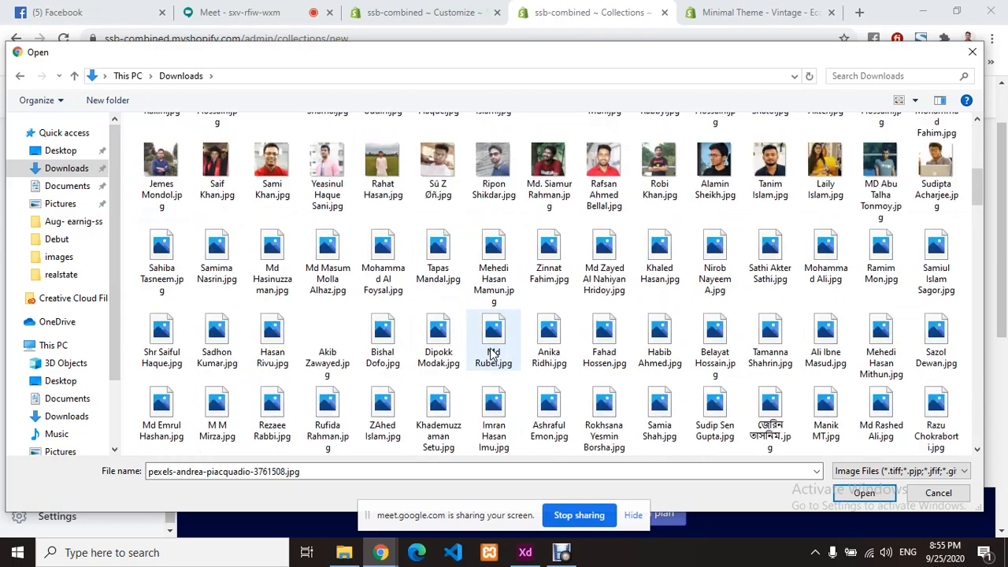
scroll(492, 354, down, 15)
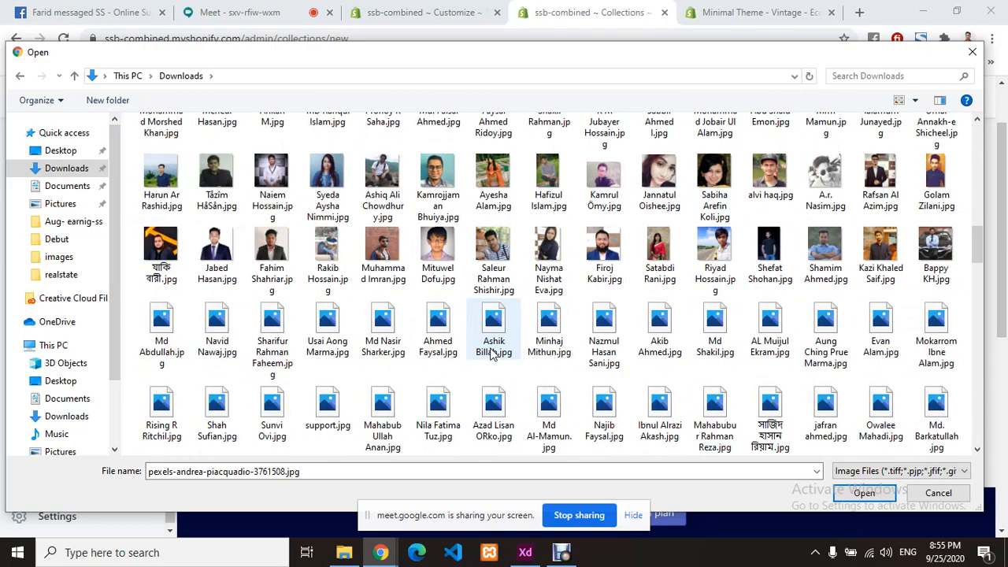
scroll(491, 354, down, 10)
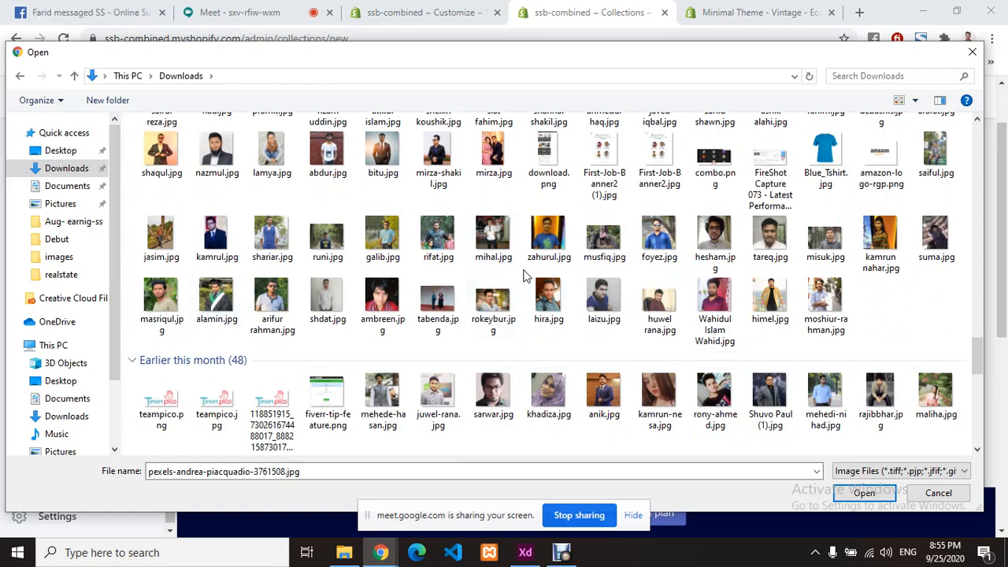
scroll(526, 276, down, 6)
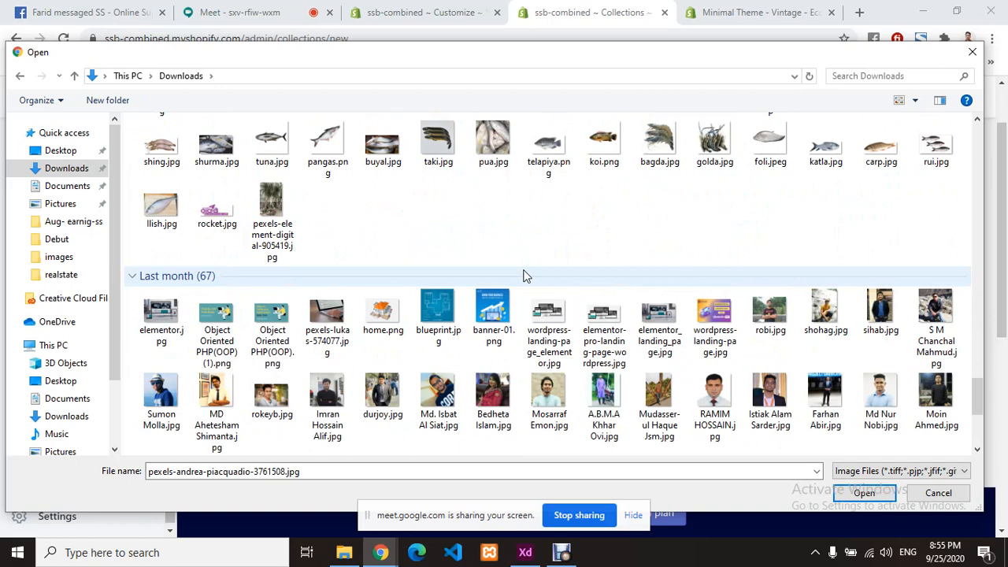
scroll(526, 276, down, 5)
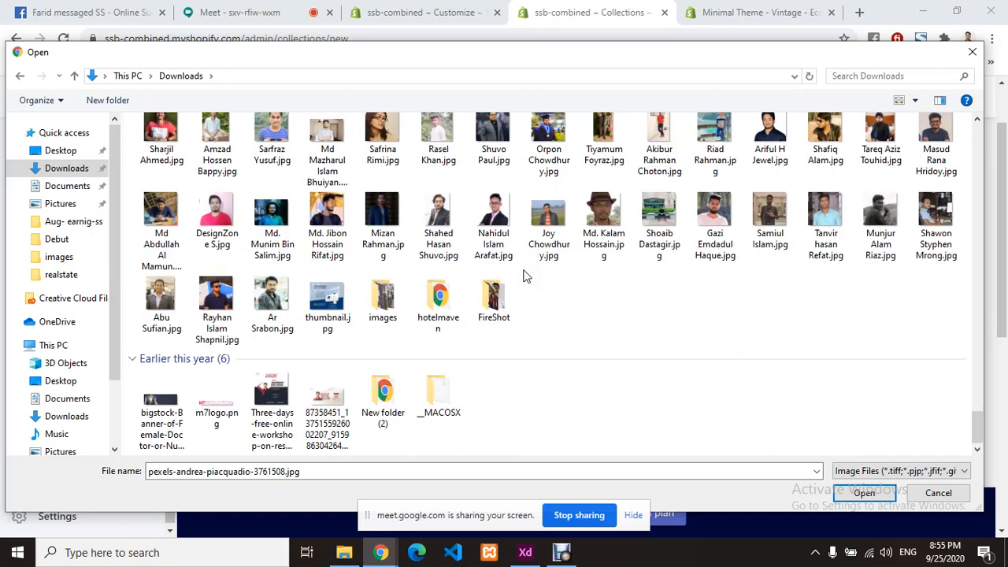
scroll(526, 276, up, 6)
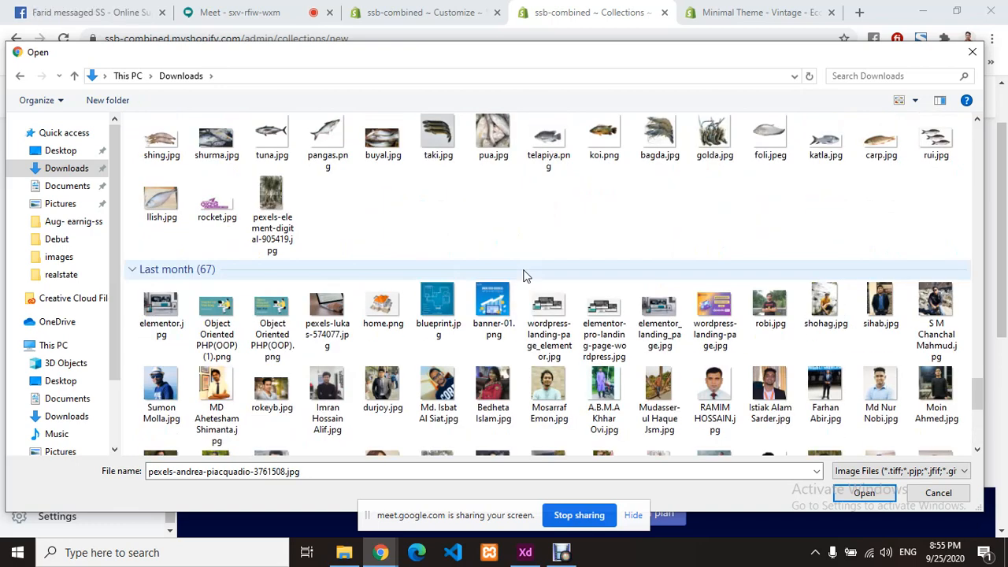
scroll(526, 276, up, 2)
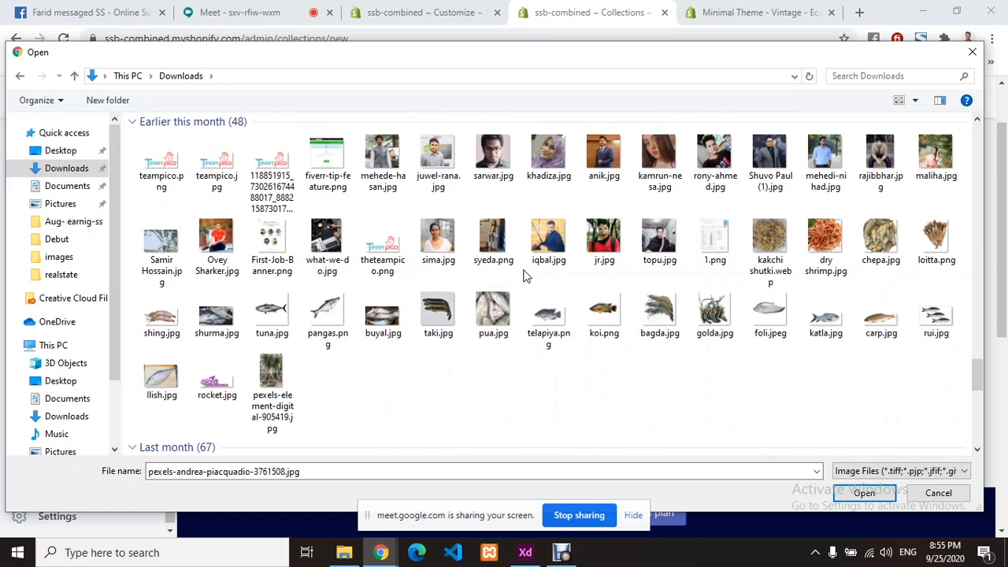
scroll(526, 275, up, 5)
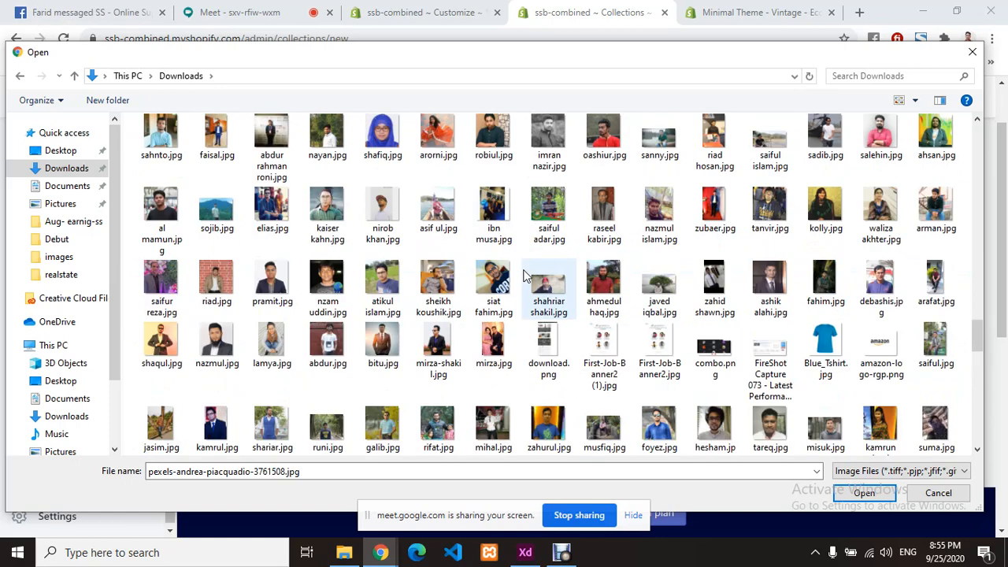
click(890, 75)
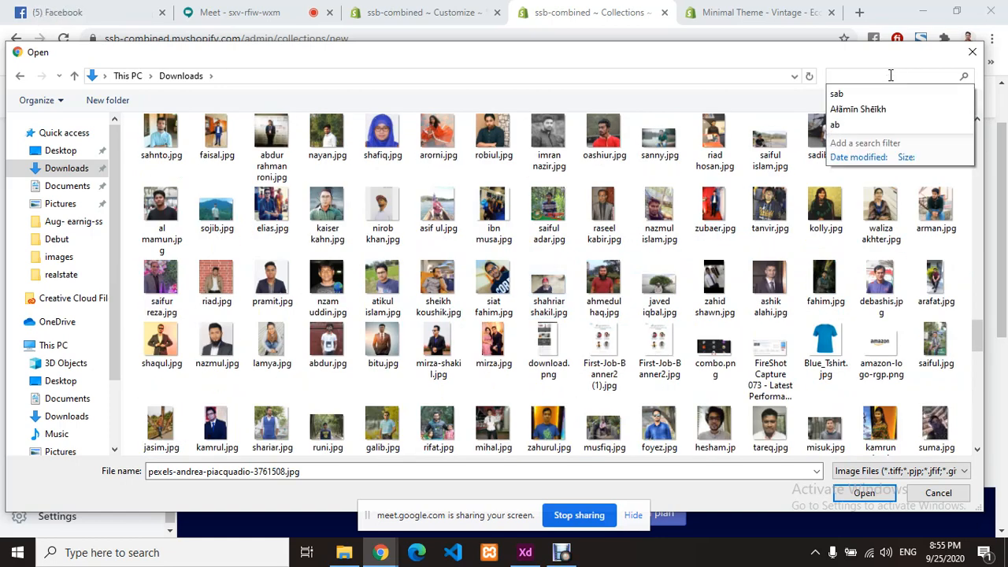
text(mu)
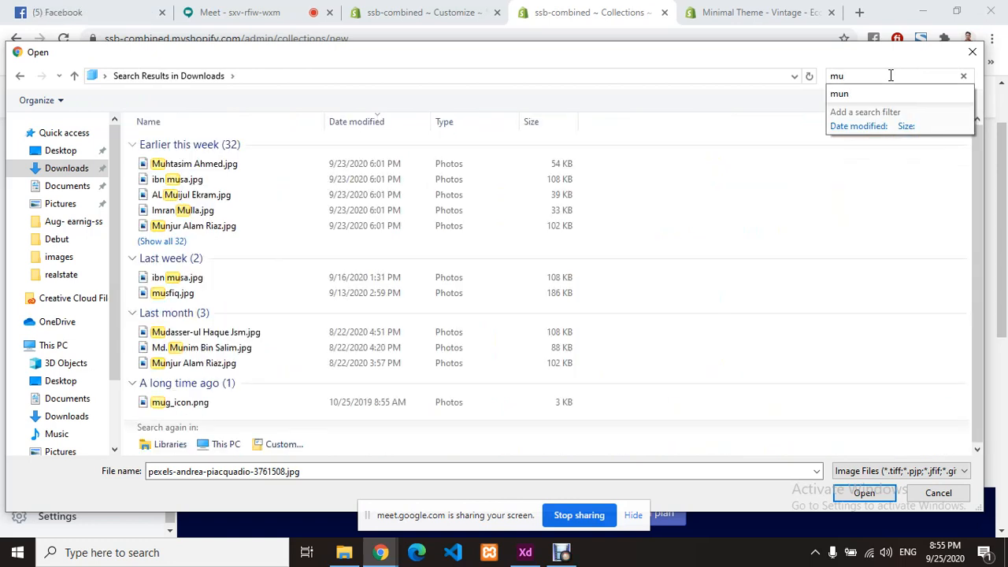
text(e)
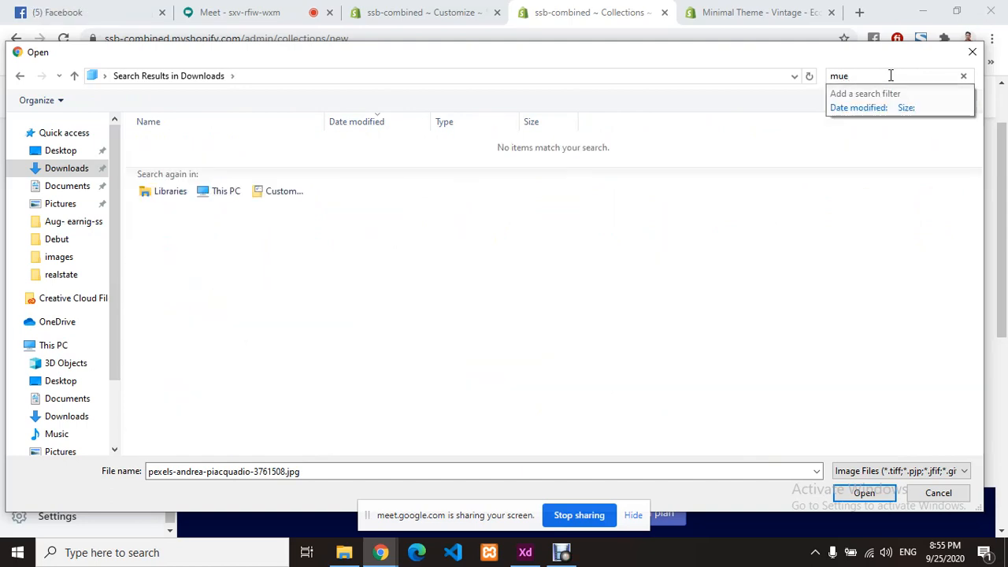
key(BackSpace)
key(BackSpace)
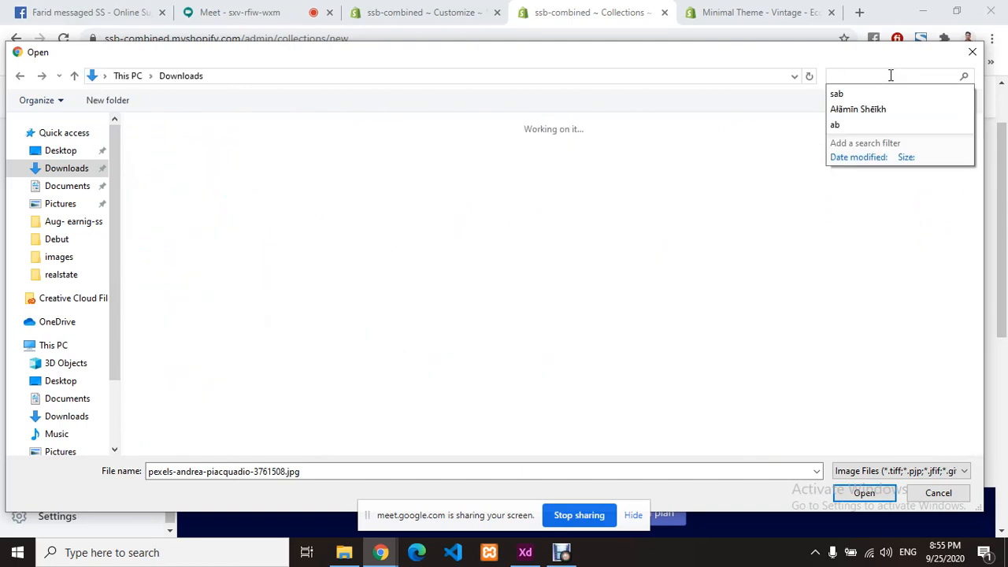
text(ra)
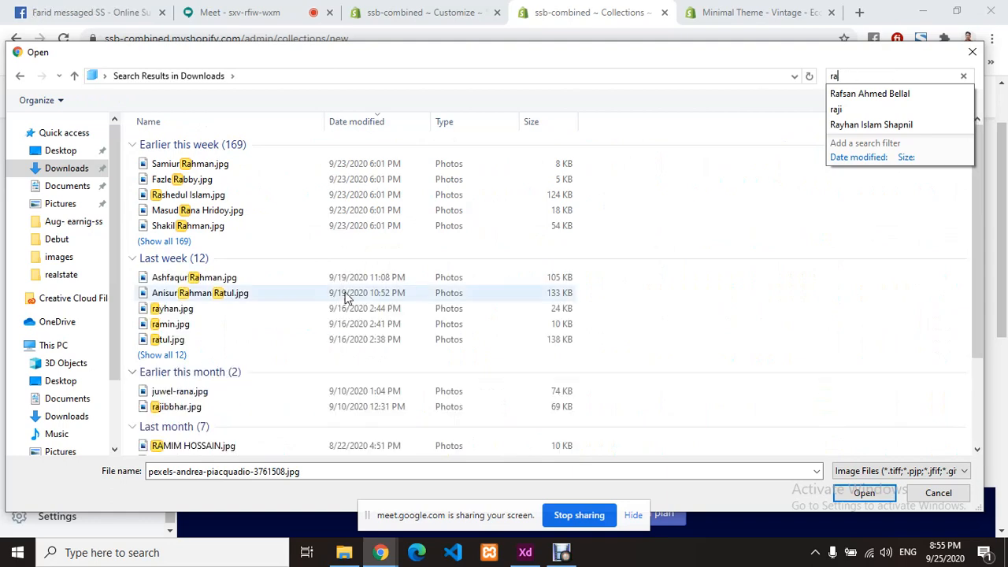
double_click(200, 346)
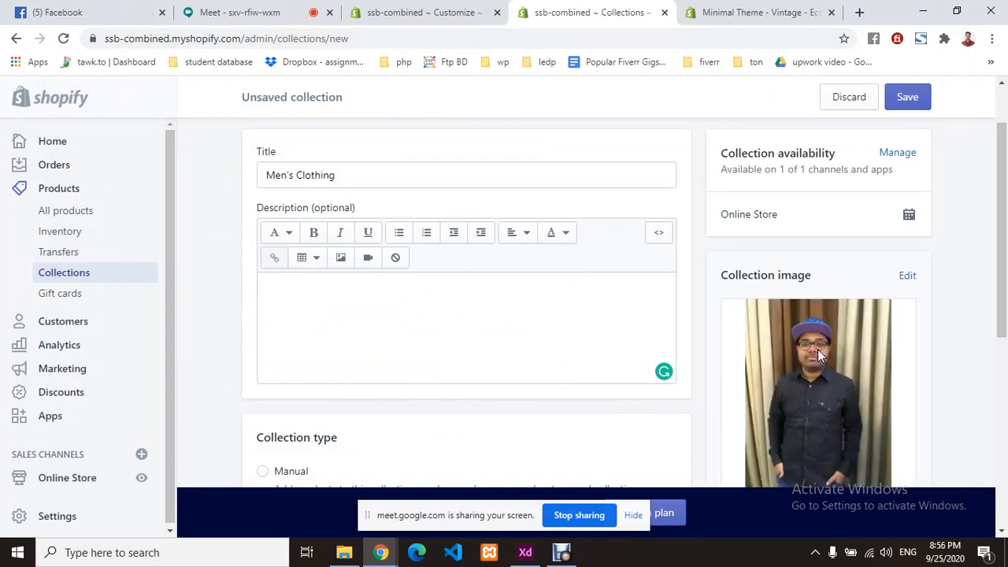
- Replace the Men's Clothing collection image with the Downloads photo of a man in a white shirt
scroll(851, 331, down, 3)
scroll(852, 330, up, 2)
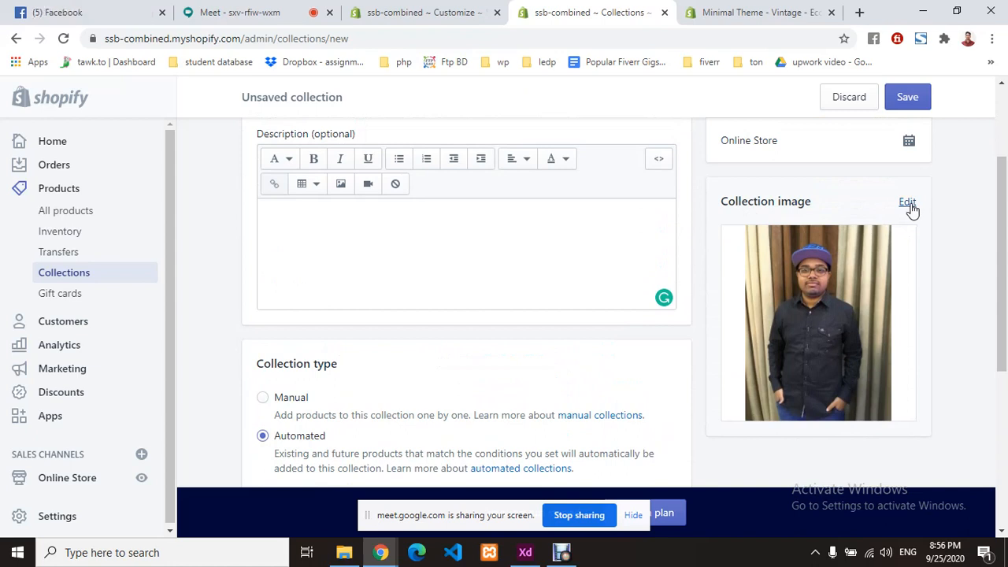
click(904, 203)
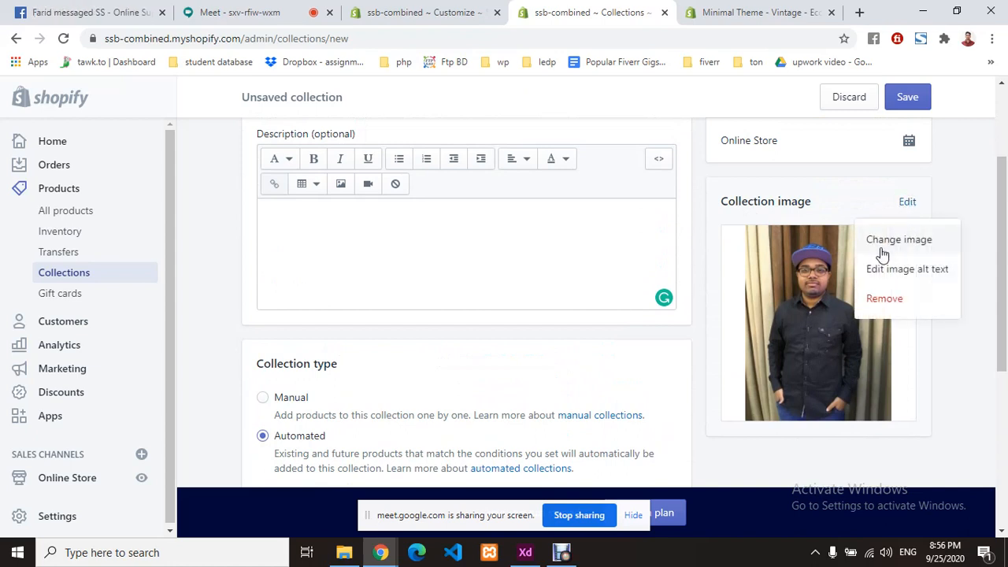
click(891, 240)
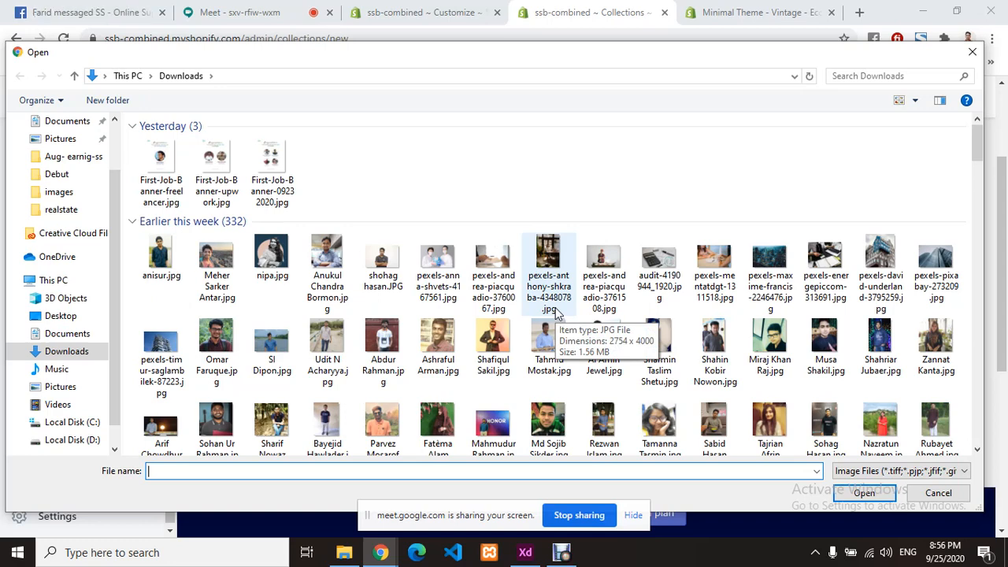
scroll(556, 313, down, 2)
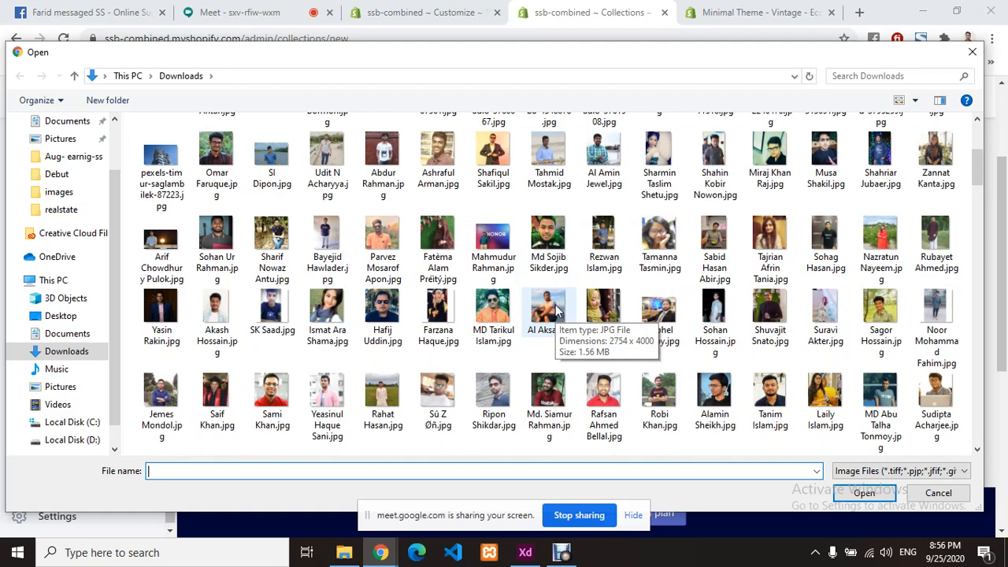
scroll(527, 302, down, 3)
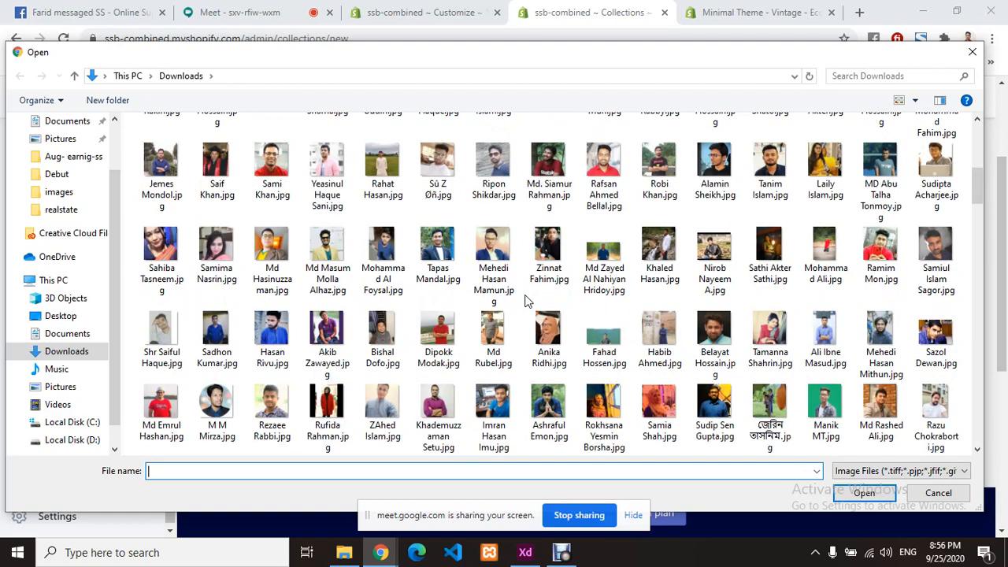
scroll(530, 300, up, 10)
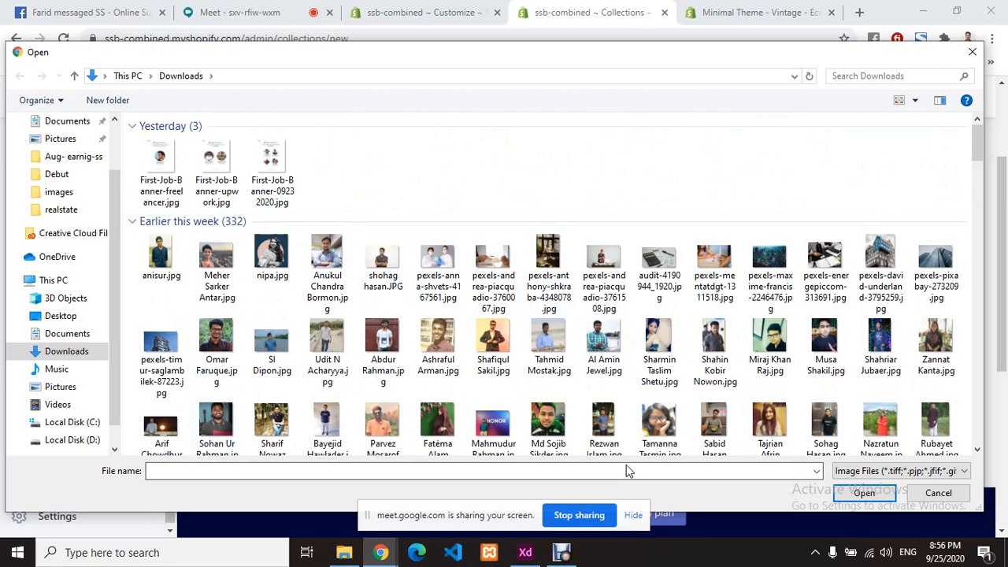
click(382, 345)
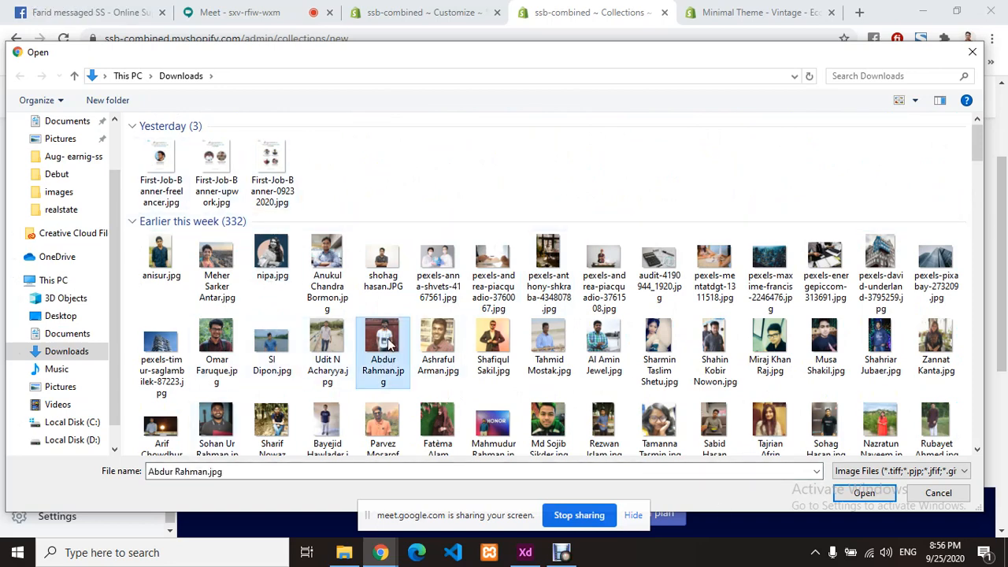
click(864, 493)
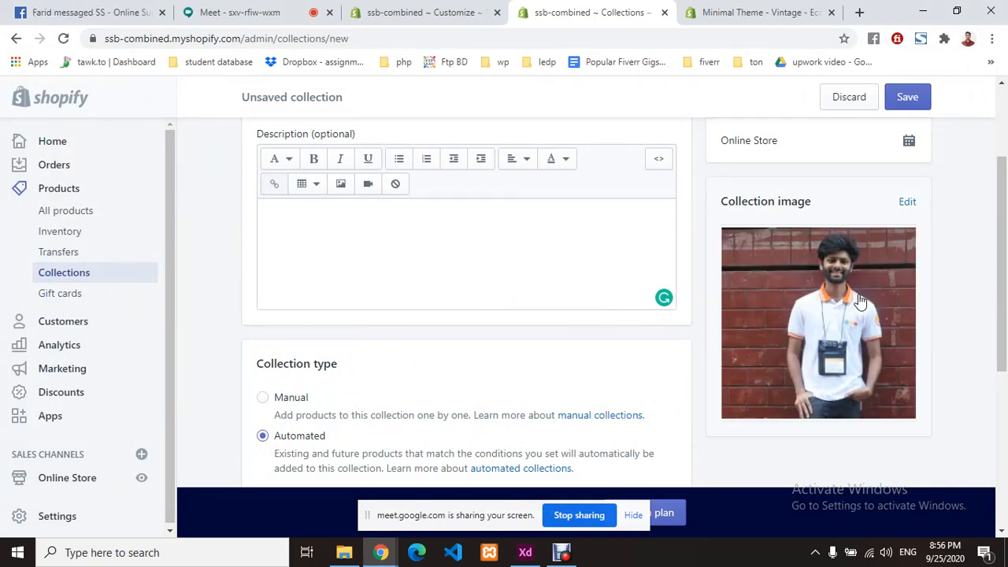
- Paste the Manual option's text 'Add products to this collection one by one. Learn more about' as the description
scroll(423, 259, up, 2)
scroll(359, 263, down, 2)
click(358, 241)
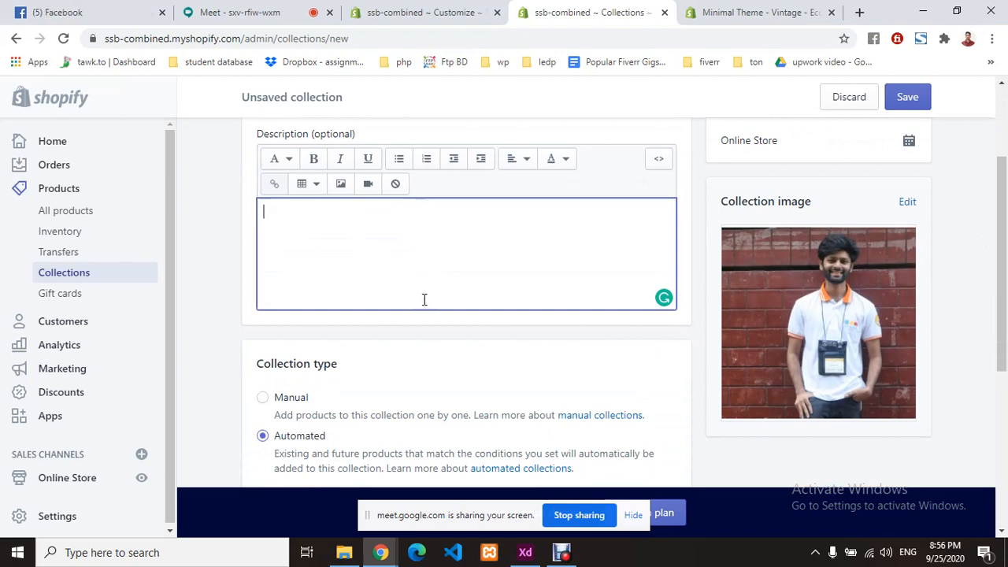
scroll(424, 300, down, 1)
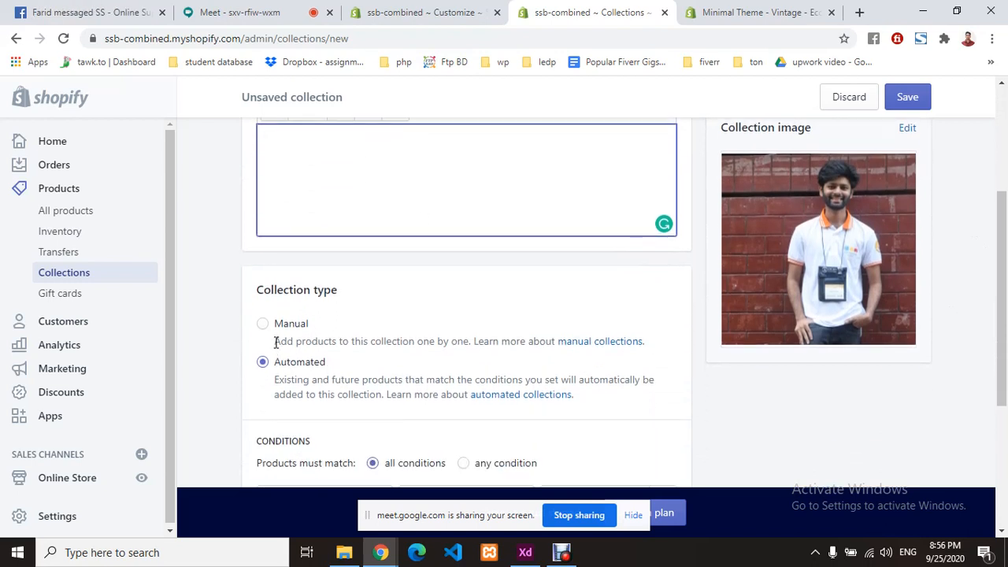
drag(275, 341, 556, 339)
key(ctrl+c)
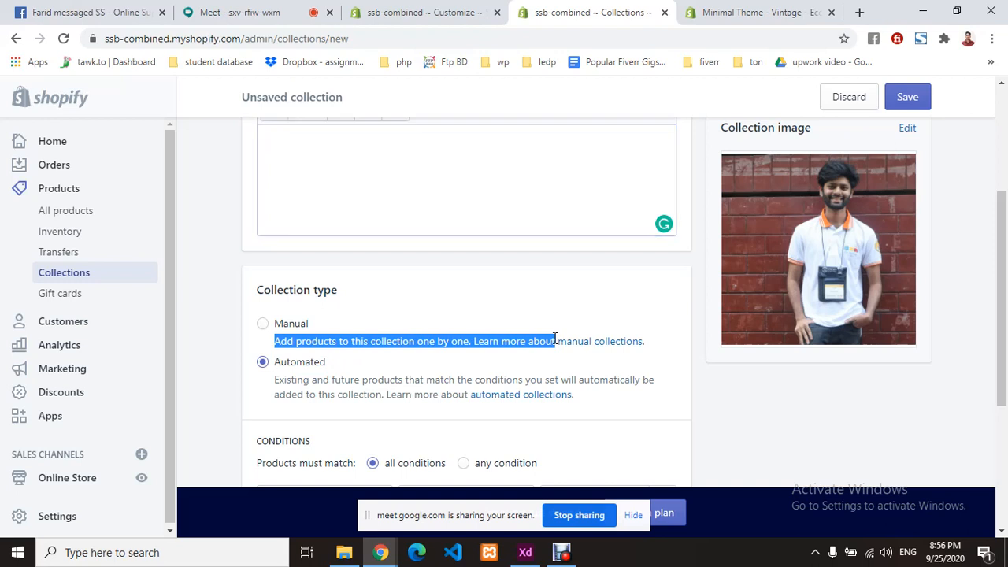
scroll(330, 169, up, 1)
click(320, 234)
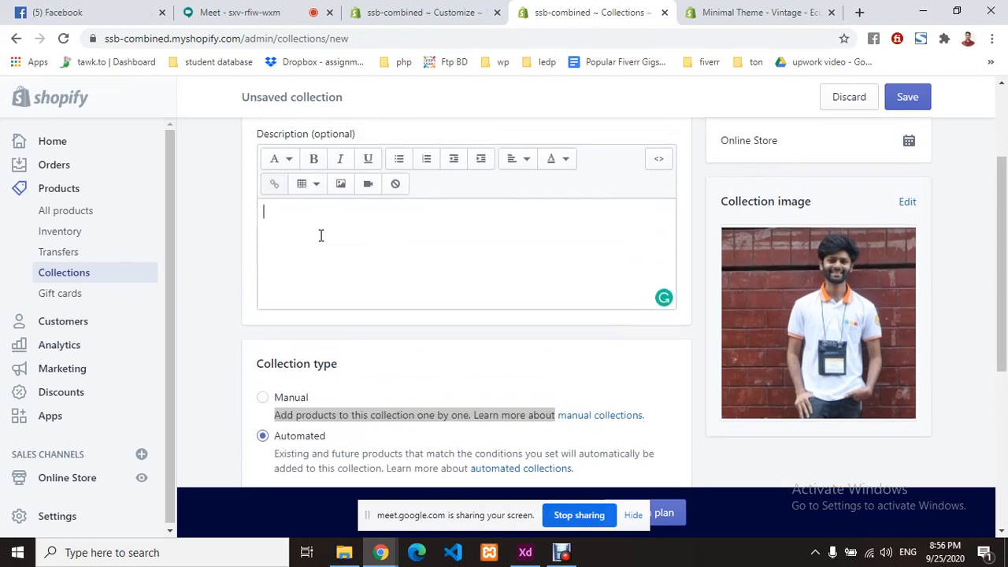
key(ctrl+v)
click(222, 229)
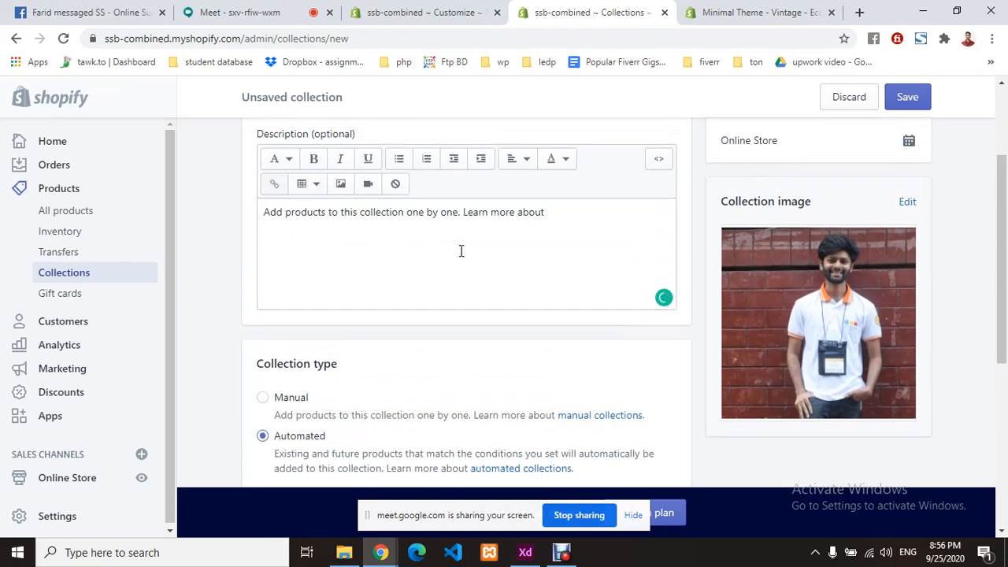
scroll(461, 250, down, 3)
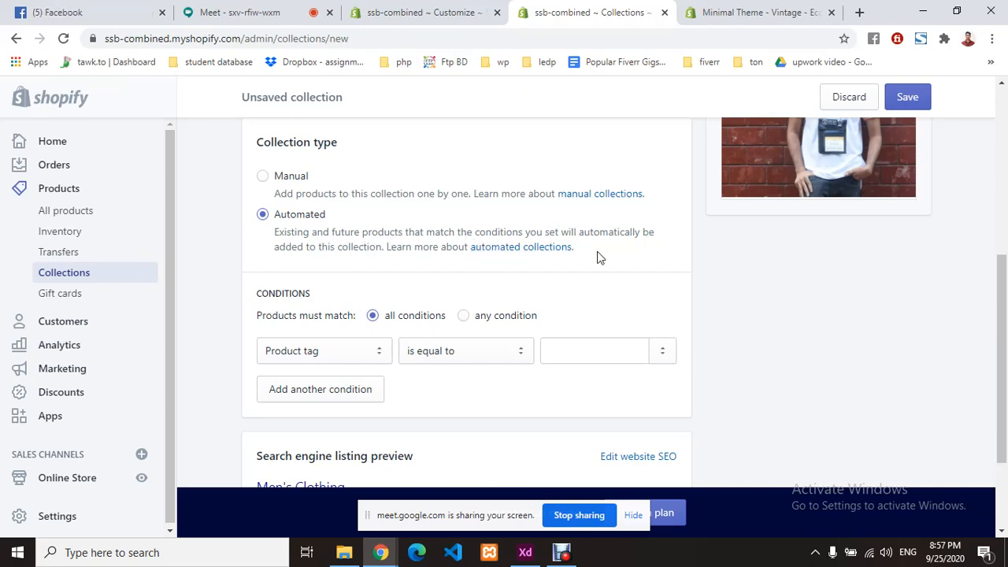
scroll(475, 158, up, 4)
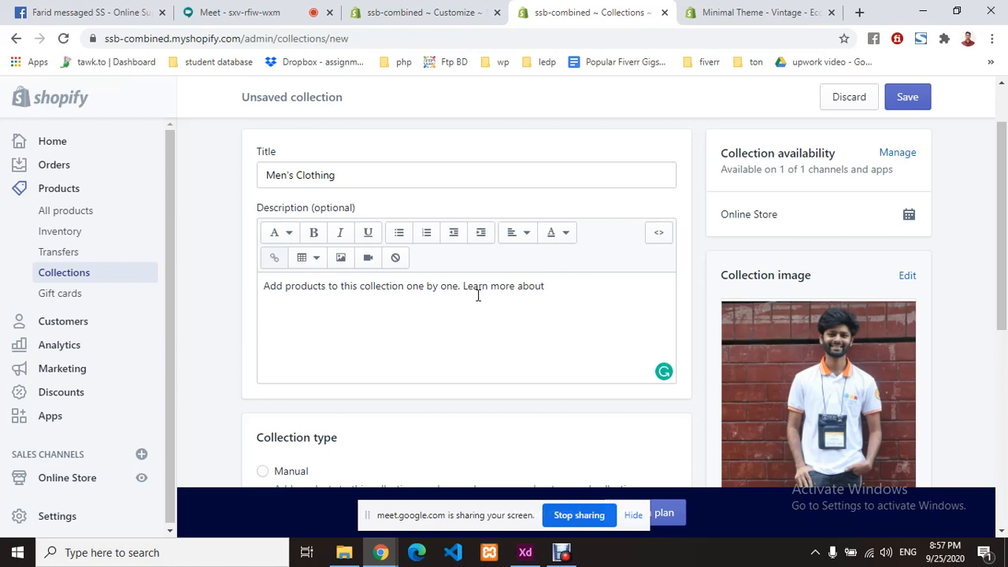
scroll(475, 294, down, 2)
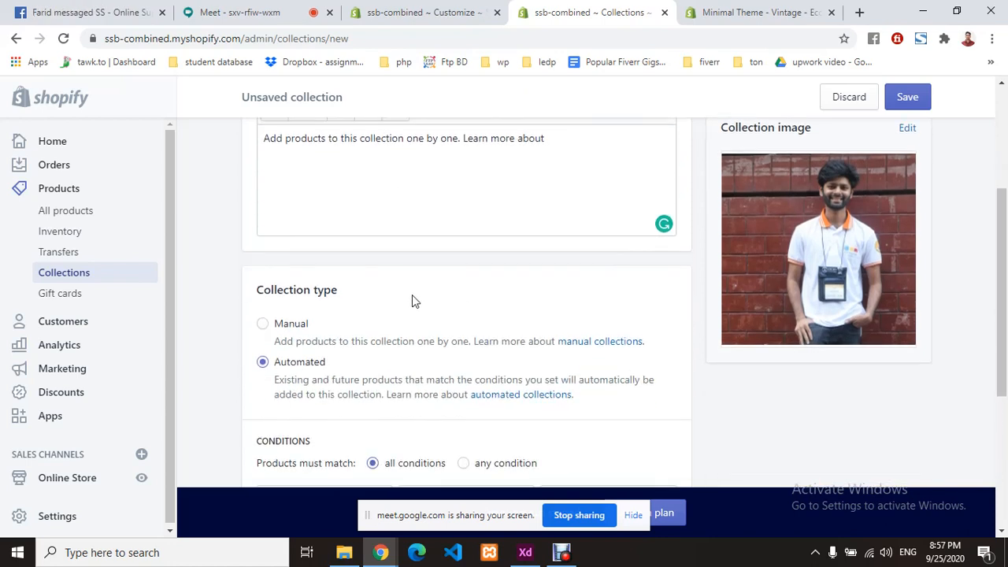
- Set the Men's Clothing collection type to Manual instead of Automated
click(264, 324)
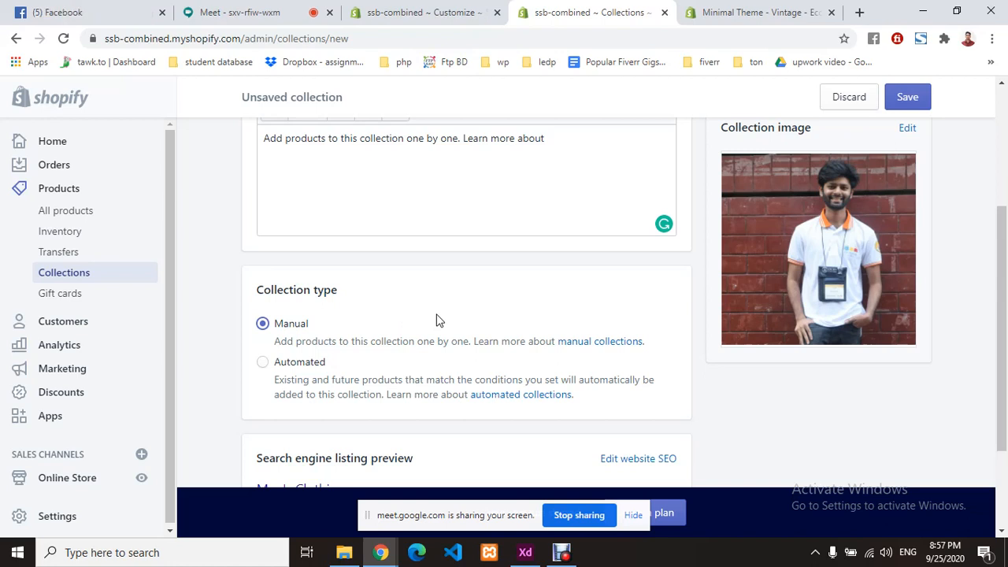
scroll(511, 337, up, 2)
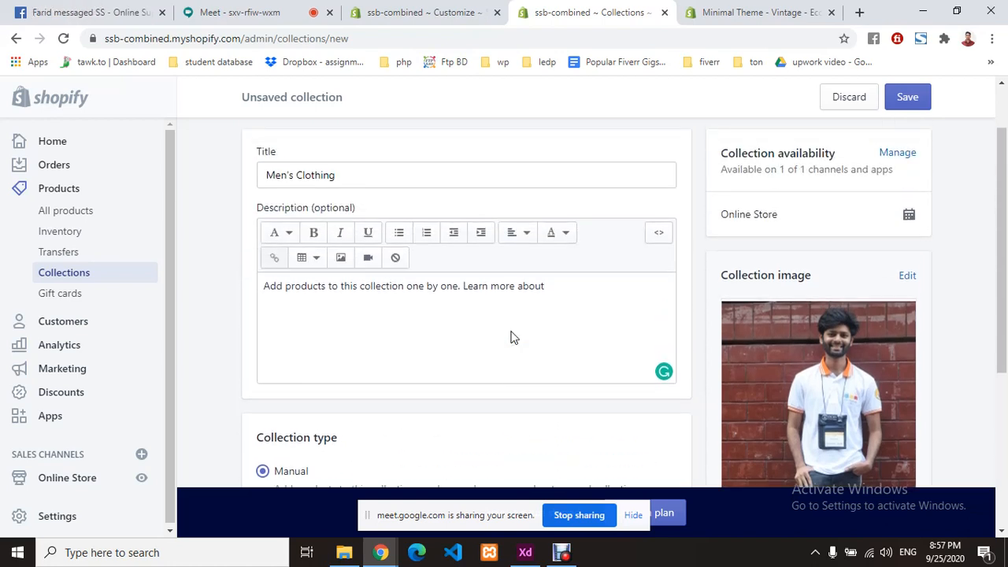
scroll(512, 337, down, 1)
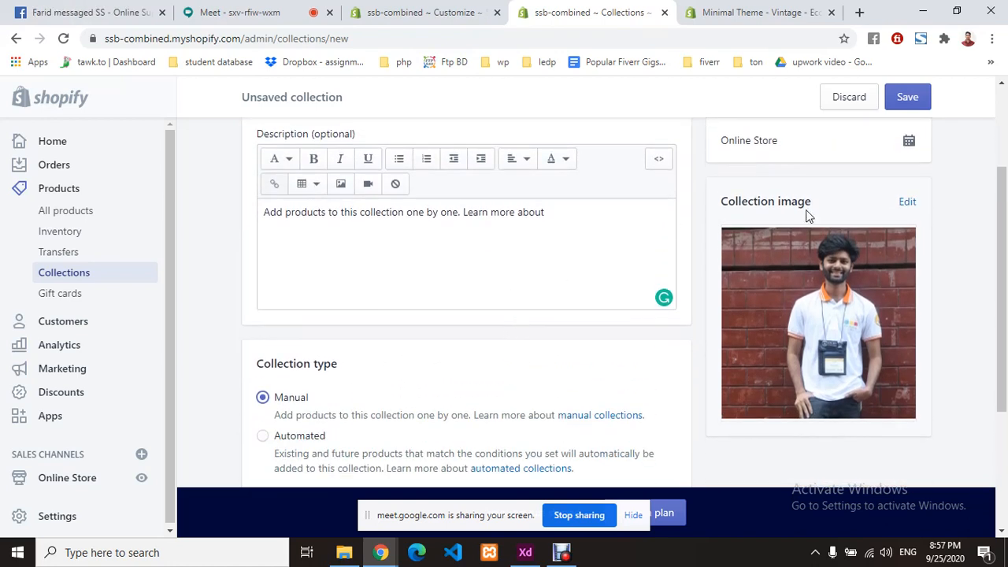
click(262, 436)
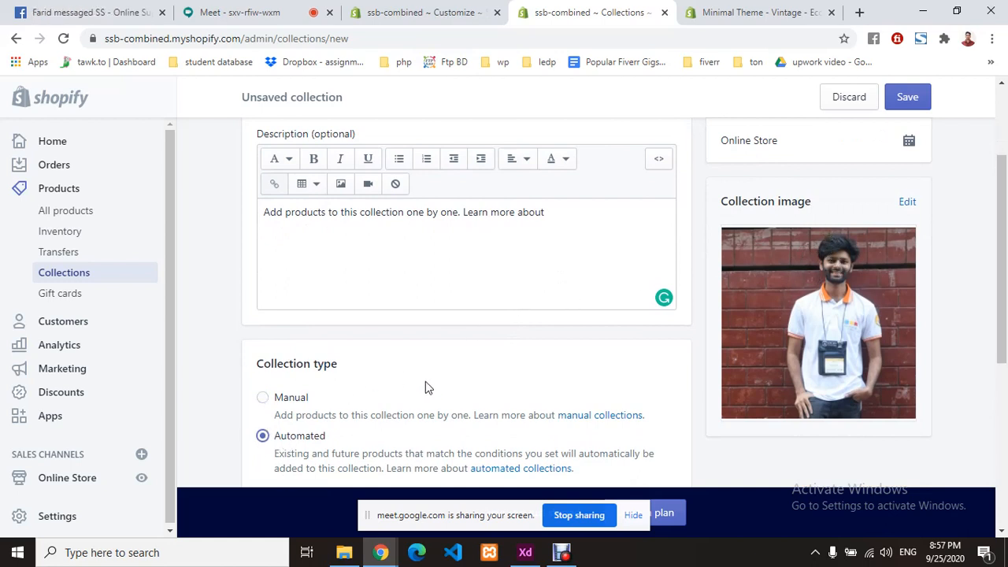
scroll(425, 386, up, 2)
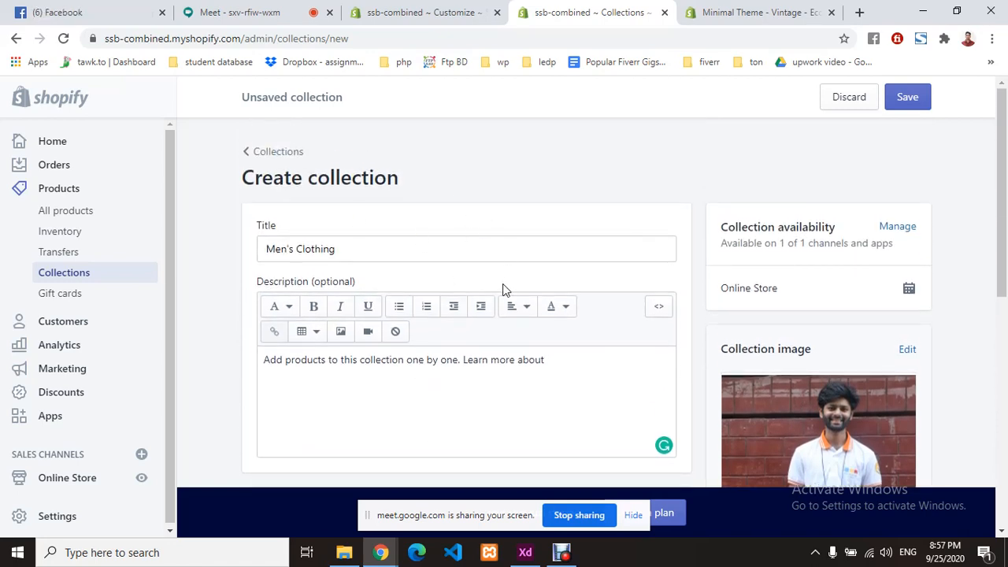
scroll(504, 290, down, 4)
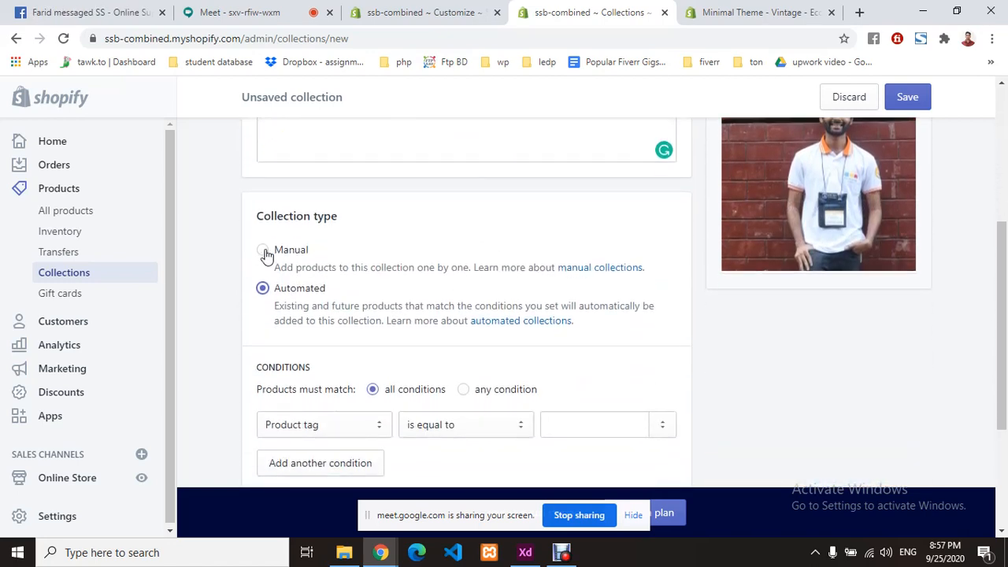
click(263, 250)
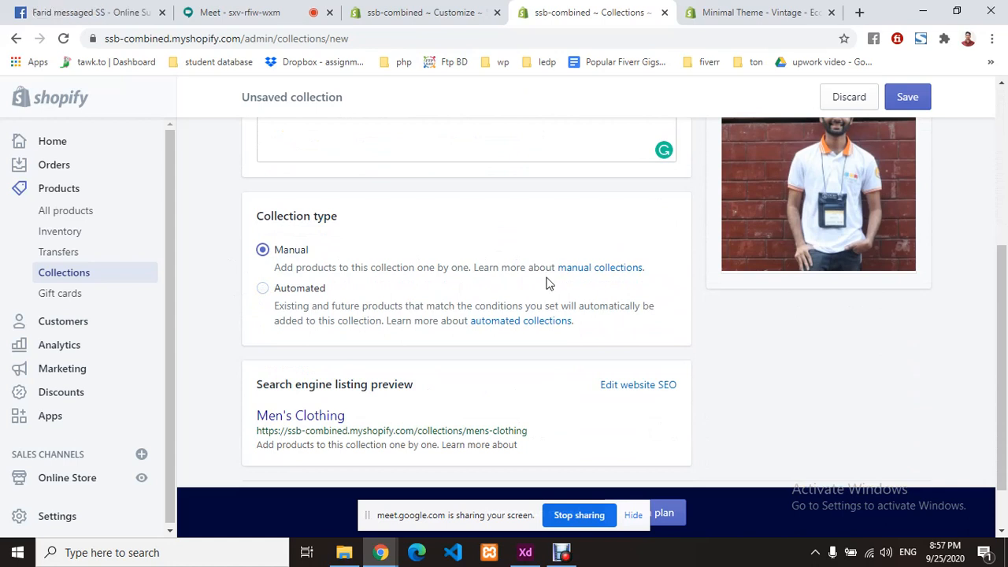
scroll(543, 285, down, 1)
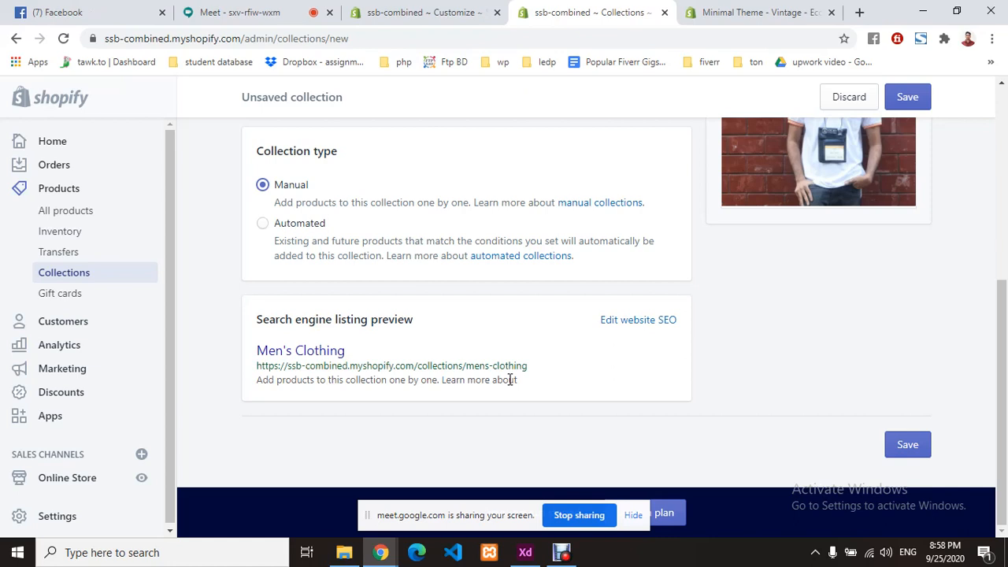
- Return to the Men's Clothing collection editor and review its search engine listing preview
scroll(510, 380, up, 1)
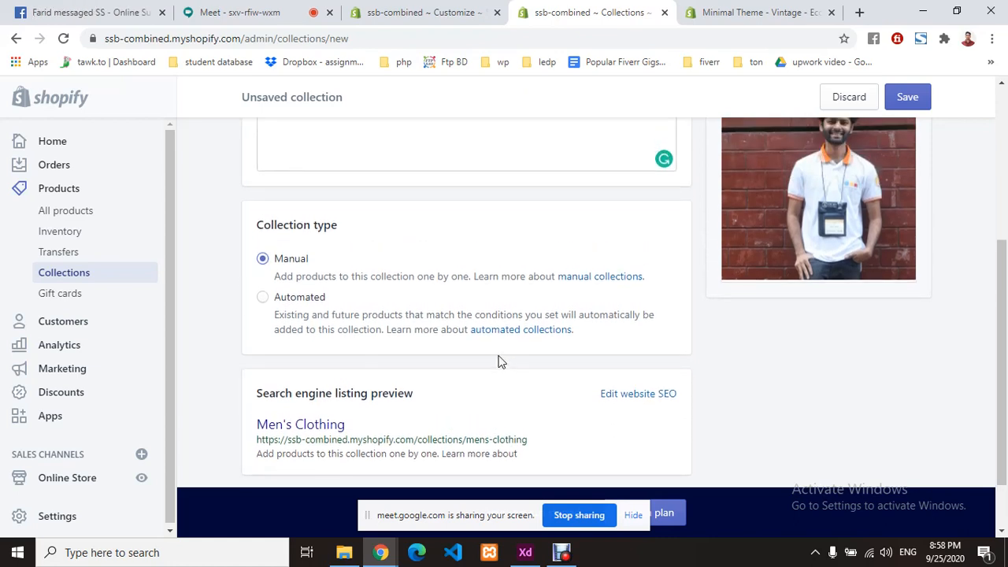
click(241, 12)
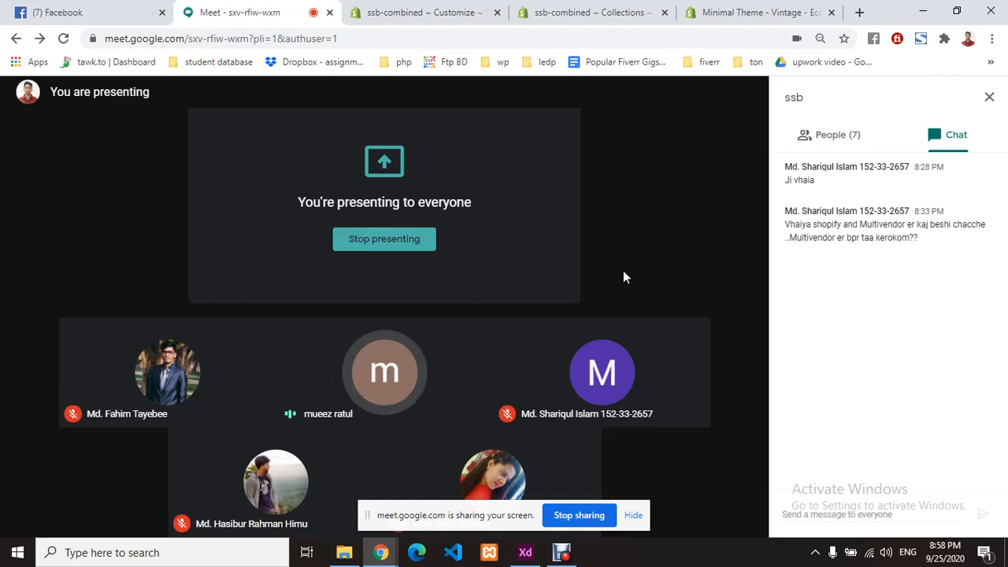
click(410, 12)
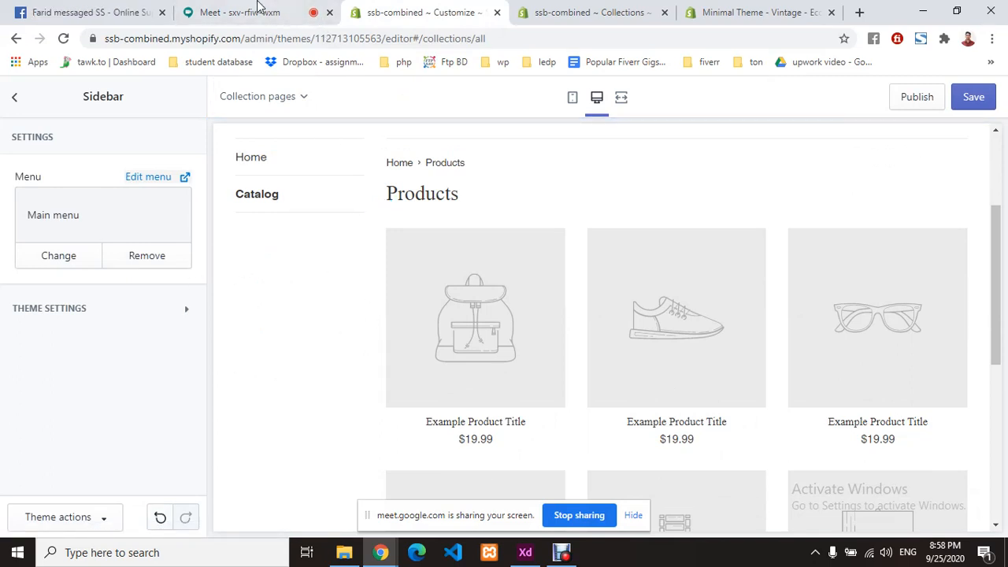
click(258, 8)
click(562, 11)
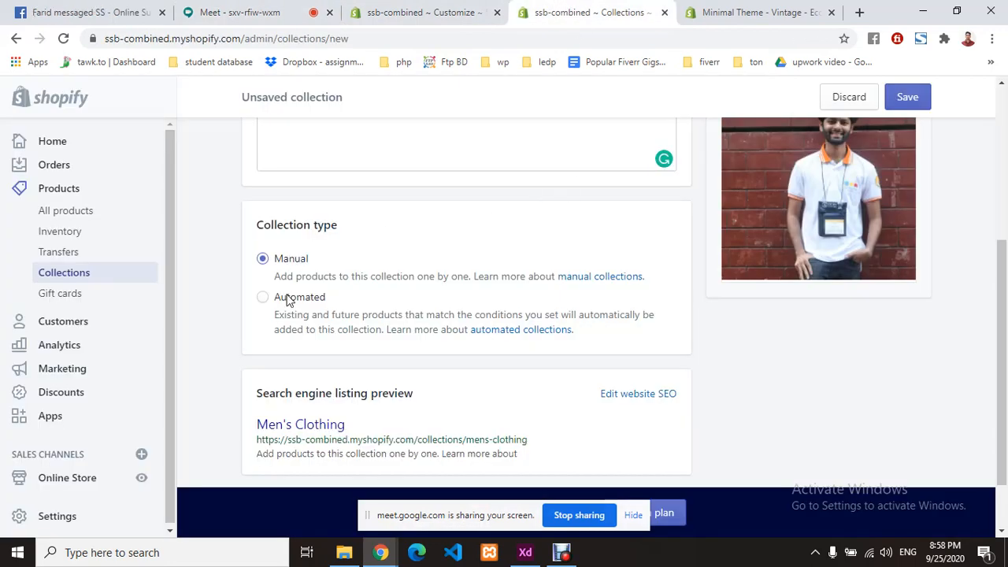
scroll(364, 309, down, 1)
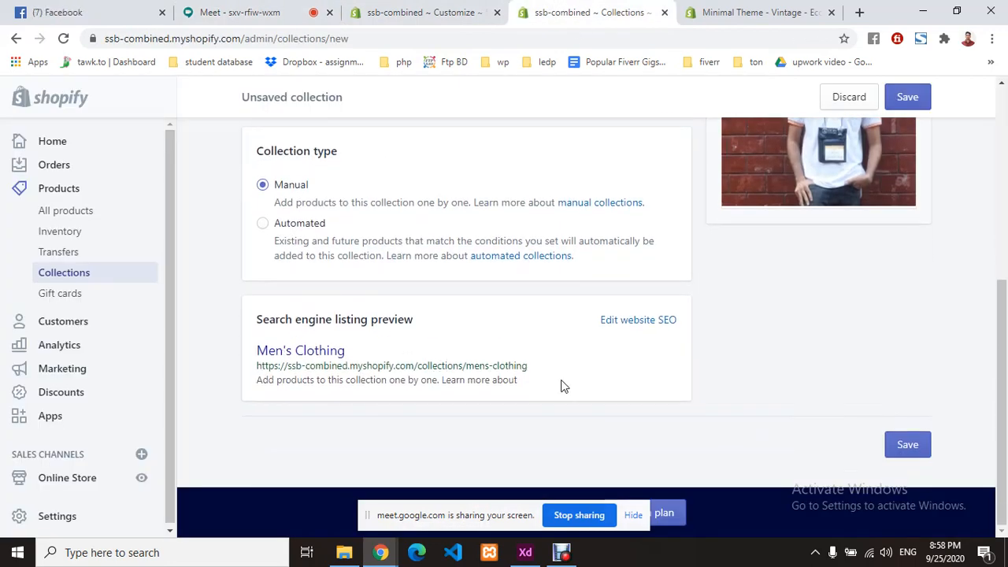
drag(526, 385, 240, 362)
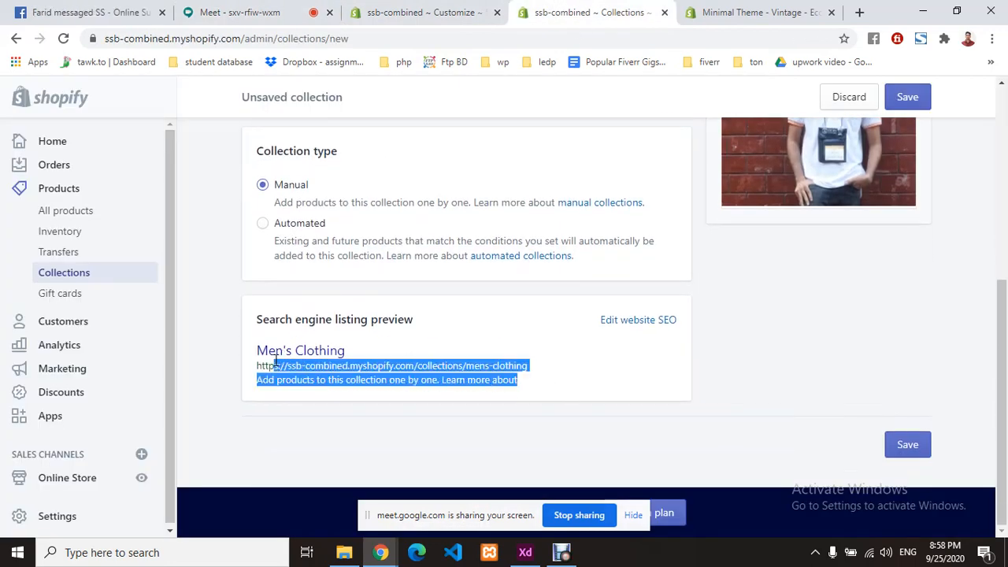
click(441, 317)
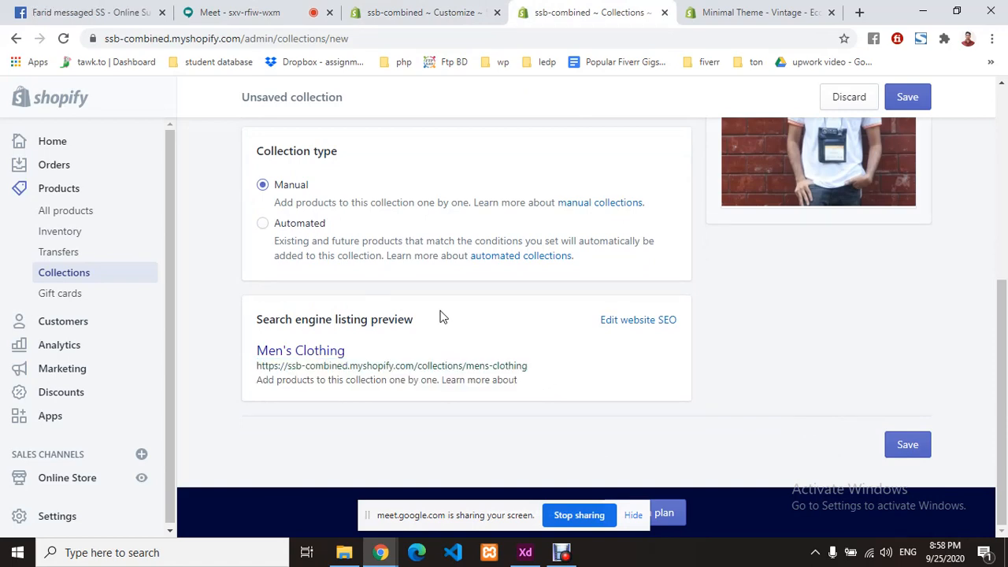
scroll(441, 317, up, 4)
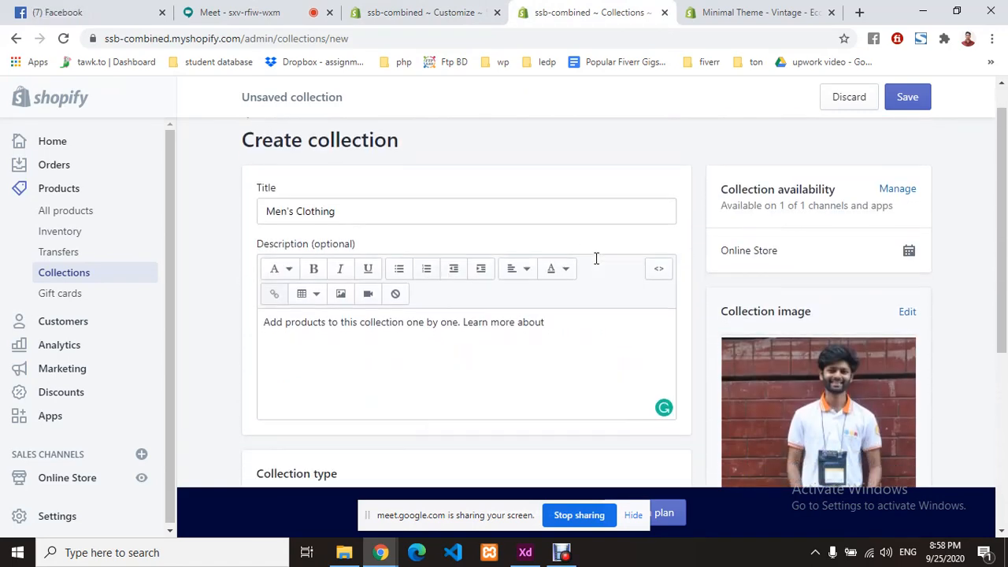
scroll(596, 258, down, 3)
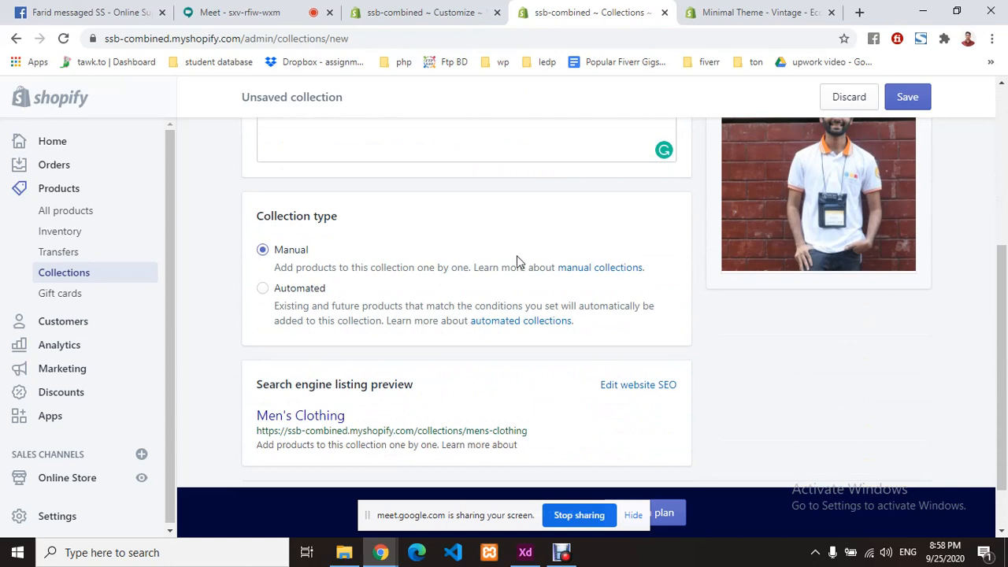
- Try automated Product tag conditions, then remove them and switch the collection back to Manual
click(263, 288)
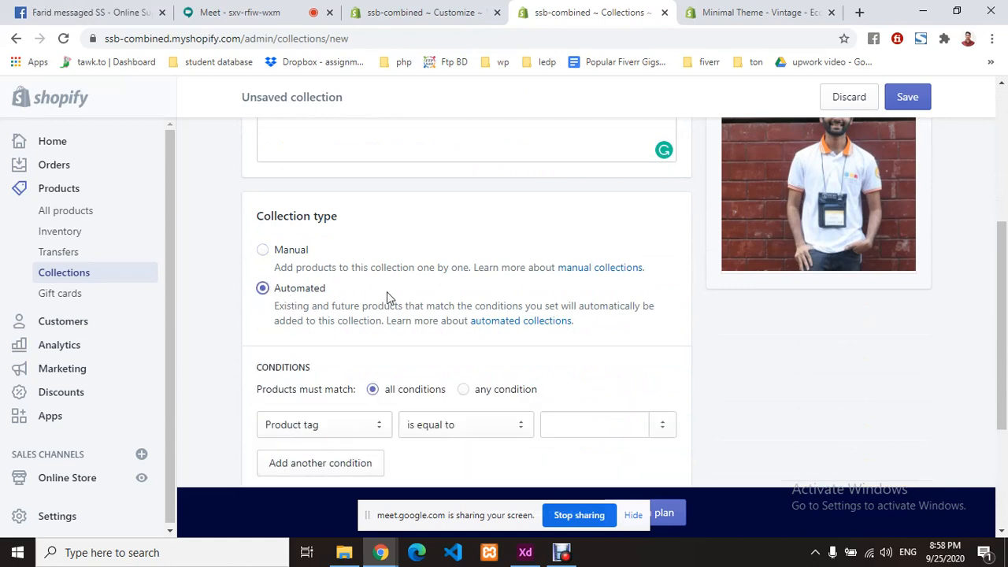
scroll(387, 293, down, 2)
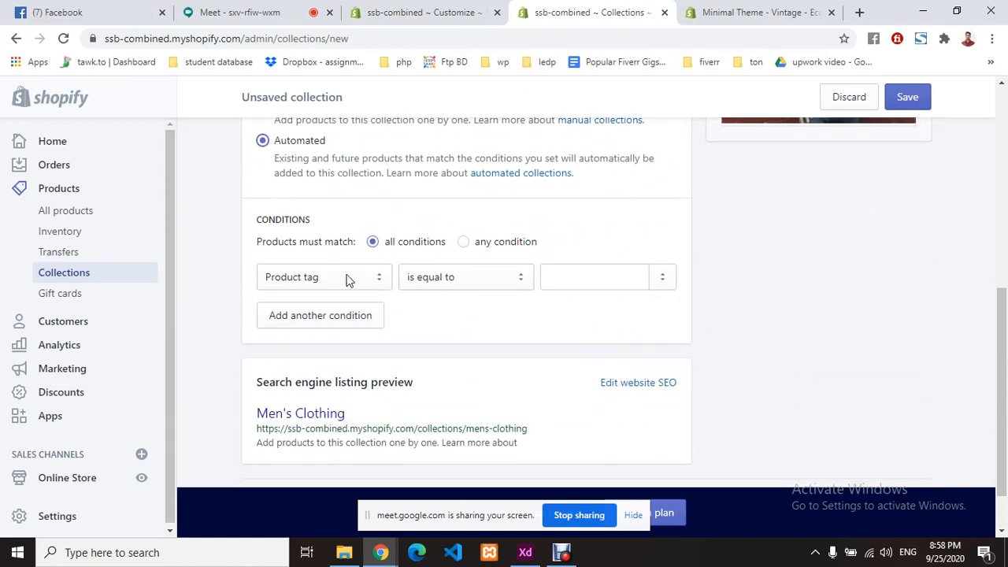
click(349, 281)
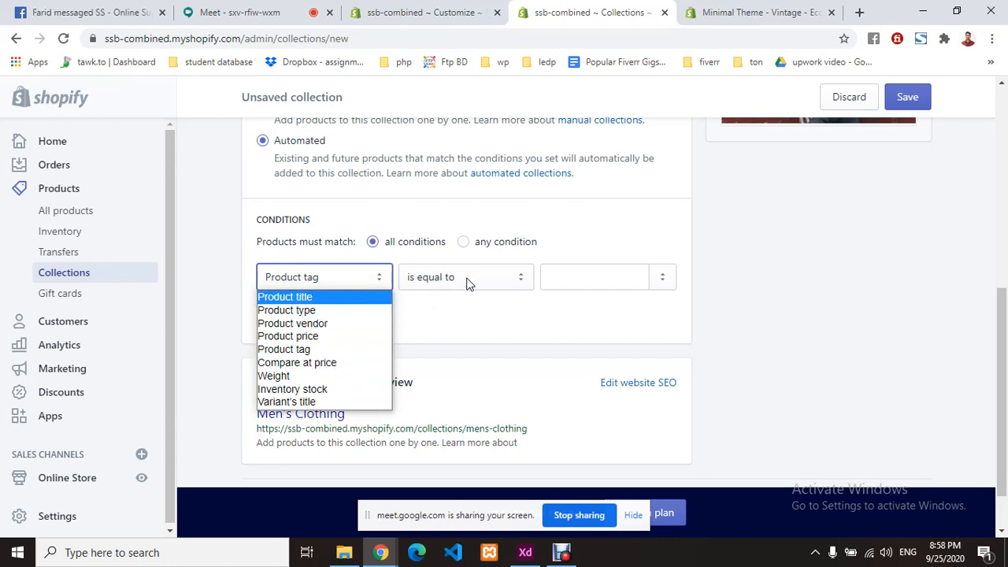
click(432, 309)
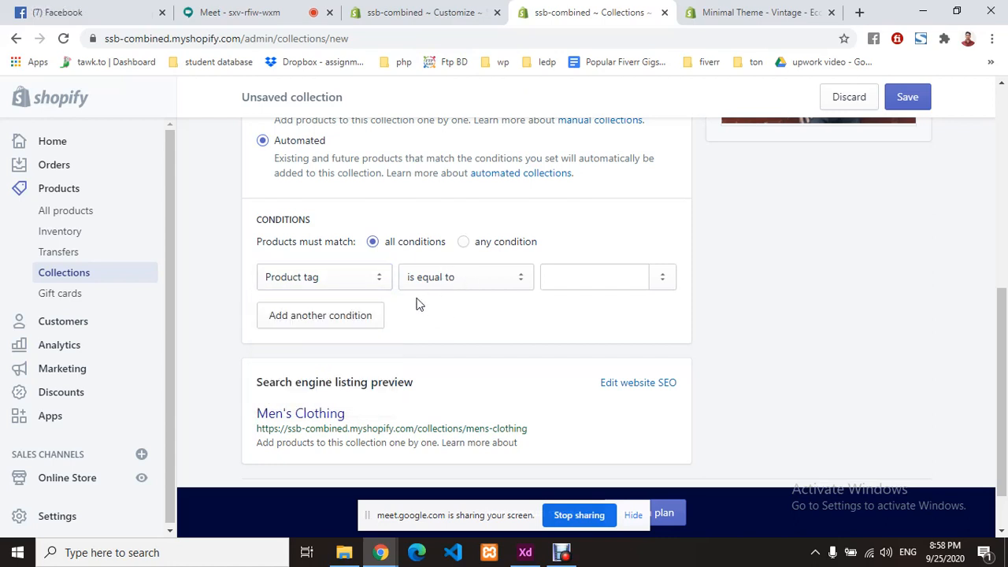
click(313, 283)
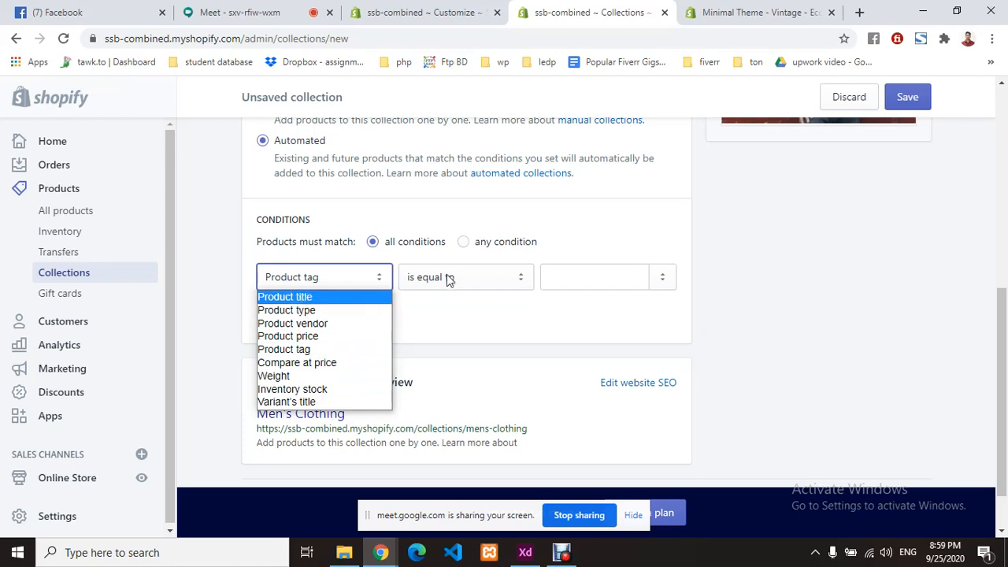
click(592, 275)
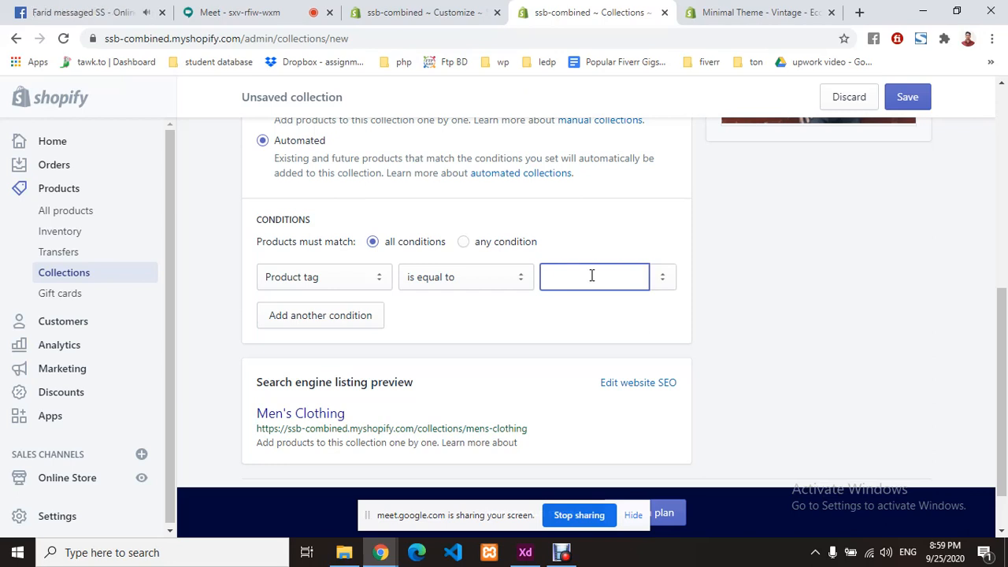
click(328, 316)
click(562, 315)
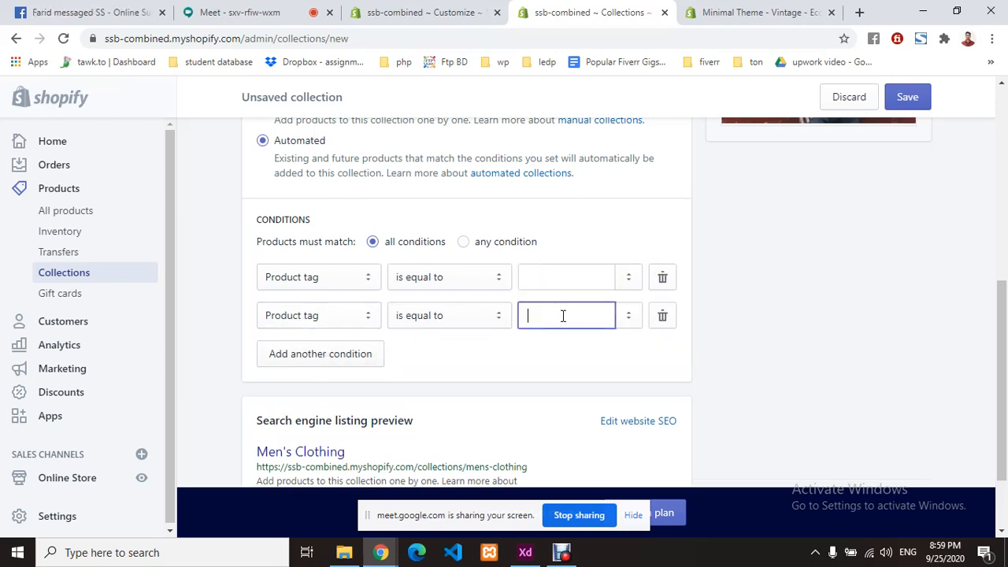
scroll(507, 333, up, 1)
scroll(507, 333, down, 1)
click(662, 315)
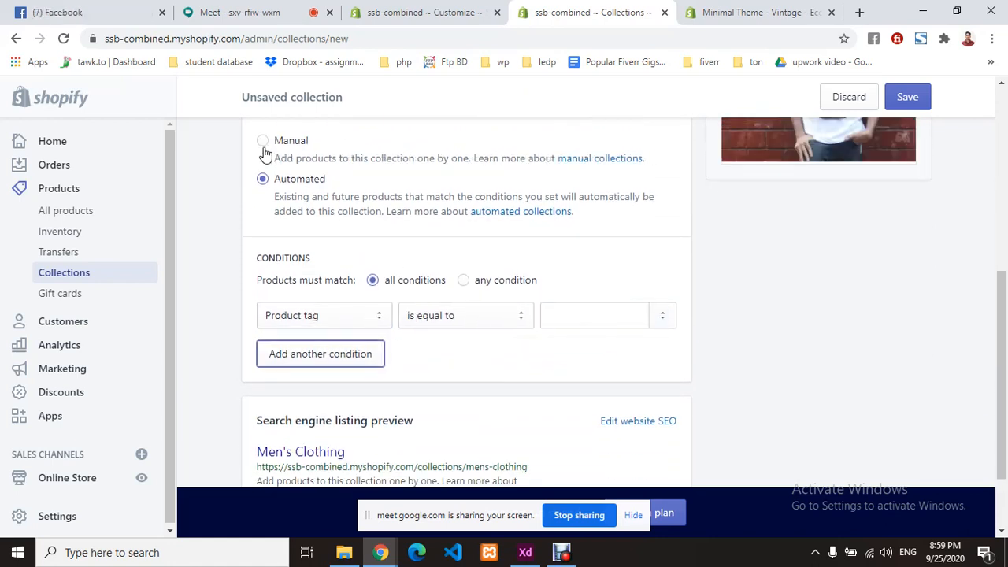
click(262, 140)
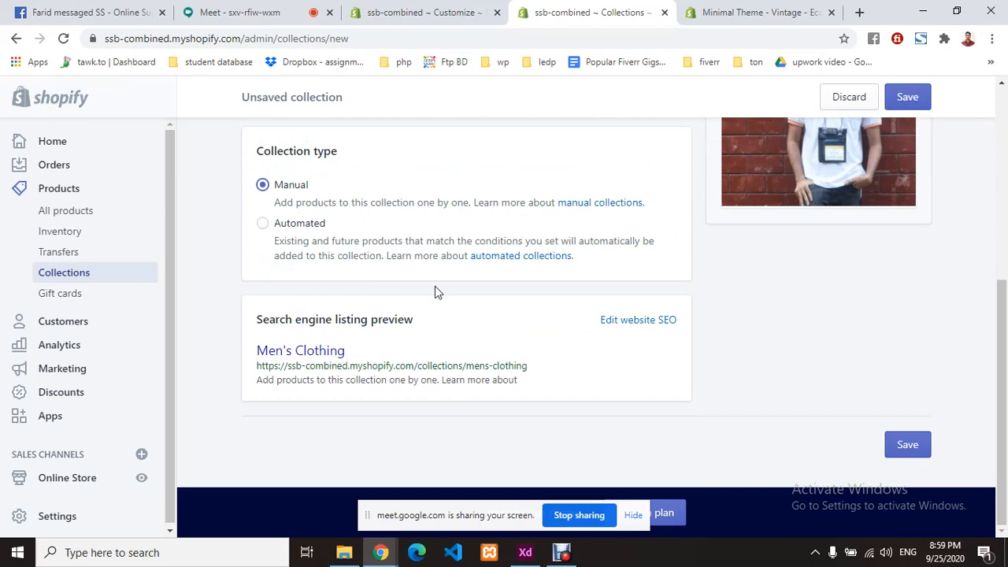
- Save the Men's Clothing collection and go back to the Collections list
scroll(438, 292, up, 5)
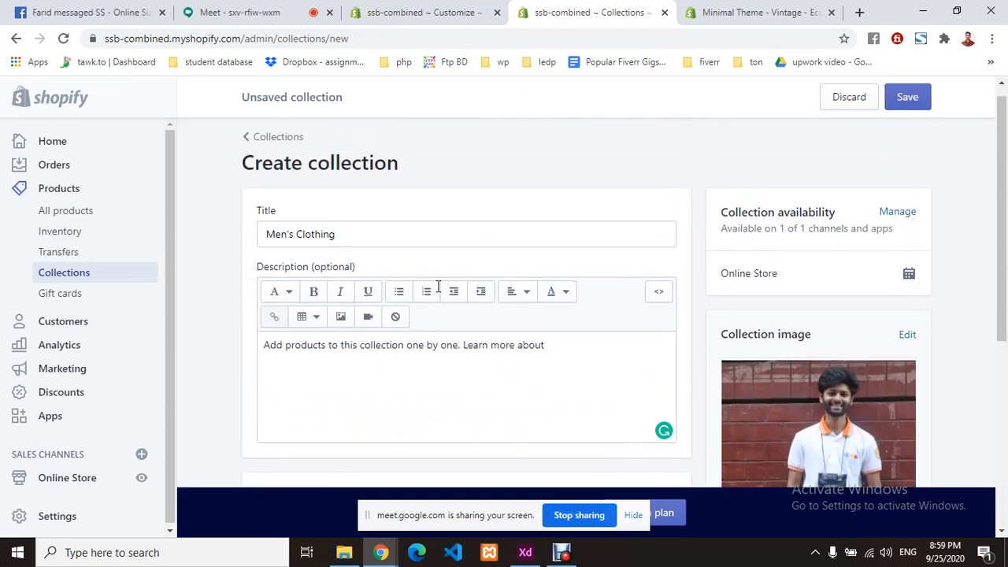
scroll(438, 286, up, 1)
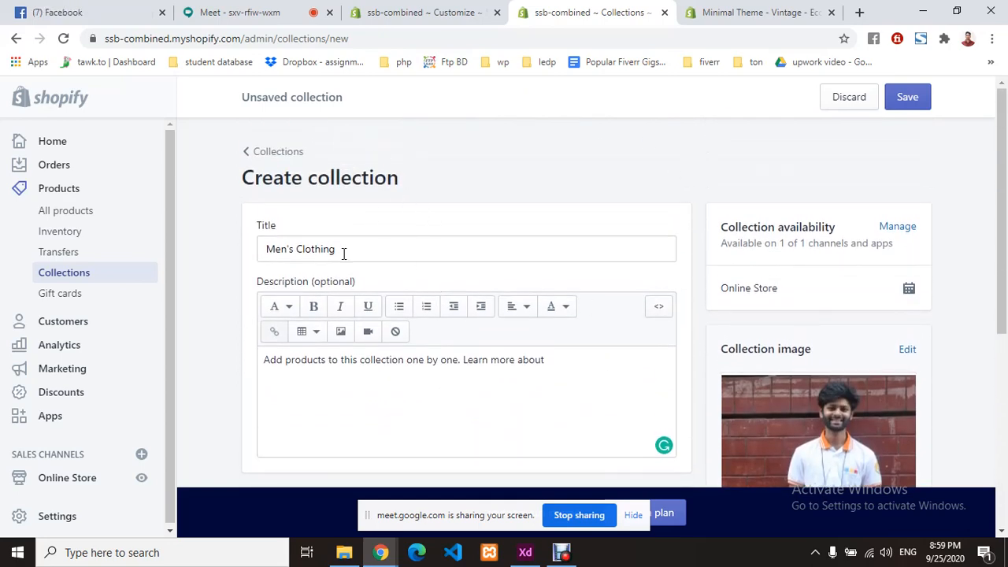
drag(343, 252, 259, 249)
click(227, 254)
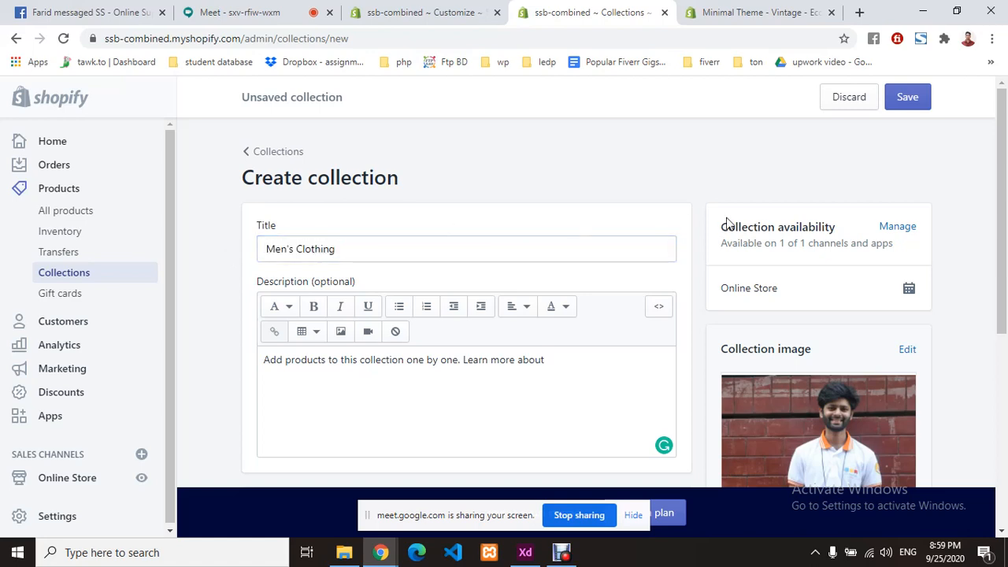
scroll(696, 249, down, 5)
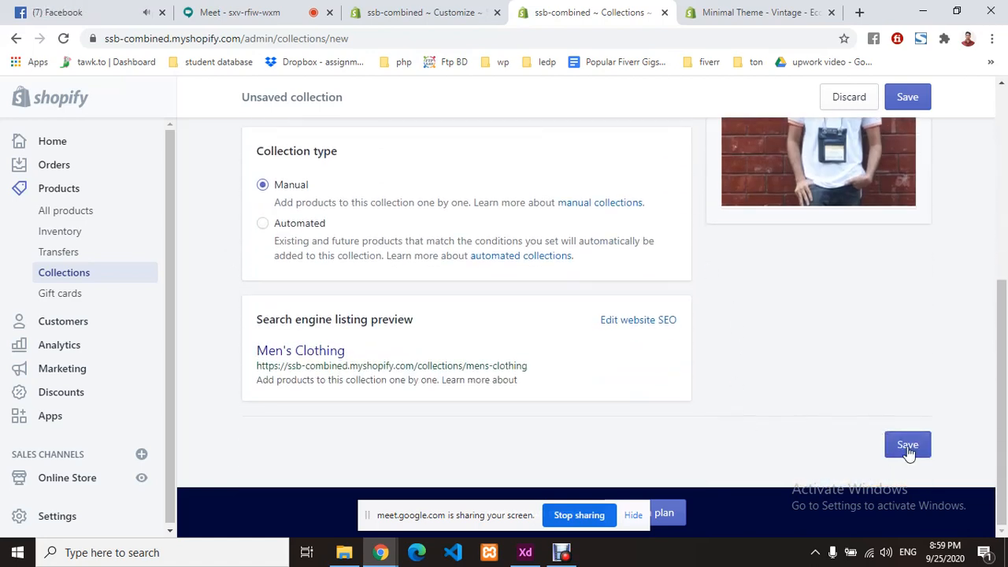
click(907, 444)
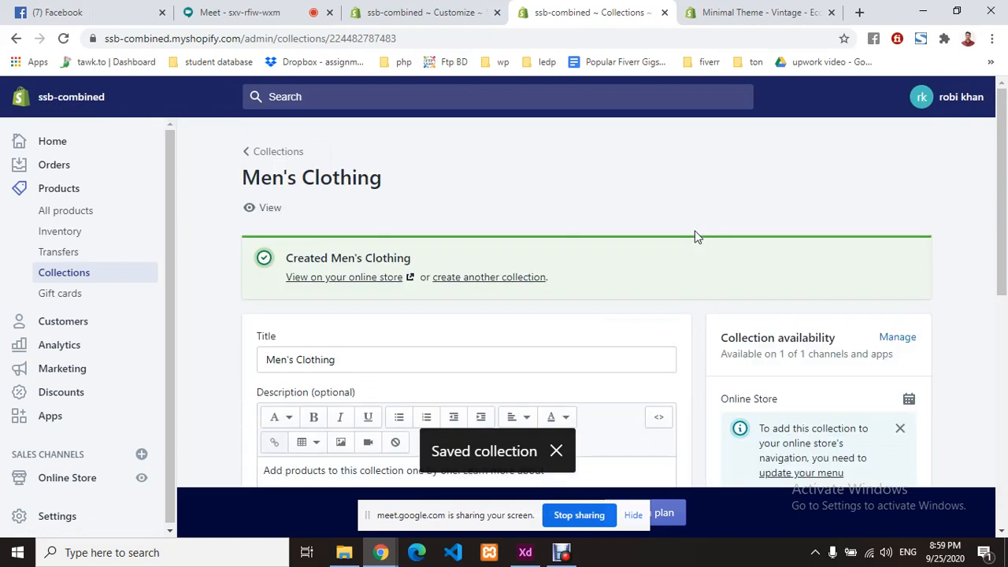
scroll(655, 261, down, 2)
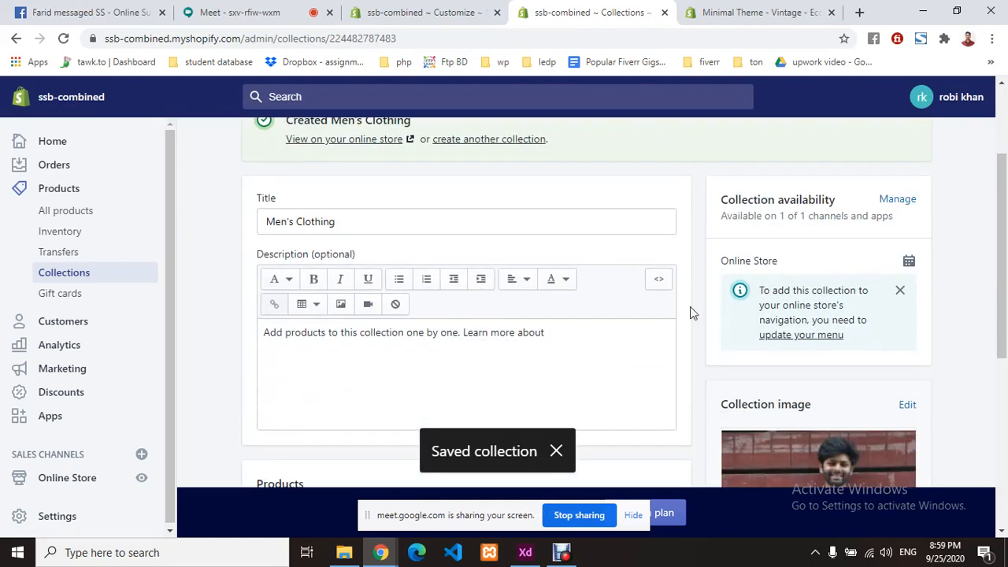
click(76, 279)
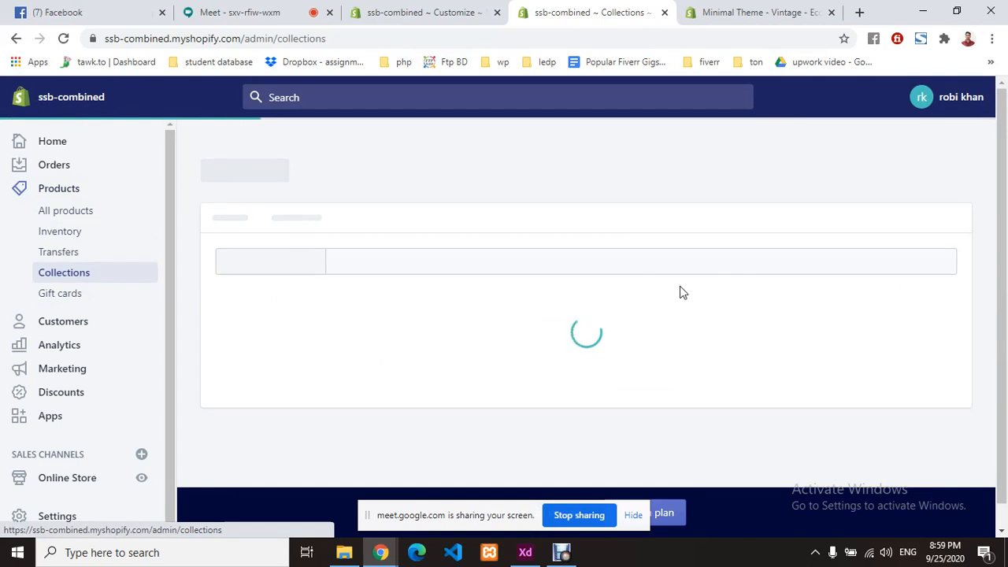
scroll(402, 292, down, 2)
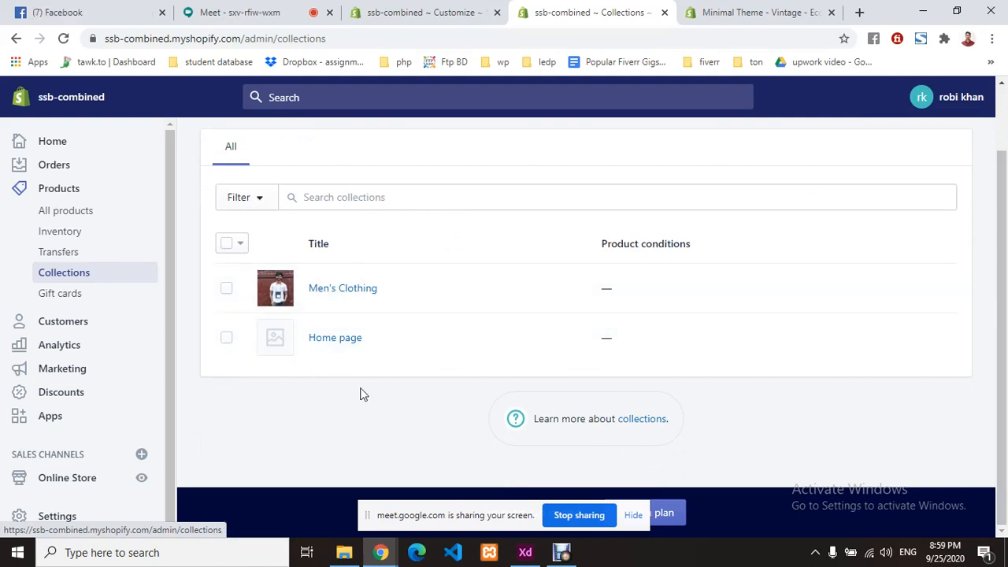
click(70, 217)
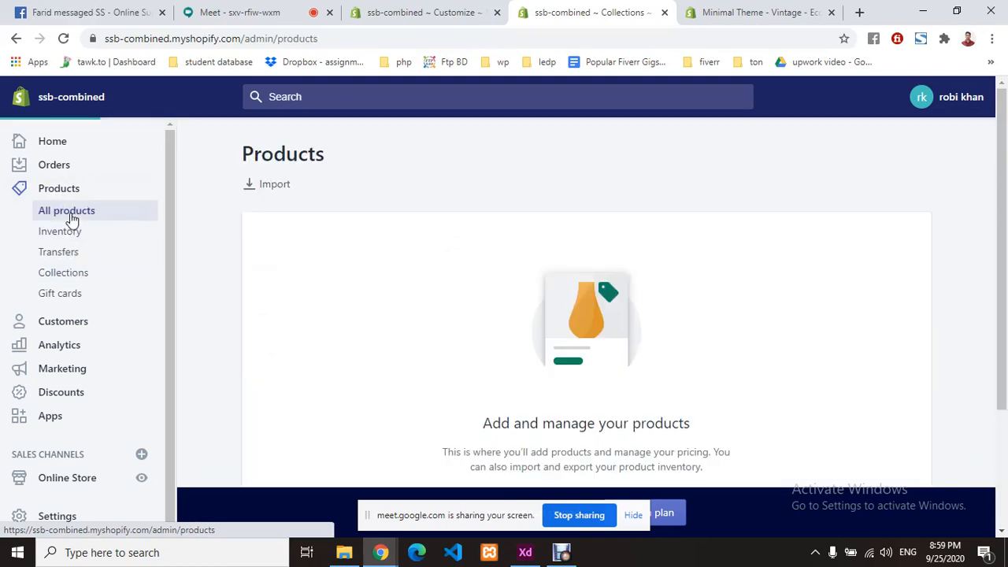
scroll(637, 236, down, 2)
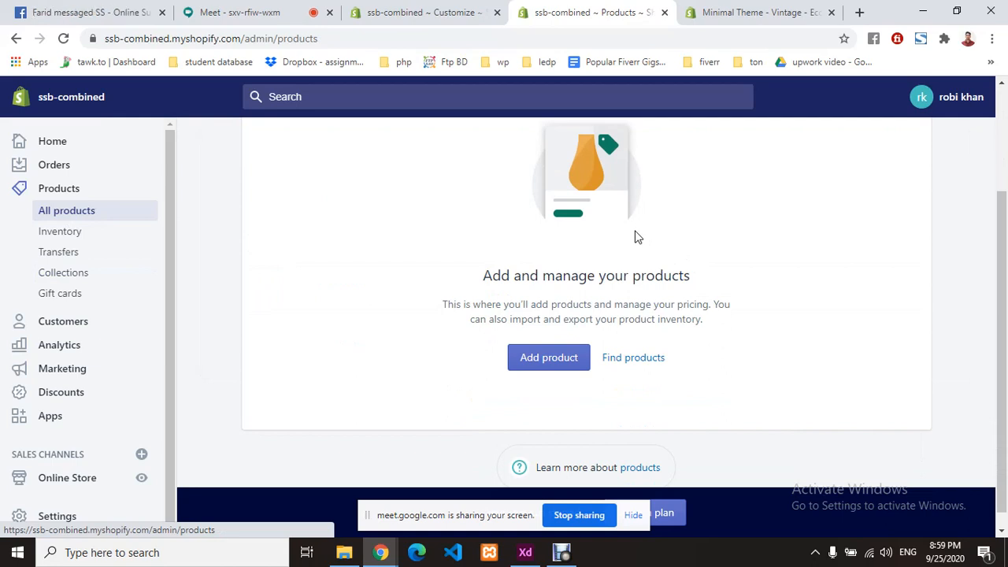
click(538, 360)
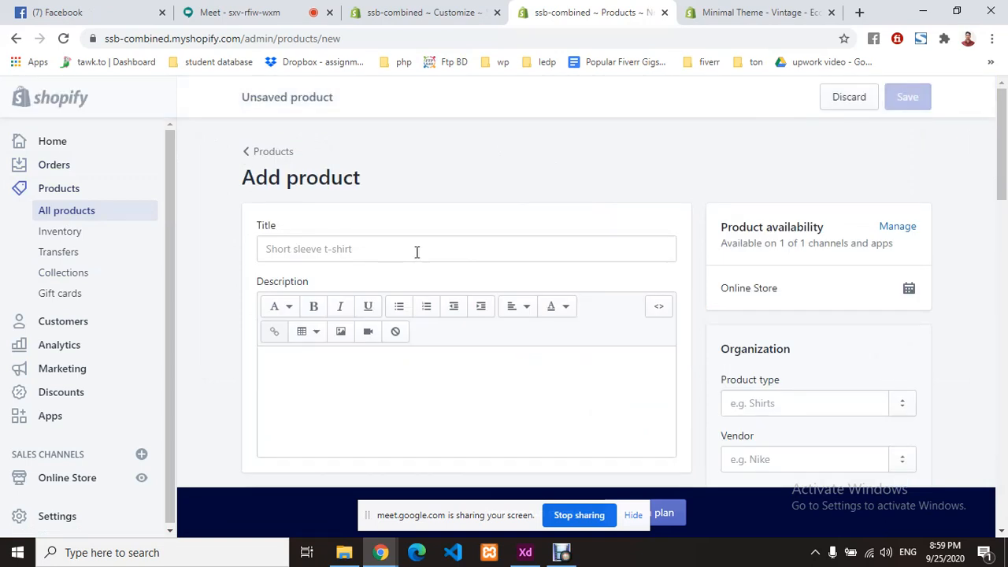
click(416, 252)
text(T)
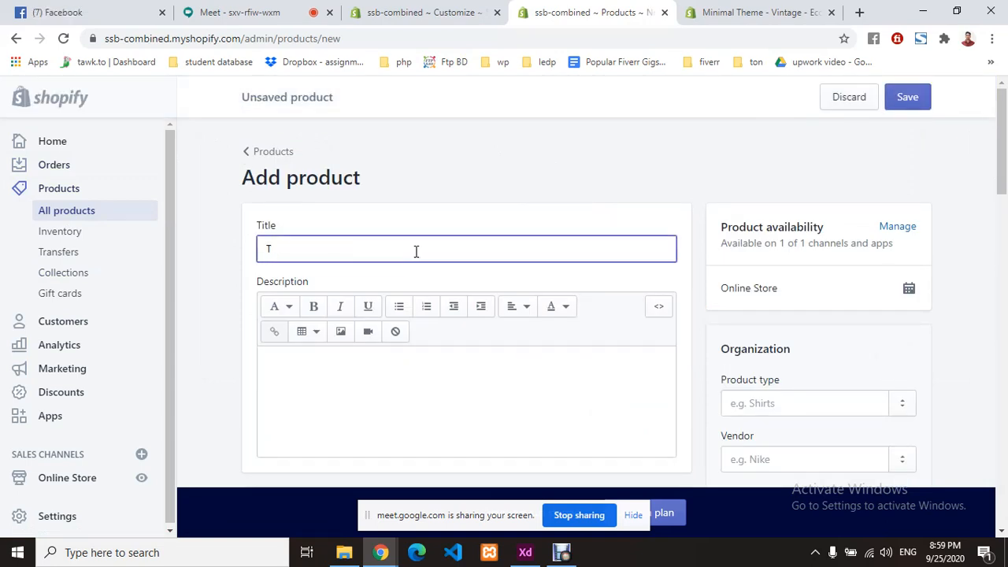
text(-shirt)
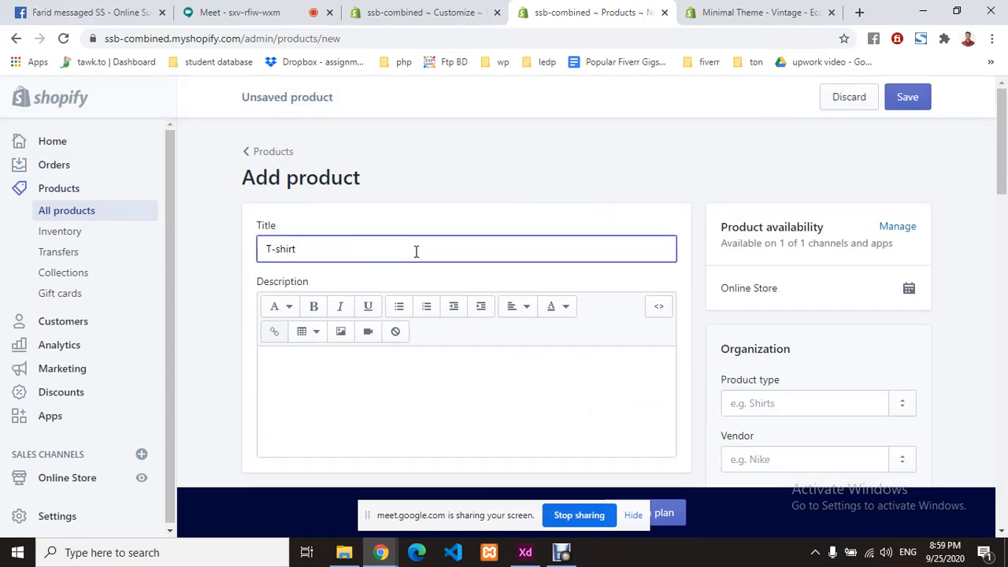
scroll(354, 322, down, 2)
click(332, 235)
text(Add products to this collection one by one. Learn more about)
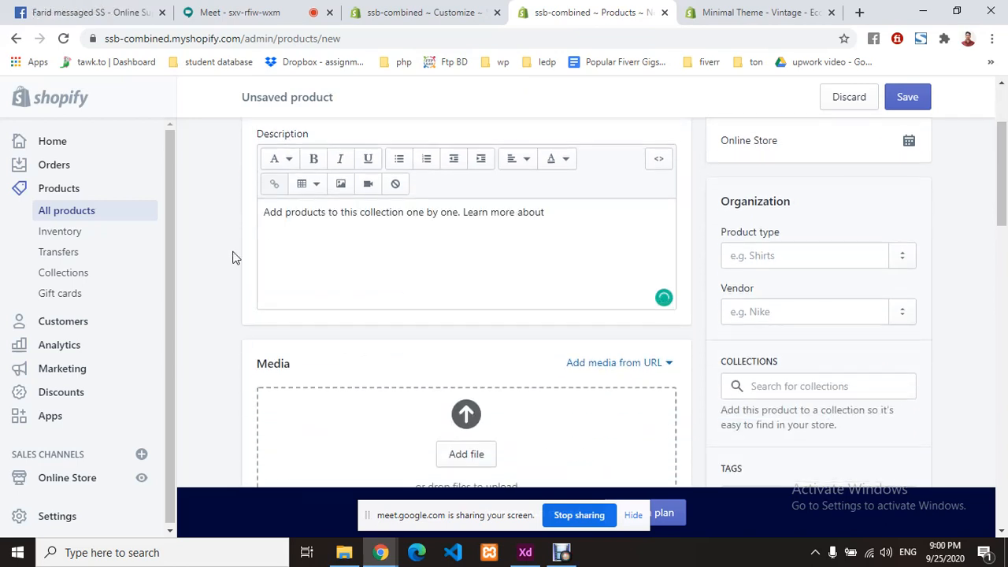
scroll(356, 278, down, 1)
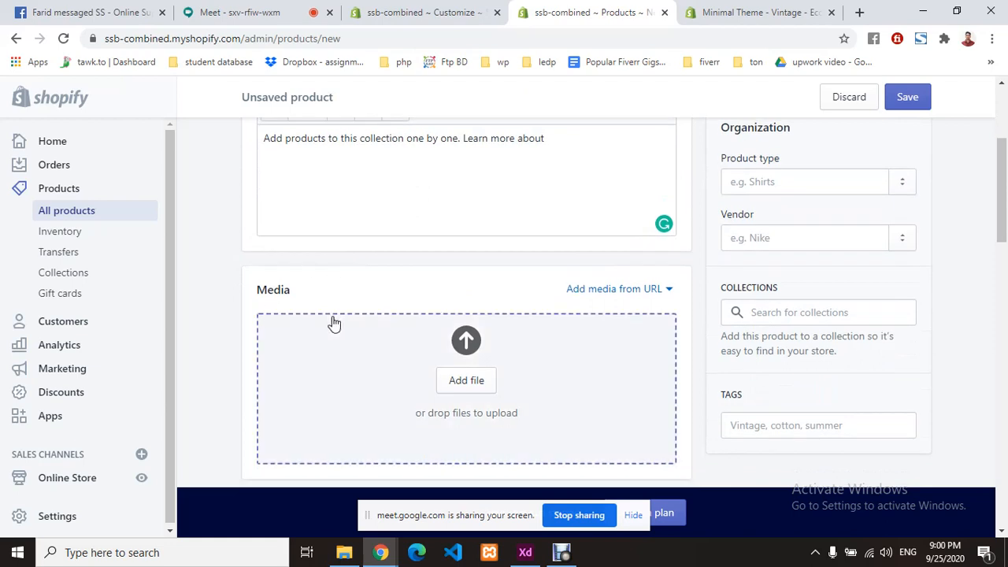
scroll(488, 368, down, 2)
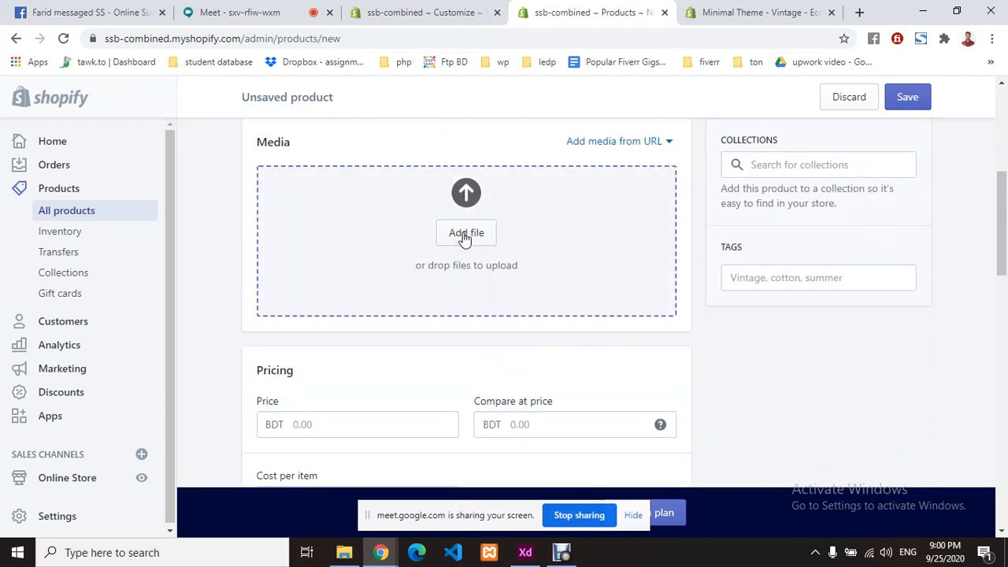
- Try uploading two Downloads photos and dismiss both 'exceeds 20 megapixels' errors
click(465, 234)
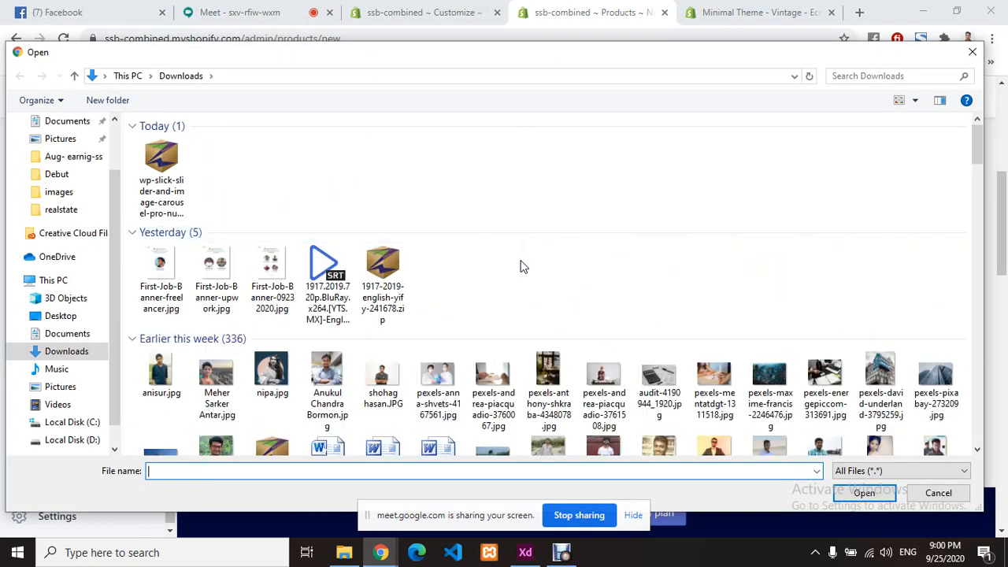
scroll(520, 266, down, 3)
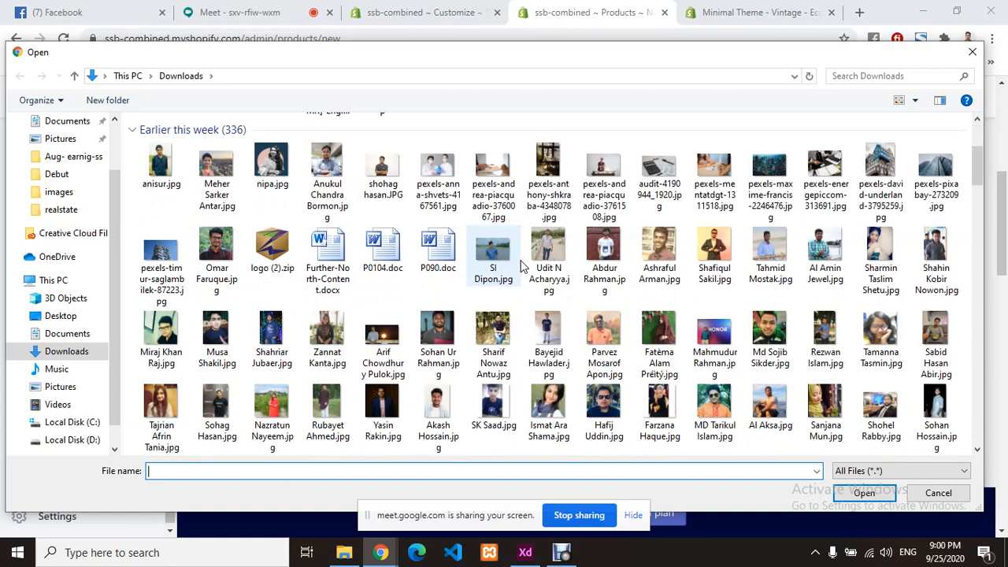
click(439, 172)
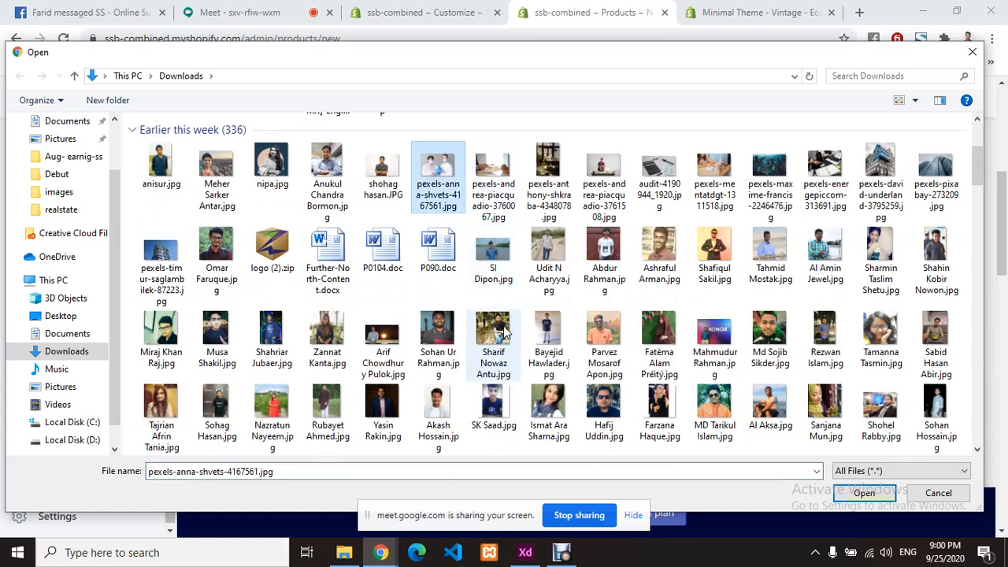
click(866, 494)
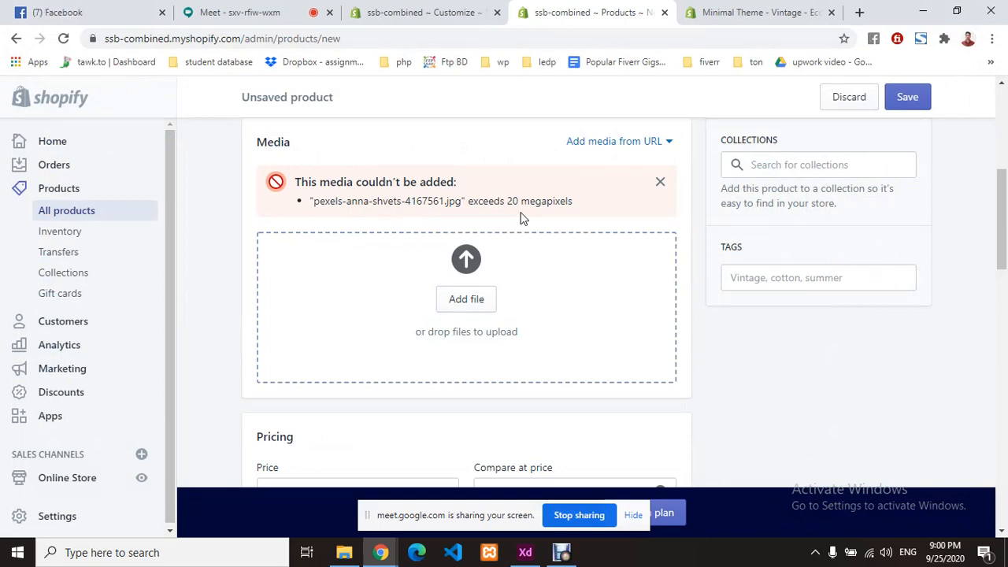
click(660, 182)
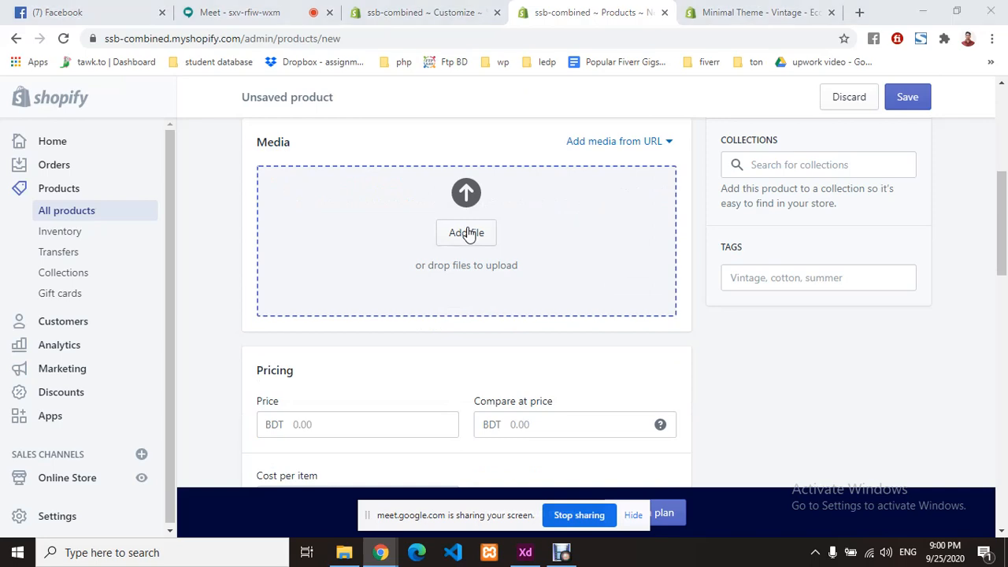
click(468, 233)
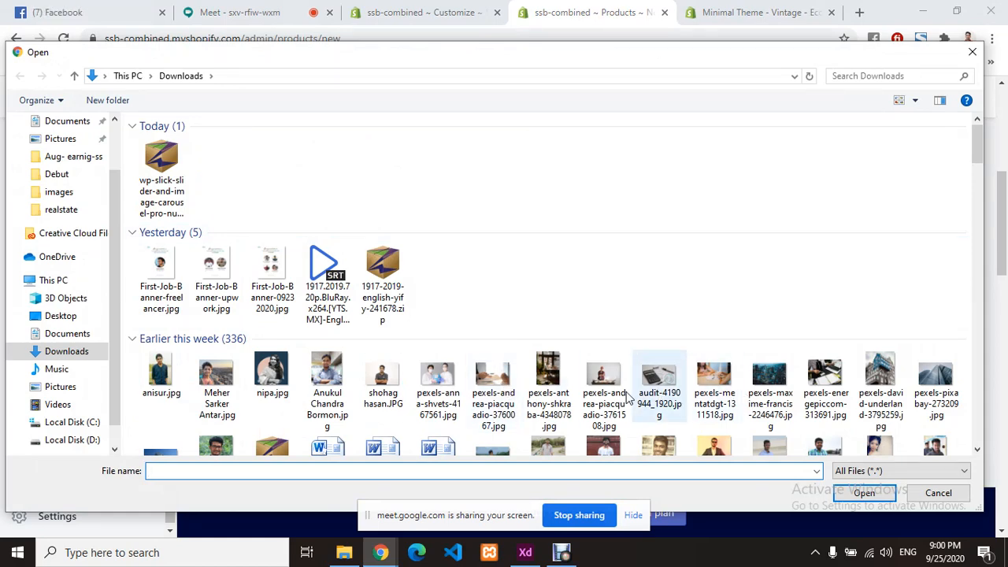
click(713, 387)
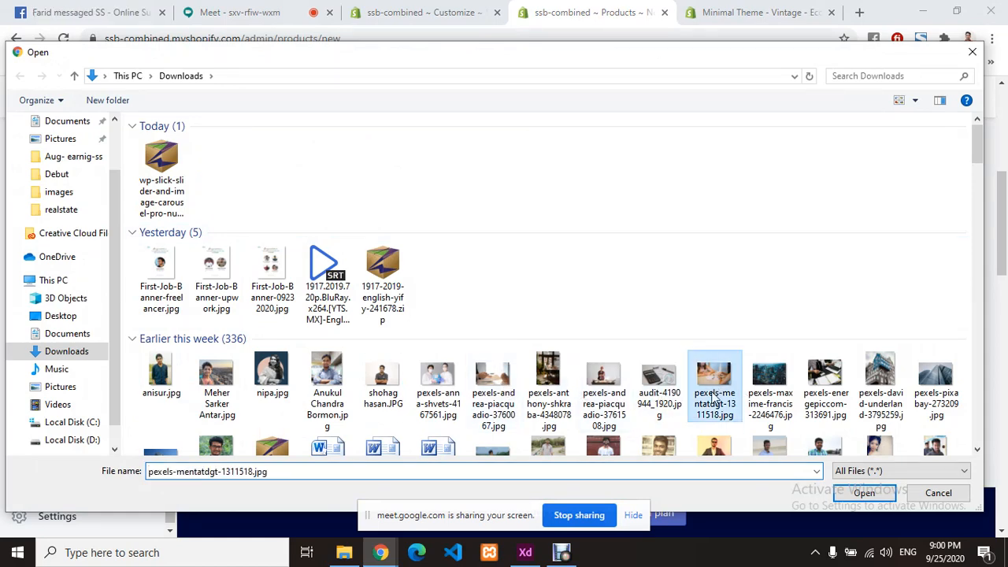
double_click(711, 392)
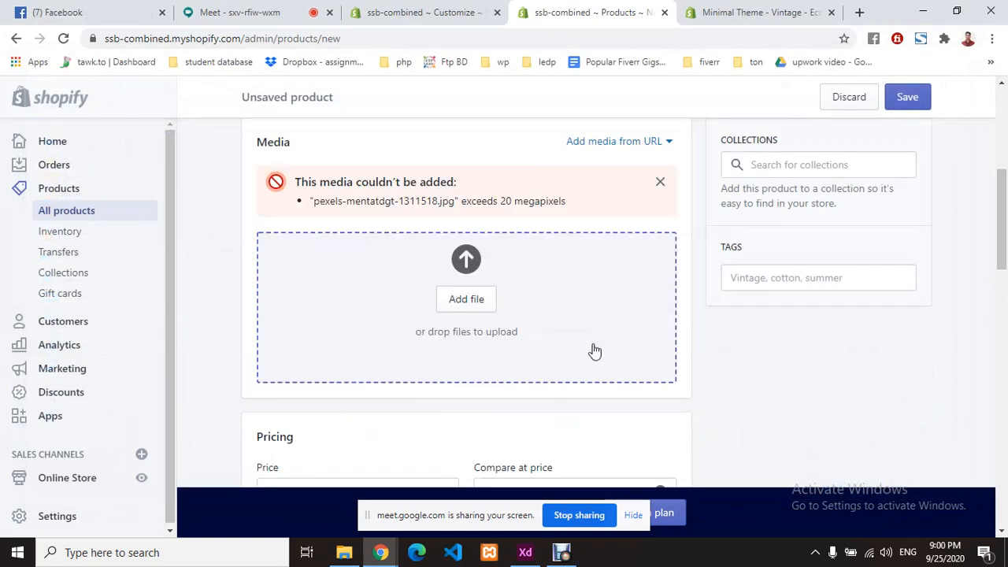
click(660, 183)
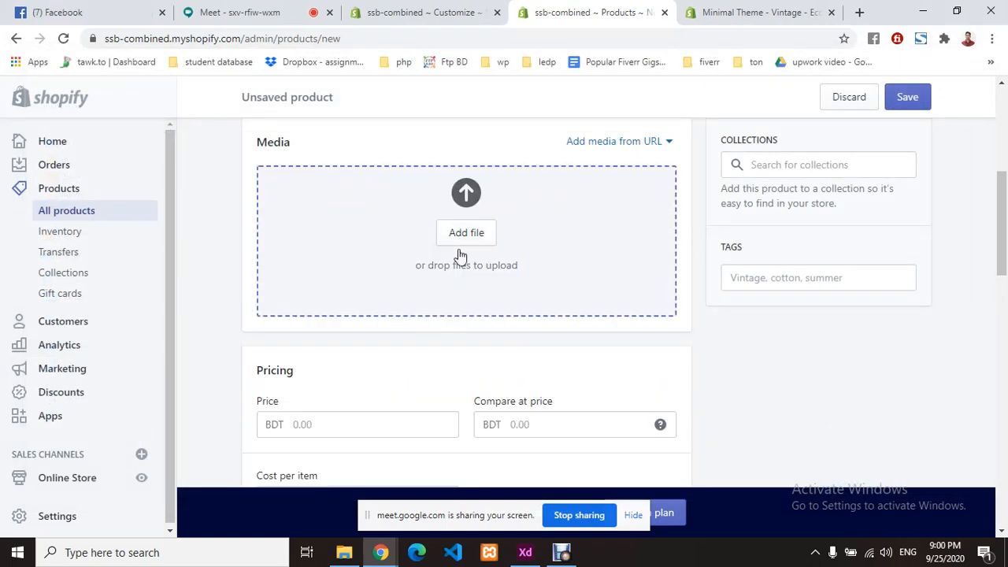
- Upload two smaller portrait JPGs of a person in a white T-shirt as product media
click(467, 266)
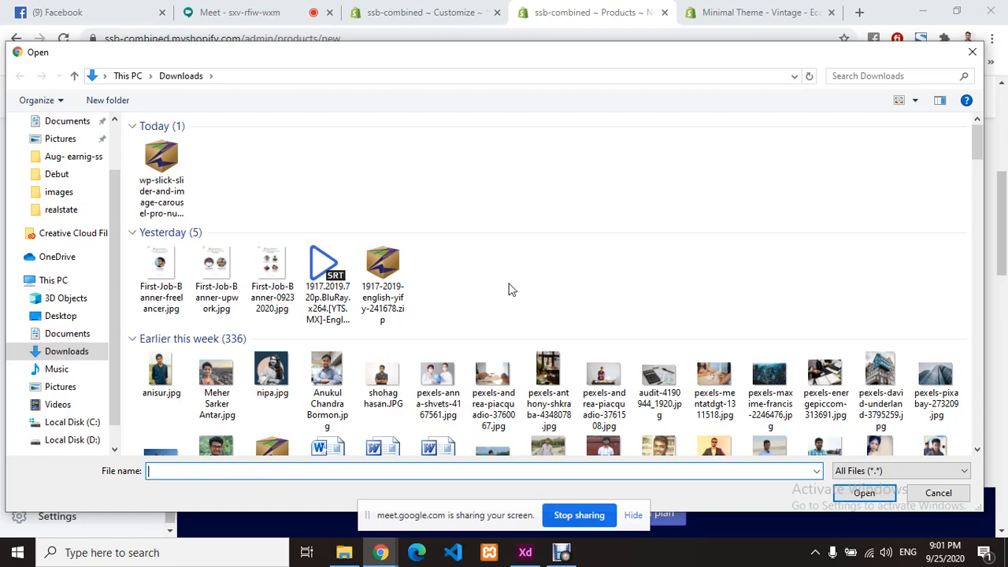
scroll(509, 289, down, 3)
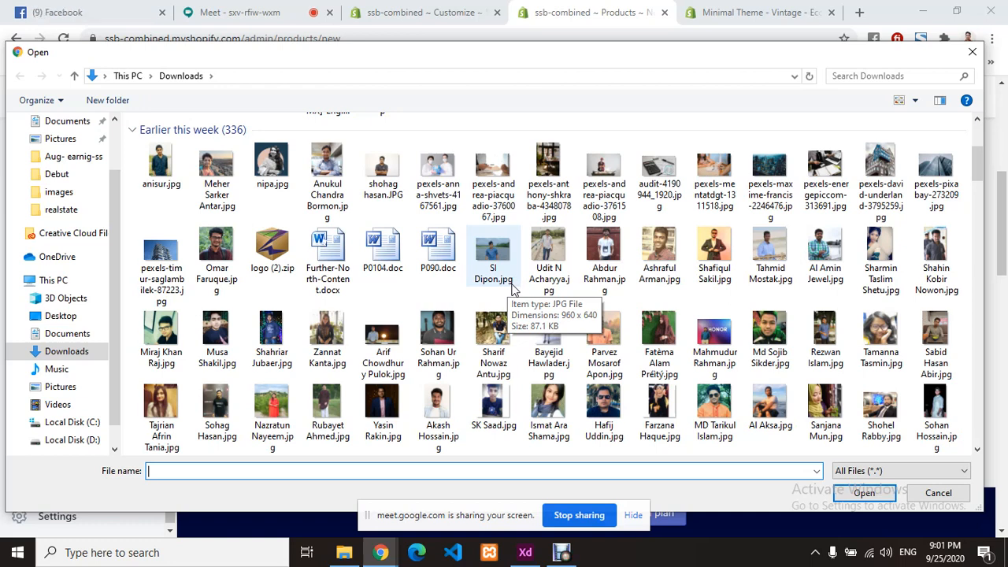
click(604, 256)
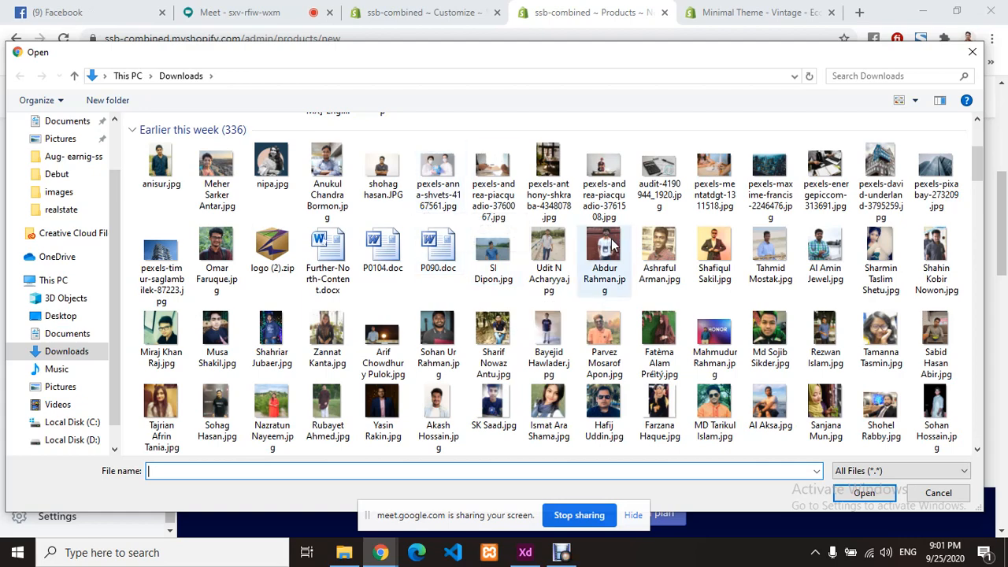
click(852, 496)
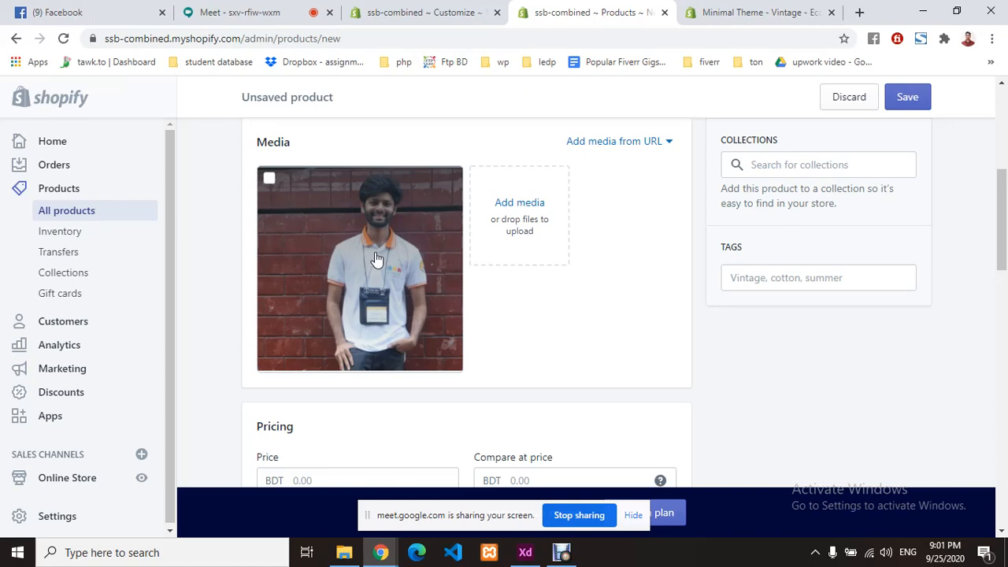
click(517, 206)
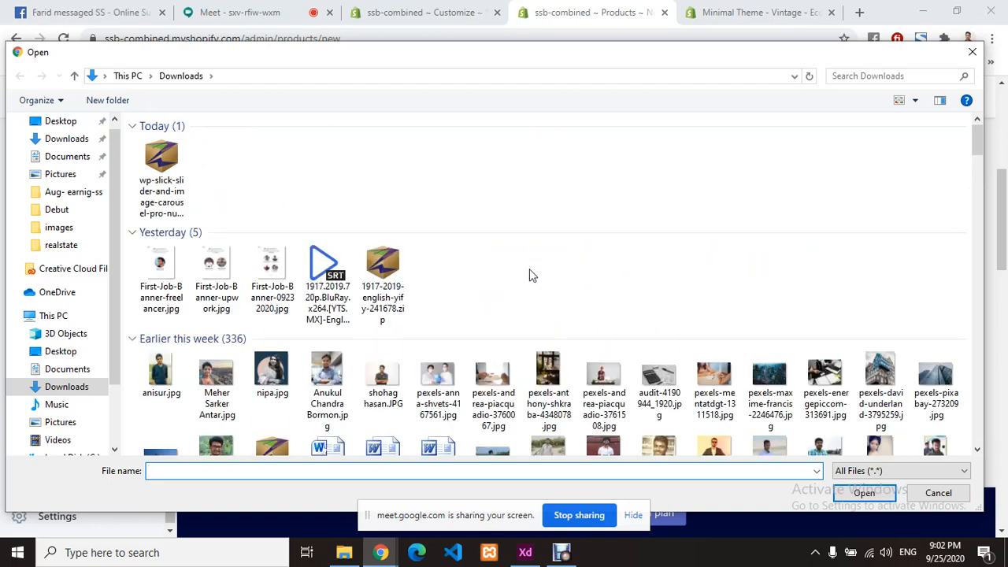
scroll(623, 296, down, 3)
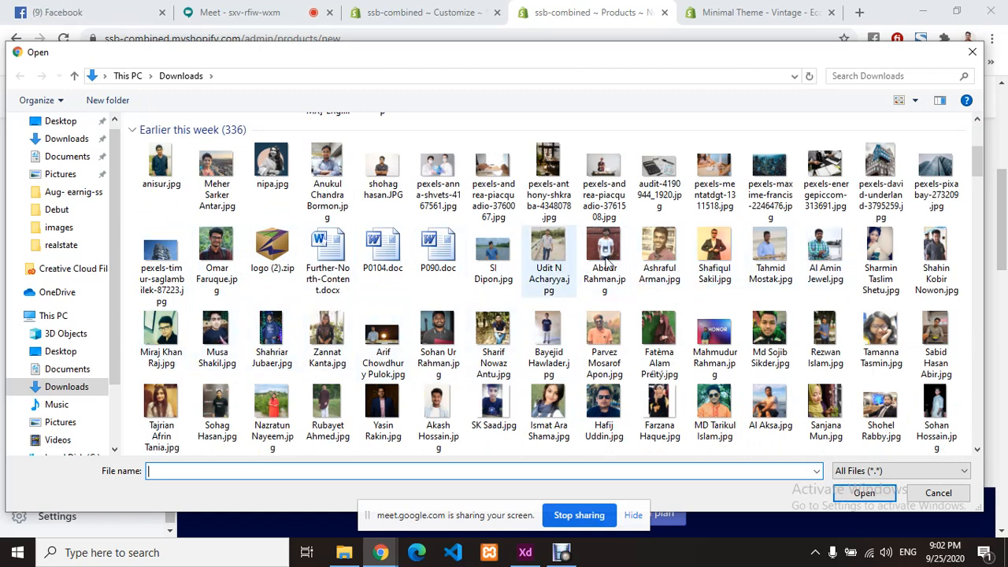
click(706, 250)
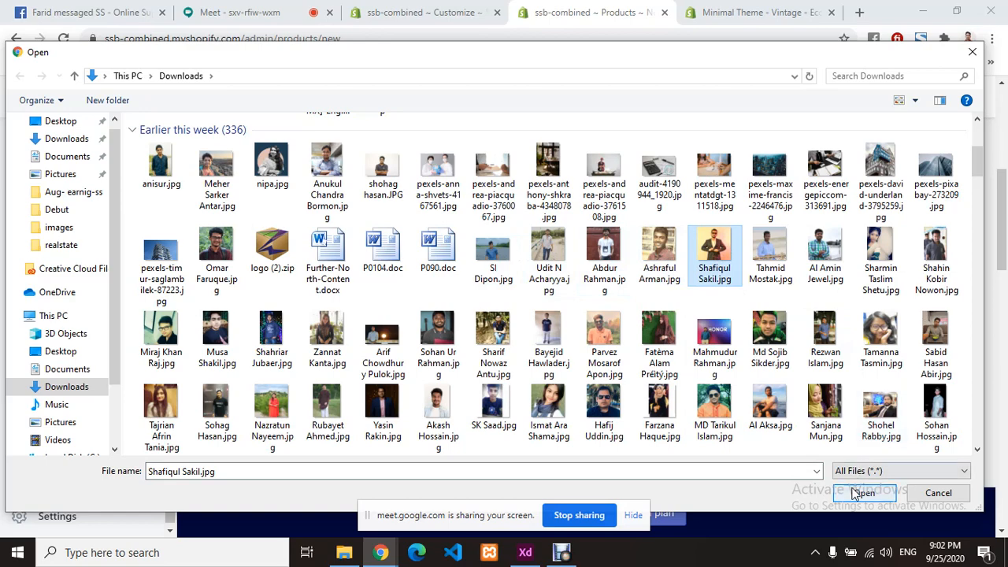
click(861, 493)
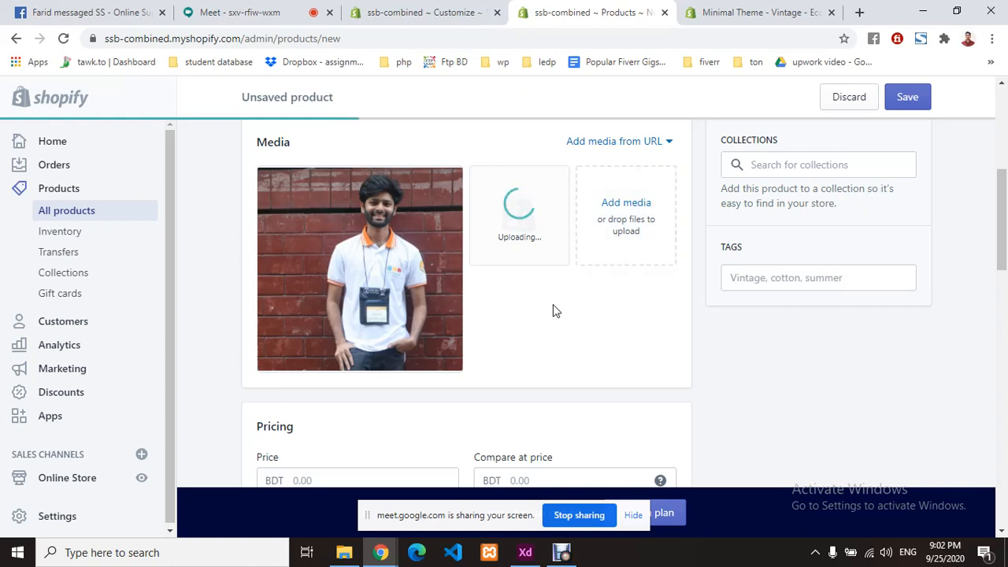
scroll(524, 307, down, 2)
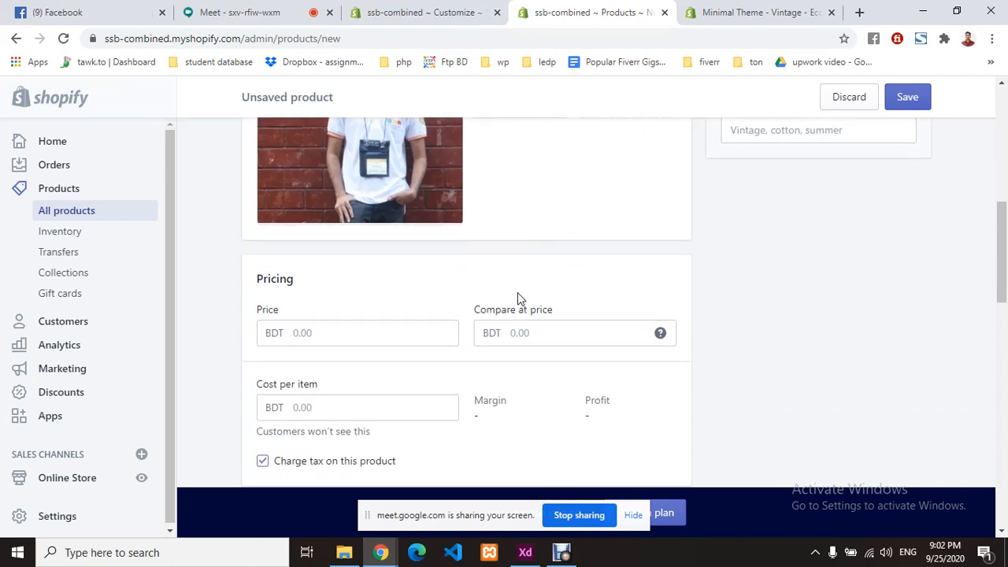
- Set the price to BDT 1,000 and the compare-at price to BDT 800
scroll(401, 290, down, 1)
click(339, 257)
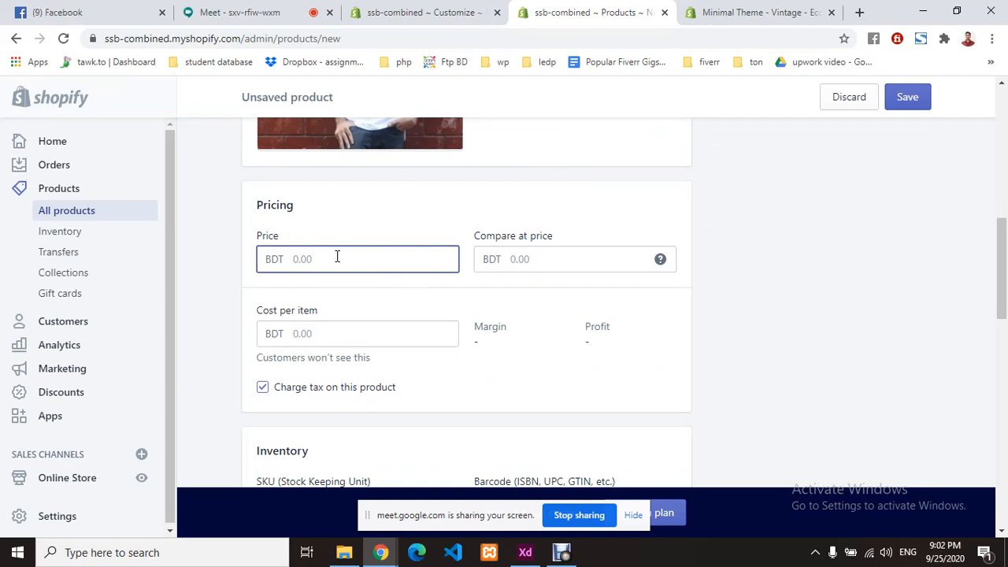
text(1000)
click(367, 234)
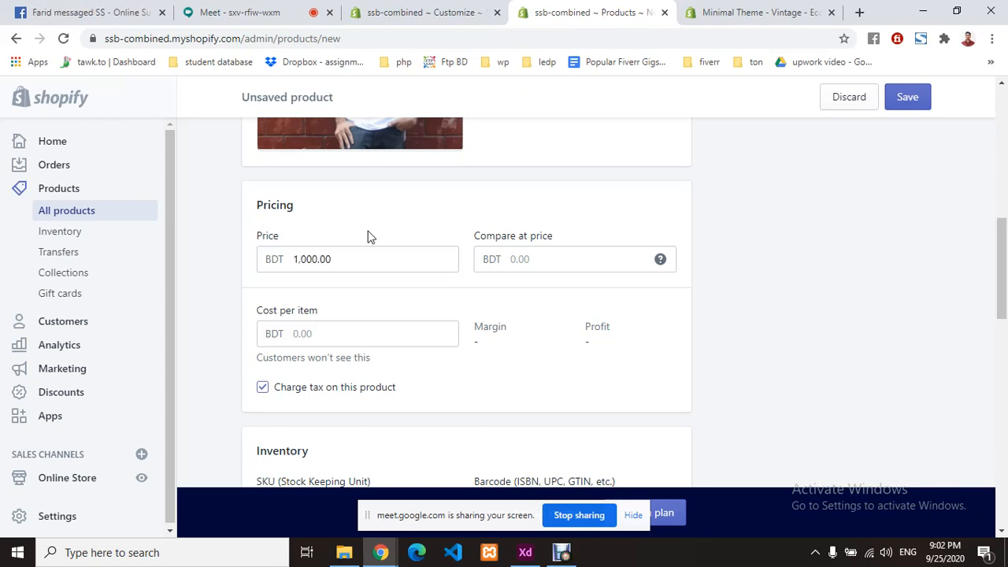
click(532, 259)
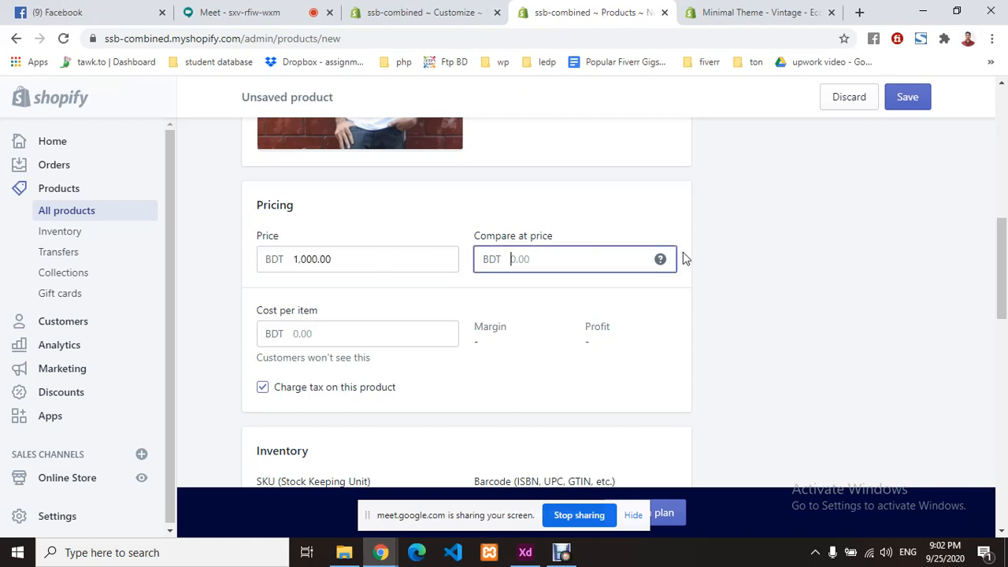
mouse_move(658, 259)
text(800)
click(487, 281)
scroll(288, 310, down, 2)
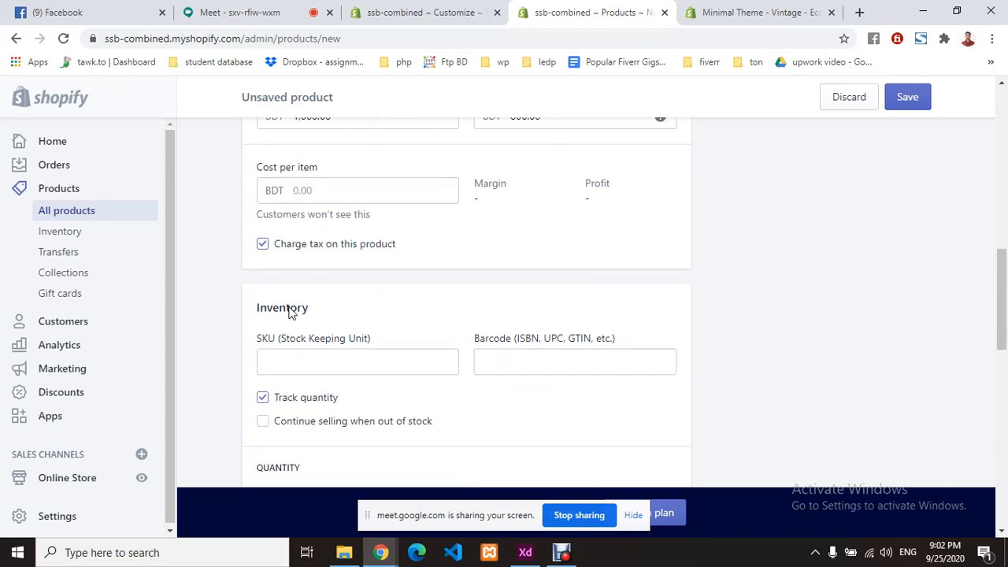
scroll(301, 182, up, 1)
- Enter a cost per item of BDT 600, giving 40% margin and BDT 400 profit
click(363, 263)
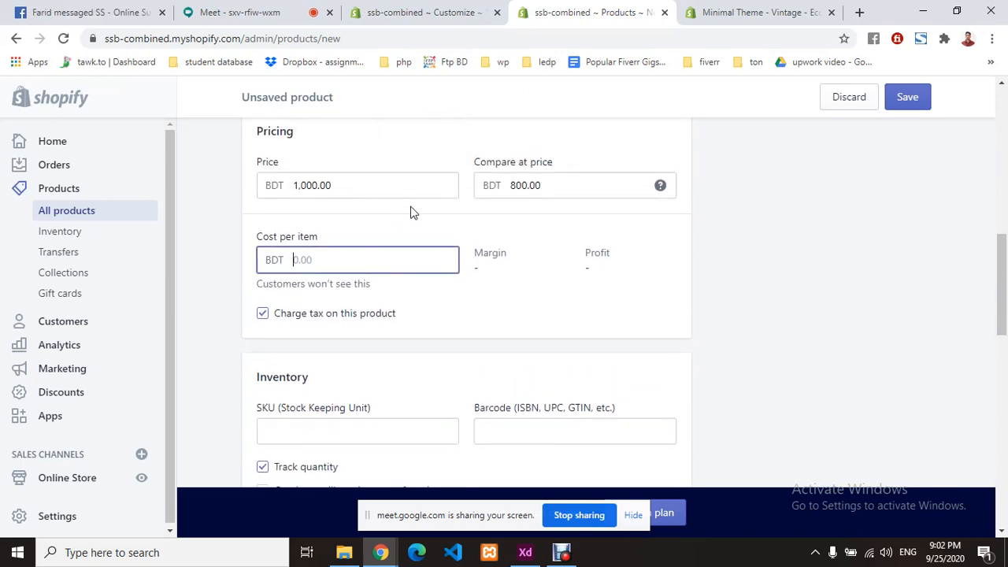
double_click(309, 187)
key(Tab)
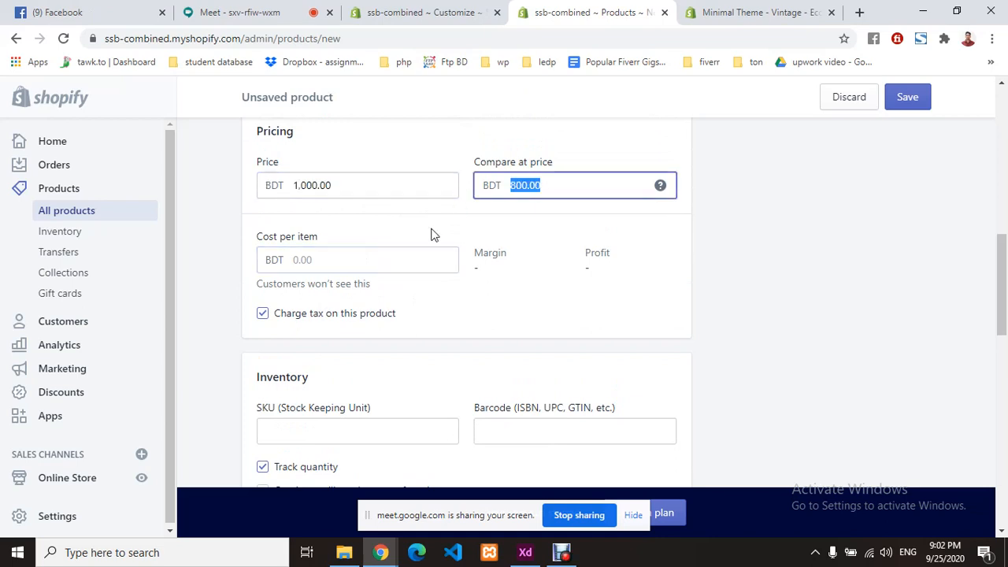
click(372, 263)
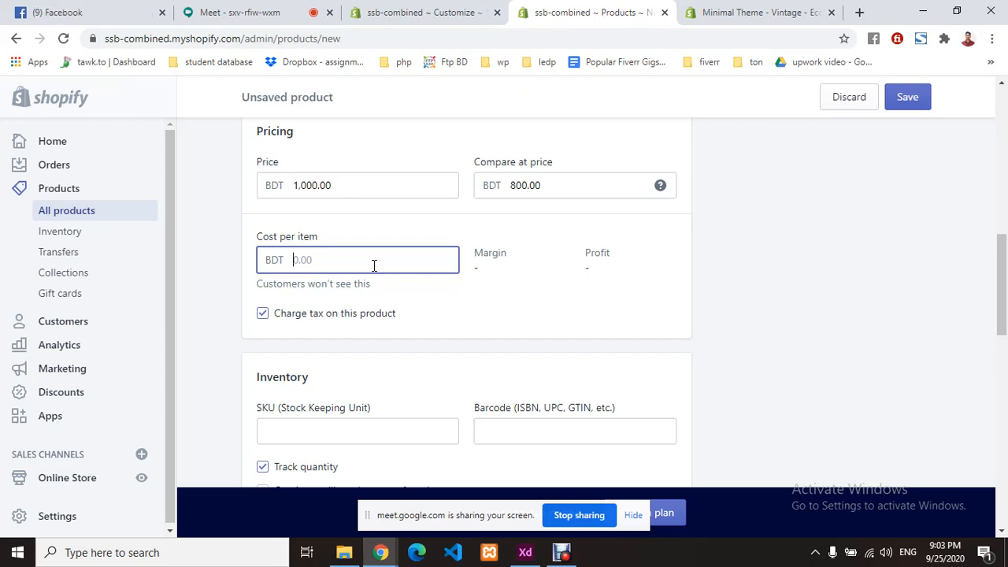
text(600)
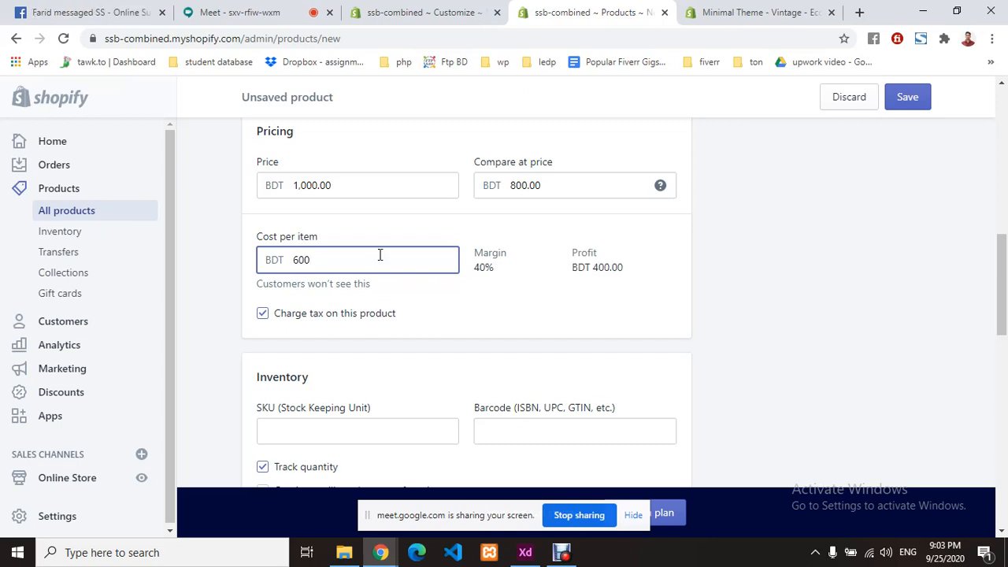
click(466, 300)
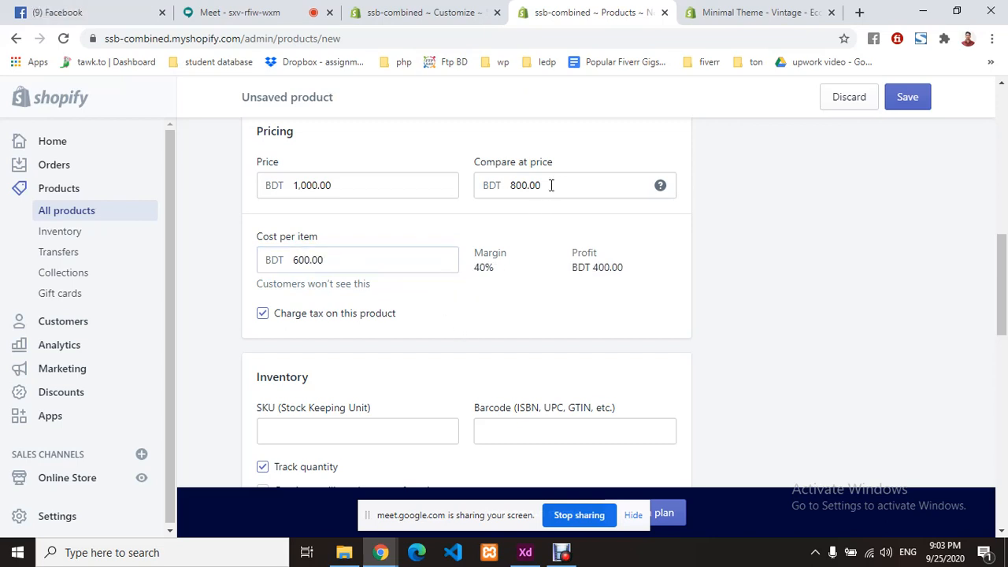
double_click(367, 189)
click(406, 219)
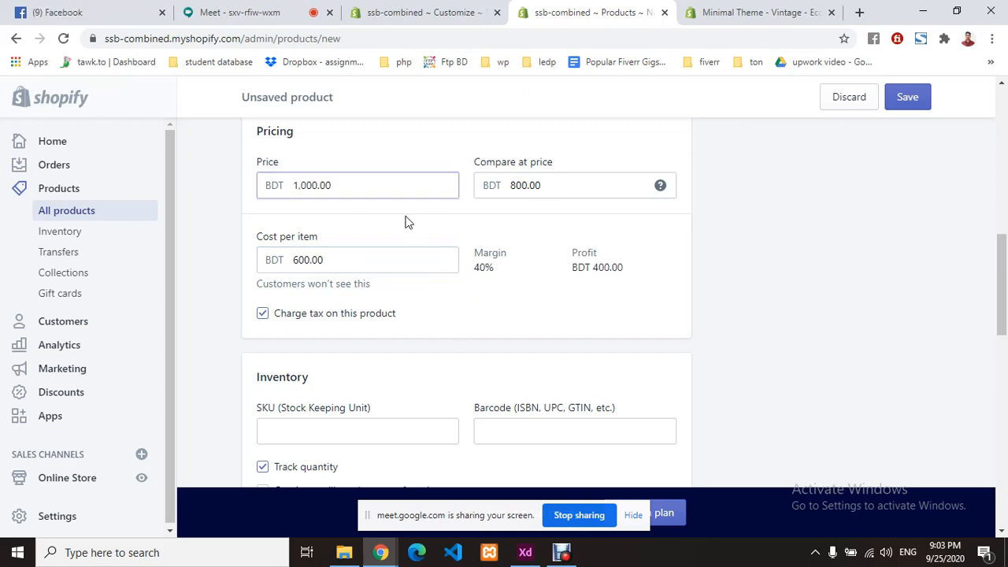
double_click(492, 270)
click(485, 284)
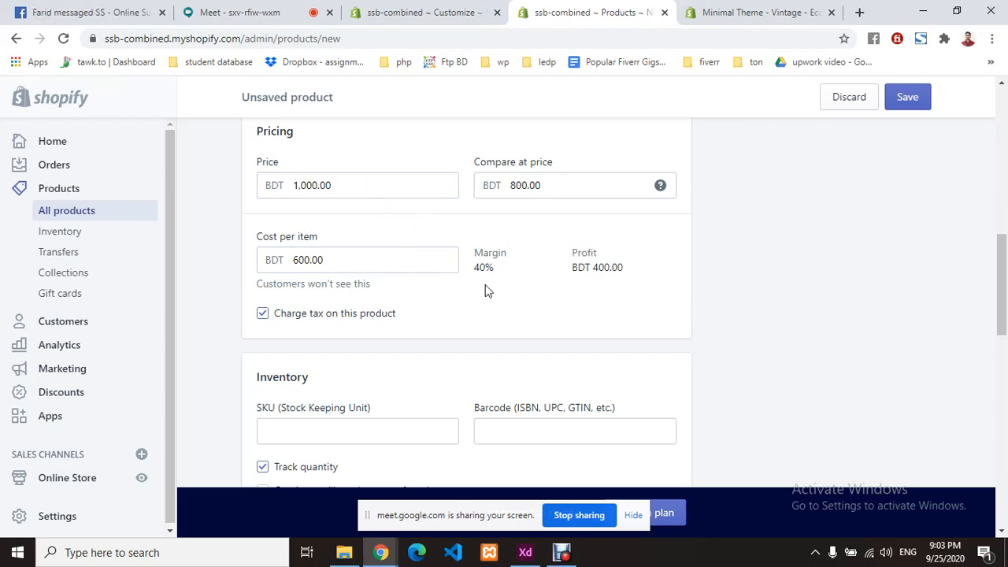
drag(594, 272, 637, 274)
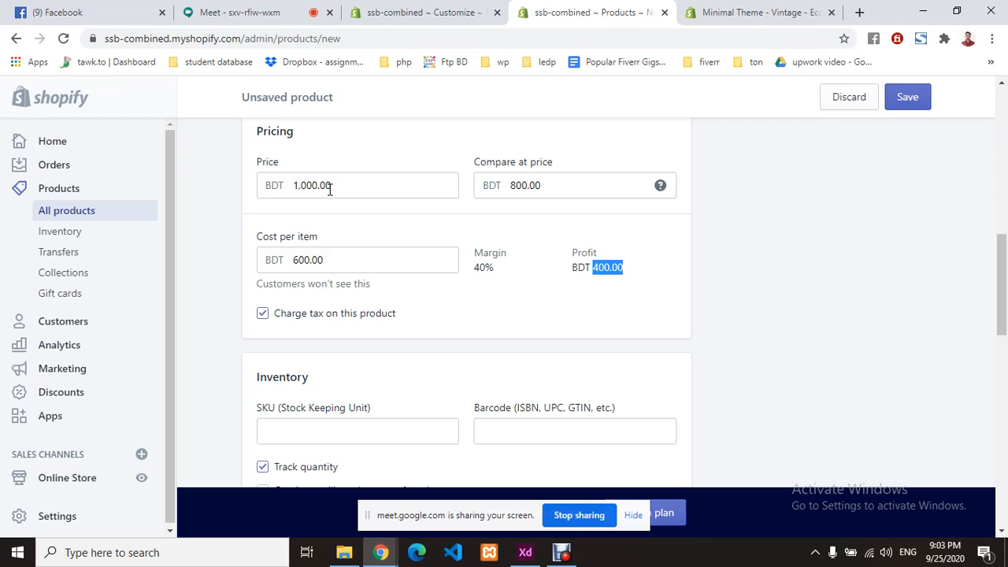
click(648, 277)
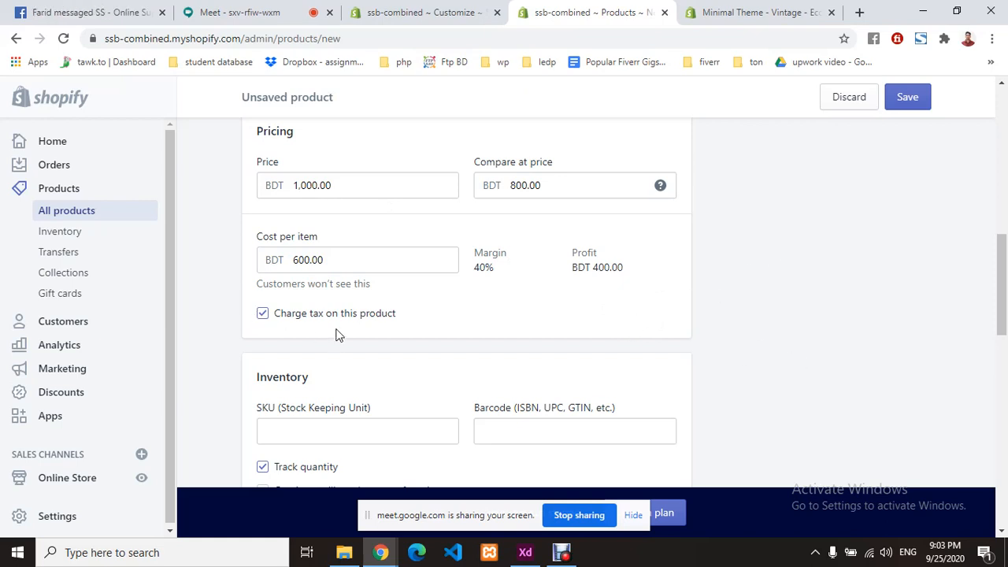
- Enter the SKU 'abcur345' and leave the barcode empty
scroll(448, 322, down, 1)
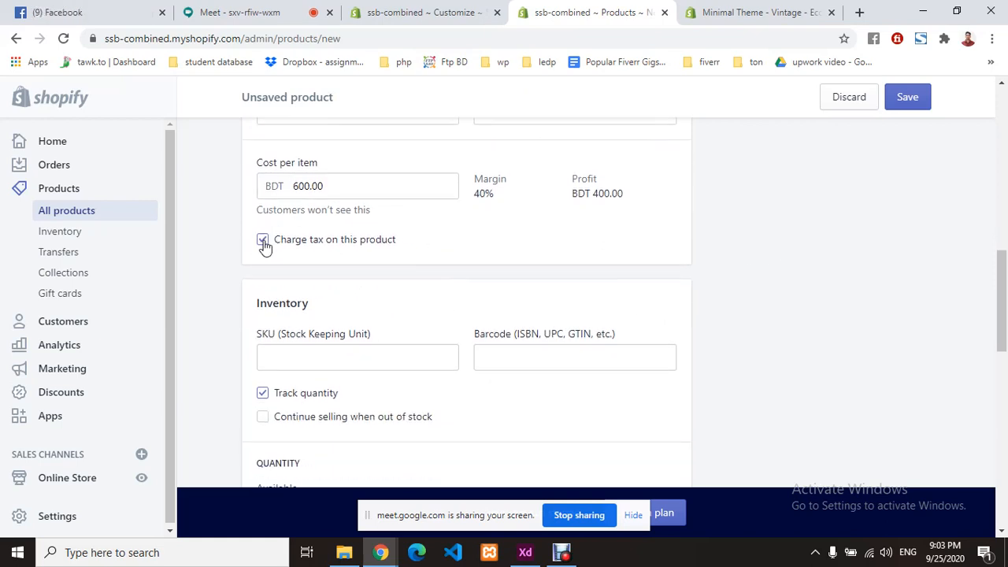
scroll(411, 261, down, 1)
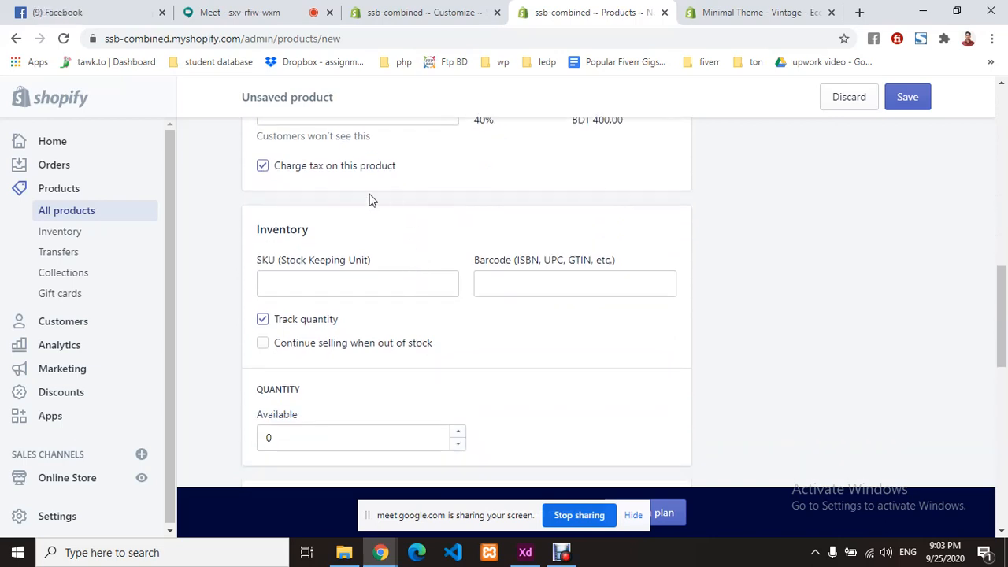
click(331, 279)
scroll(394, 261, down, 1)
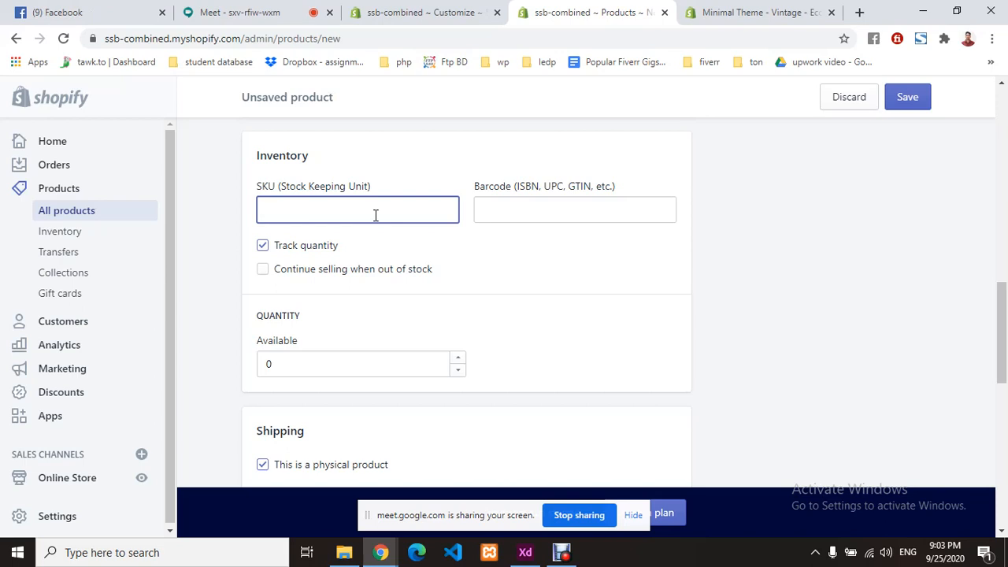
text(abc)
text(ur)
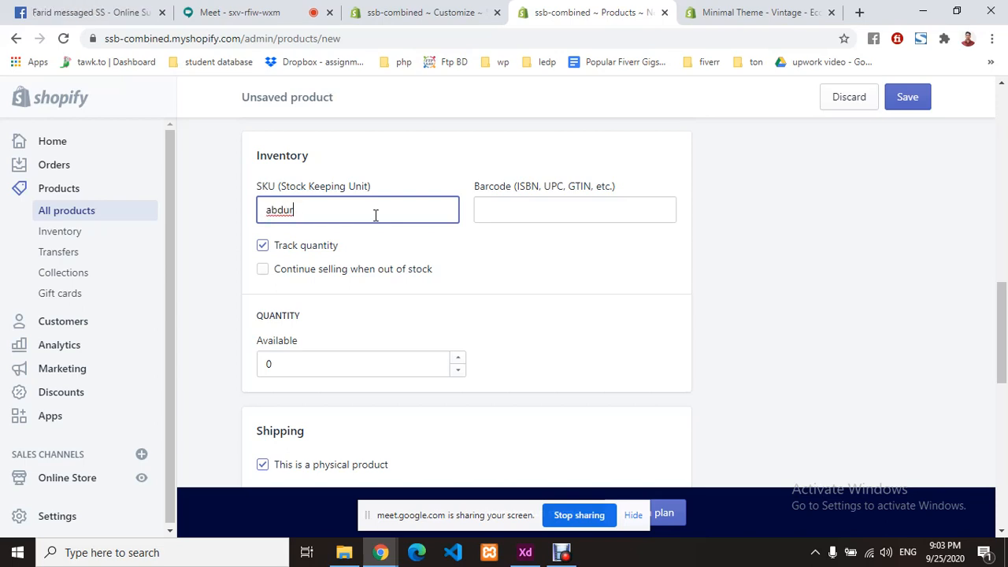
text(345)
click(454, 239)
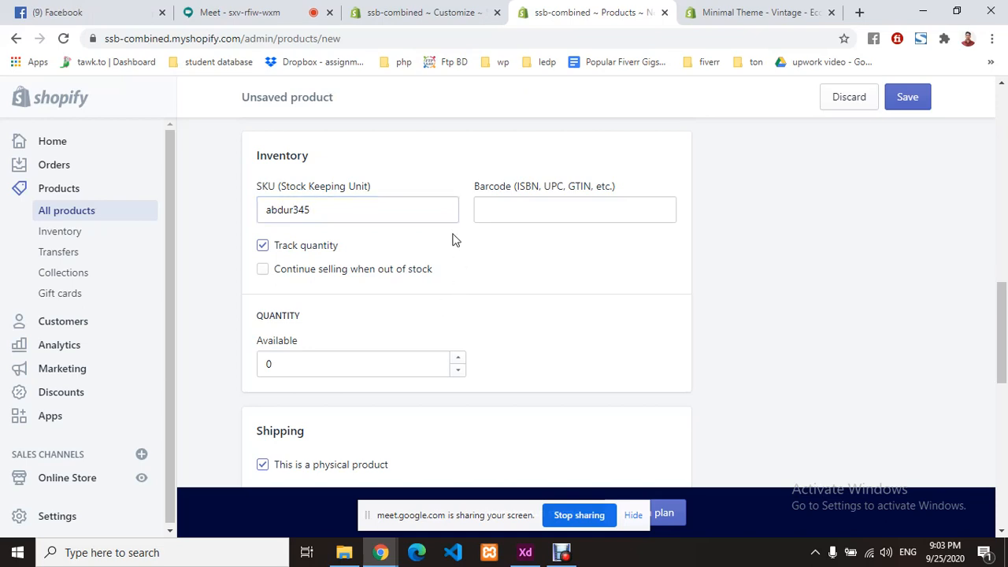
click(532, 213)
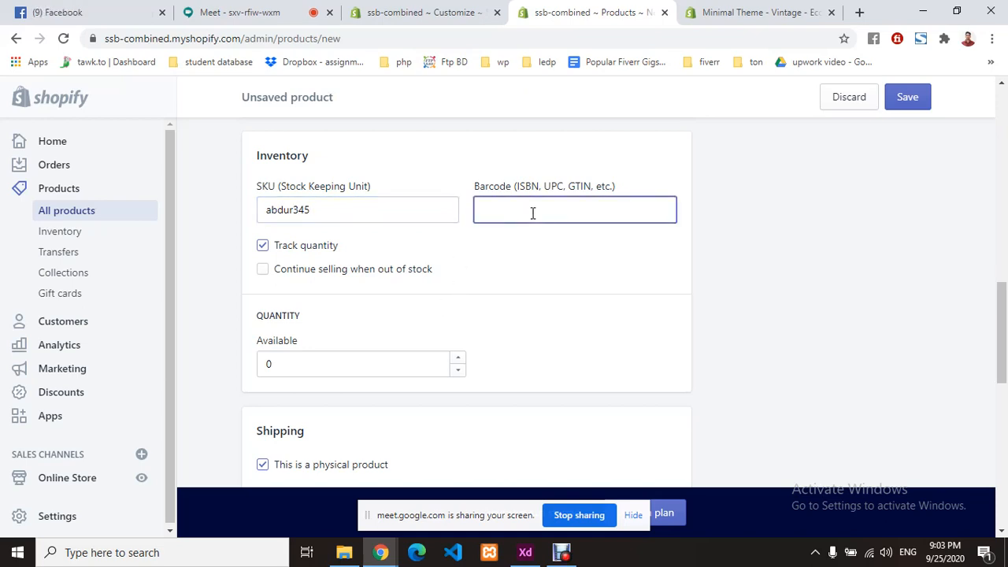
click(419, 248)
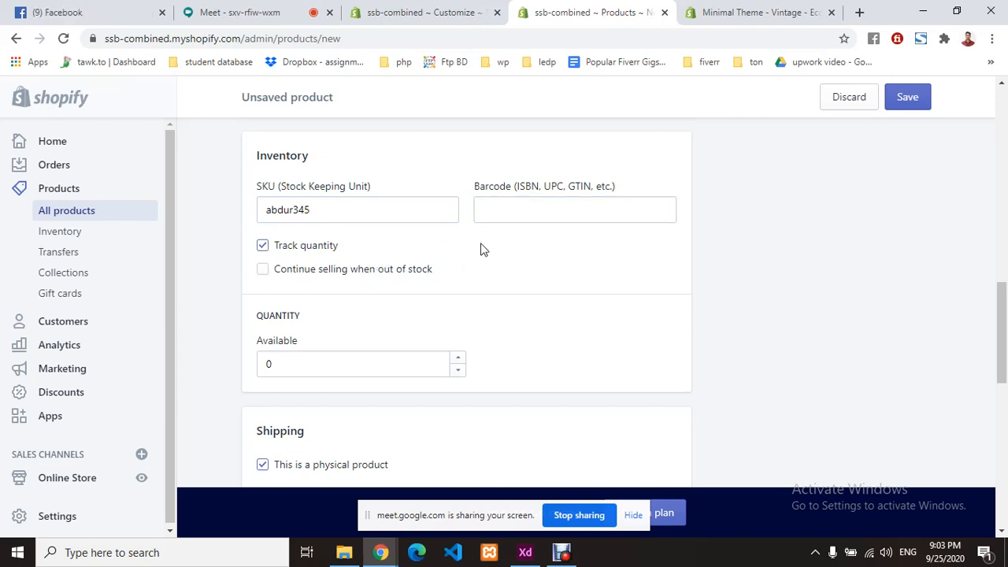
- Allow selling when out of stock and set available quantity to 50
click(263, 272)
scroll(396, 292, down, 2)
click(304, 213)
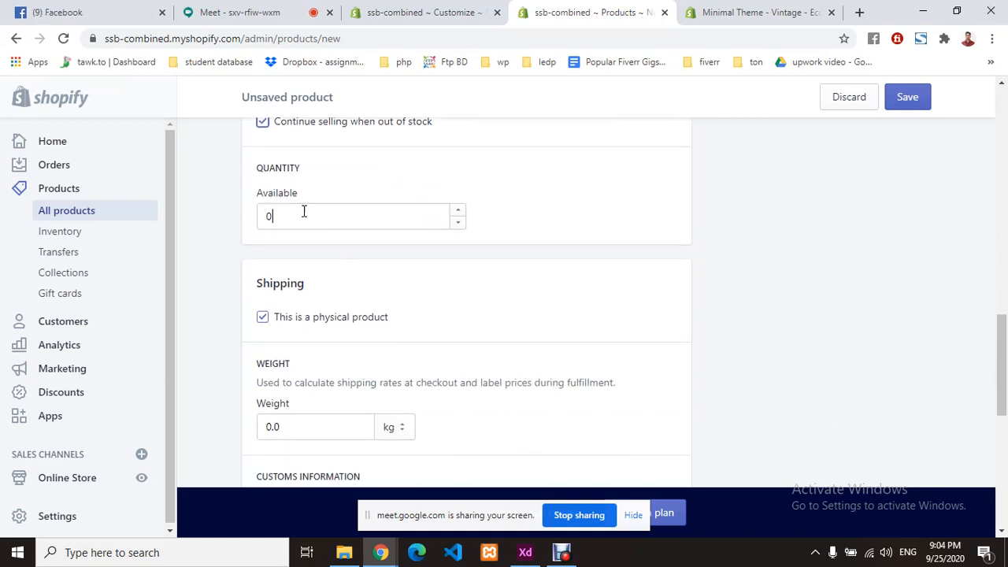
double_click(303, 213)
text(50)
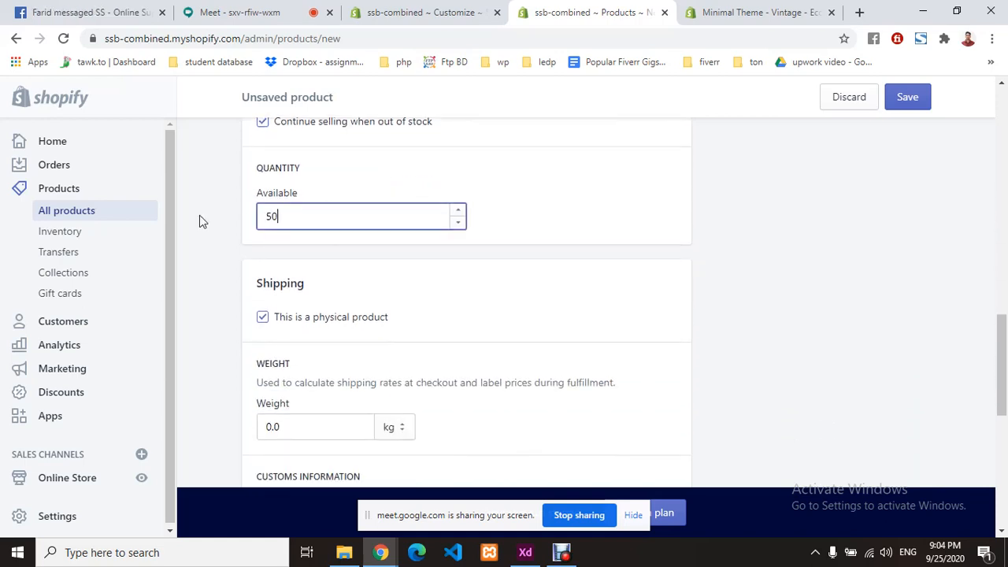
click(574, 220)
- Leave the weight at 0.0 and set the country/region of origin to Bangladesh
scroll(489, 291, down, 1)
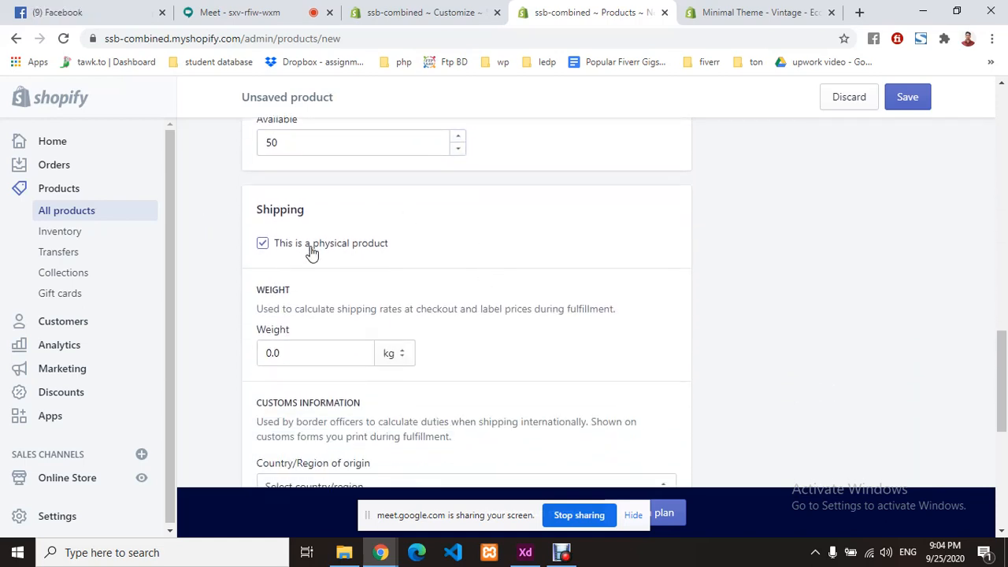
scroll(443, 260, down, 1)
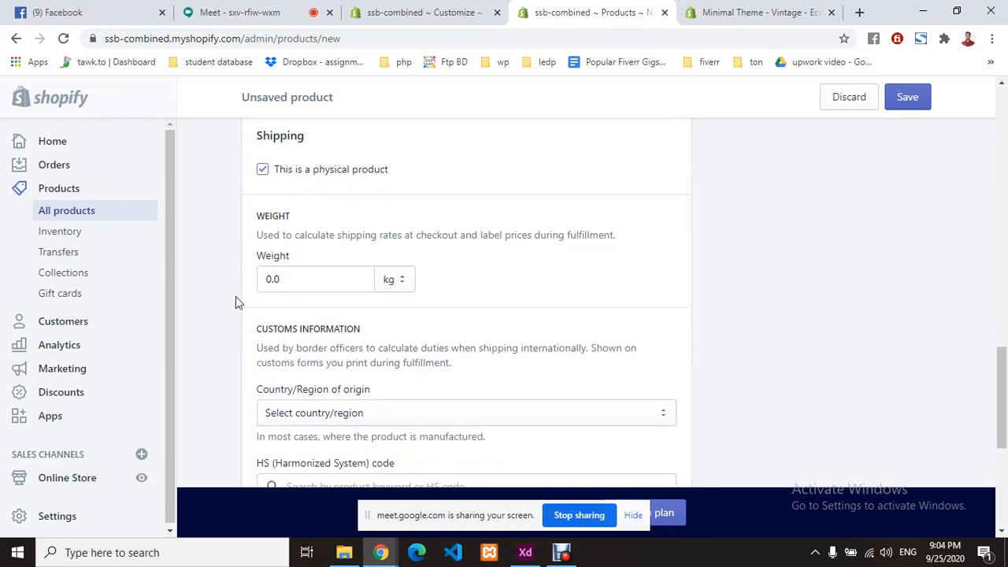
double_click(295, 280)
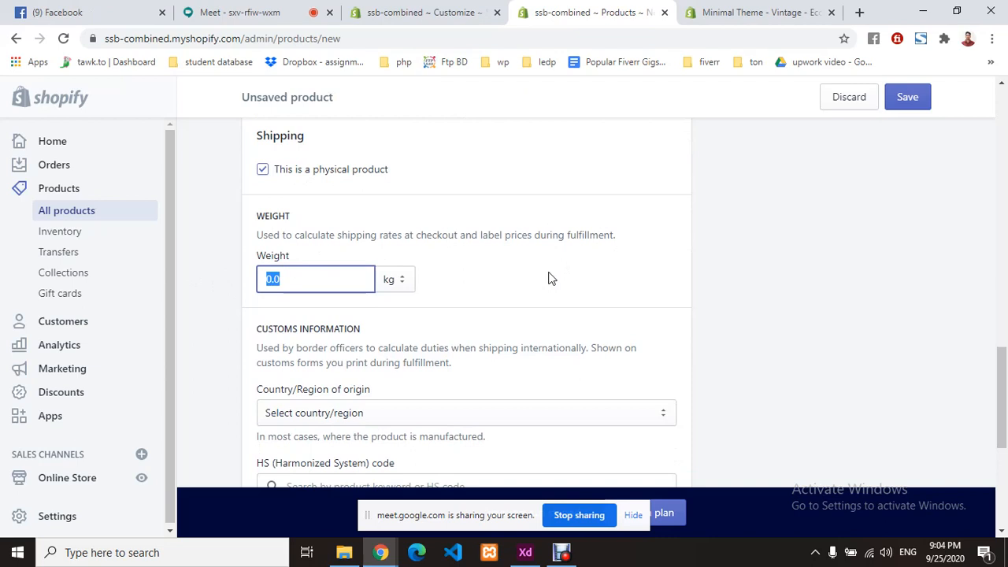
scroll(546, 277, down, 2)
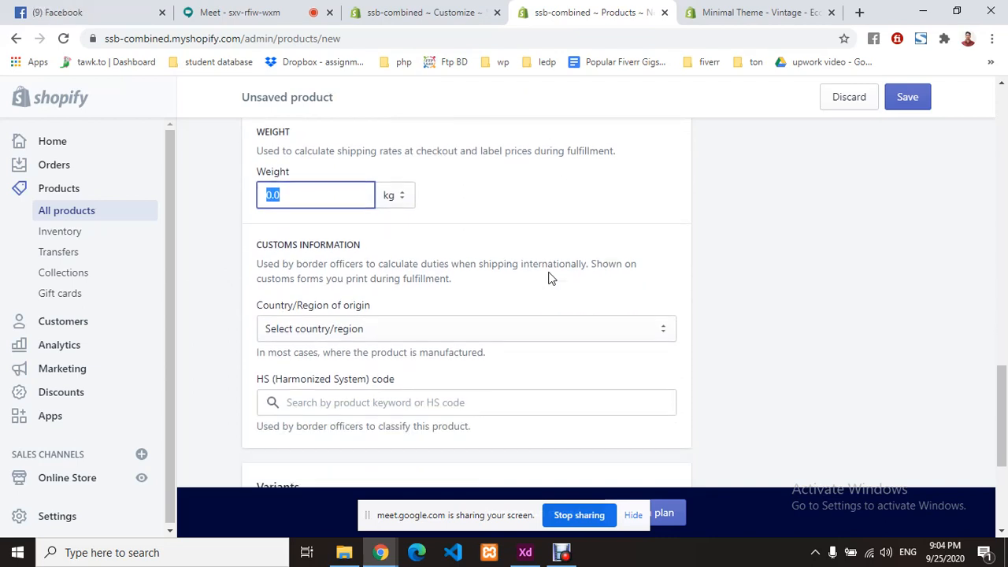
click(421, 200)
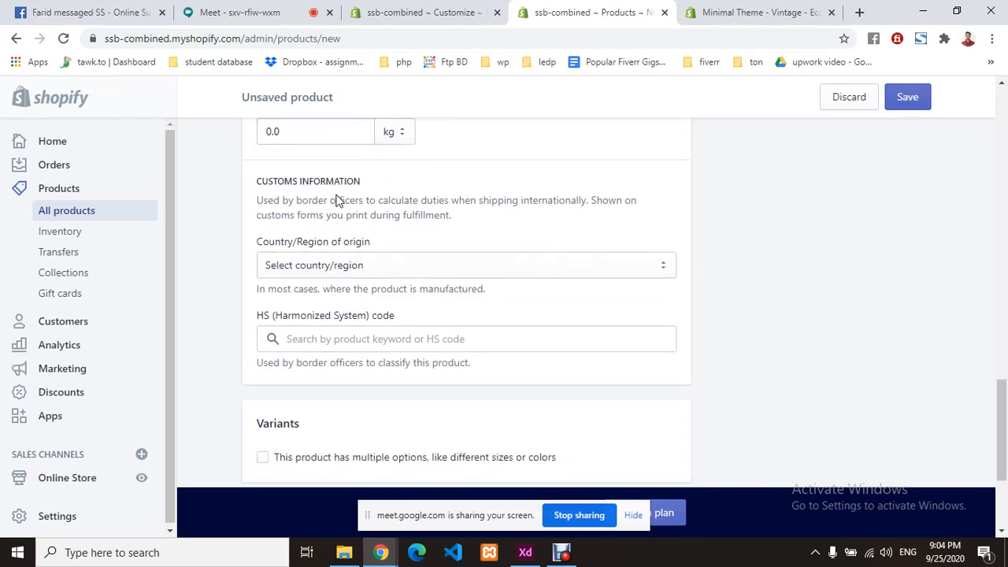
click(397, 267)
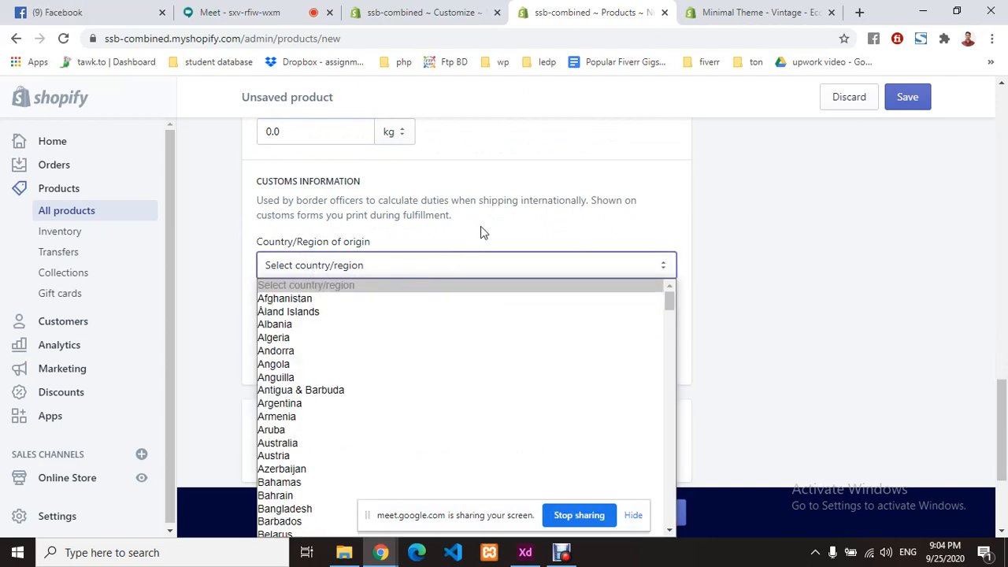
scroll(480, 229, down, 1)
click(385, 197)
scroll(365, 315, down, 3)
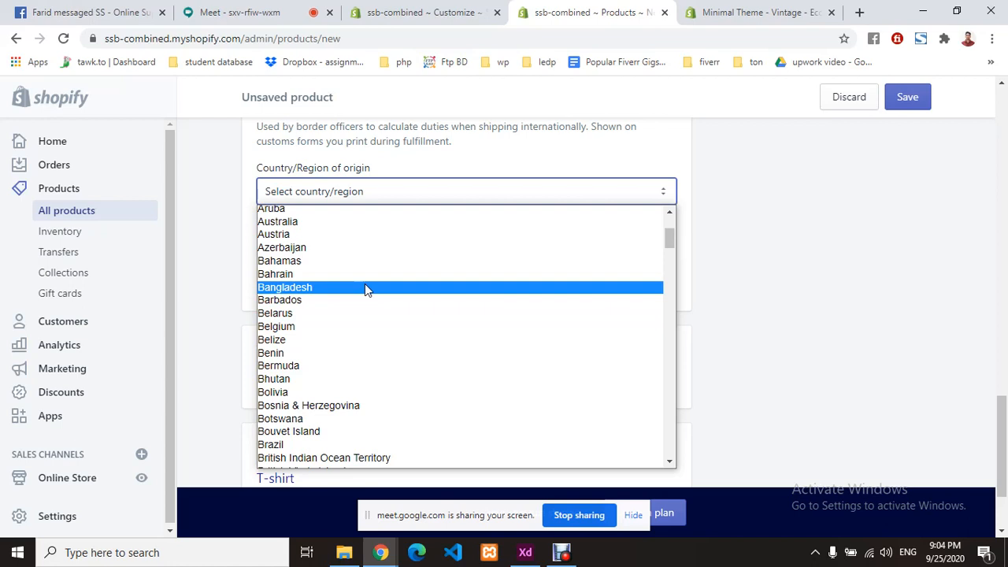
click(365, 289)
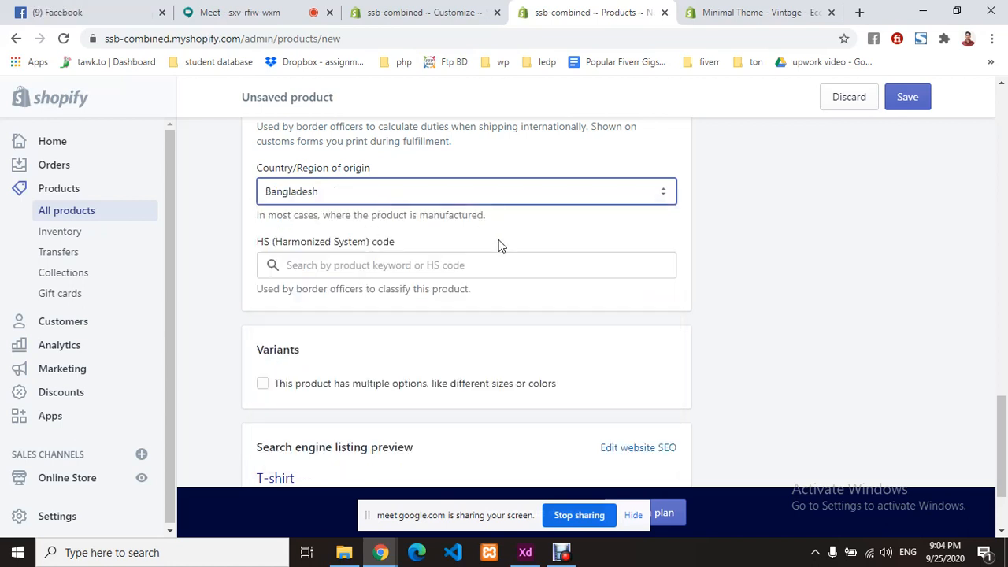
- Try an HS code search for 'ccbg', then clear it and leave the HS code blank
click(348, 267)
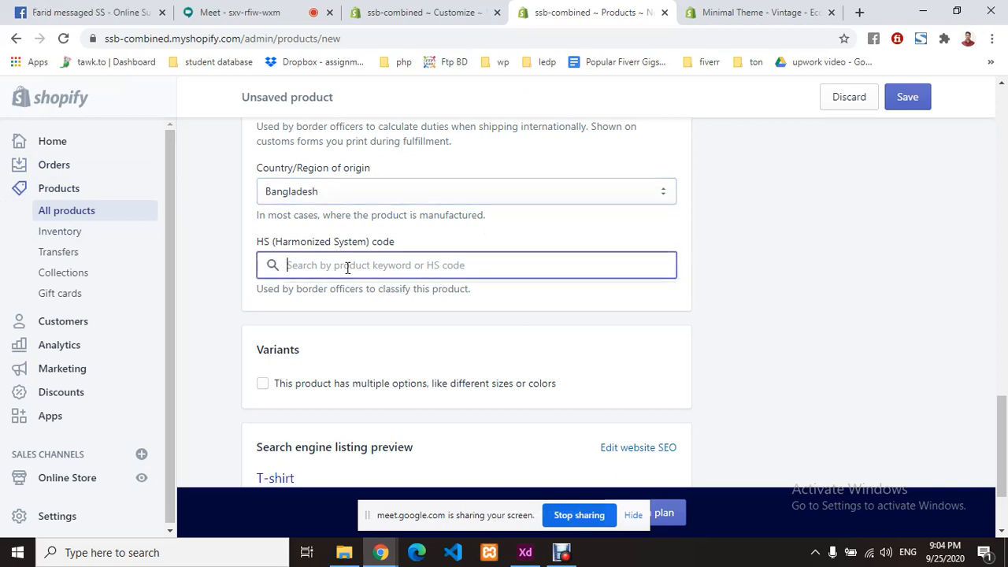
click(376, 300)
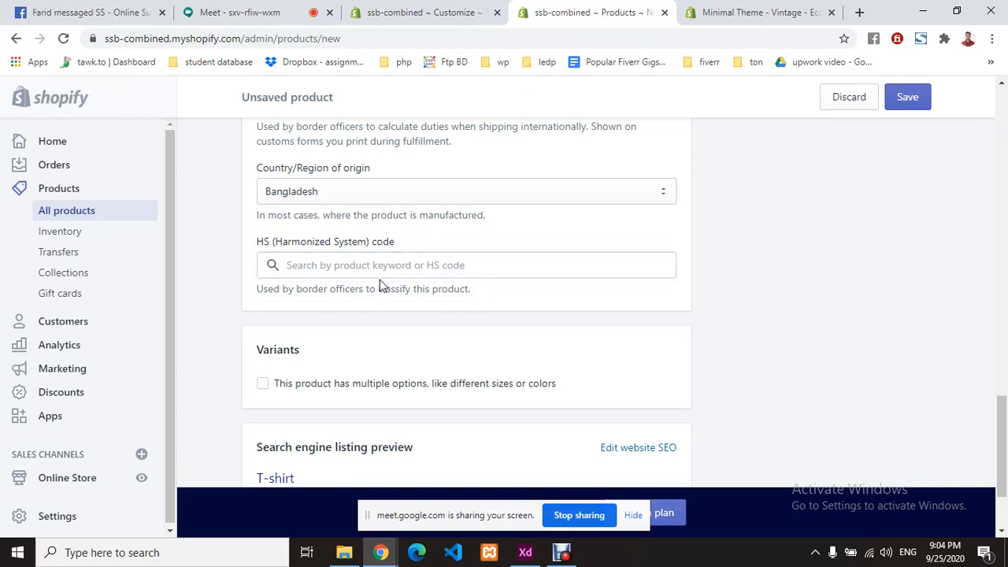
click(383, 263)
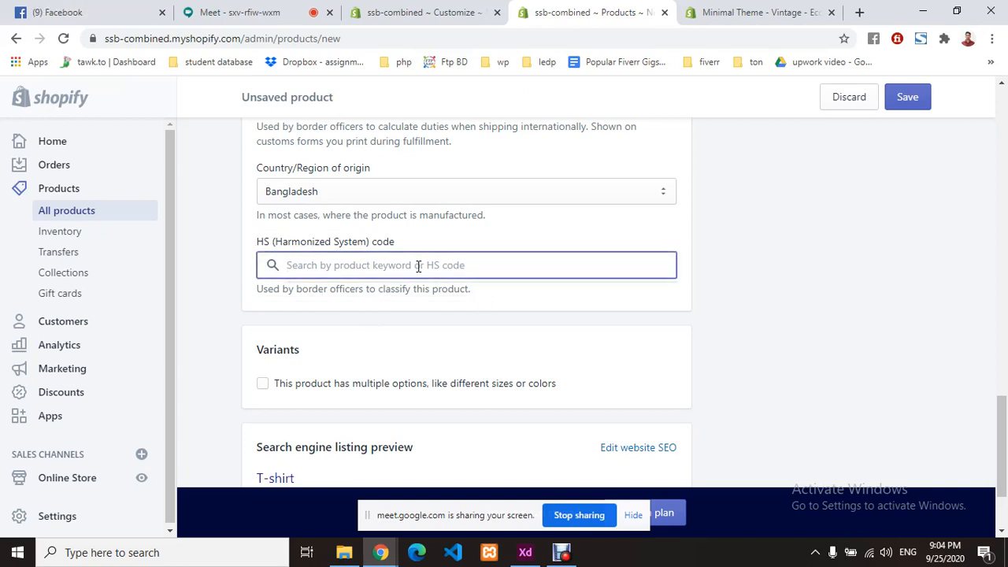
text(ccbg)
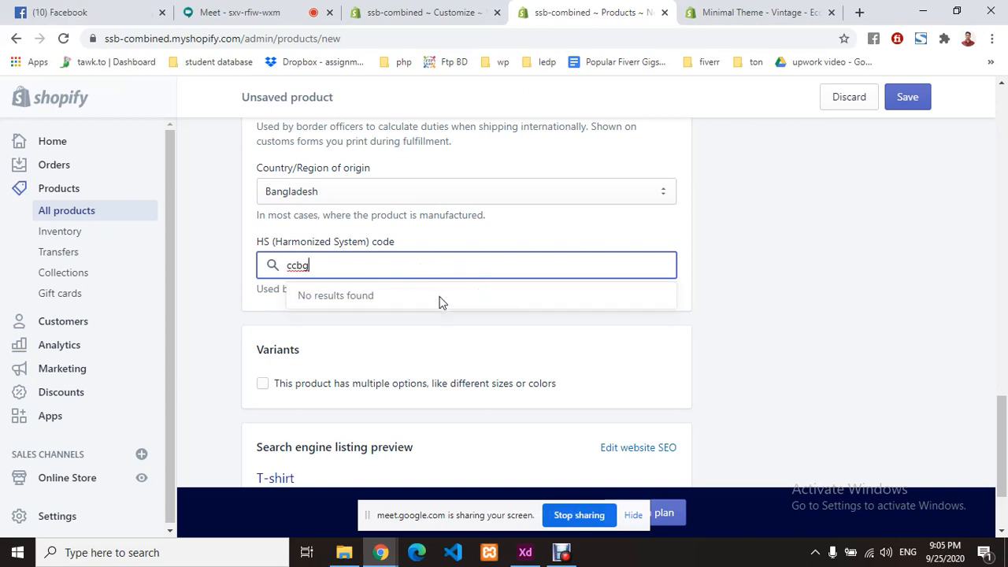
key(BackSpace)
key(BackSpace)
key(BackSpace)
key(BackSpace)
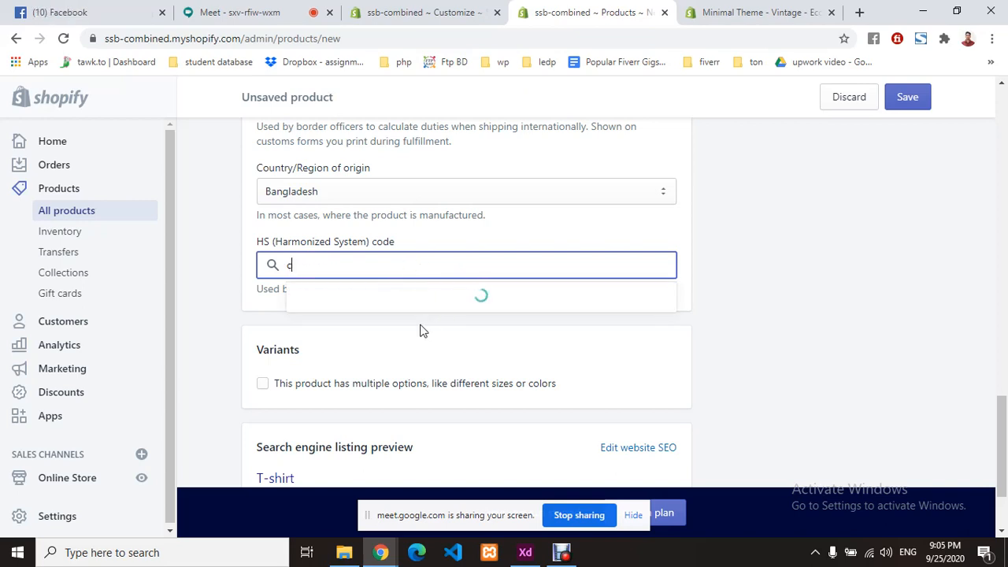
click(420, 322)
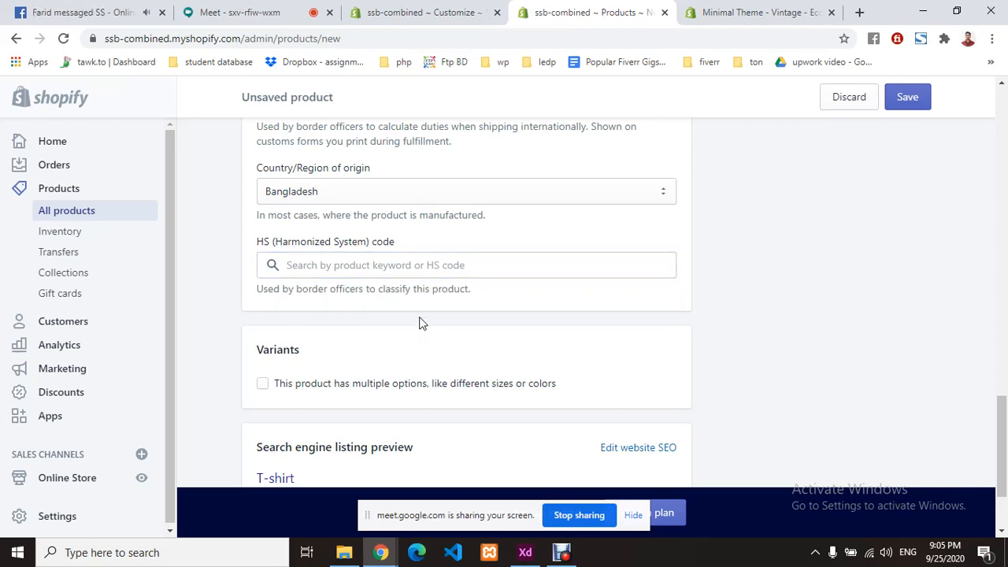
scroll(419, 322, down, 3)
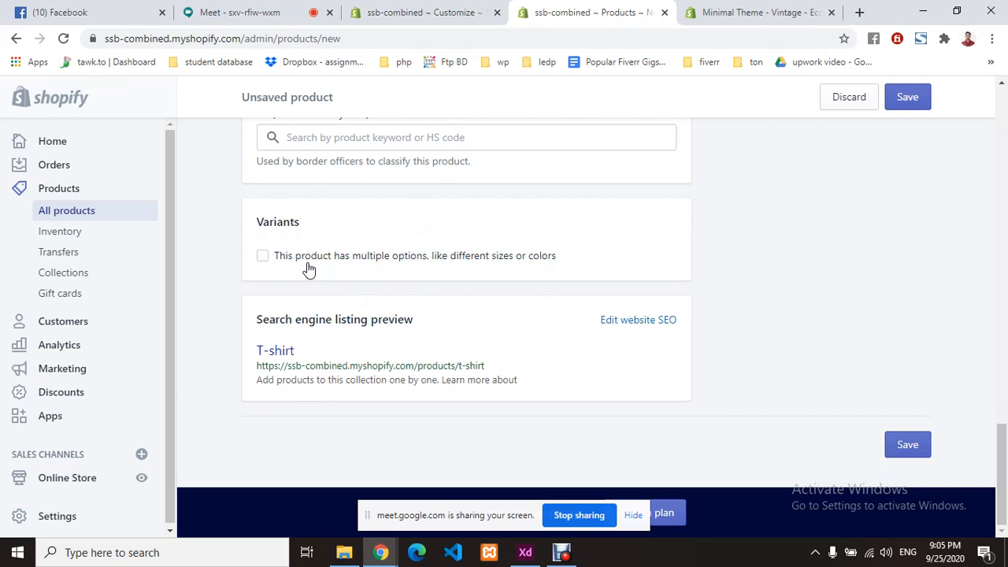
- Mark the product as having options and name the first option Size
click(262, 257)
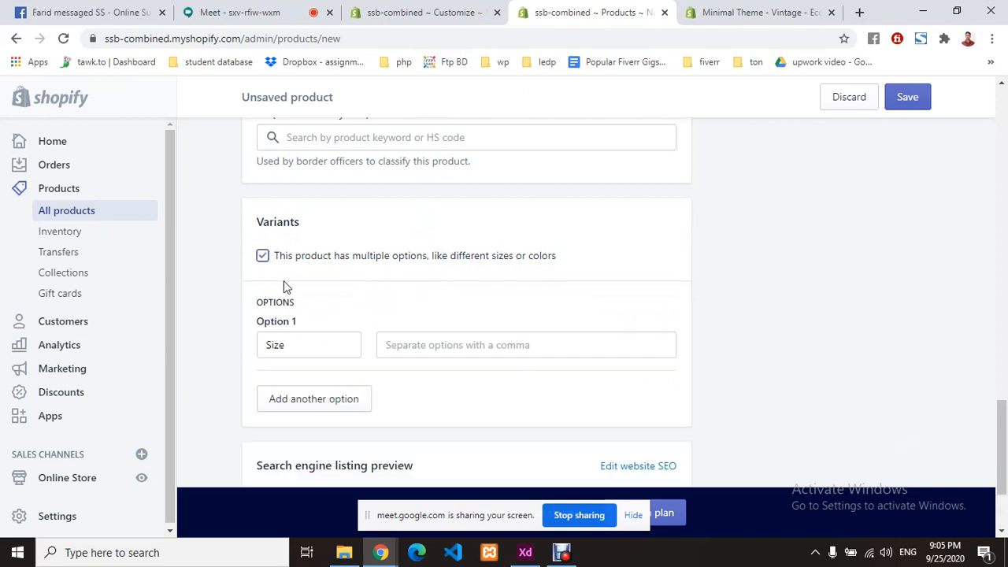
scroll(409, 311, down, 3)
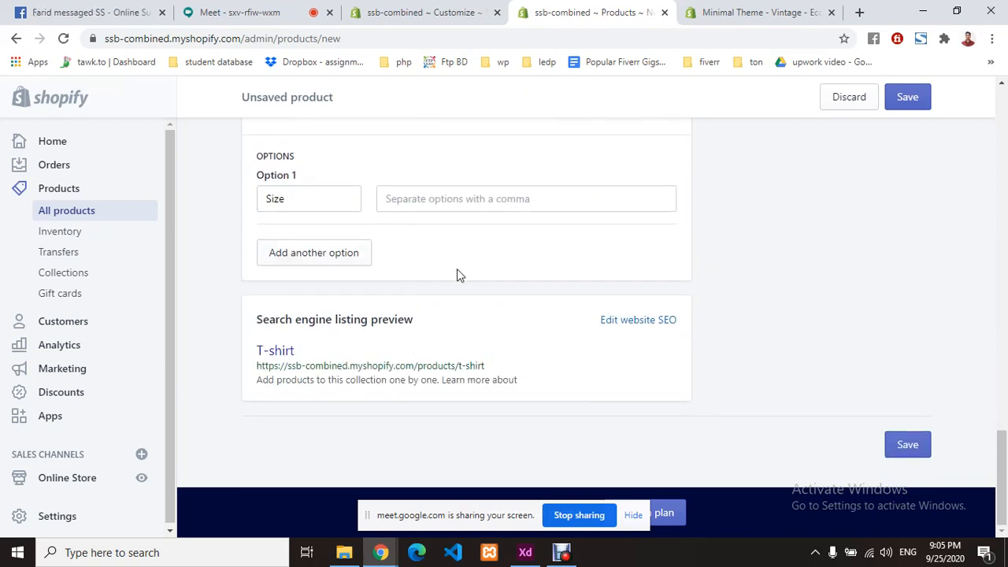
scroll(459, 275, up, 1)
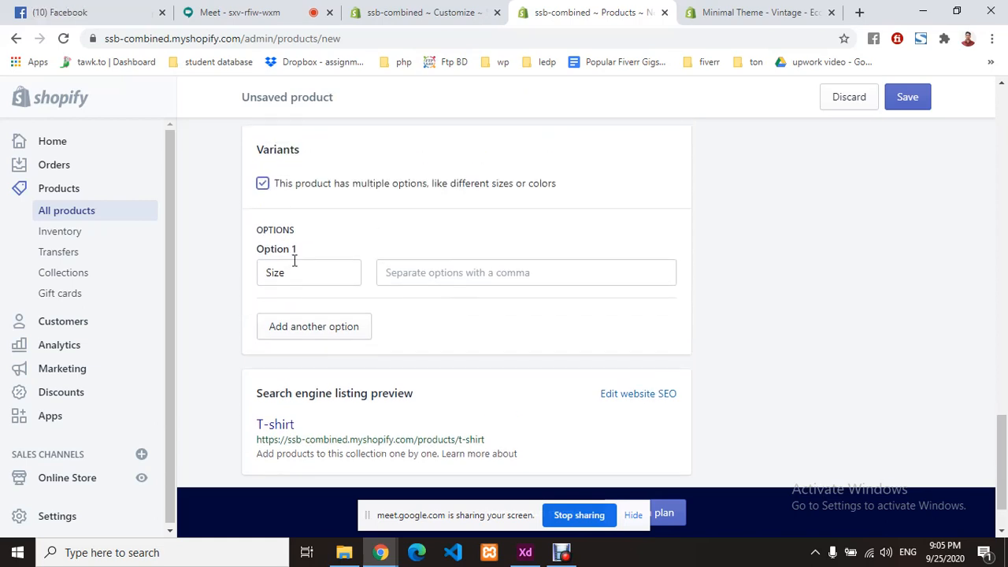
click(306, 273)
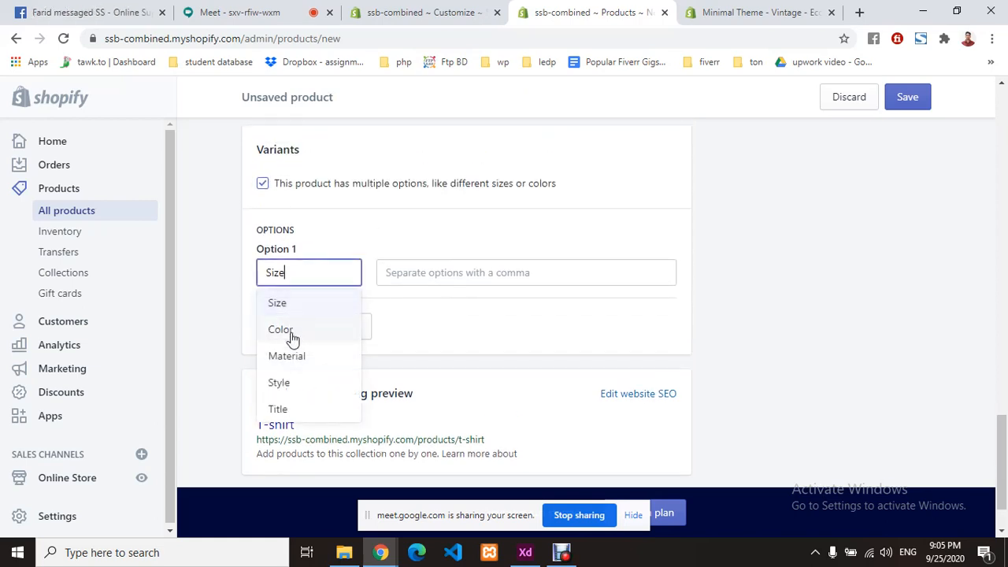
scroll(292, 371, down, 1)
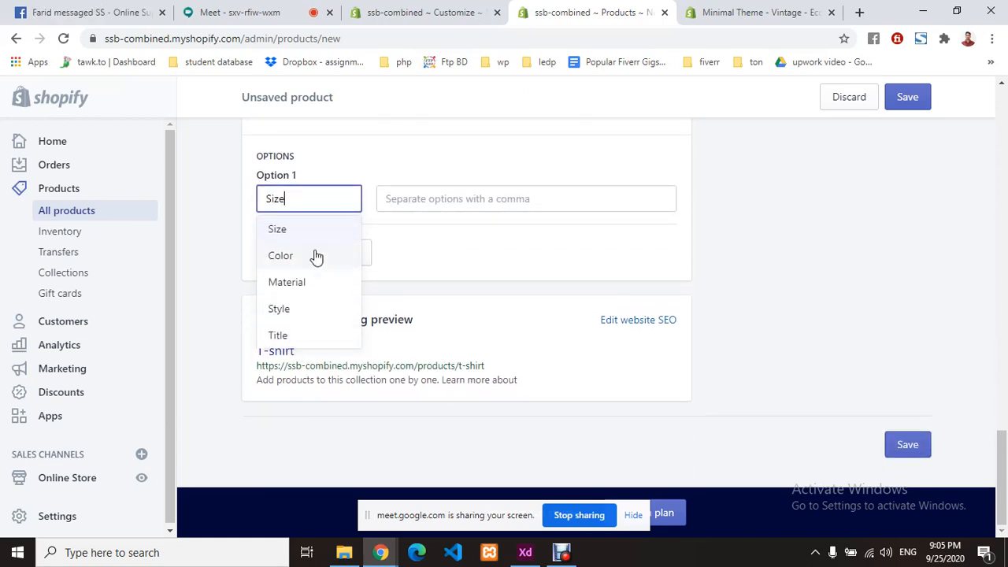
scroll(307, 292, up, 1)
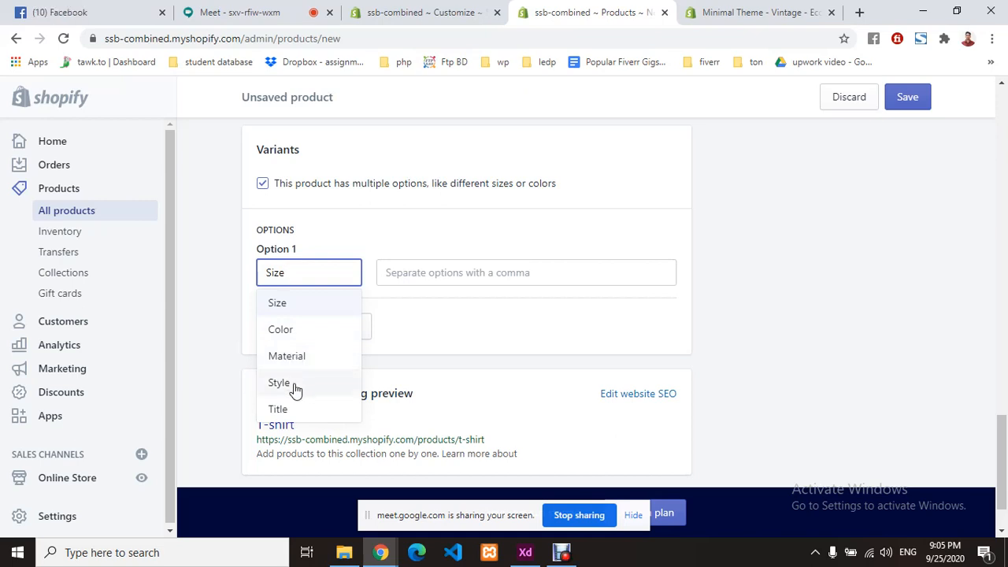
click(307, 309)
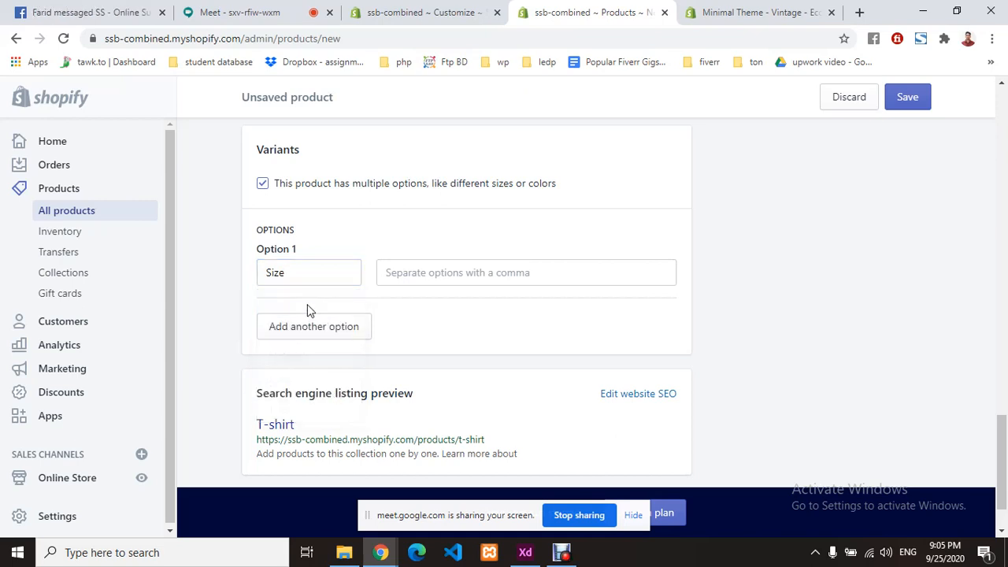
- Enter Size values M, L, Xl and XXL, removing the mistaken 'small' value
click(432, 278)
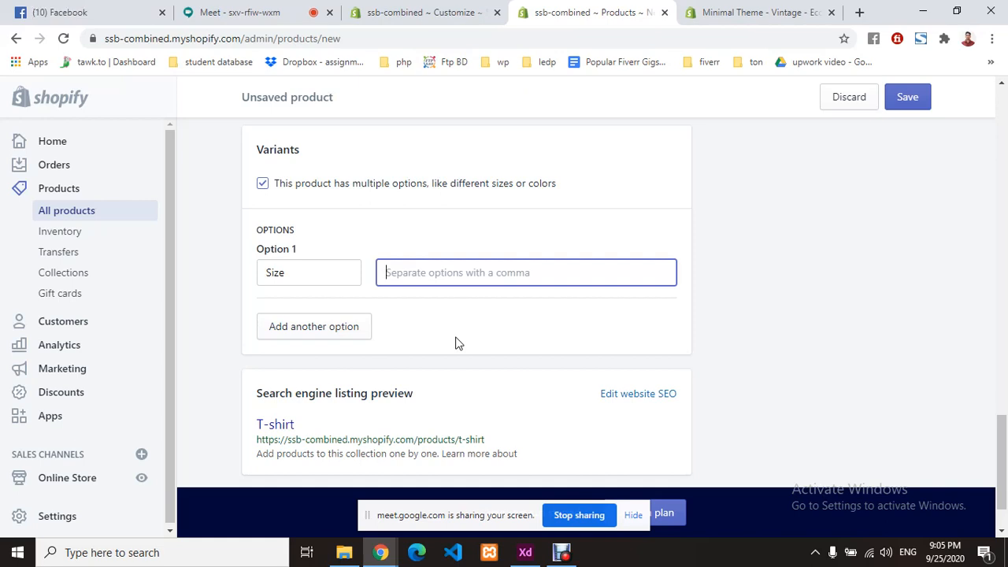
text(small)
key(Return)
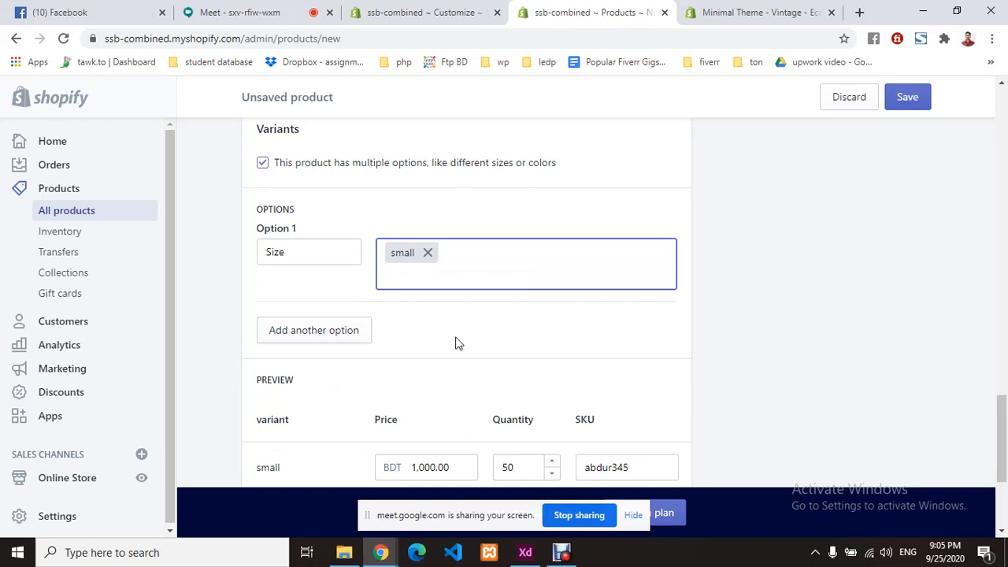
click(426, 253)
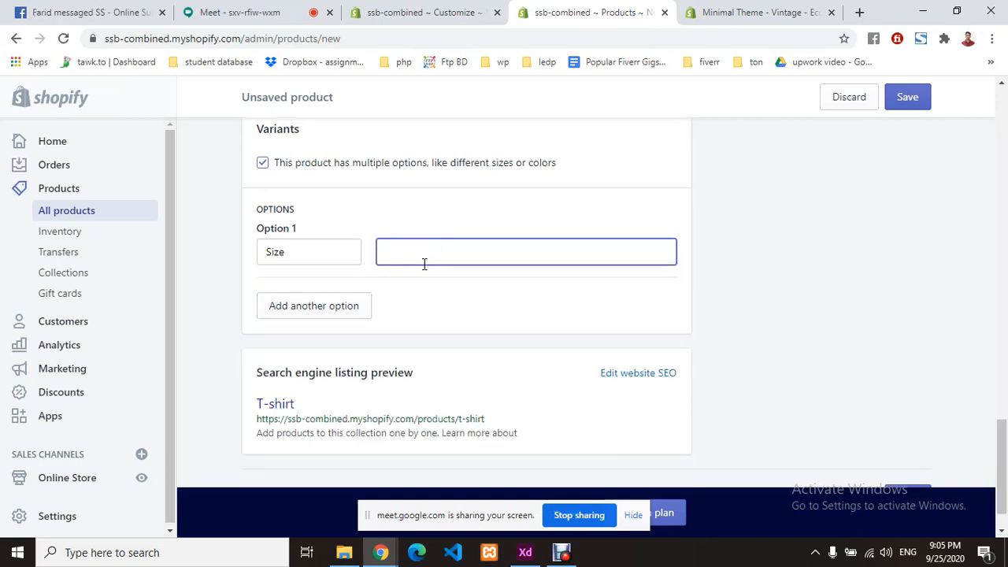
text(M)
key(Return)
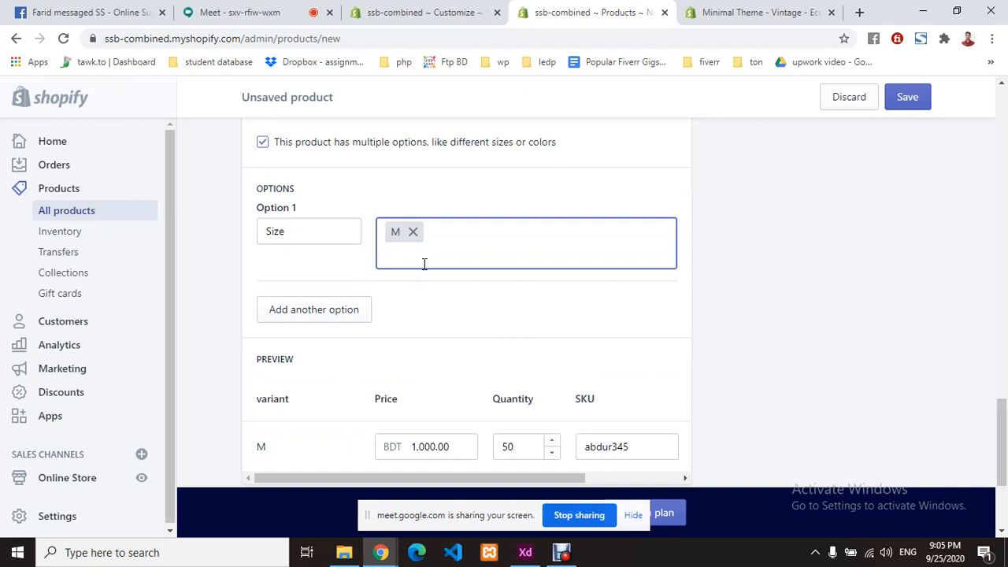
text(L)
key(Return)
text(Xl)
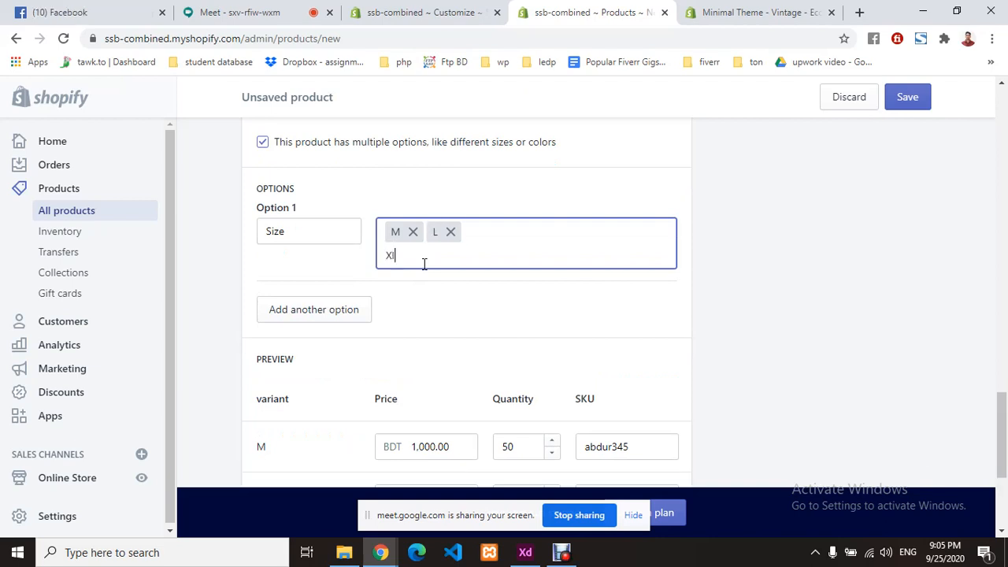
key(Return)
text(XXL)
key(Return)
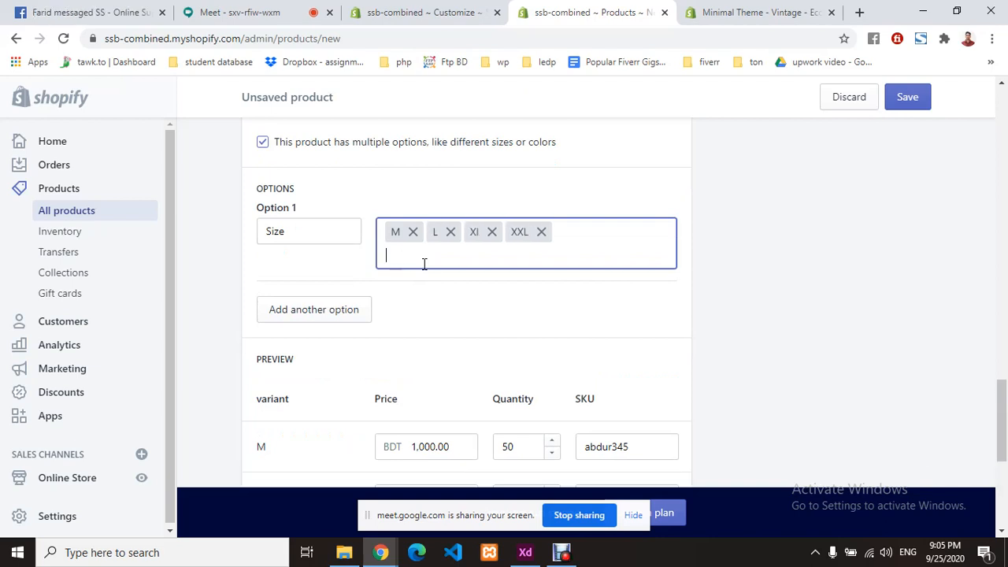
- Add a Color option with Red, Green, Black and Blue, and review the combined variants
click(324, 260)
click(317, 312)
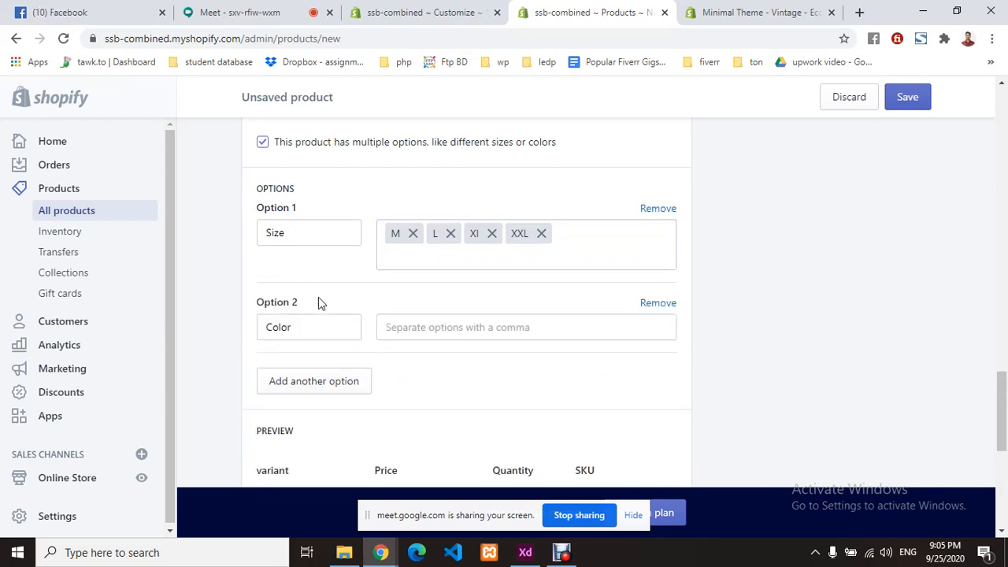
scroll(348, 291, down, 1)
click(468, 254)
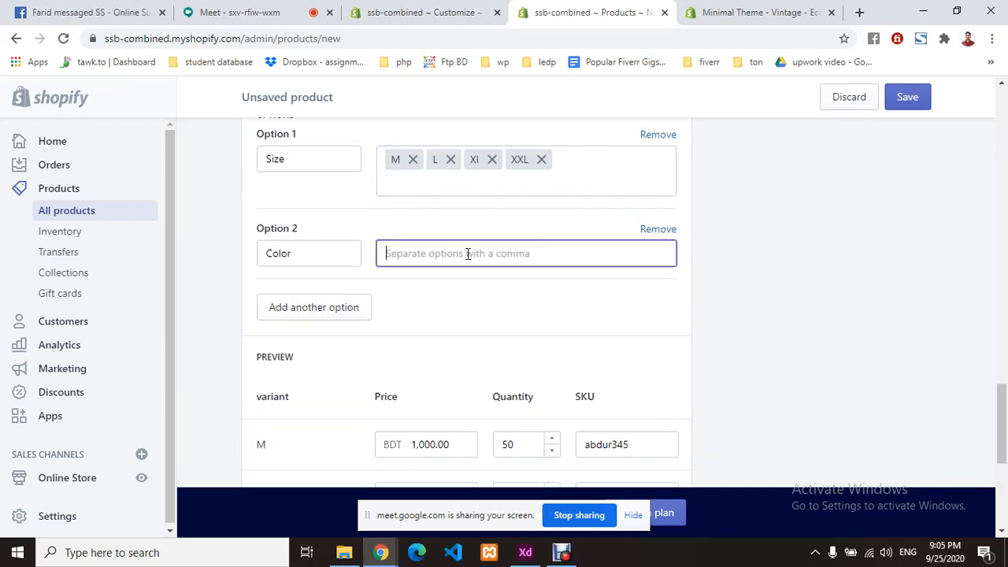
text(Red)
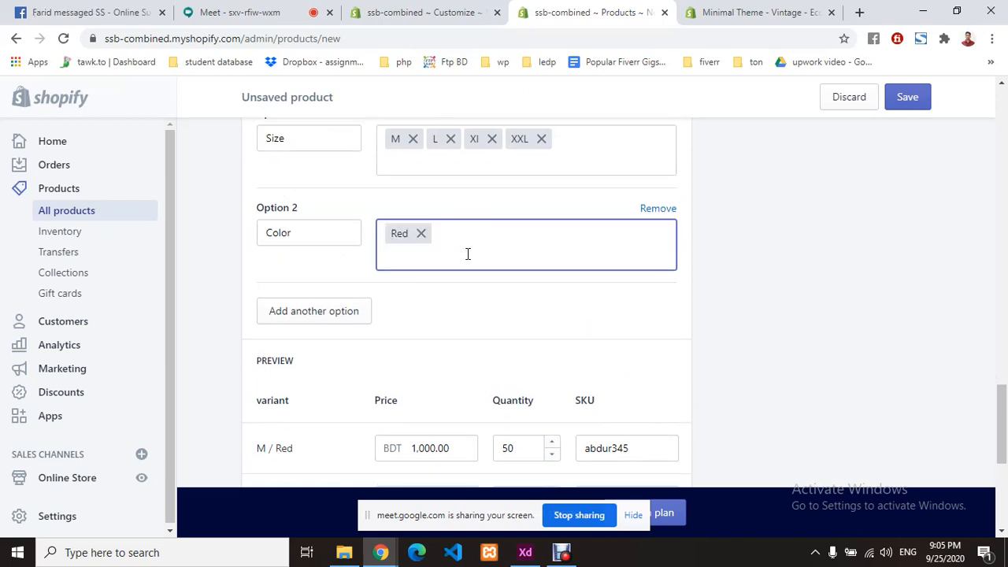
text(,Gree)
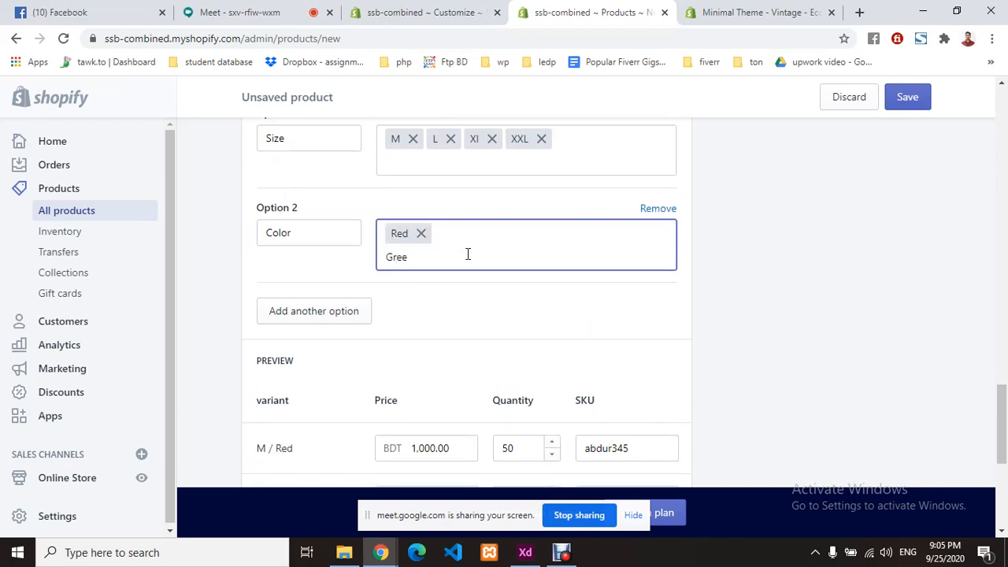
text(n,)
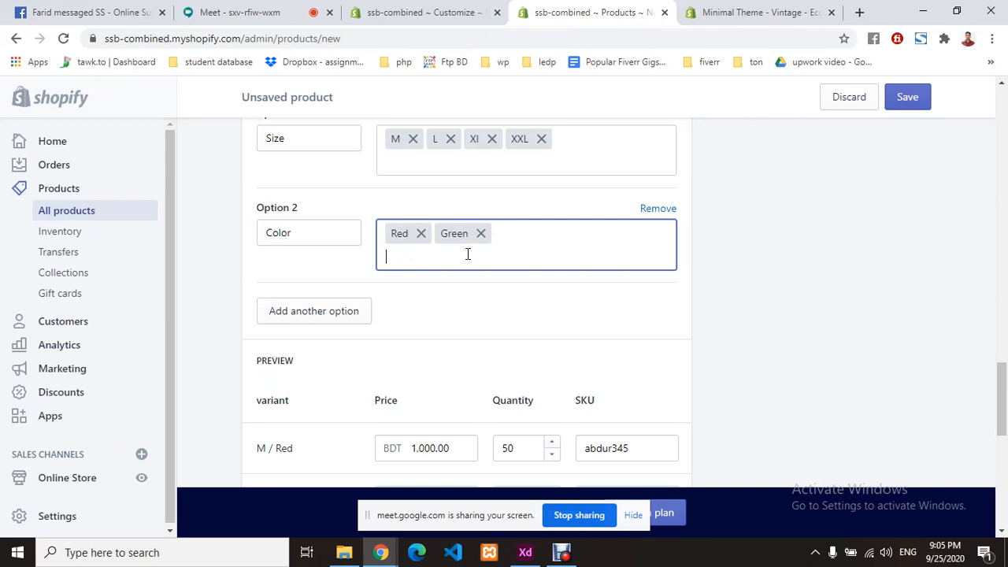
text(Black)
key(Return)
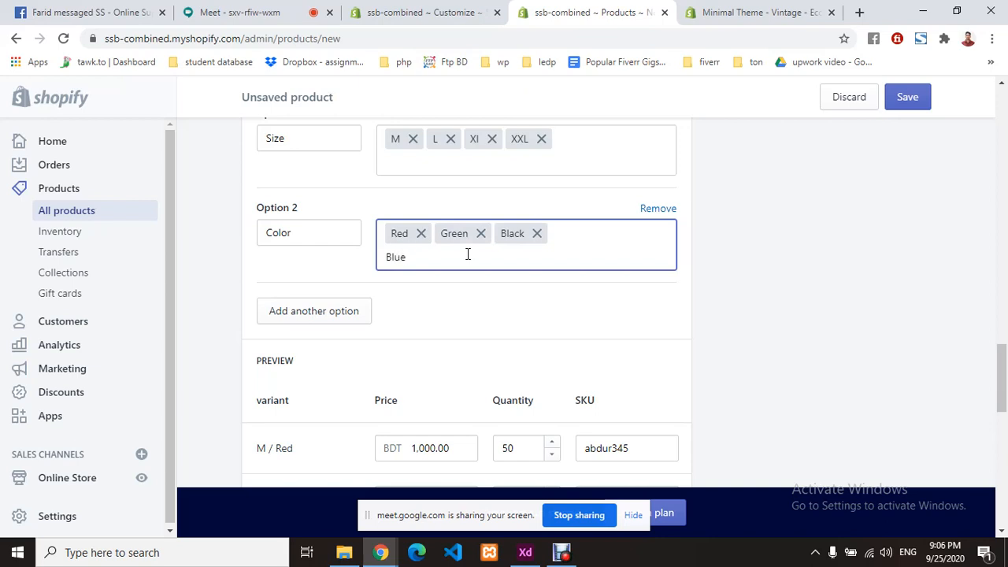
text(Blue)
key(Return)
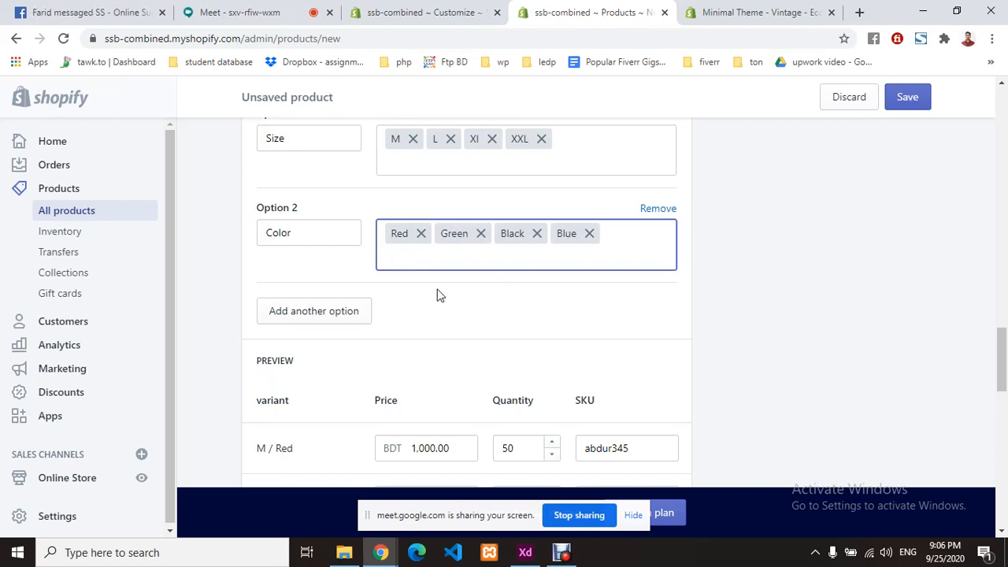
scroll(430, 288, down, 2)
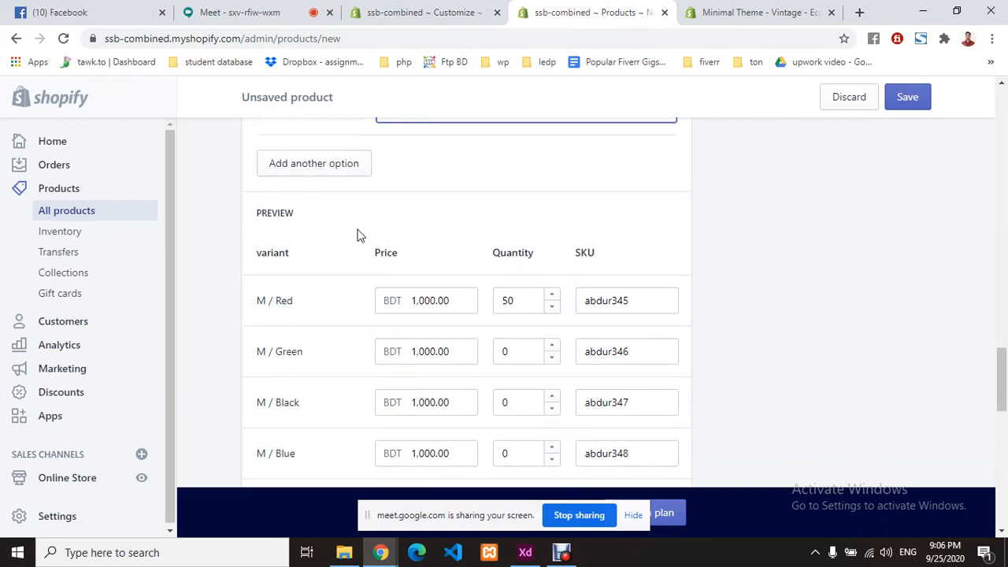
scroll(354, 221, up, 2)
scroll(447, 299, up, 2)
scroll(441, 291, down, 4)
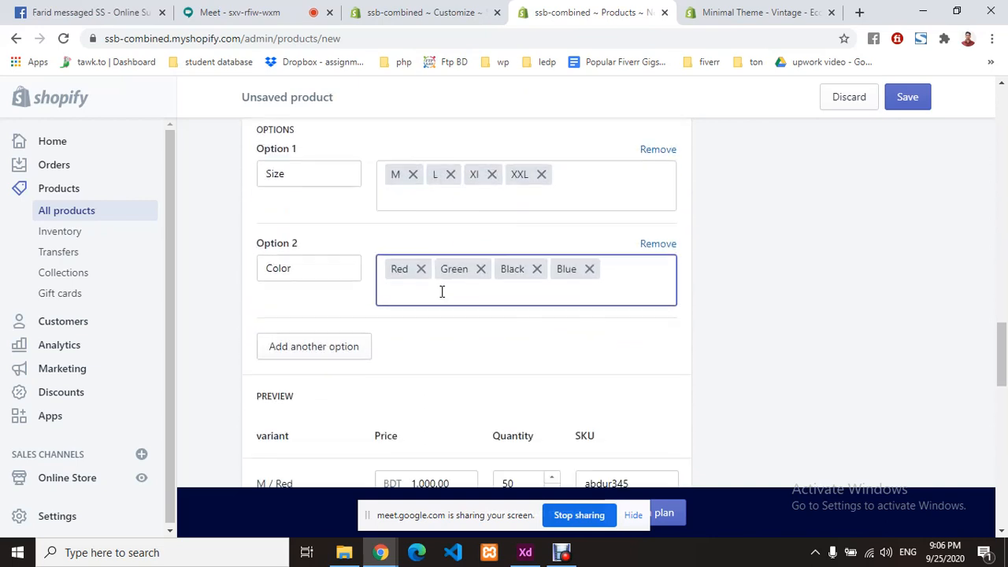
scroll(436, 250, down, 1)
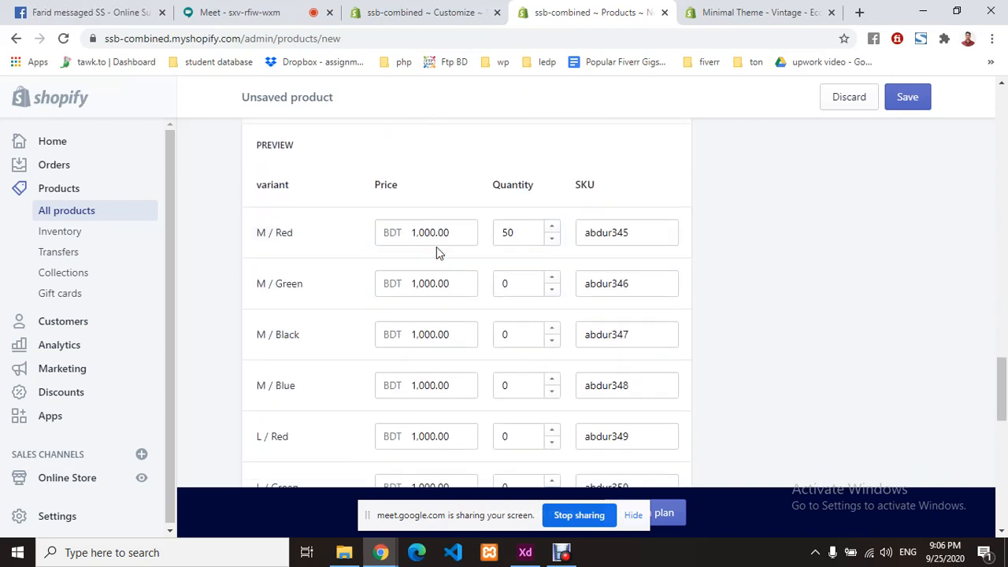
click(282, 229)
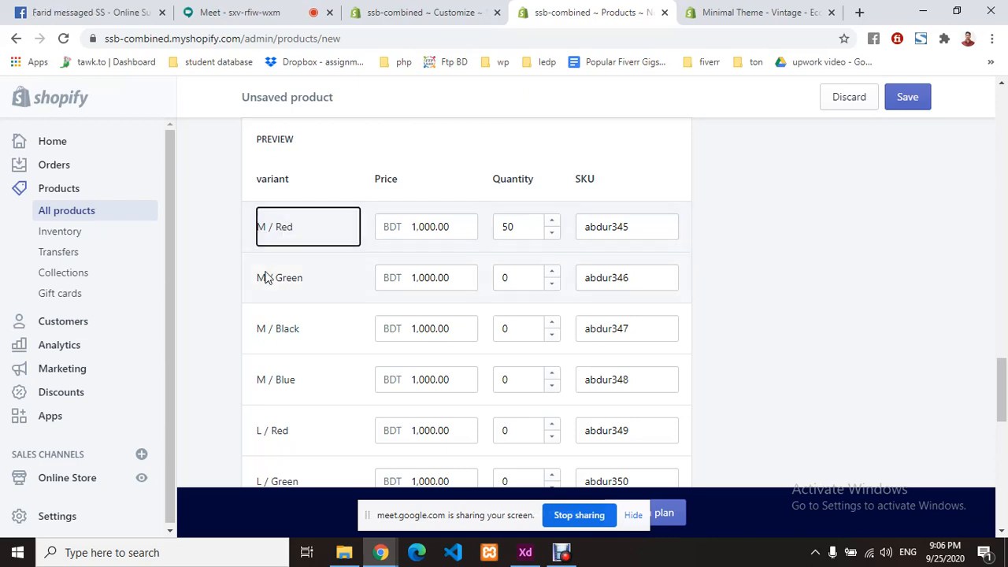
click(310, 285)
click(285, 335)
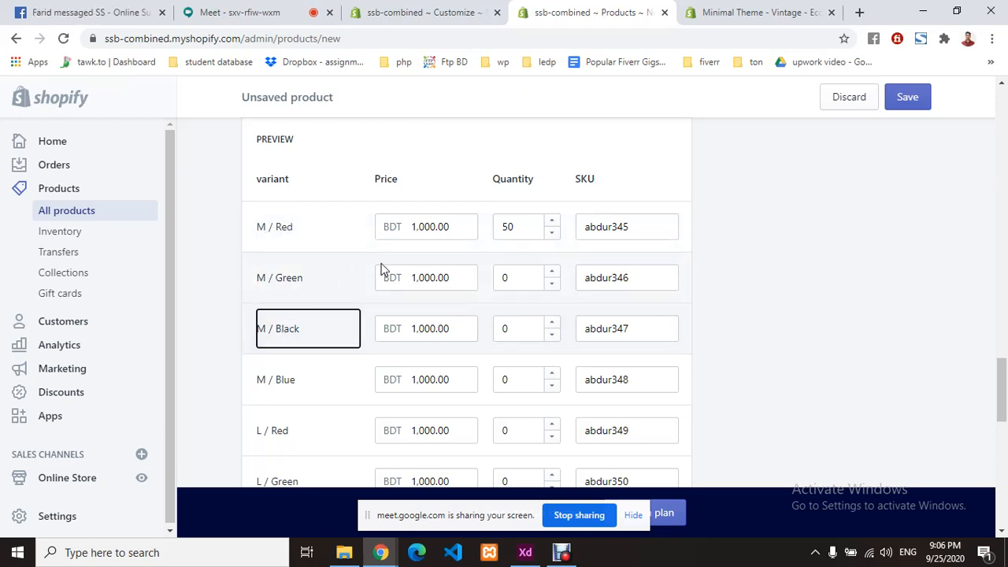
scroll(382, 271, up, 3)
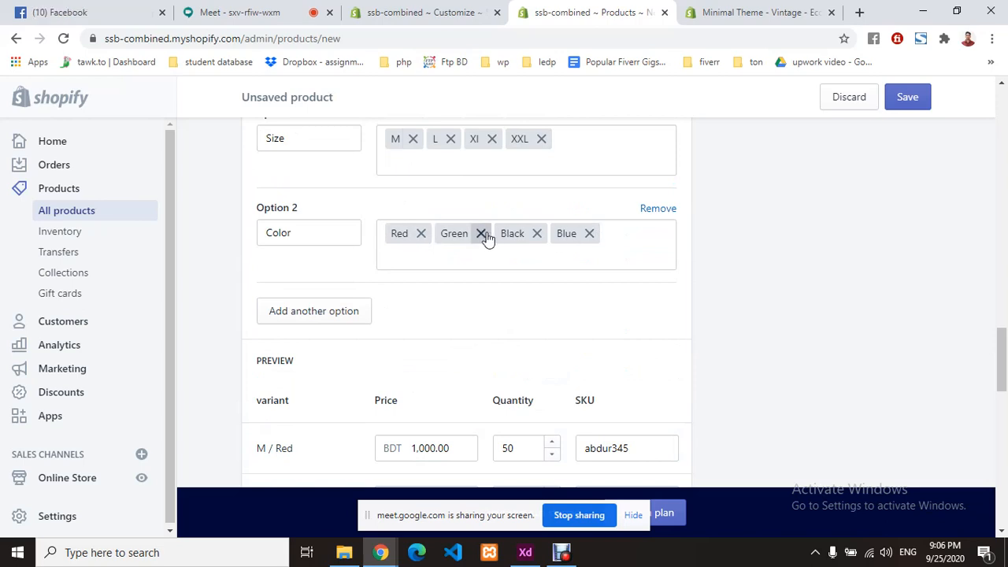
scroll(369, 329, down, 3)
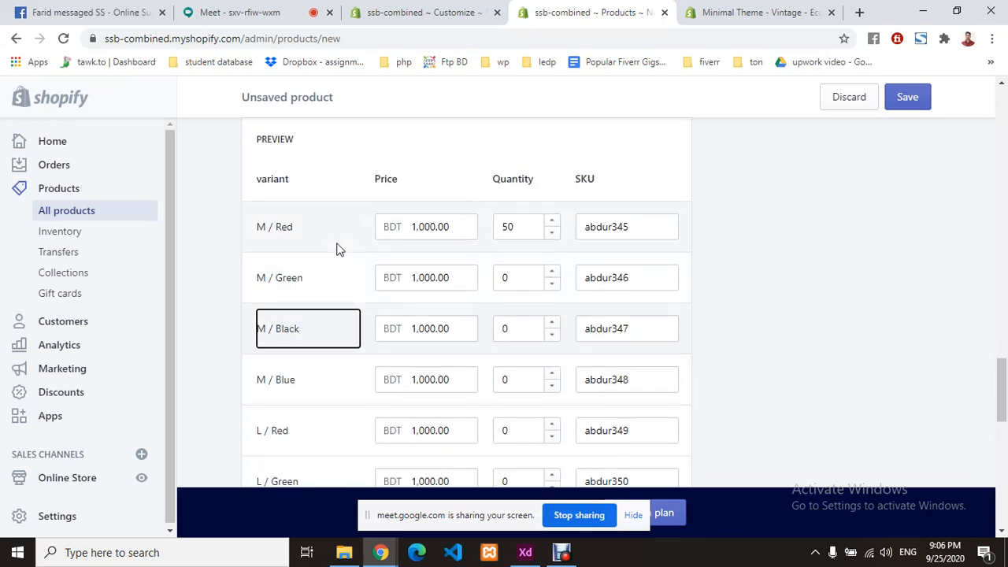
scroll(336, 246, down, 7)
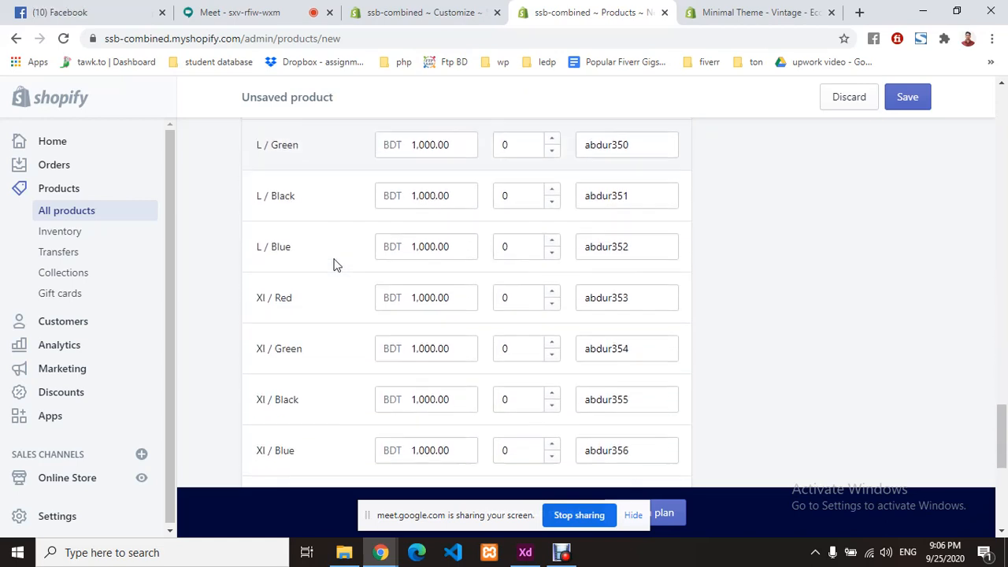
scroll(334, 266, down, 3)
scroll(333, 265, up, 7)
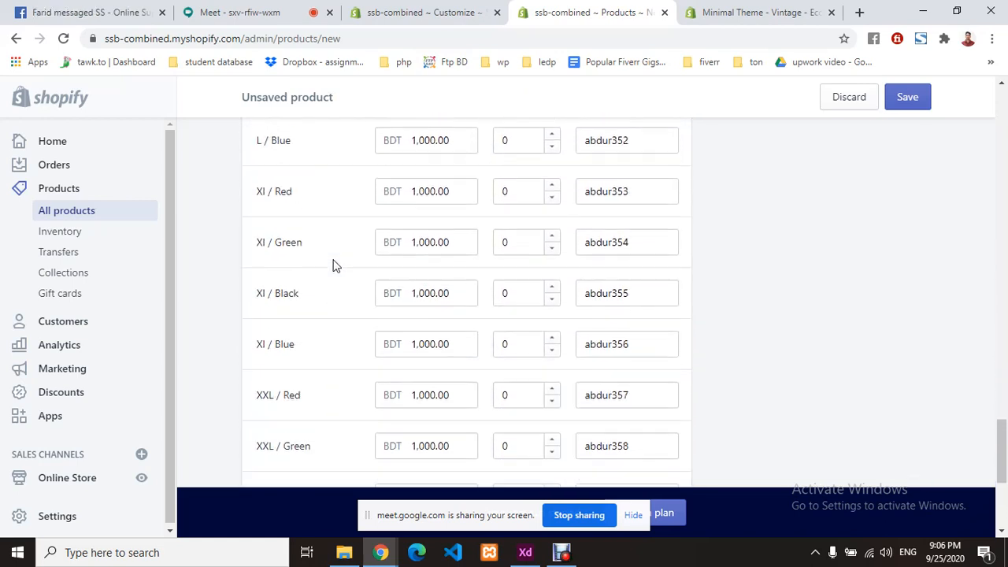
scroll(333, 264, up, 5)
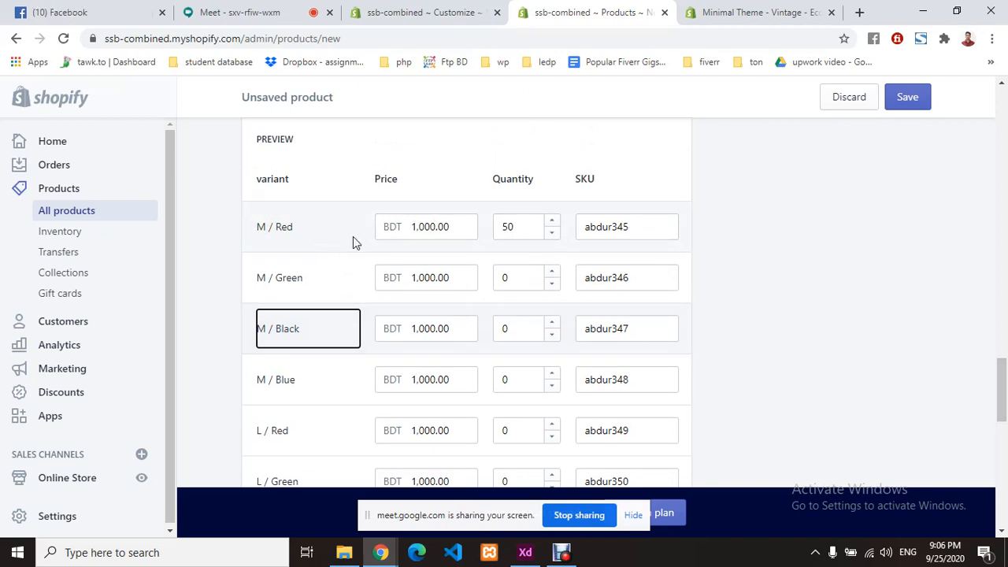
- Change the M / Red and M / Green variant prices to BDT 750.00
drag(428, 228, 401, 225)
click(434, 227)
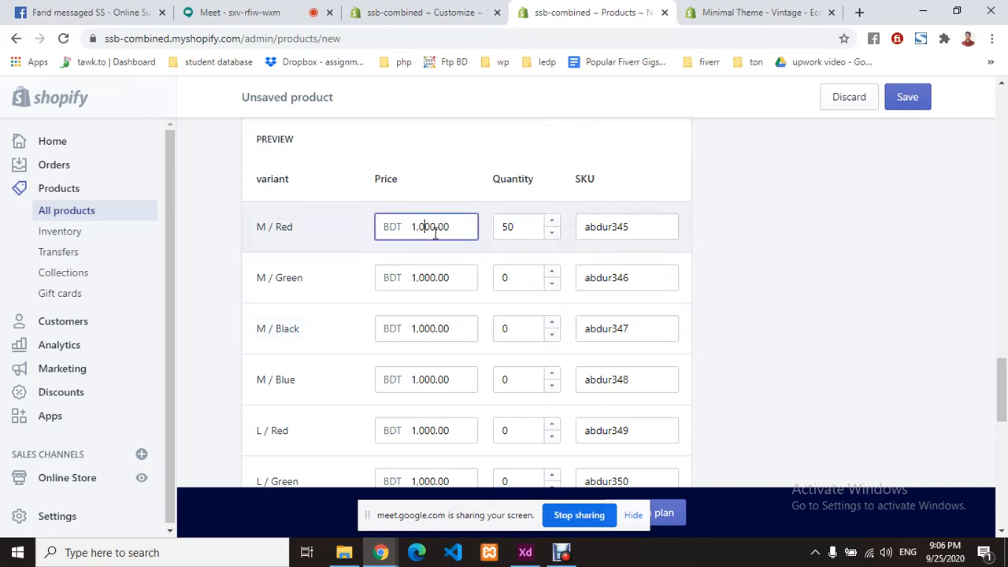
key(BackSpace)
key(BackSpace)
text(9)
key(BackSpace)
key(BackSpace)
text(9)
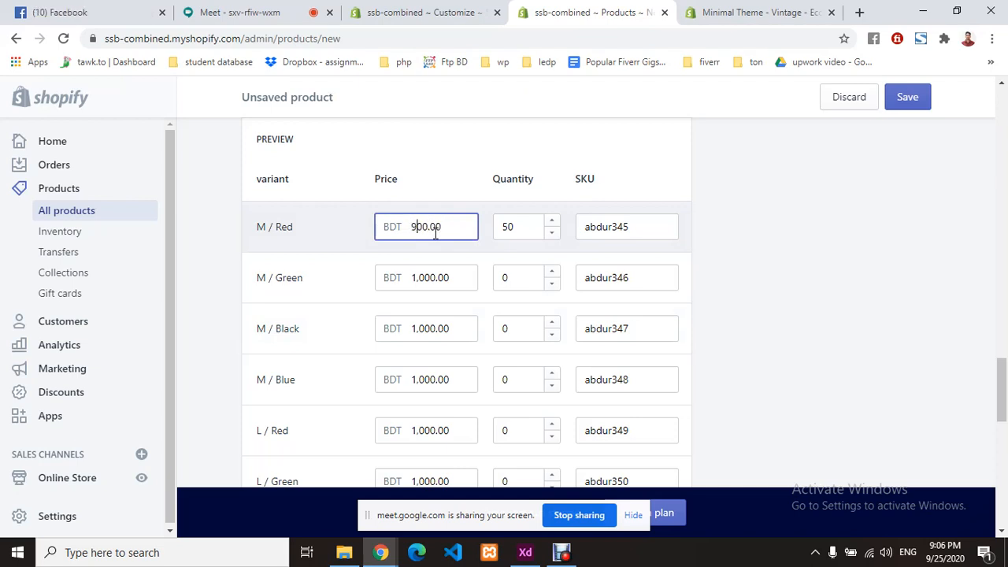
click(459, 193)
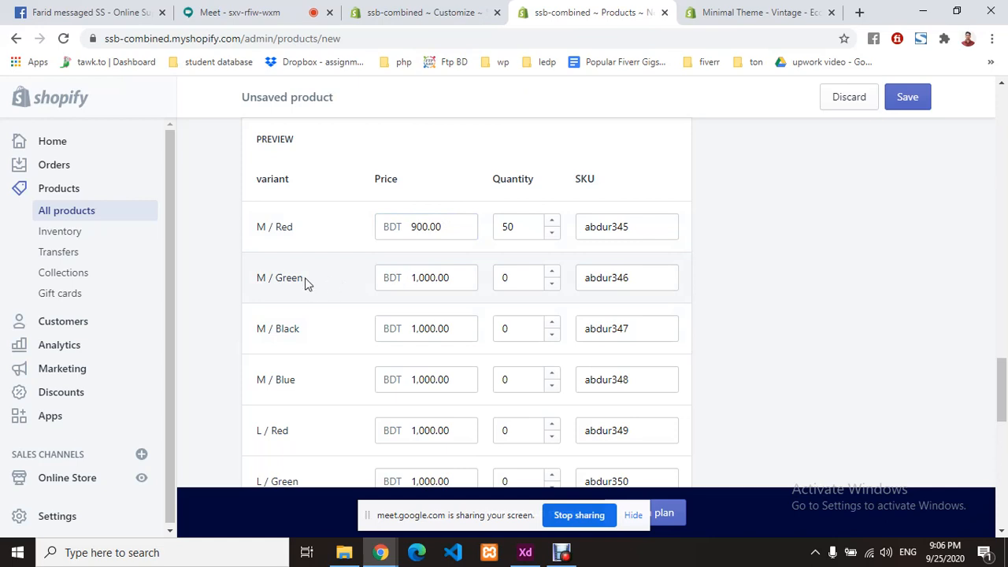
drag(425, 278, 354, 281)
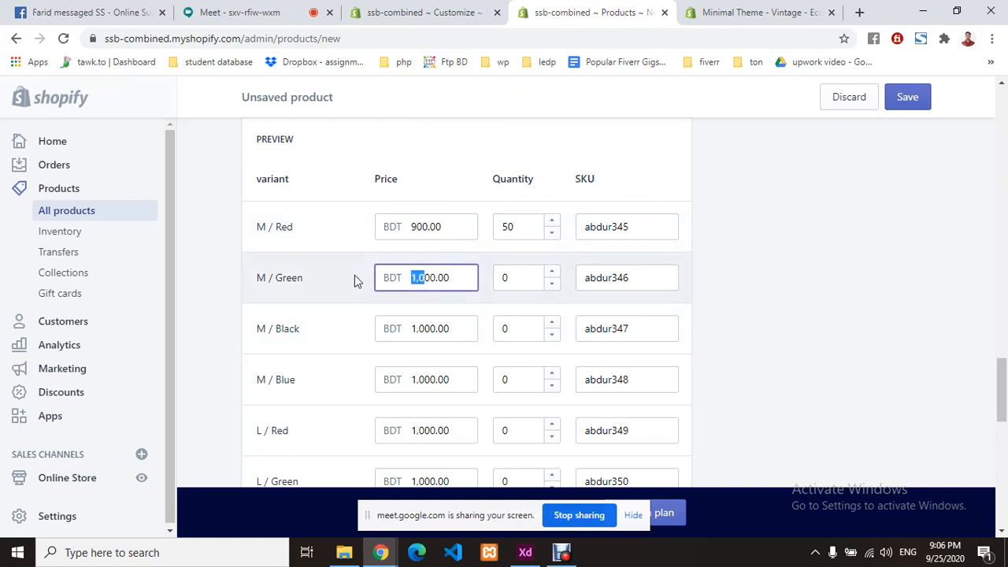
text(9)
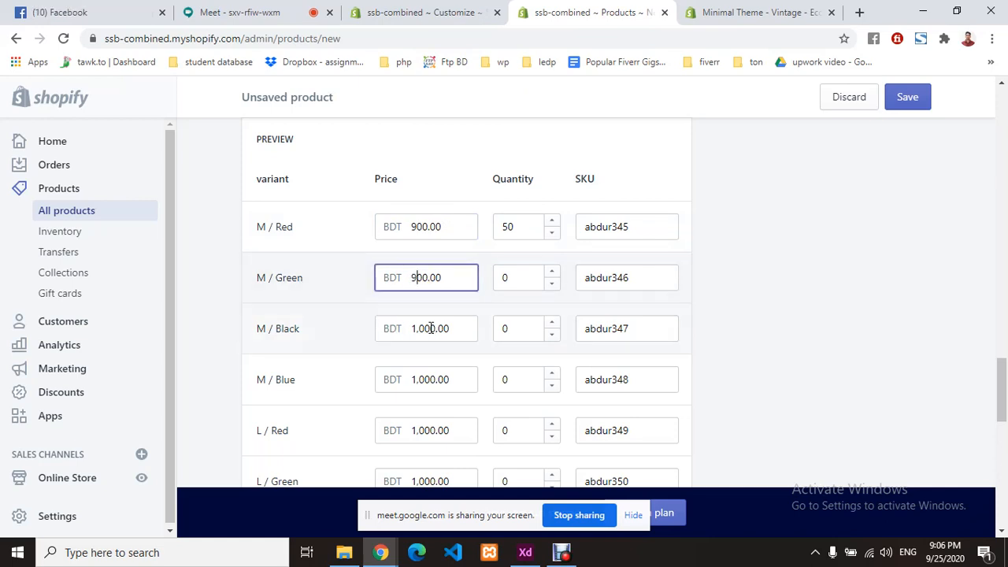
drag(425, 329, 349, 342)
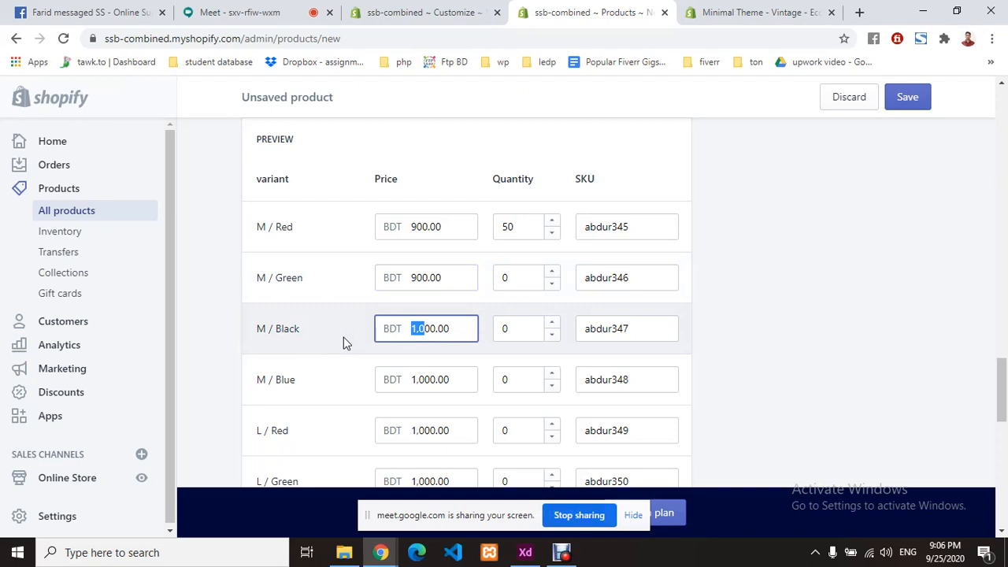
key(BackSpace)
text(0)
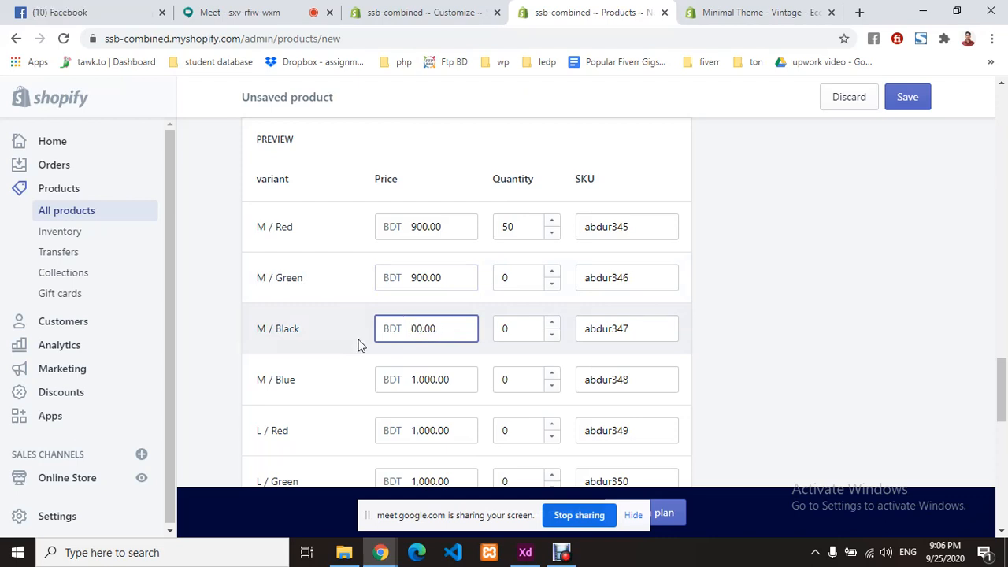
drag(417, 277, 385, 278)
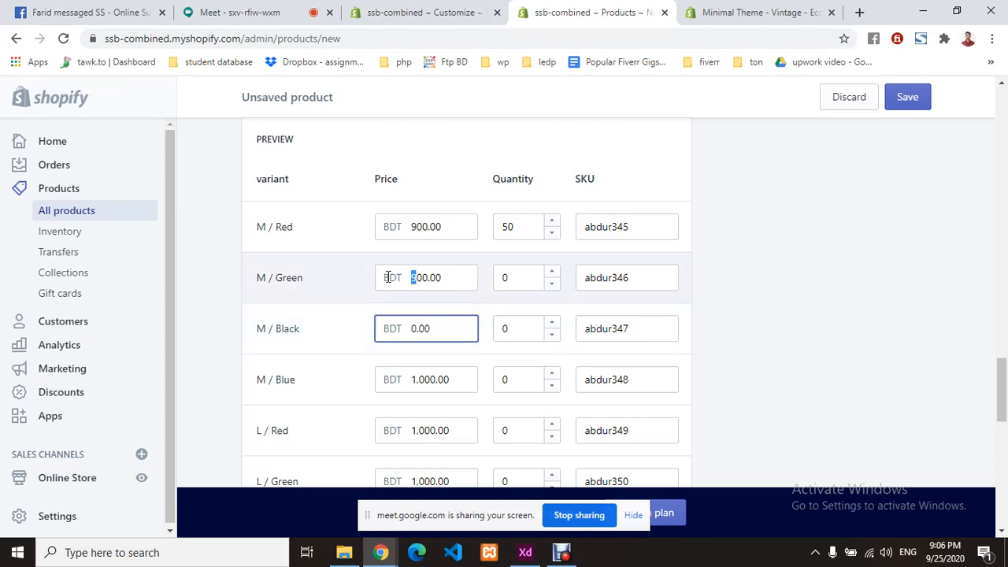
text(75)
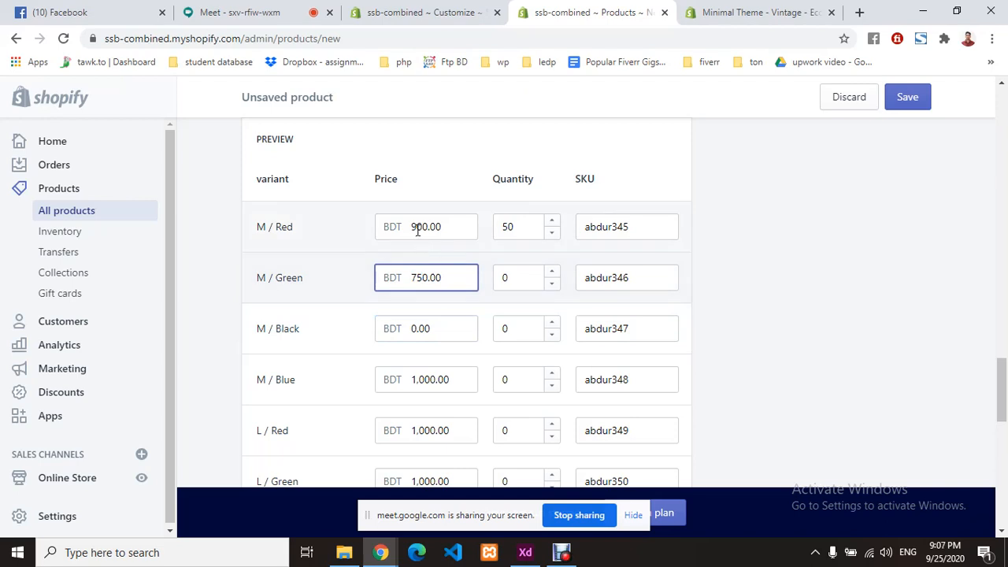
drag(423, 226, 403, 226)
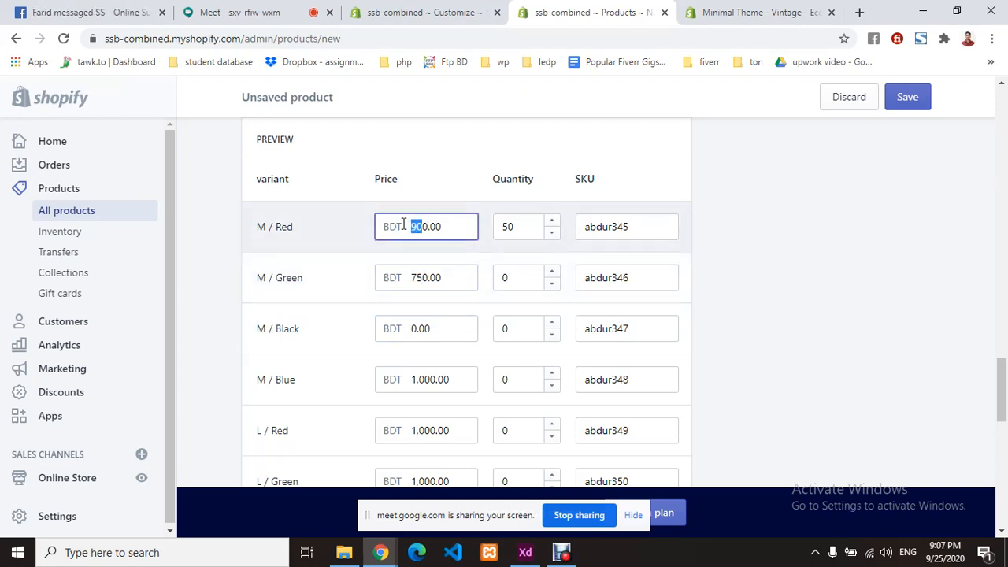
text(750)
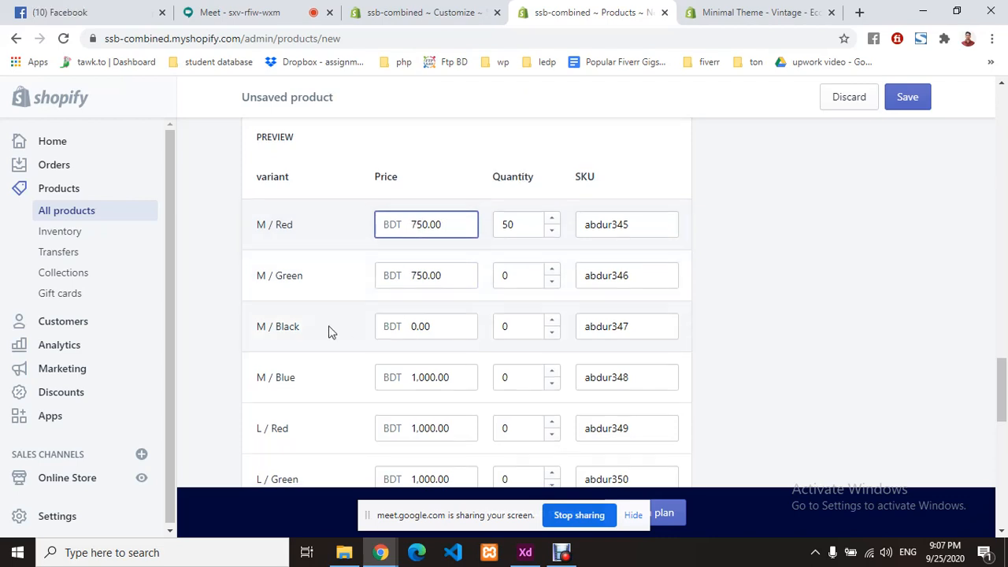
- Change the M / Black and M / Blue variant prices to BDT 900.00
scroll(386, 269, down, 1)
click(415, 258)
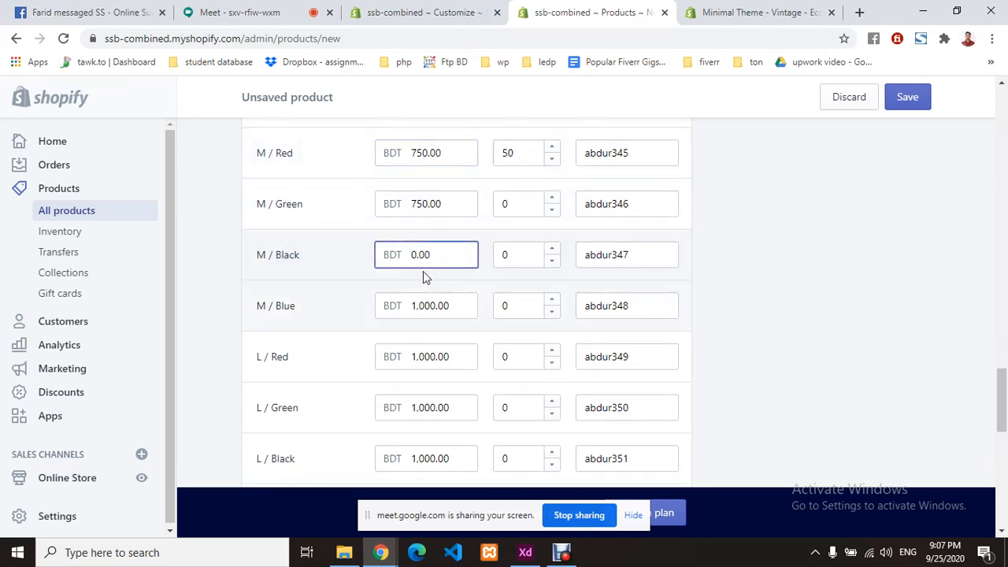
text(800)
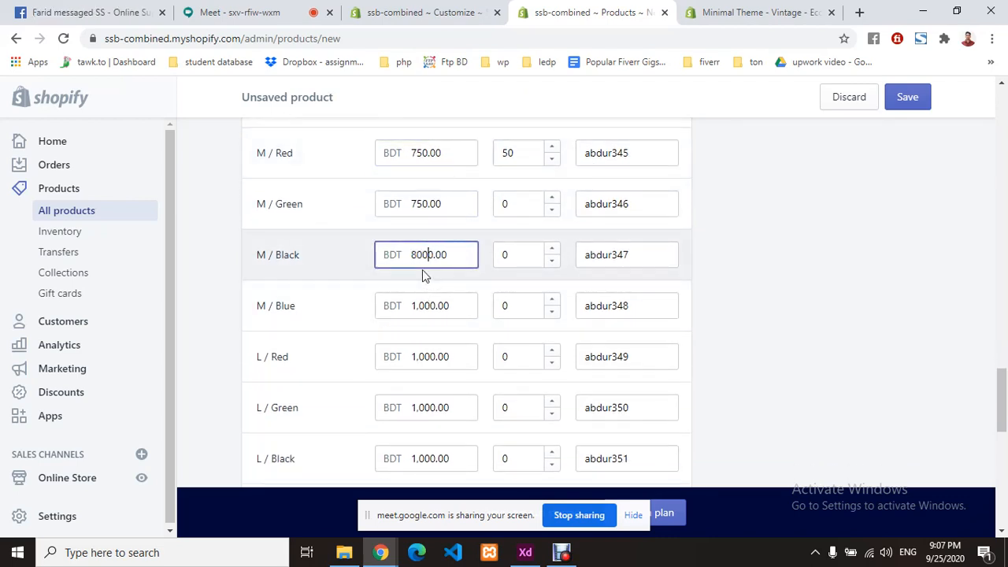
key(BackSpace)
key(BackSpace)
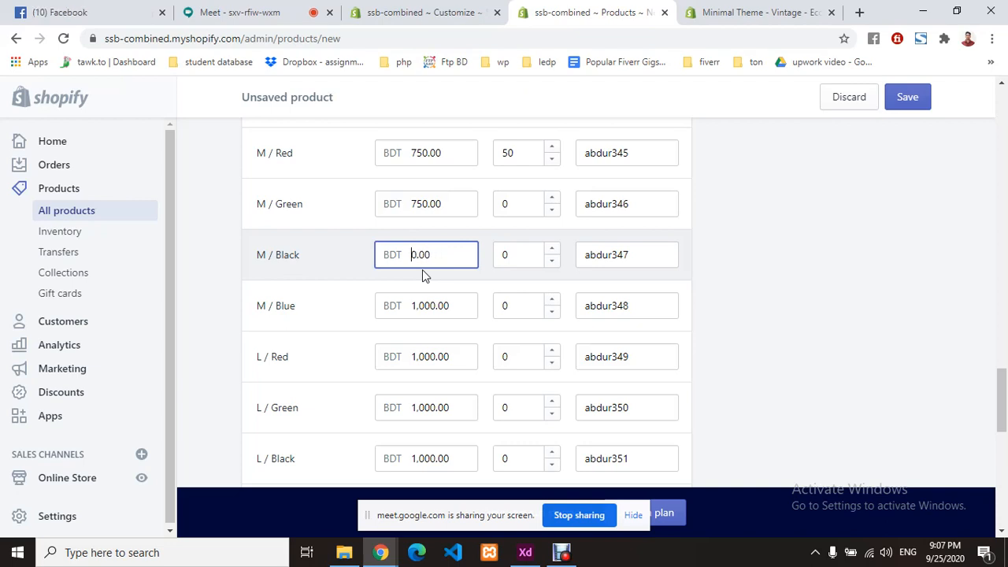
text(90)
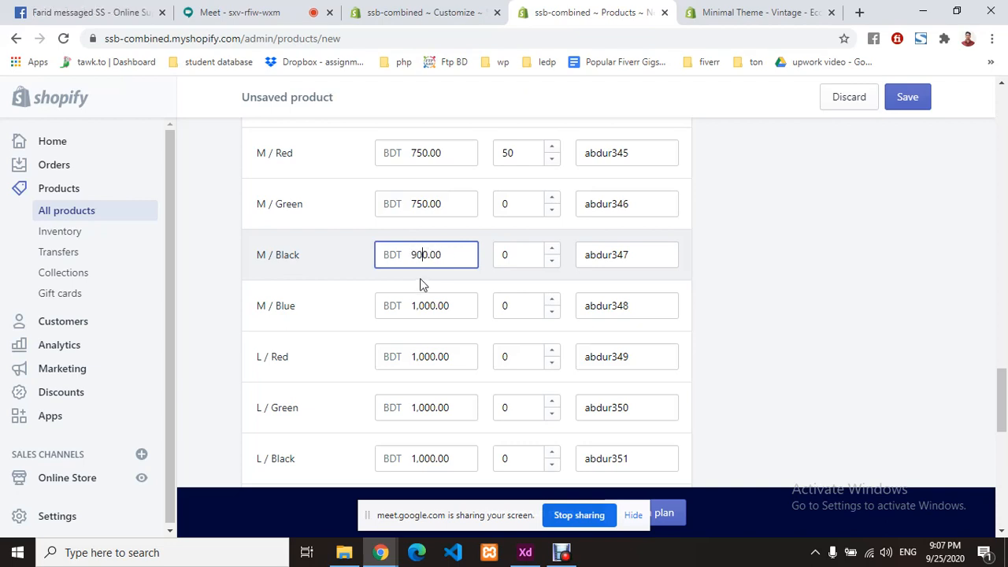
click(422, 286)
scroll(326, 321, down, 1)
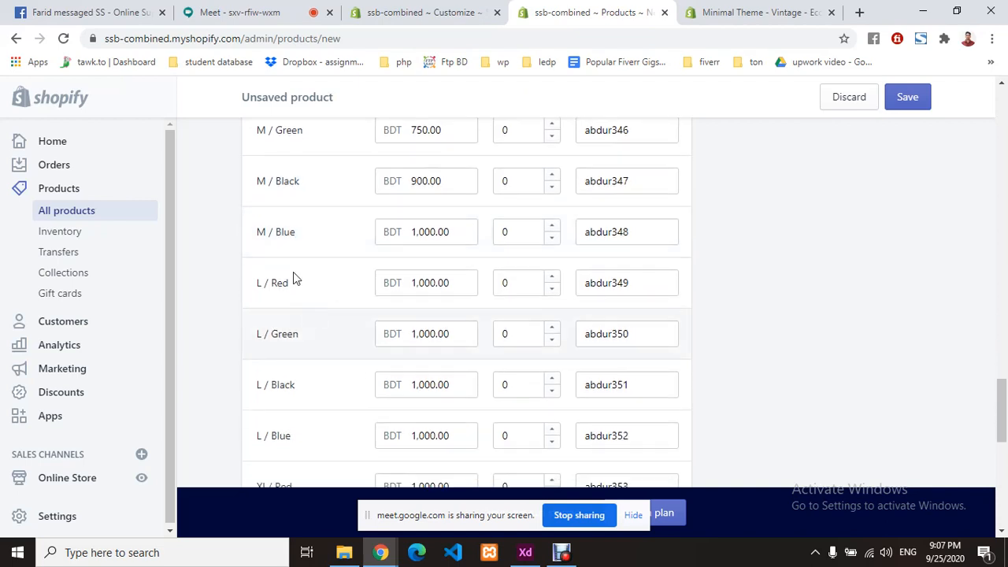
drag(429, 231, 409, 232)
click(415, 233)
key(BackSpace)
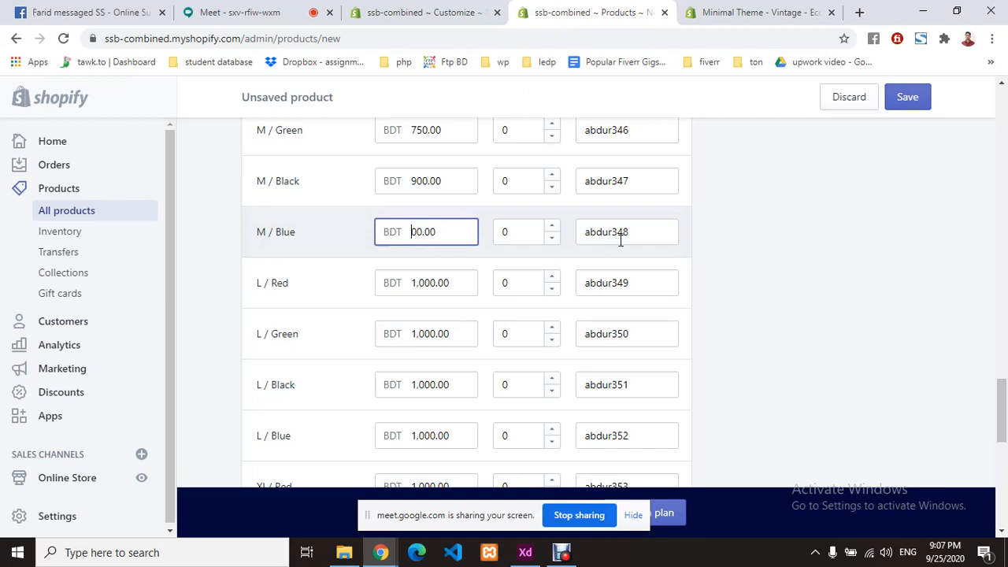
text(90)
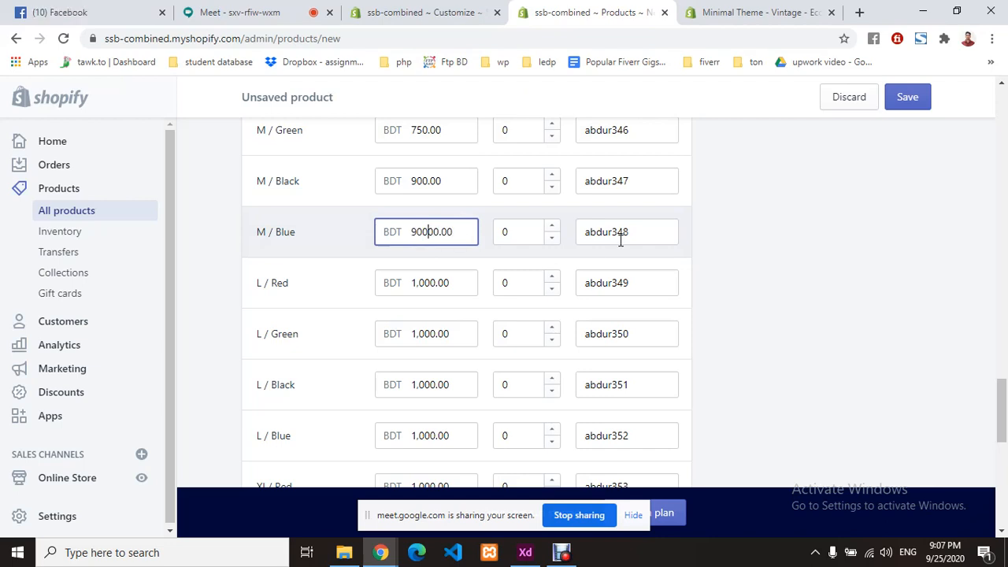
click(384, 266)
scroll(326, 272, down, 1)
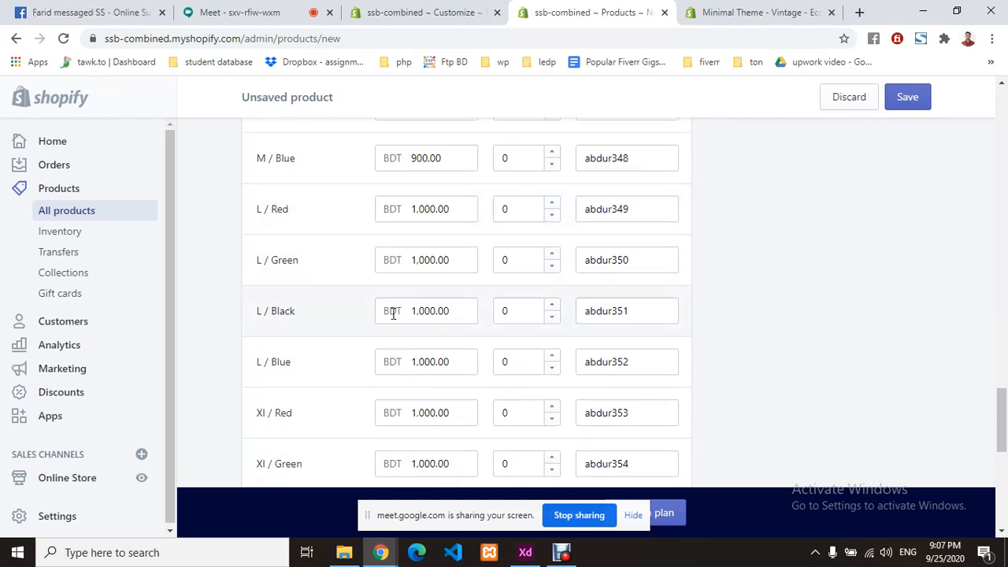
- Set the quantity to 50 for the M and L variants in Red, Green, Black and Blue
scroll(520, 337, up, 4)
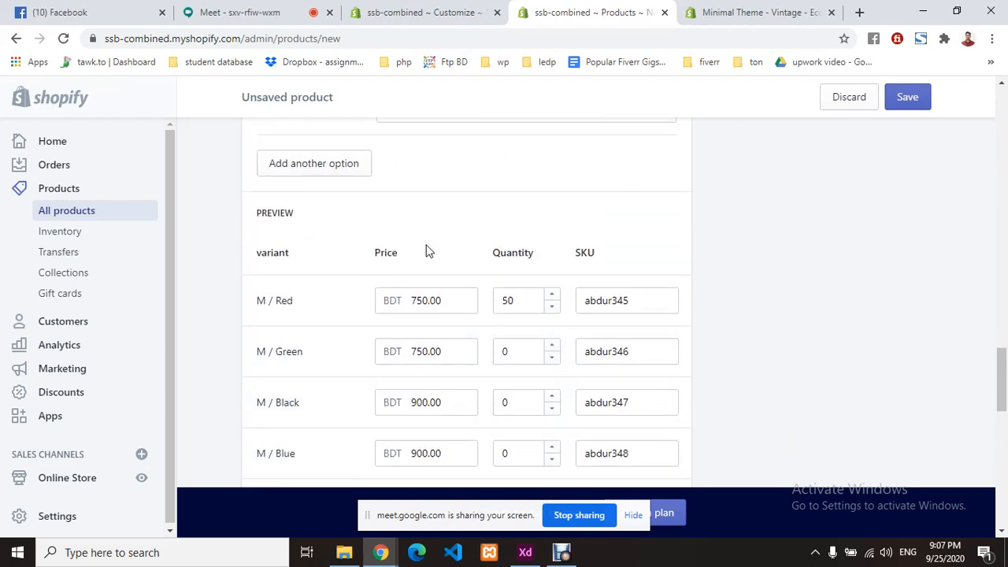
double_click(522, 351)
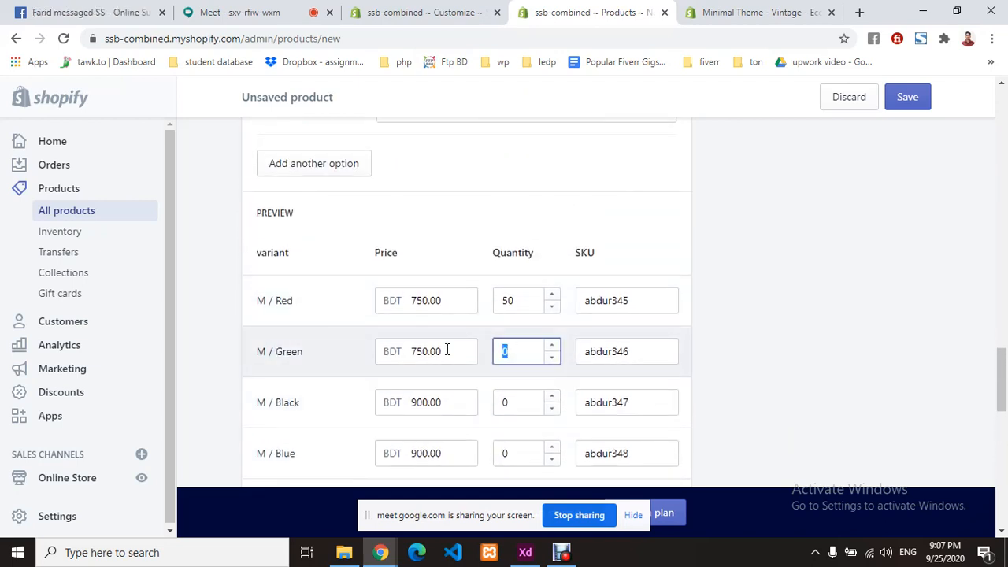
double_click(507, 301)
scroll(505, 339, down, 1)
double_click(512, 276)
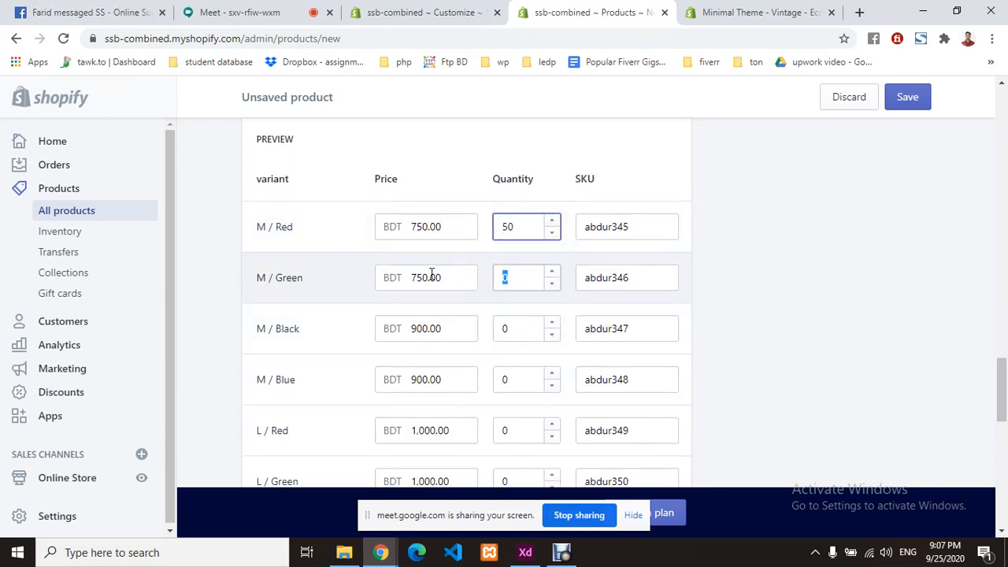
double_click(512, 326)
scroll(513, 322, down, 2)
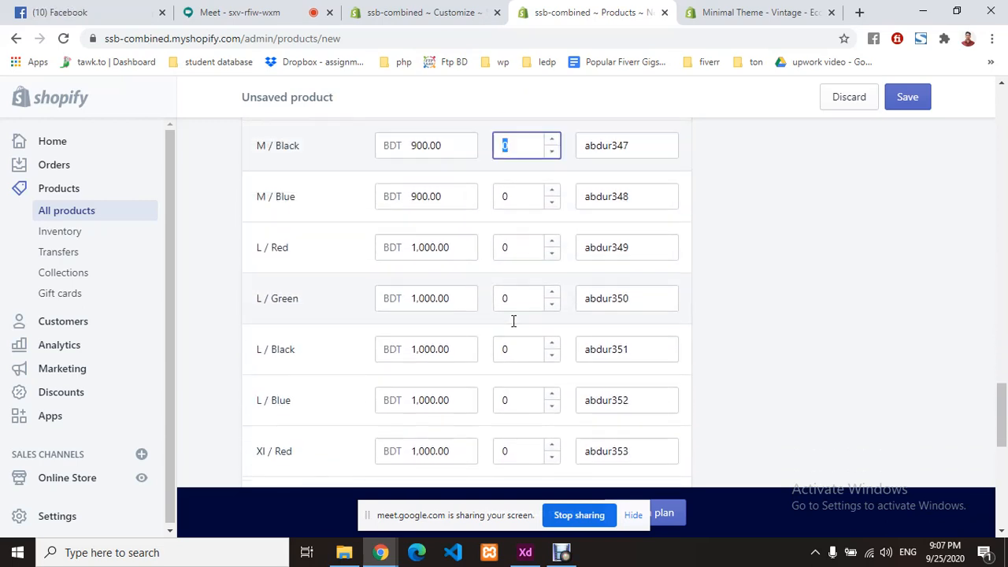
scroll(513, 322, up, 2)
double_click(518, 221)
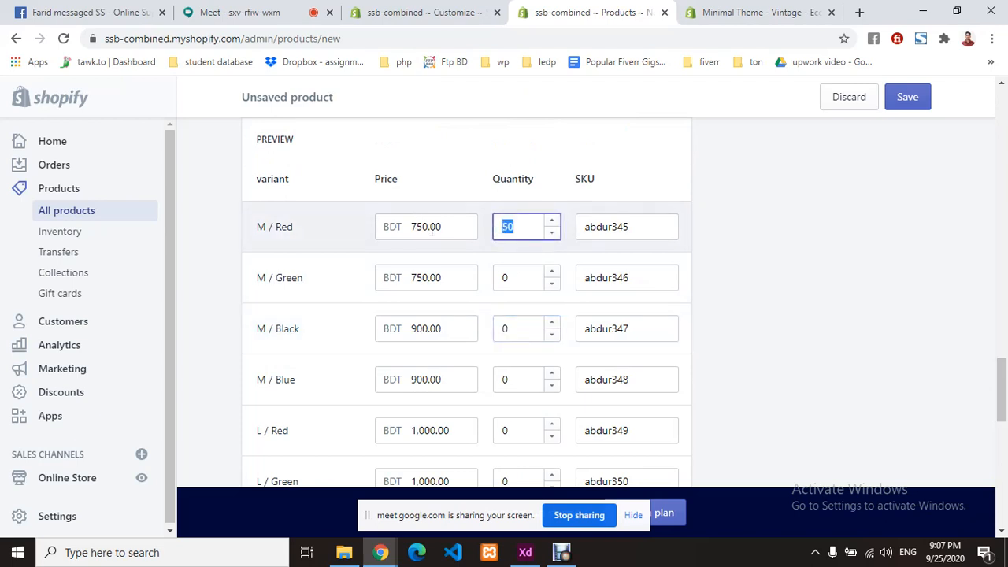
double_click(512, 275)
text(50)
double_click(508, 326)
text(50)
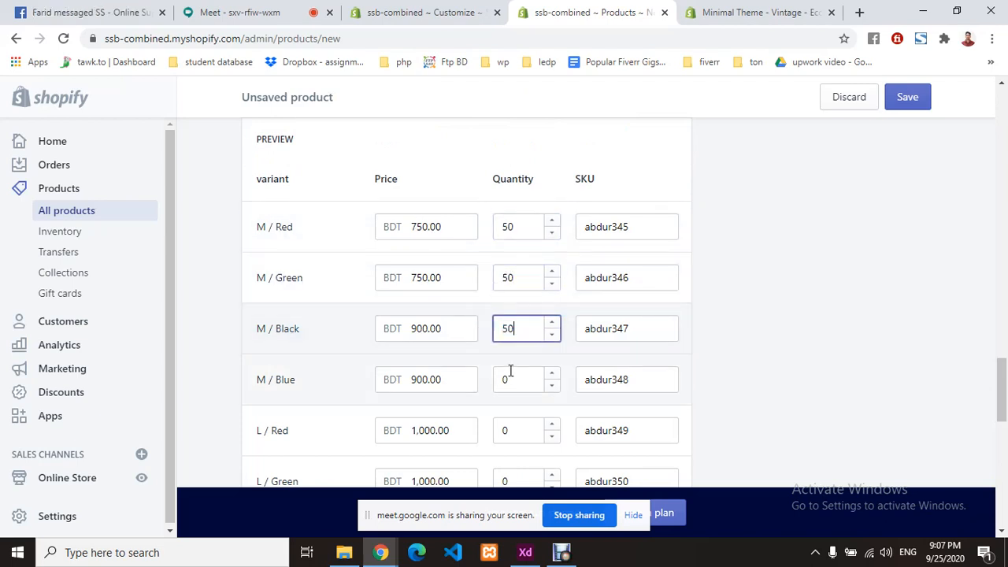
double_click(510, 377)
text(50)
scroll(535, 323, down, 2)
double_click(519, 283)
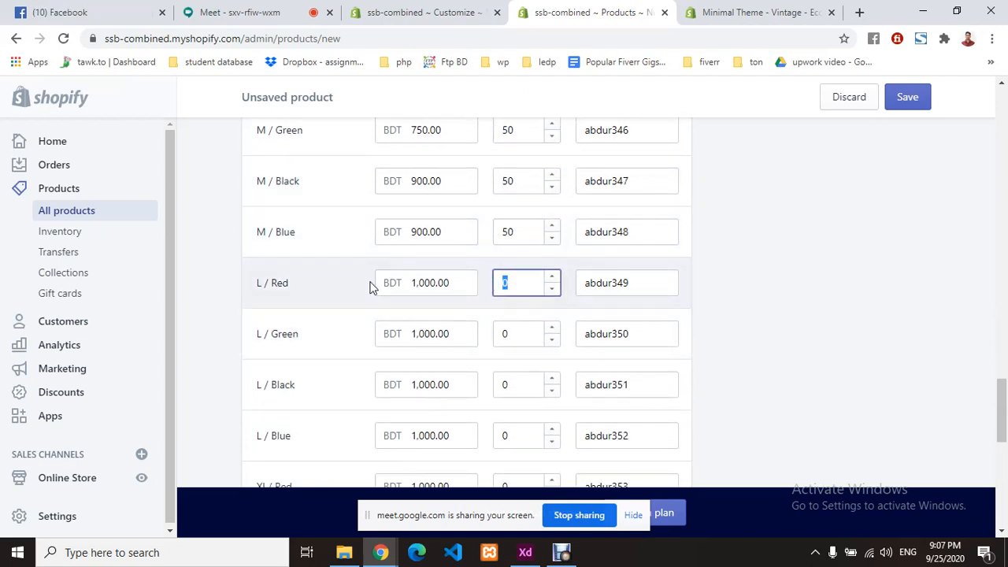
text(50)
double_click(520, 334)
text(50)
double_click(504, 384)
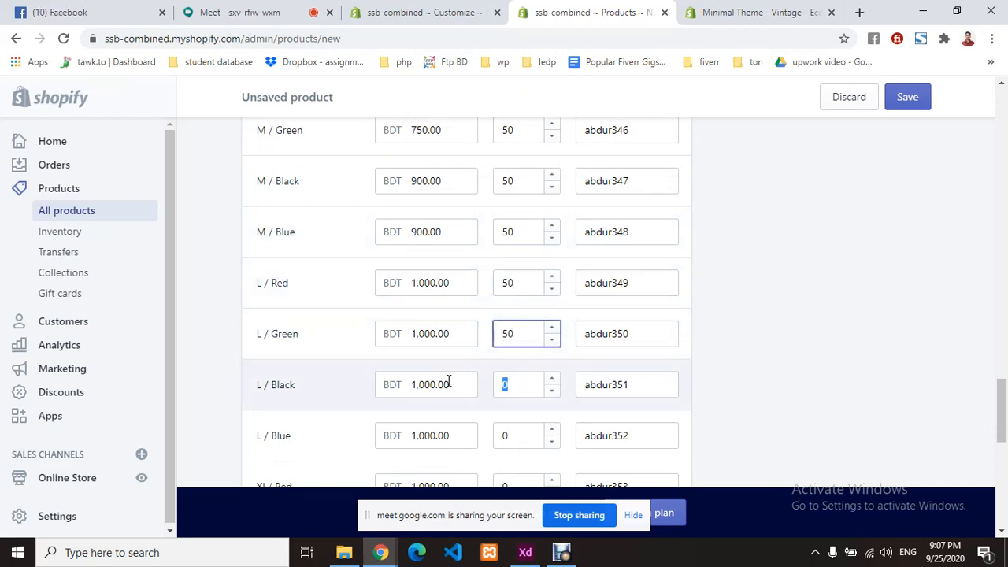
text(50)
double_click(505, 436)
text(50)
scroll(504, 378, down, 2)
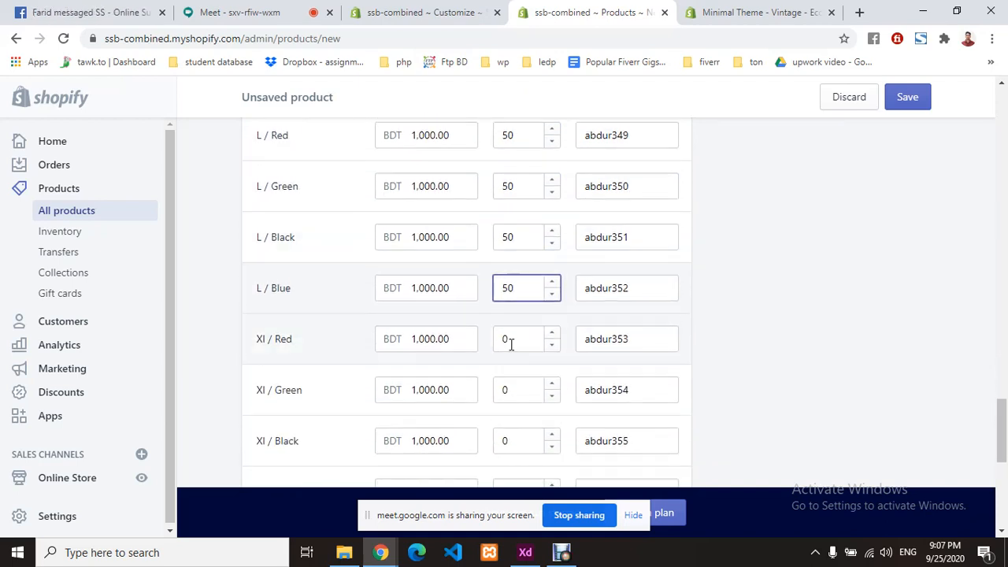
- Set the quantity to 50 for the remaining larger-size variants down to XXL / Blue
double_click(508, 339)
text(50)
double_click(505, 390)
text(50)
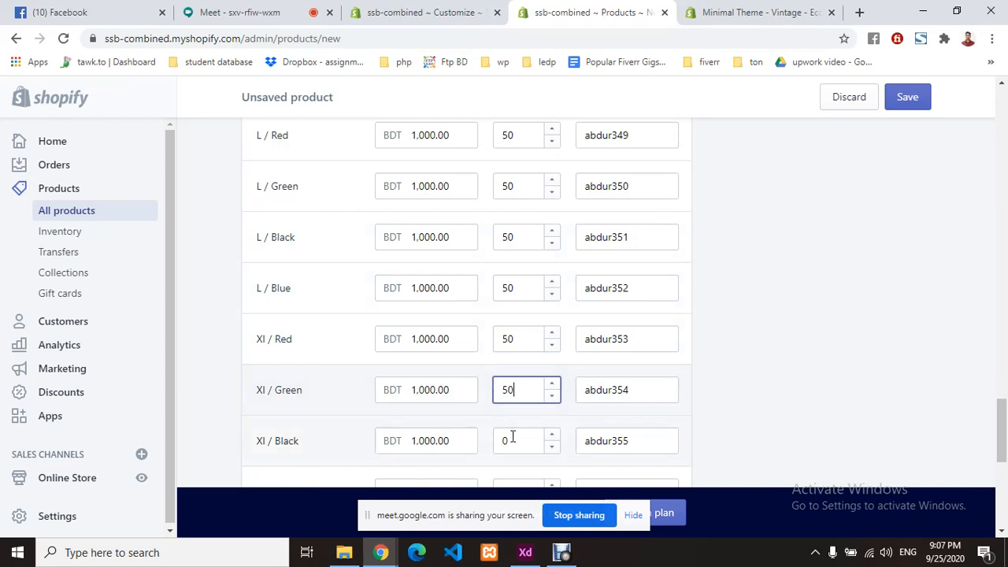
double_click(508, 441)
text(50)
scroll(468, 389, down, 2)
double_click(520, 345)
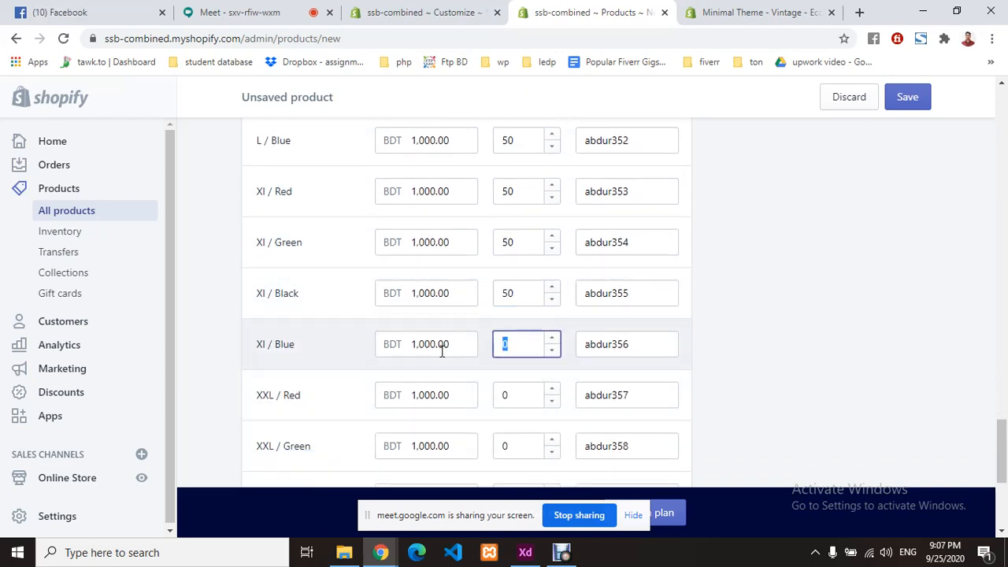
text(50)
double_click(508, 394)
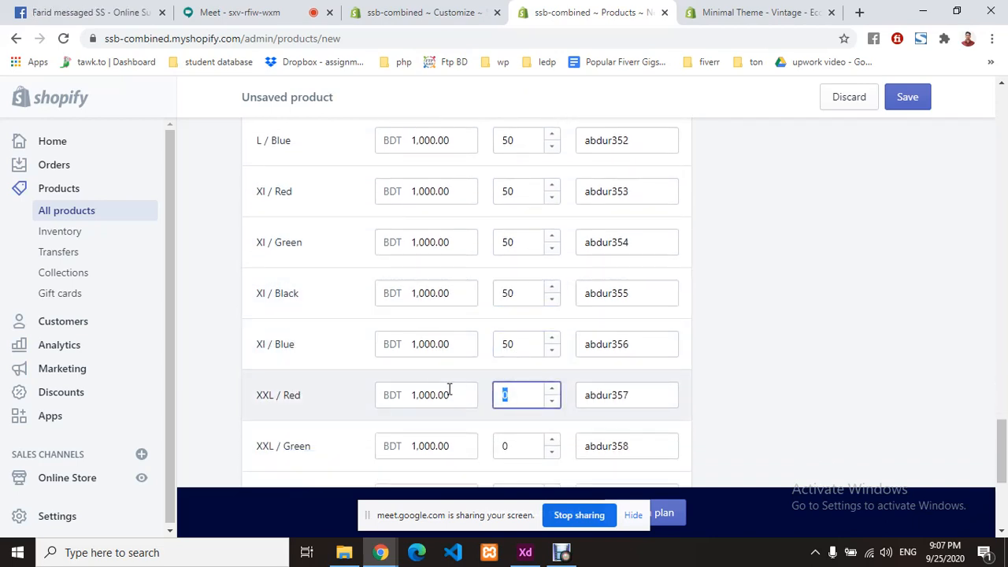
scroll(448, 390, down, 2)
double_click(504, 298)
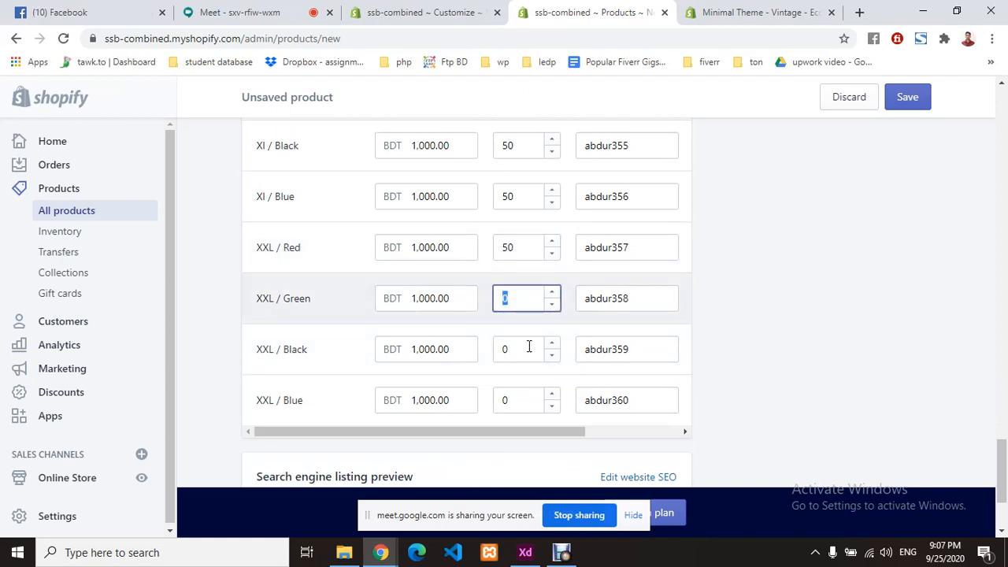
text(50)
double_click(508, 349)
text(50)
double_click(520, 401)
text(50)
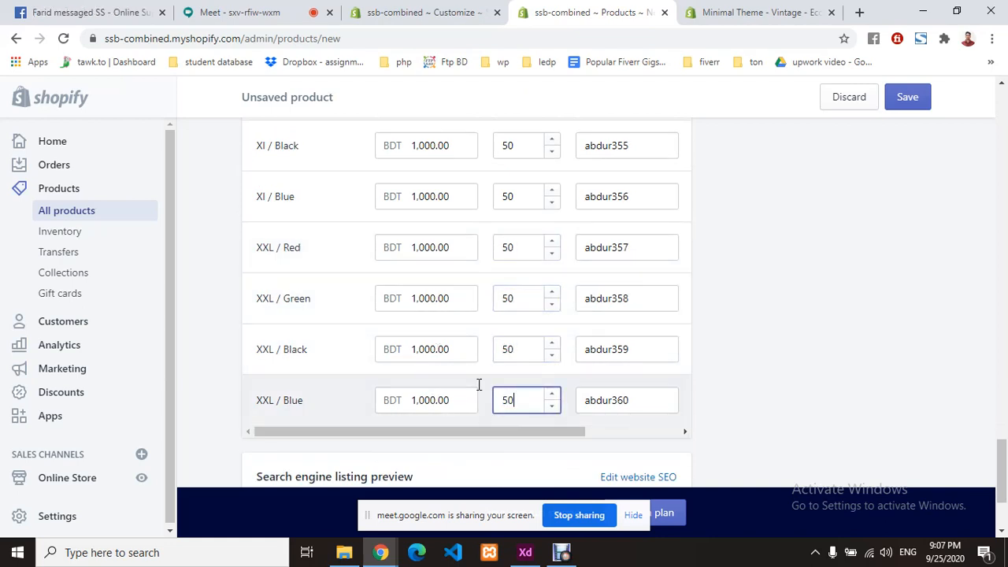
scroll(477, 366, down, 2)
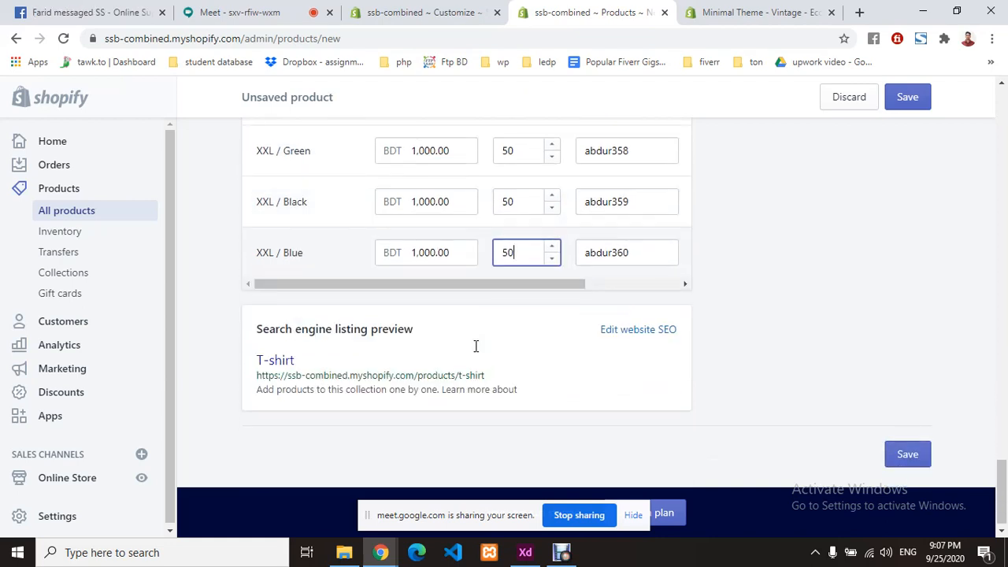
scroll(469, 344, up, 12)
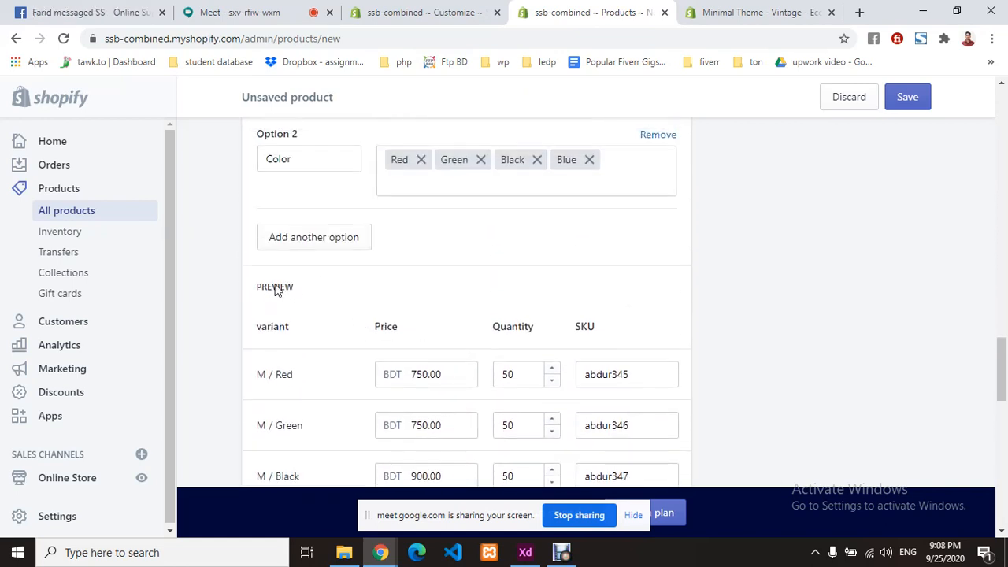
- Review the variant prices, quantities and SKUs, then save the T-shirt product
scroll(522, 293, up, 3)
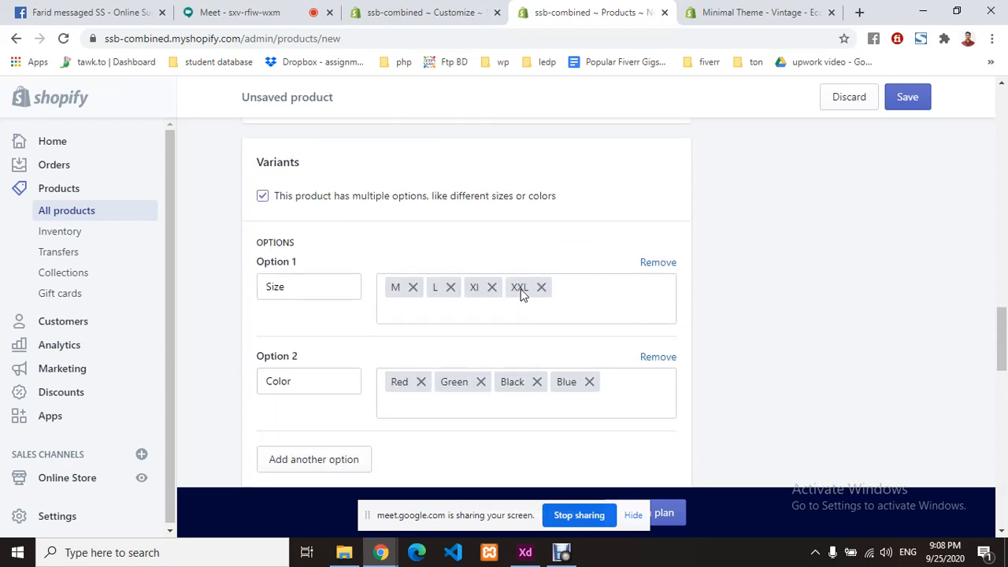
scroll(496, 297, up, 10)
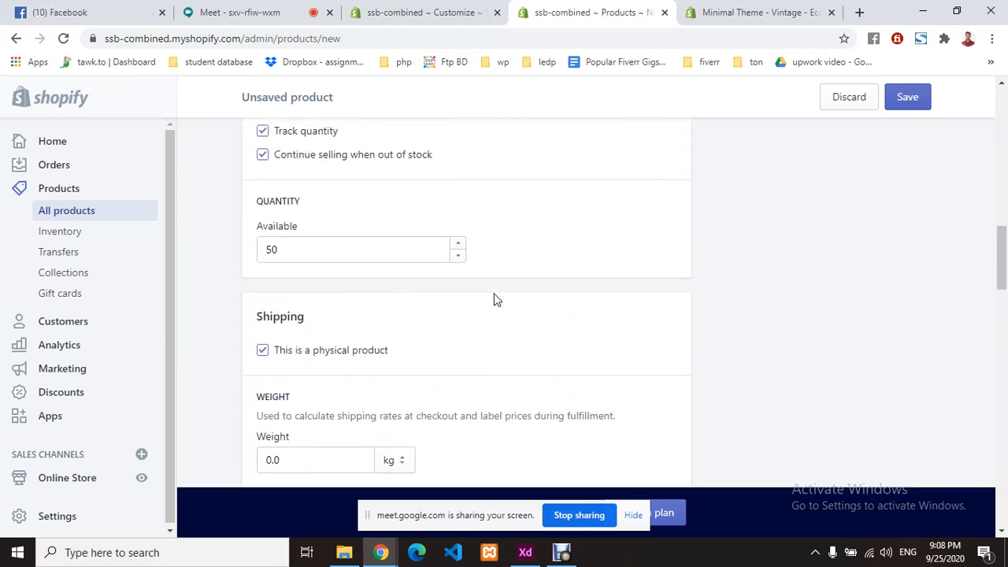
scroll(495, 299, up, 2)
scroll(496, 299, up, 6)
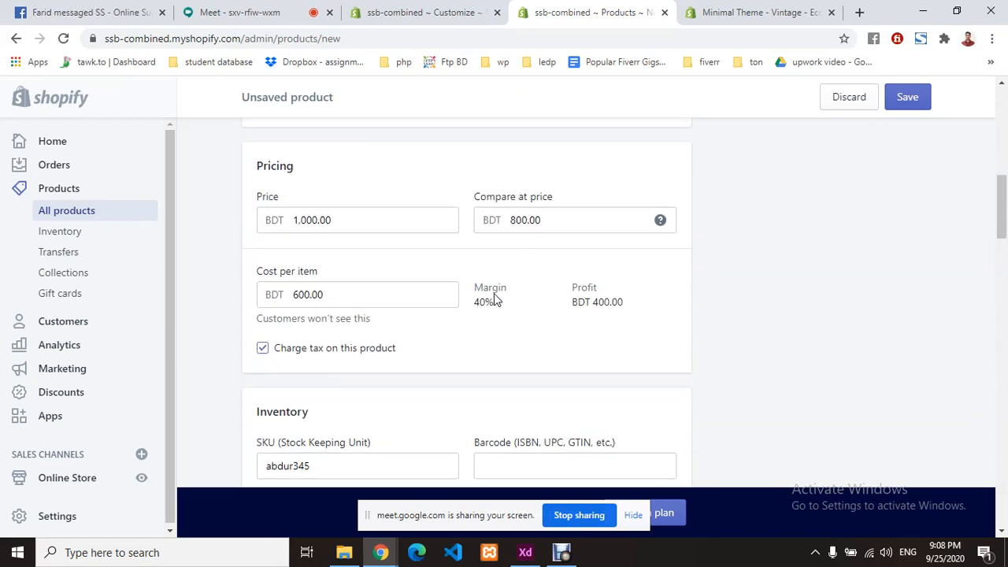
scroll(493, 298, up, 2)
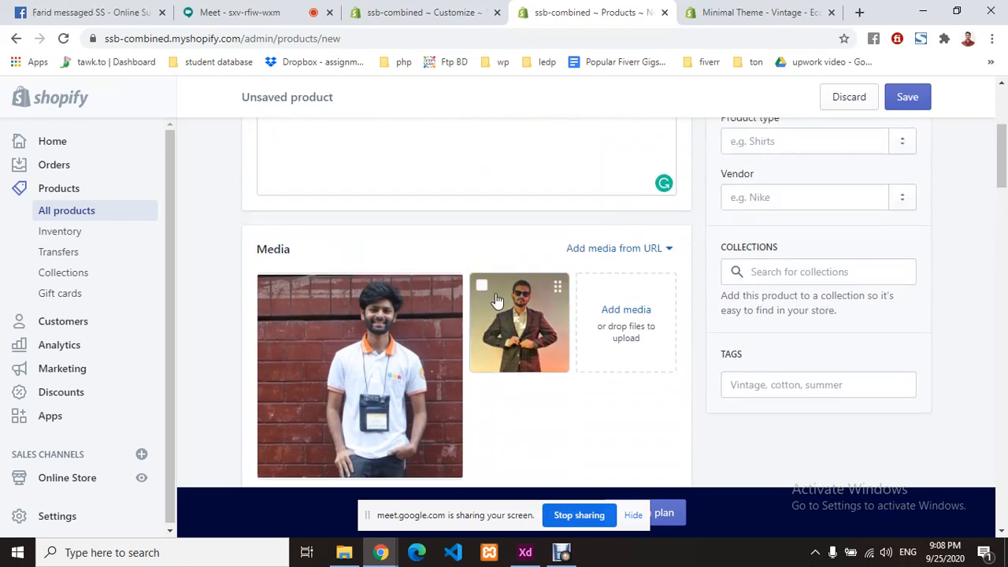
scroll(496, 300, down, 8)
scroll(495, 299, down, 13)
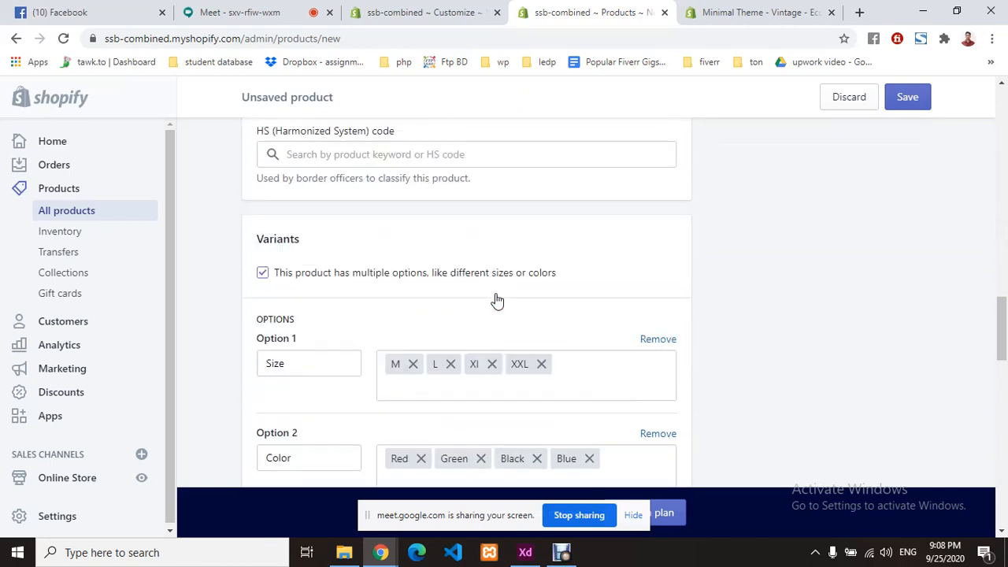
scroll(496, 299, up, 2)
scroll(494, 299, down, 2)
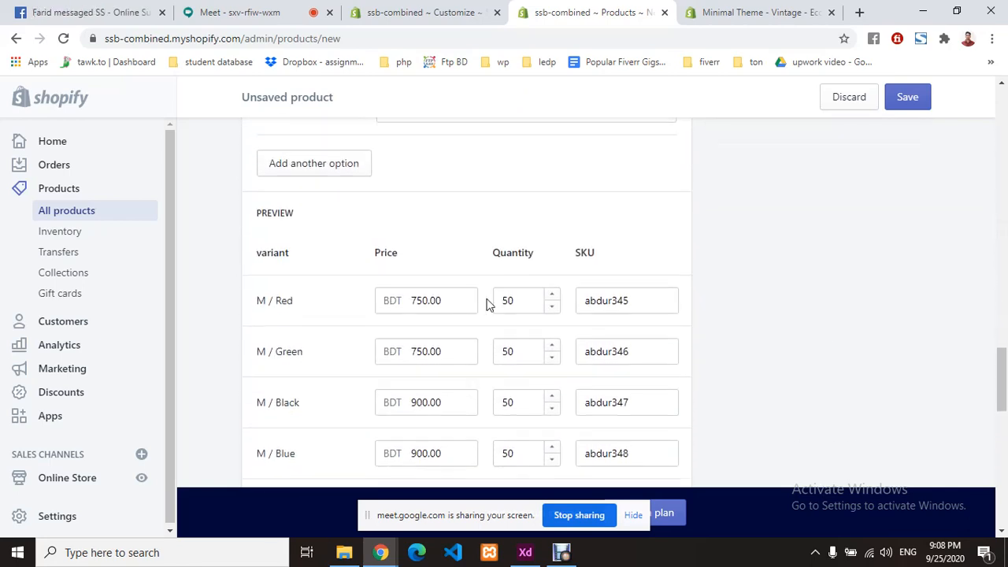
scroll(536, 304, down, 7)
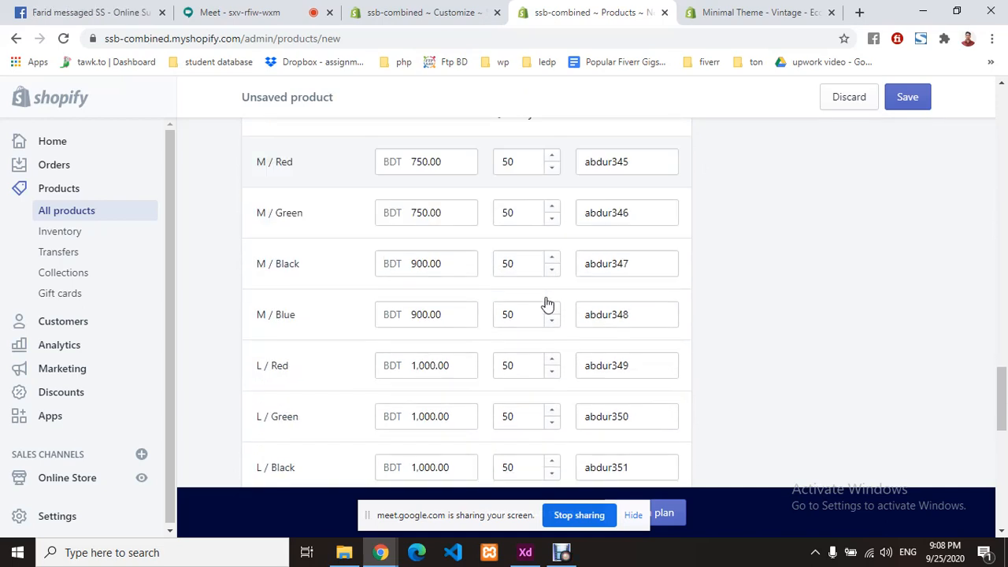
scroll(533, 316, down, 2)
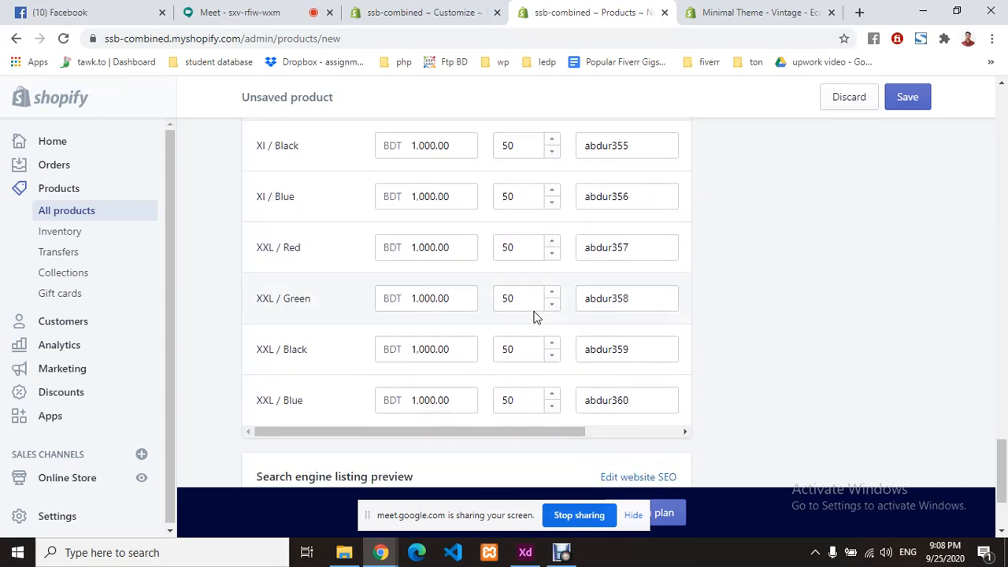
click(910, 103)
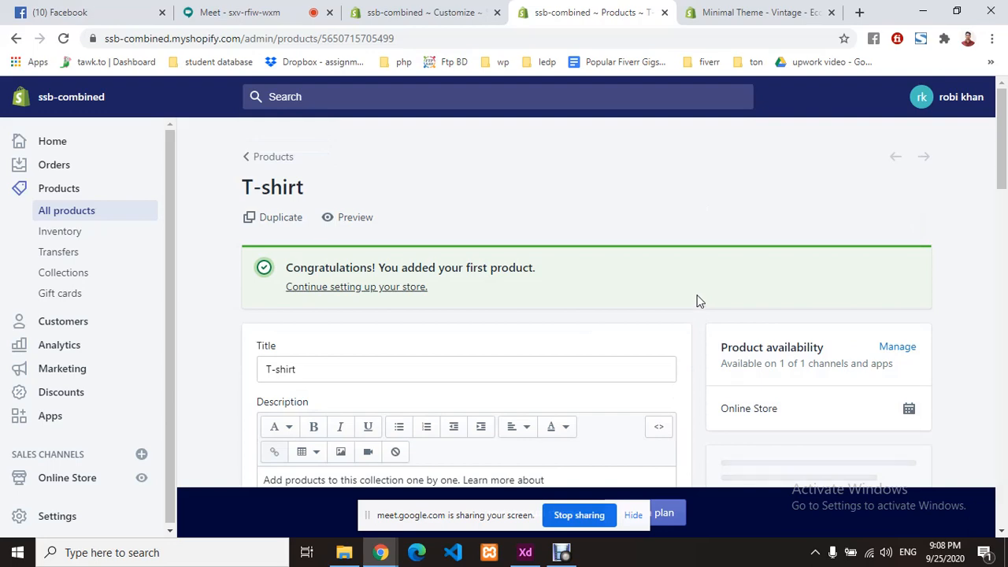
- Scroll the saved T-shirt page past Media and Organization down to the Variants table
scroll(697, 308, down, 4)
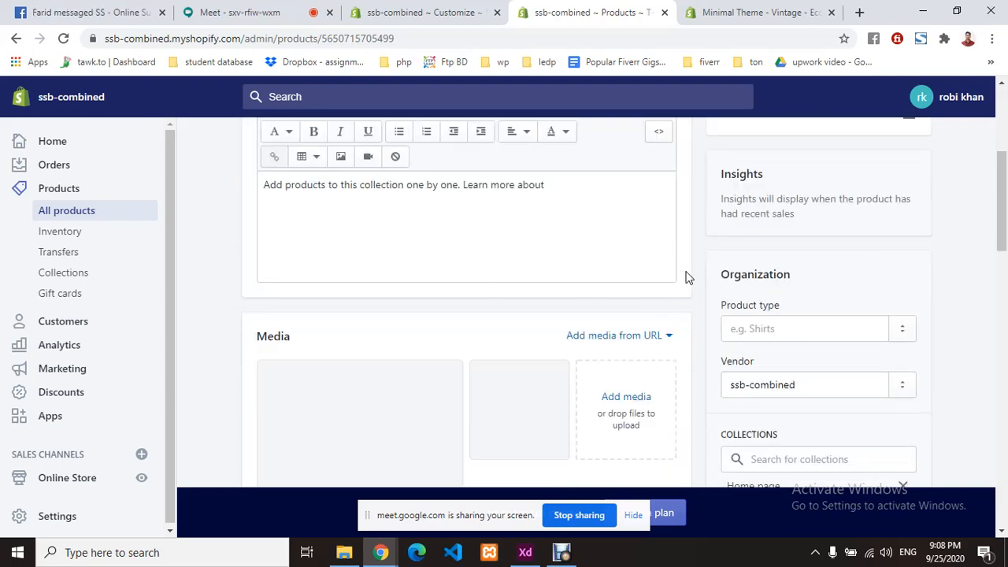
scroll(688, 276, down, 3)
scroll(335, 243, down, 3)
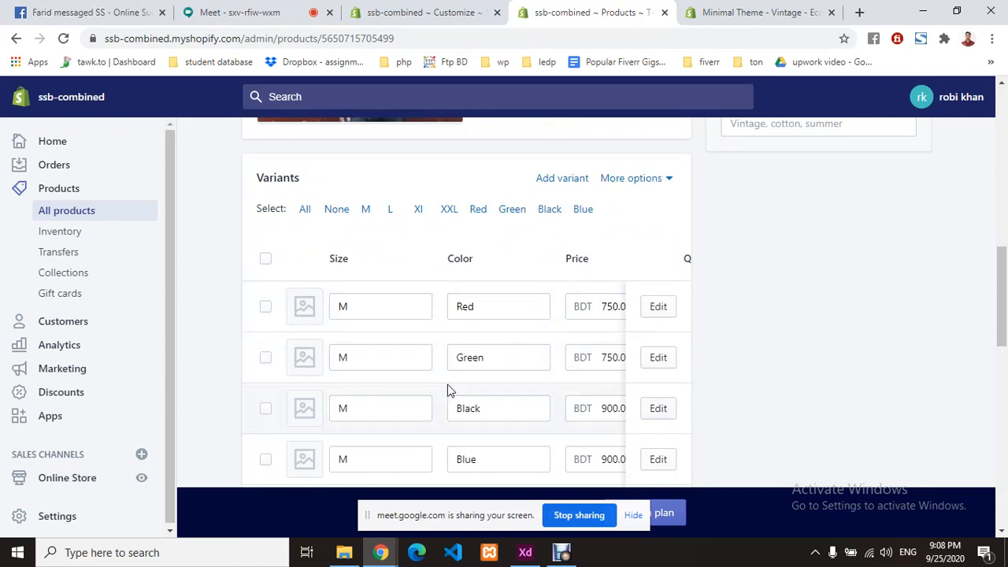
- Upload a product photo from the computer and assign it as the M / Red variant image
click(305, 315)
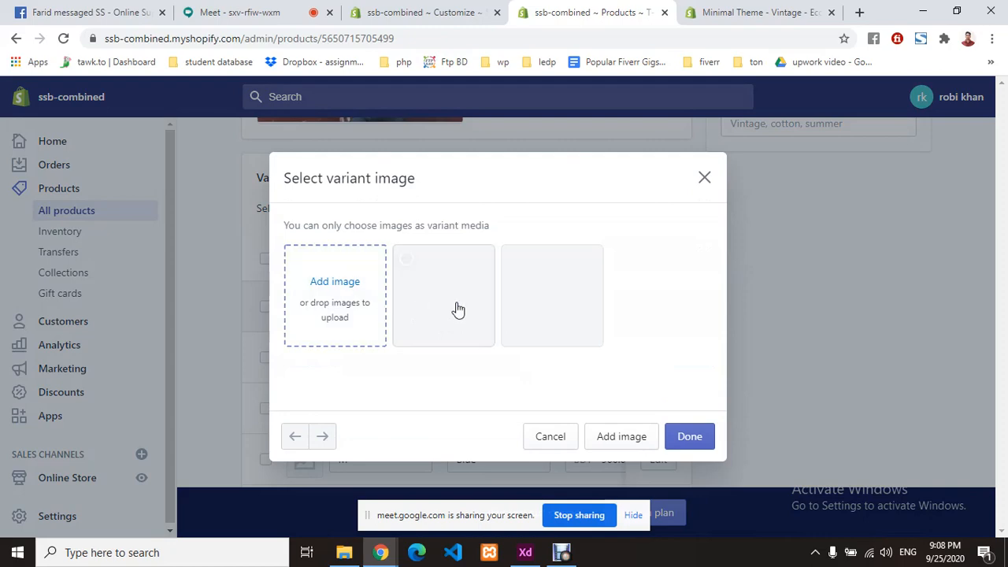
click(351, 313)
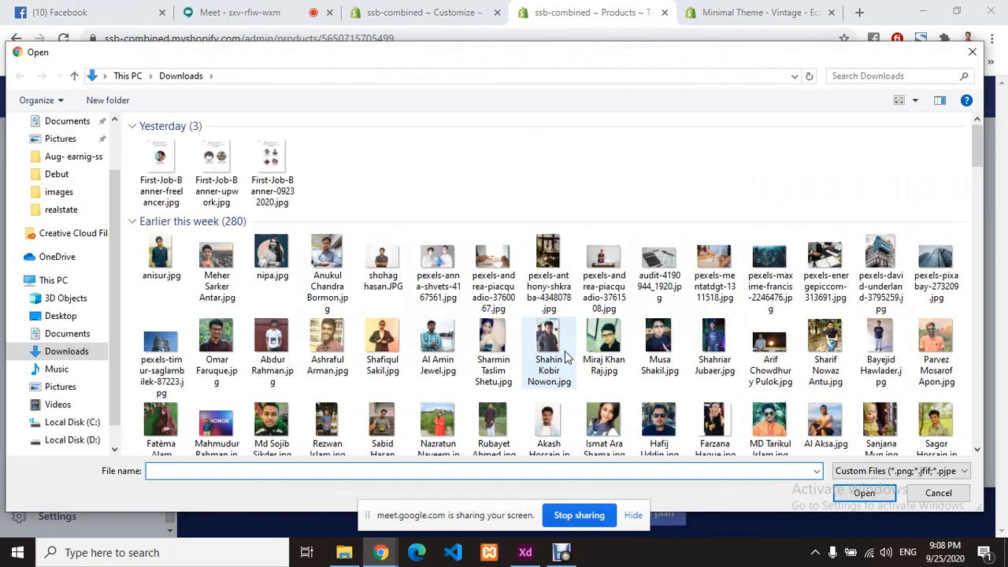
scroll(565, 358, down, 2)
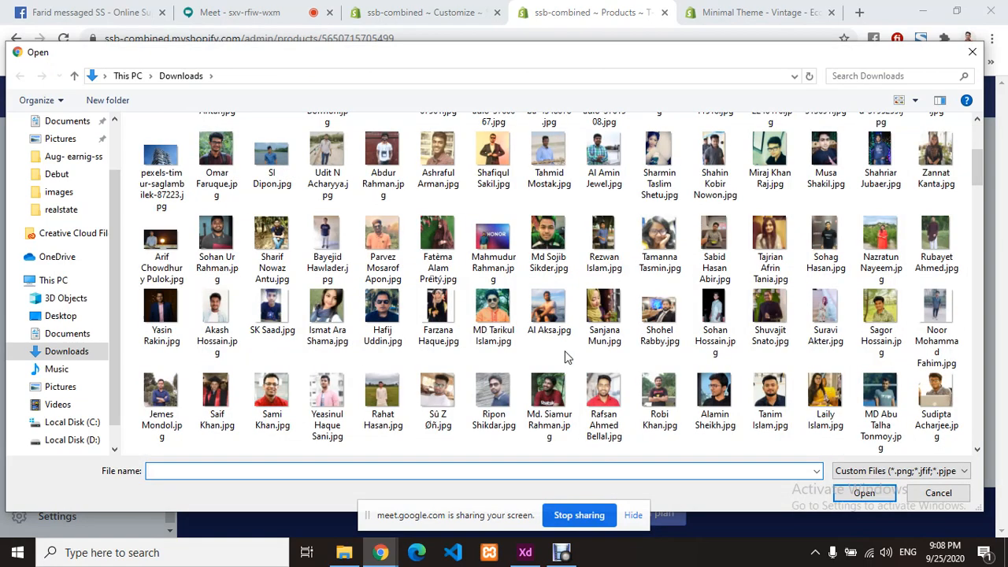
click(287, 403)
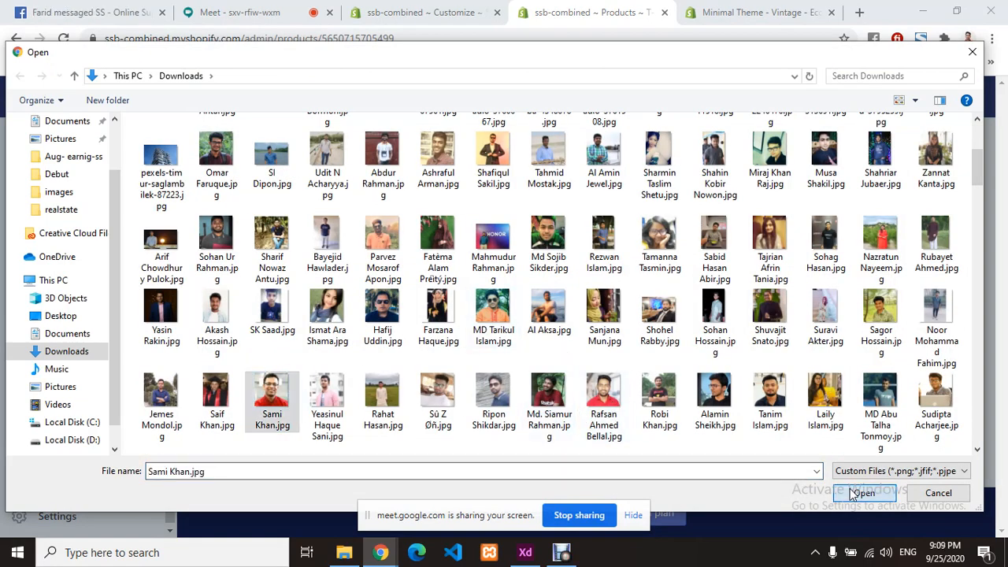
click(859, 493)
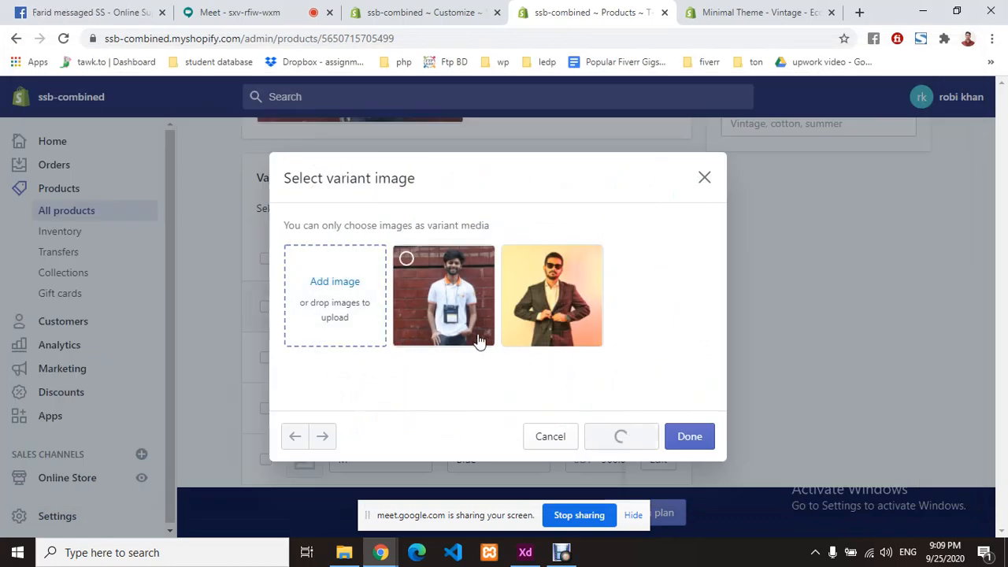
click(237, 12)
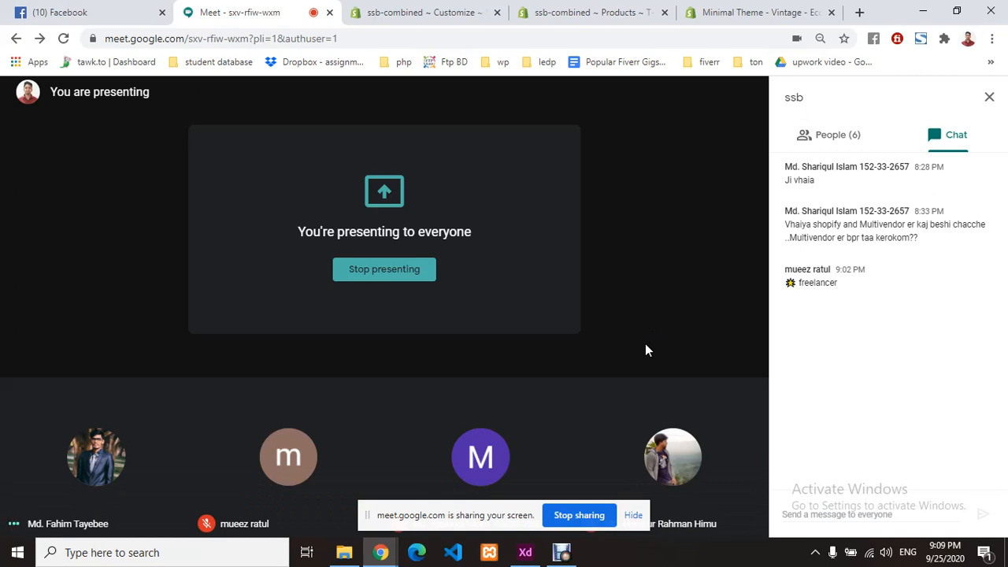
click(437, 14)
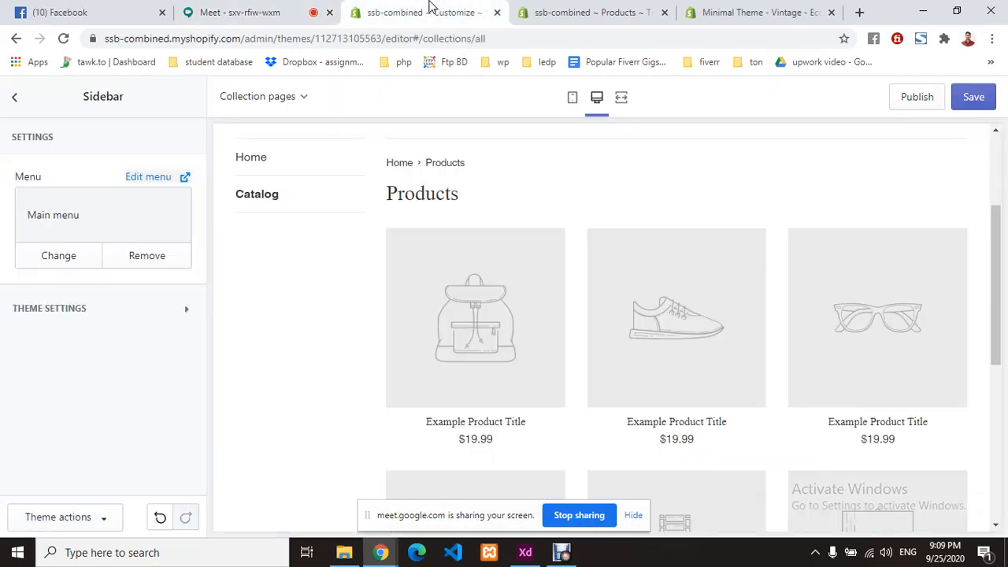
click(551, 9)
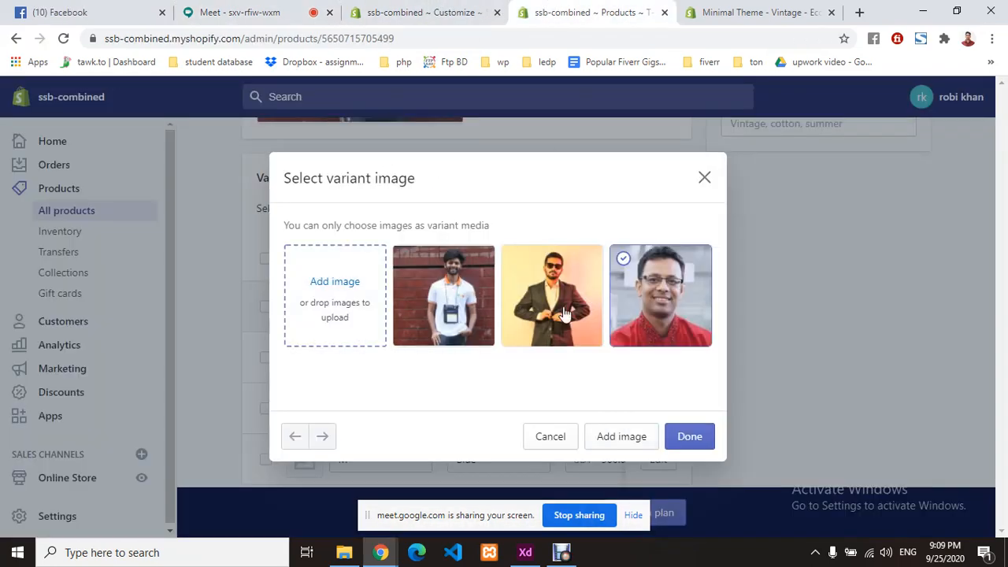
click(690, 438)
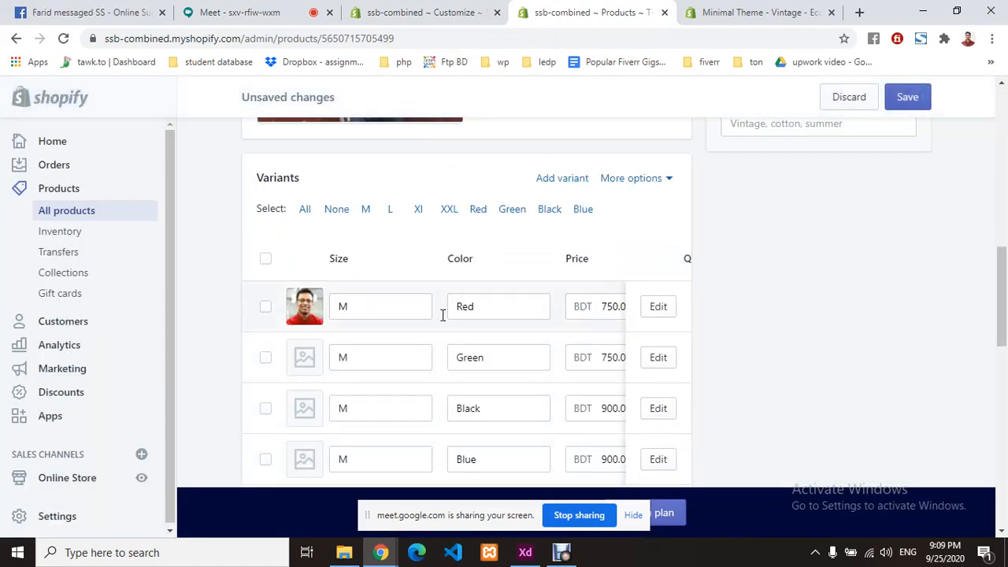
- Dismiss the leave-page prompt, then upload a photo as the M / Green variant image
click(652, 311)
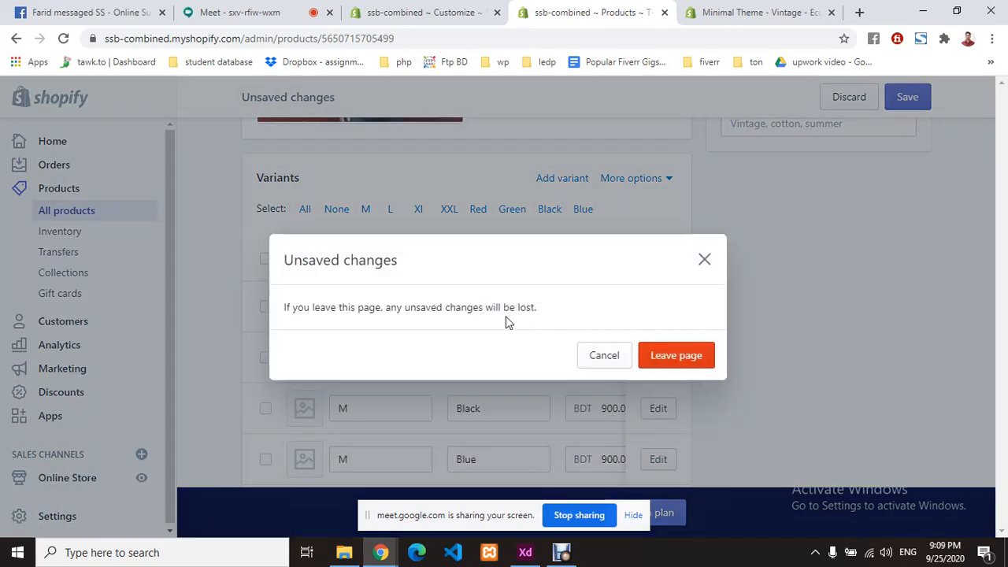
click(702, 261)
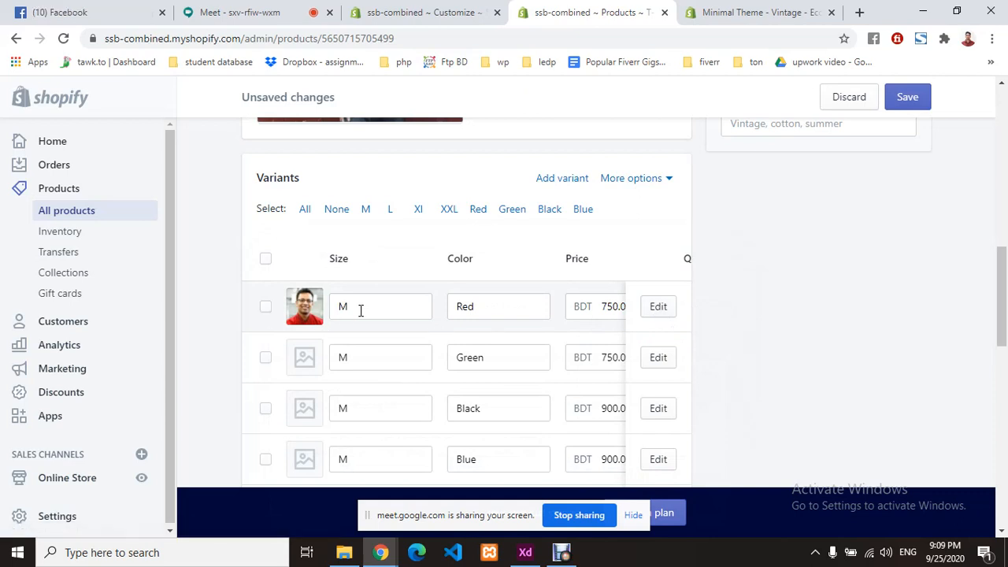
scroll(302, 303, down, 1)
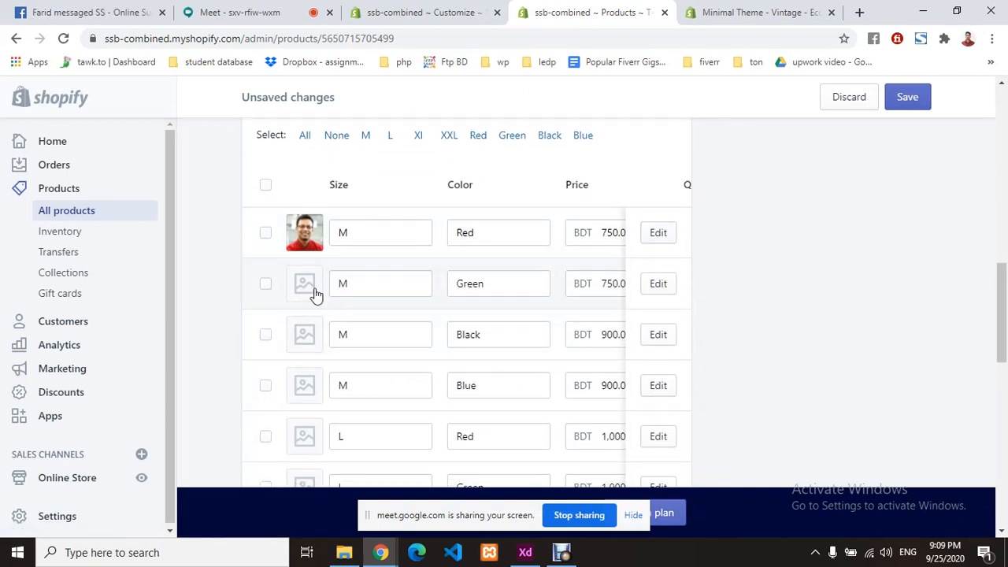
click(304, 285)
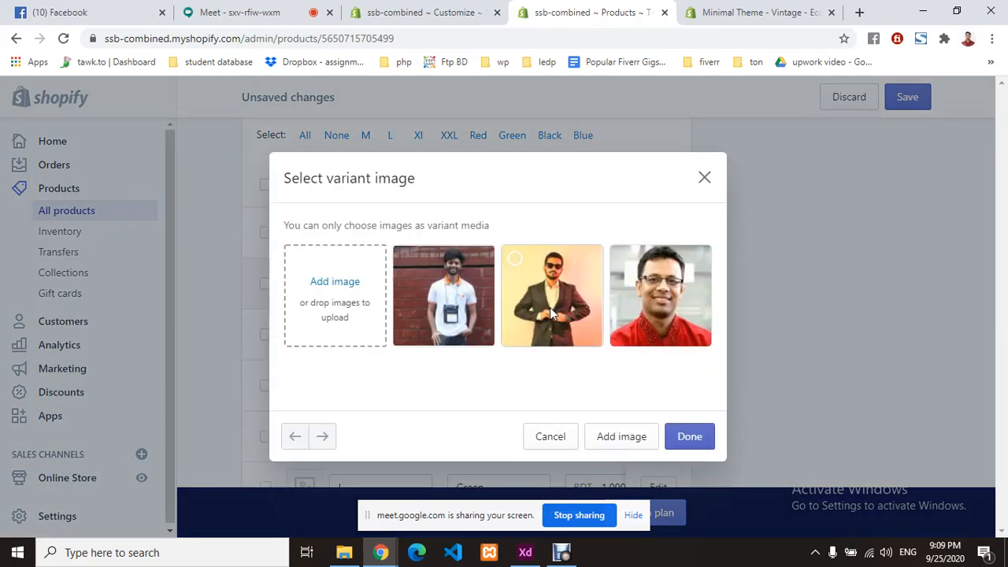
click(378, 315)
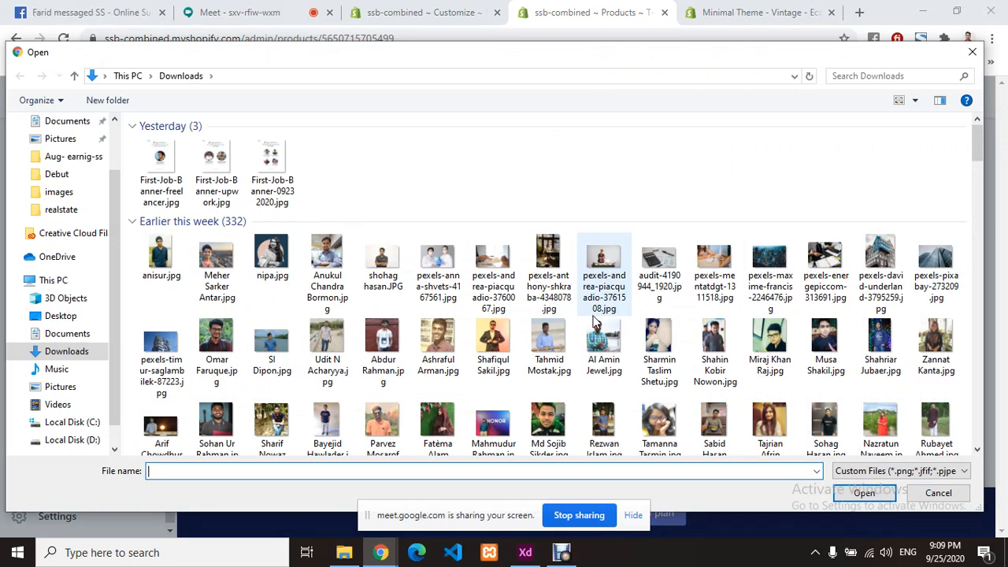
scroll(596, 323, down, 2)
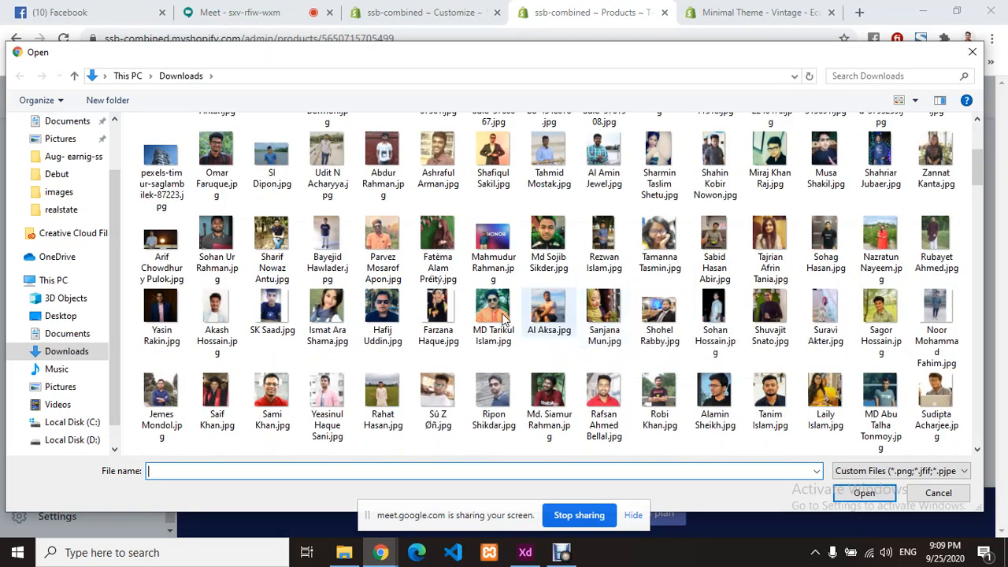
click(383, 398)
click(863, 493)
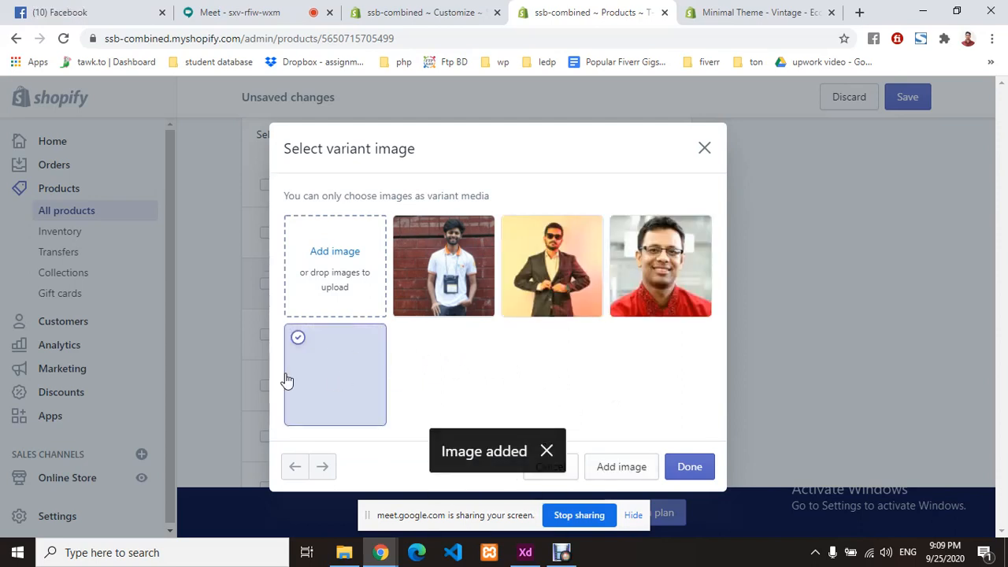
click(690, 466)
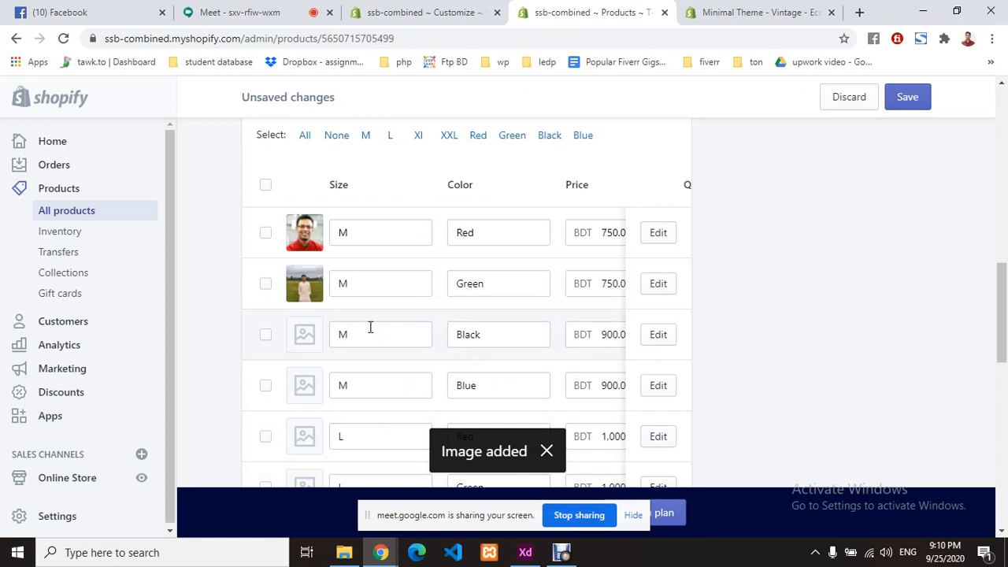
scroll(370, 327, down, 1)
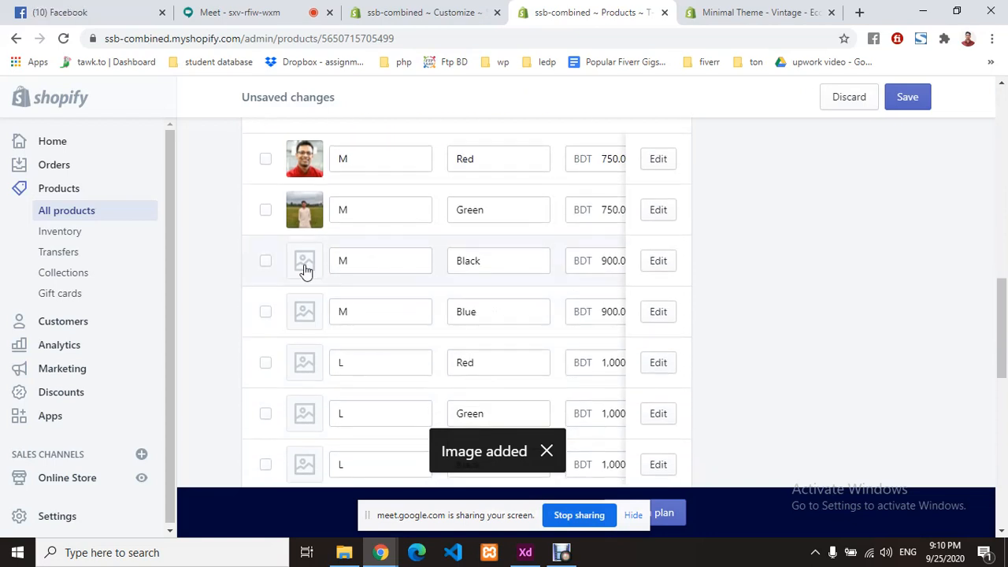
- Upload a photo and assign it as the M / Black variant image
click(305, 262)
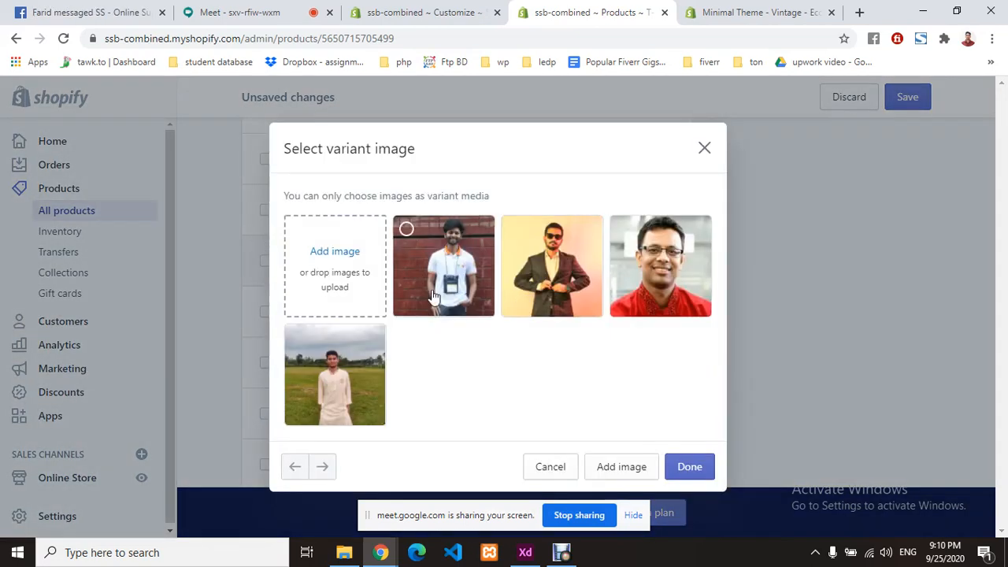
click(317, 296)
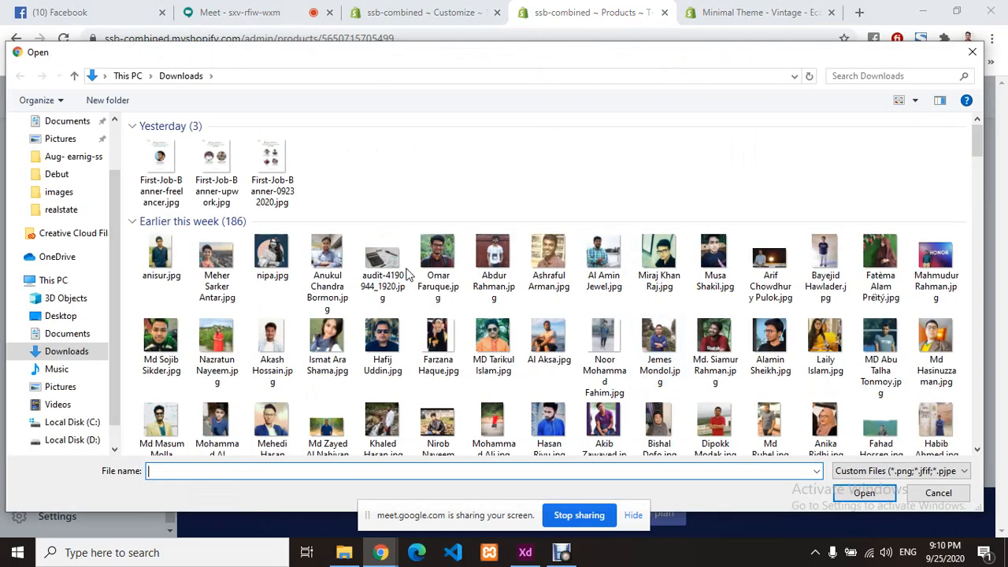
click(211, 268)
click(862, 493)
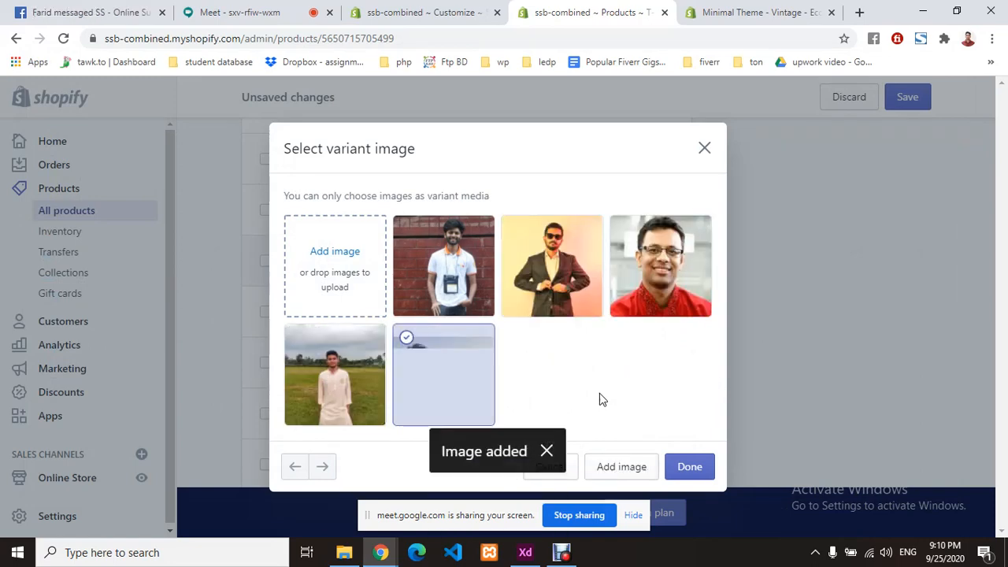
click(690, 466)
- Upload a photo and assign it as the M / Blue variant image
click(308, 315)
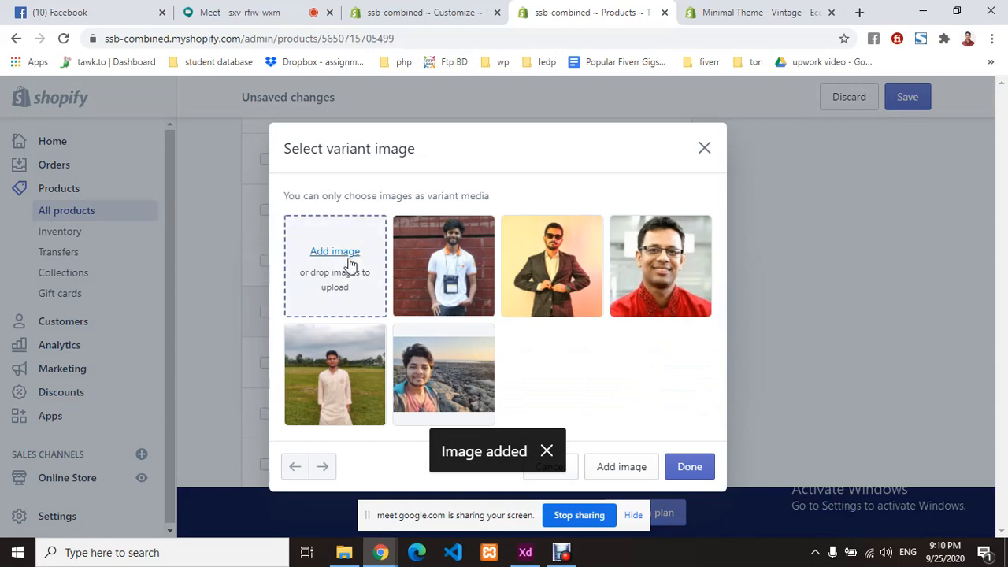
click(348, 264)
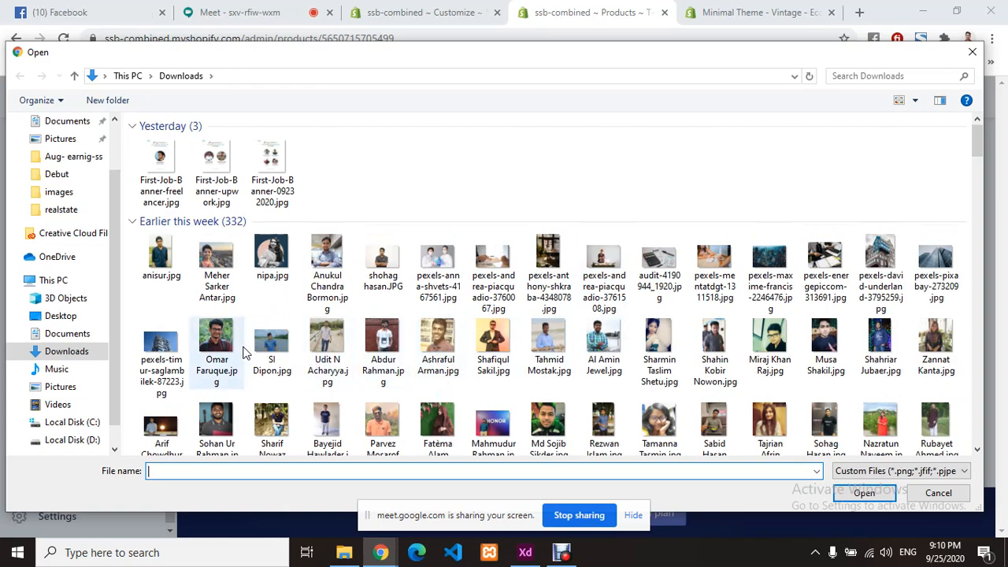
click(217, 345)
click(864, 494)
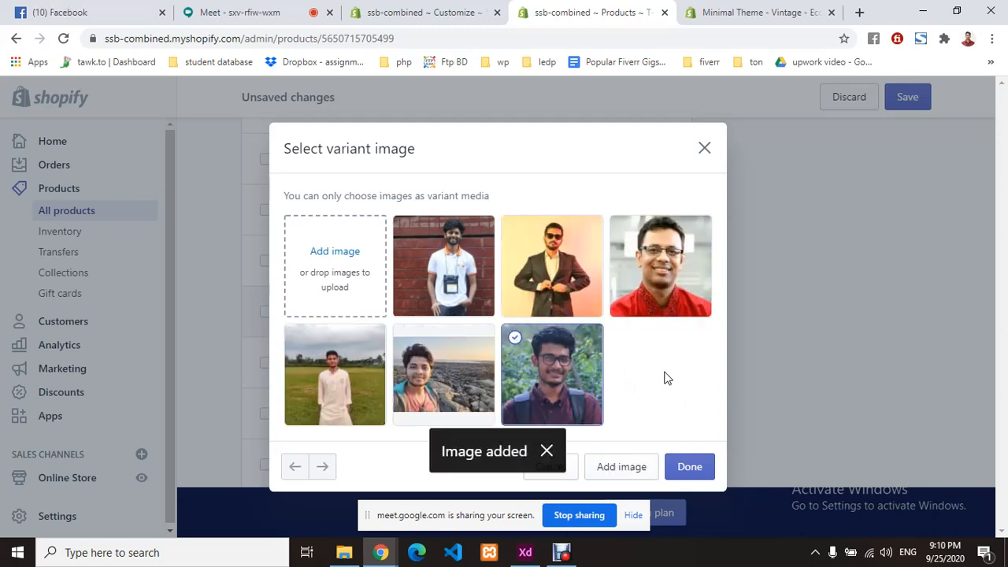
click(698, 467)
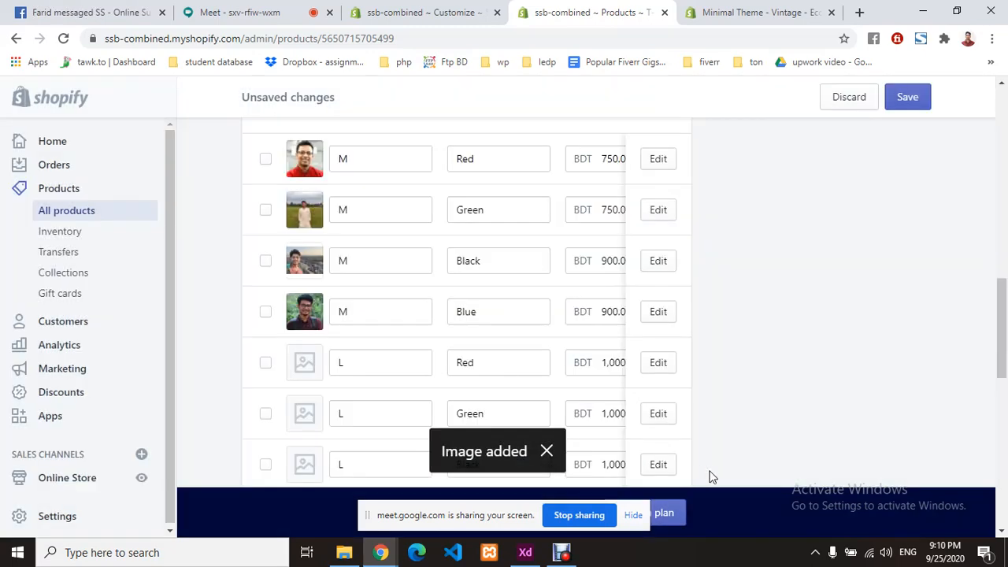
- Save the T-shirt's variant images and go to the Online Store Themes page
scroll(456, 291, down, 4)
scroll(457, 289, down, 5)
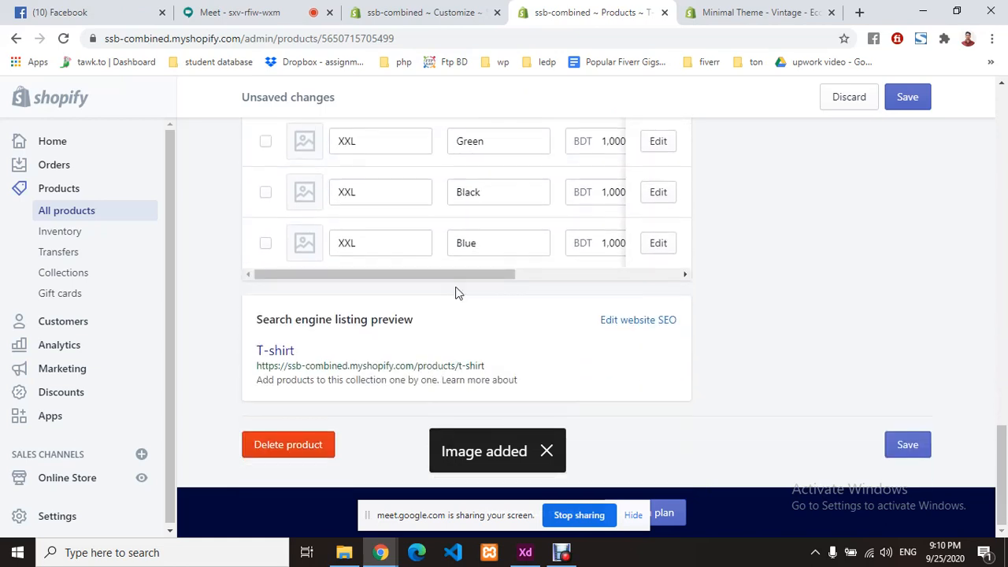
click(905, 103)
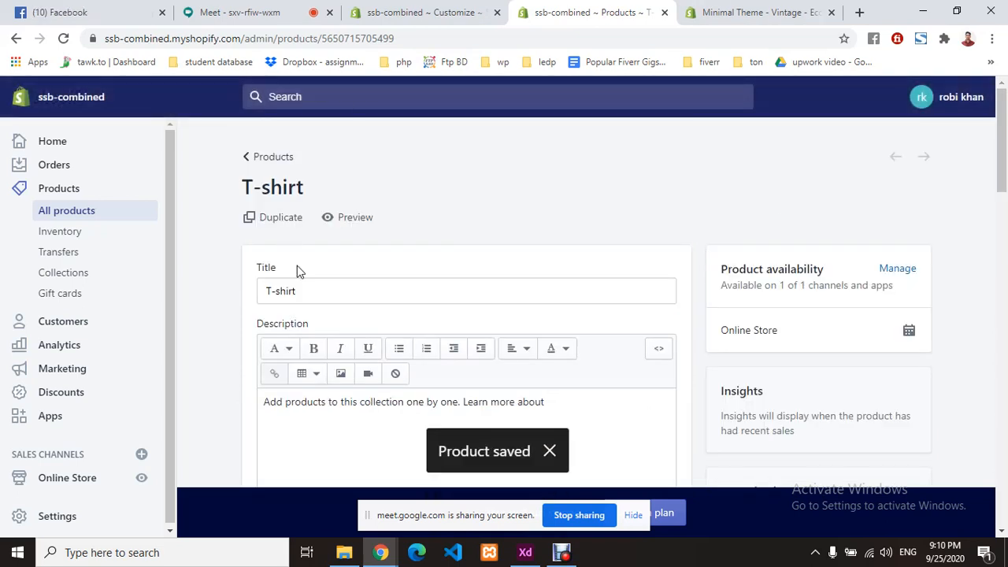
scroll(106, 387, down, 2)
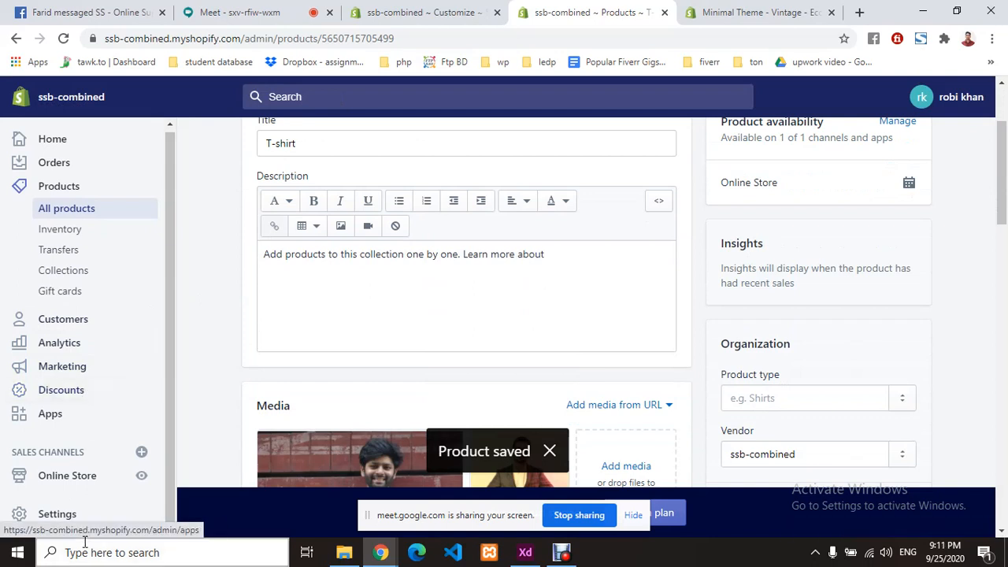
click(82, 477)
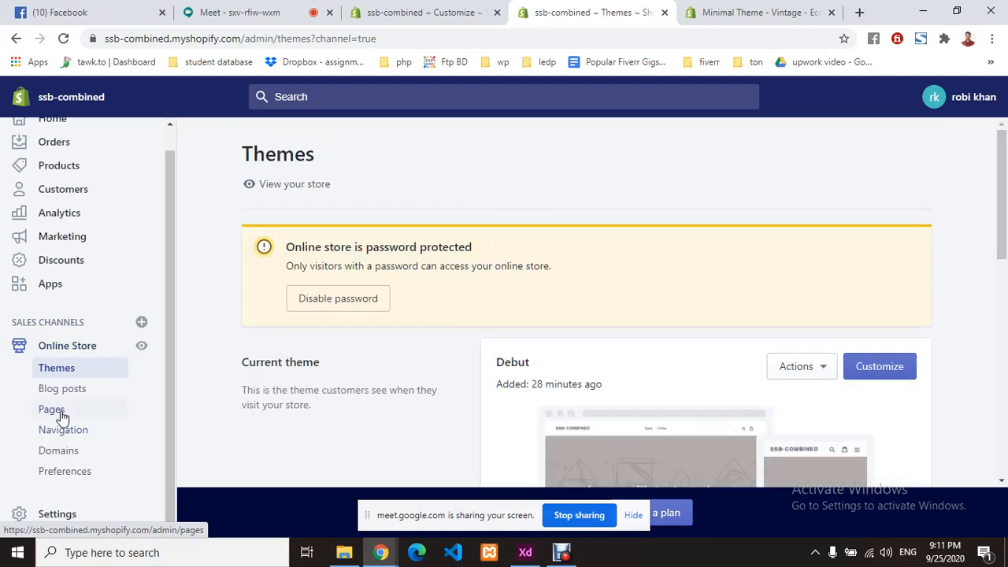
- Start a new store page titled 'About Page' using the default page template
click(61, 412)
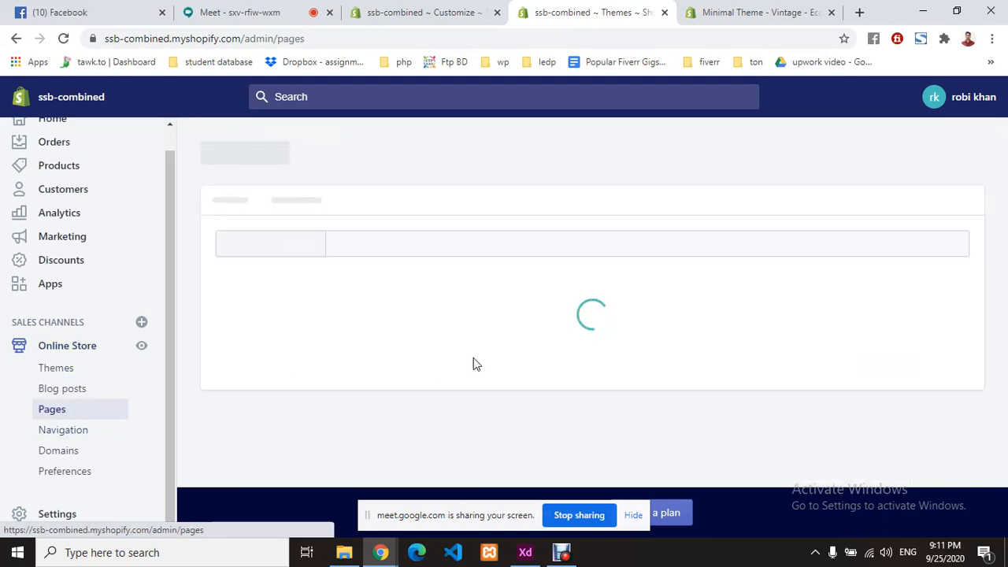
scroll(561, 324, down, 2)
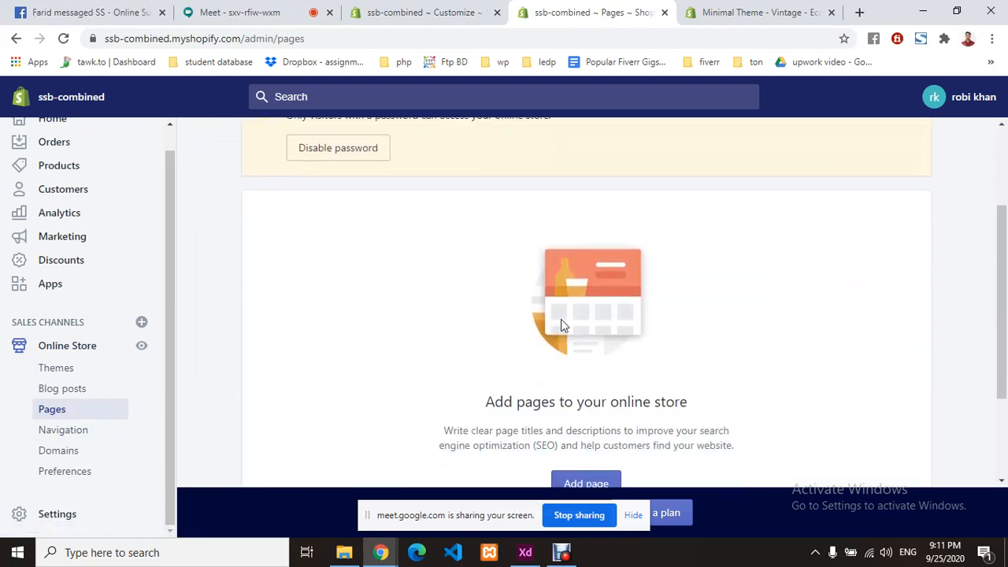
scroll(560, 323, down, 2)
click(590, 349)
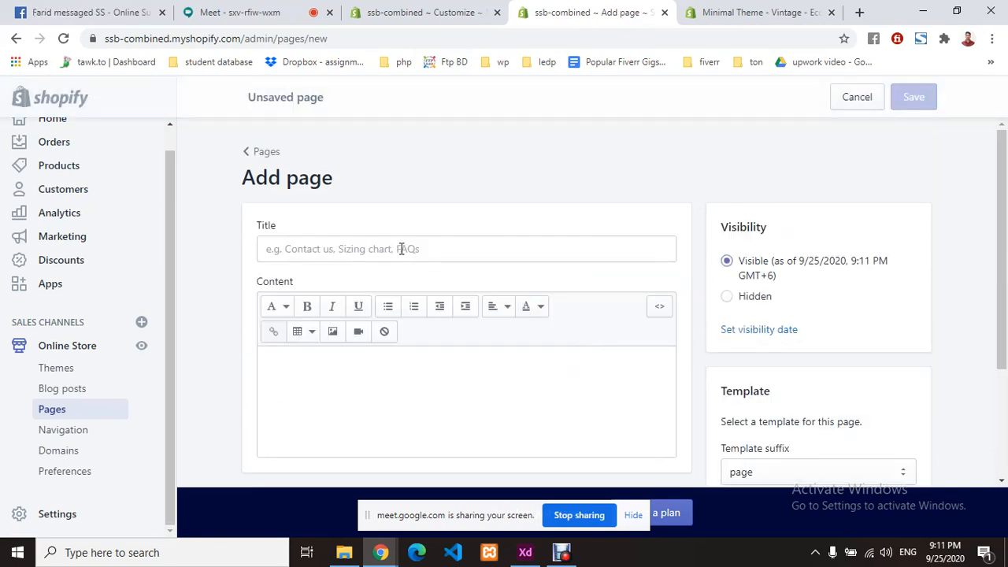
click(448, 246)
text(Ab)
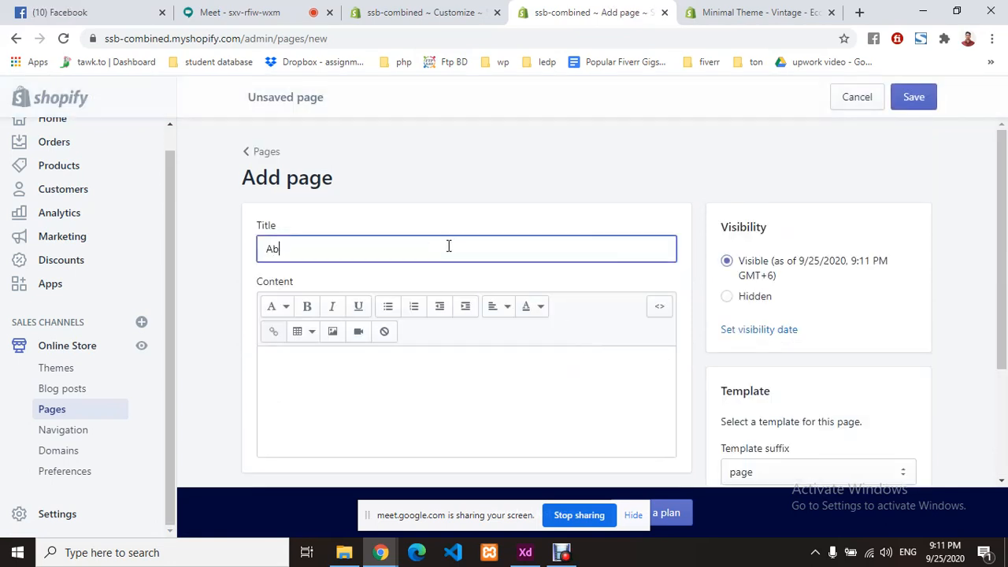
text(out Page)
scroll(686, 339, down, 2)
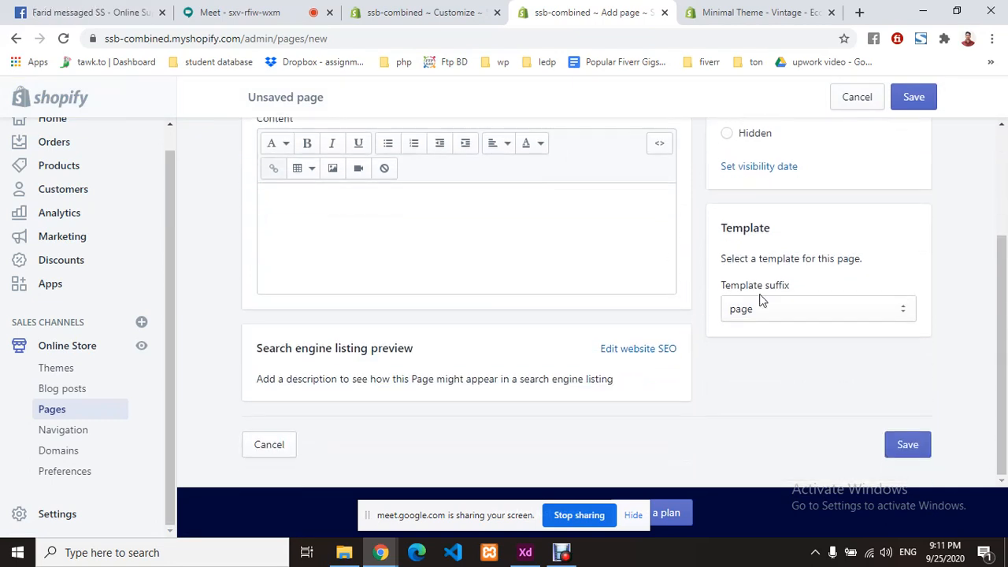
click(805, 315)
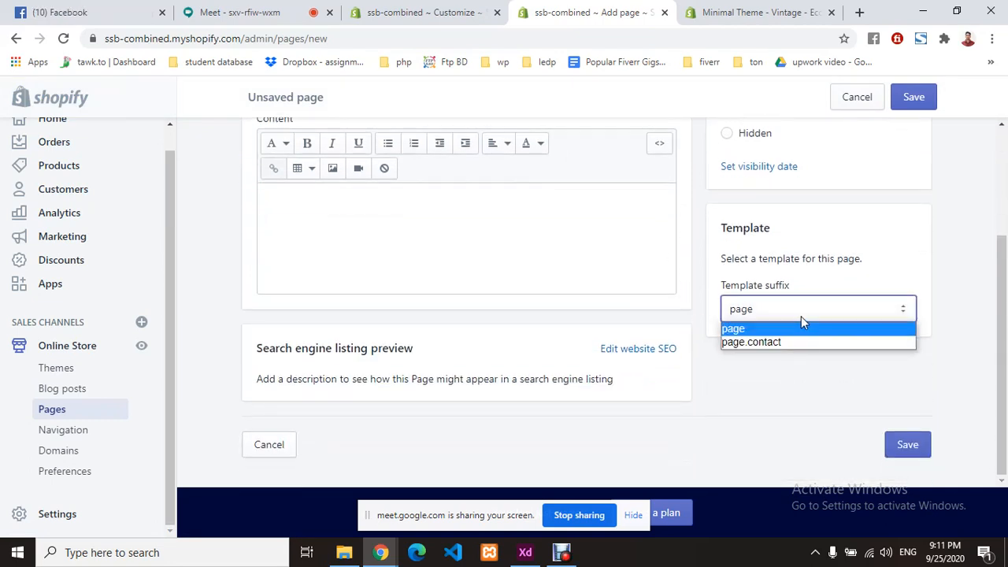
click(792, 329)
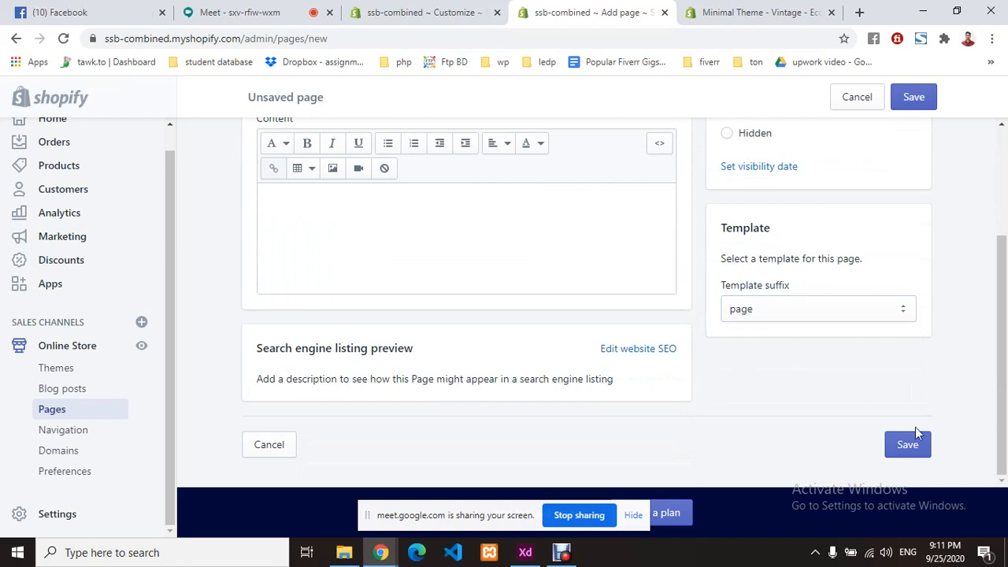
- Save the About Page and return to the Pages list
click(926, 455)
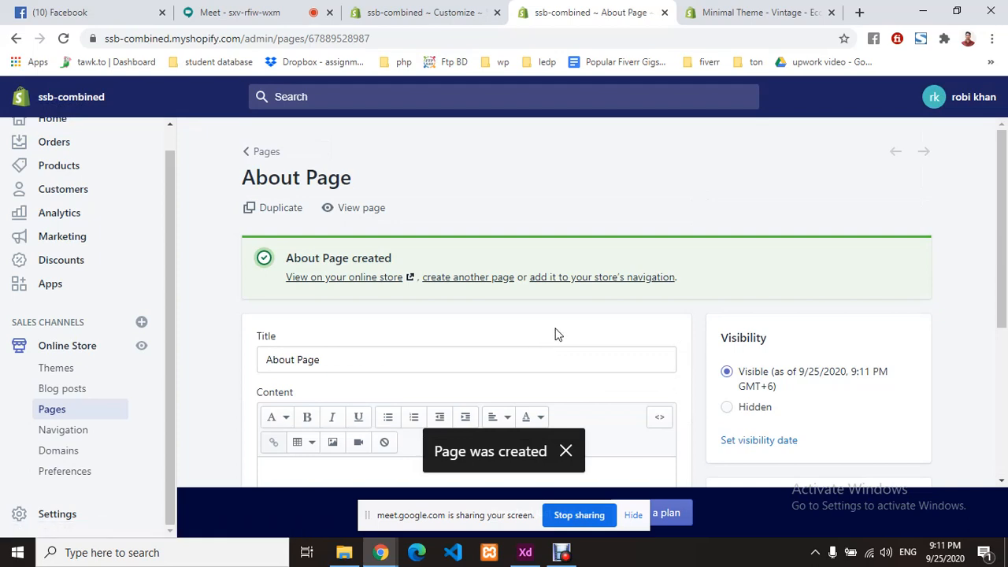
scroll(635, 300, down, 2)
scroll(354, 284, up, 2)
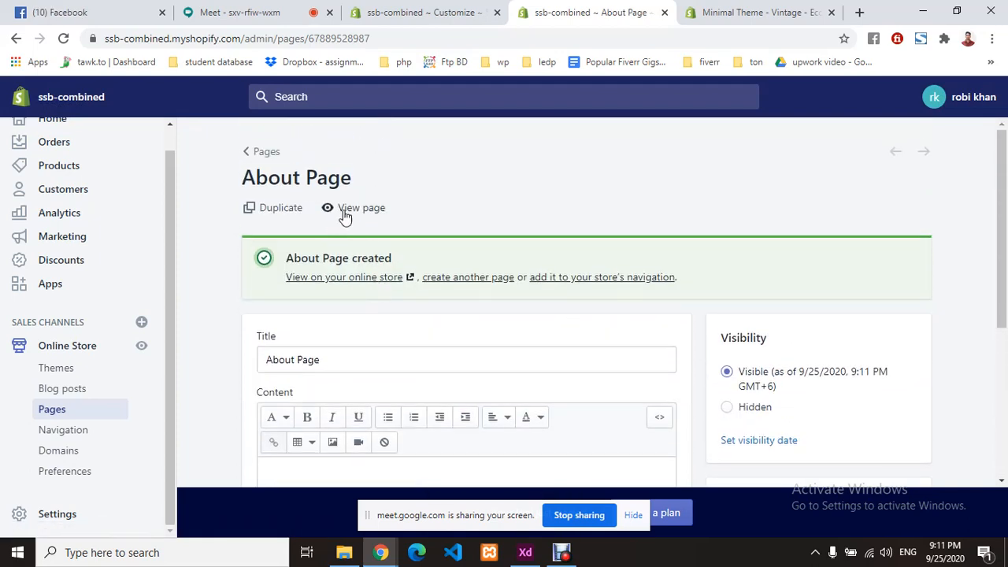
scroll(386, 236, down, 2)
scroll(413, 256, down, 2)
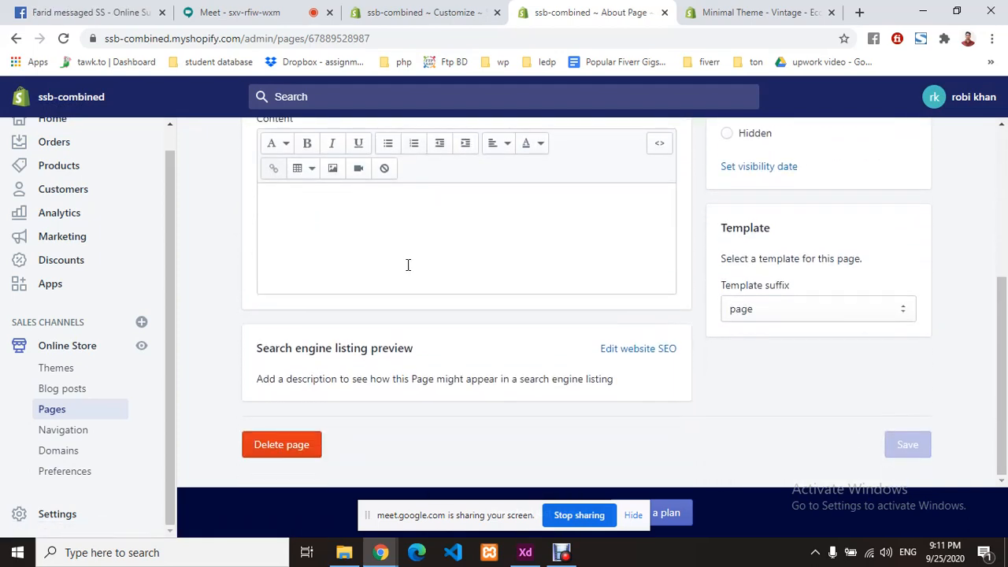
scroll(504, 327, up, 4)
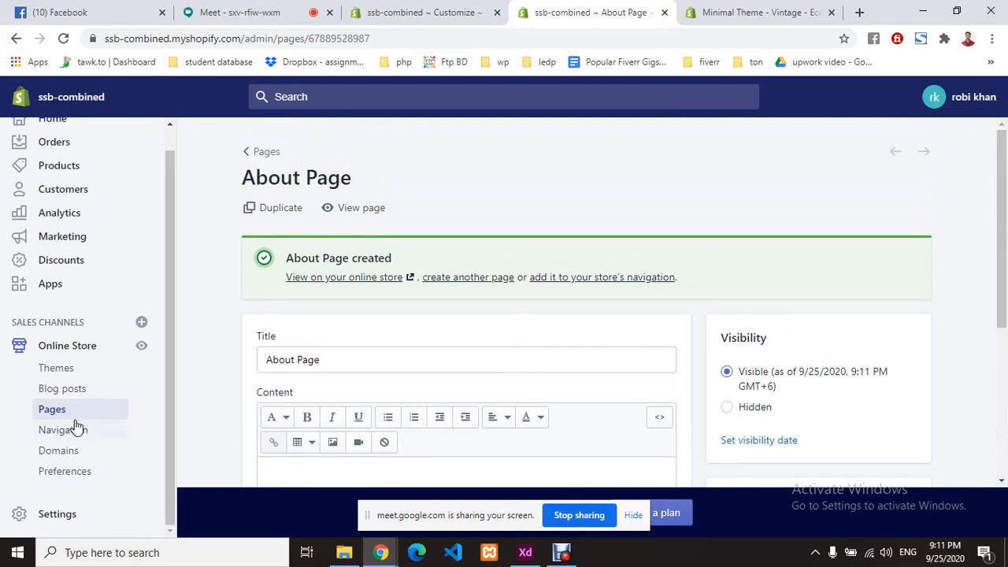
click(72, 411)
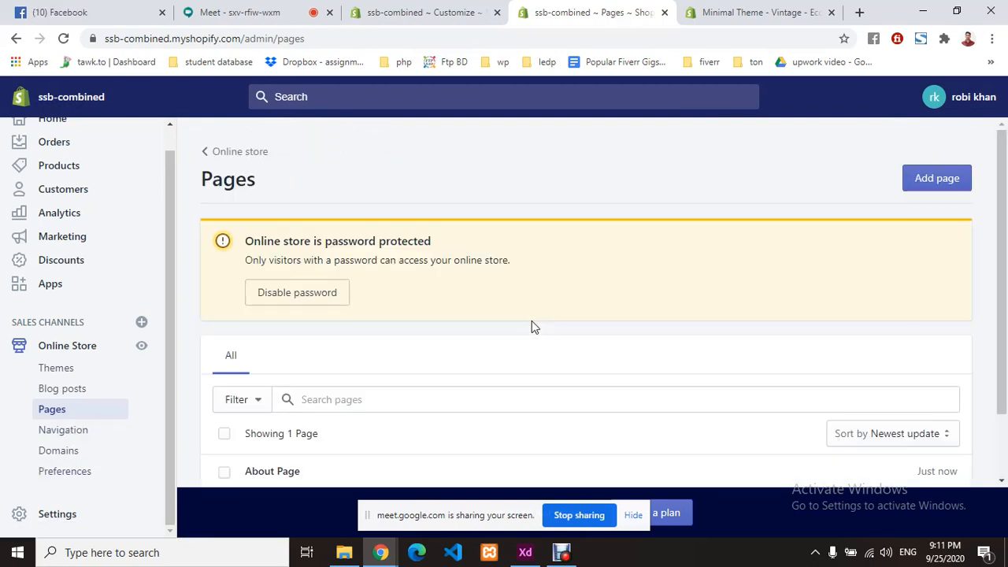
- Create a new page titled 'Contact Page' and save it
click(955, 178)
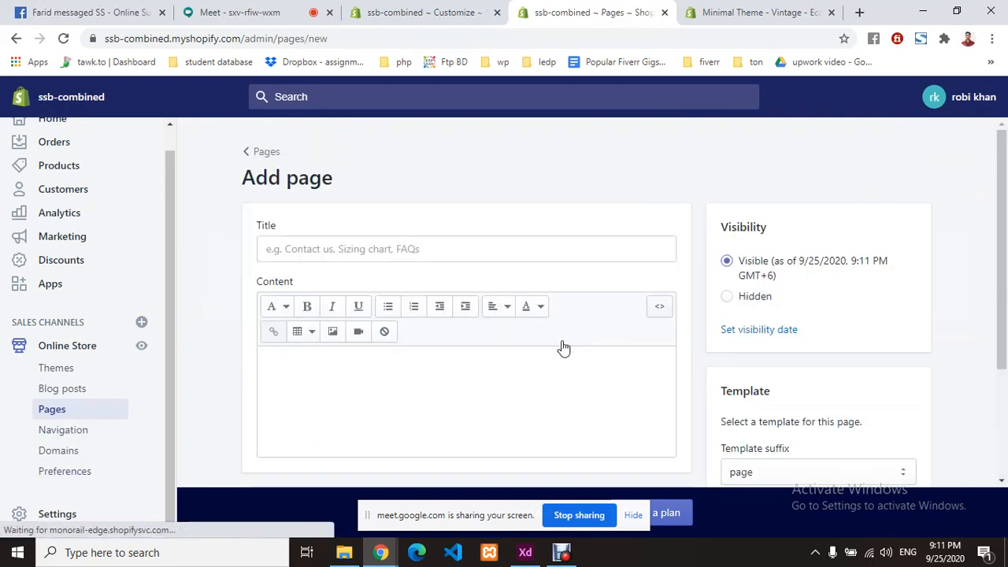
click(380, 253)
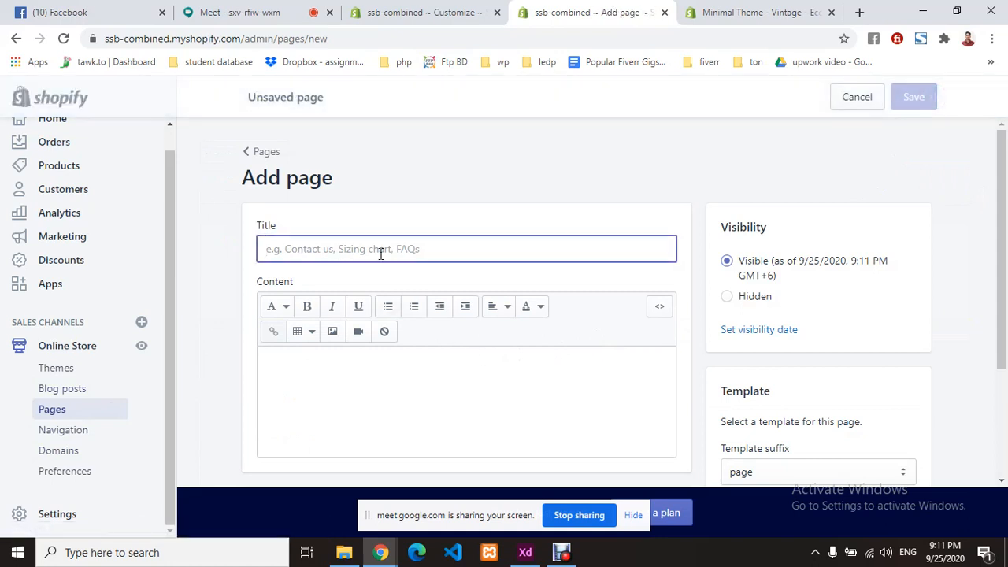
text(COnatct)
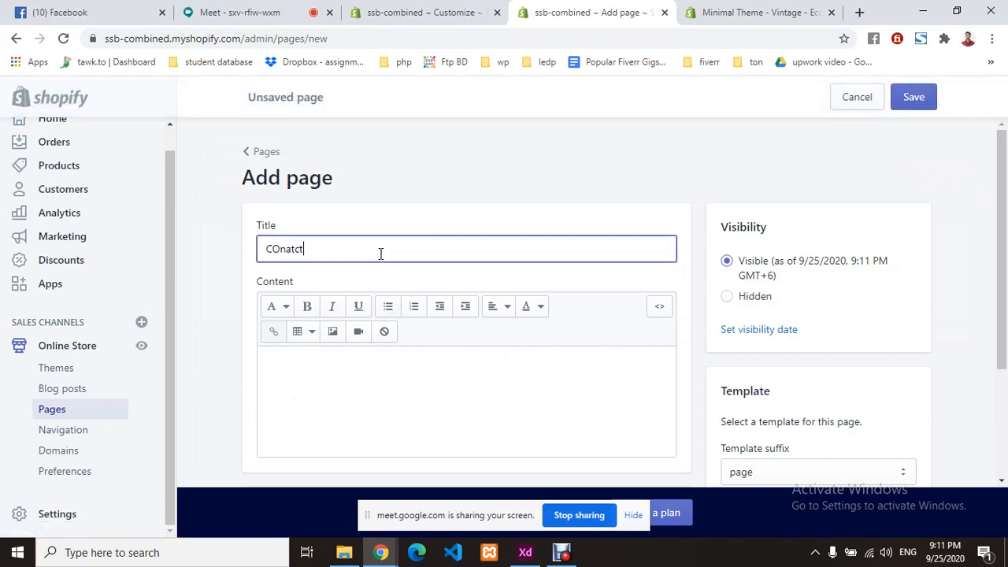
key(BackSpace)
key(BackSpace)
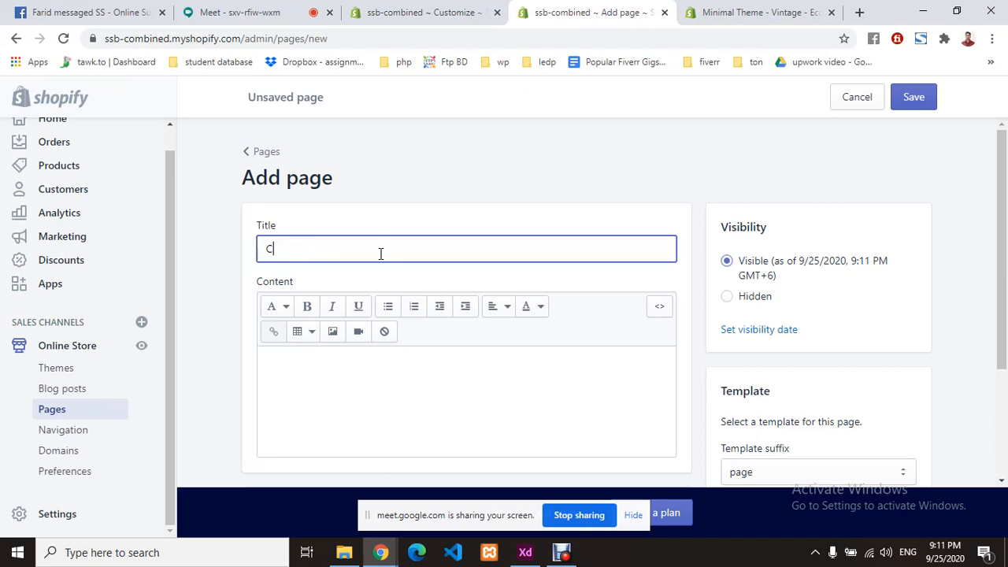
text(ontact Page)
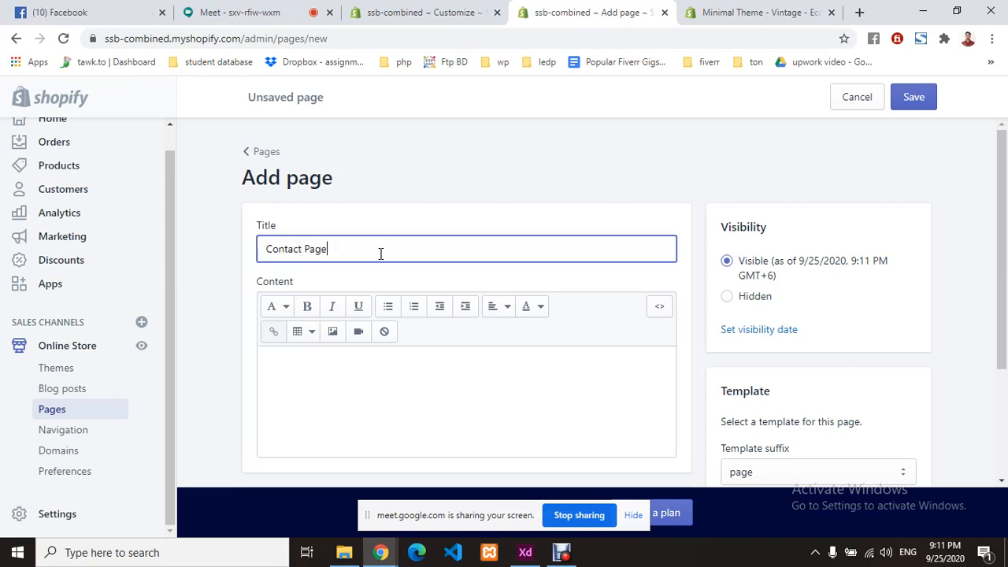
scroll(394, 358, down, 1)
click(501, 337)
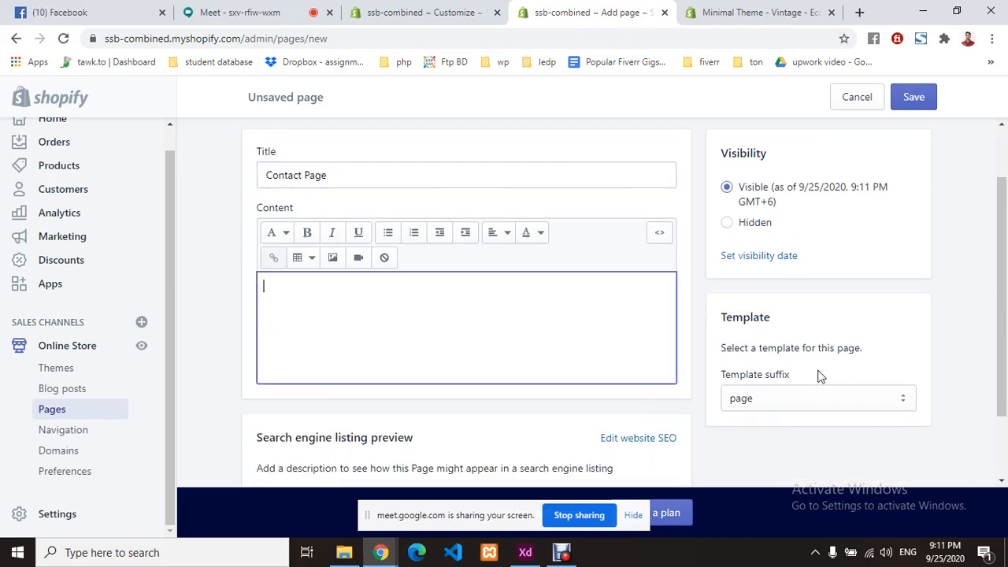
scroll(713, 339, down, 2)
click(905, 447)
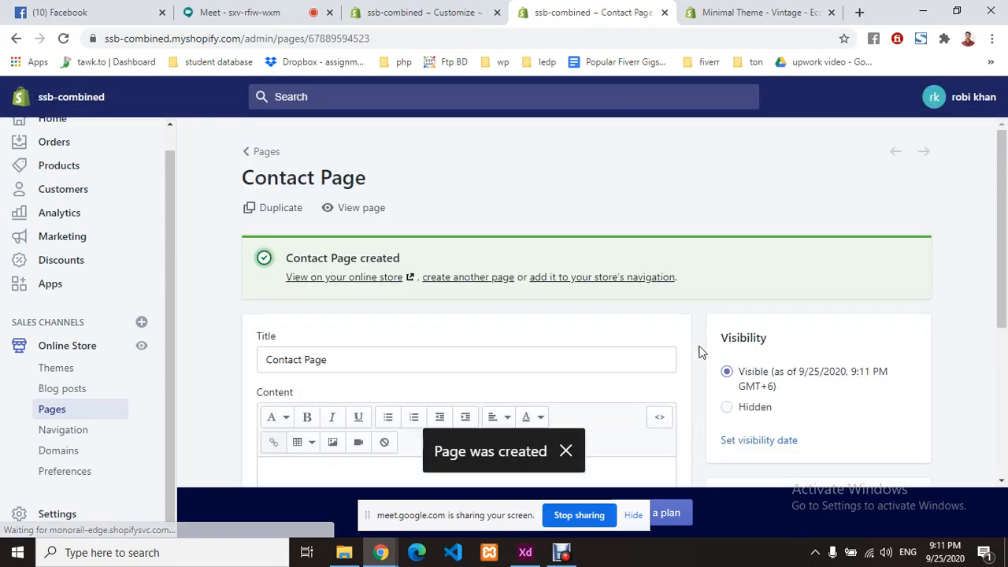
- Set the Contact Page's template suffix to page.contact and save again
scroll(696, 355, down, 4)
click(783, 312)
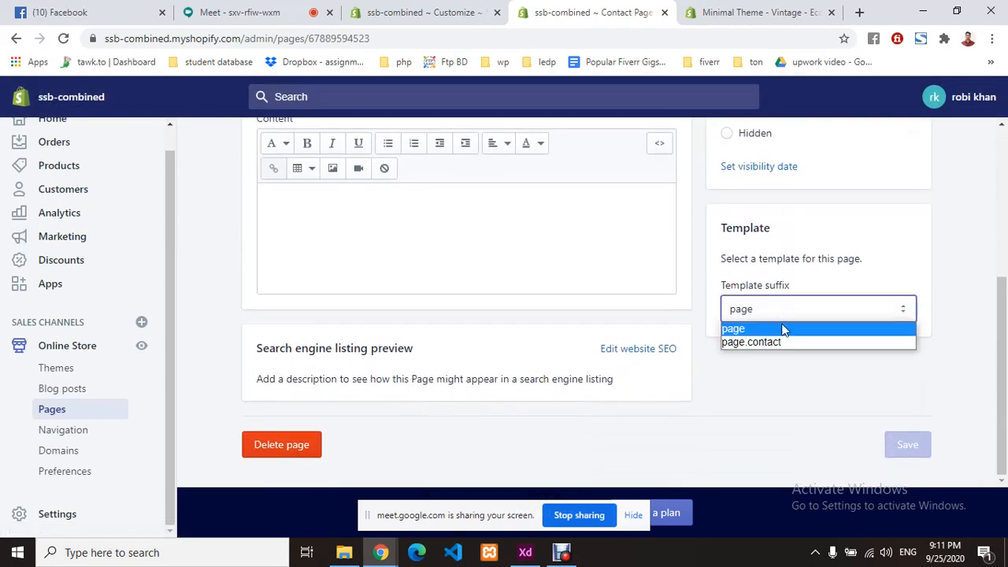
click(774, 341)
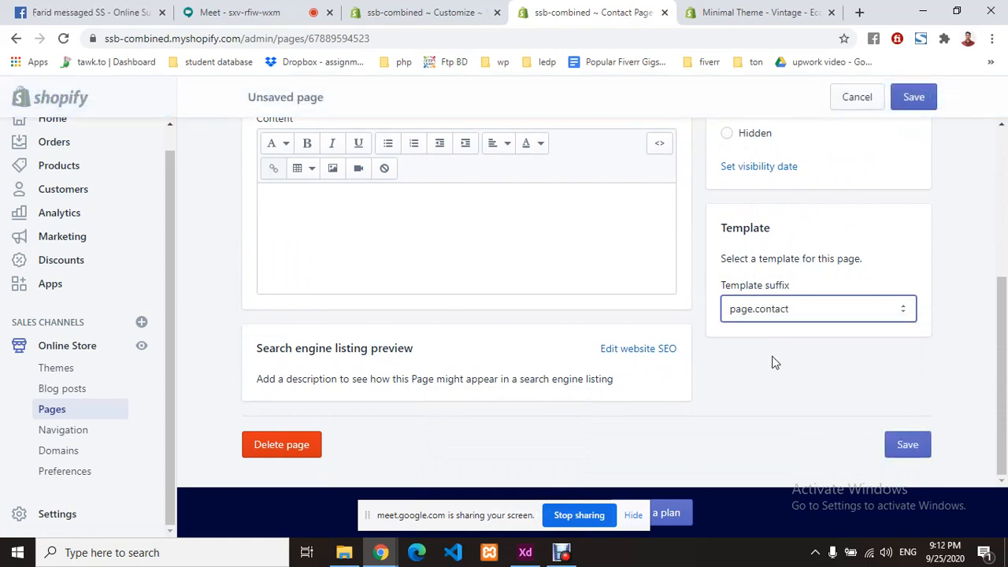
click(914, 447)
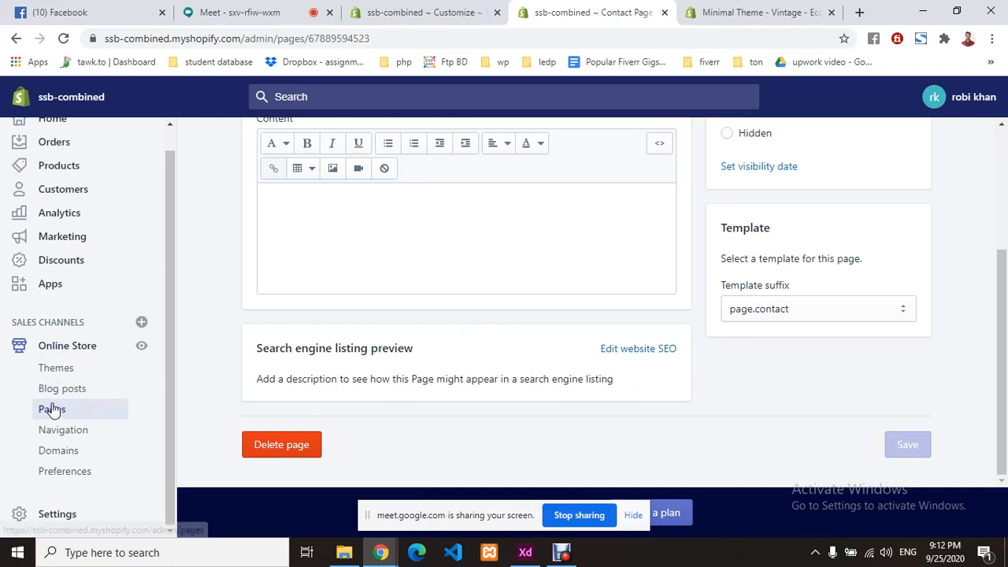
- Start a new menu from the store's Navigation menus, then switch to the Google Meet tab
click(73, 439)
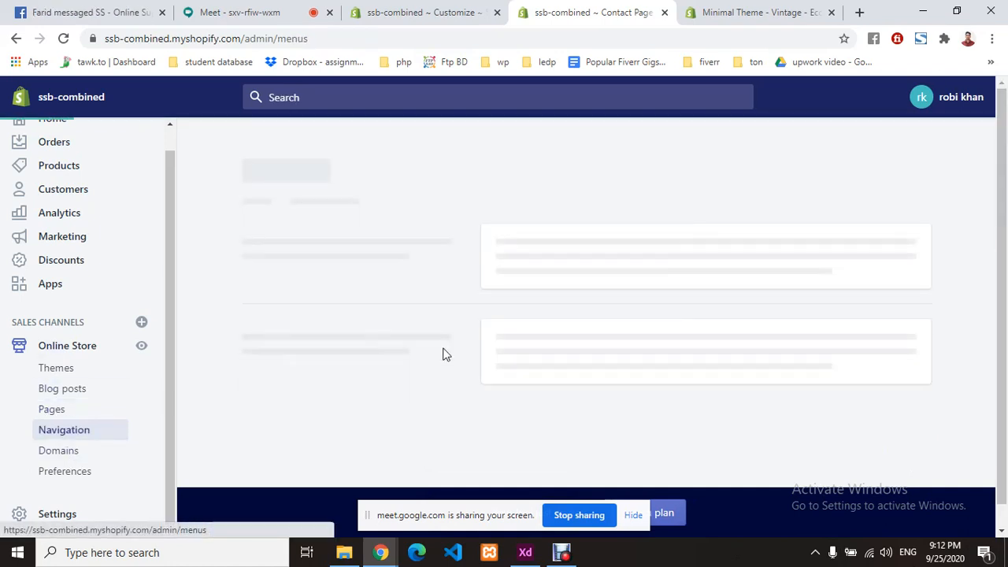
scroll(614, 354, down, 2)
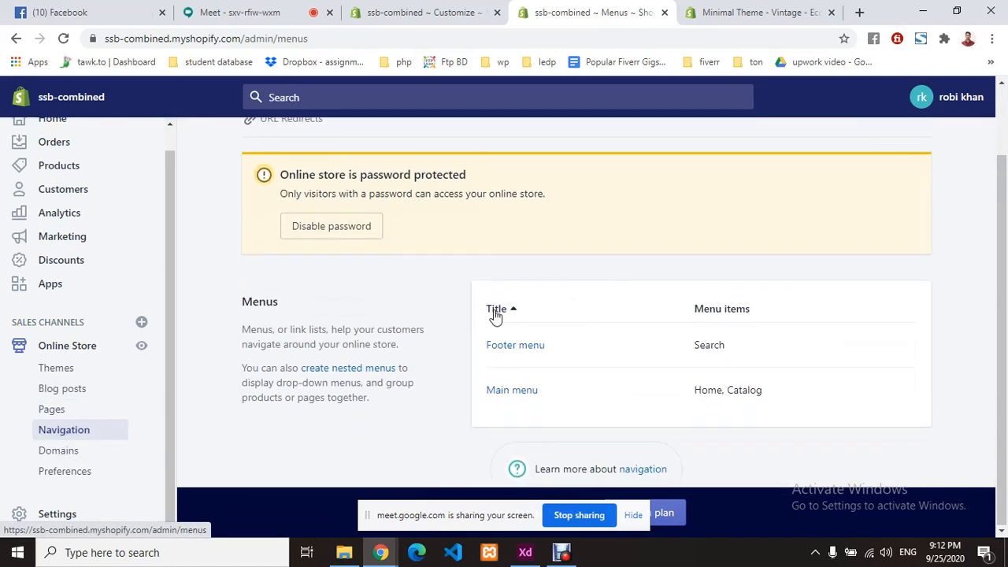
scroll(420, 354, up, 2)
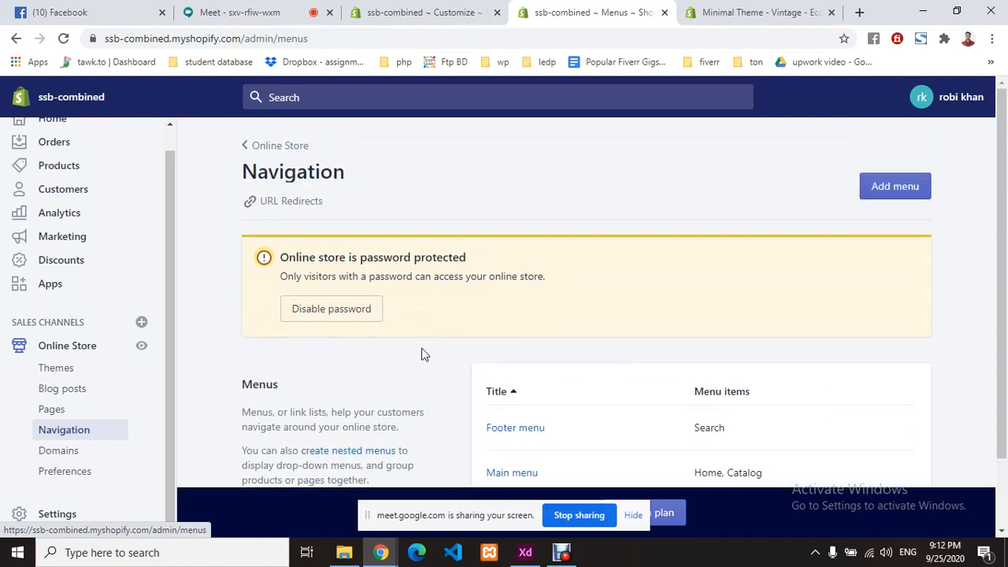
click(912, 195)
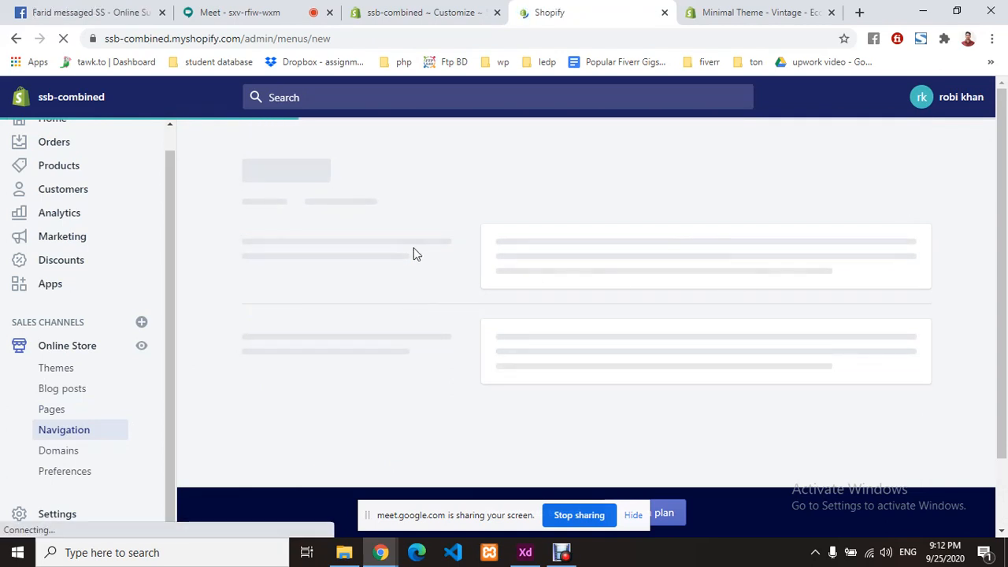
click(276, 11)
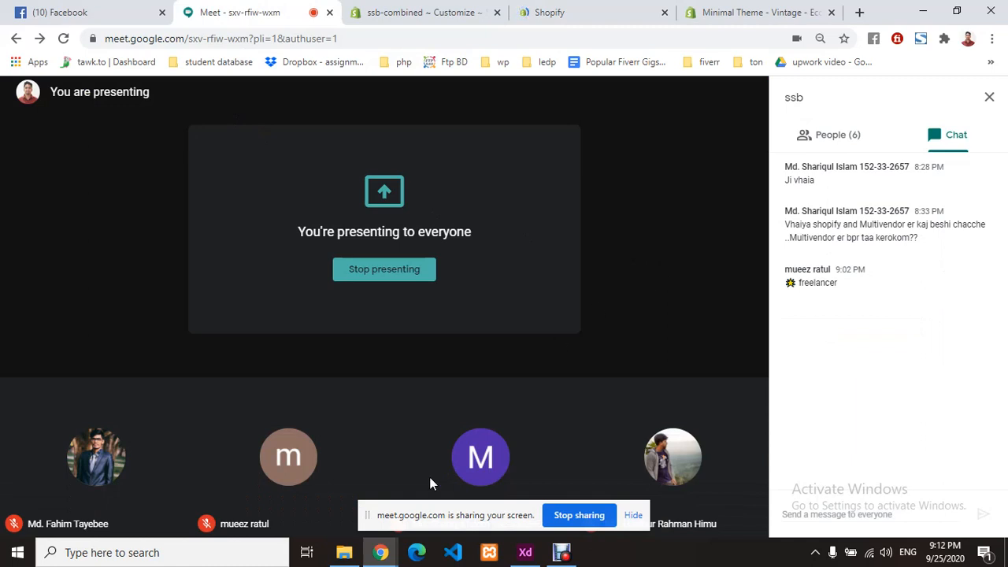
- Hide the Google Meet screen-sharing notice and return to the Shopify new menu page
click(633, 515)
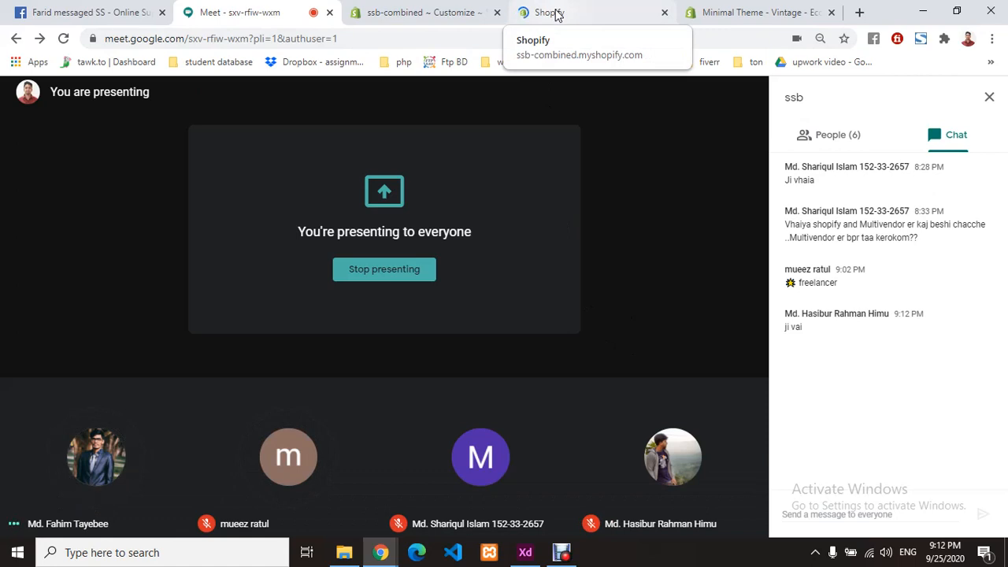
click(555, 14)
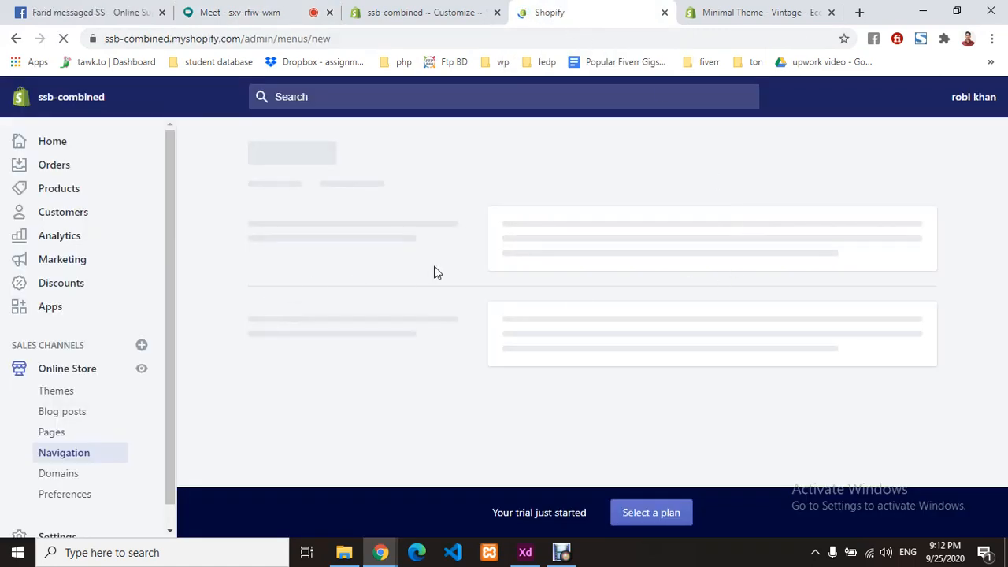
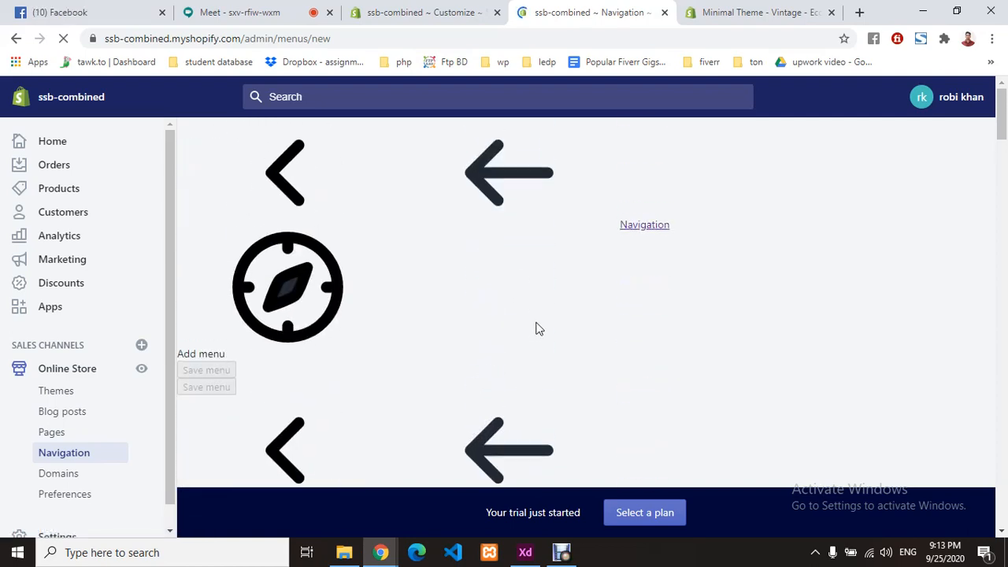
- Go to Online Store > Navigation and scroll down to the Footer and Main menus
scroll(534, 329, down, 10)
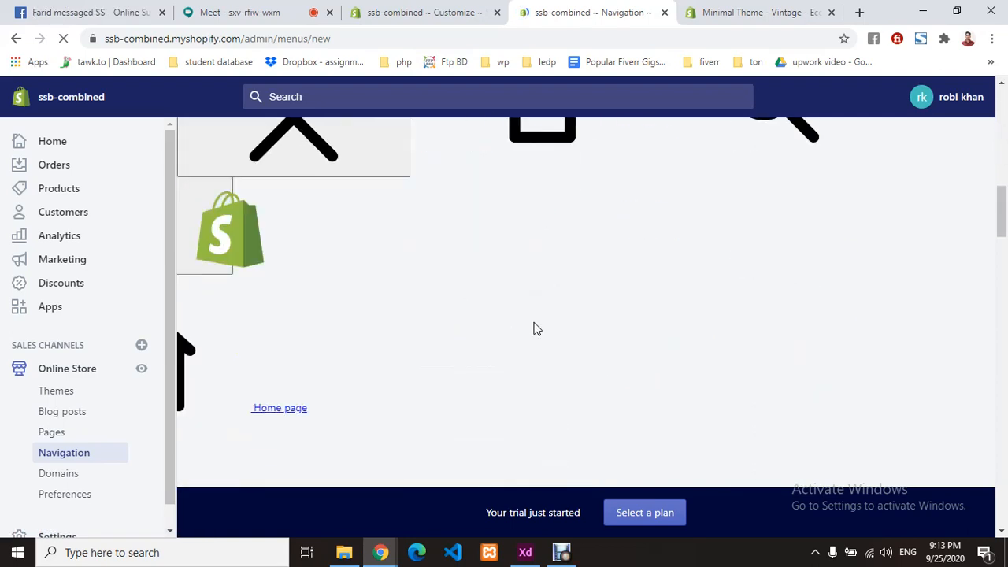
scroll(534, 328, down, 7)
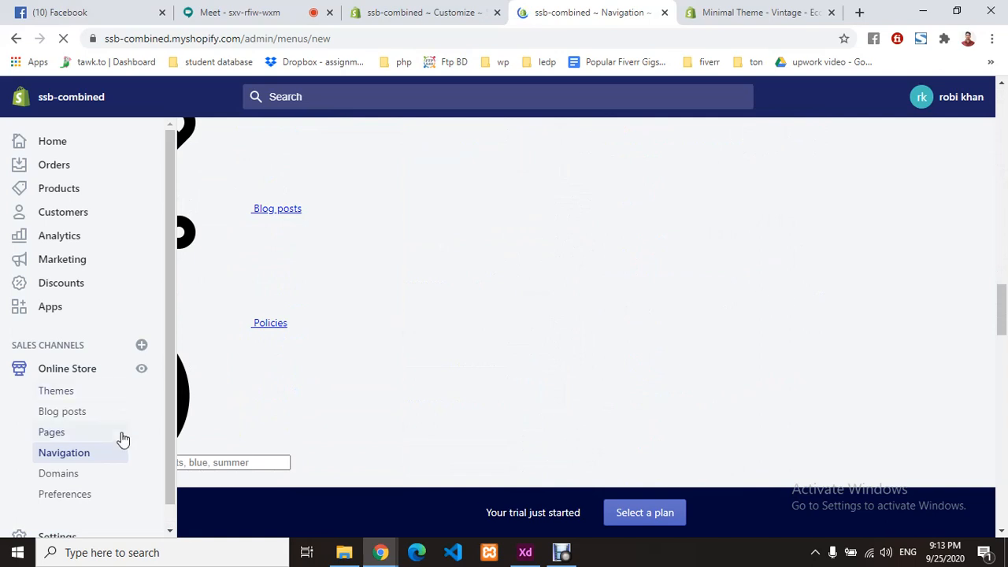
click(82, 457)
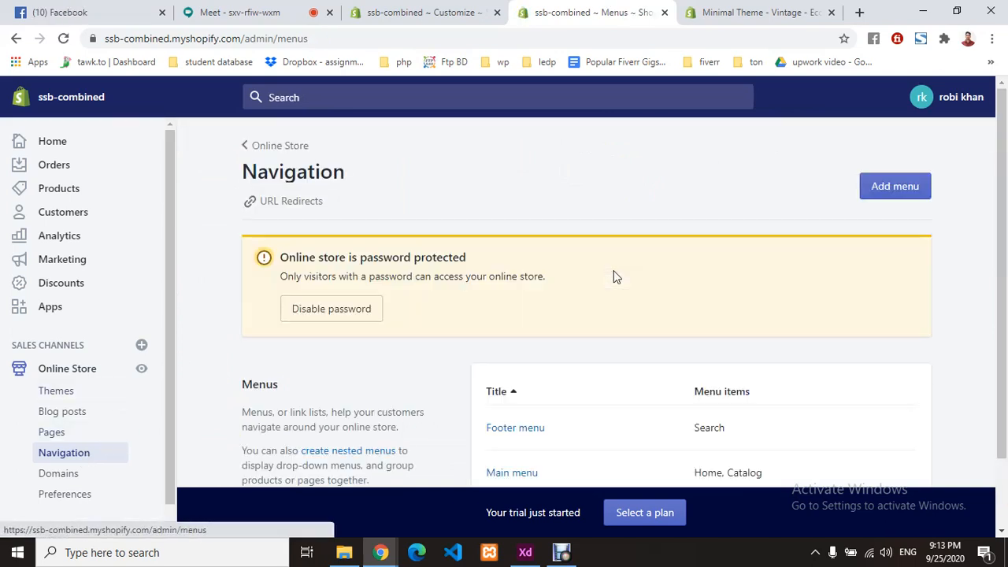
scroll(543, 258, down, 1)
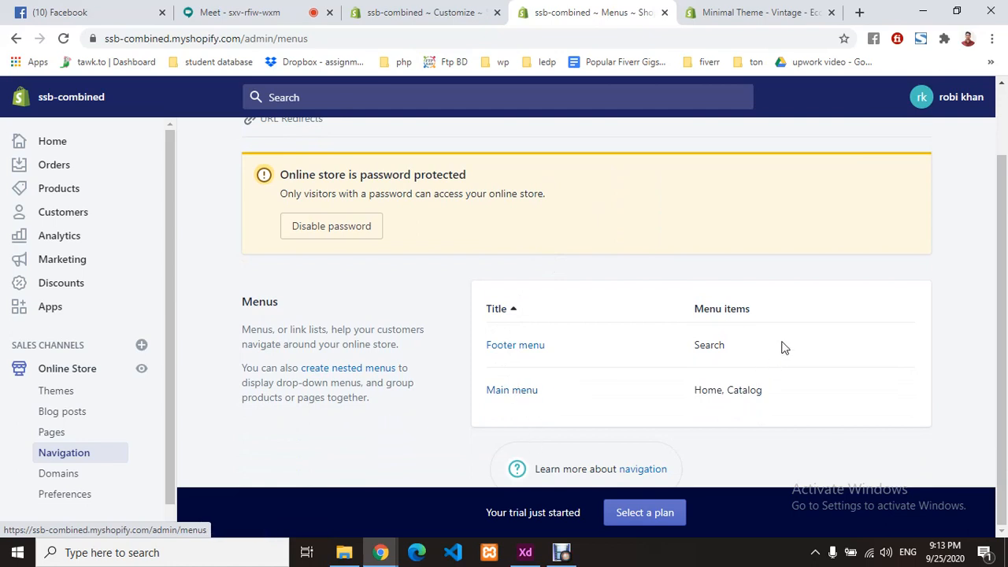
- Open the Main menu and delete its Home item, leaving only Catalog
click(514, 392)
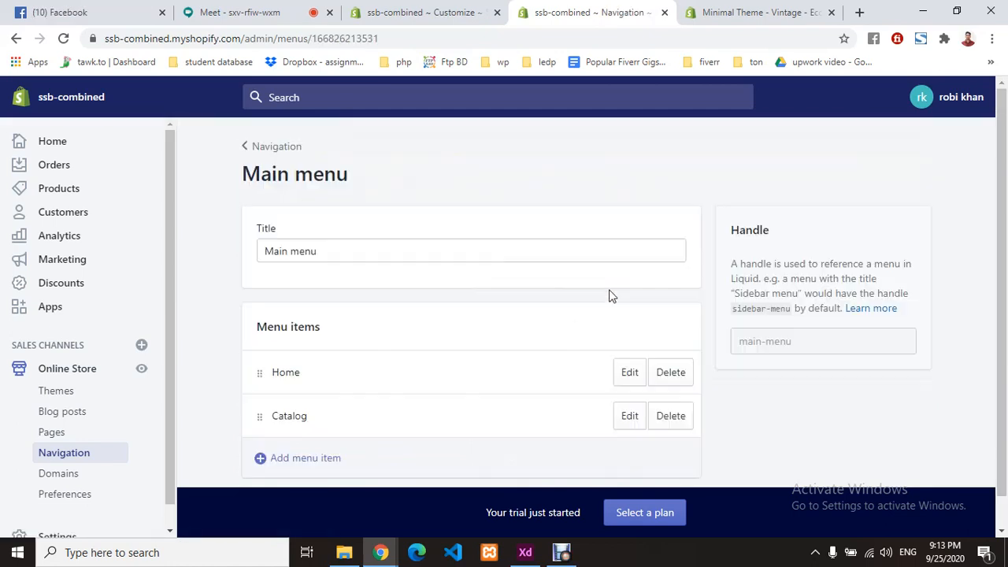
scroll(509, 277, down, 1)
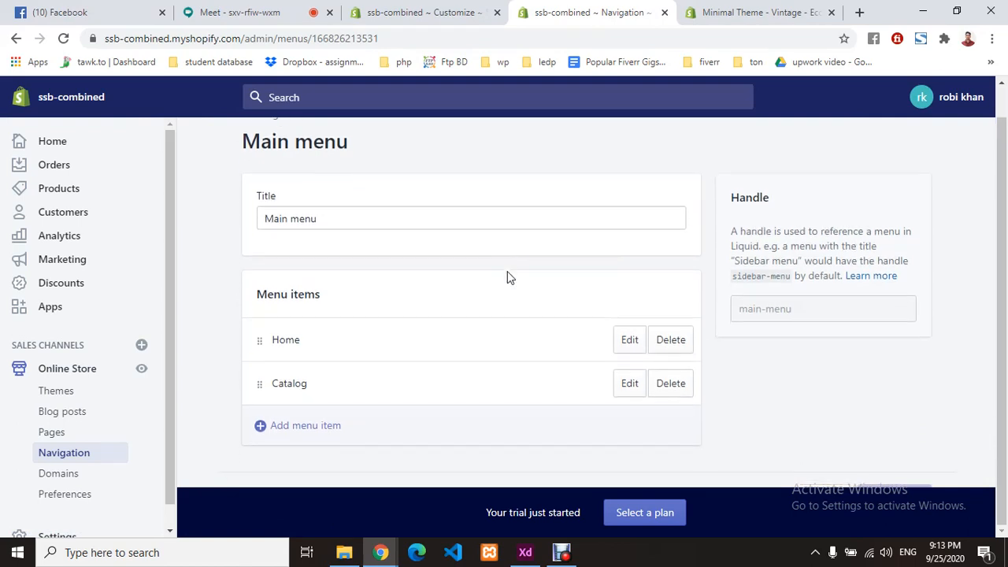
click(670, 347)
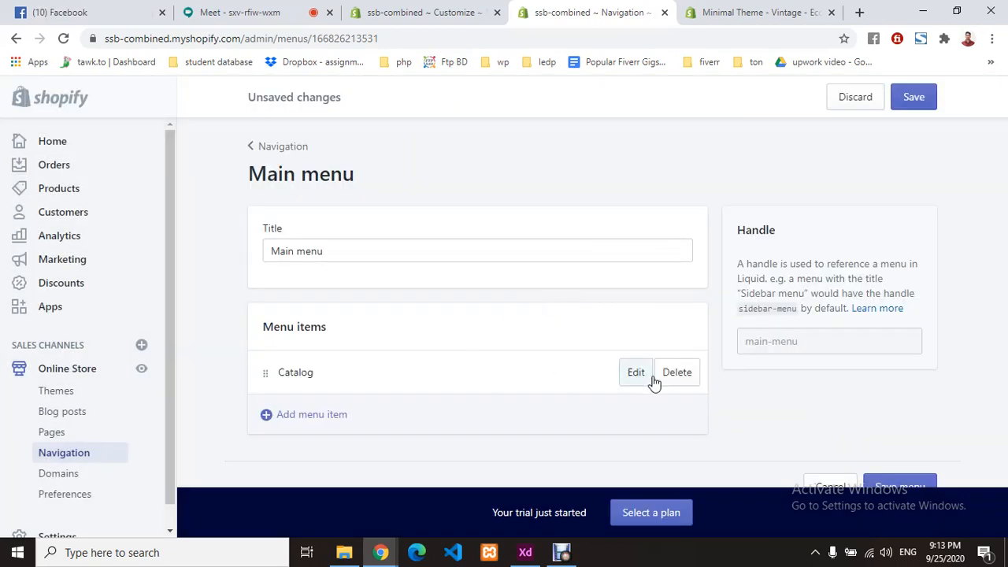
- Rename the Catalog menu item to Men's Products
click(628, 380)
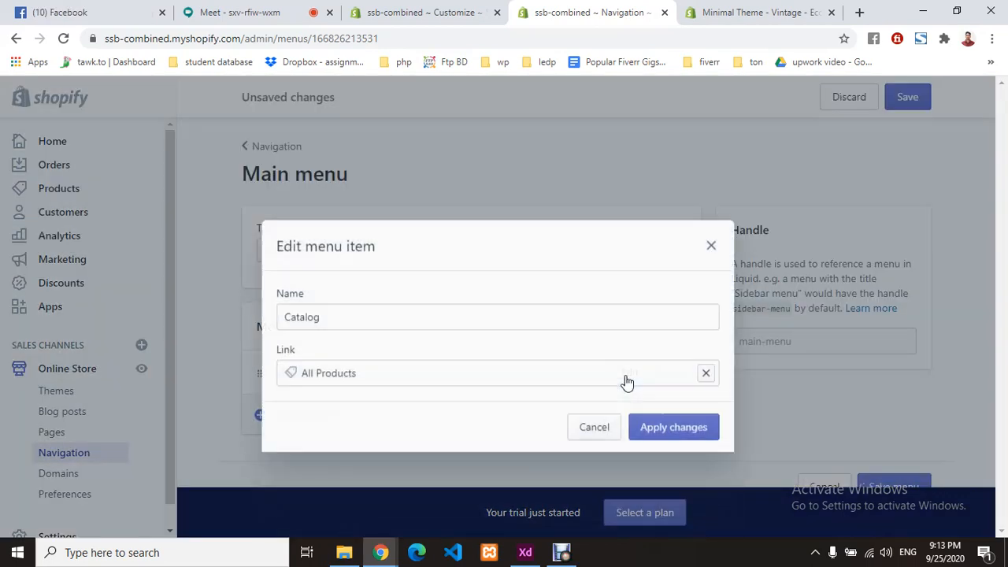
click(400, 306)
key(BackSpace)
key(BackSpace)
key(BackSpace)
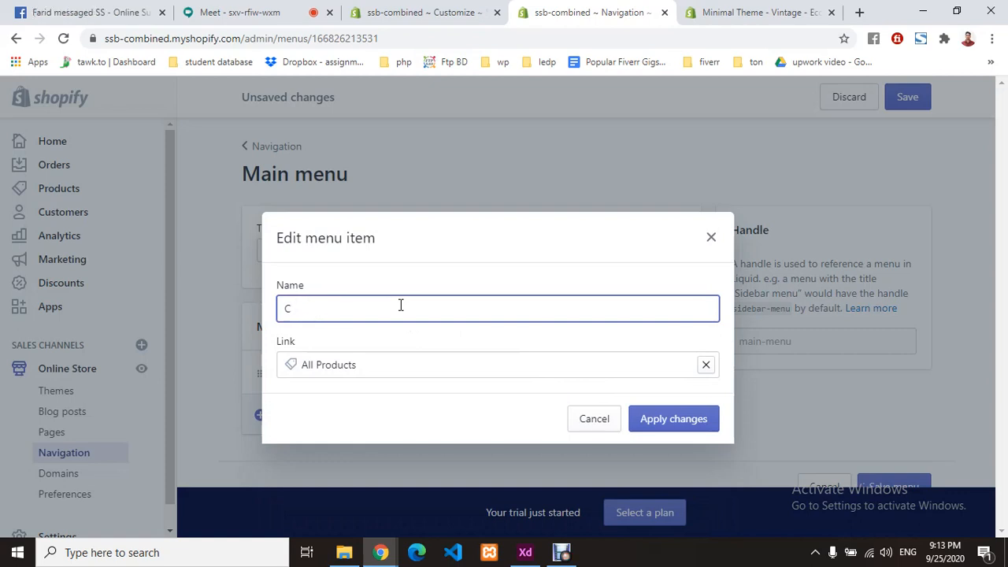
key(BackSpace)
text(Men)
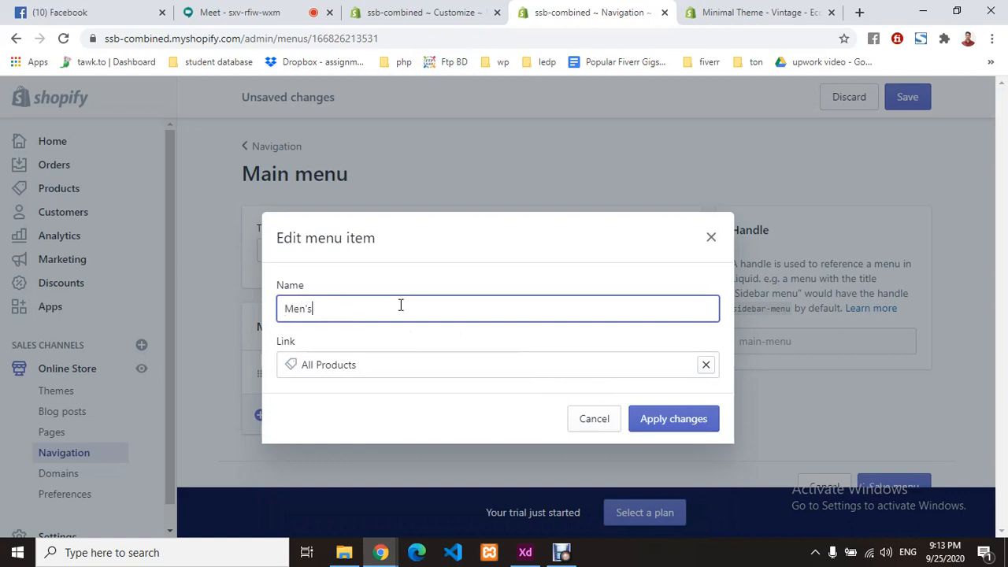
text('s P)
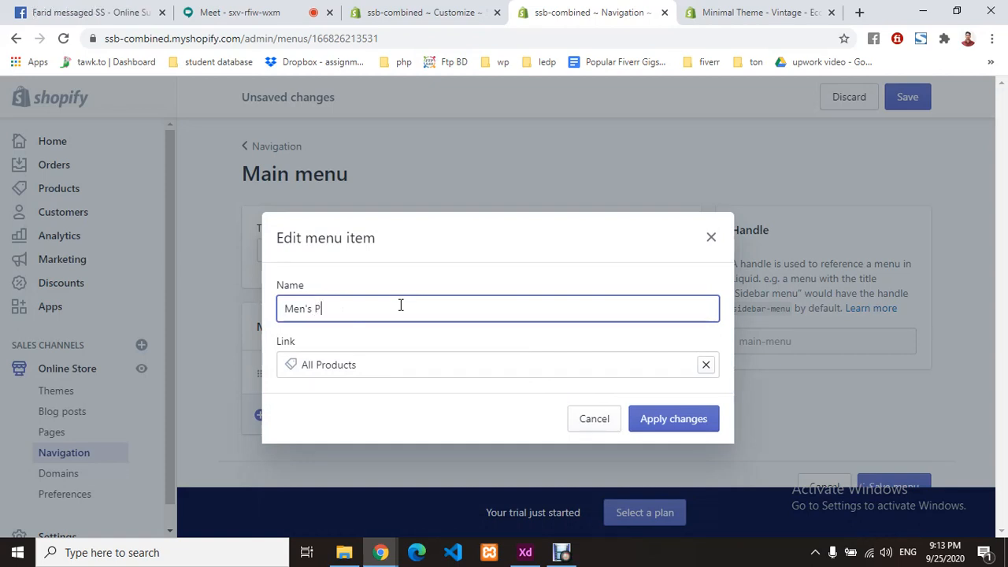
text(roducts)
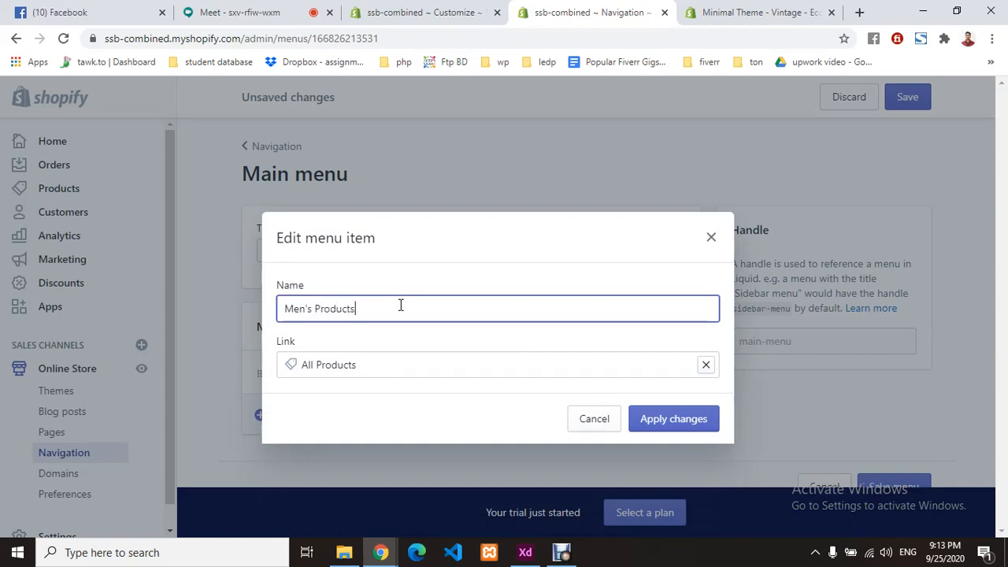
click(364, 371)
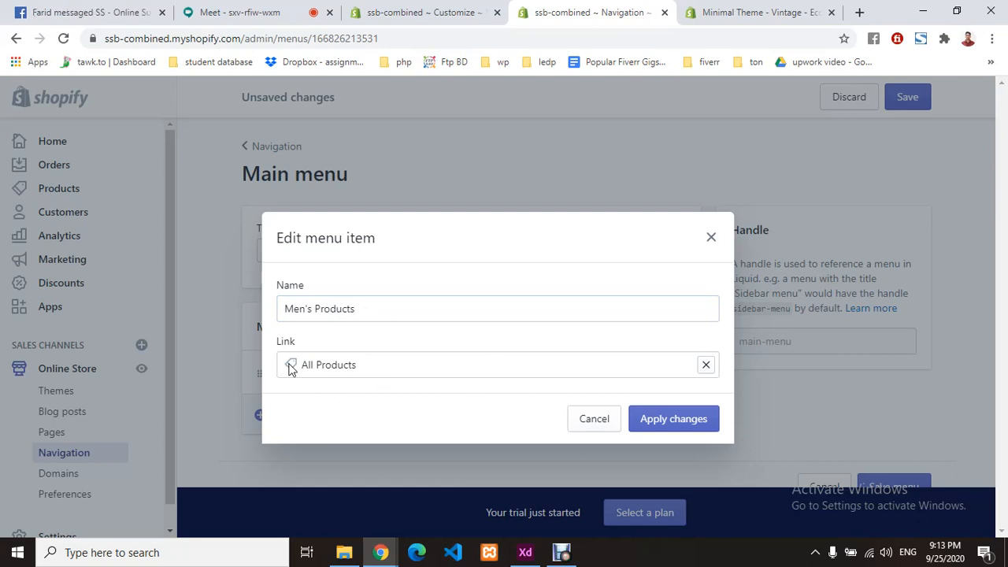
- Link the item to the Men's Clothing collection with no tag filter and apply the changes
click(707, 366)
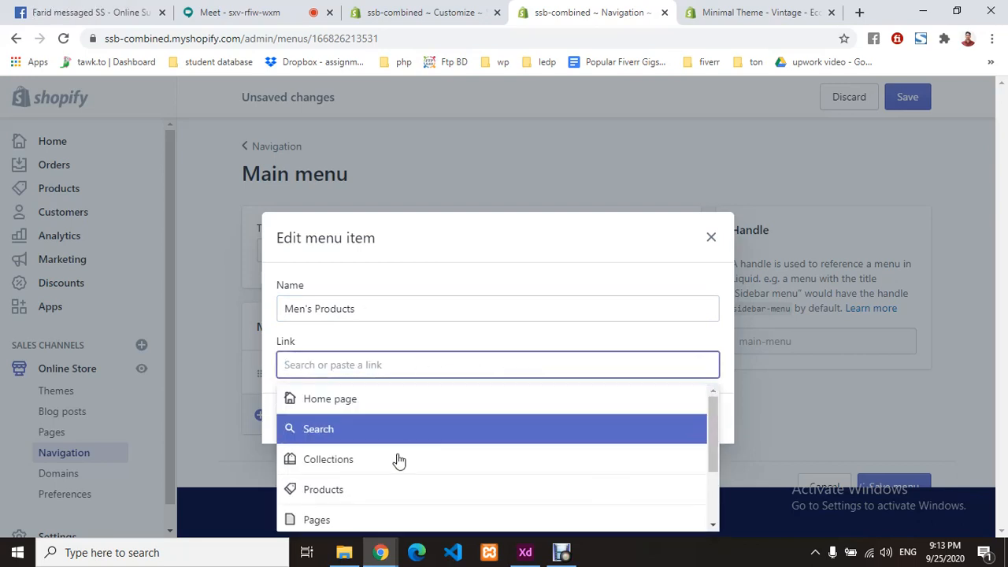
scroll(393, 456, down, 2)
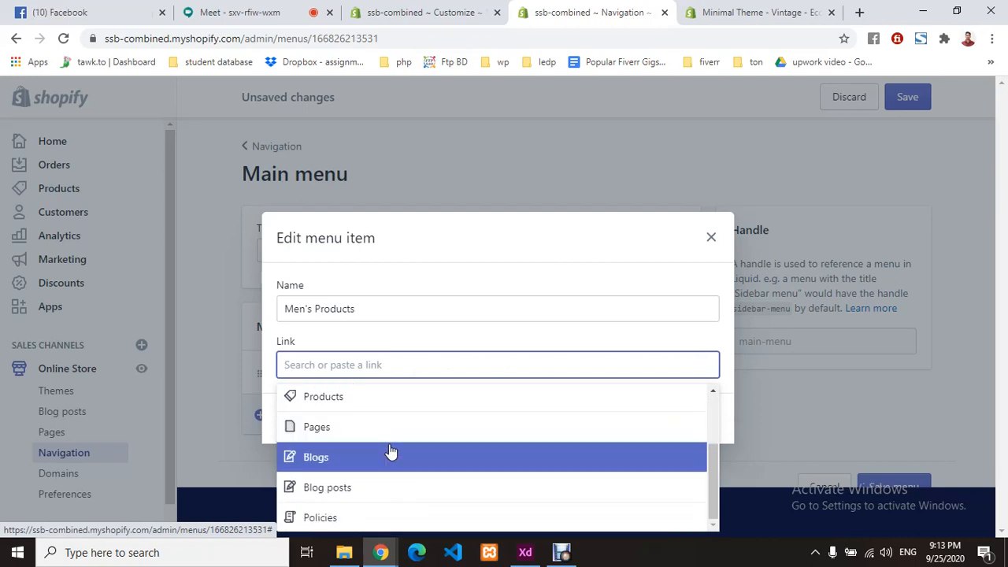
scroll(387, 477, up, 1)
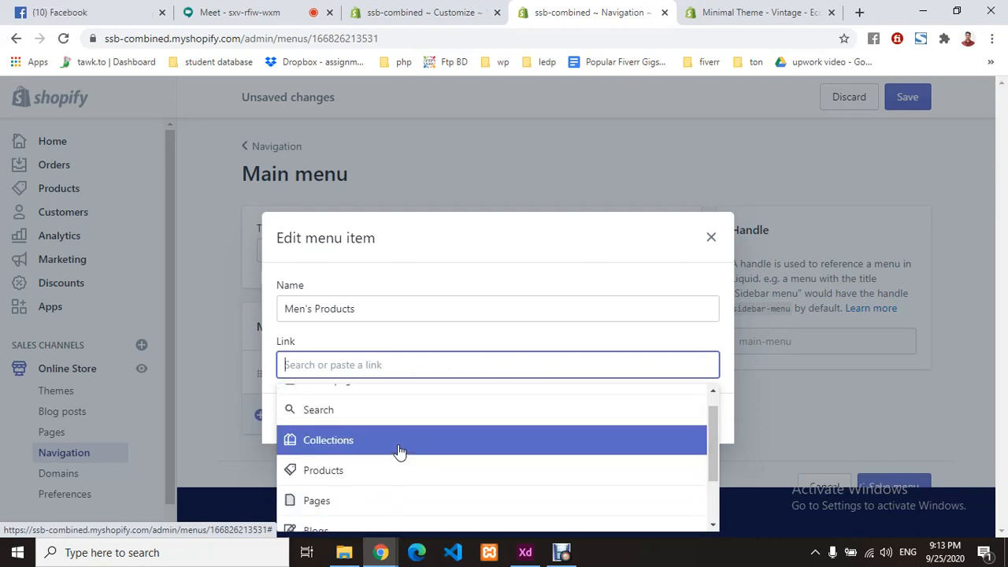
click(398, 448)
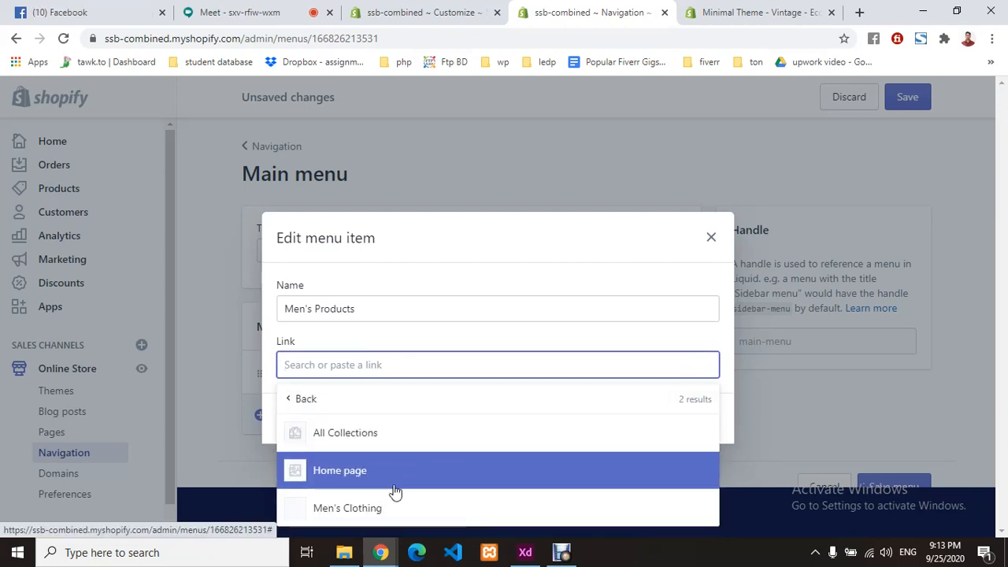
click(394, 512)
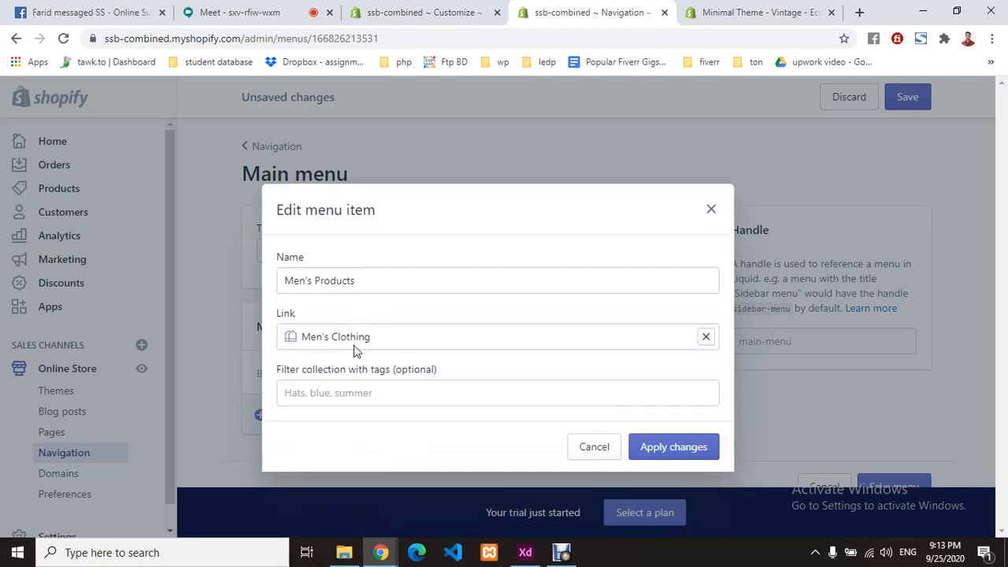
click(357, 393)
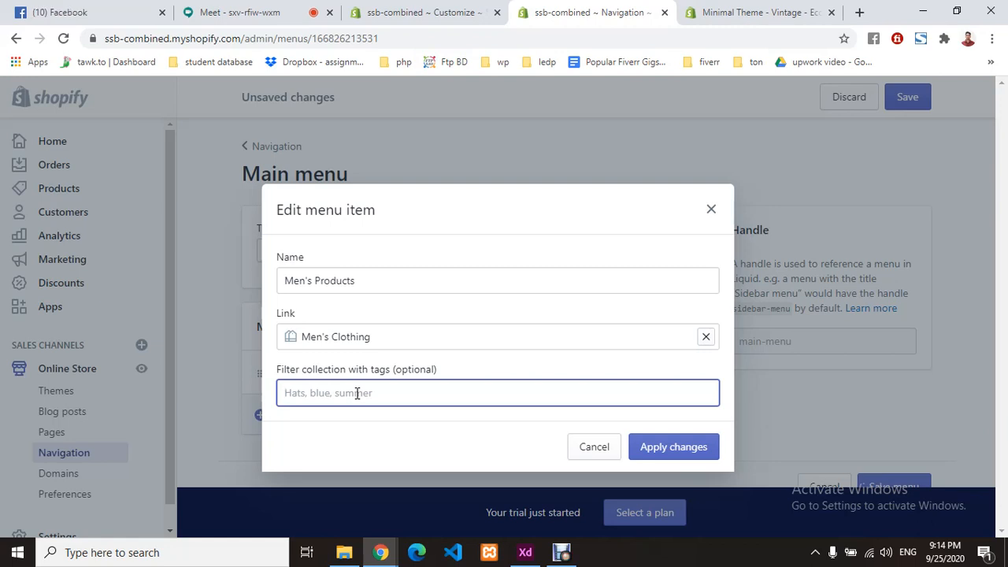
text(Men's)
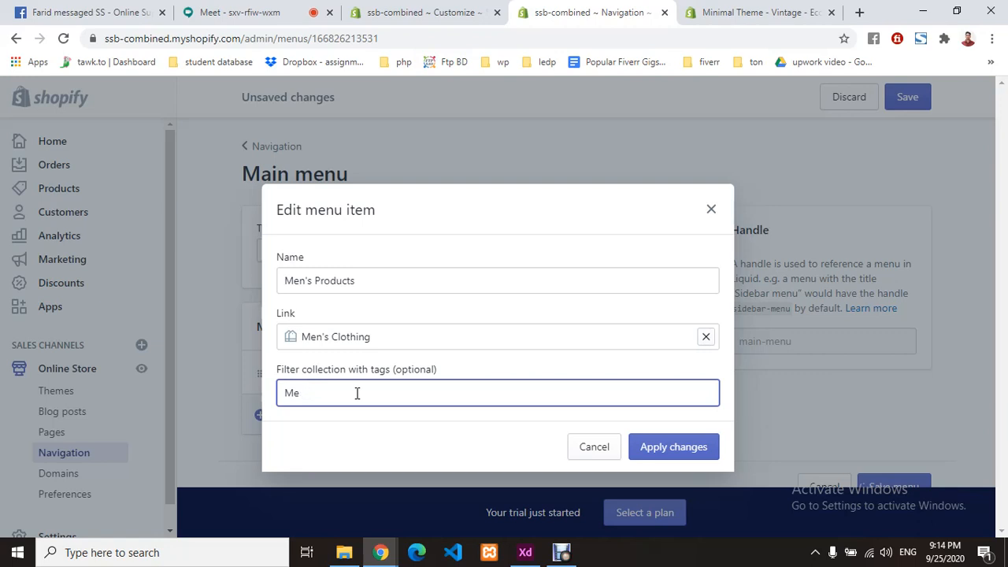
key(BackSpace)
key(BackSpace)
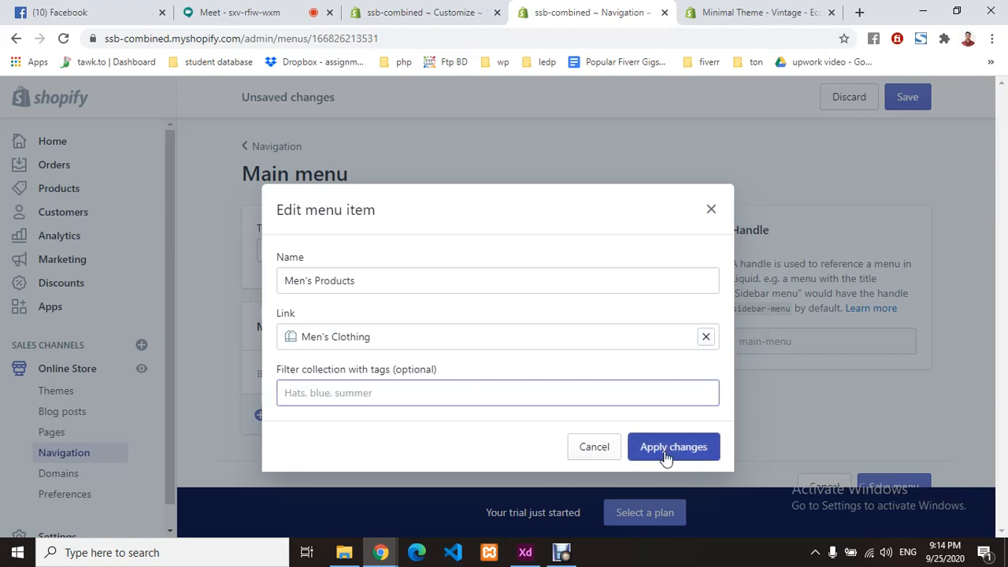
click(660, 445)
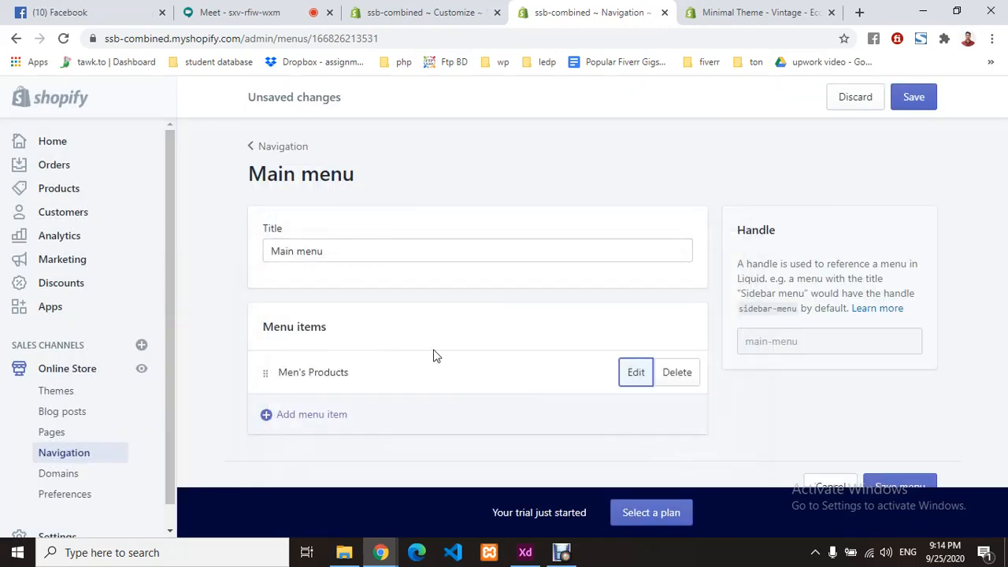
- Add a Me's Item menu entry linked to the T-shirt product below Men's Products
click(331, 424)
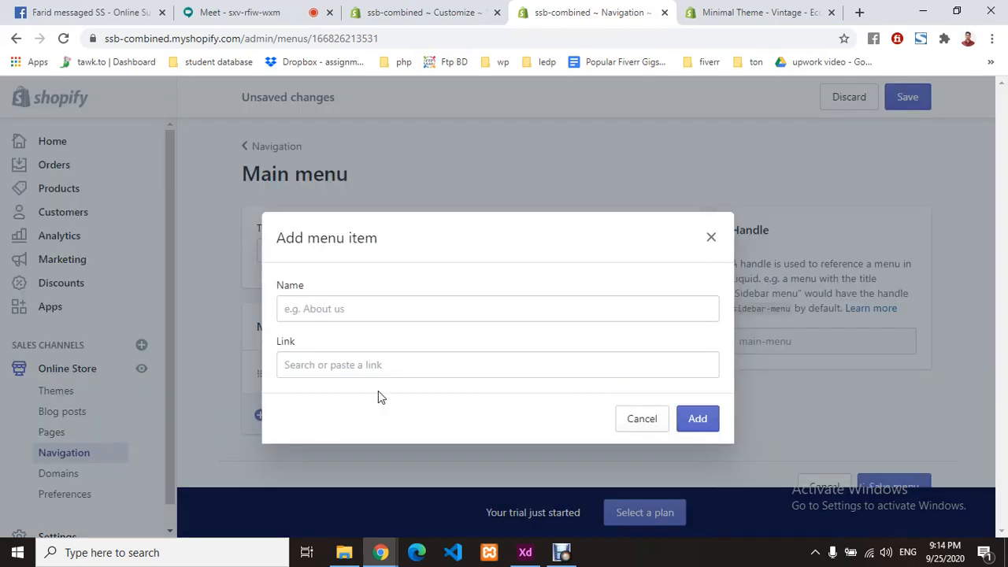
click(358, 303)
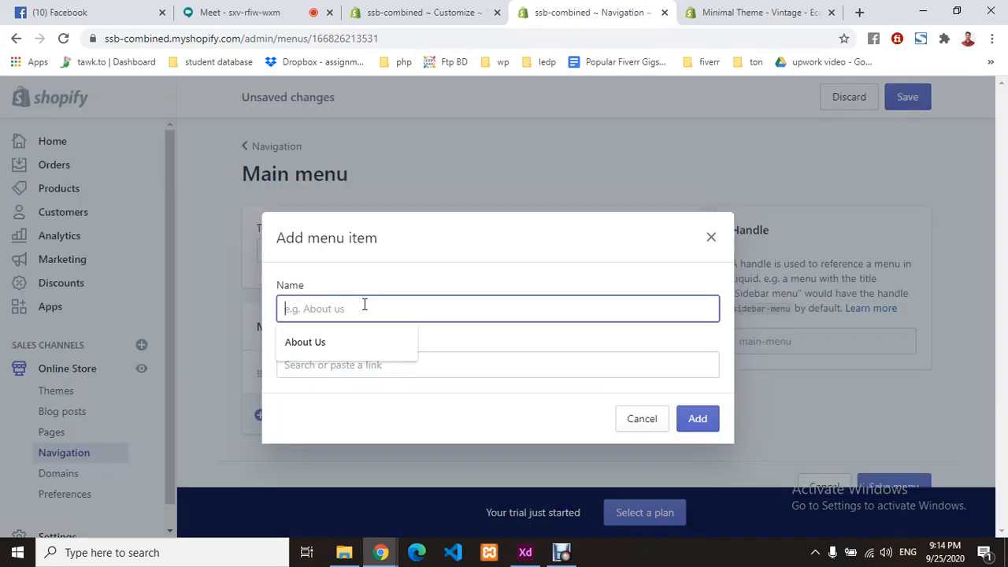
text(Men')
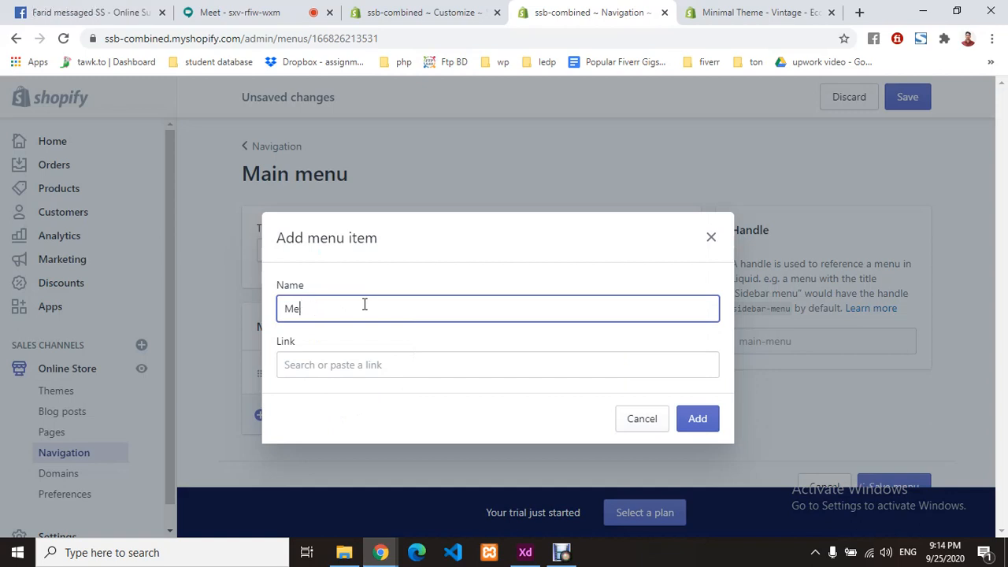
key(BackSpace)
key(BackSpace)
text(Me)
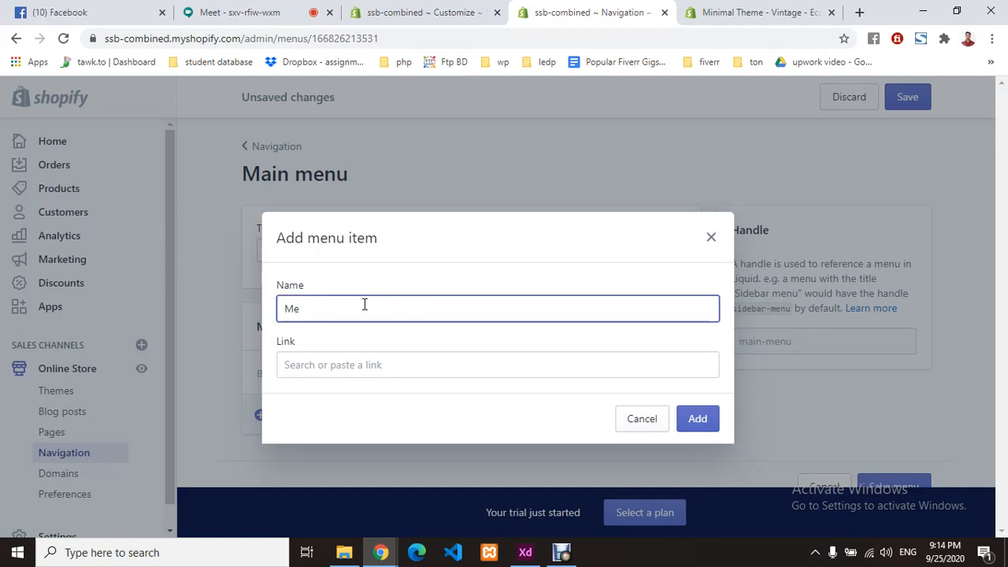
text('s Itenm)
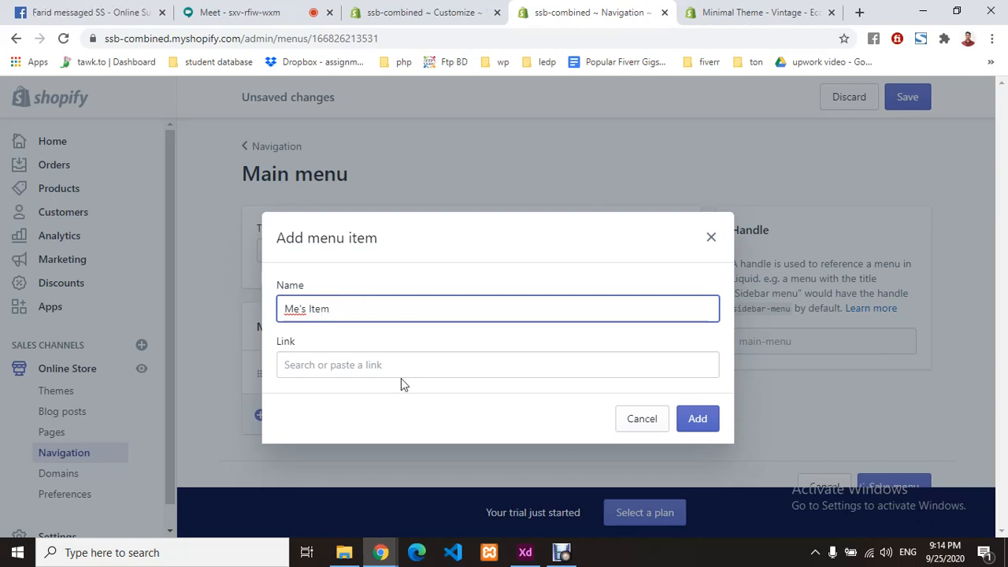
click(401, 376)
click(375, 488)
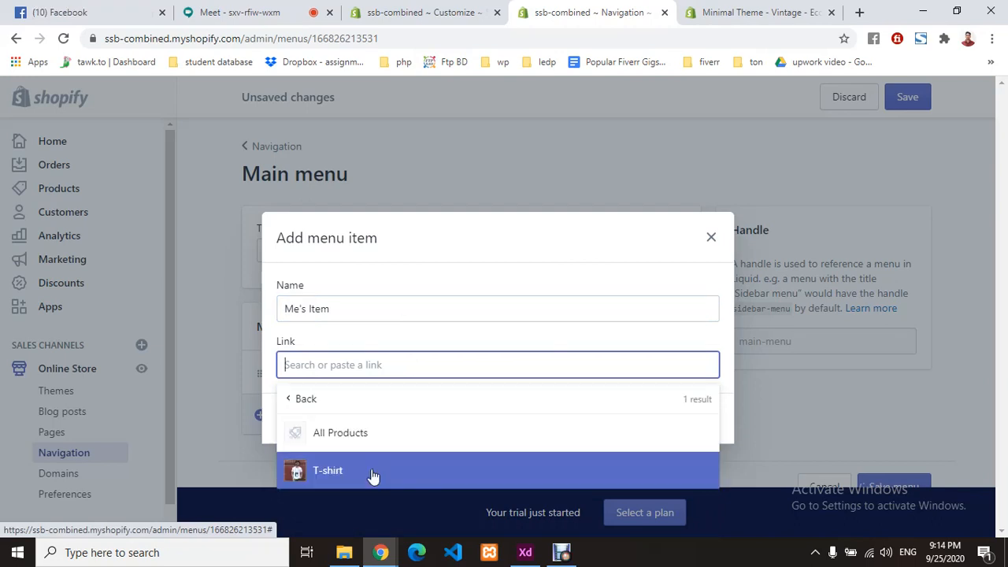
click(373, 475)
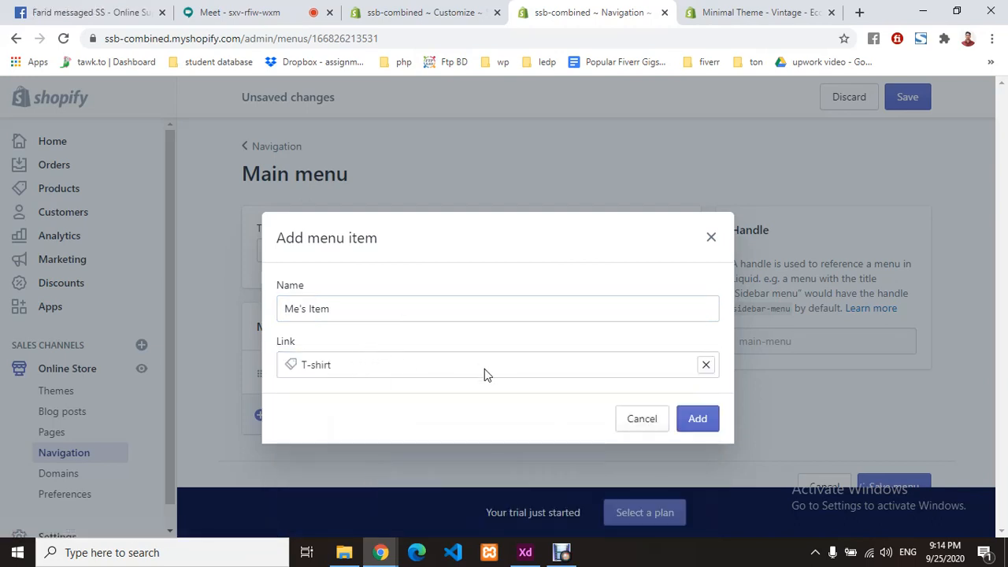
click(711, 425)
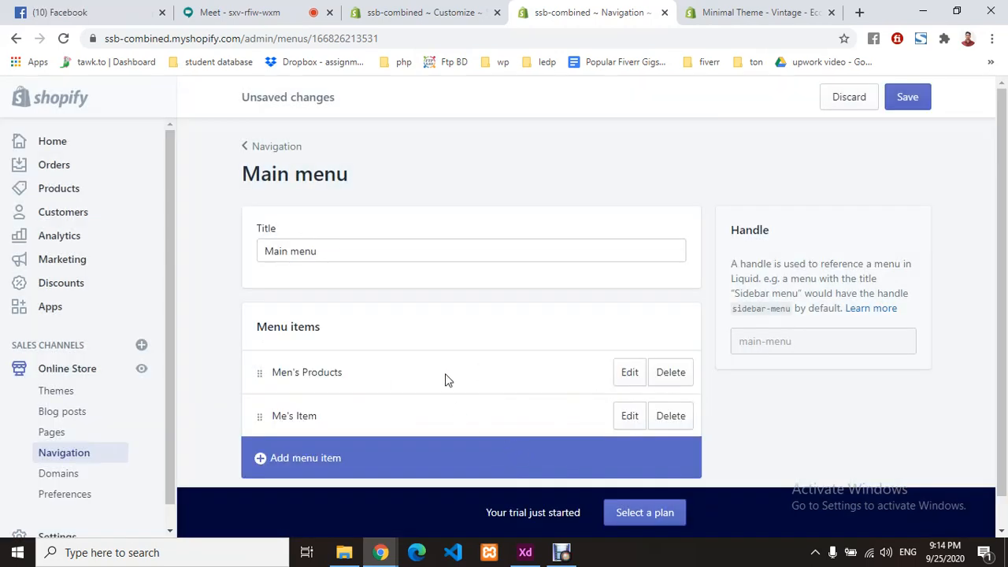
scroll(445, 380, down, 1)
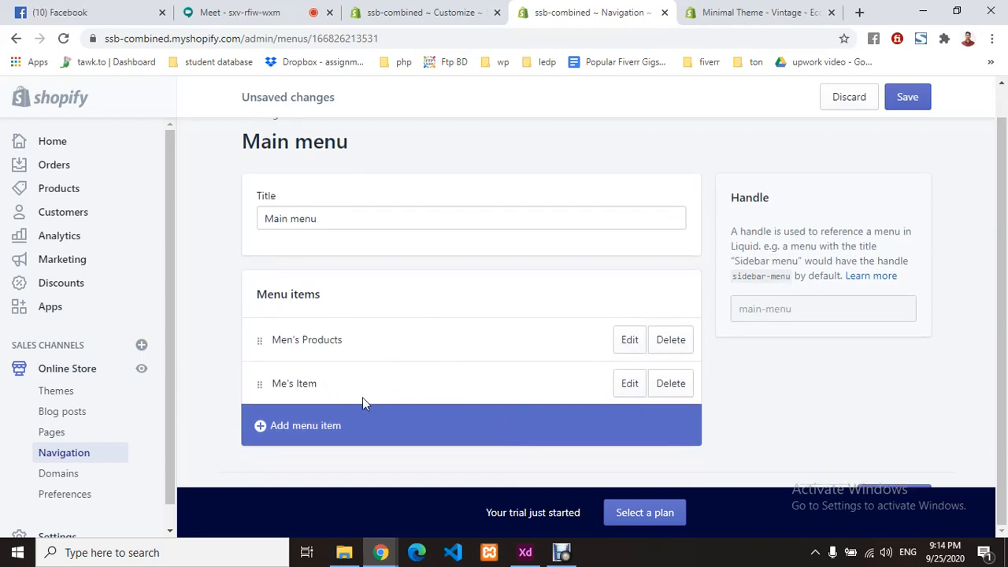
- Add an About Us menu item linked to the About Page
click(324, 431)
click(373, 310)
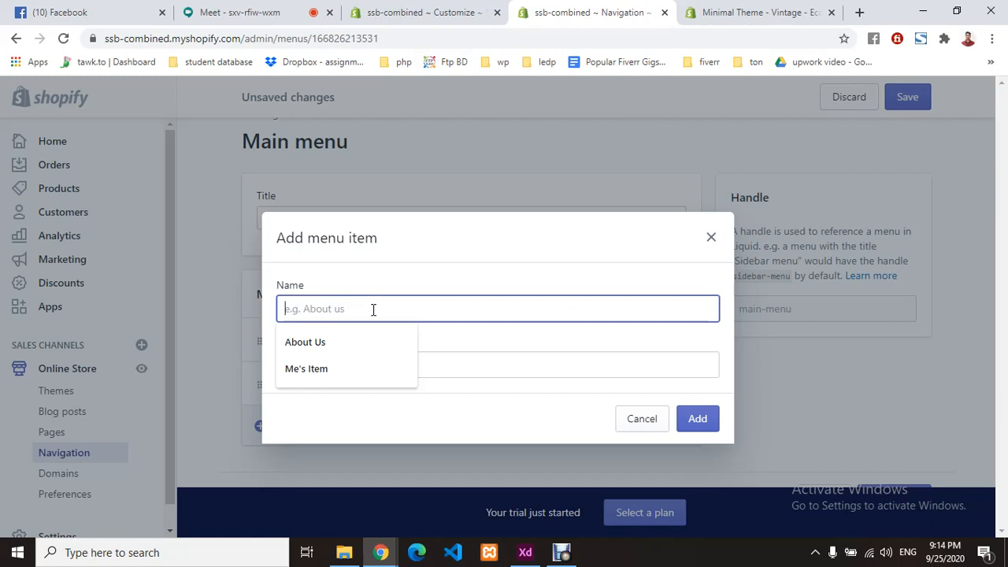
text(About )
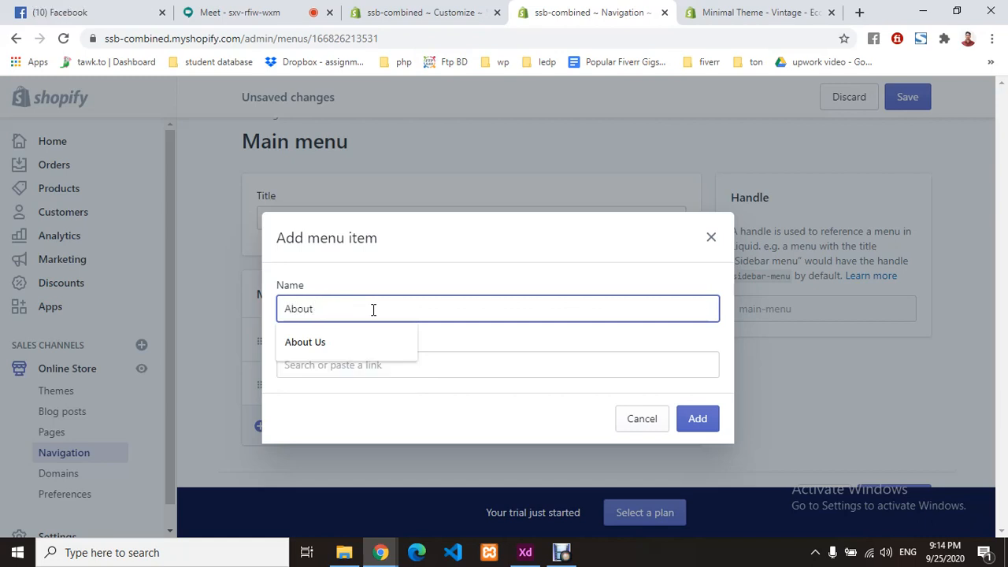
text(Us)
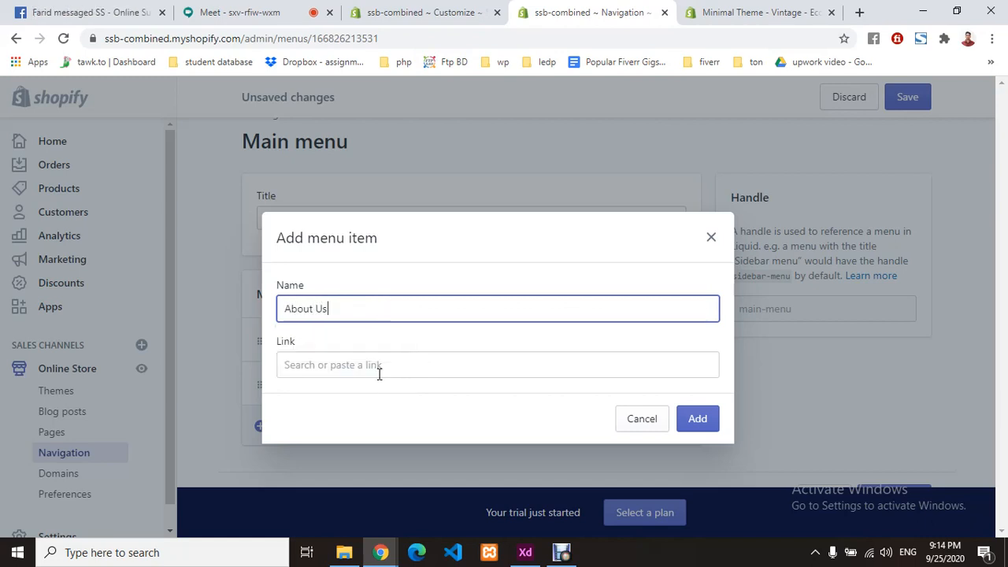
click(382, 365)
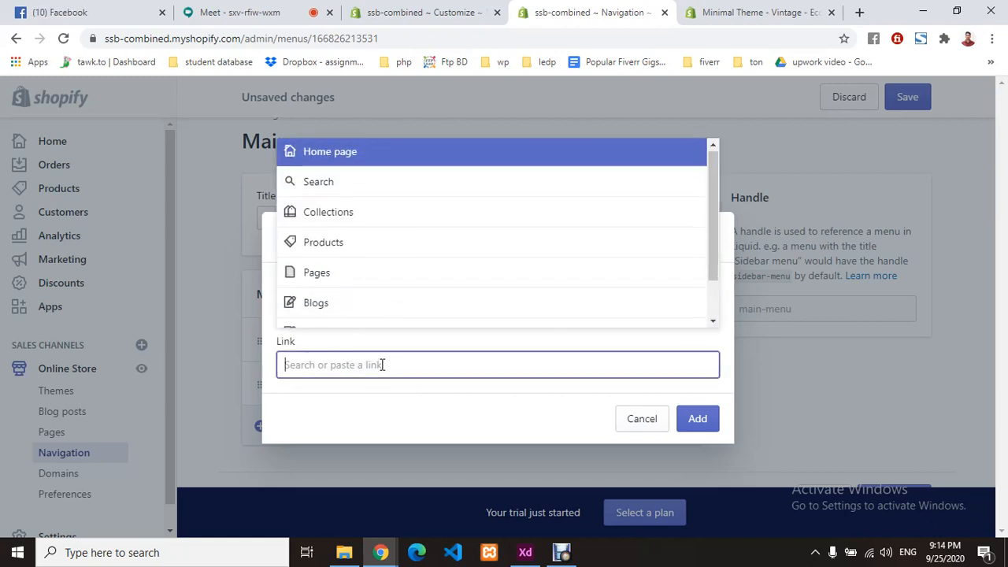
click(361, 281)
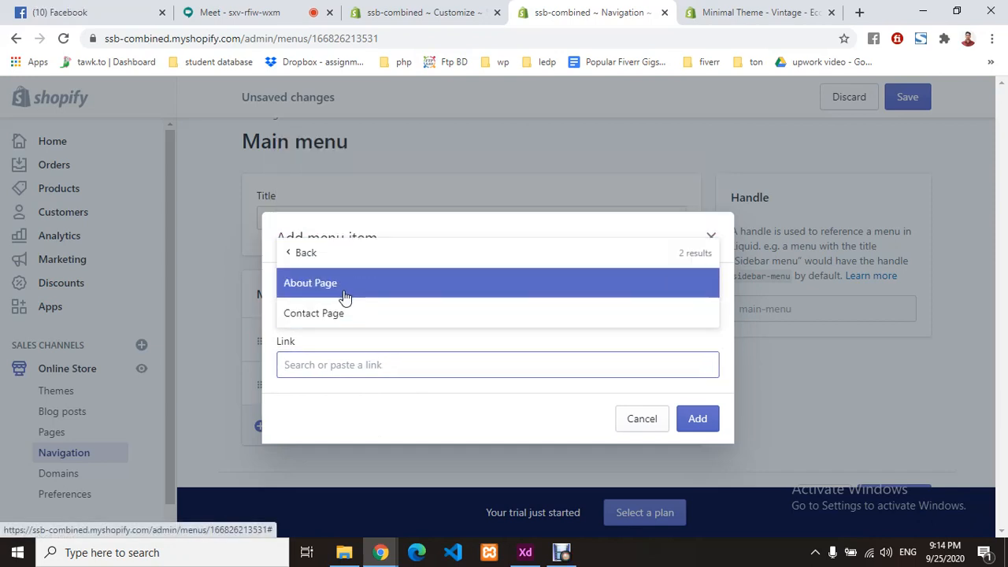
click(342, 293)
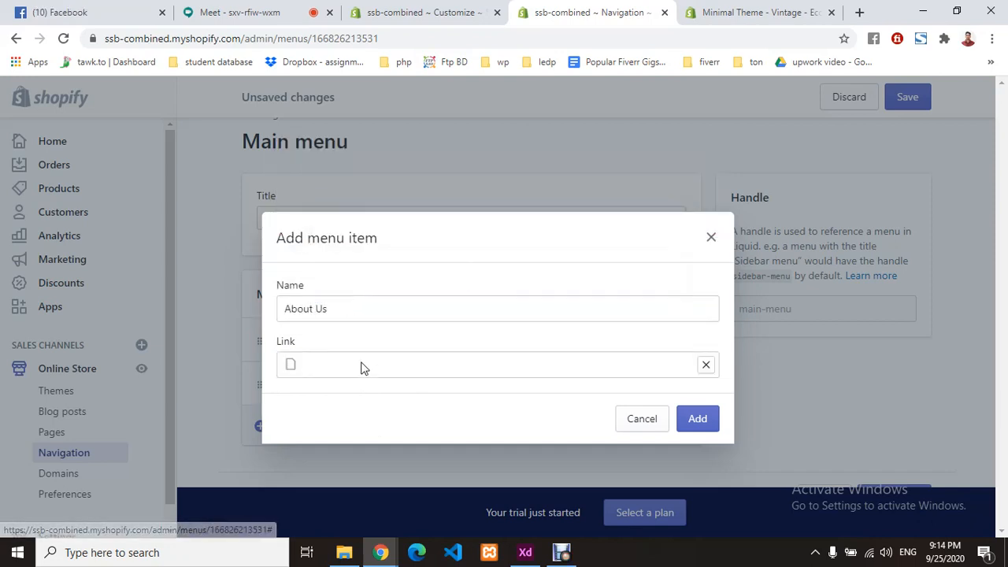
click(703, 424)
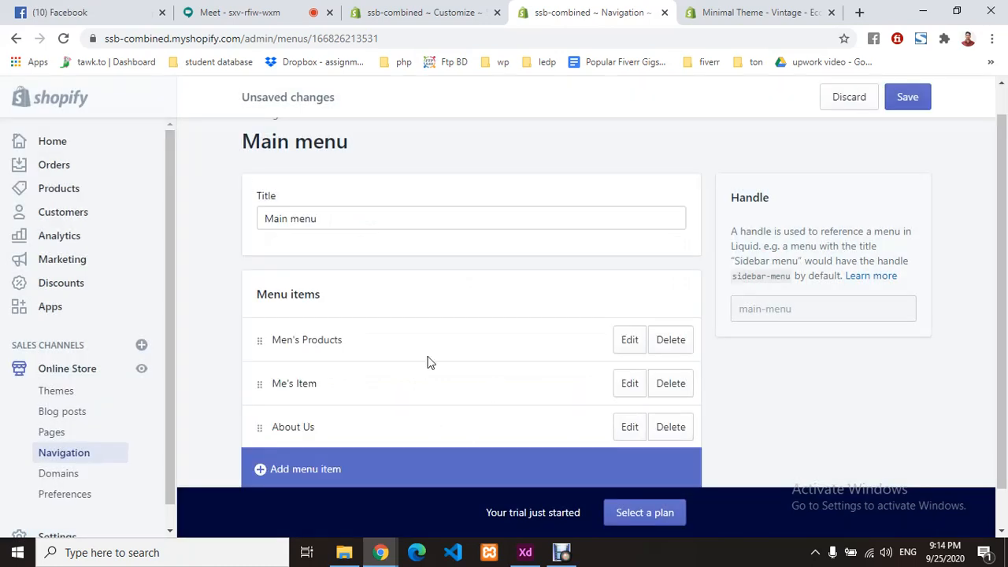
- Add a Contact Us menu item linked to the Contact Page
scroll(378, 394, down, 1)
click(326, 428)
click(397, 306)
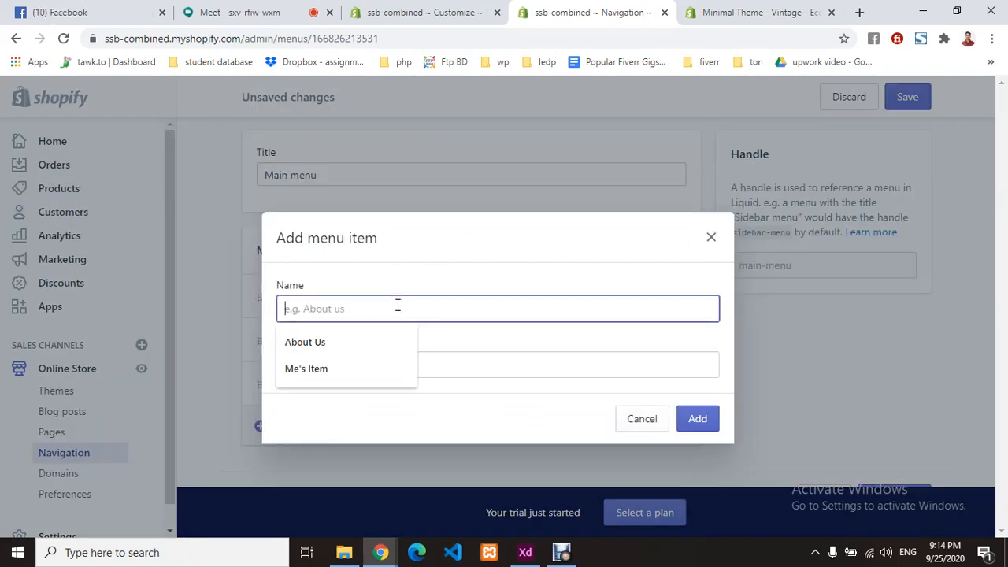
text(Contact)
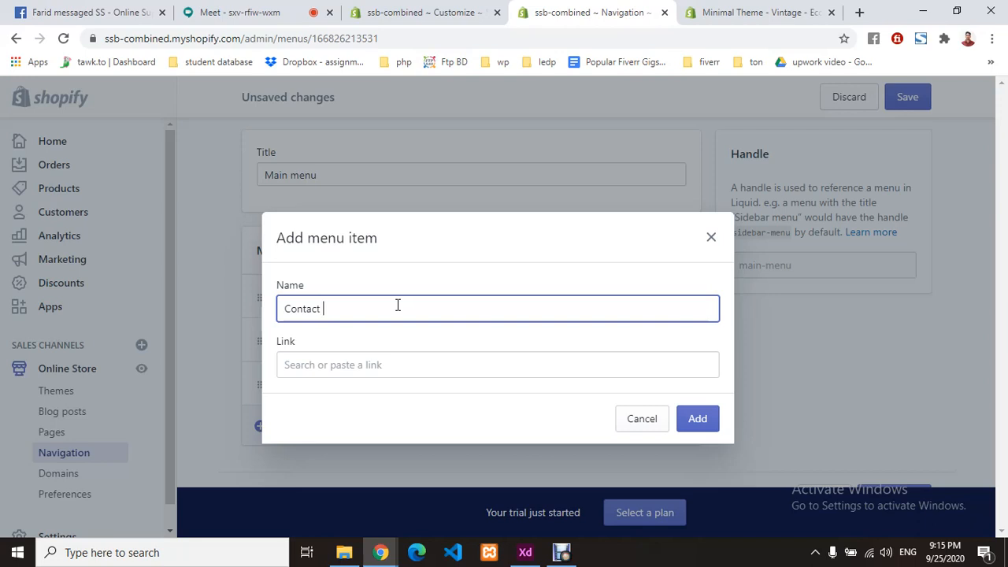
text( Us)
click(371, 365)
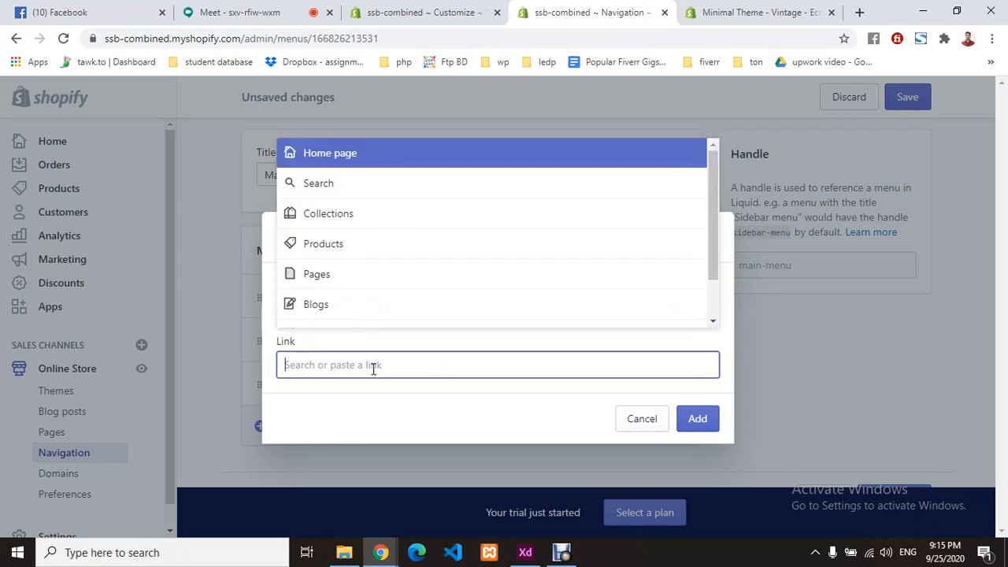
click(351, 270)
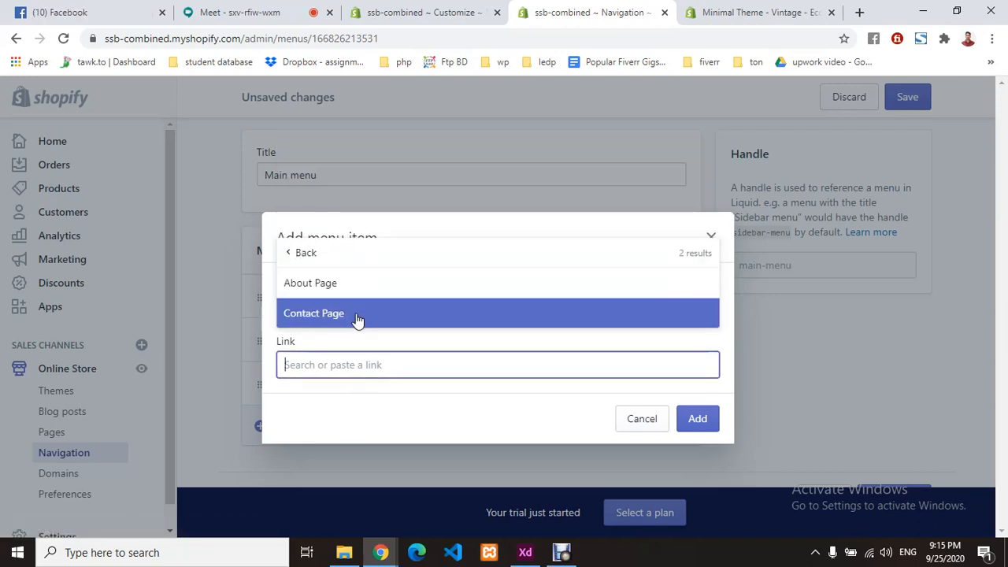
click(351, 320)
click(696, 419)
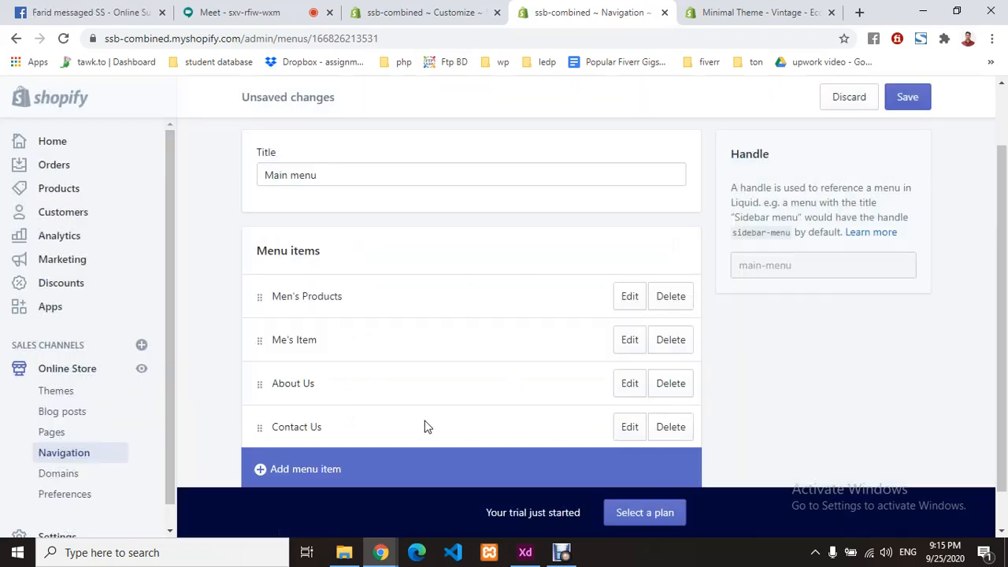
- Discard the unfinished Blog menu item and save the Main menu
scroll(434, 355, down, 1)
click(299, 430)
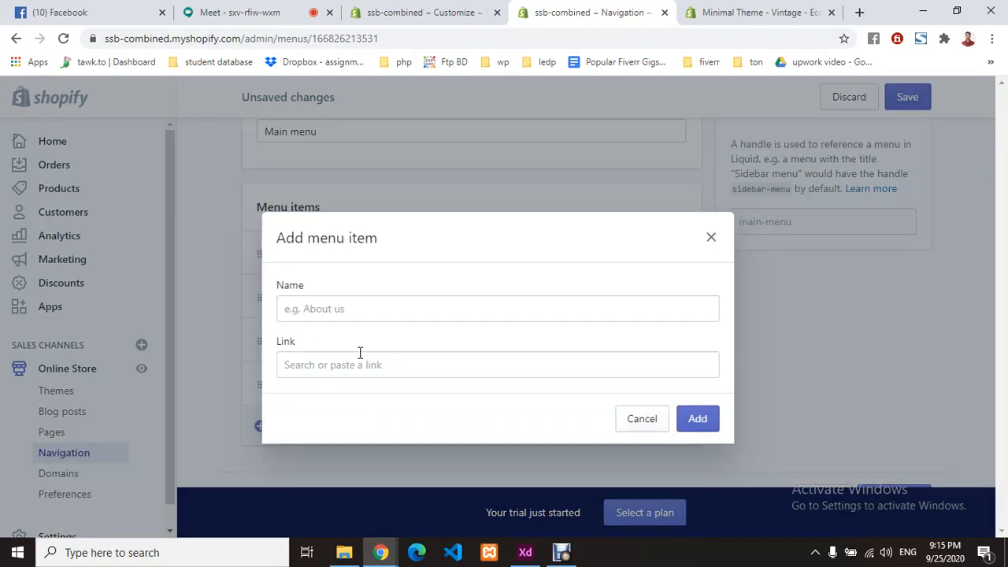
click(378, 312)
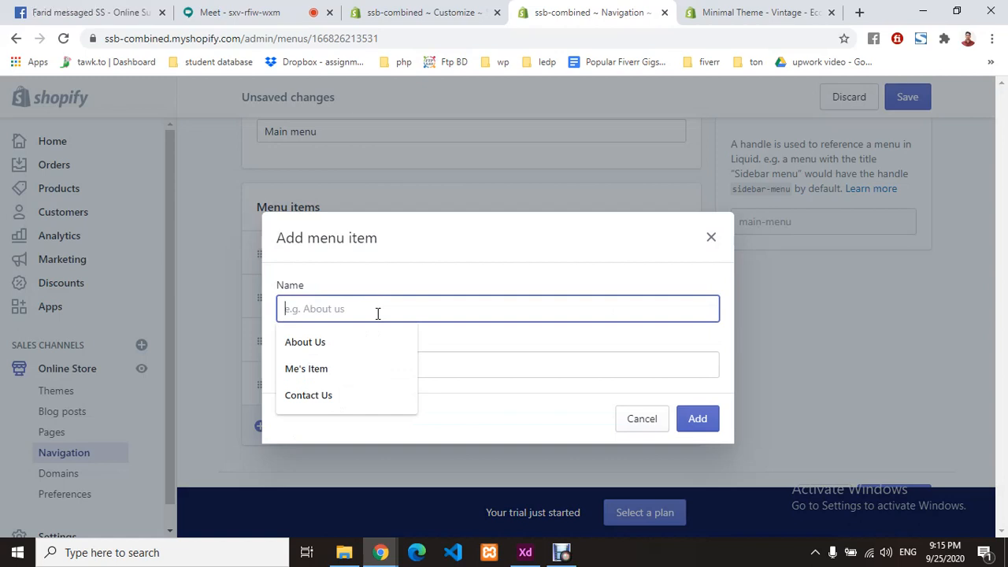
text(Blog)
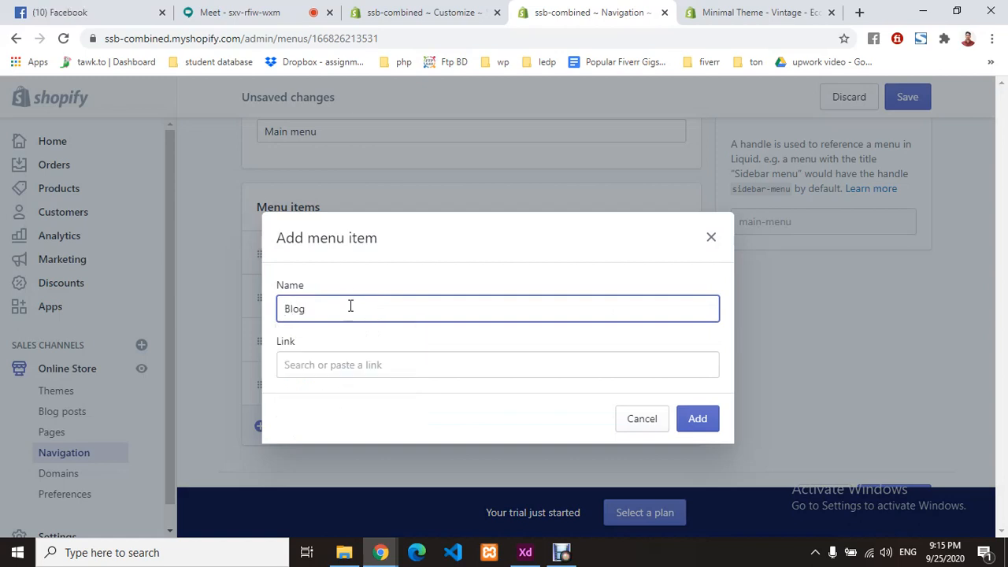
click(342, 366)
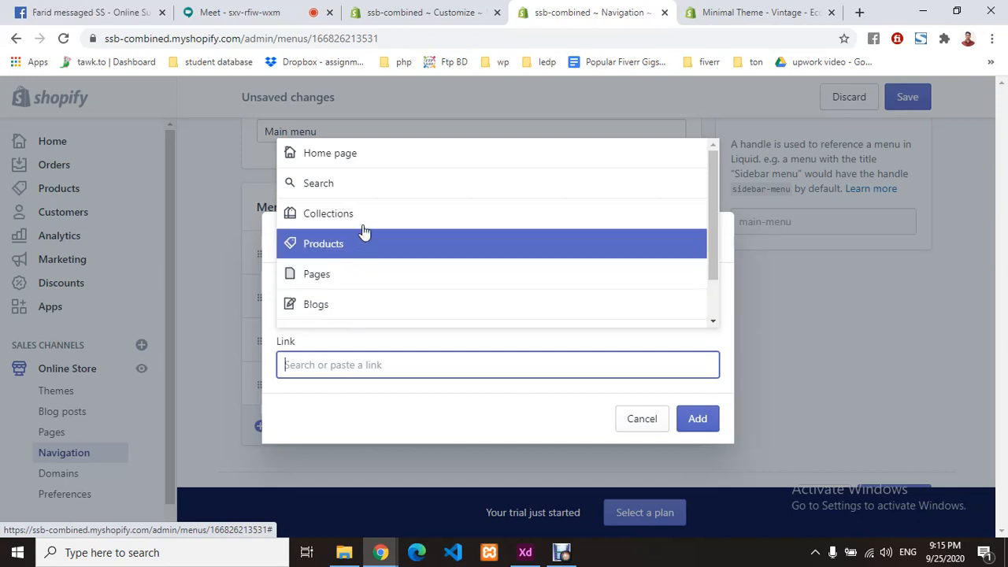
scroll(407, 236, down, 1)
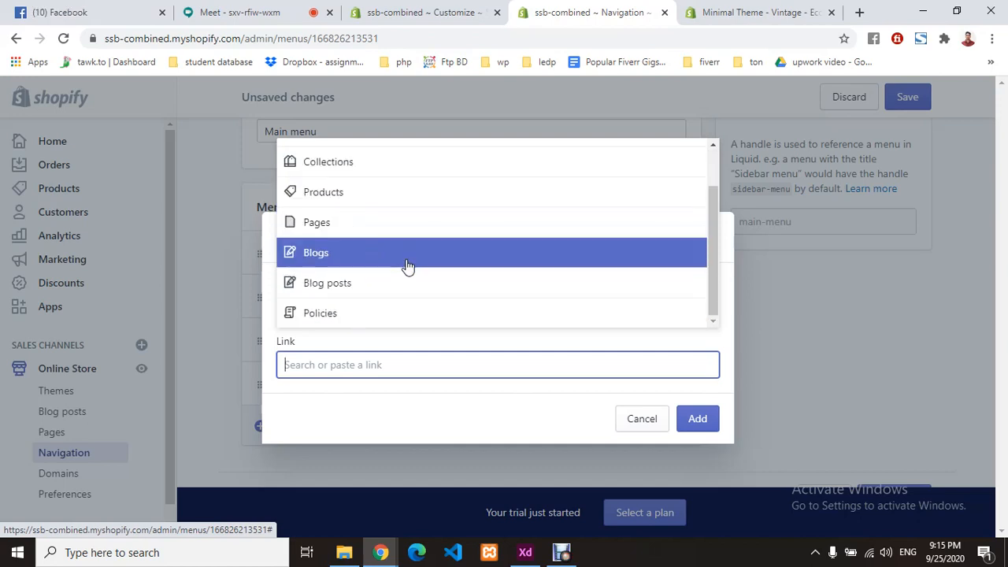
click(645, 421)
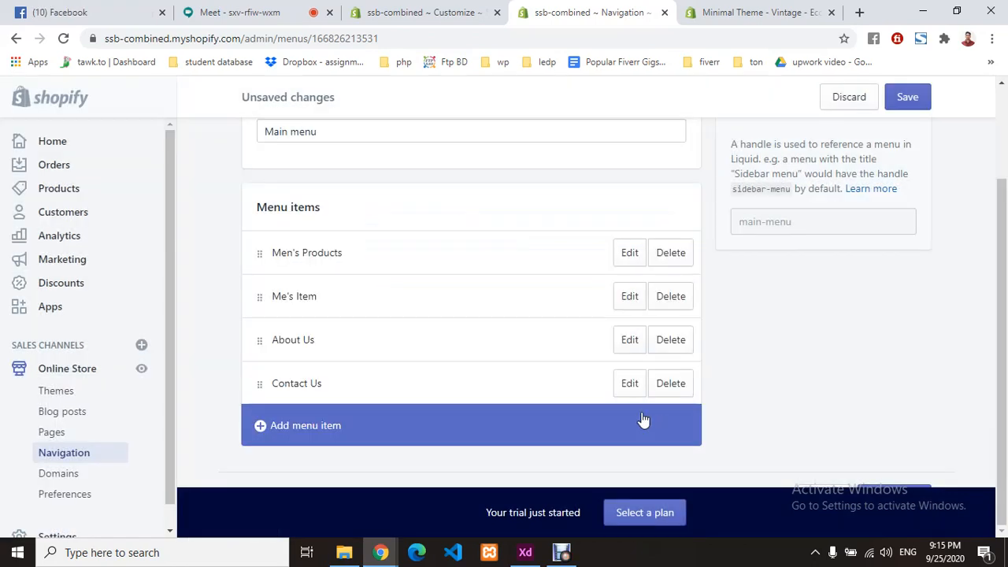
click(894, 97)
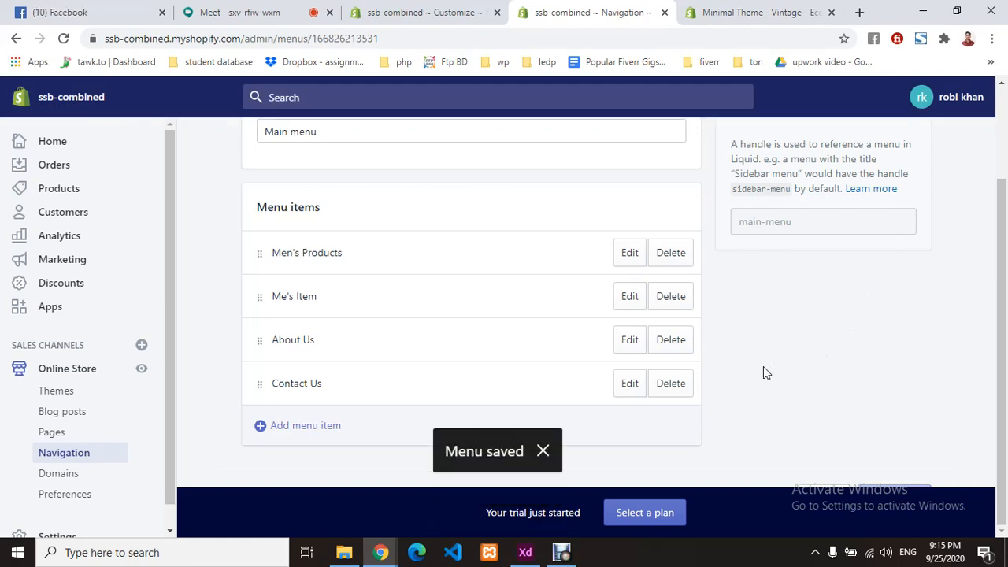
- Reload the theme editor to show the four new menu links, then return to Themes
click(748, 9)
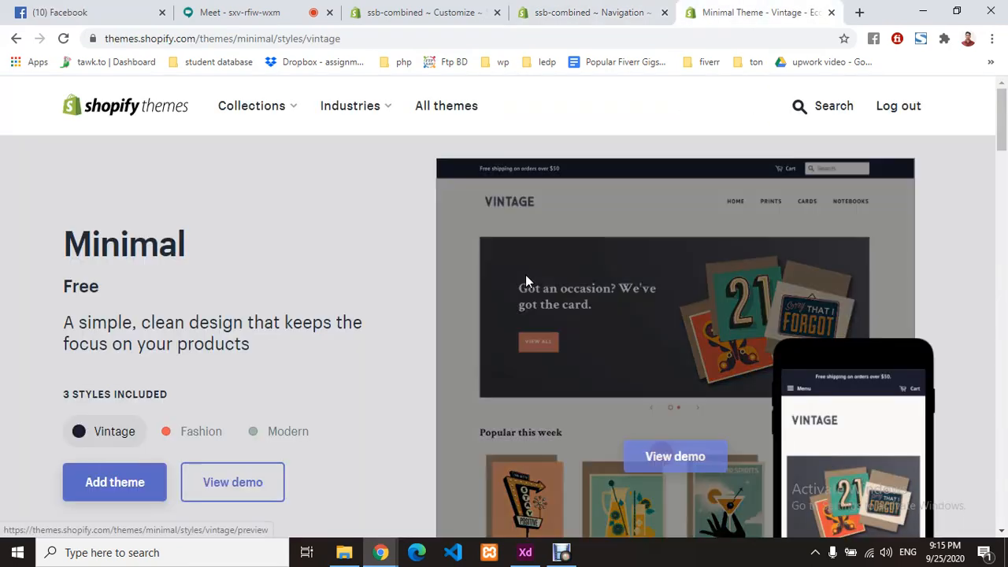
click(469, 12)
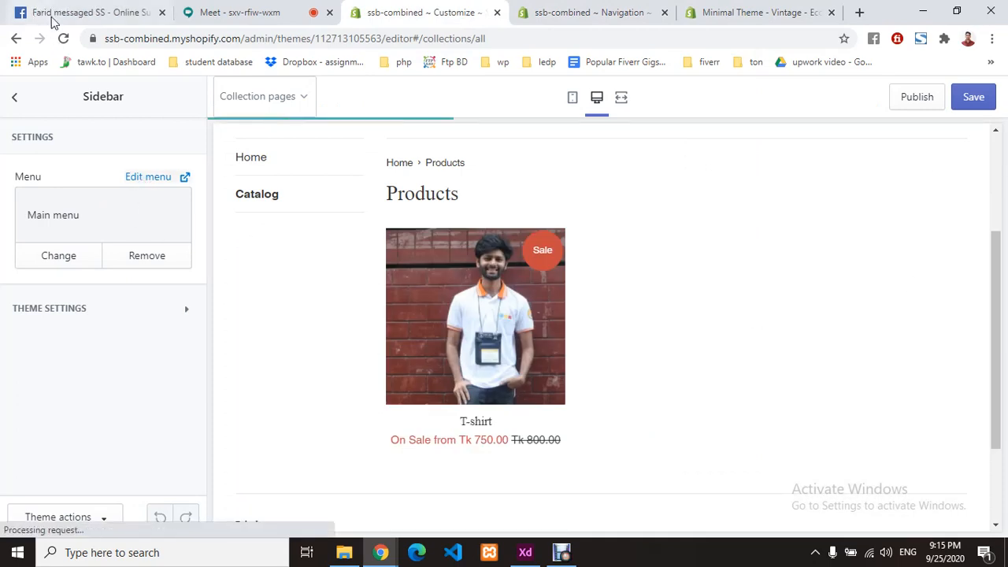
click(63, 37)
click(584, 122)
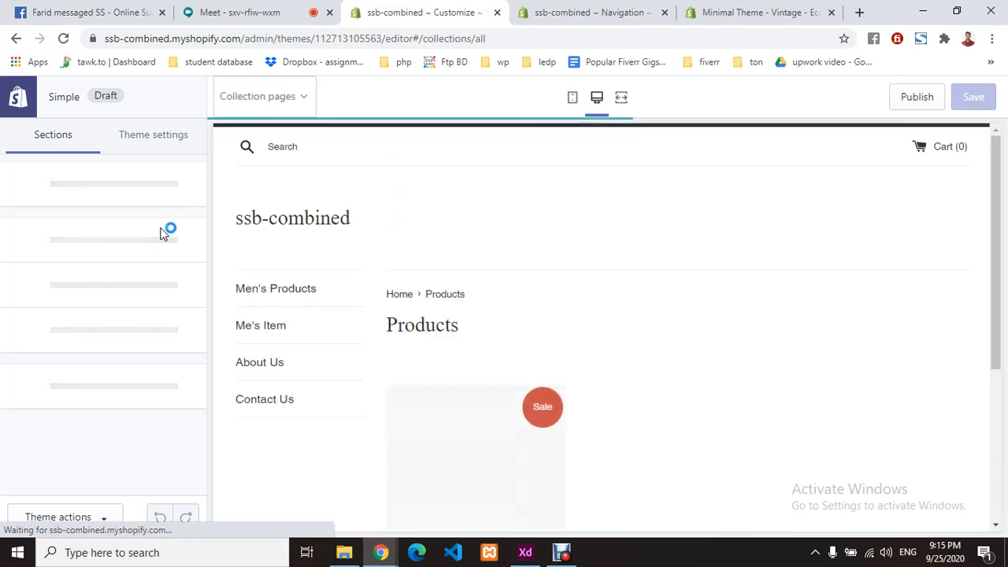
click(17, 103)
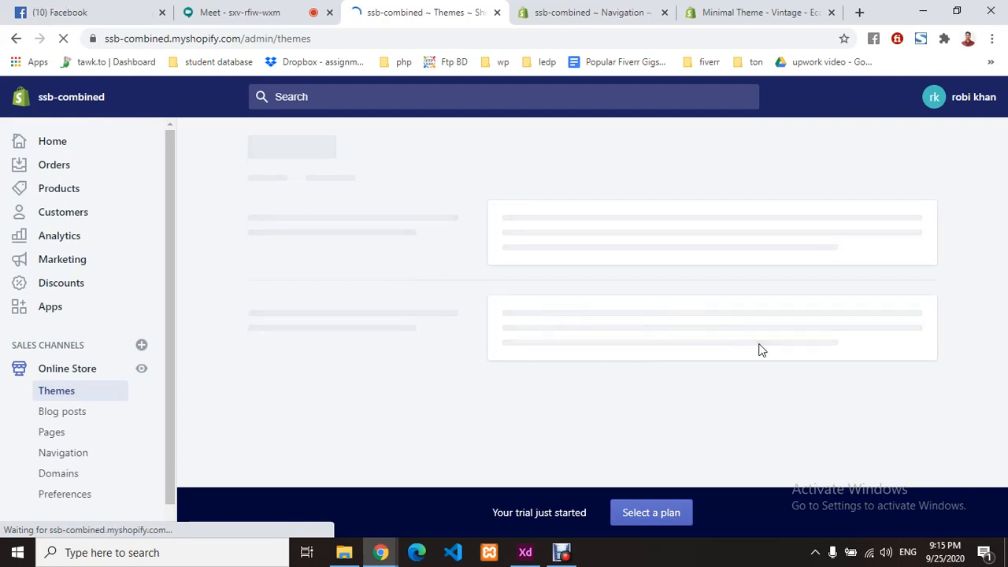
- Check the Debut theme's action options on the Themes page
scroll(716, 336, down, 3)
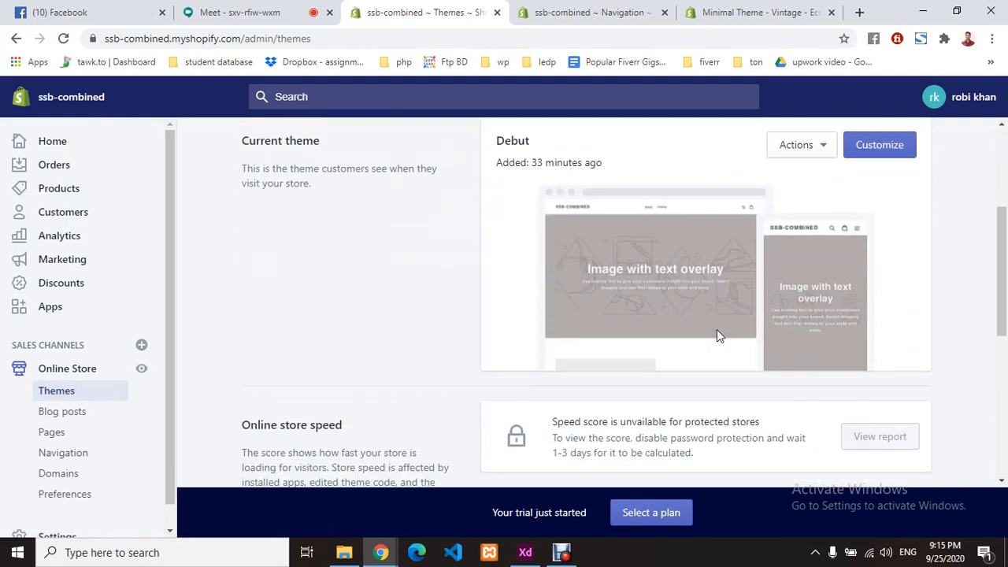
click(807, 145)
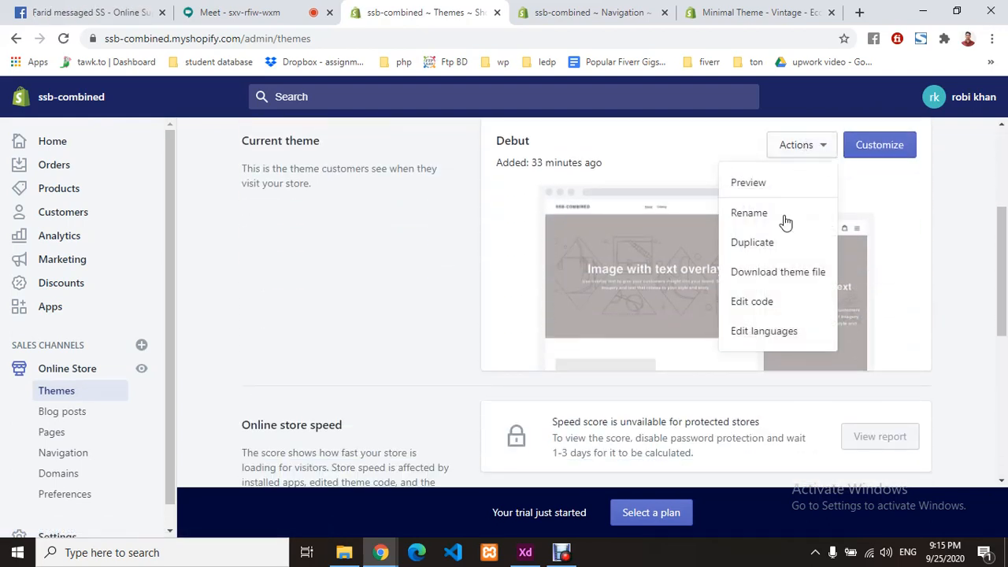
click(964, 201)
scroll(787, 280, up, 2)
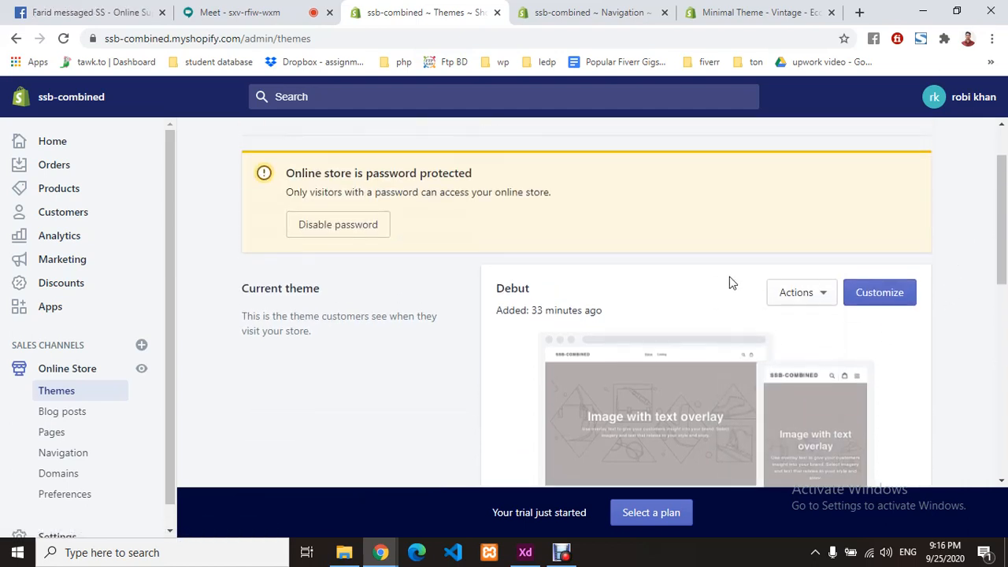
scroll(646, 303, down, 5)
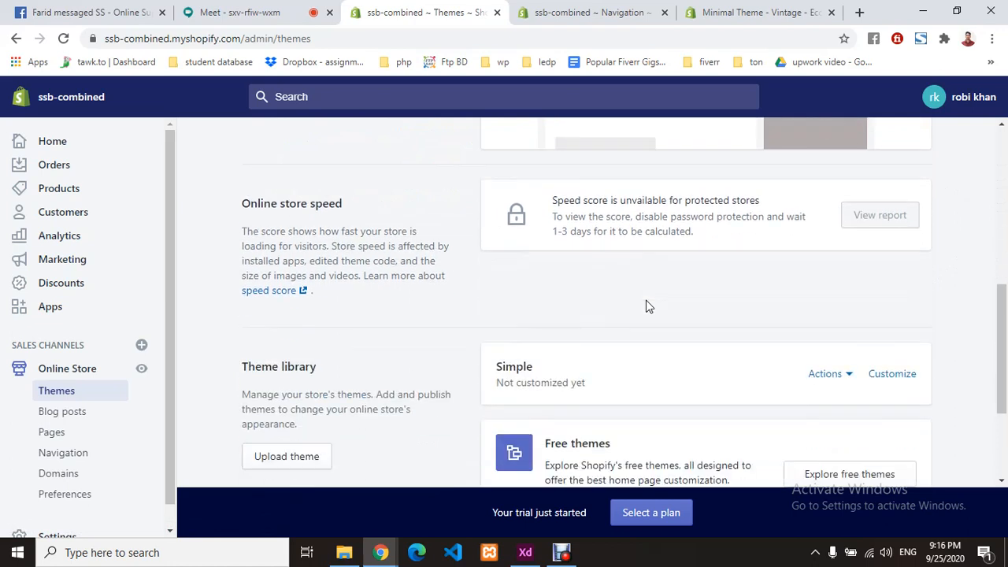
scroll(645, 306, down, 1)
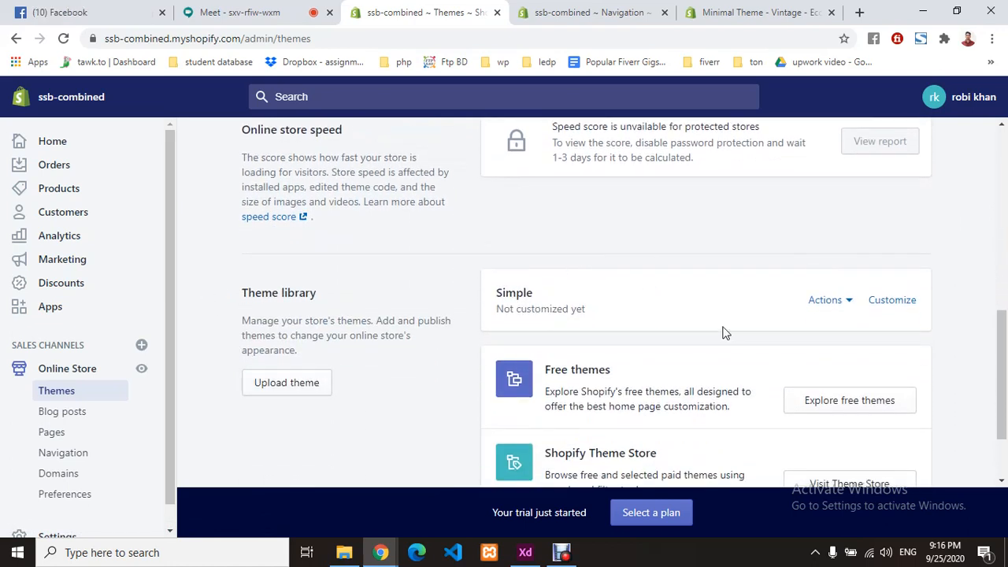
- Publish the Simple theme in place of Debut and open it for customizing
click(839, 308)
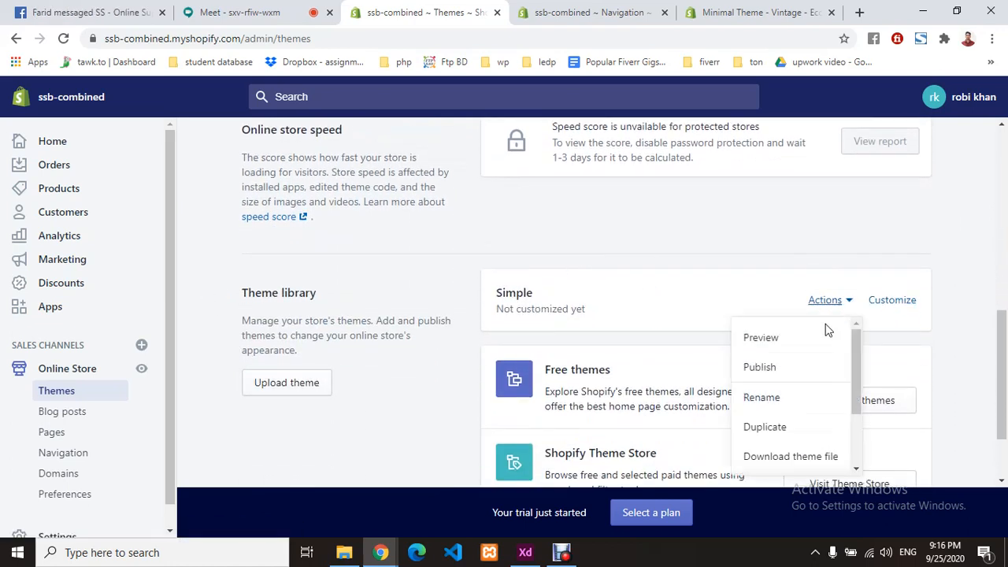
scroll(765, 354, down, 1)
scroll(787, 387, down, 1)
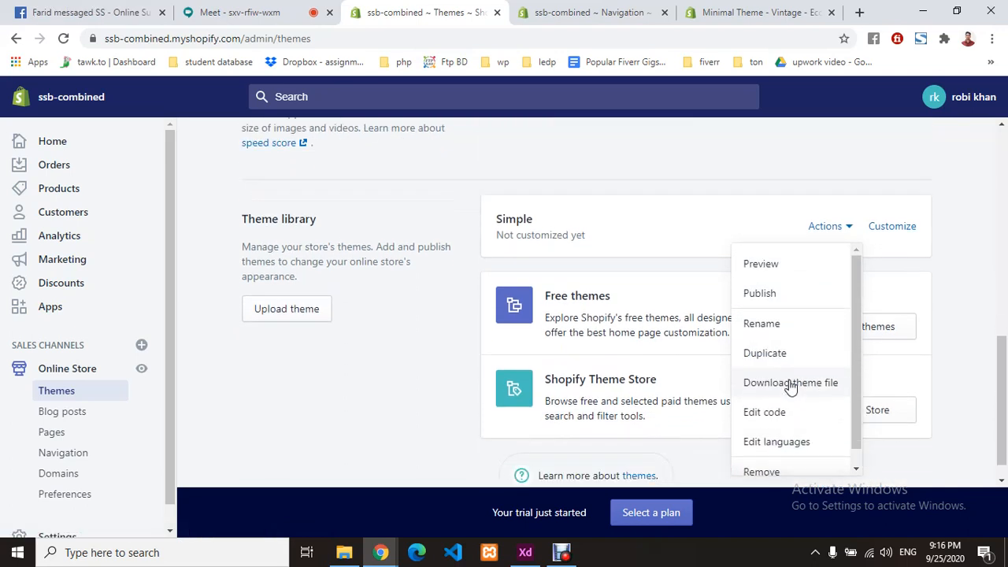
scroll(792, 374, down, 1)
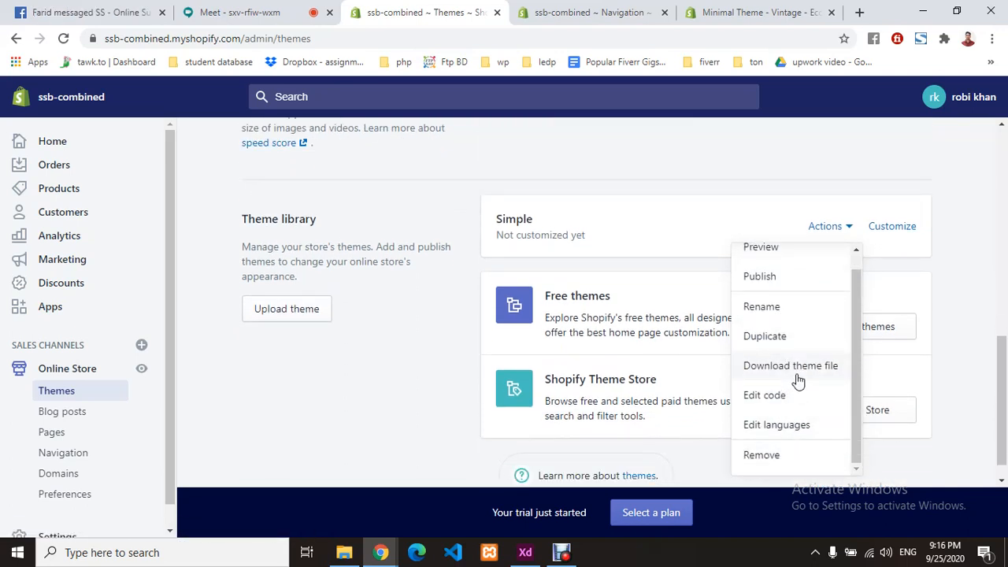
scroll(798, 382, up, 1)
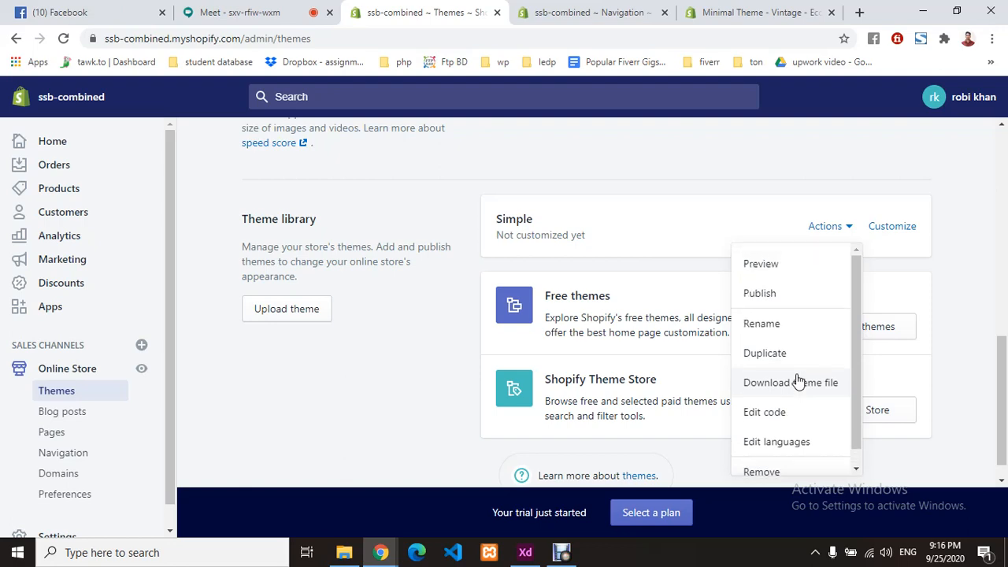
click(784, 297)
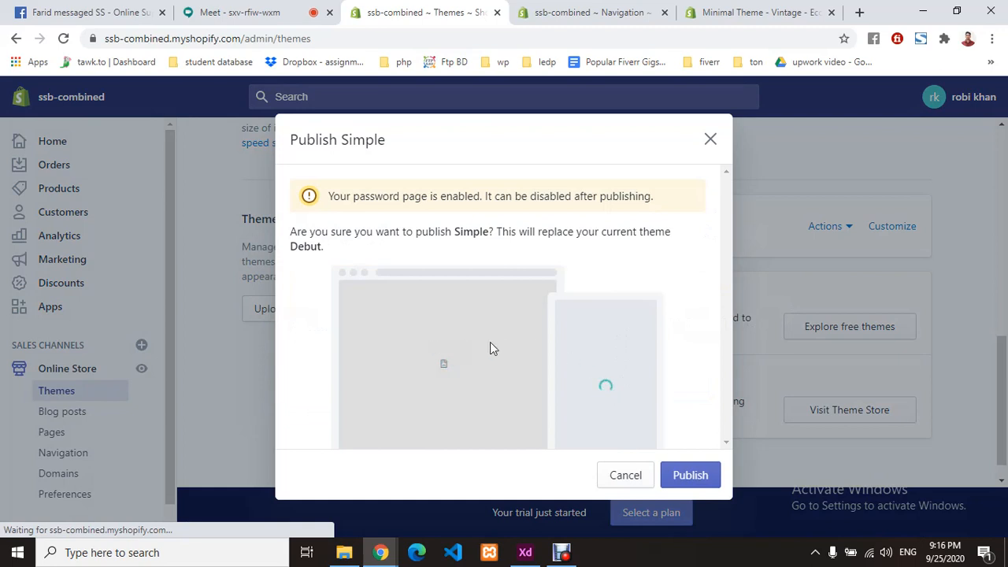
click(691, 475)
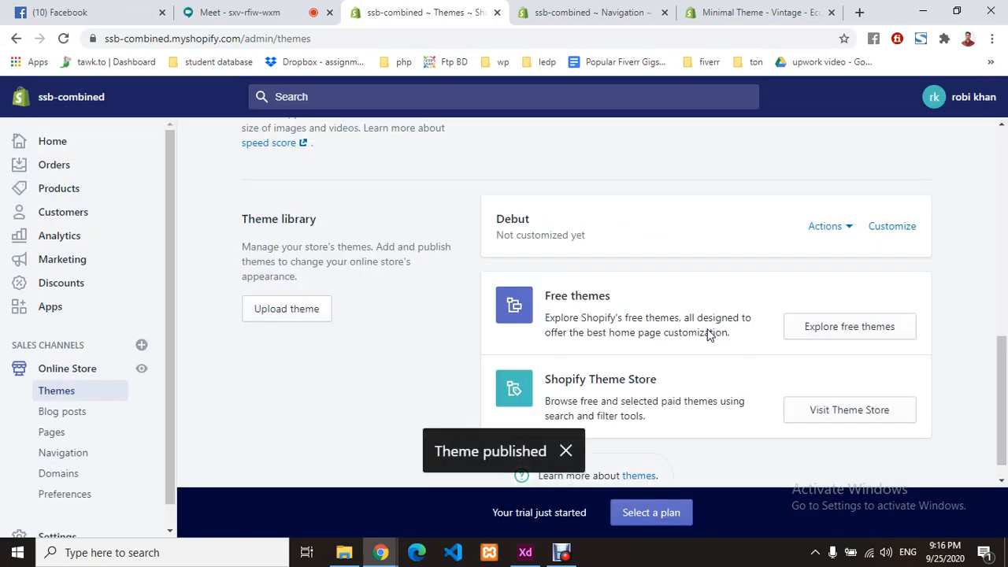
scroll(727, 358, up, 7)
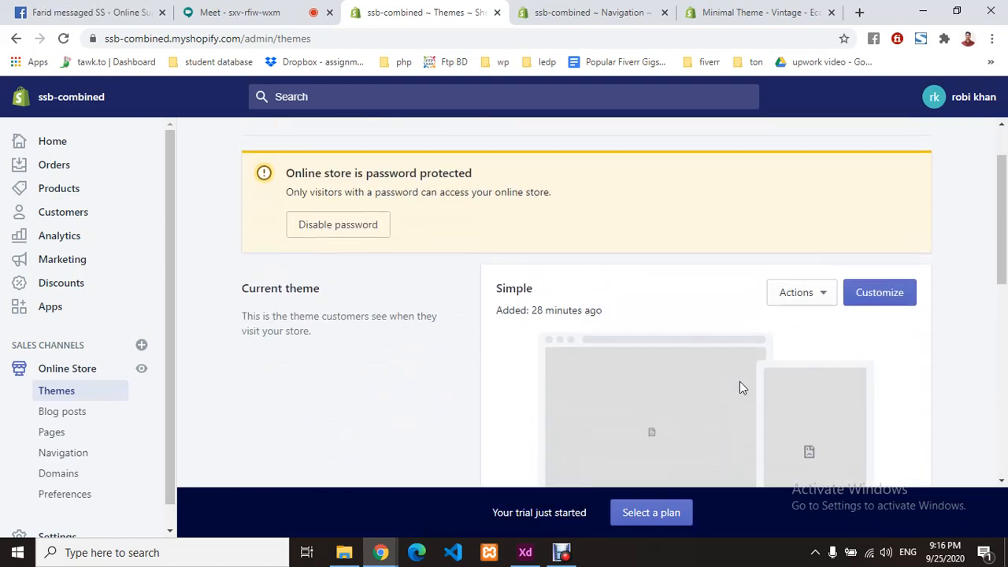
click(897, 292)
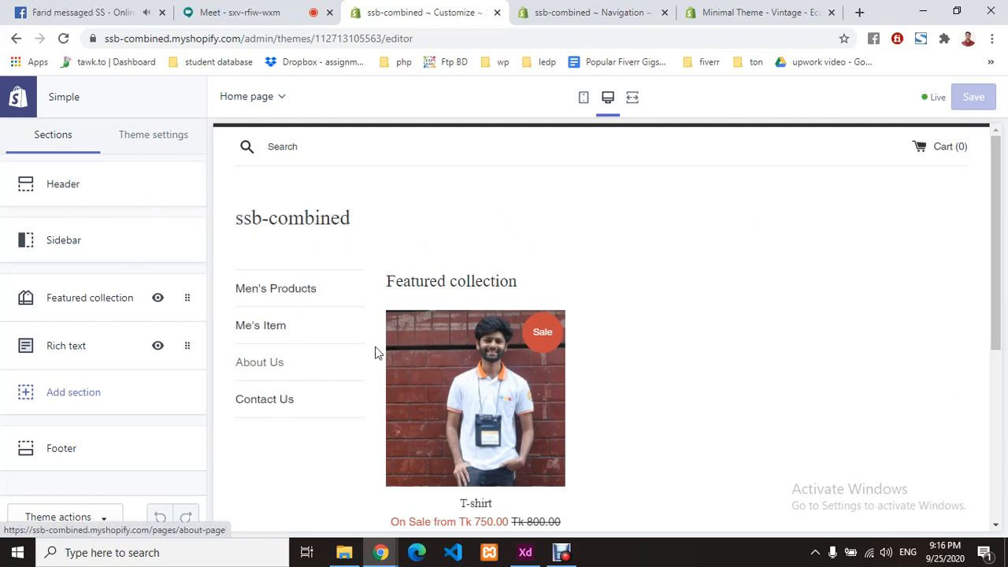
- Review the Simple home page preview and open the T-shirt product page from Featured collection
scroll(585, 376, down, 2)
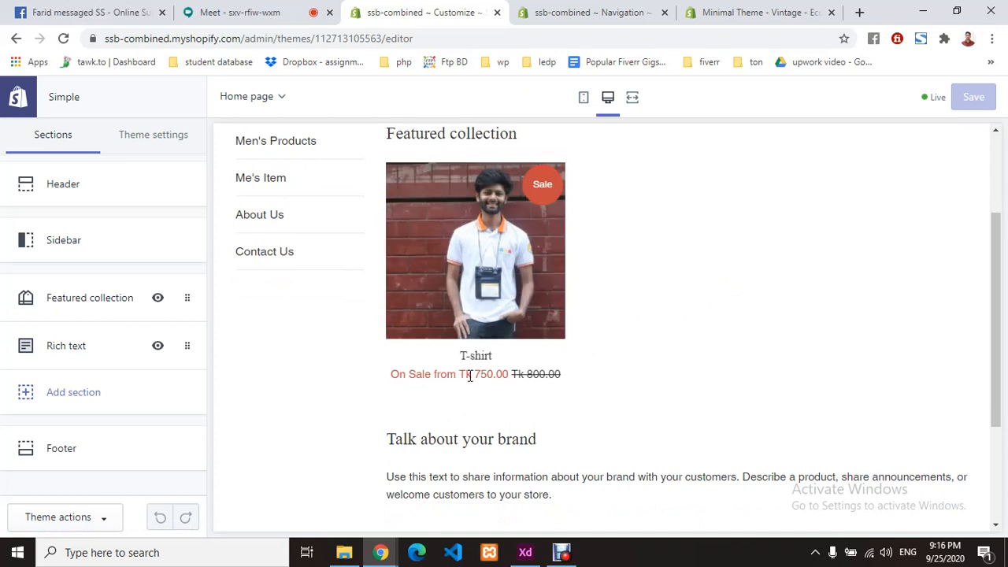
drag(533, 375, 584, 379)
click(585, 380)
scroll(584, 379, down, 3)
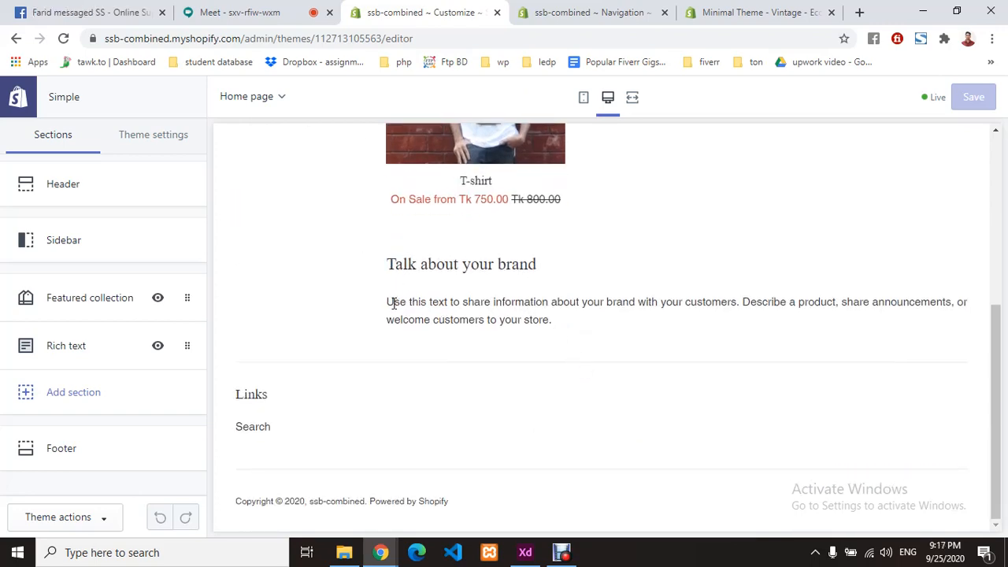
drag(392, 301, 643, 330)
click(558, 361)
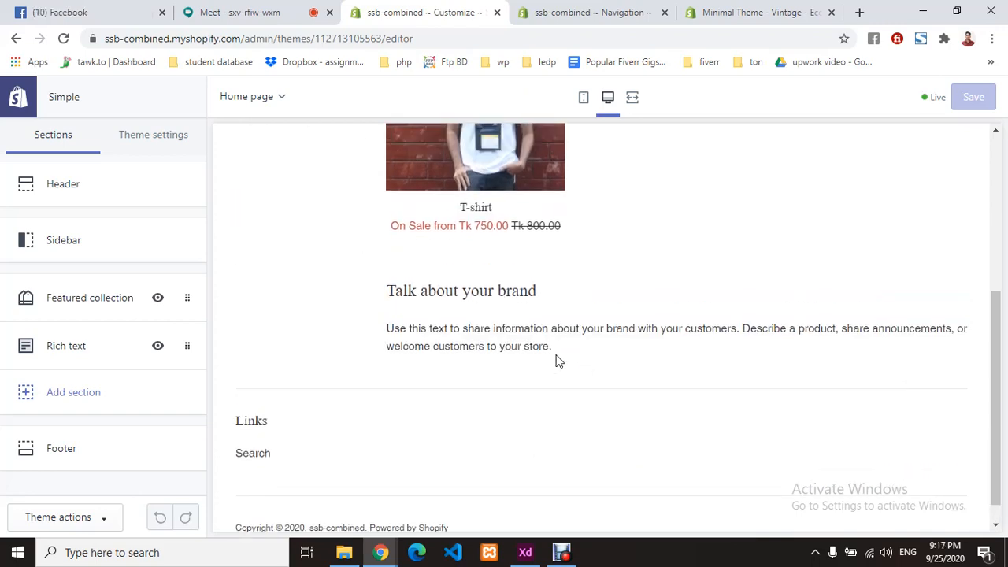
scroll(508, 349, up, 5)
click(494, 344)
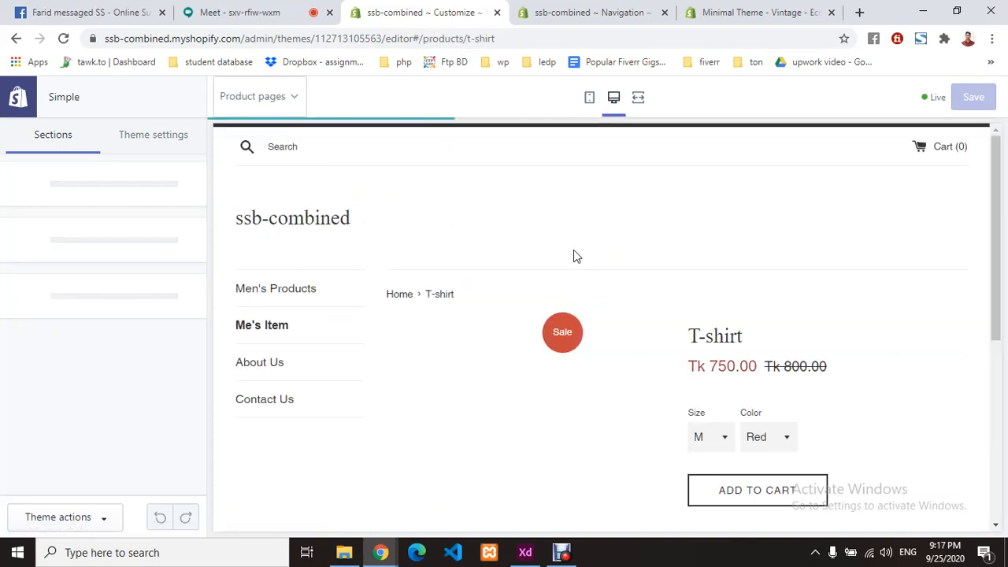
- Preview the T-shirt in size Xl, then set the size back to M
scroll(574, 259, down, 2)
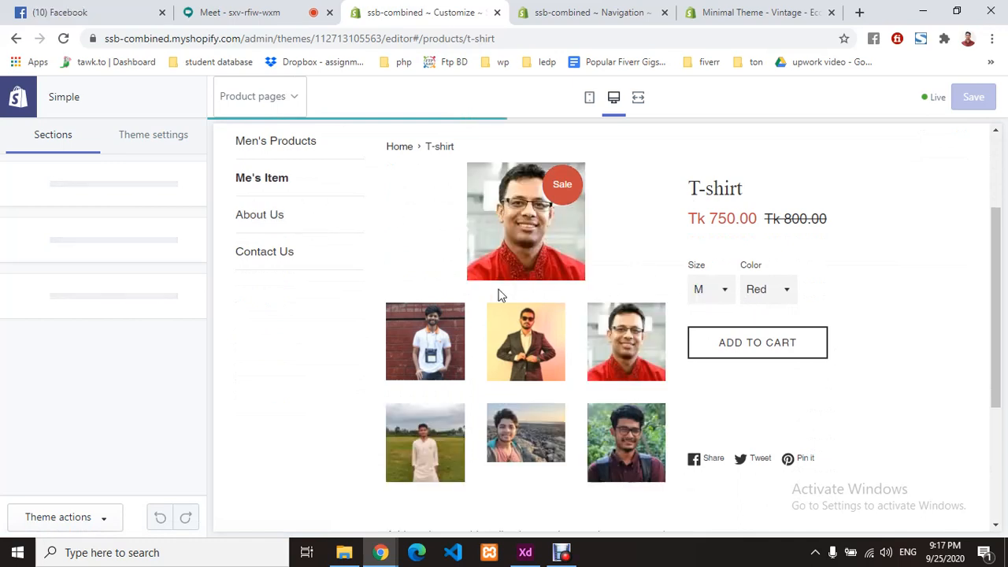
scroll(497, 292, down, 1)
scroll(738, 305, up, 1)
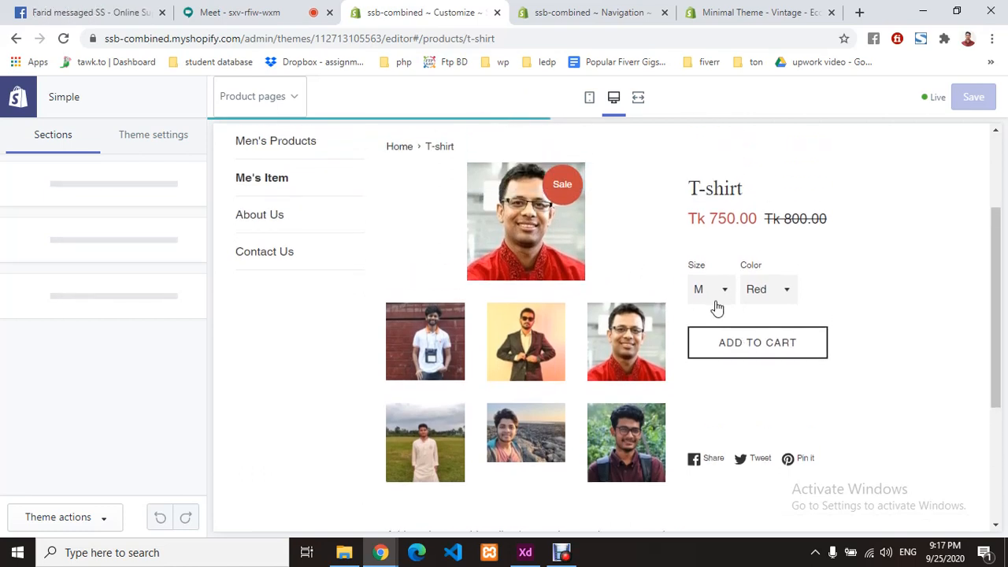
click(726, 294)
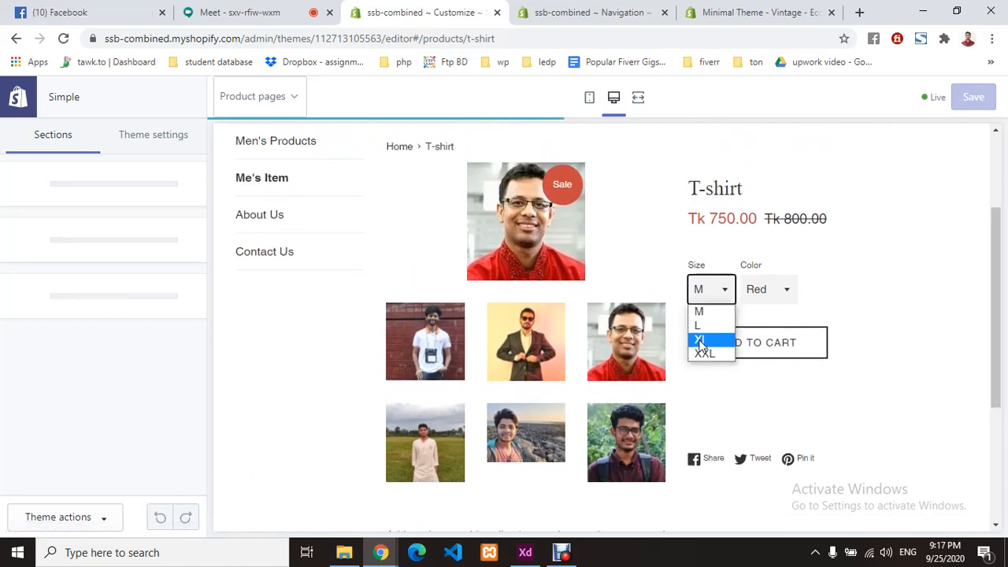
click(709, 338)
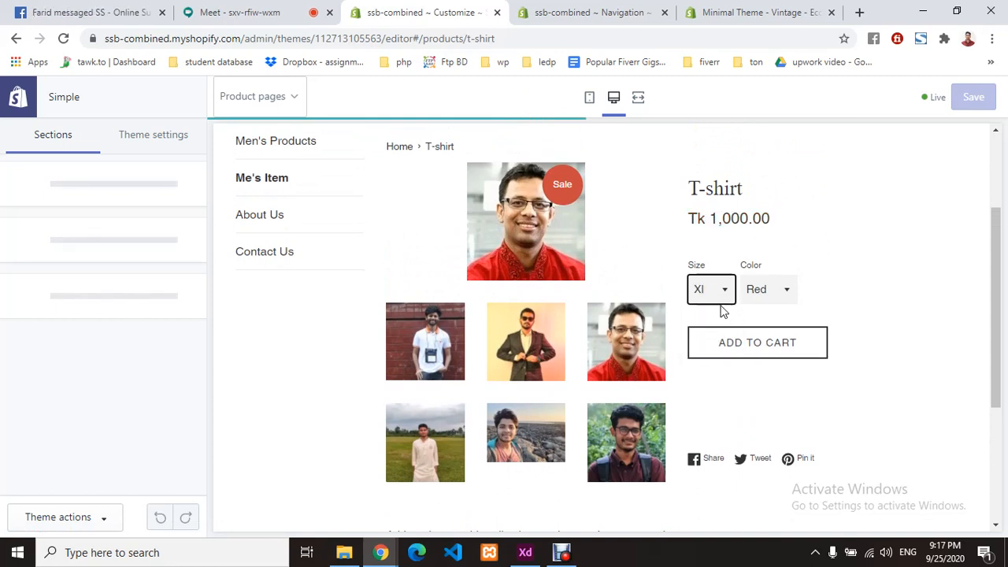
click(758, 289)
click(713, 289)
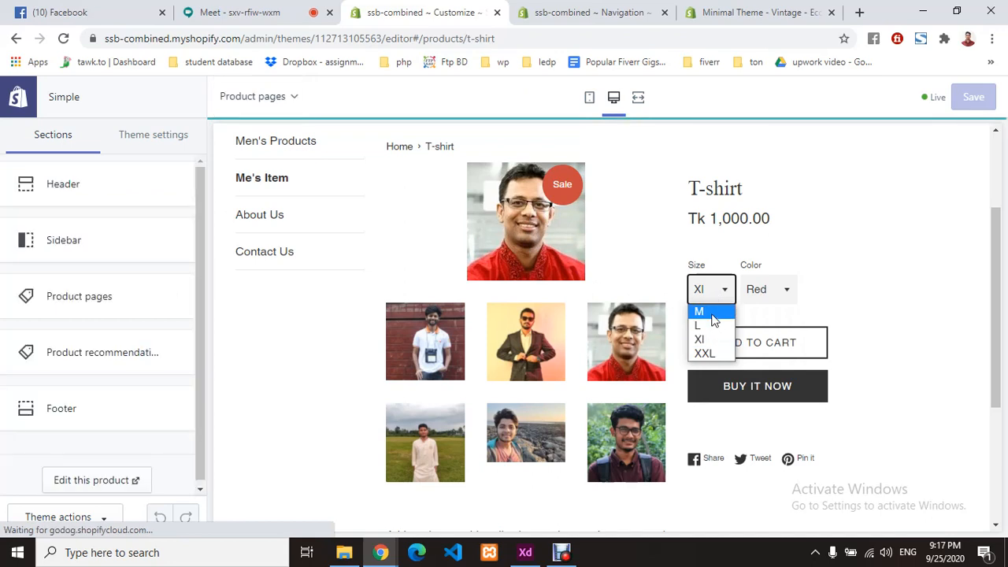
click(699, 312)
- Preview the green T-shirt, switch back to Red, then view the Minimal theme listing
click(773, 291)
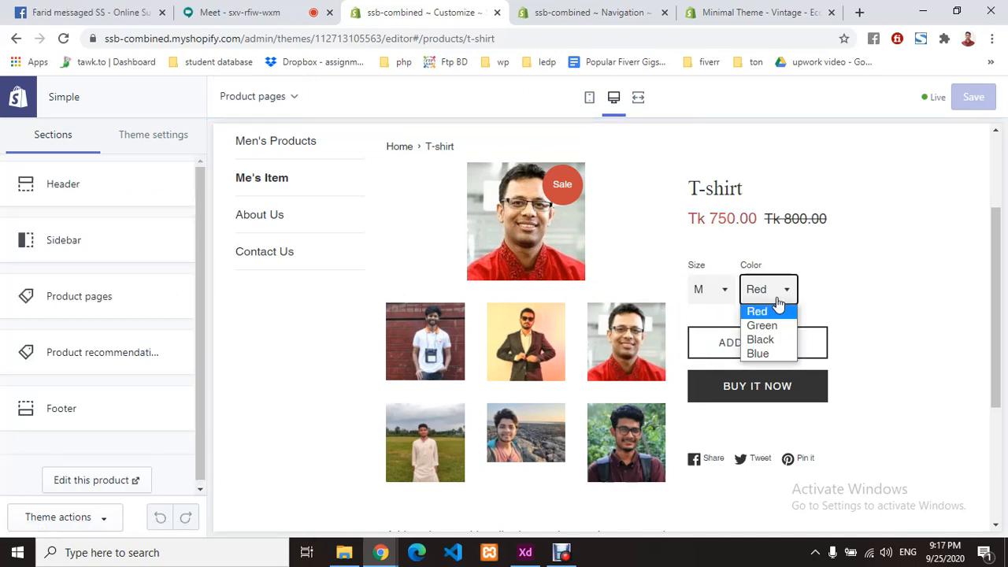
click(761, 322)
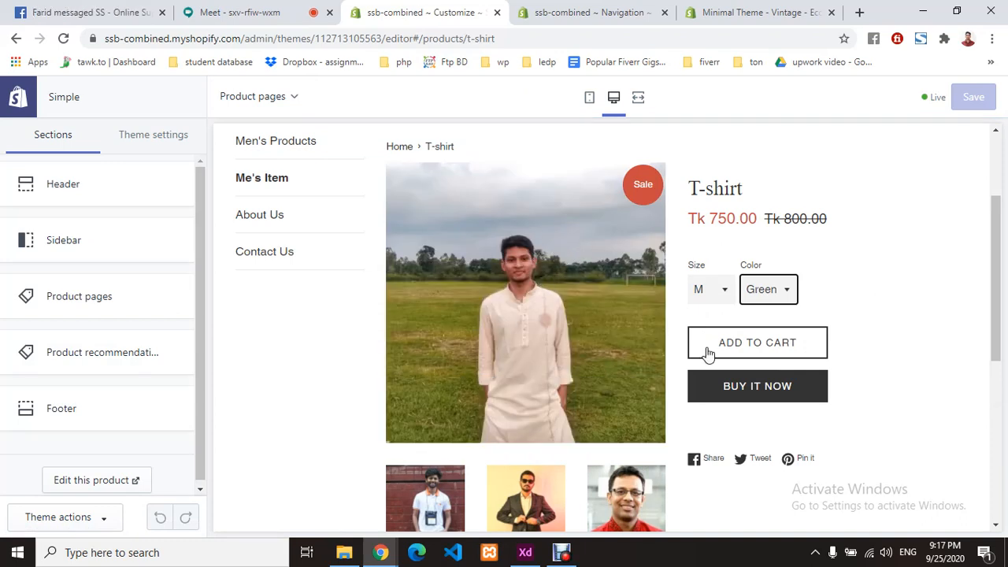
click(786, 293)
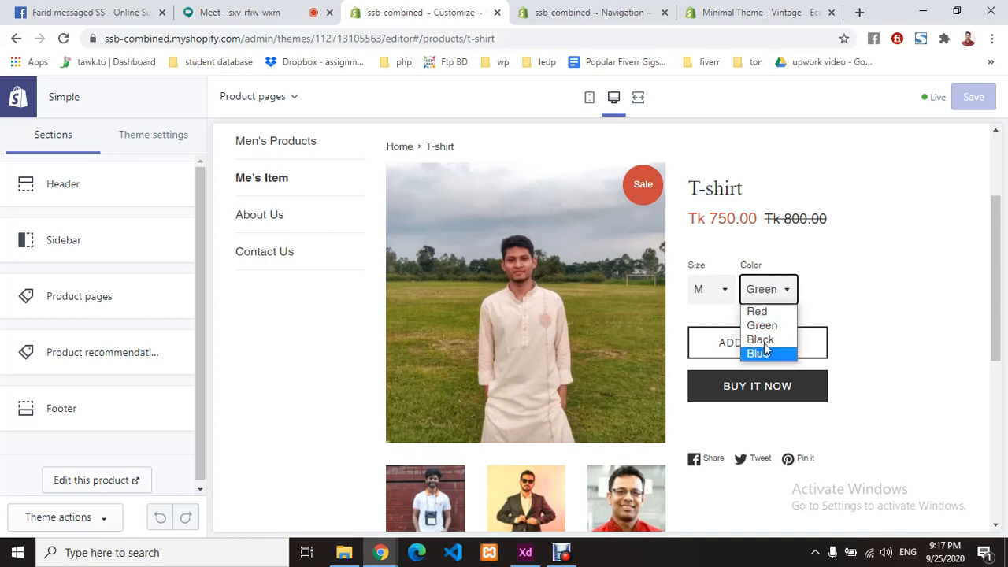
click(765, 313)
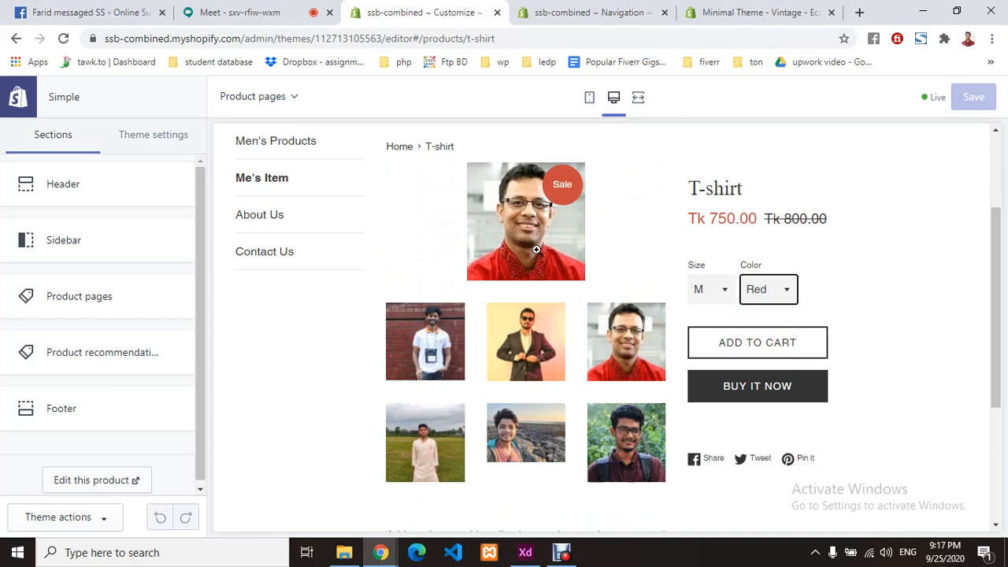
click(813, 291)
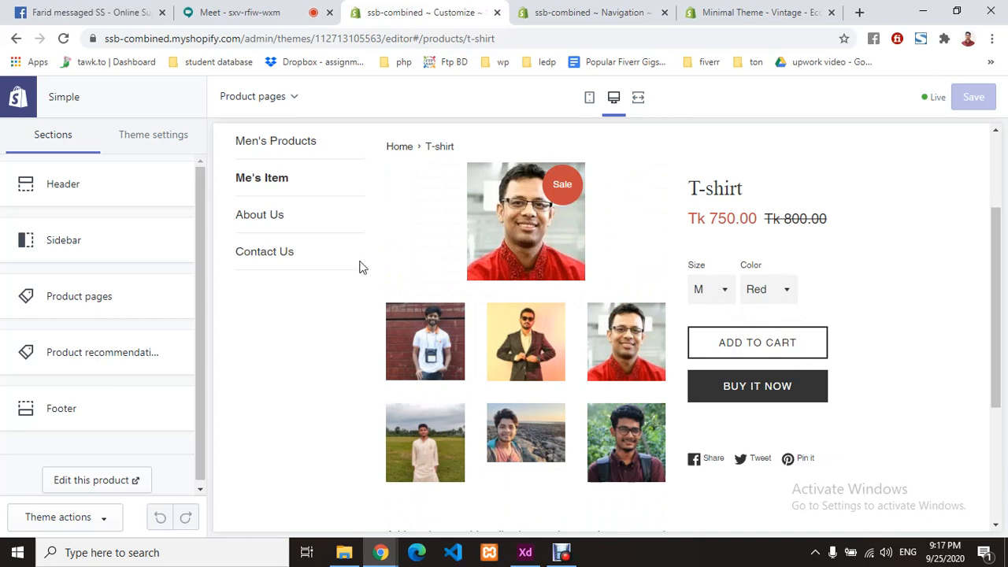
scroll(727, 356, down, 2)
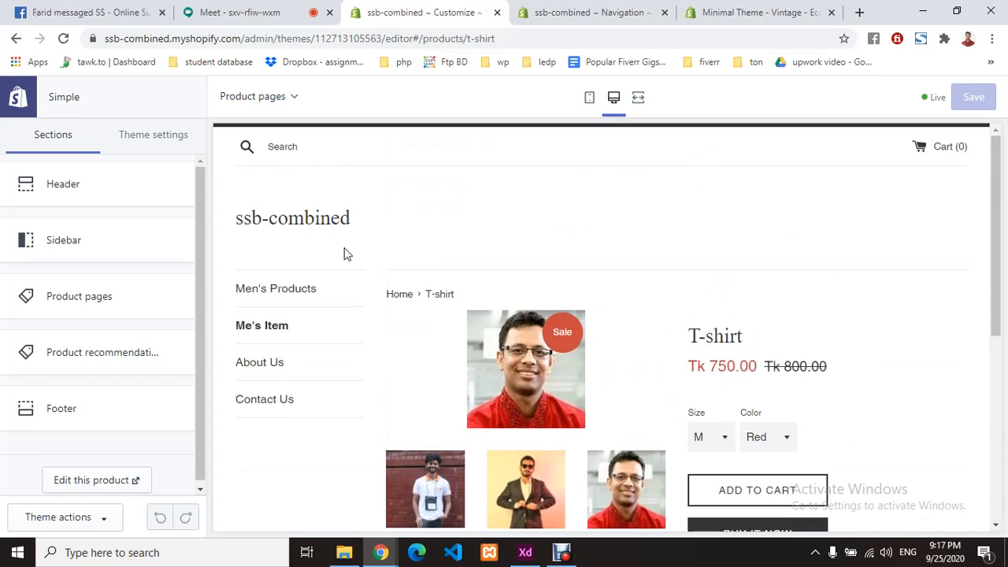
click(737, 15)
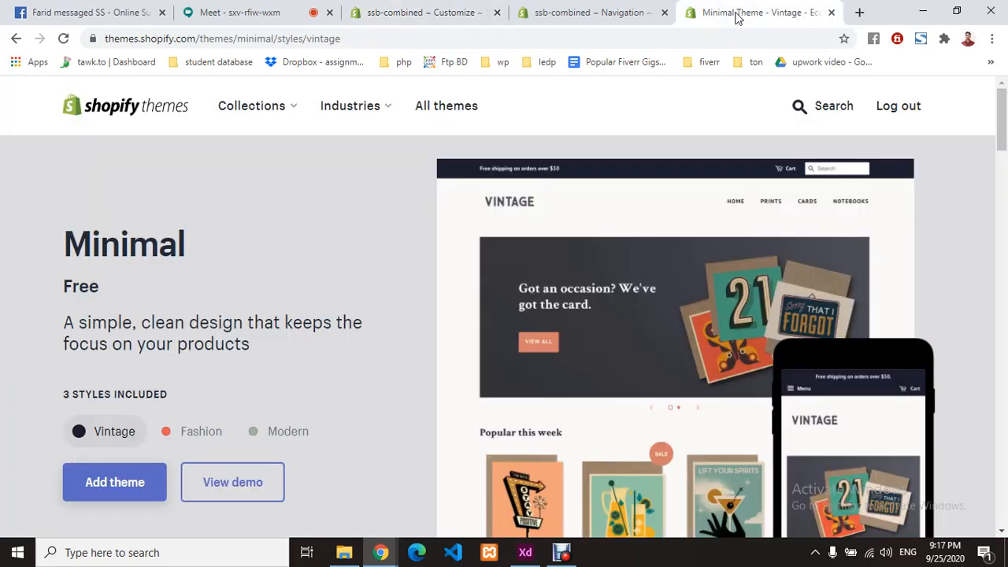
- Return to the 'ssb-combined ~ Customize' tab showing the Simple theme's T-shirt product preview
scroll(646, 315, down, 2)
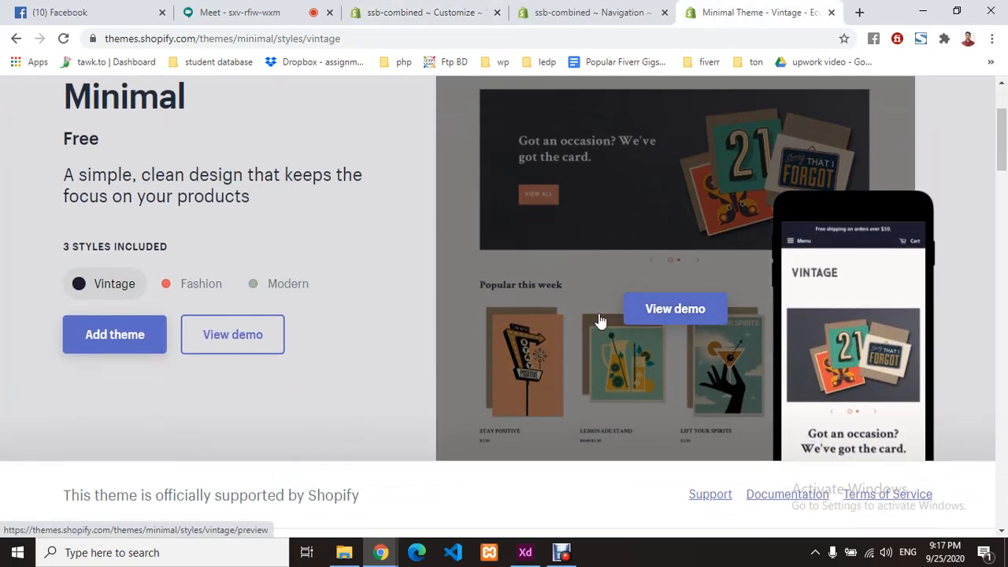
scroll(686, 293, up, 2)
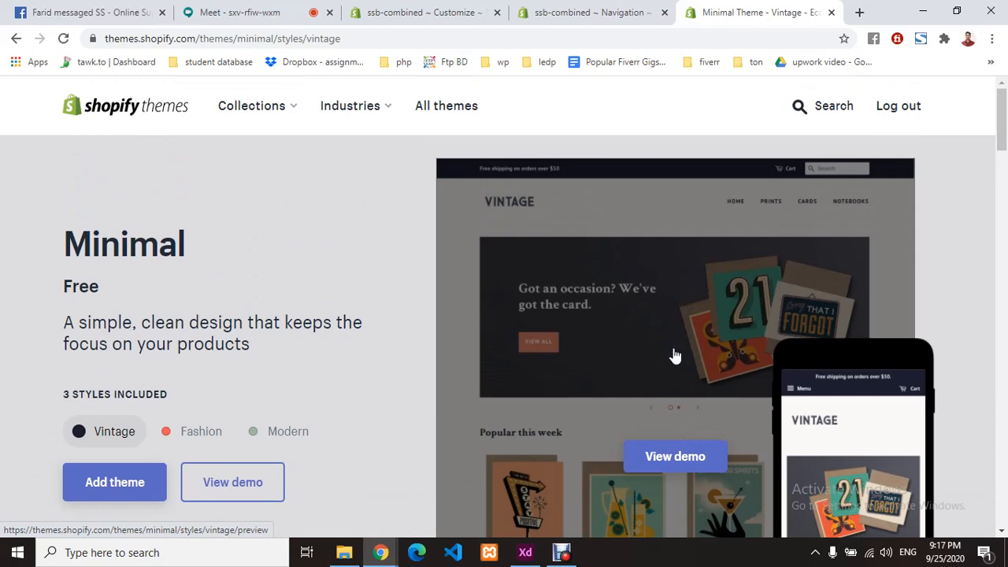
scroll(675, 356, down, 3)
click(608, 14)
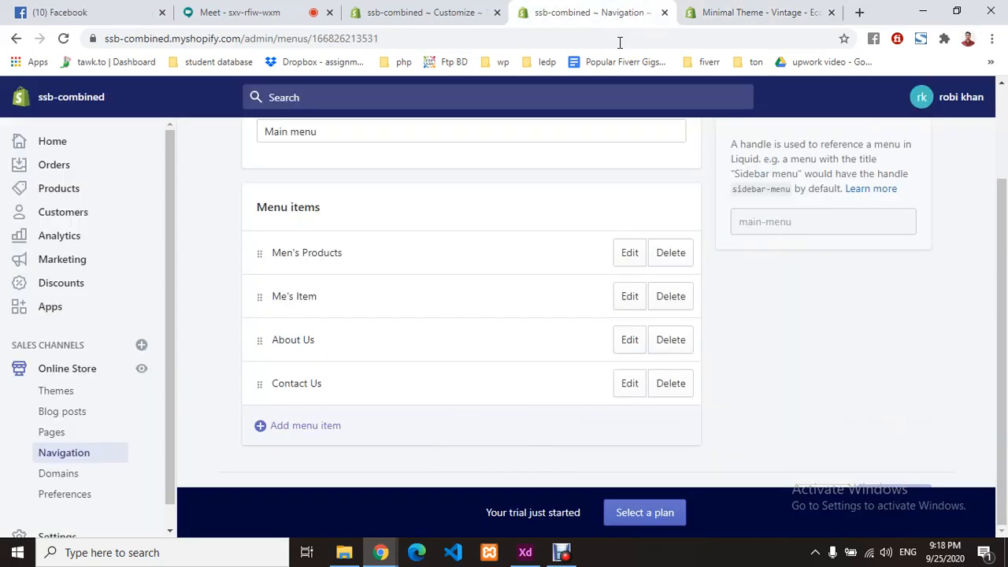
scroll(664, 292, up, 3)
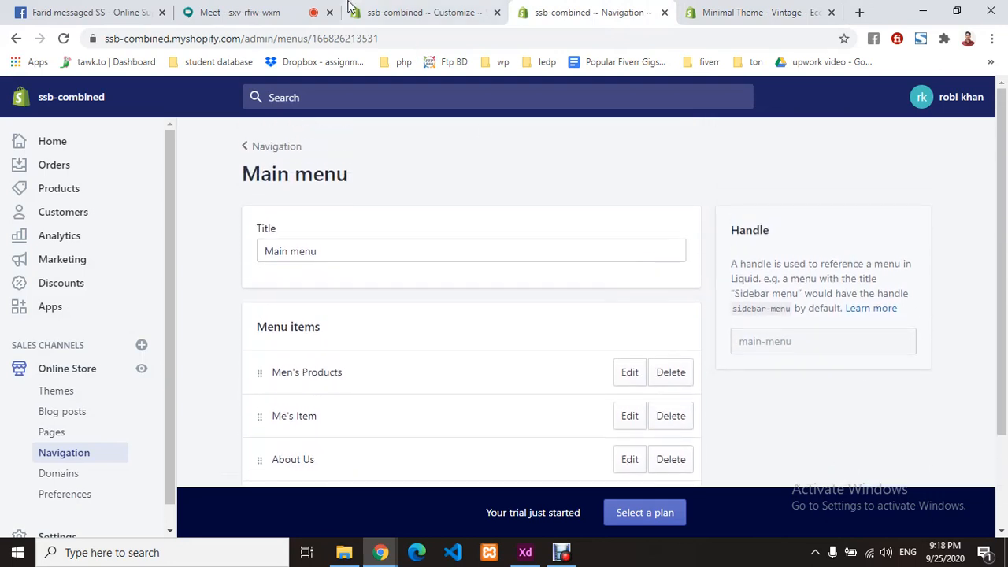
click(352, 8)
scroll(69, 425, down, 1)
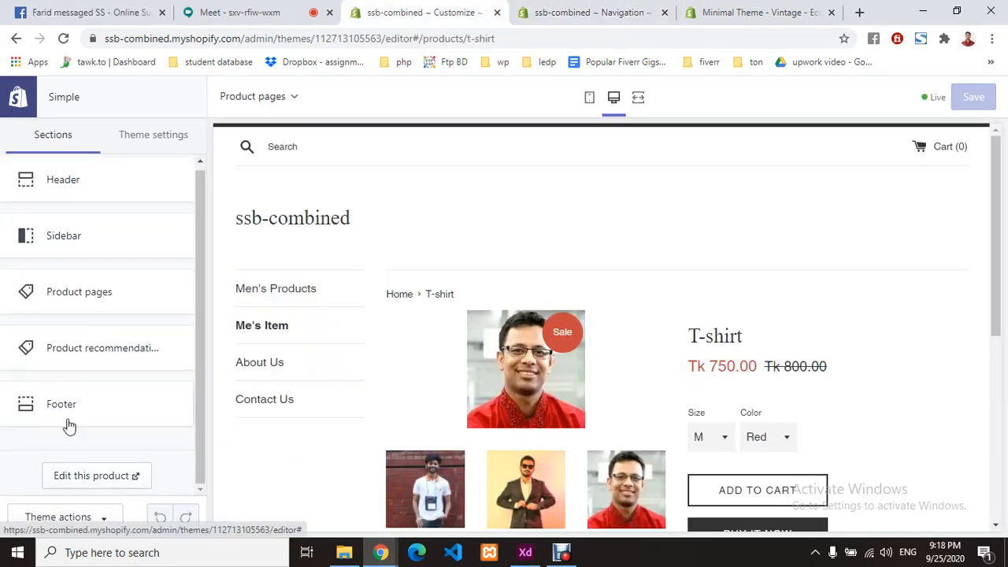
- Open Product pages settings and try description position 'Right of images', then 'Below images'
click(100, 304)
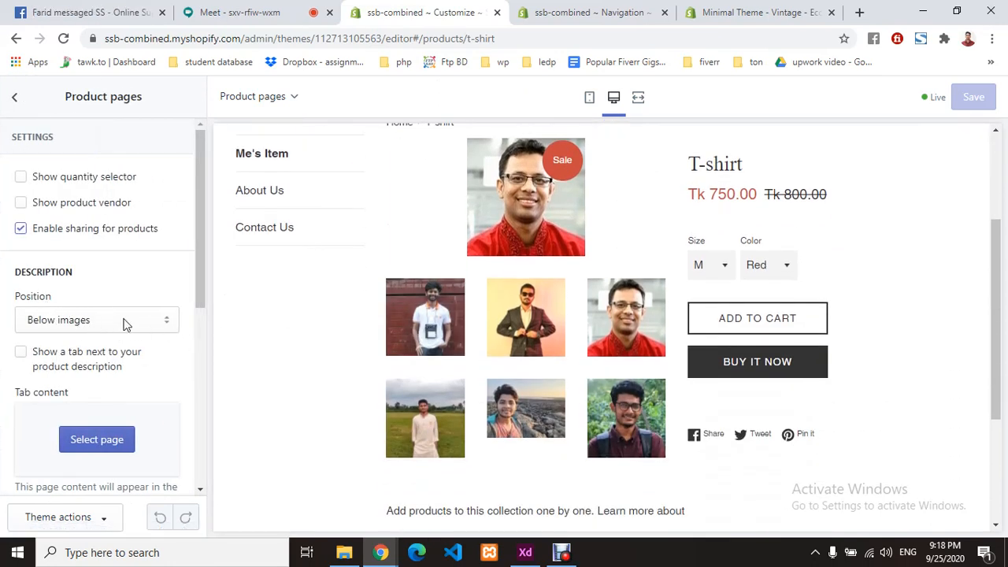
click(124, 320)
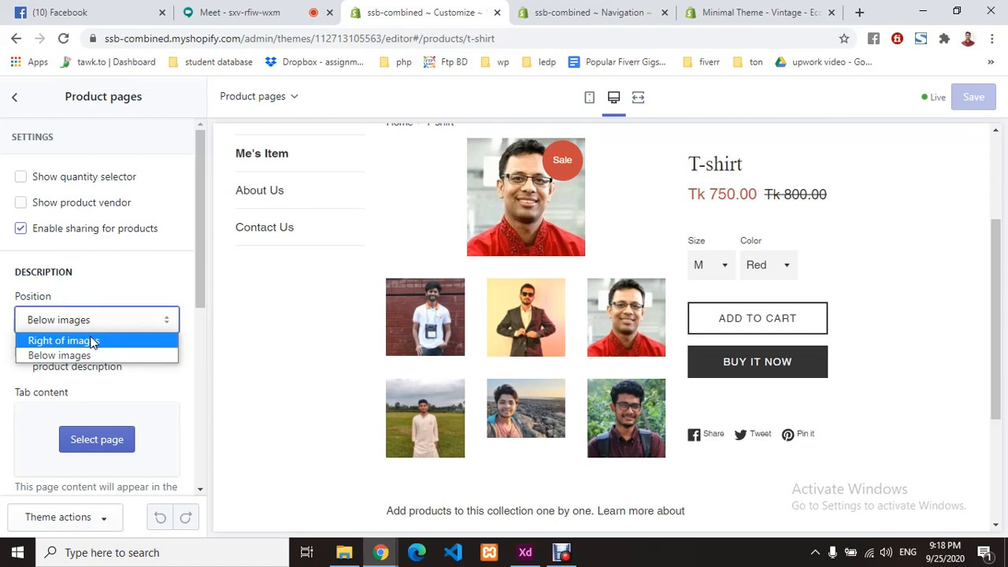
click(92, 341)
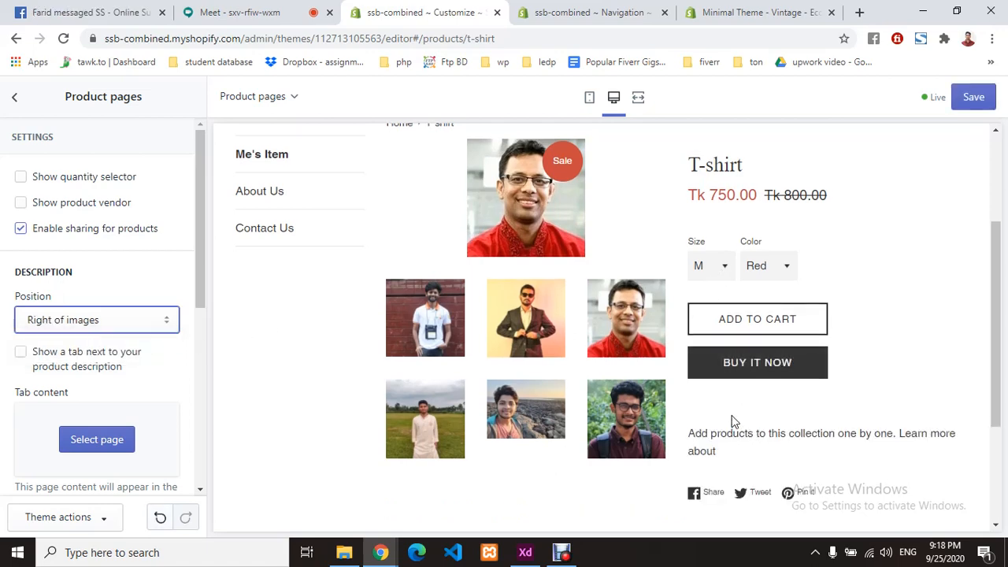
click(92, 326)
click(84, 355)
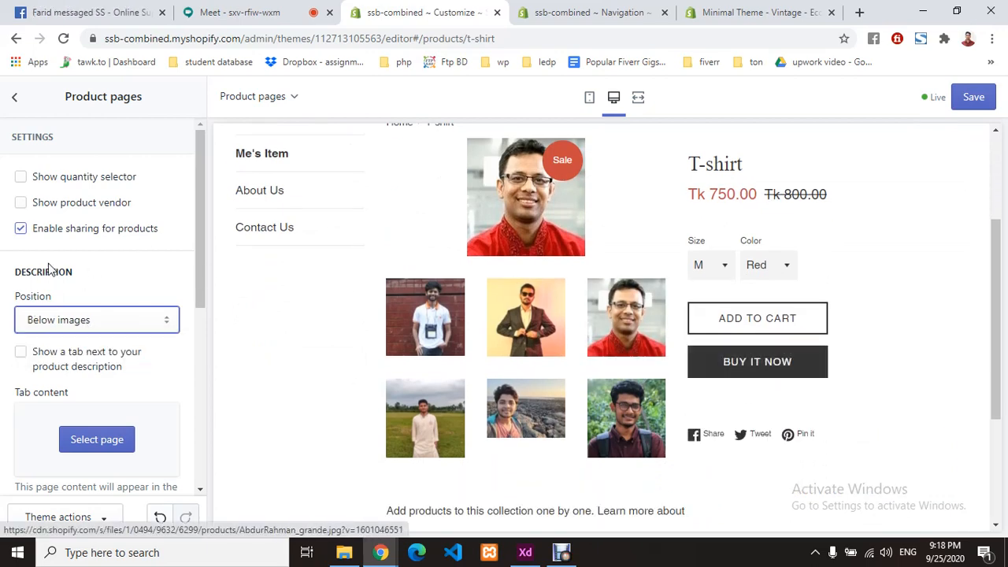
- Set the description position to 'Right of images' and check the text beside the T-shirt images
scroll(574, 338, down, 2)
drag(394, 363, 695, 368)
click(696, 368)
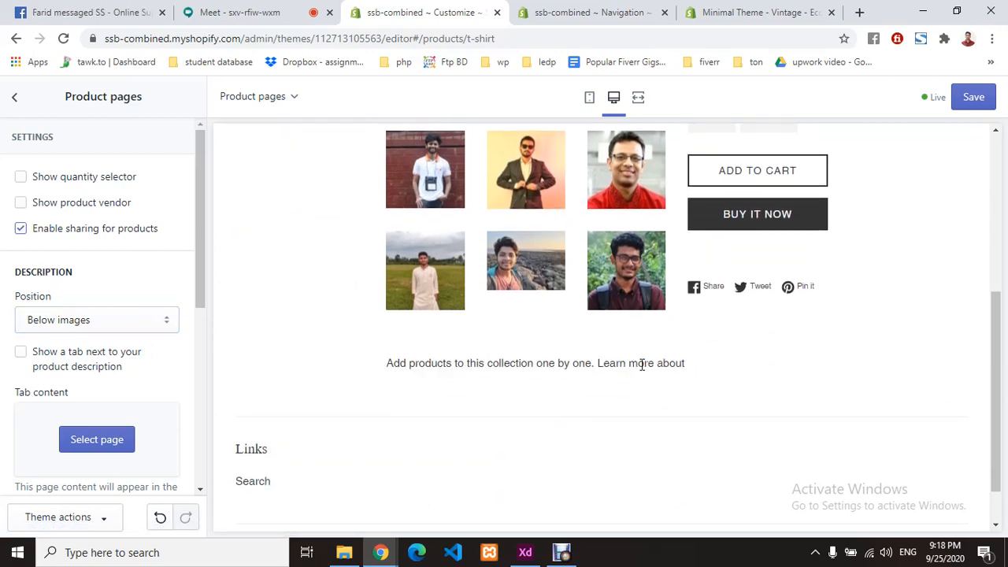
scroll(614, 355, up, 1)
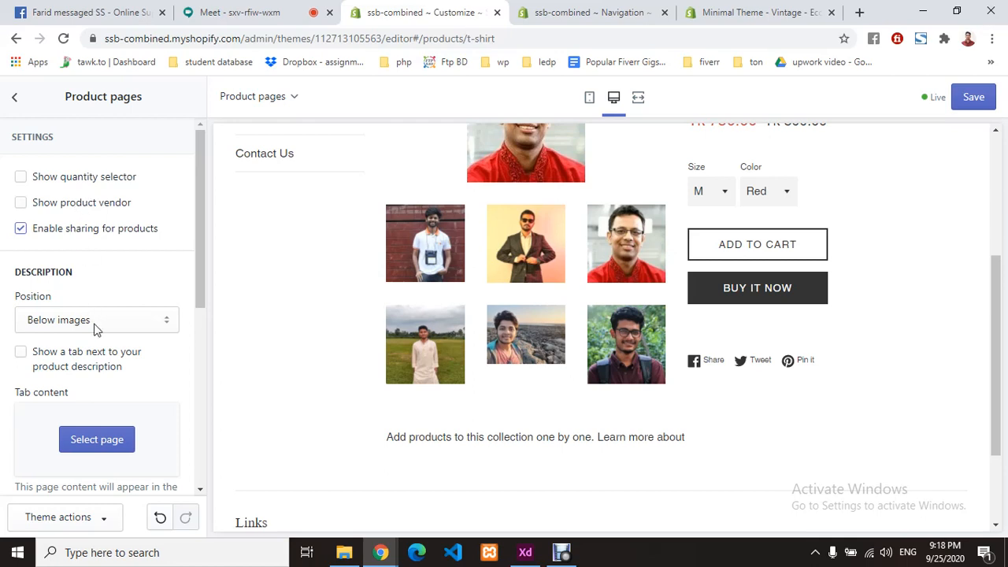
click(98, 323)
click(92, 344)
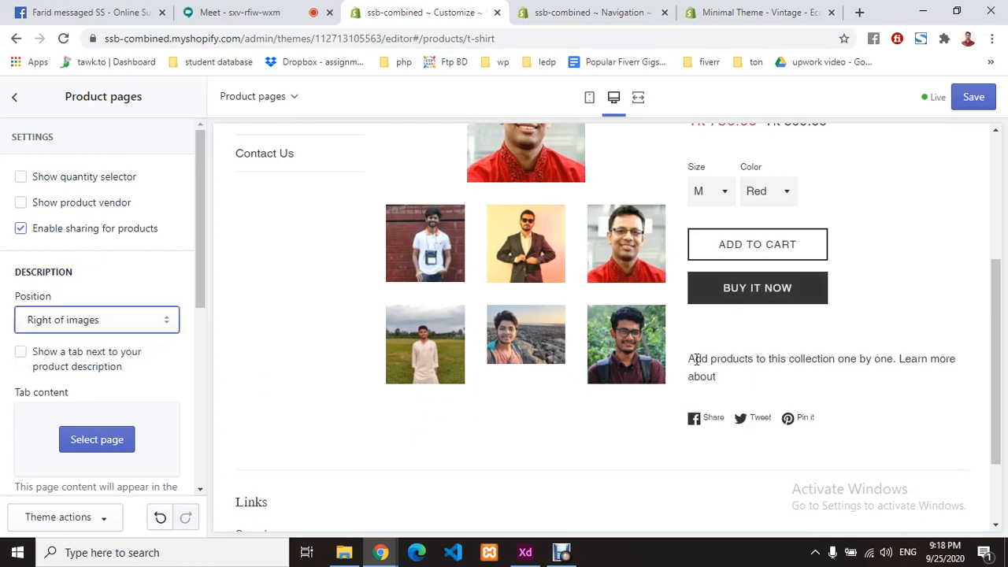
drag(696, 360, 742, 378)
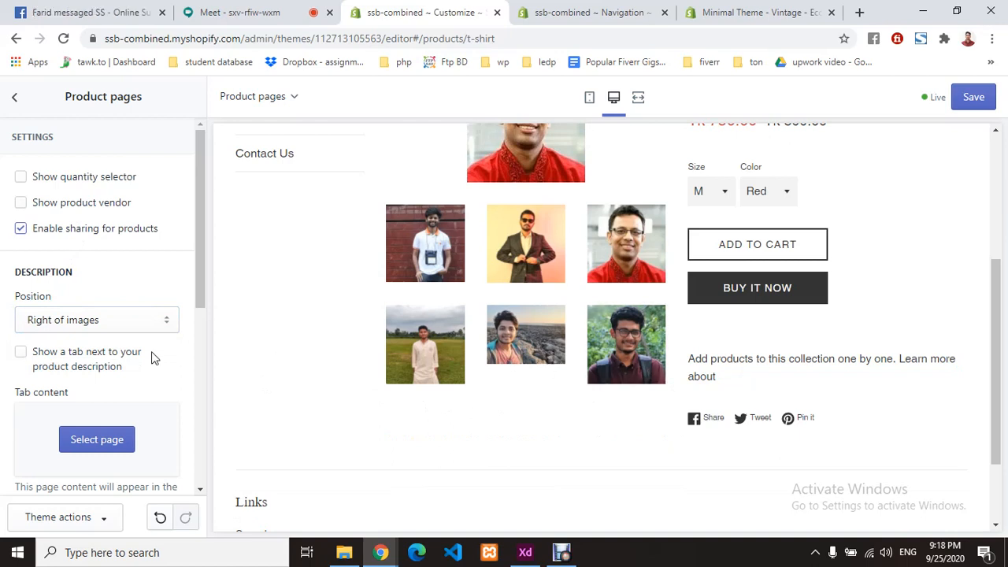
scroll(89, 343, down, 2)
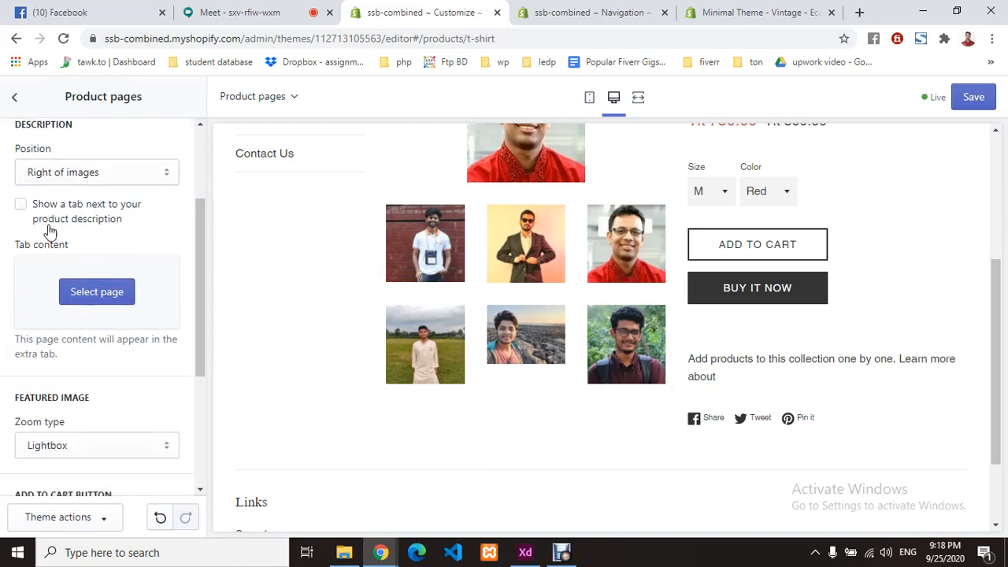
scroll(91, 295, down, 2)
click(89, 298)
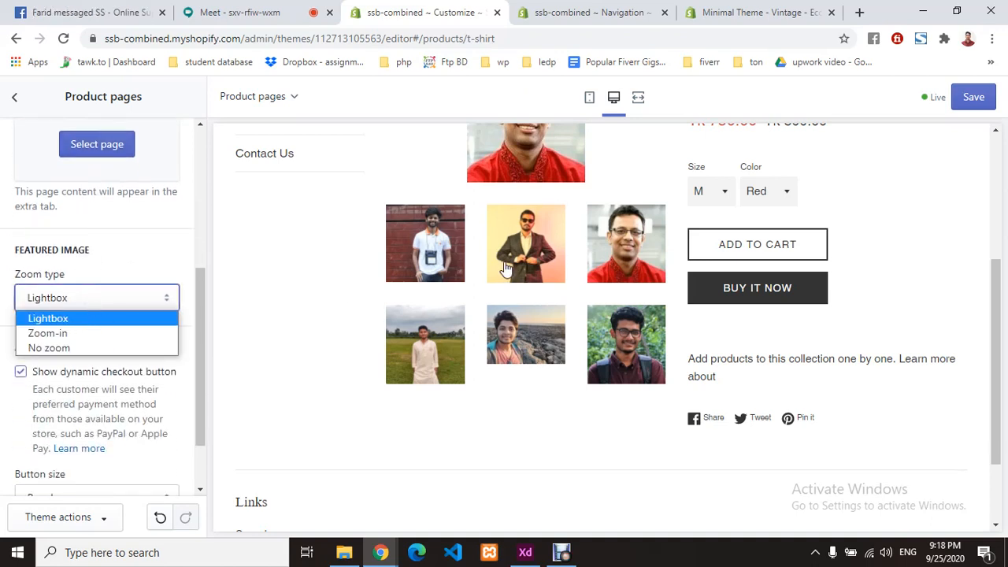
scroll(529, 264, up, 1)
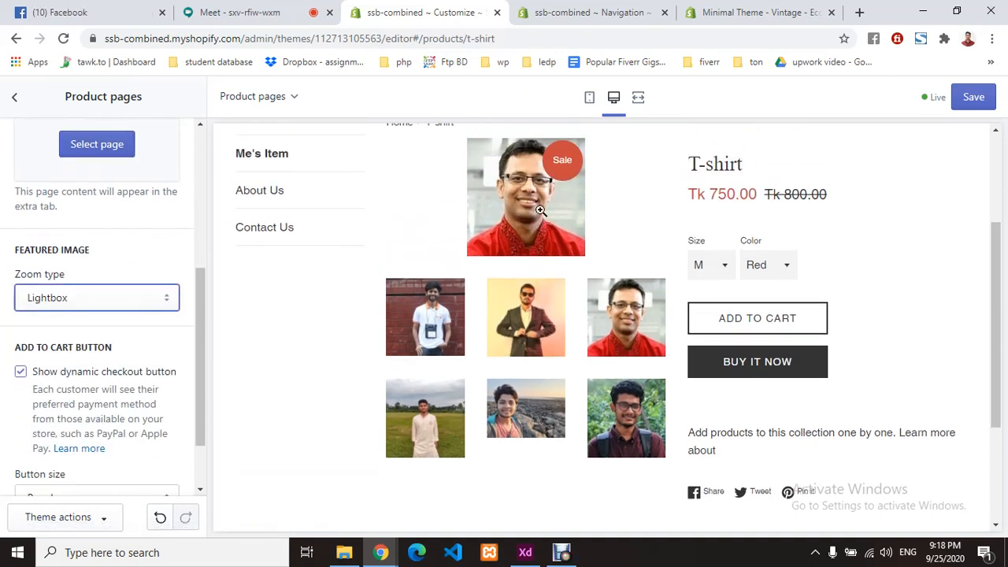
- Try image zoom types Zoom-in and No zoom, then restore Lightbox
click(535, 214)
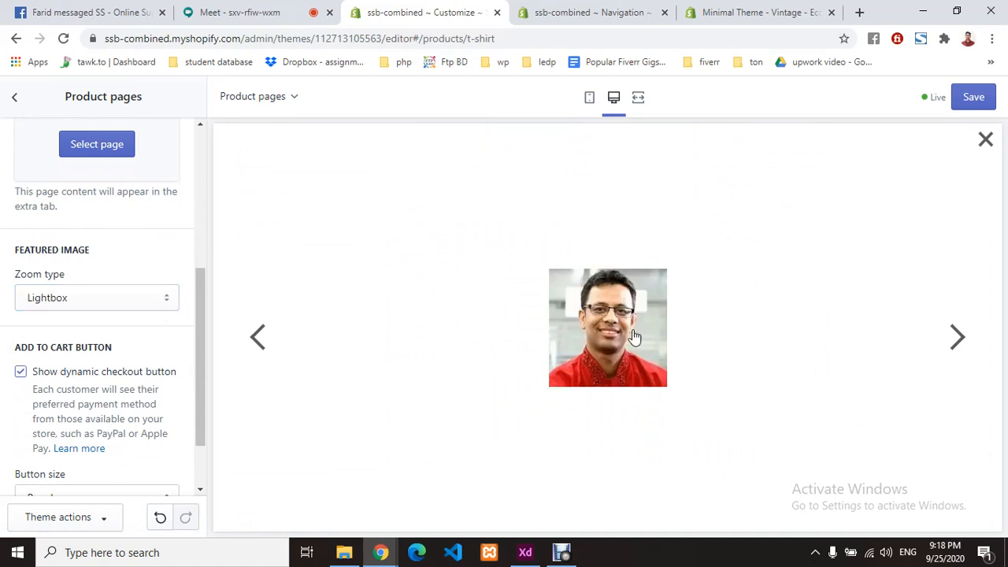
click(129, 295)
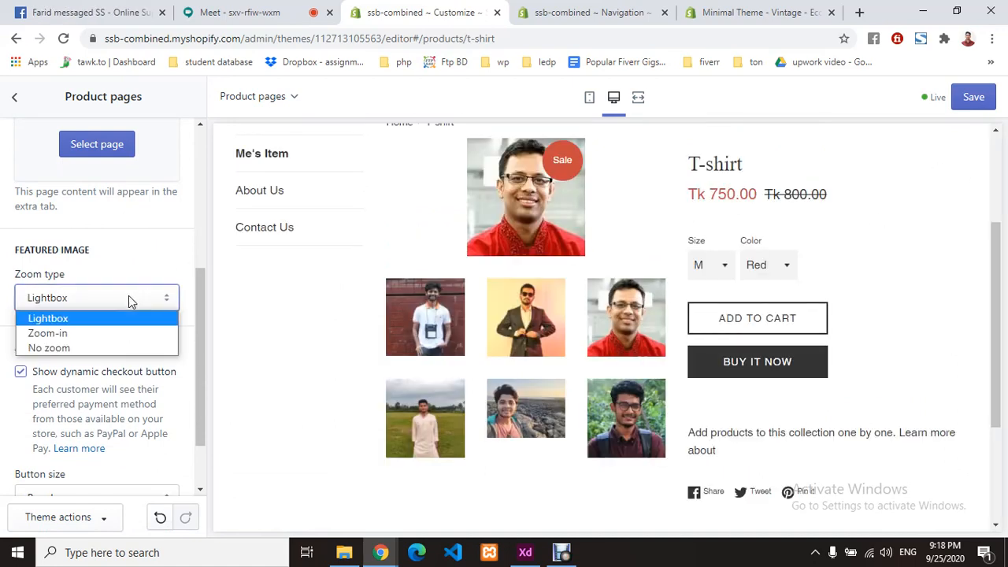
click(89, 331)
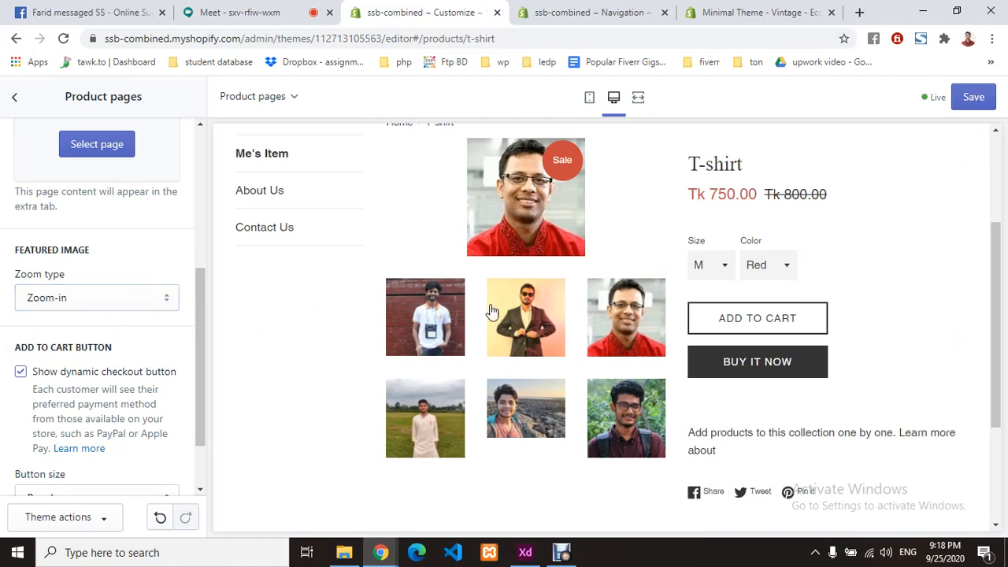
click(130, 297)
click(94, 349)
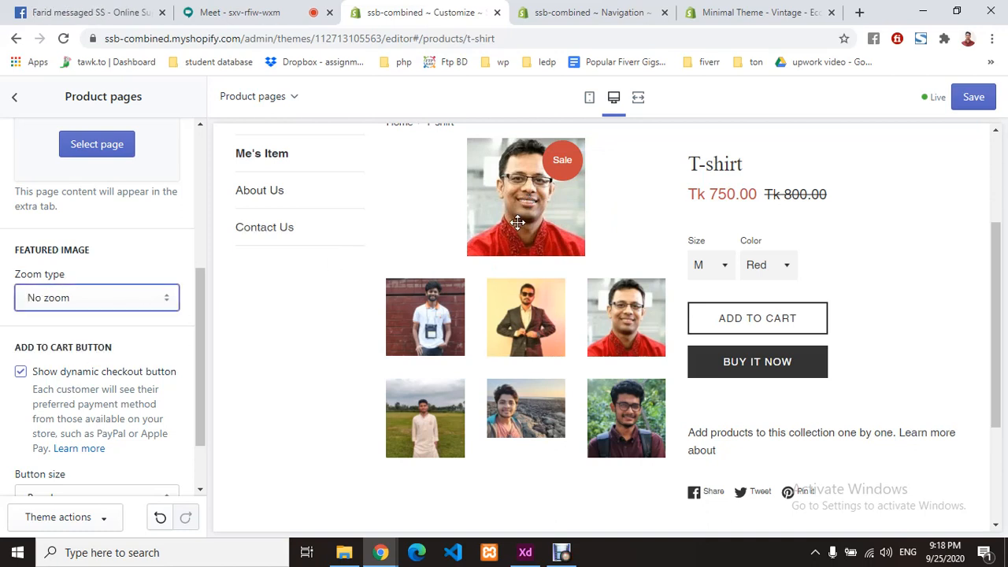
click(97, 296)
click(86, 319)
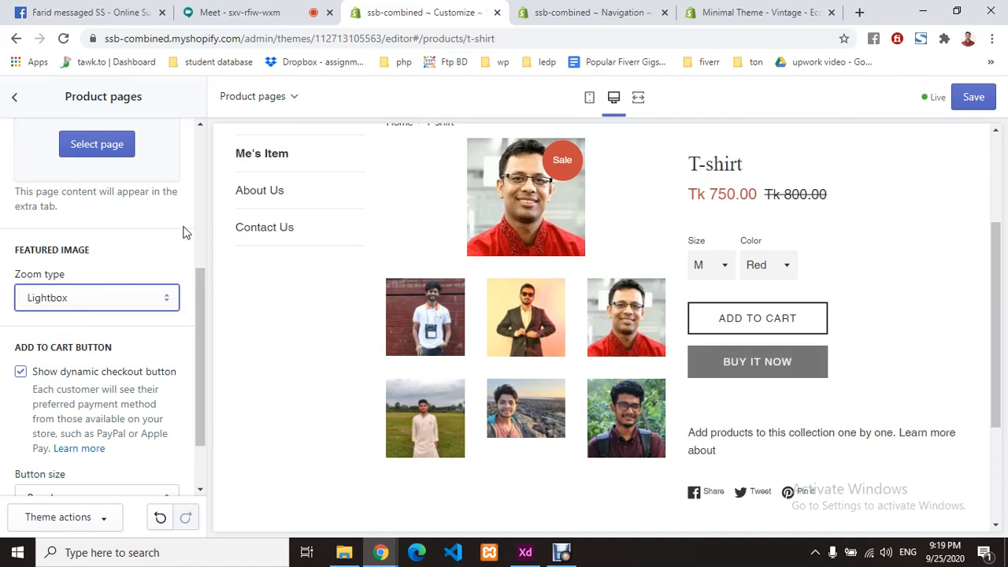
- Try Full width cart buttons, return them to Regular size, and expand the theme-wide settings
scroll(136, 327, down, 1)
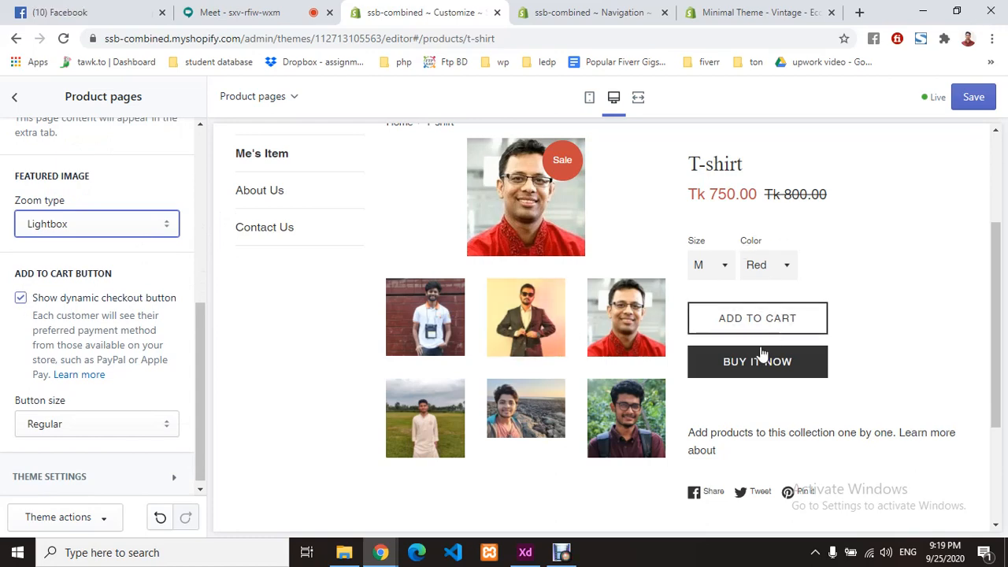
scroll(100, 370, down, 1)
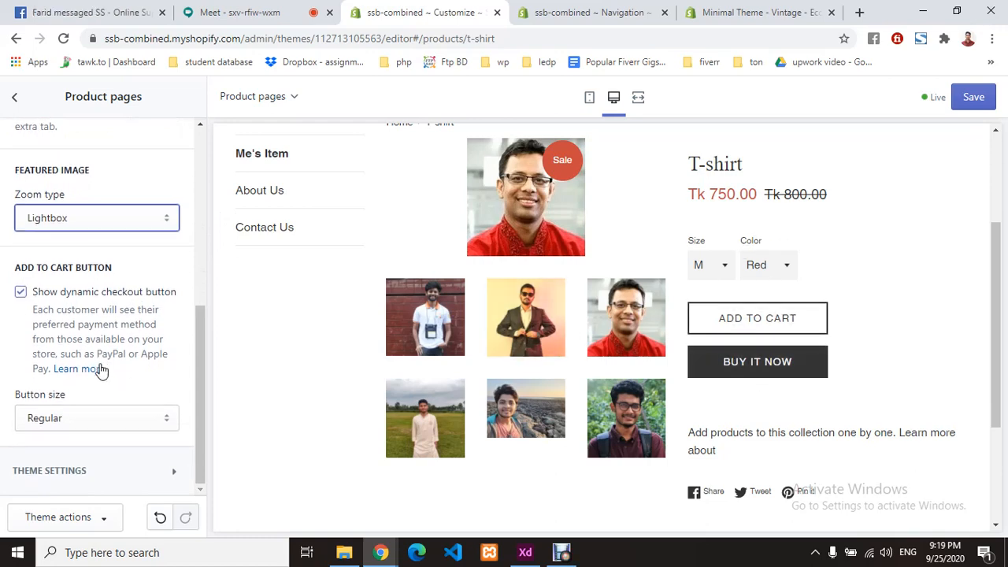
click(85, 424)
click(83, 454)
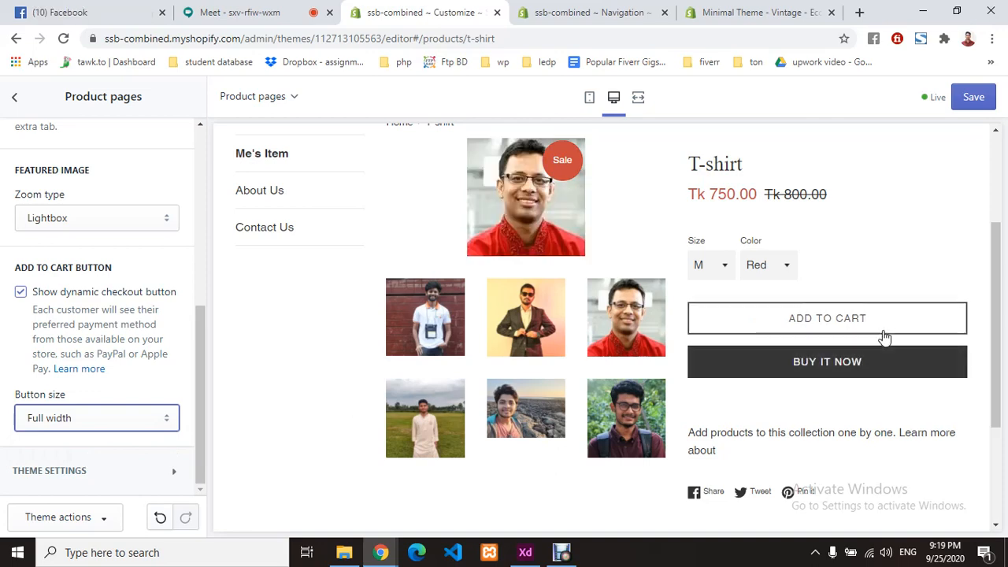
click(119, 417)
click(103, 438)
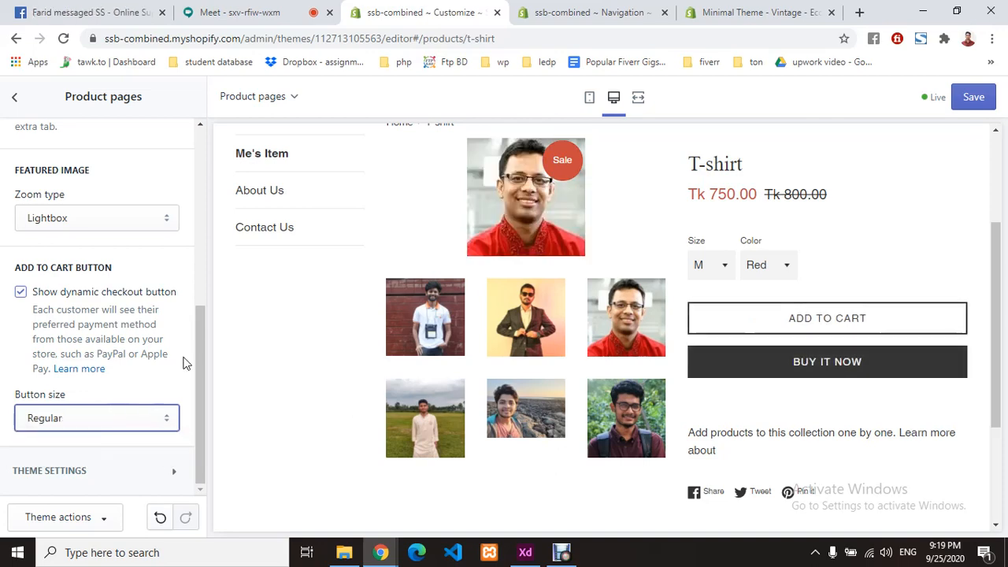
click(113, 475)
- Turn the Twitter share link off and turn the Facebook Share link back on
scroll(138, 384, down, 1)
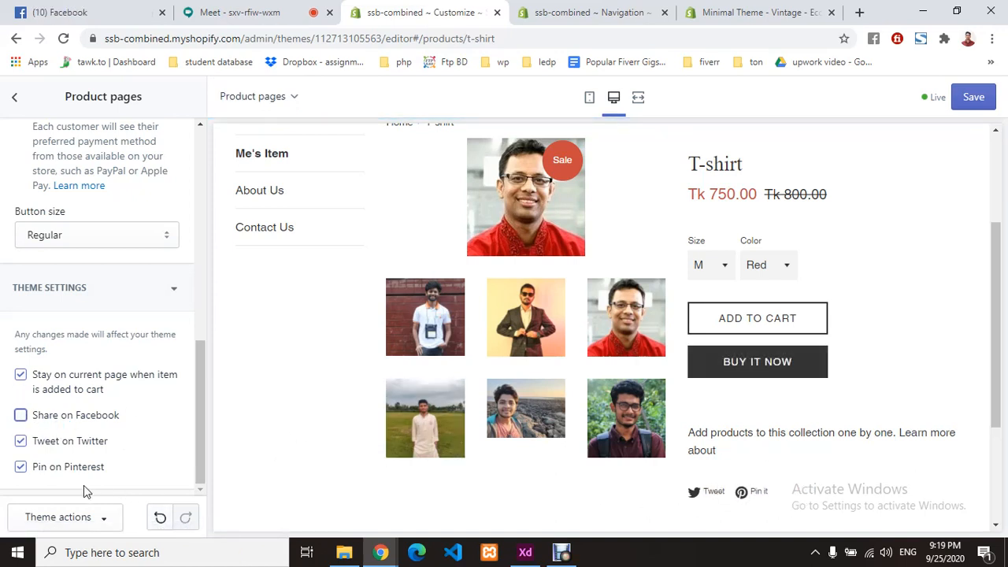
click(21, 441)
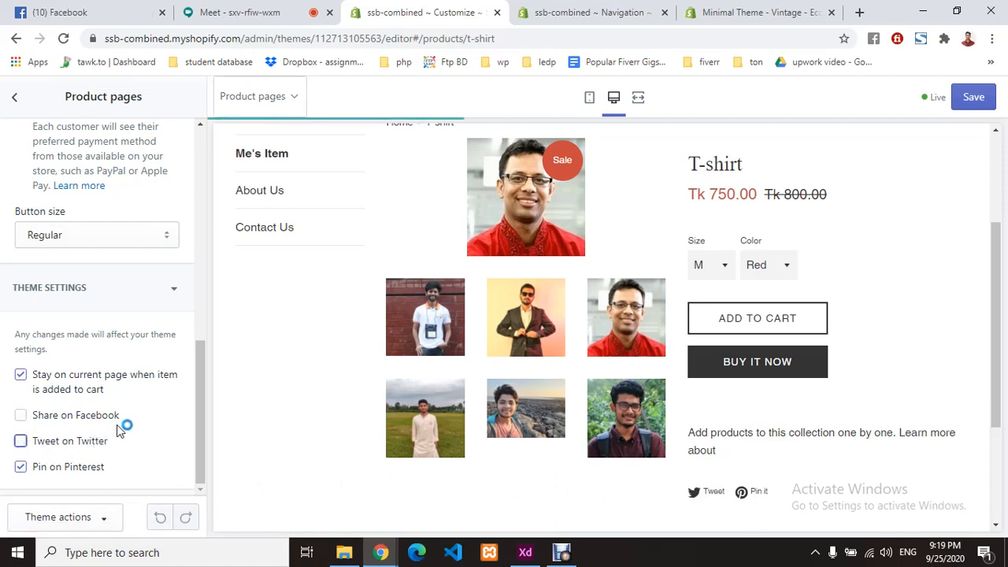
click(22, 417)
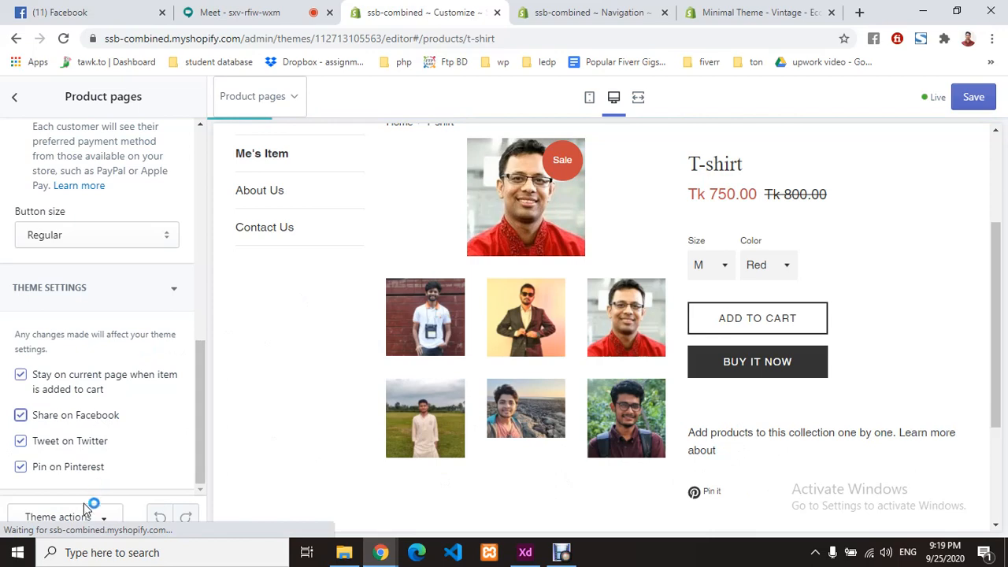
scroll(90, 376, up, 10)
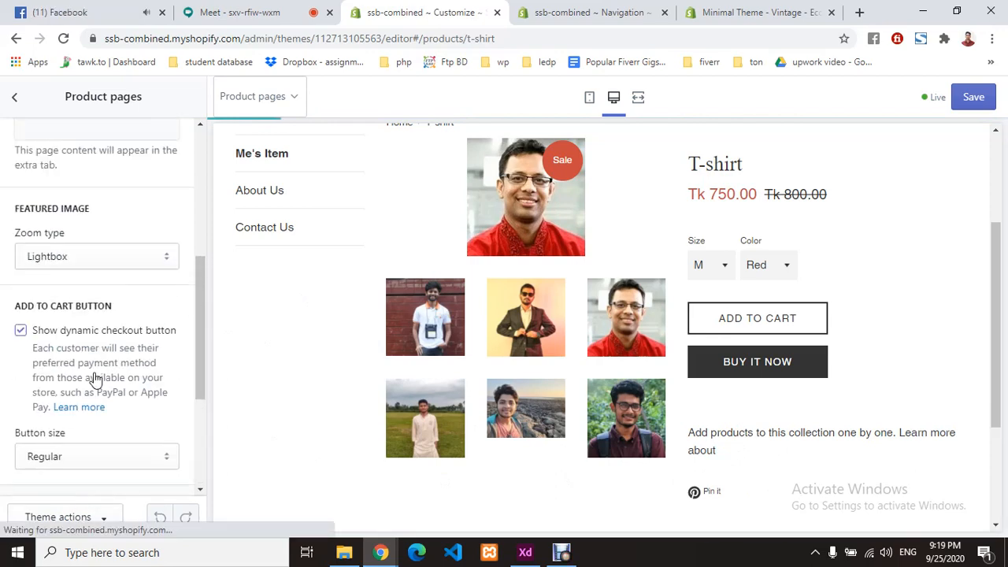
- Go back to the sections list, then open Theme settings and browse the global settings
click(13, 98)
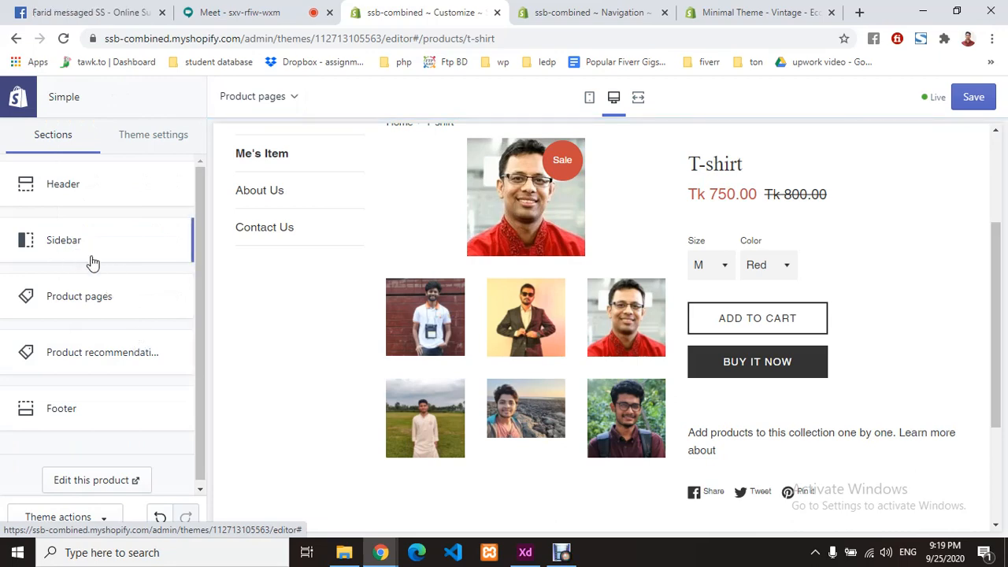
scroll(115, 306, down, 1)
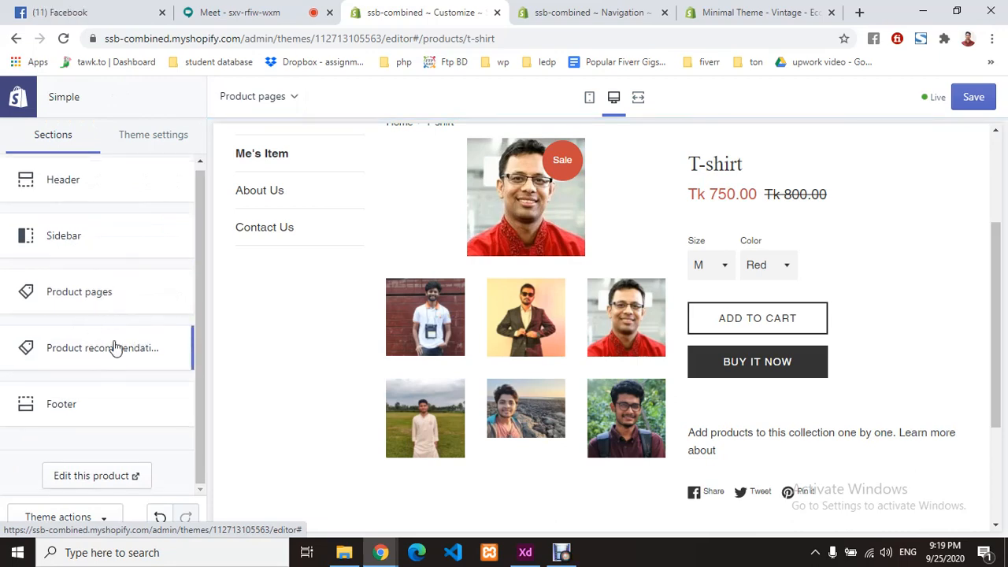
scroll(662, 406, down, 3)
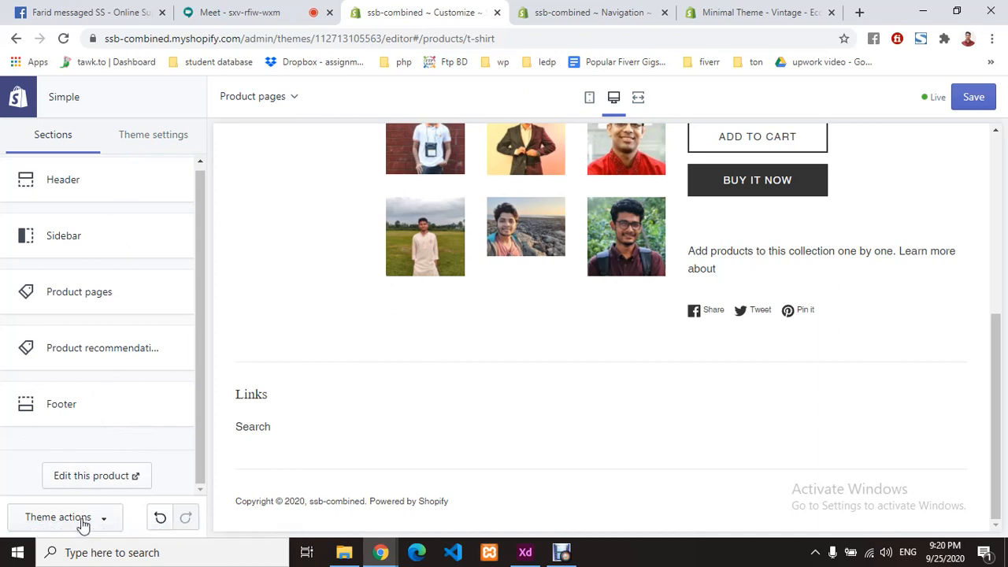
click(144, 139)
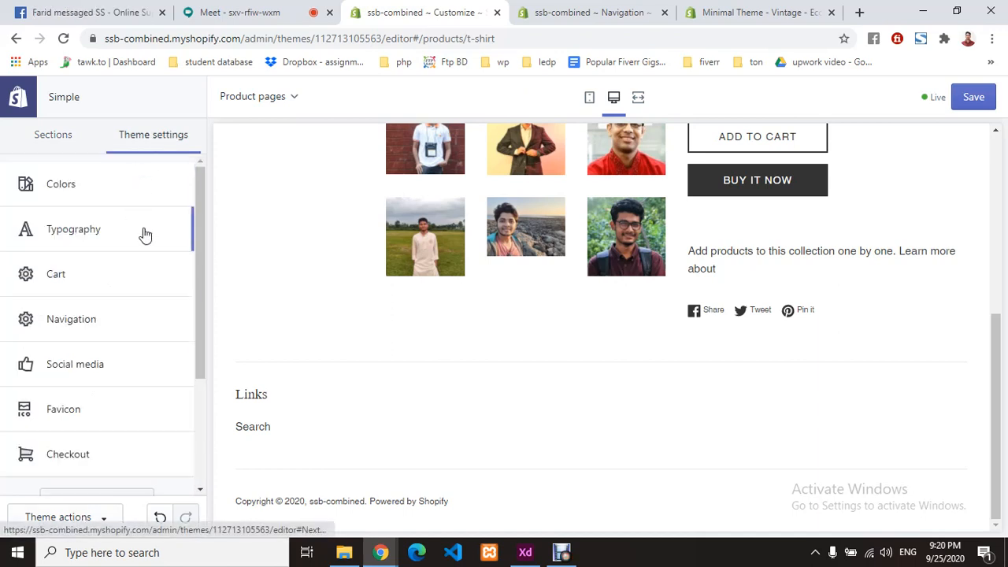
scroll(129, 334, down, 3)
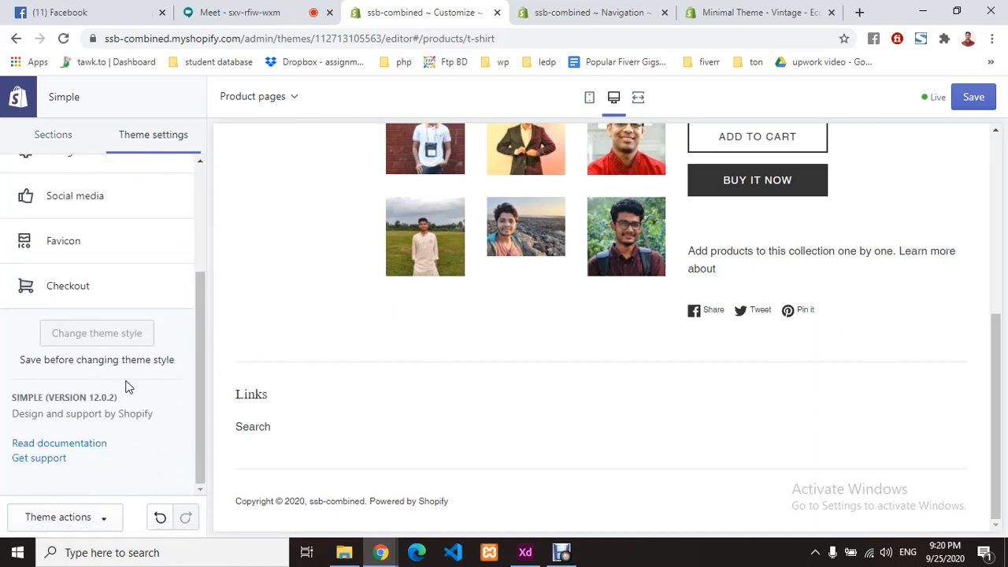
scroll(128, 387, up, 4)
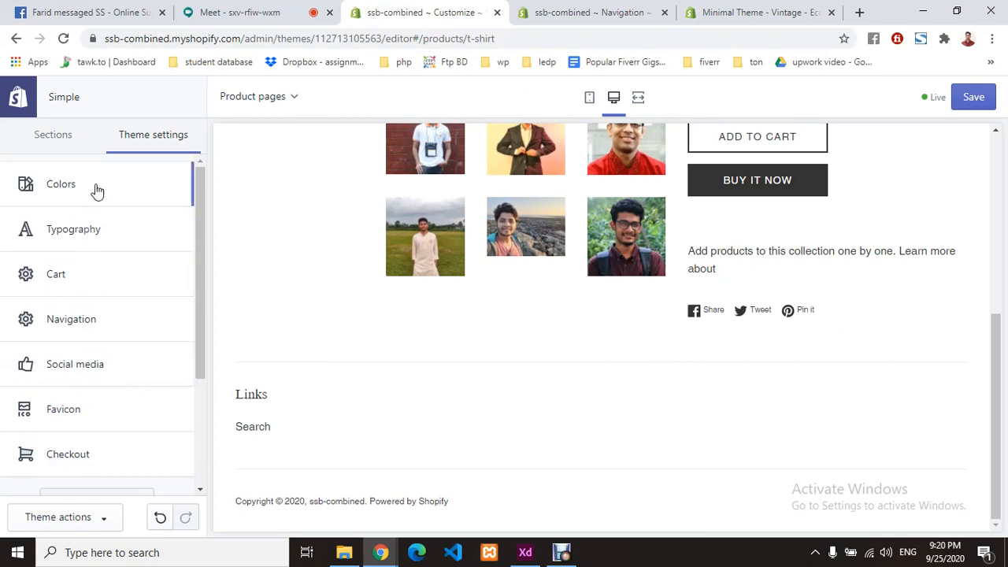
- Set the Colors image overlay opacity to 38%, glancing at the Background colour picker
click(97, 191)
scroll(960, 226, up, 10)
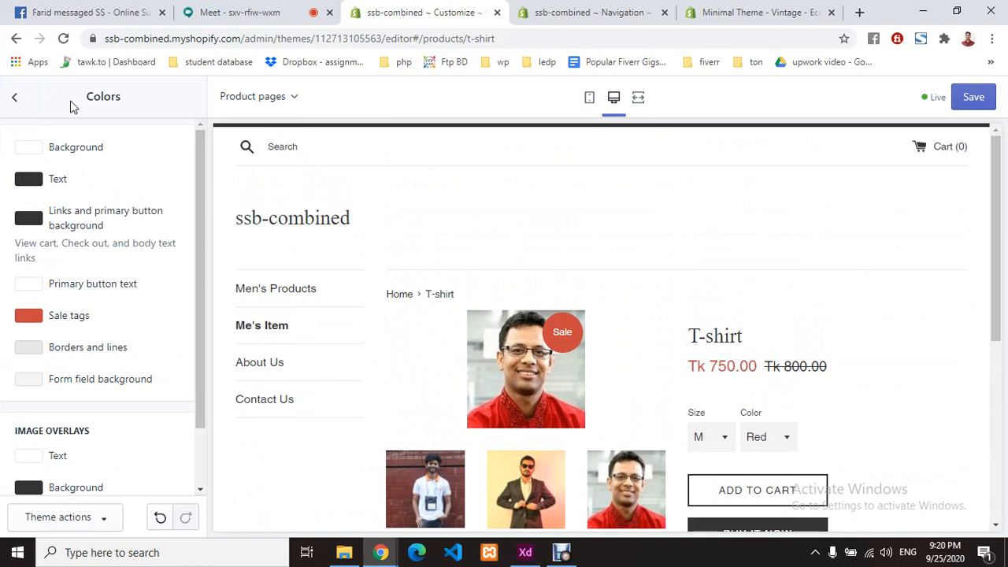
scroll(162, 275, down, 1)
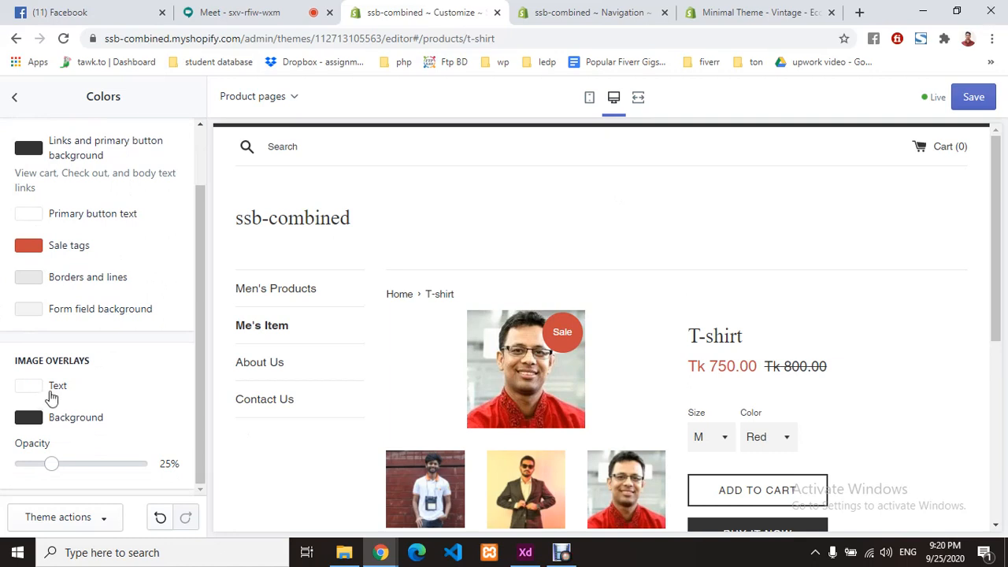
scroll(667, 386, down, 2)
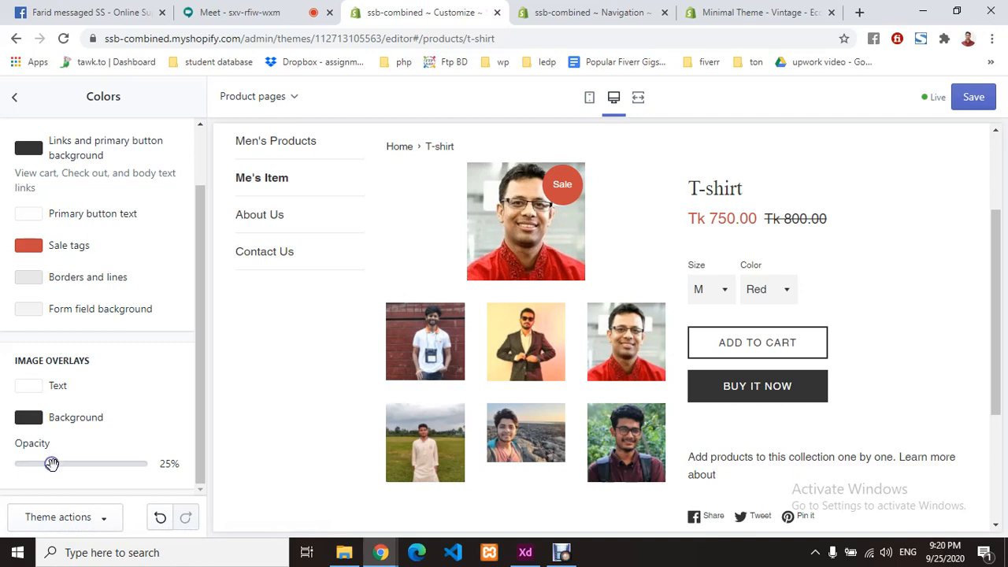
drag(51, 464, 157, 470)
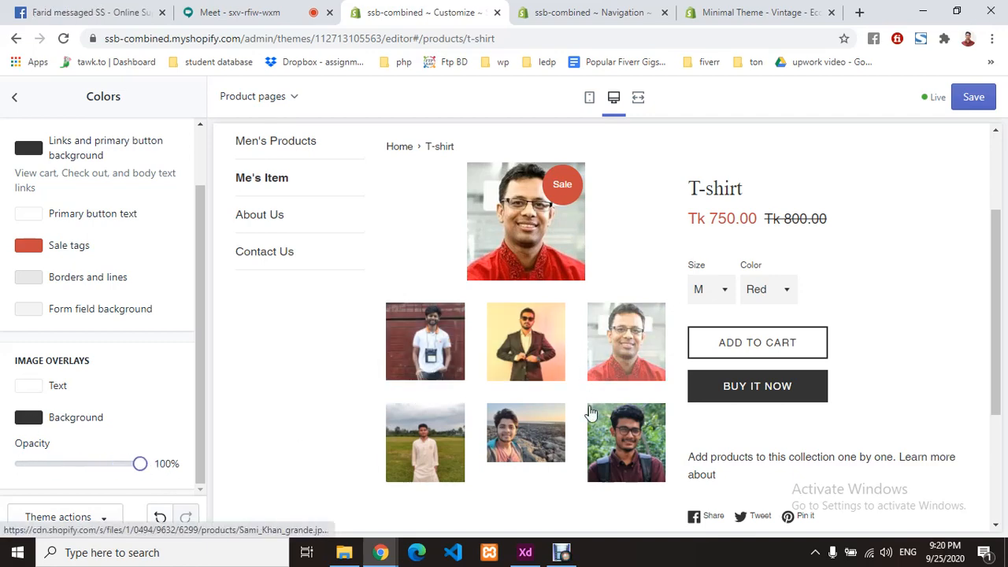
drag(140, 464, 64, 465)
click(138, 421)
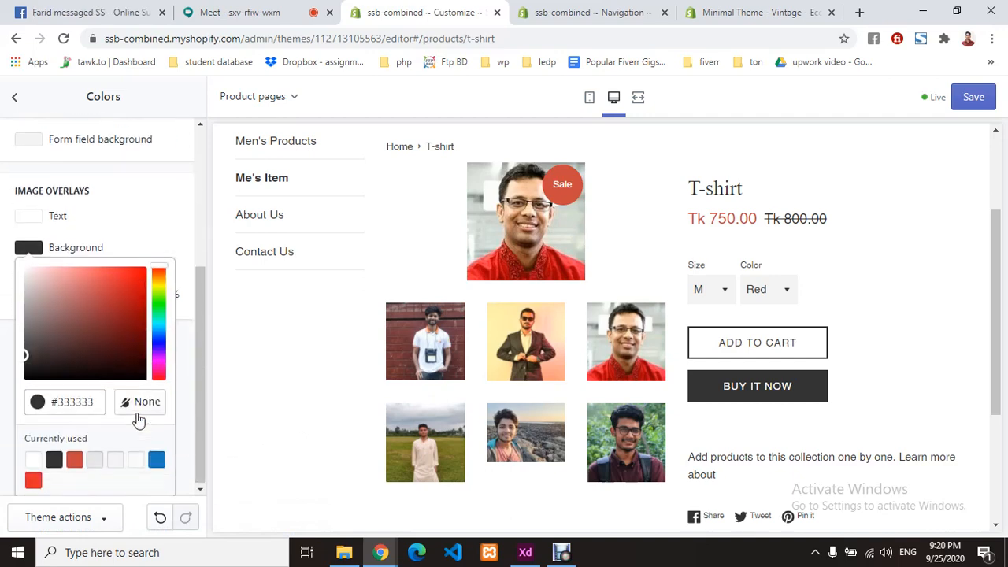
click(144, 238)
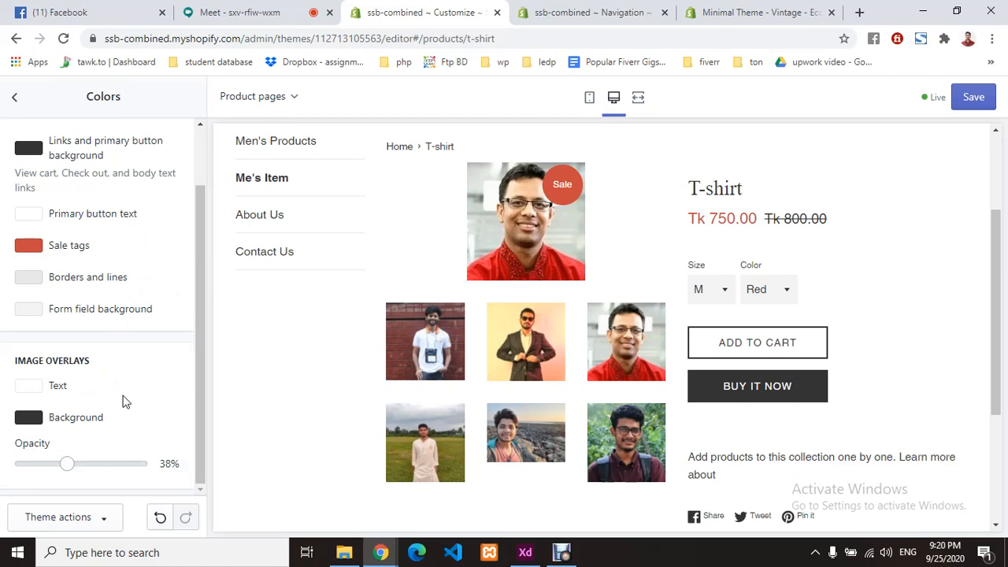
scroll(123, 402, up, 2)
click(15, 101)
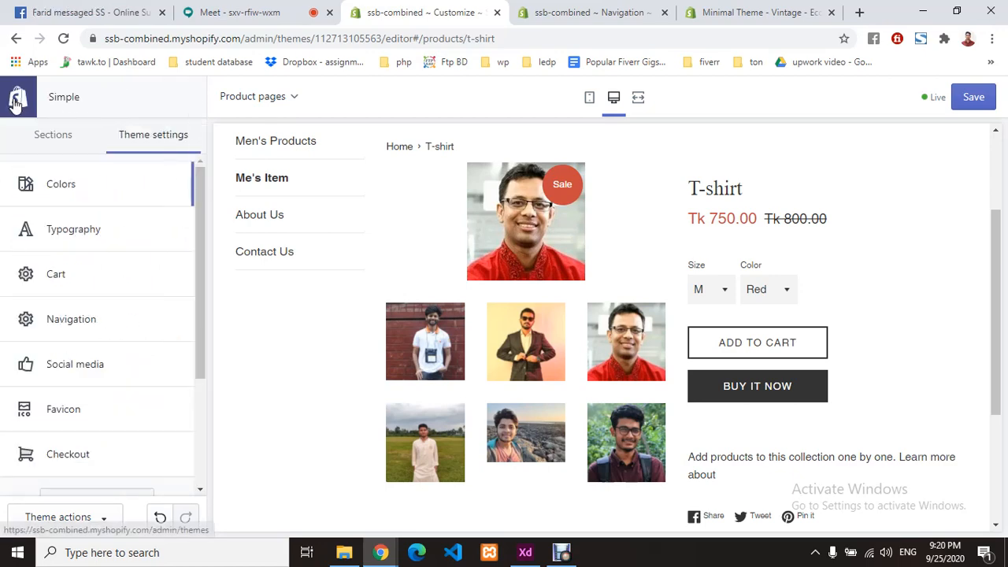
- Glance at Cart settings, then switch to the product page's Sections list
click(91, 281)
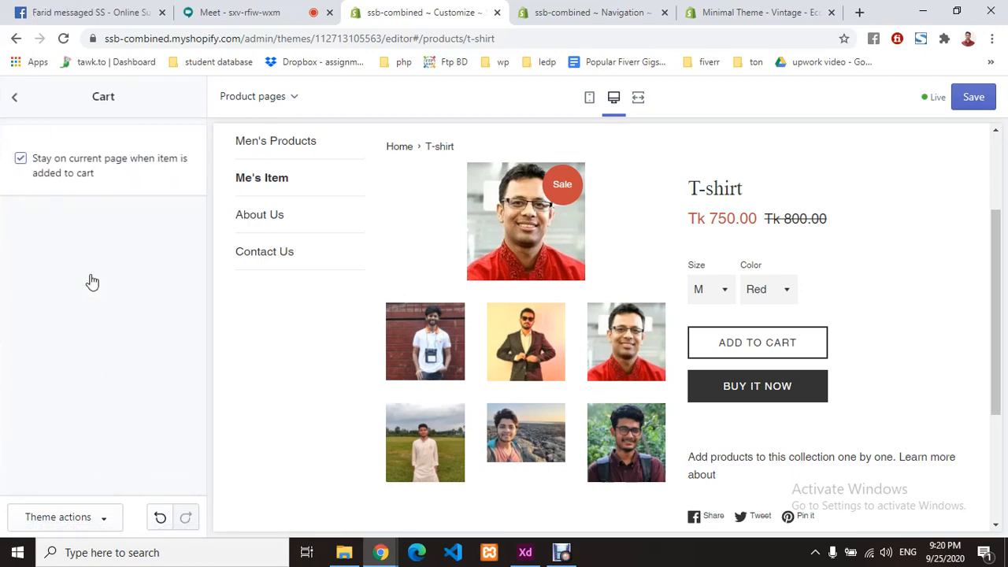
click(16, 110)
scroll(83, 361, down, 3)
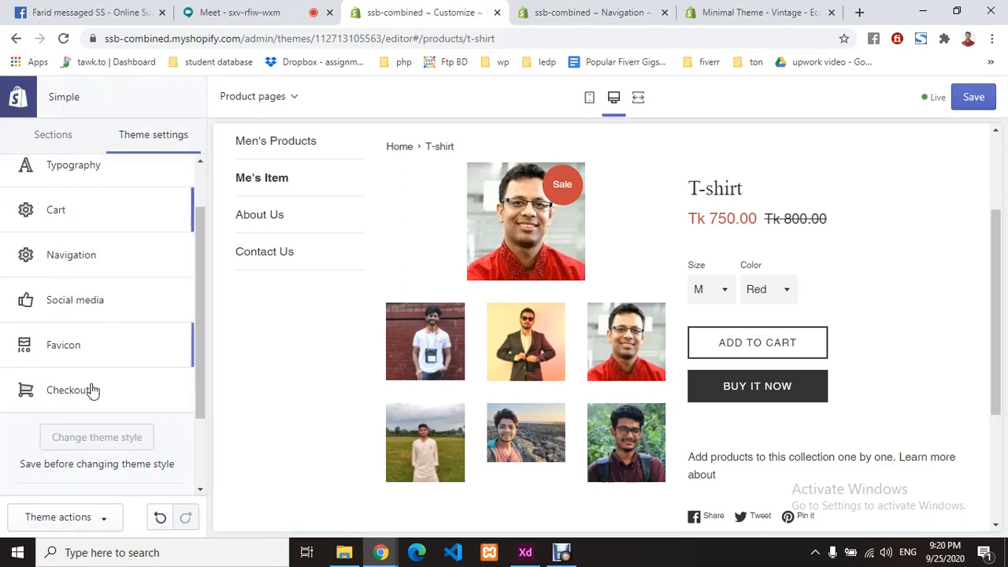
scroll(95, 356, up, 5)
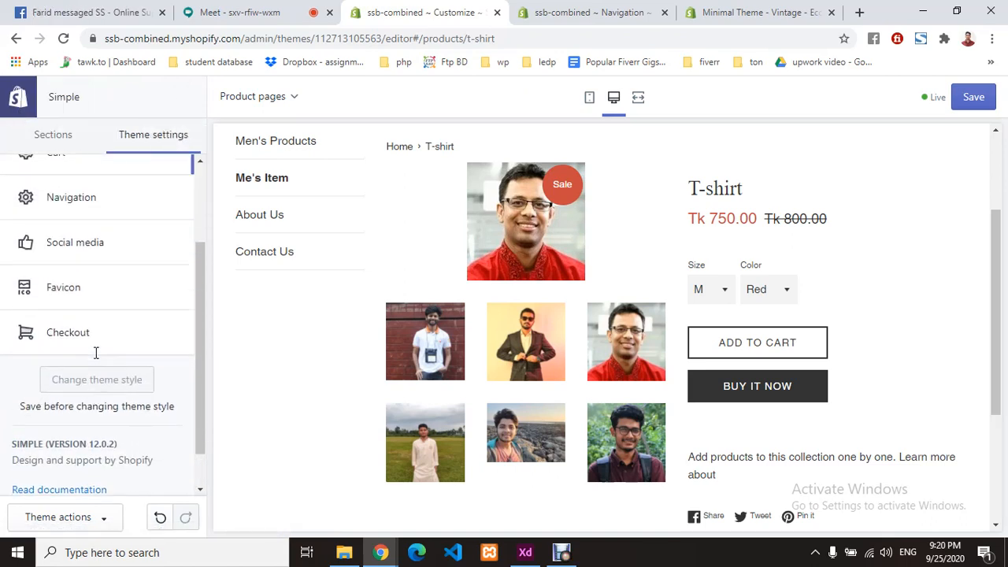
click(57, 154)
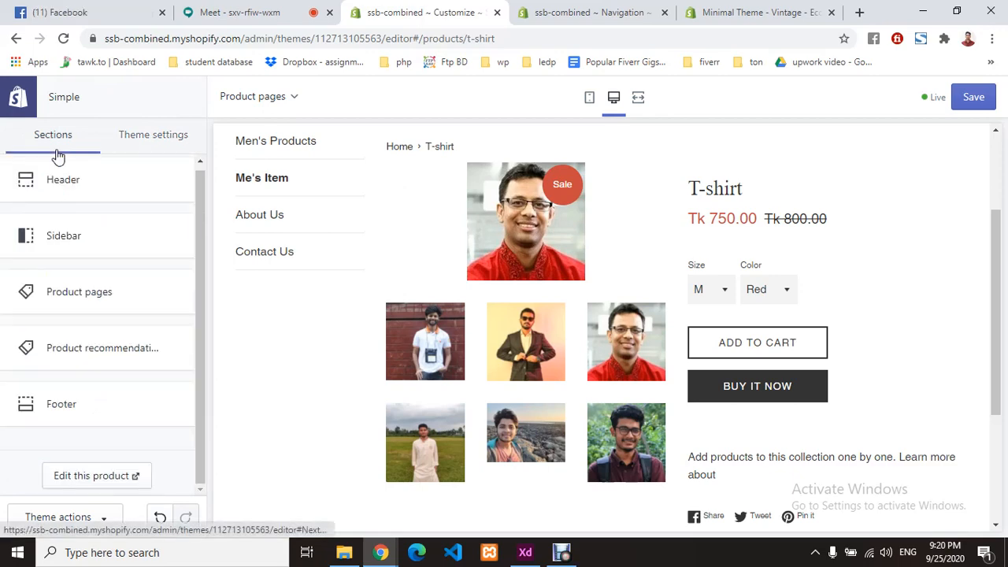
- Open the T-shirt product in the admin, close that tab, and save the theme changes
click(105, 486)
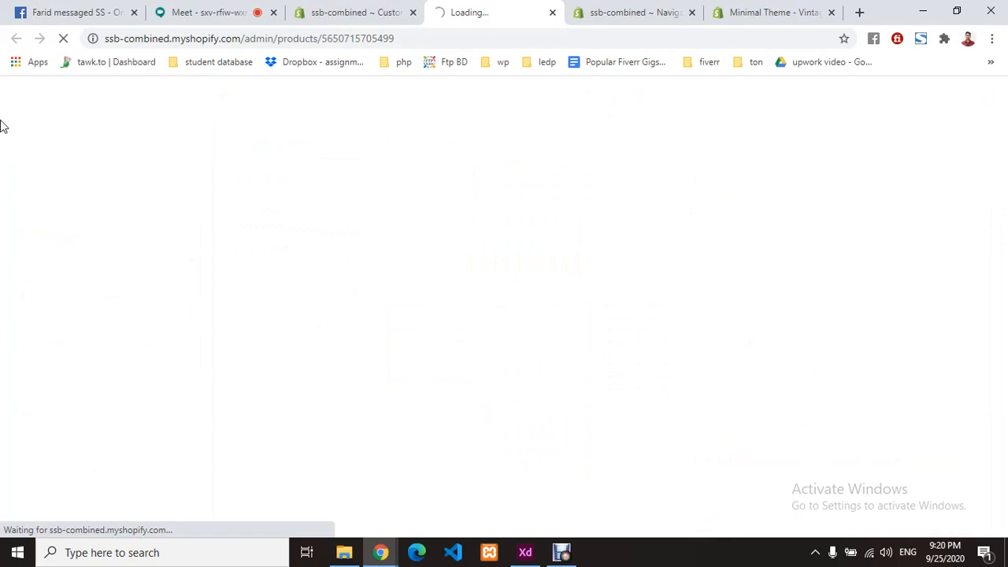
click(365, 9)
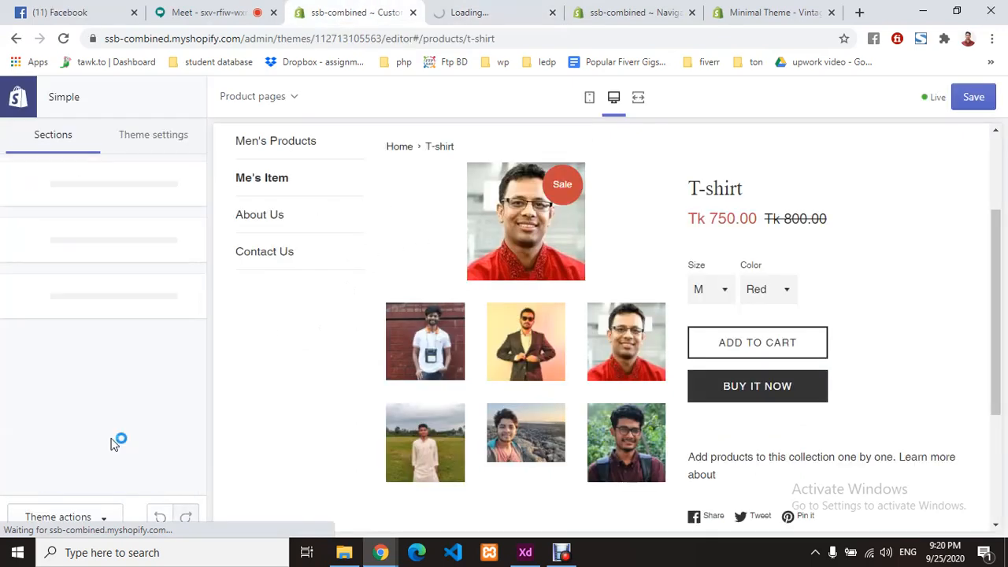
click(478, 10)
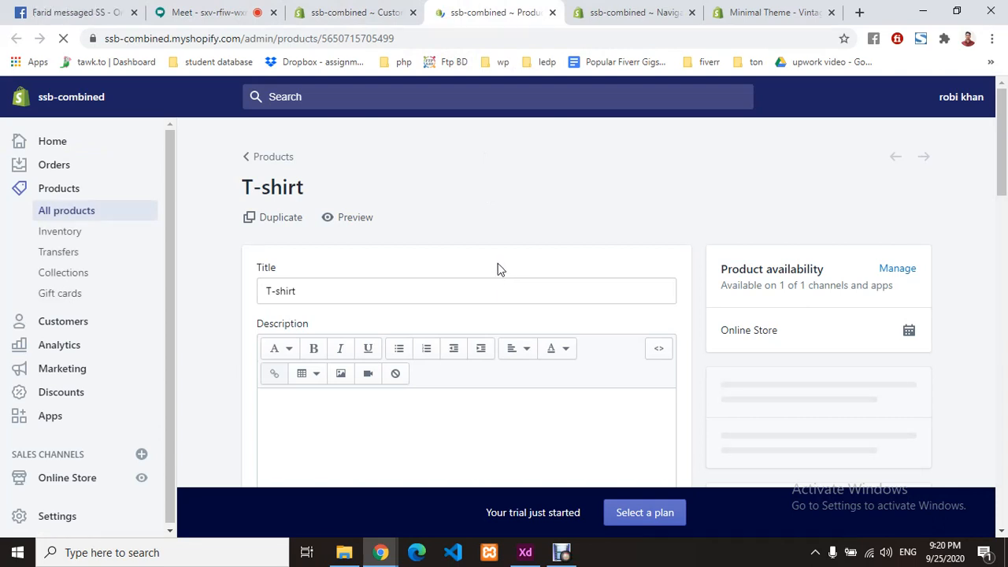
click(552, 12)
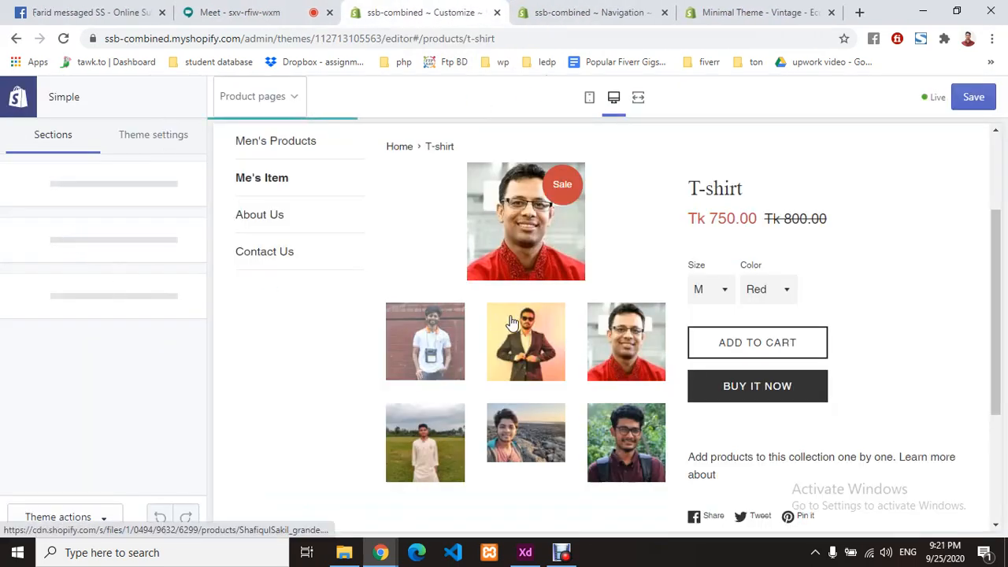
scroll(506, 322, down, 5)
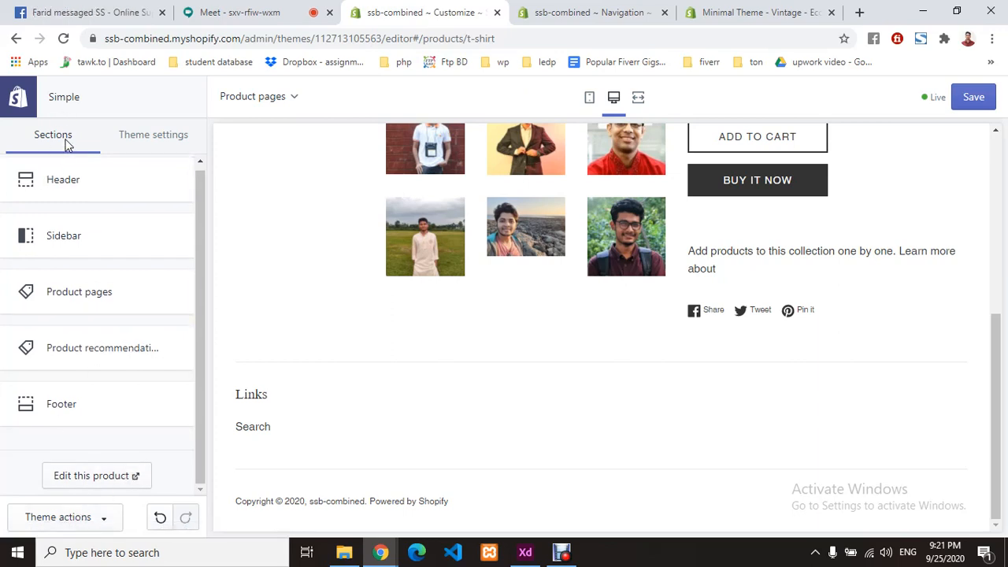
click(967, 100)
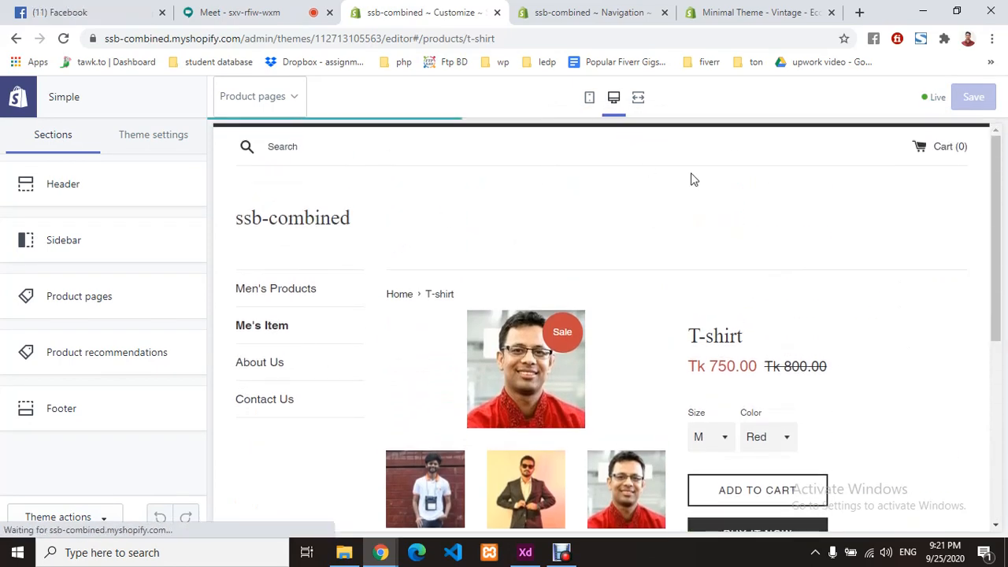
- Switch the preview to the home page and browse the section types available to add
click(304, 222)
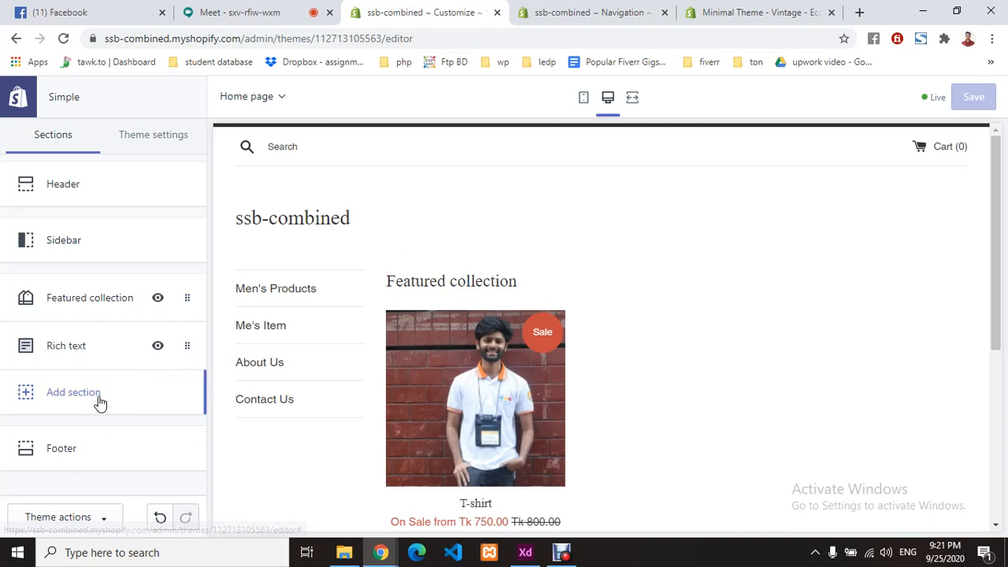
scroll(675, 358, down, 4)
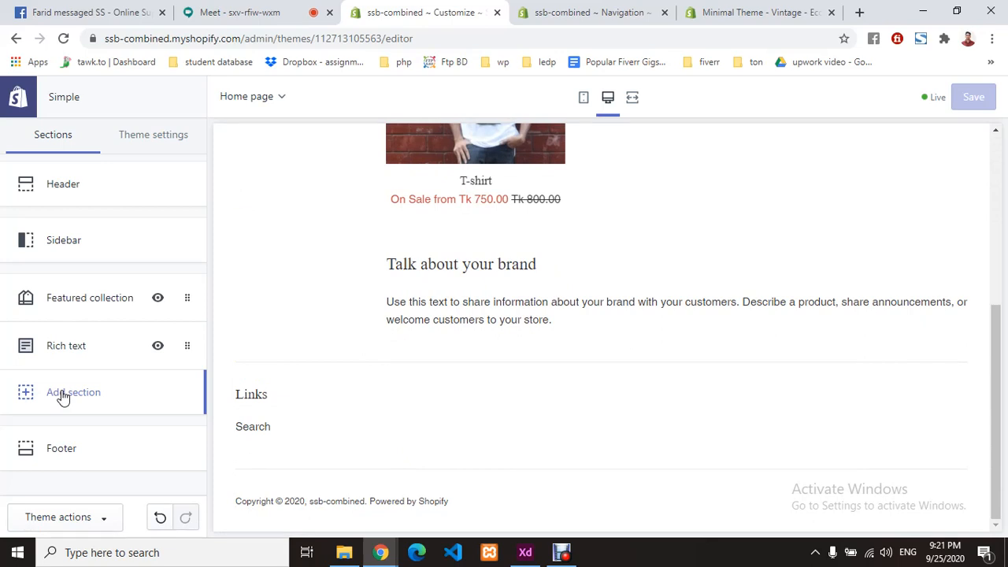
click(63, 398)
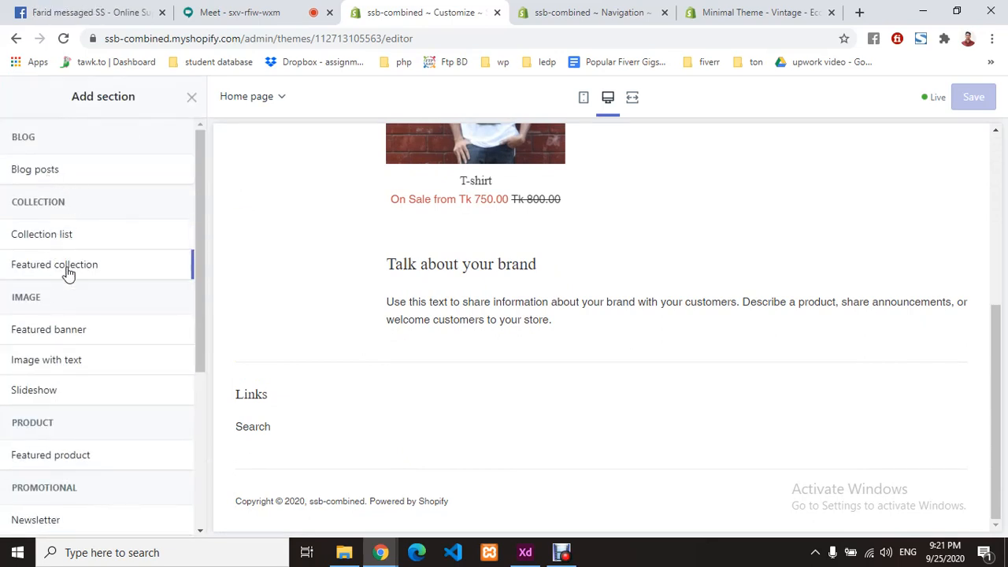
scroll(86, 288, down, 1)
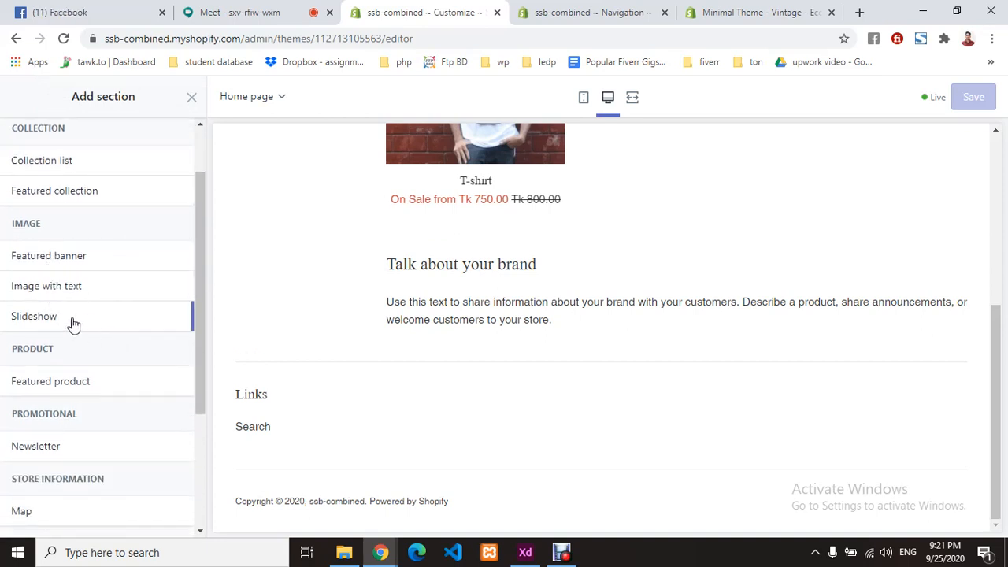
scroll(99, 378, down, 1)
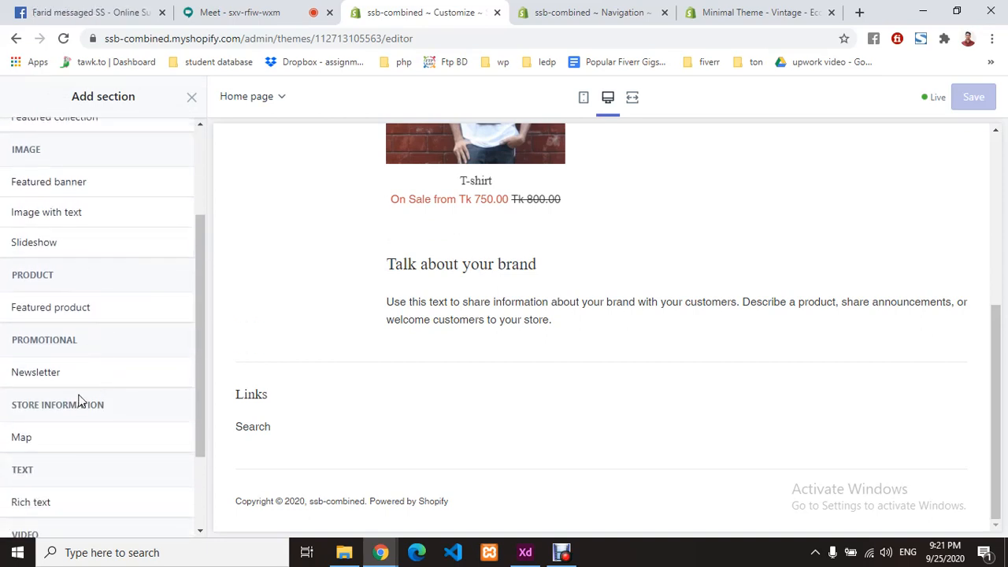
scroll(86, 380, down, 1)
scroll(68, 441, down, 1)
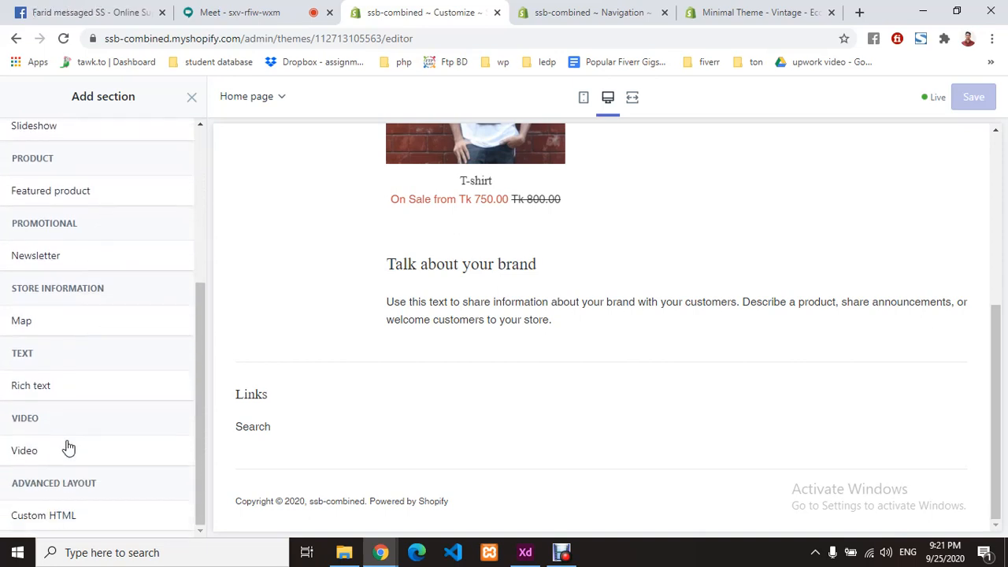
scroll(119, 383, up, 1)
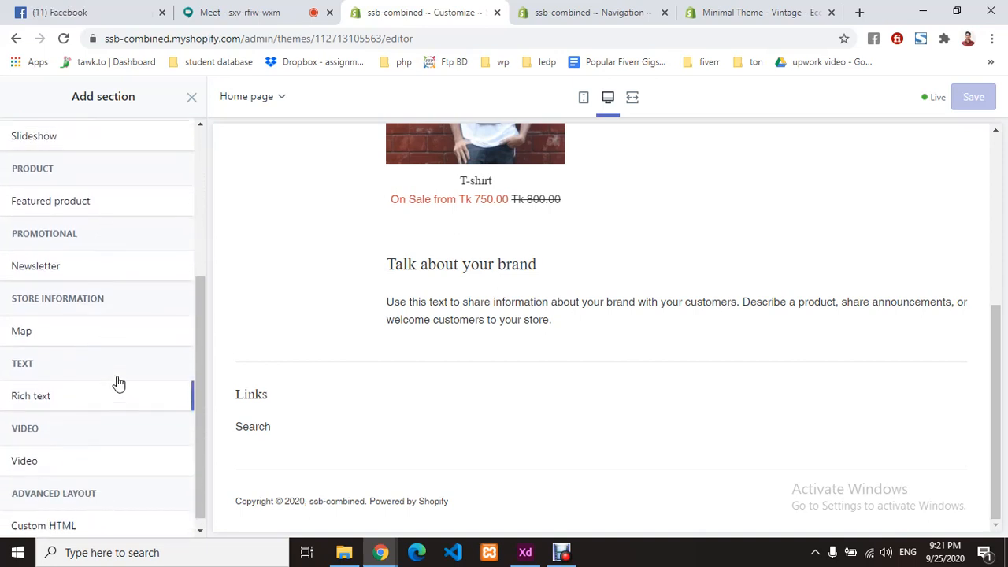
scroll(119, 383, up, 3)
scroll(511, 376, up, 4)
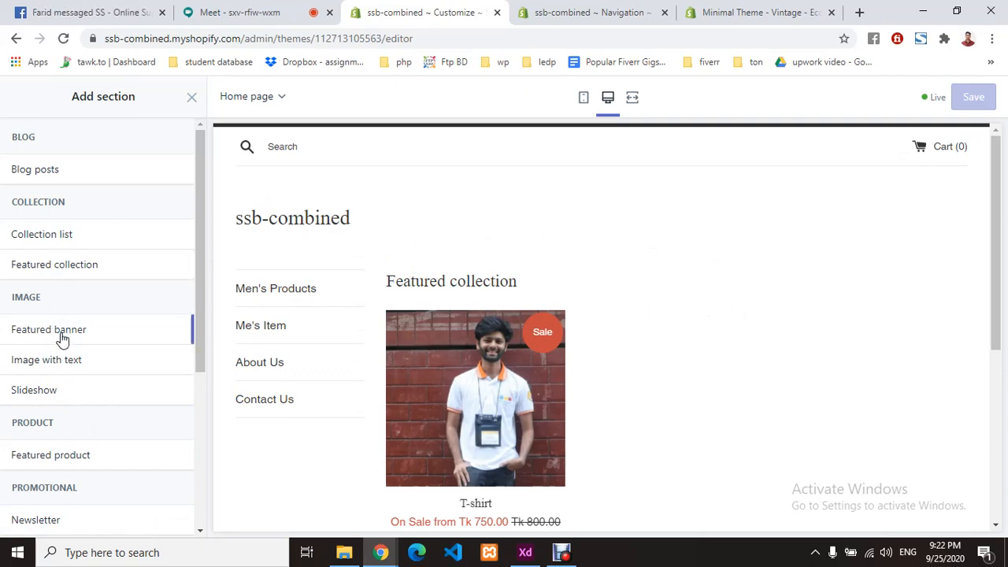
mouse_move(60, 340)
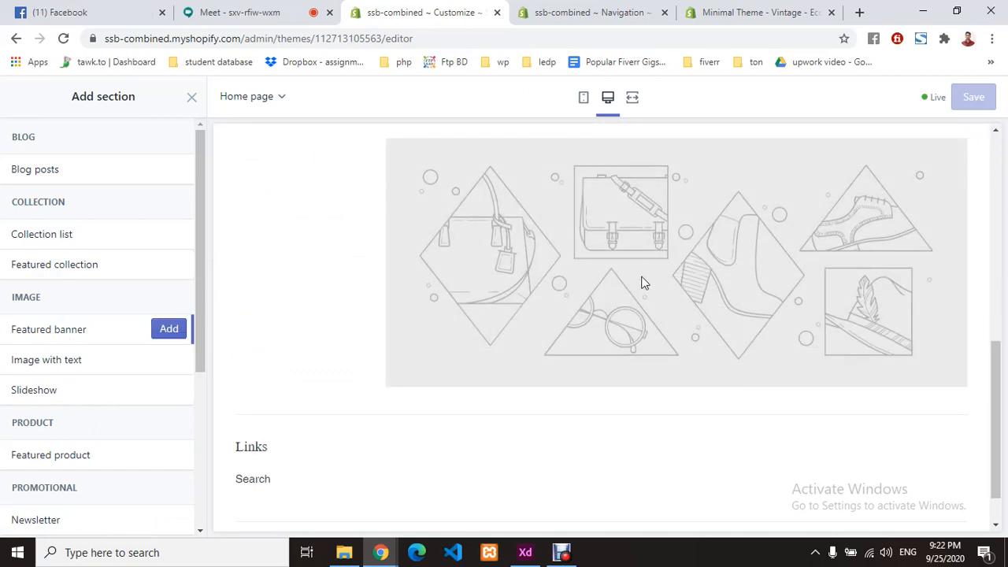
- Add a Featured banner section using the free Shop Local shelf photo with jars and a plant
click(165, 337)
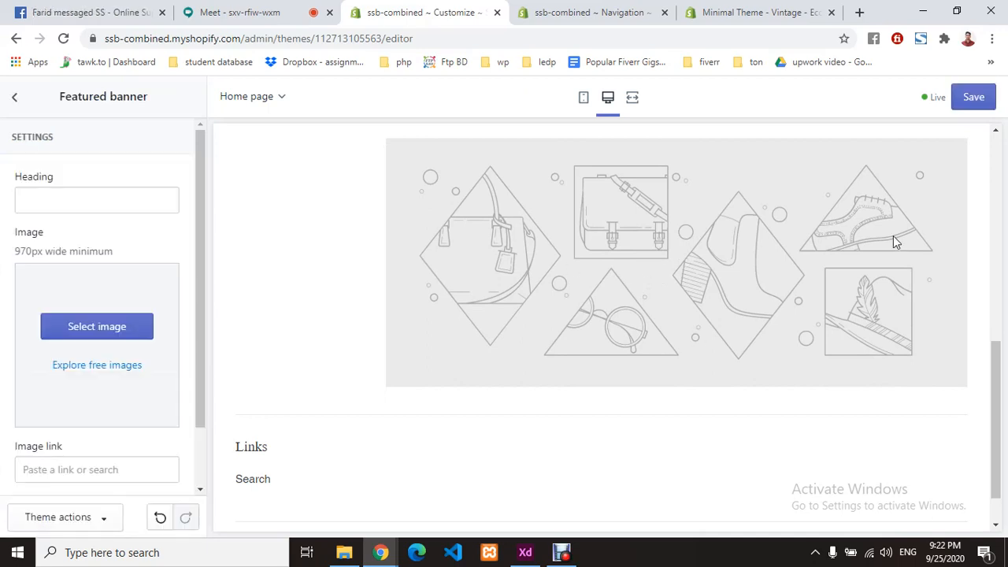
click(98, 327)
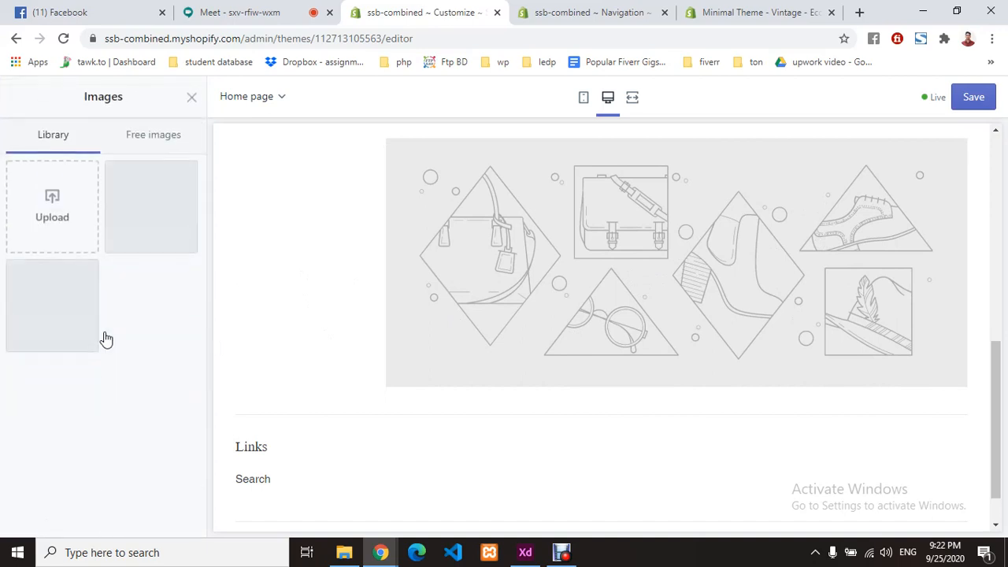
click(169, 139)
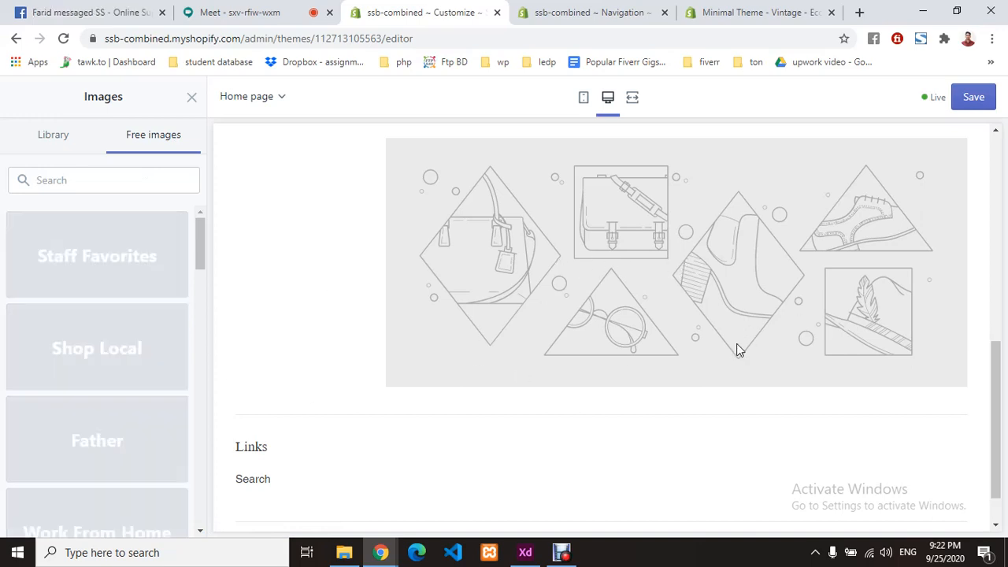
click(92, 370)
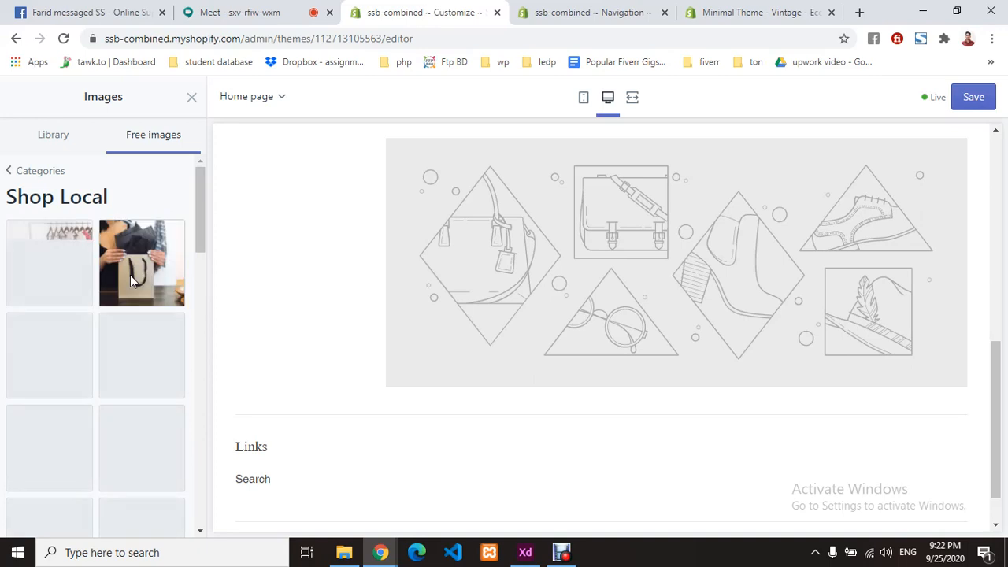
click(244, 8)
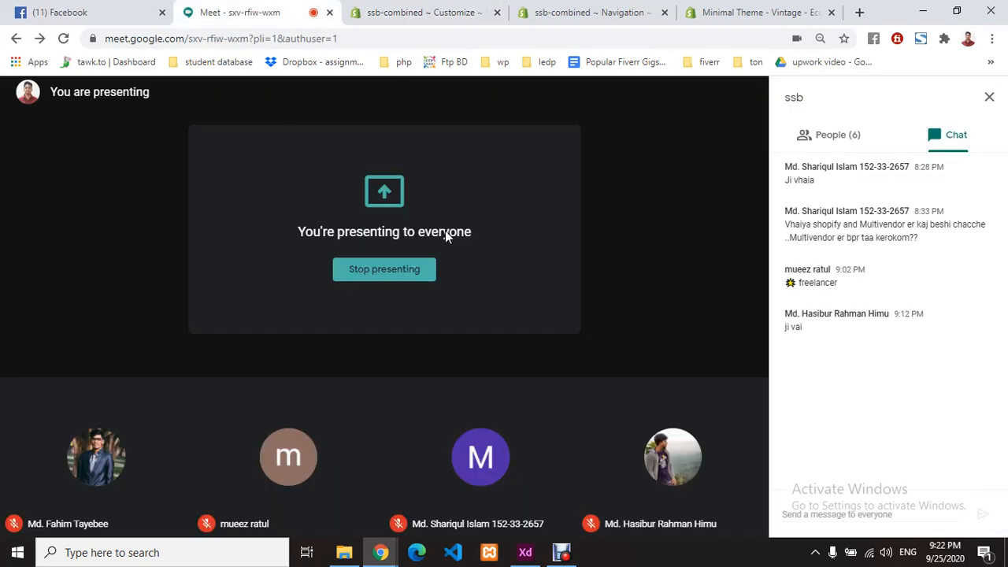
click(411, 11)
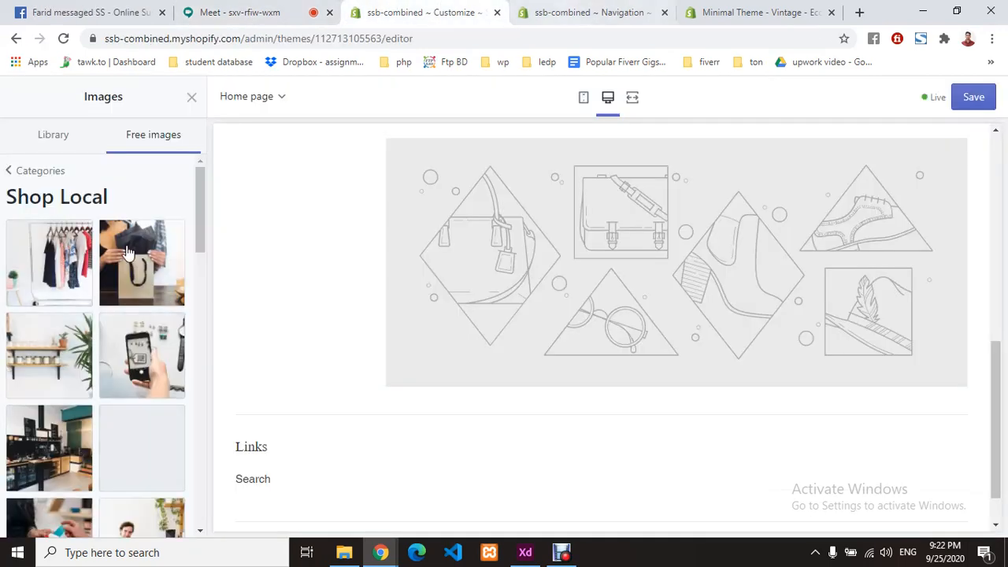
click(48, 361)
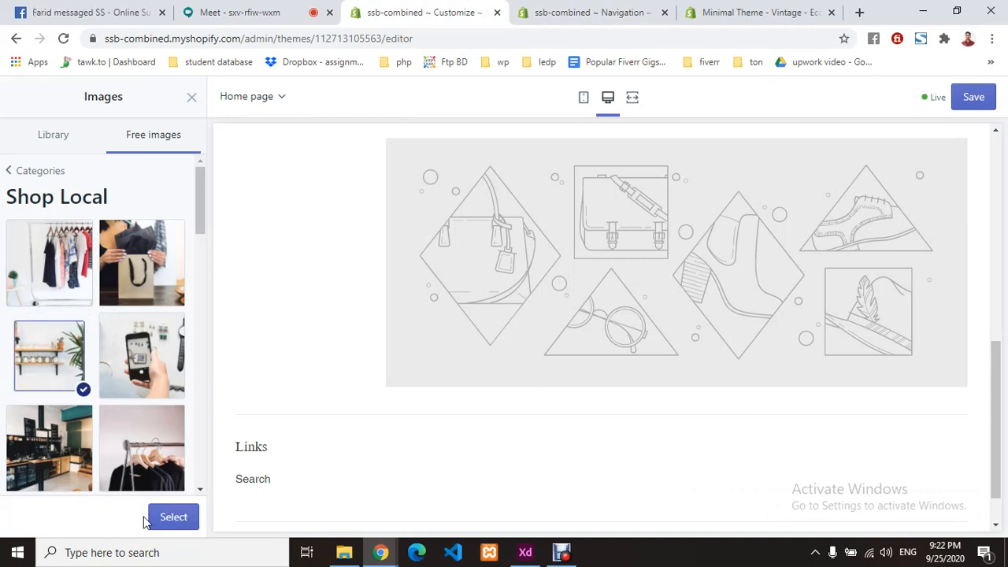
click(161, 518)
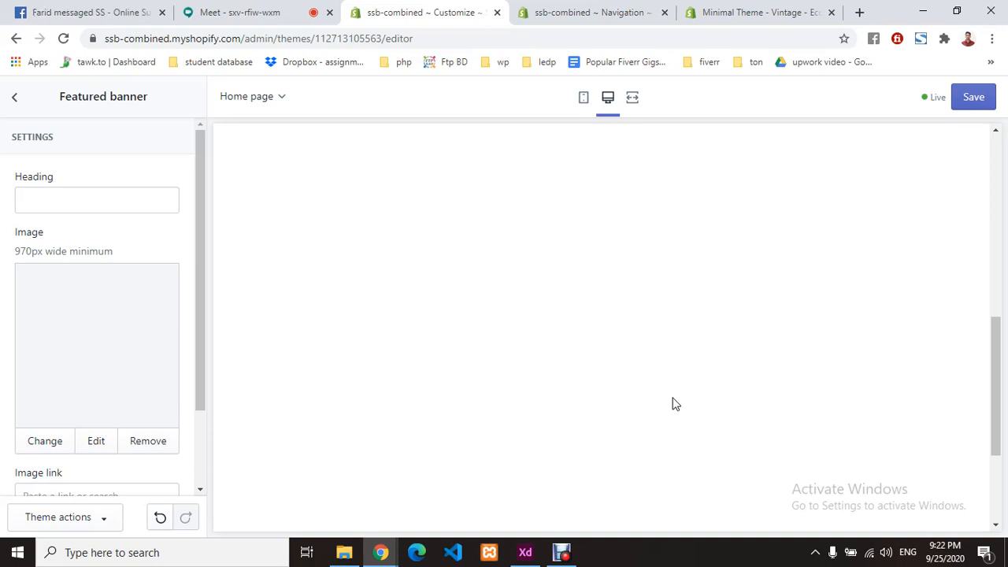
- Open the banner's image link field and dismiss it without choosing a link
scroll(673, 403, up, 4)
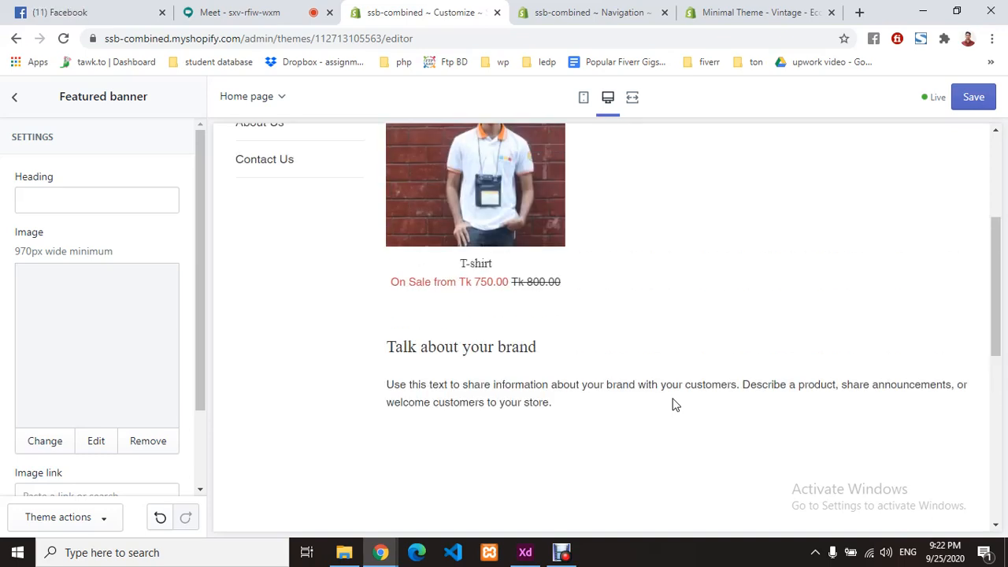
scroll(669, 400, down, 2)
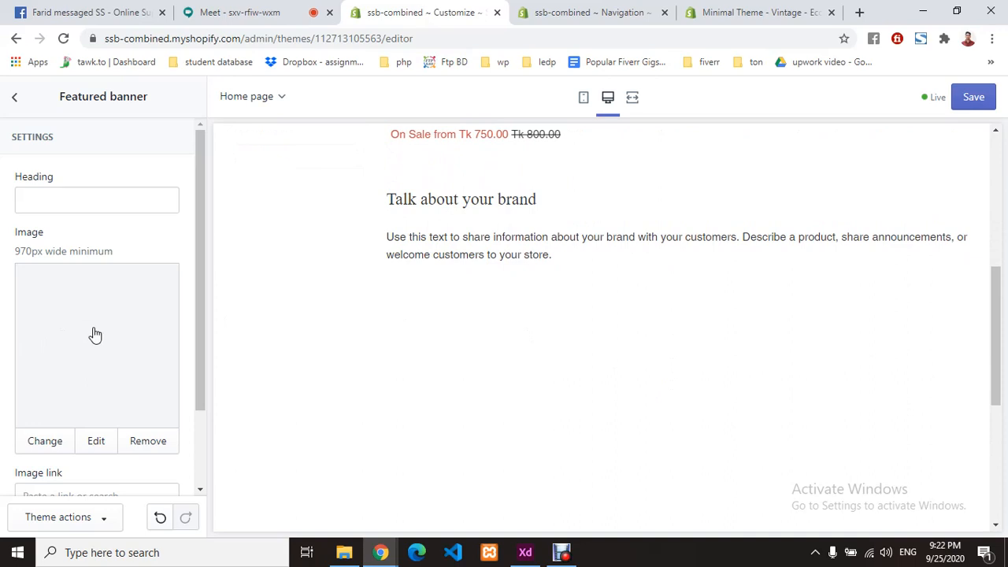
scroll(593, 356, down, 2)
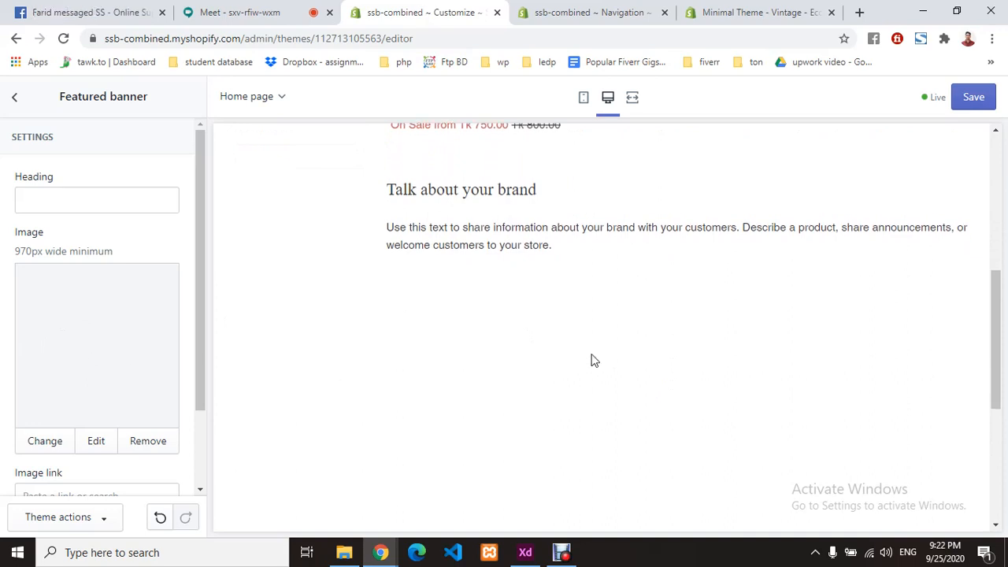
scroll(60, 383, down, 2)
click(75, 401)
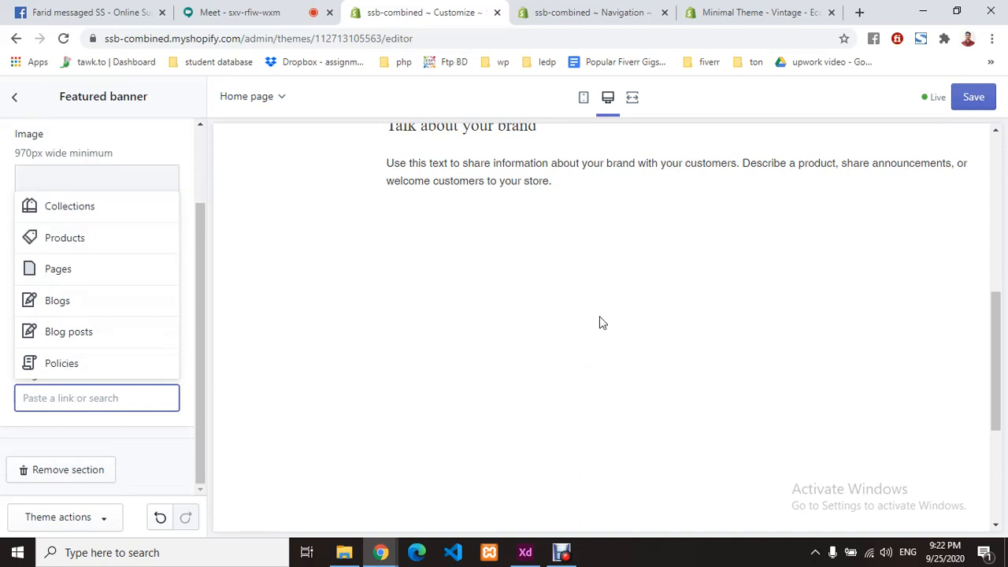
click(67, 443)
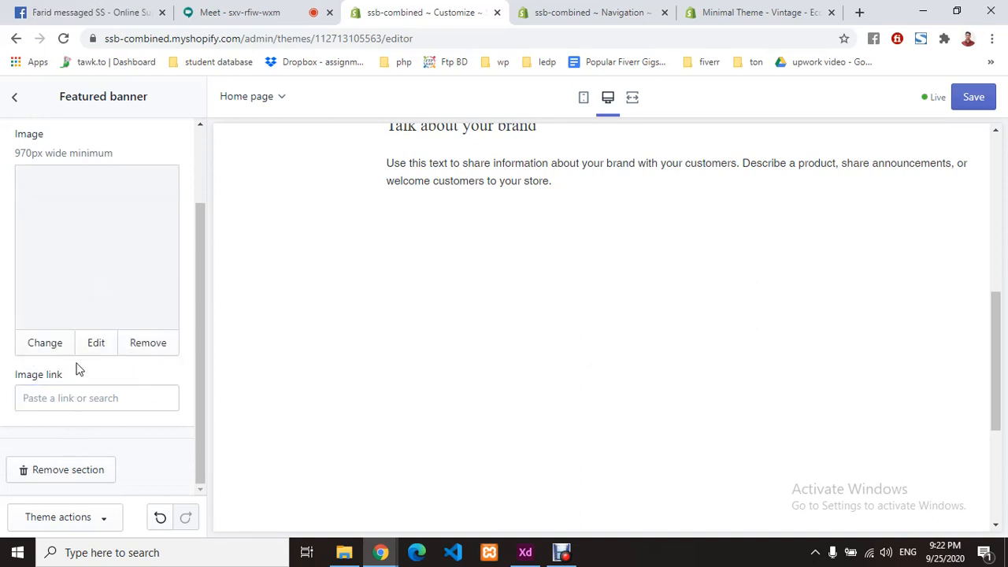
scroll(77, 368, up, 2)
- Set the banner heading to 'This is Banner image'
click(97, 202)
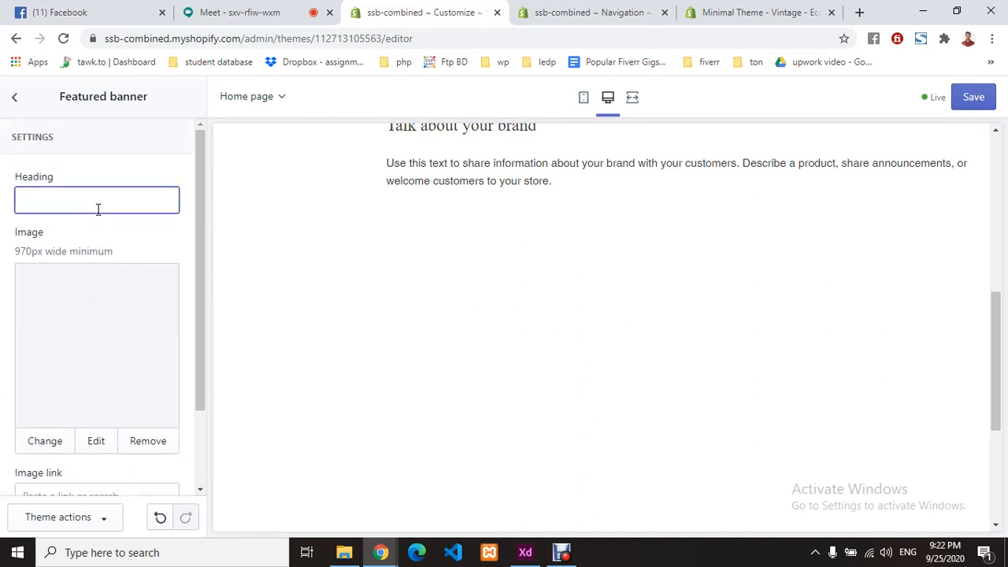
text(This is)
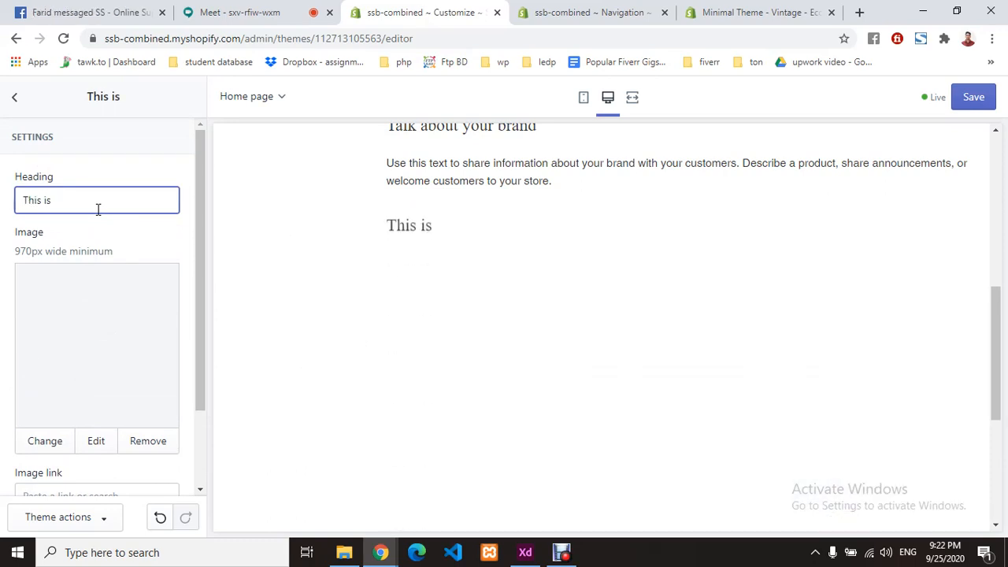
text( Bna)
key(BackSpace)
key(BackSpace)
text(a)
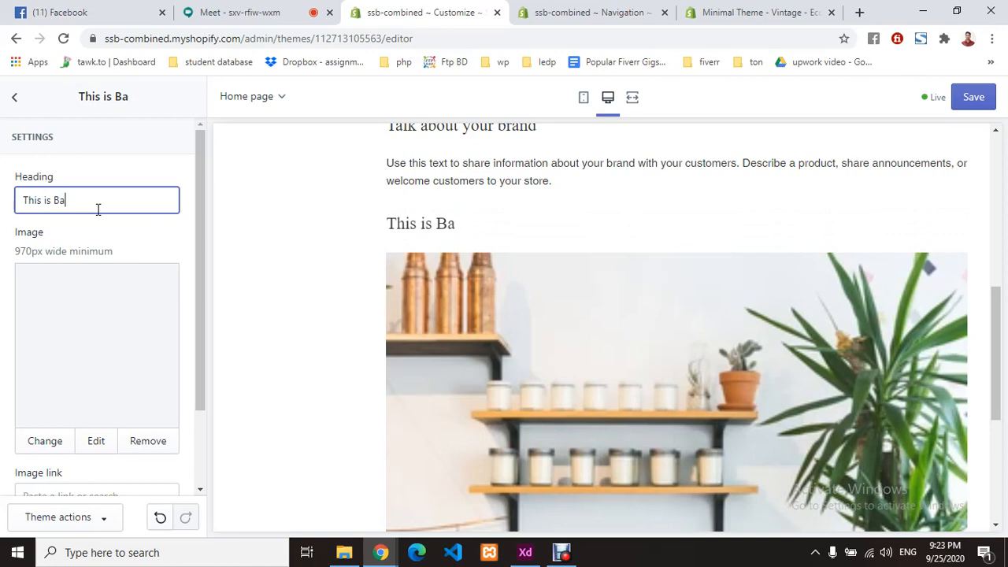
text(nner image)
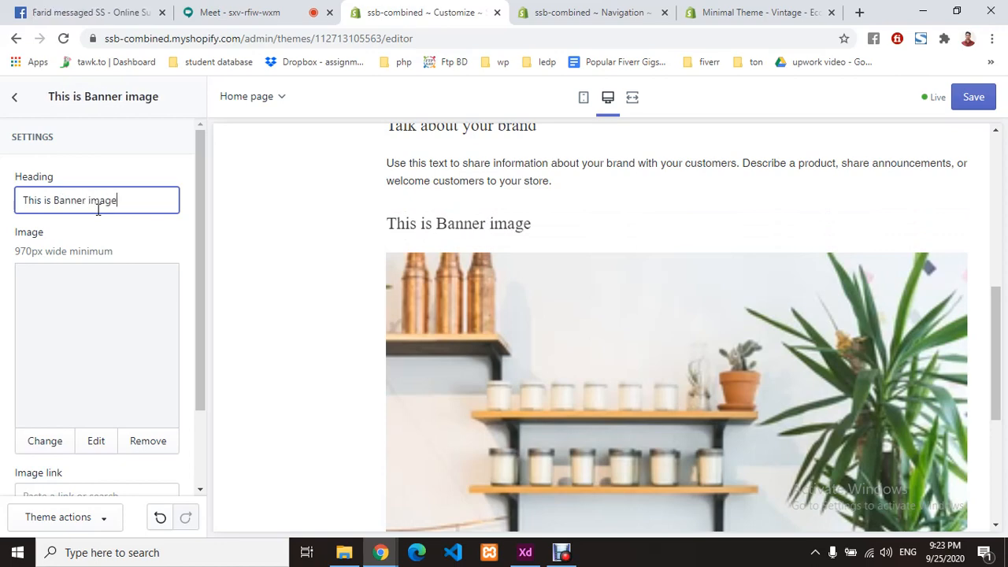
click(130, 250)
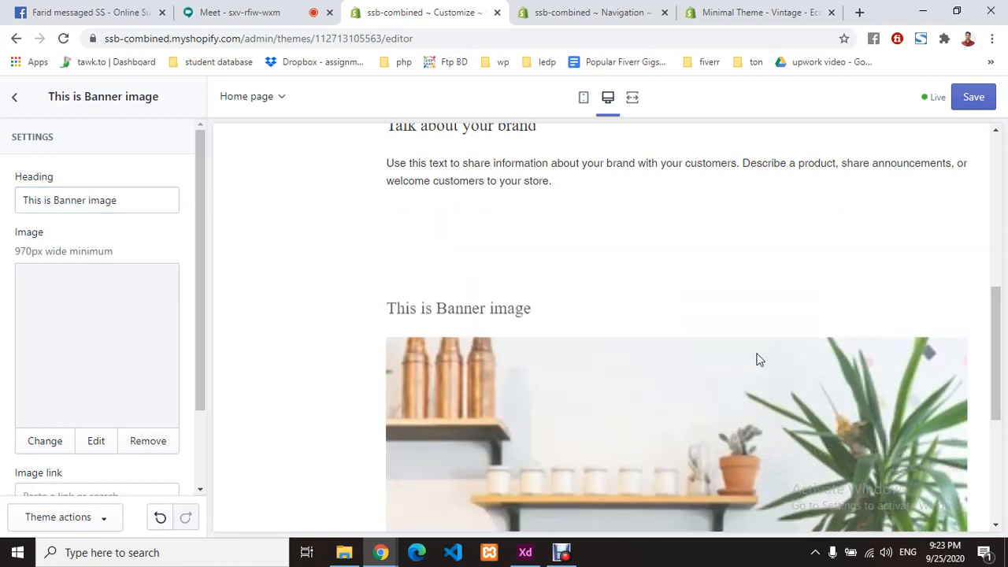
scroll(762, 359, down, 1)
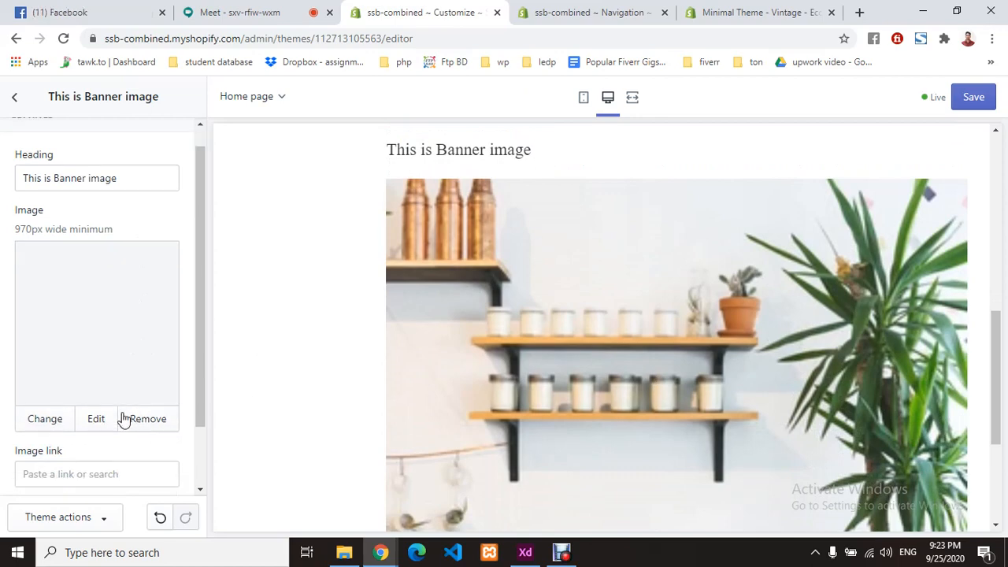
scroll(95, 406, down, 2)
- Leave the banner image link empty and return to the home page sections list
click(83, 397)
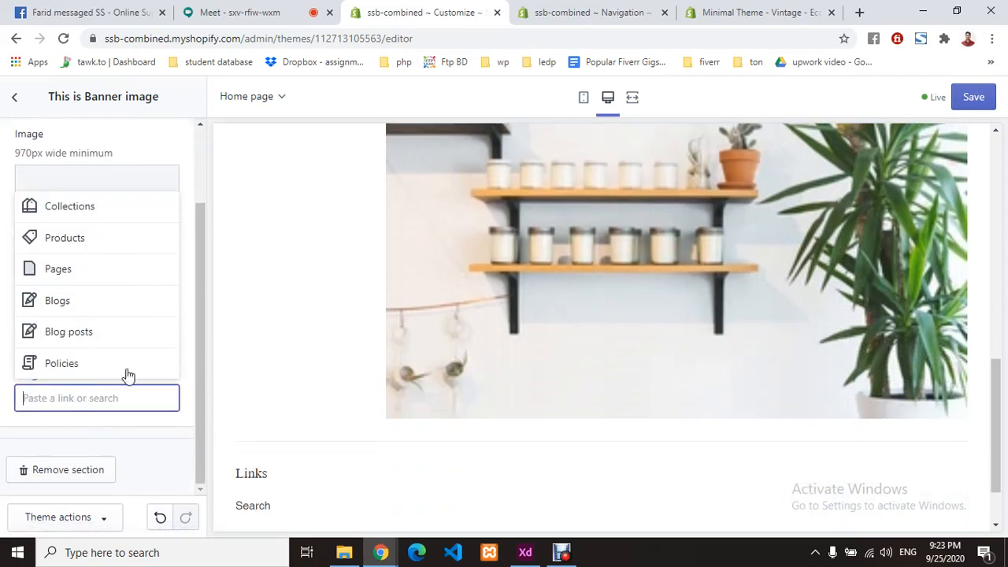
click(125, 421)
scroll(482, 392, down, 2)
scroll(482, 392, up, 8)
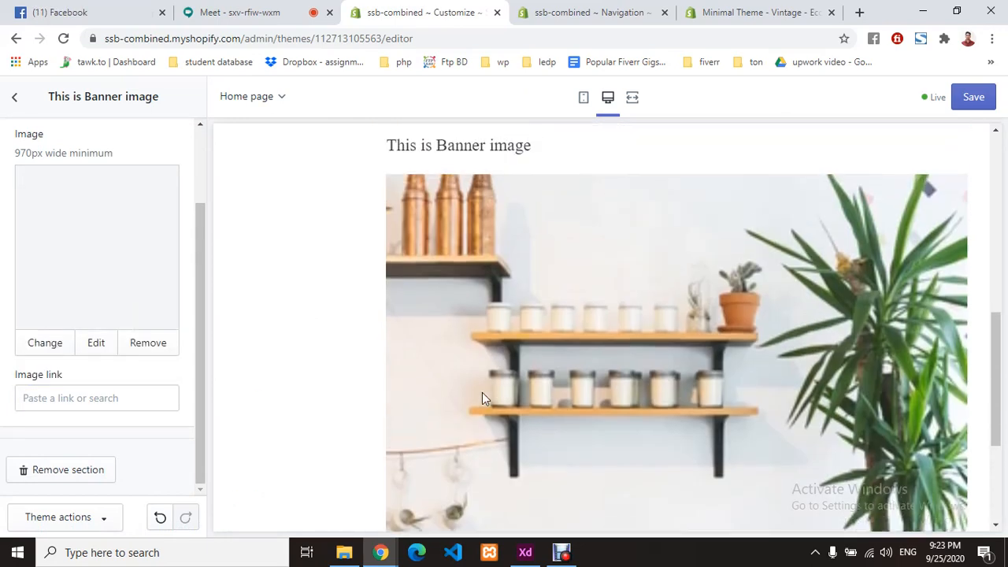
scroll(482, 392, down, 2)
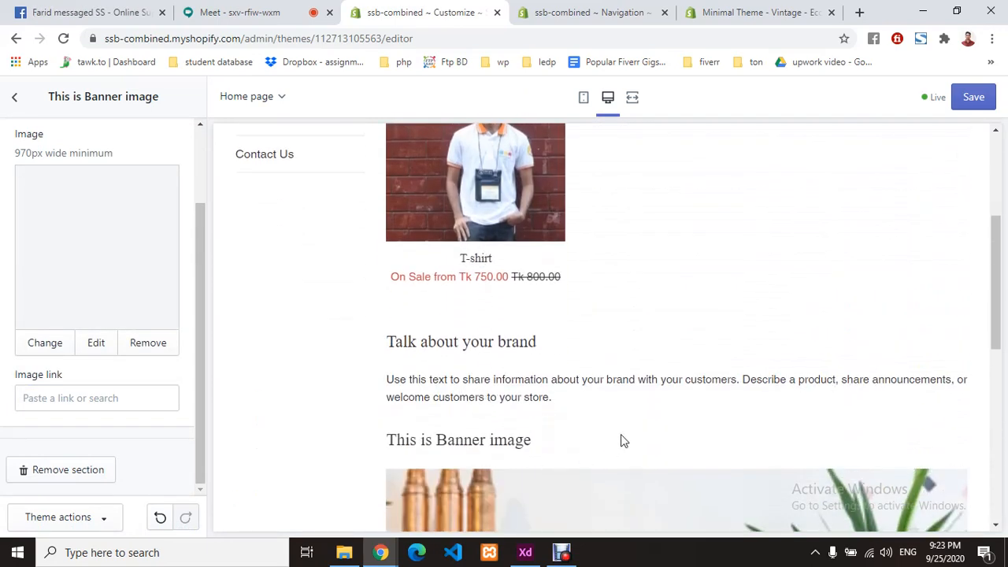
scroll(621, 441, down, 2)
drag(610, 410, 459, 193)
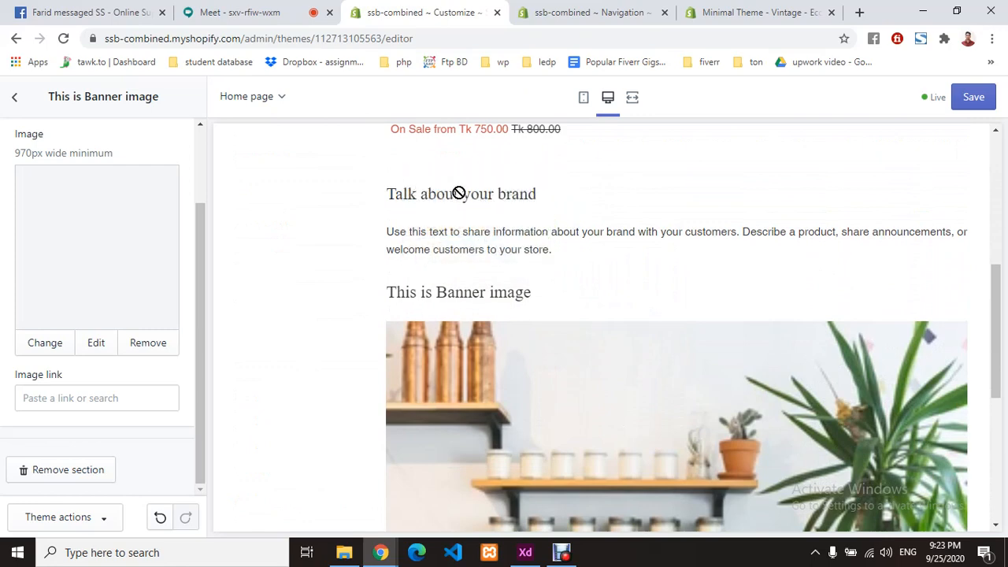
click(14, 97)
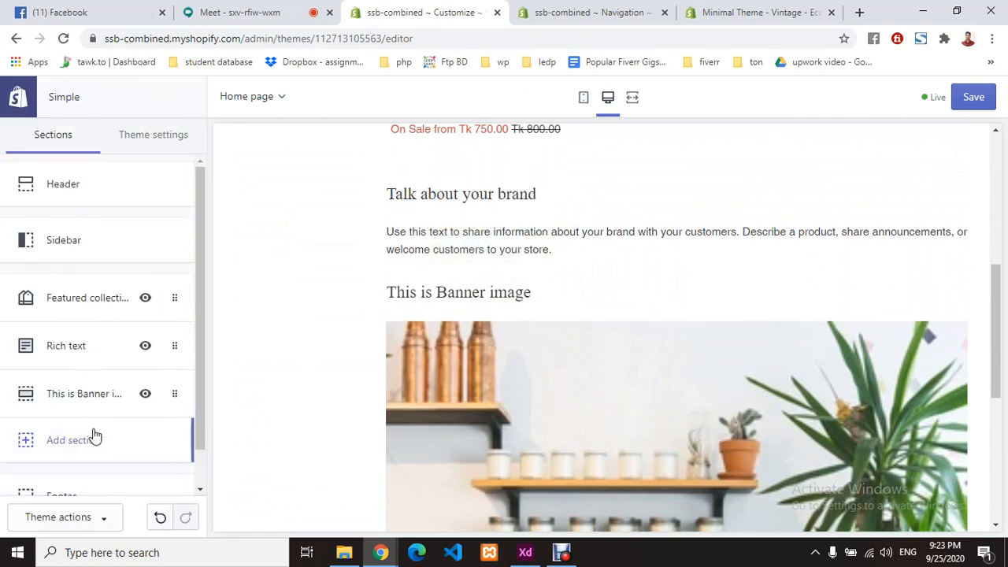
- Drag the This is Banner image section above Featured collection and Rich text
drag(88, 396, 105, 328)
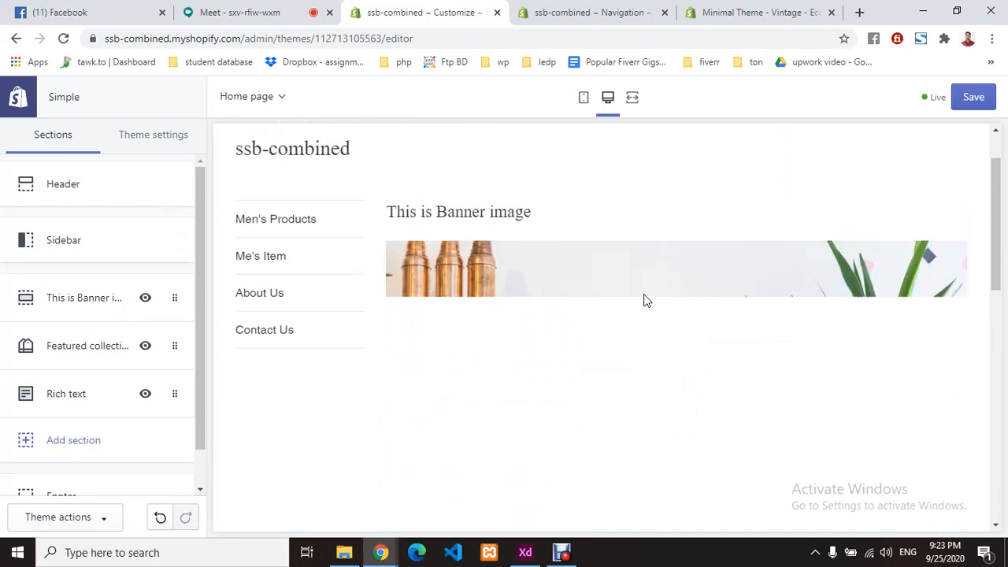
scroll(709, 304, down, 4)
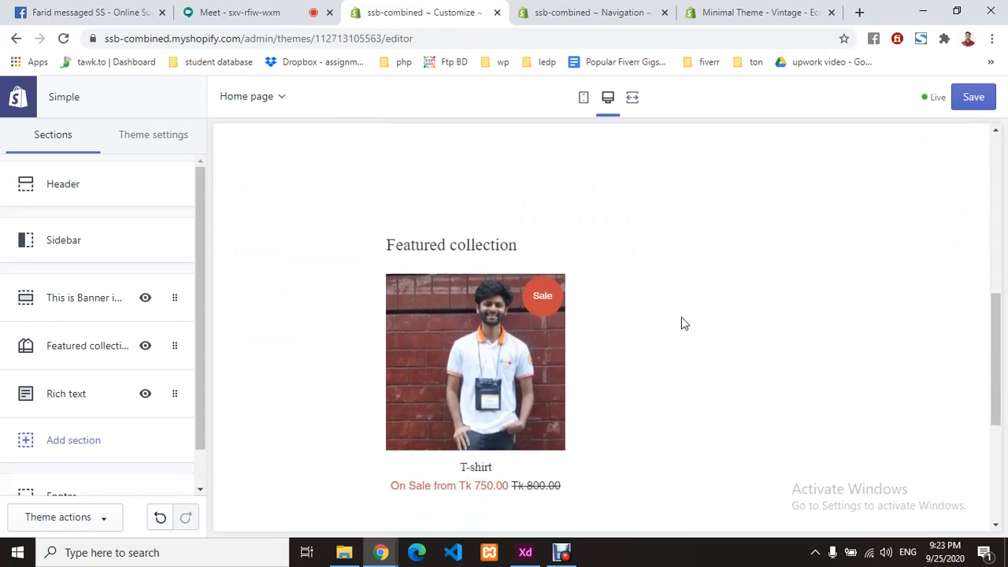
scroll(682, 316, down, 3)
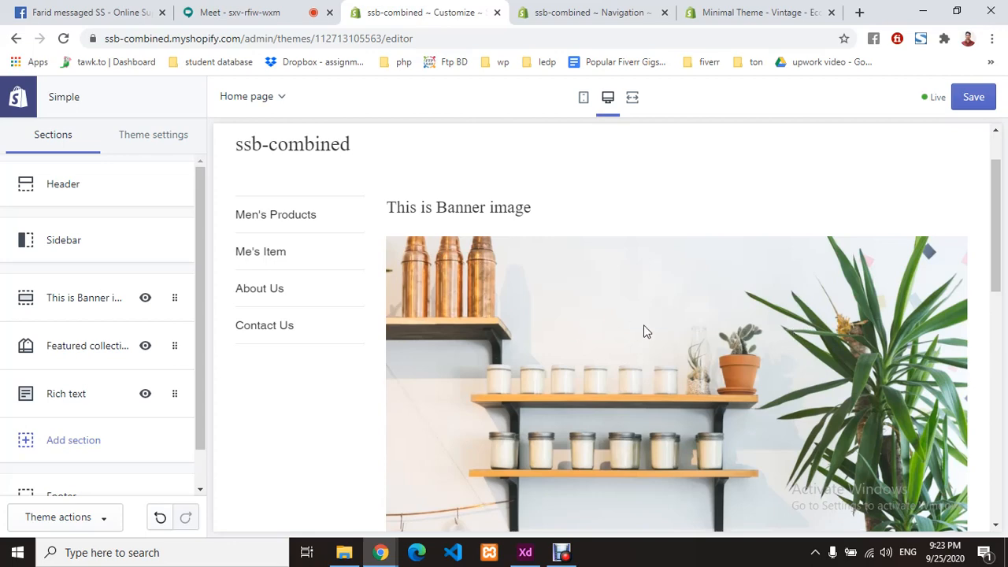
- Toggle the theme preview between mobile and desktop layouts, ending in full-width desktop view
click(633, 99)
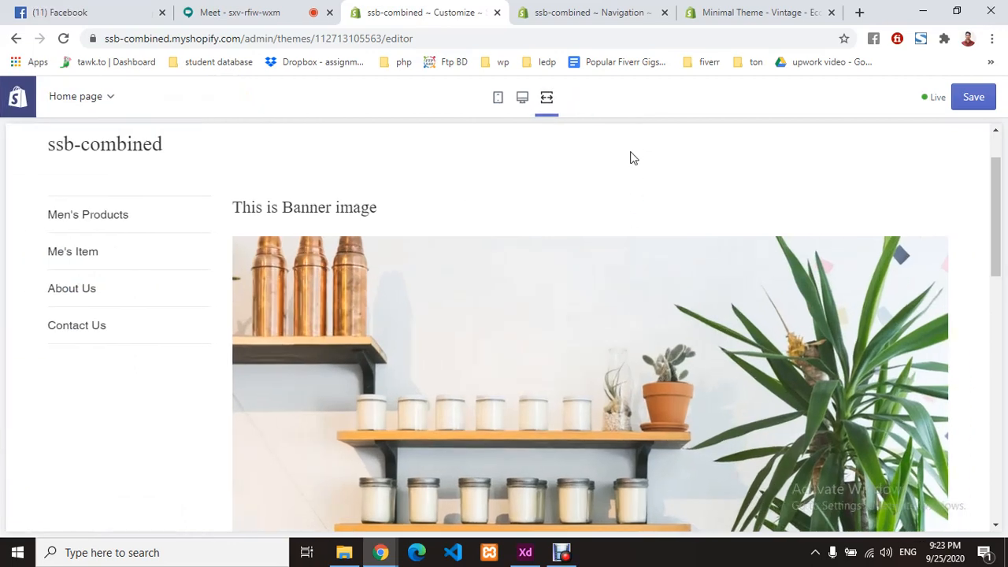
scroll(538, 330, down, 2)
scroll(538, 326, up, 2)
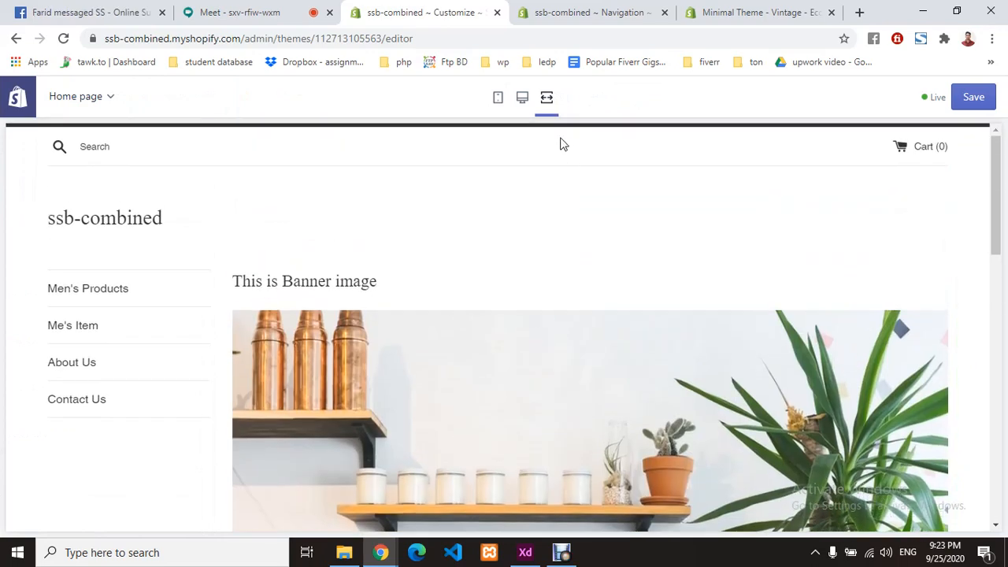
click(498, 99)
scroll(639, 317, down, 2)
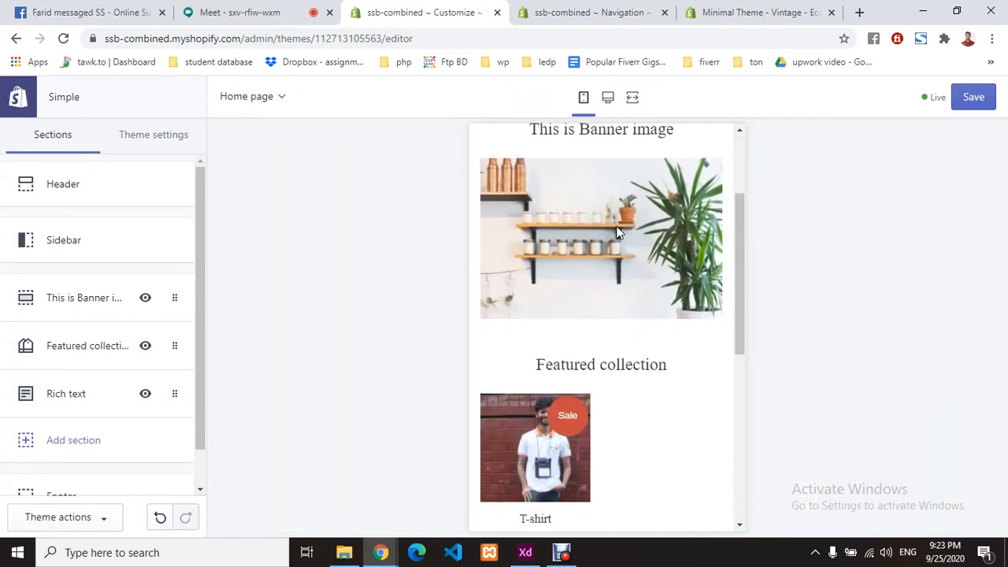
scroll(629, 289, down, 2)
scroll(641, 344, up, 3)
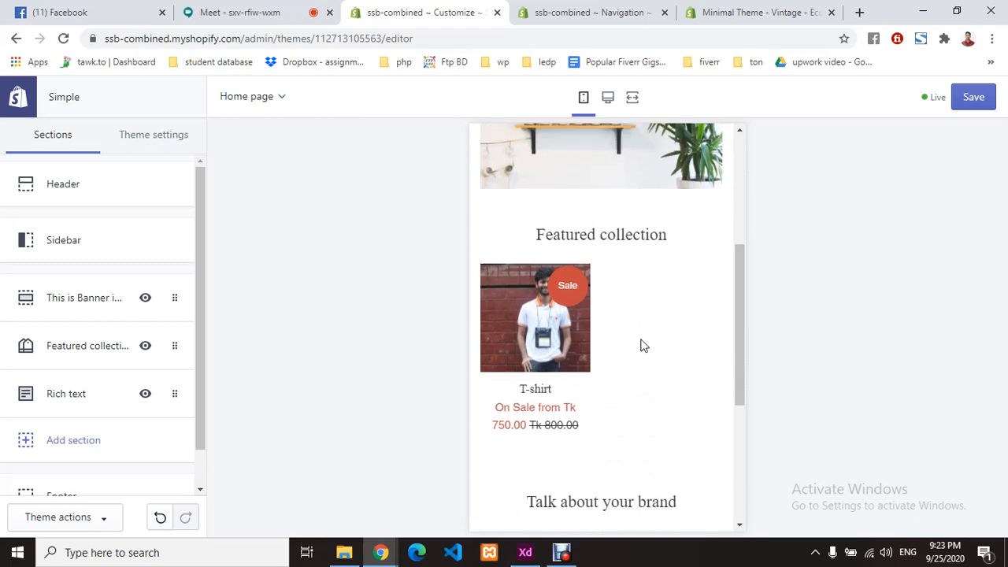
click(607, 97)
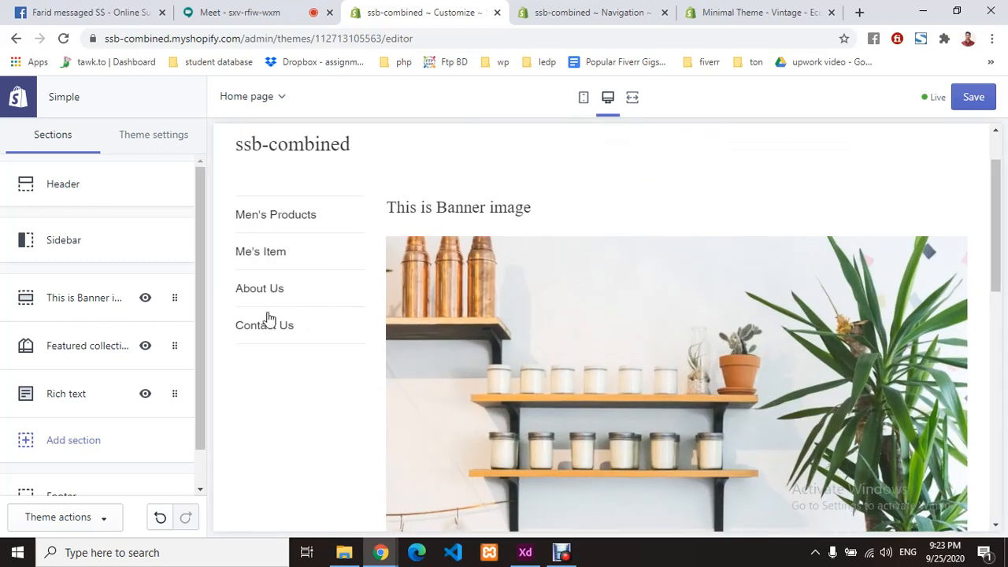
scroll(268, 319, down, 2)
- Add a Video section to the home page from the section list
click(59, 441)
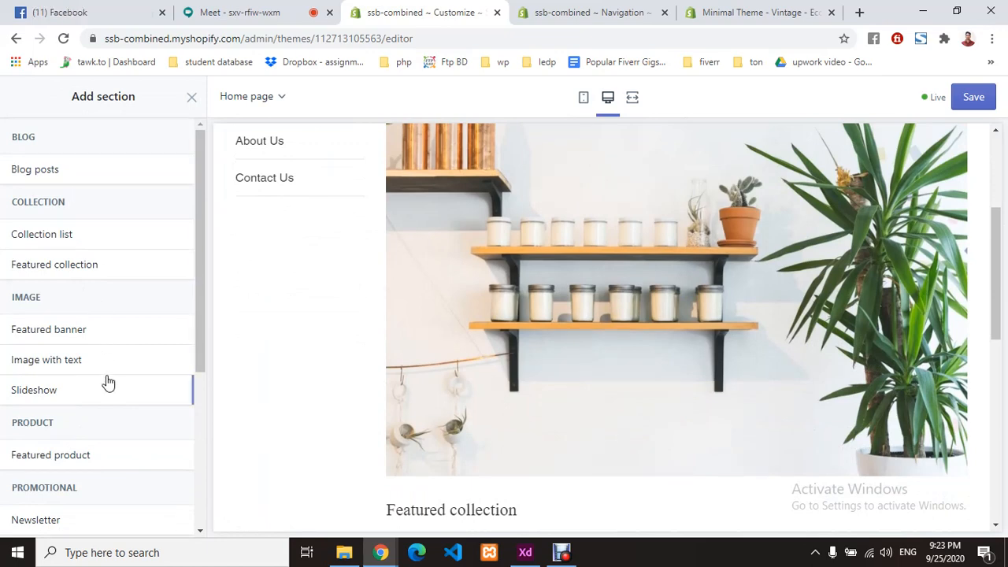
scroll(108, 382, down, 2)
scroll(108, 381, down, 1)
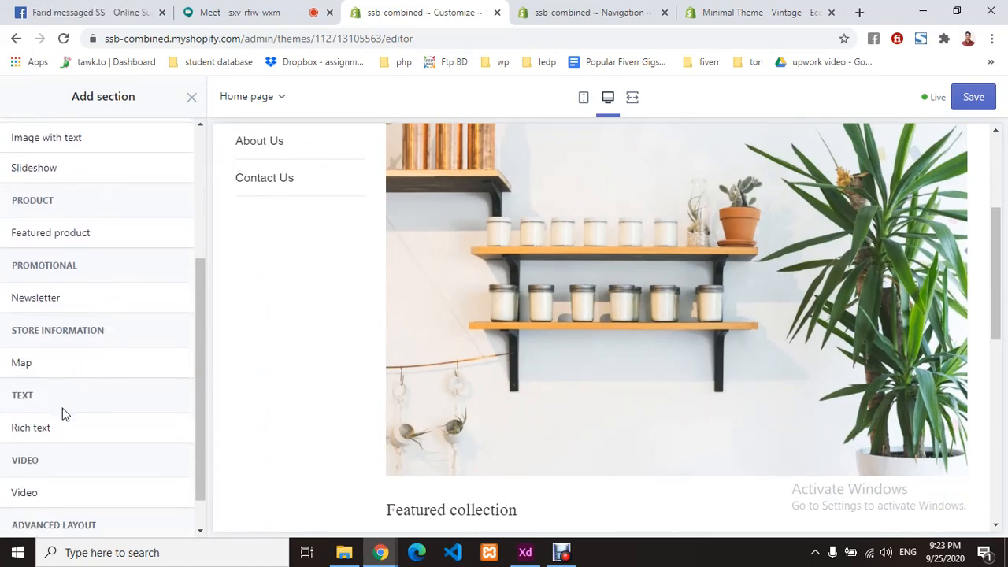
scroll(63, 412, down, 1)
mouse_move(83, 445)
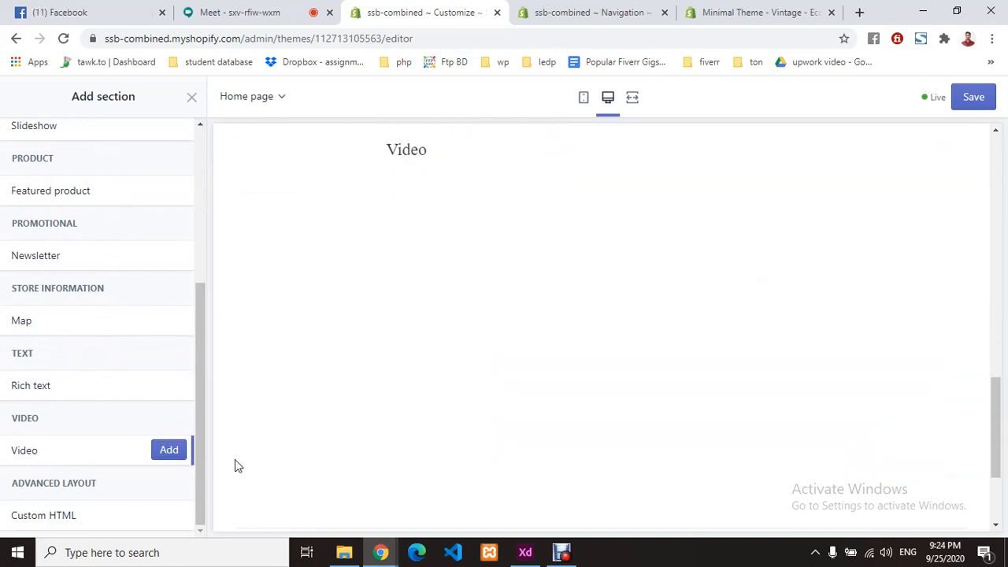
click(170, 449)
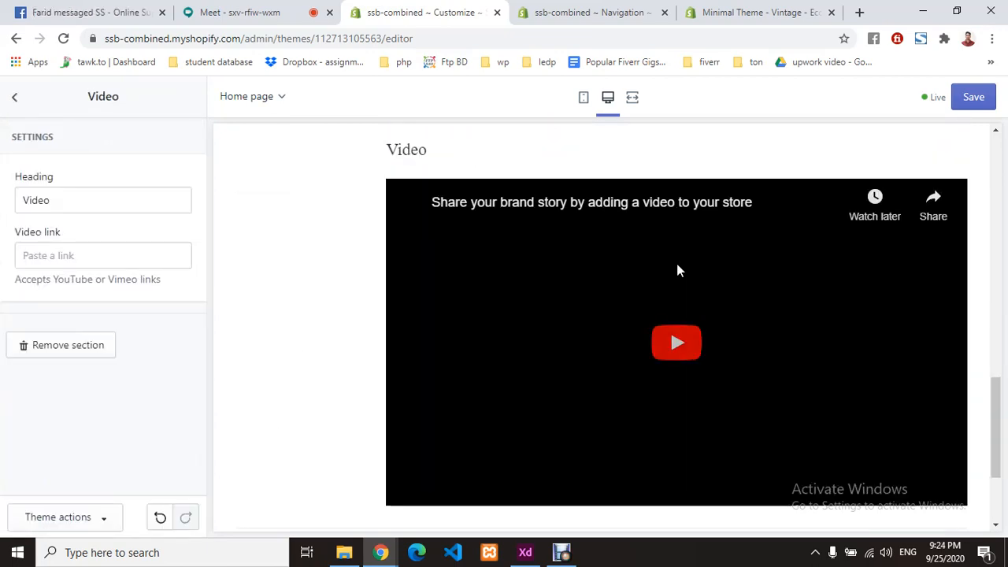
- Check the new Video section's Heading and Video link fields, then go back to Sections
click(98, 204)
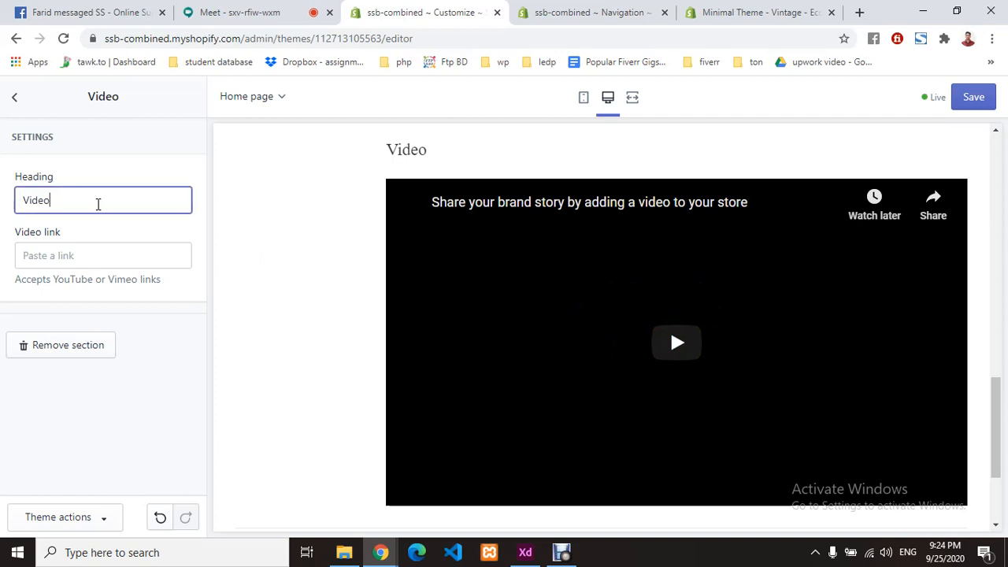
click(88, 261)
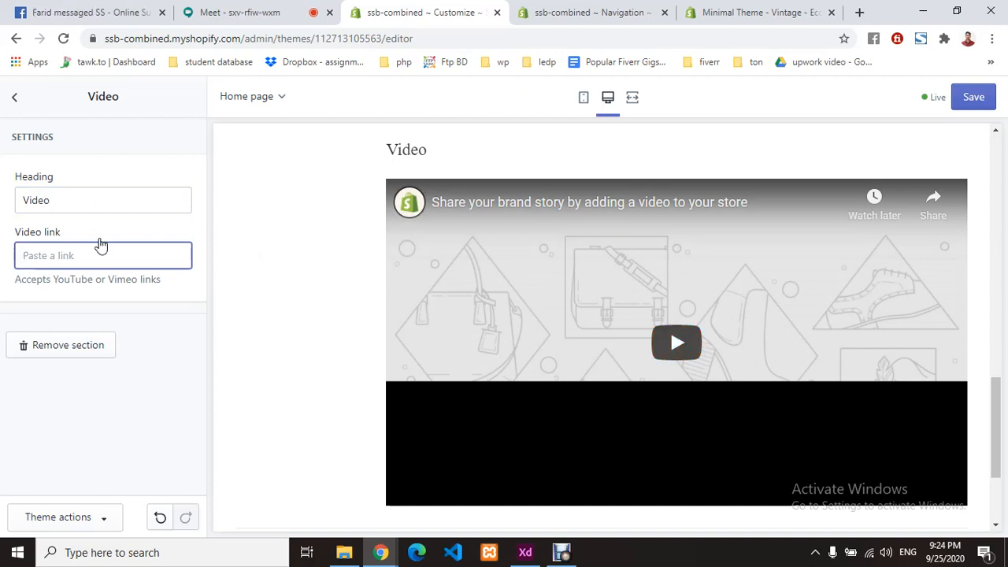
scroll(767, 281, up, 3)
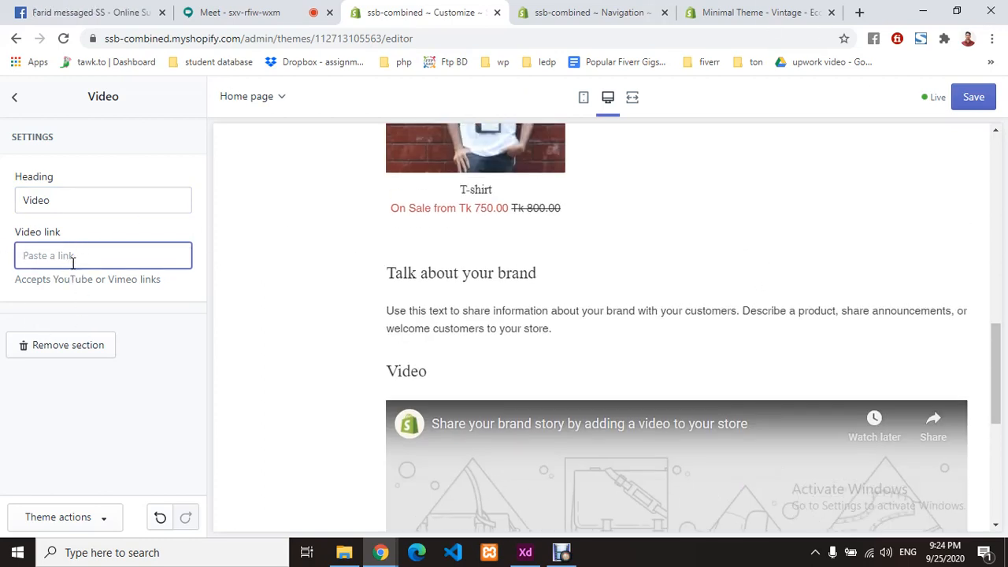
click(12, 99)
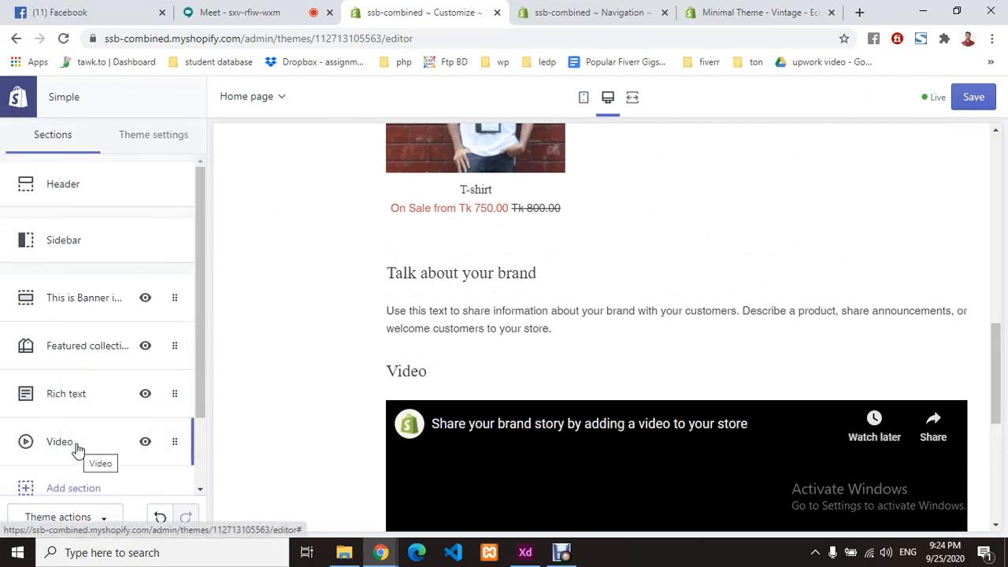
scroll(594, 371, down, 3)
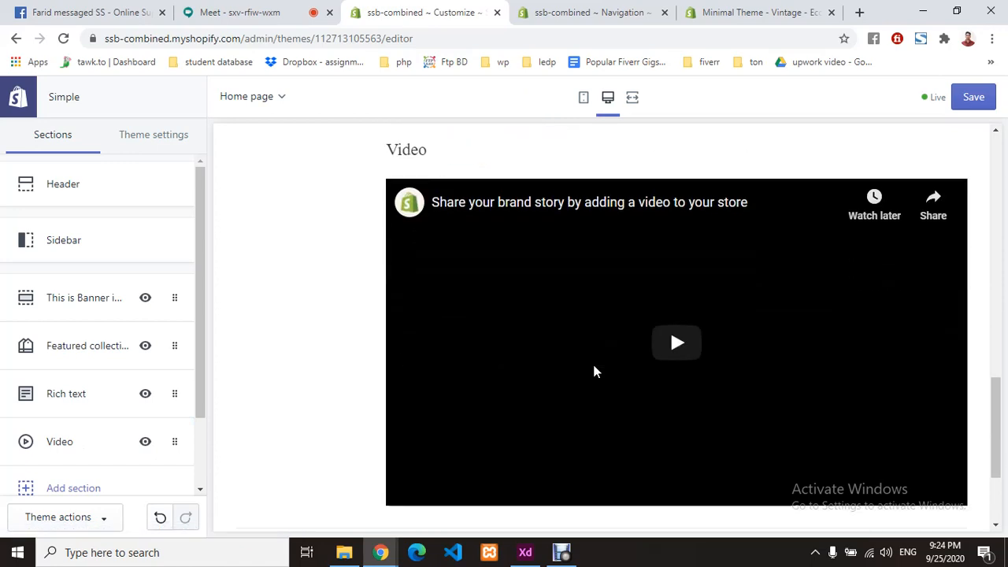
scroll(738, 308, up, 3)
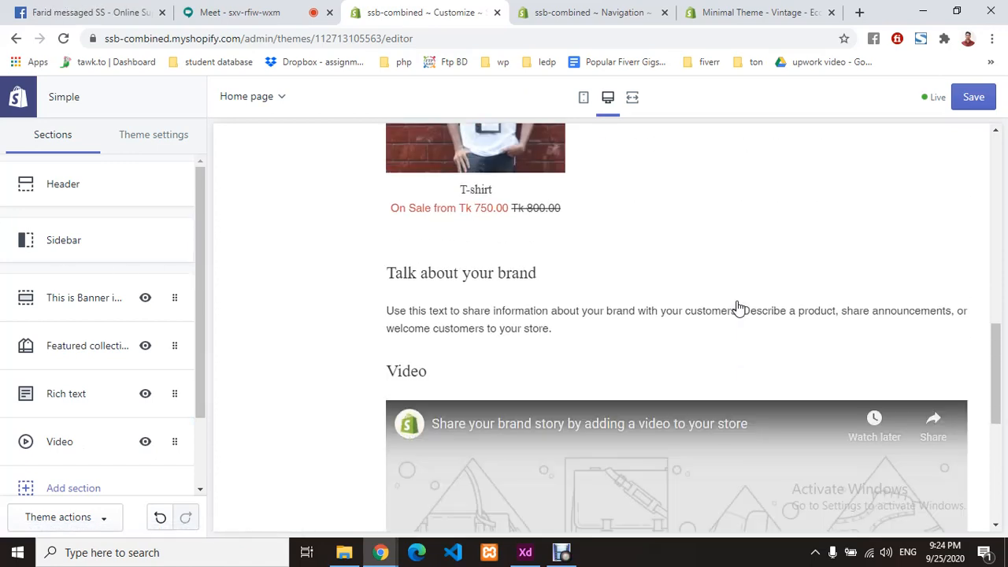
scroll(738, 308, up, 5)
scroll(738, 309, up, 5)
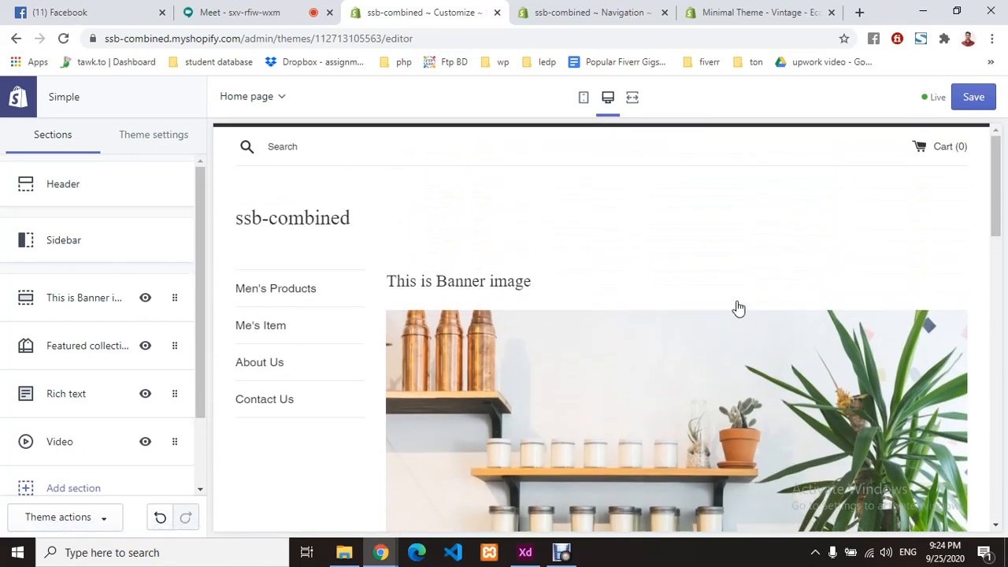
- Bring the Google Meet call with the shared screen to the front
click(313, 9)
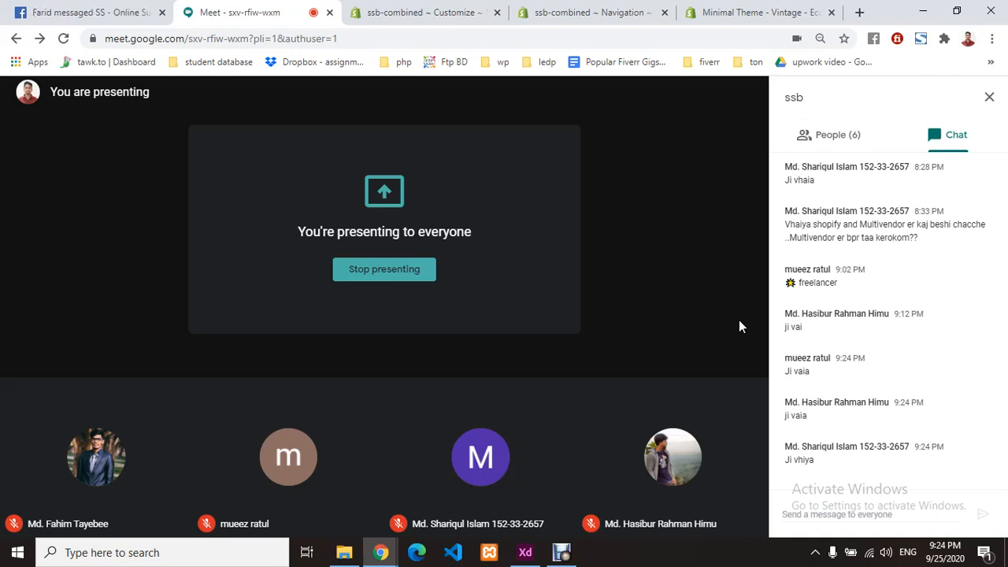
- Review the Main menu links (Men's Products, Me's Item, About Us, Contact Us), briefly checking Meet
click(569, 11)
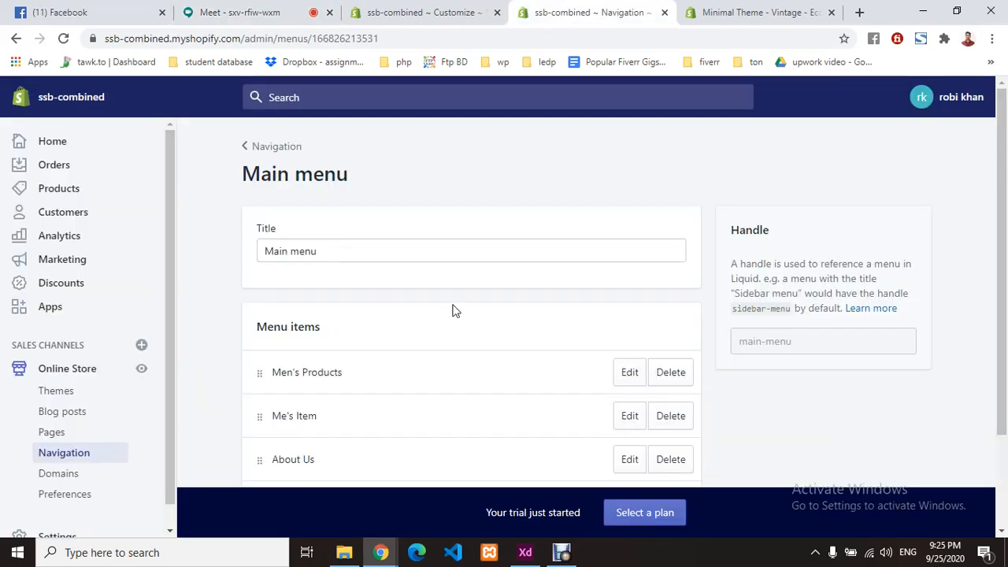
scroll(445, 332, down, 3)
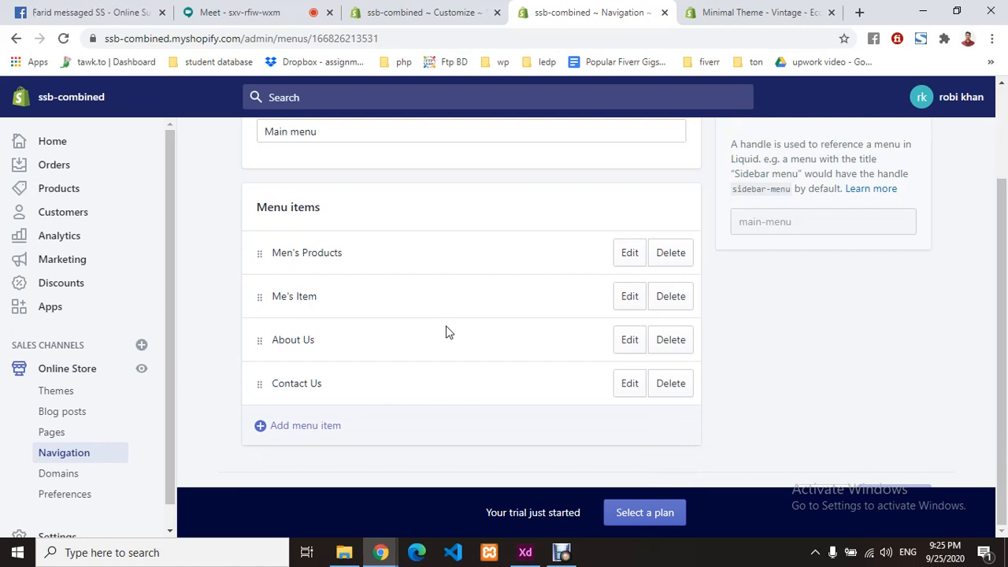
click(276, 12)
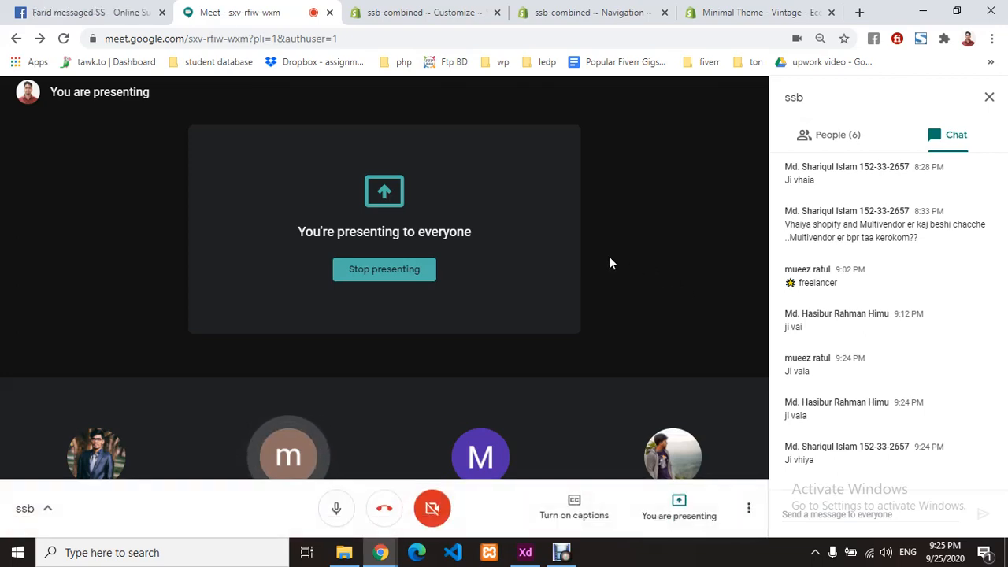
click(579, 12)
scroll(406, 233, up, 3)
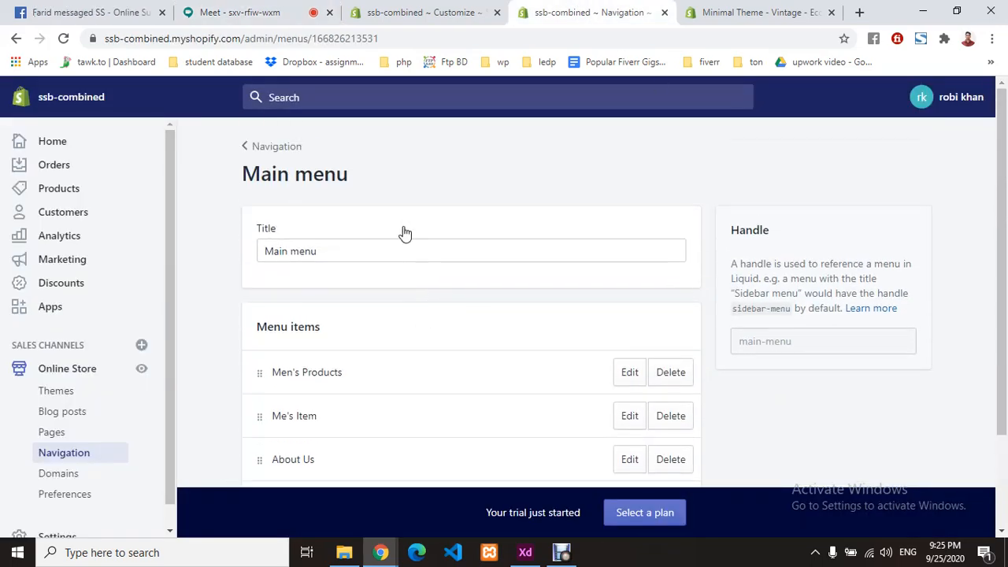
click(682, 8)
- Save the Simple theme home page edits and exit the editor to the Themes page
click(418, 12)
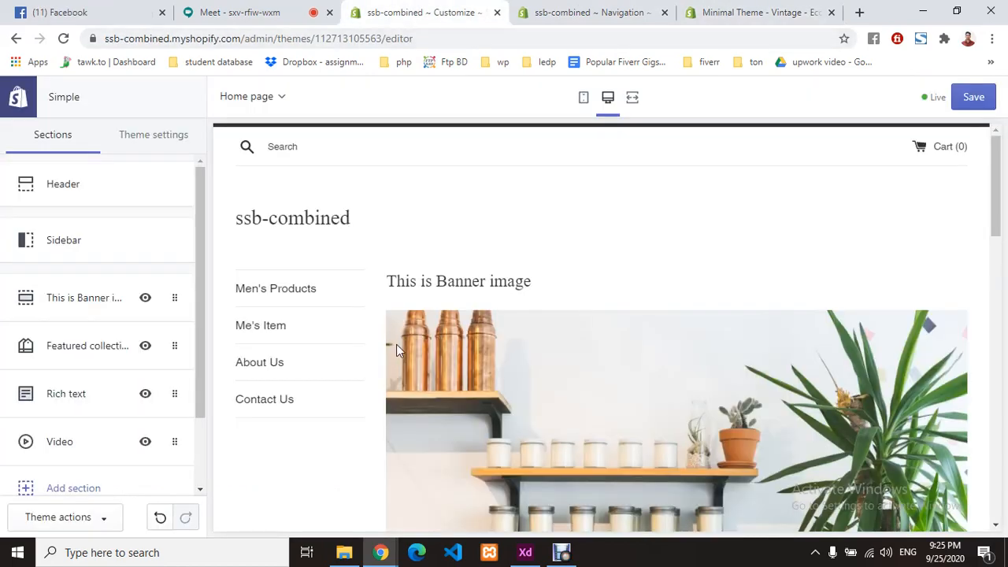
scroll(396, 344, down, 3)
scroll(396, 344, down, 5)
scroll(396, 344, up, 10)
scroll(389, 350, down, 5)
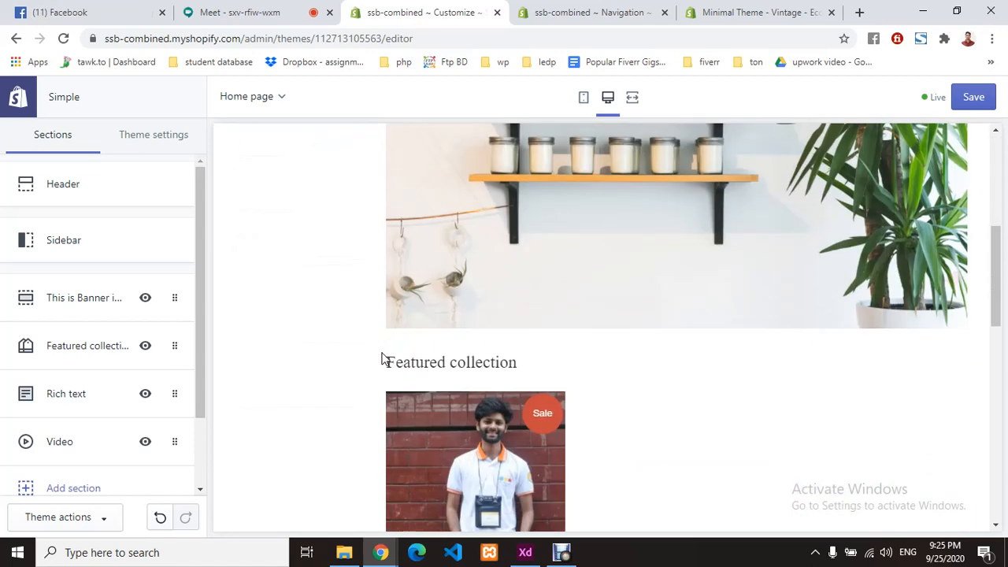
click(974, 97)
scroll(698, 299, down, 4)
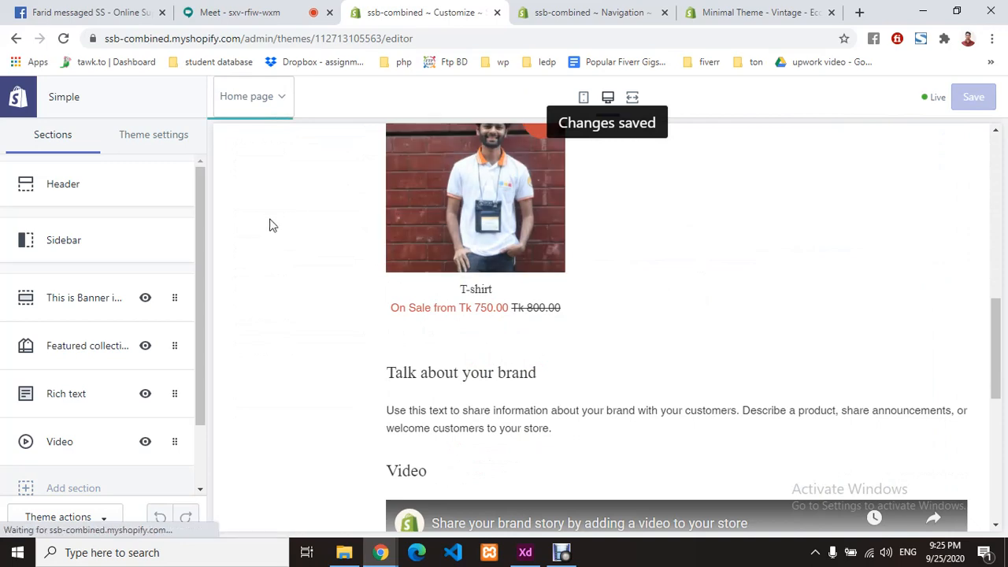
scroll(259, 218, up, 9)
click(29, 106)
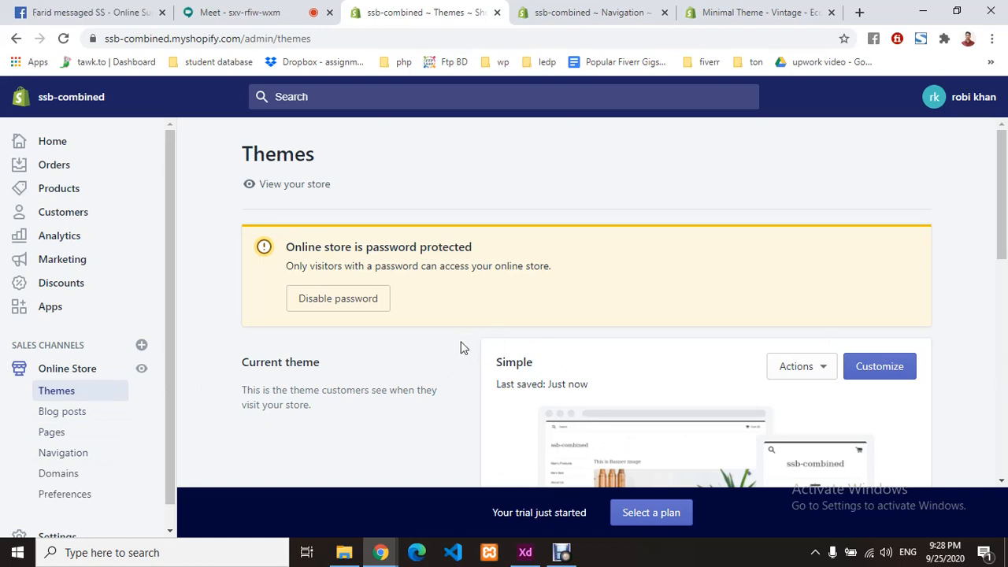
scroll(463, 348, down, 3)
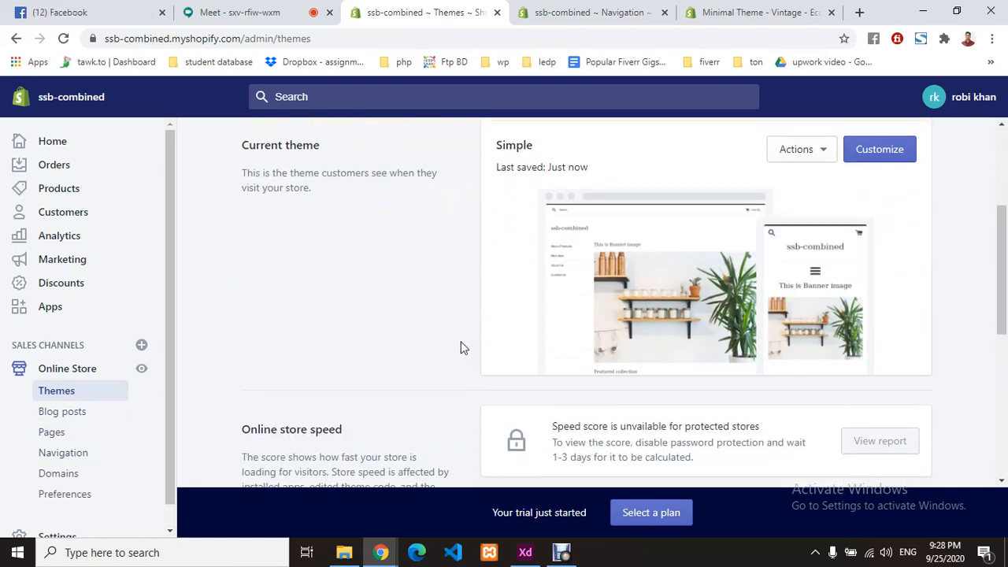
scroll(463, 347, up, 3)
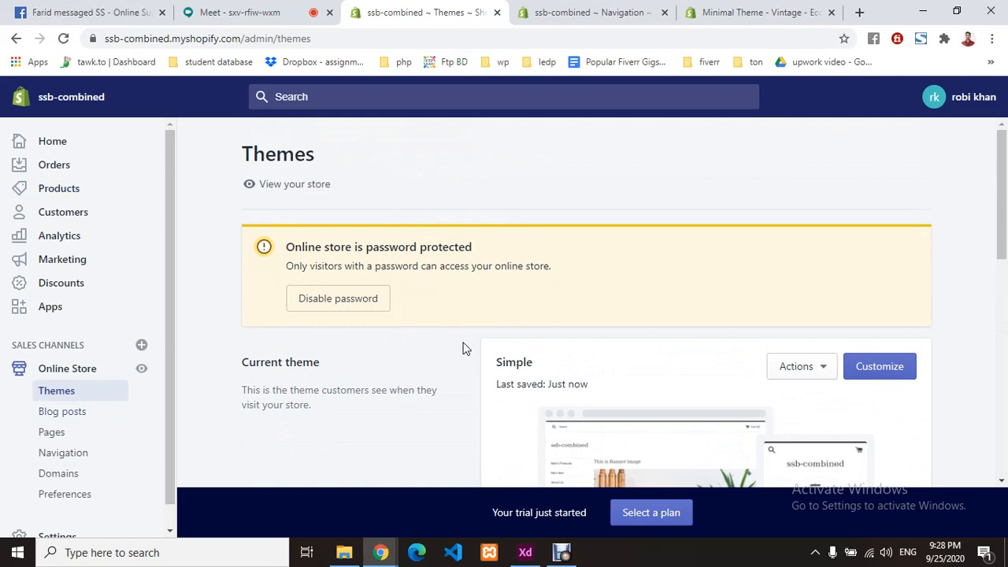
scroll(465, 348, down, 7)
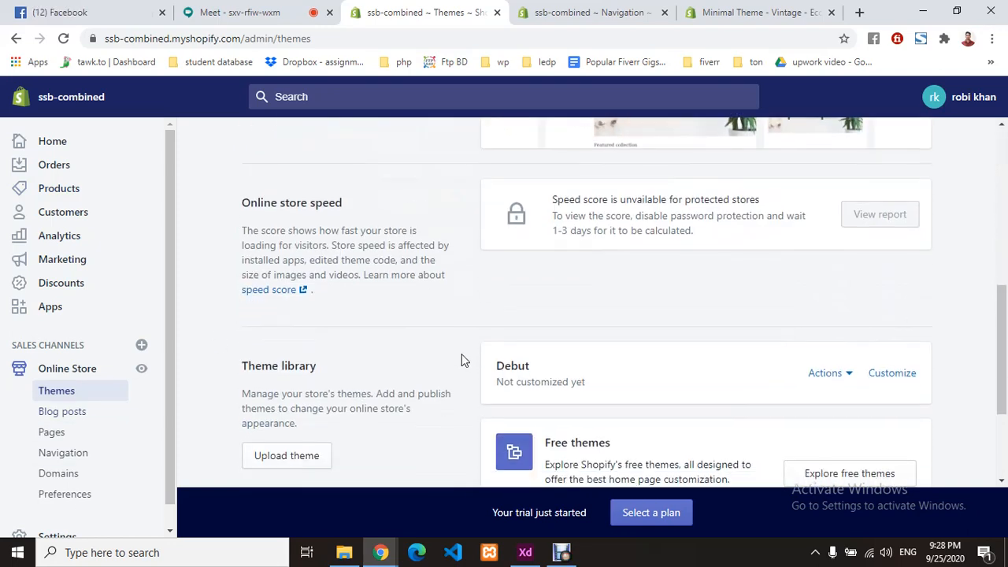
scroll(465, 360, up, 7)
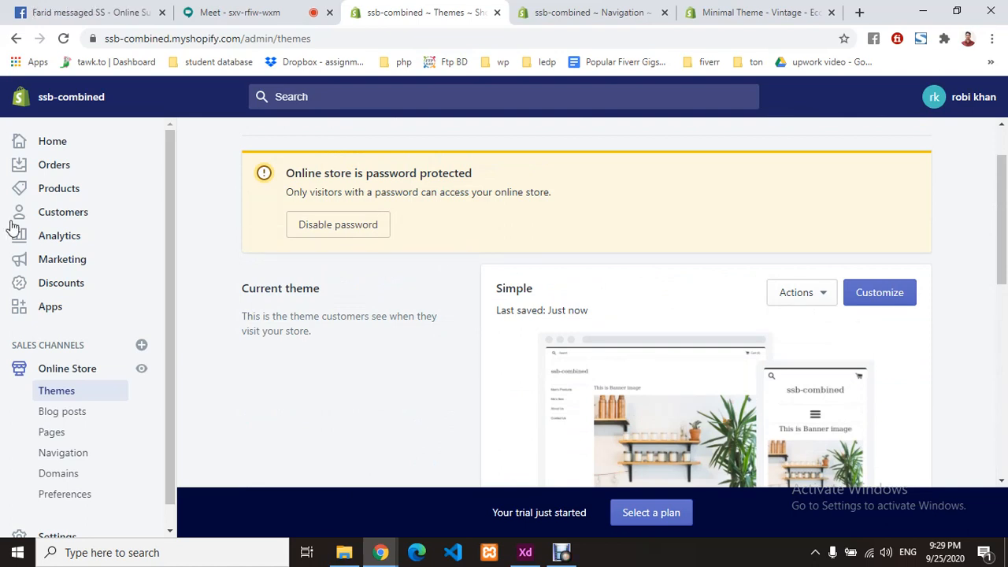
- Open the store's Apps page and view the holiday selling app recommendations
click(59, 311)
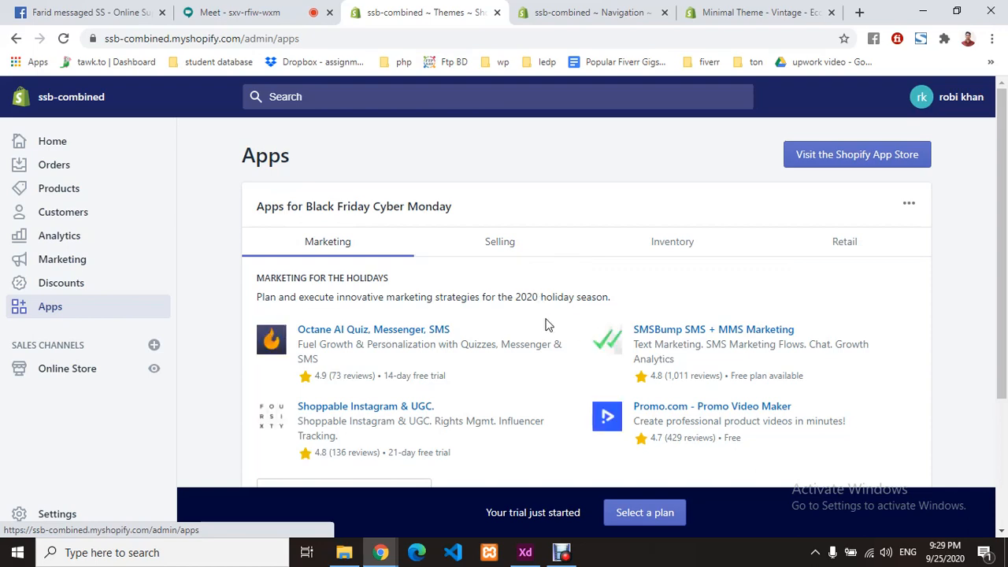
scroll(548, 325, down, 3)
scroll(543, 325, up, 3)
click(501, 245)
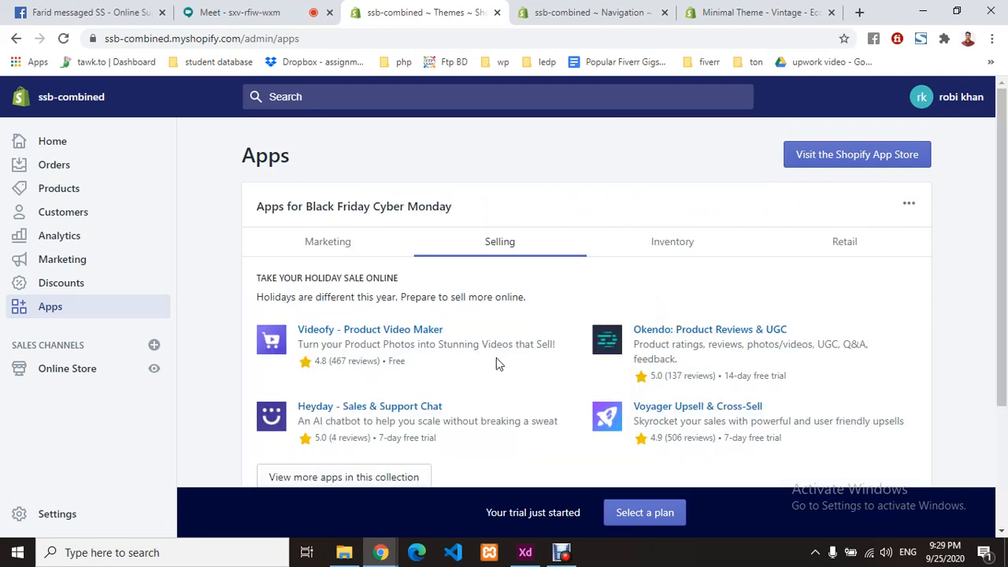
scroll(470, 327, down, 2)
scroll(461, 327, down, 1)
scroll(512, 311, up, 3)
- Show the inventory app recommendations and launch the Shopify App Store in a new tab
click(675, 250)
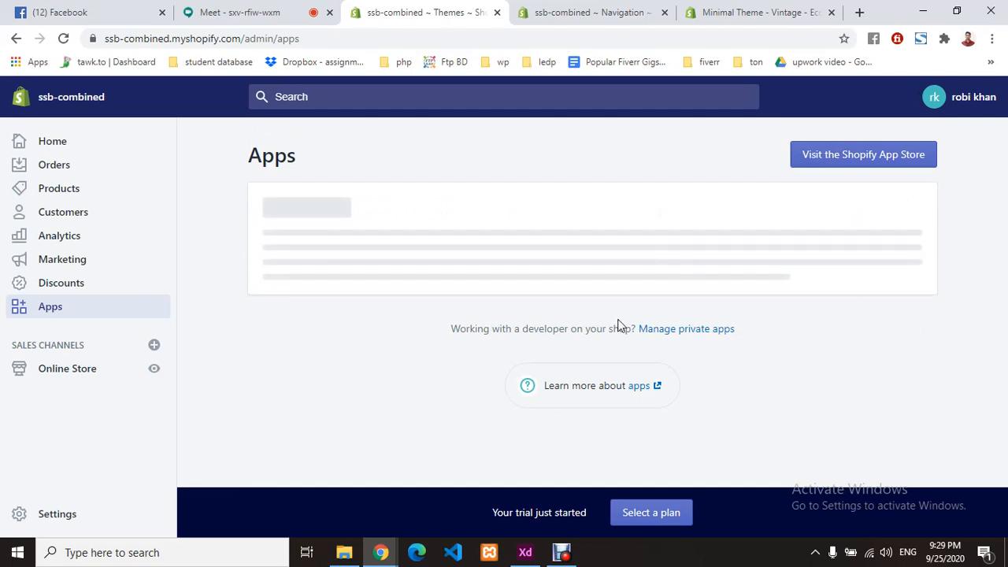
scroll(569, 345, down, 3)
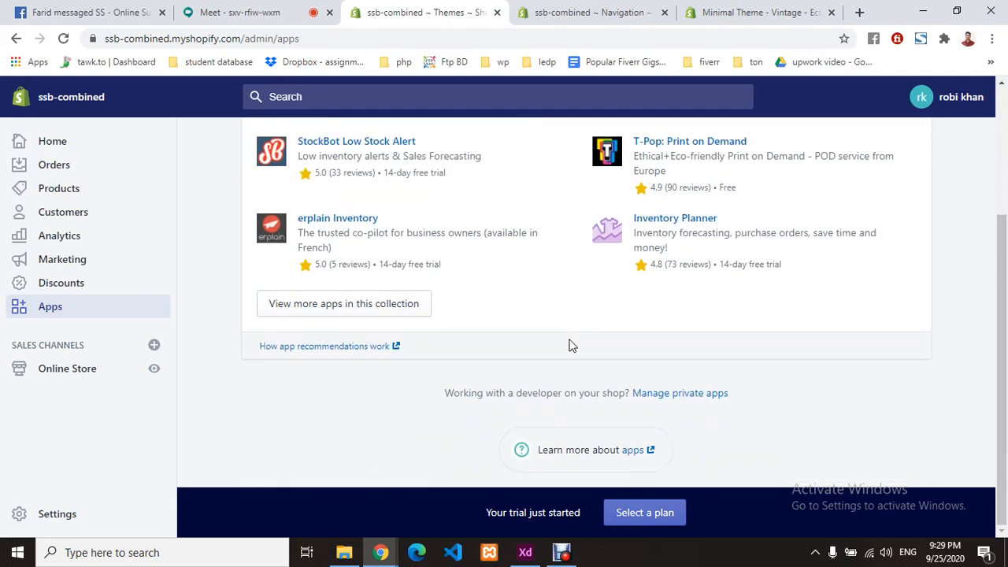
scroll(572, 345, up, 3)
click(846, 166)
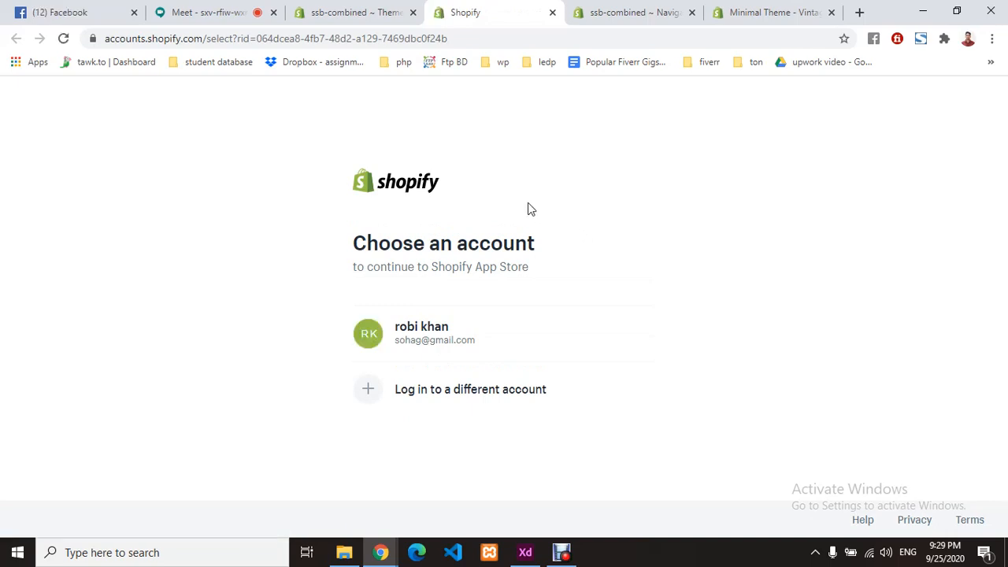
- Continue to the Shopify App Store with the store owner's existing account
click(435, 341)
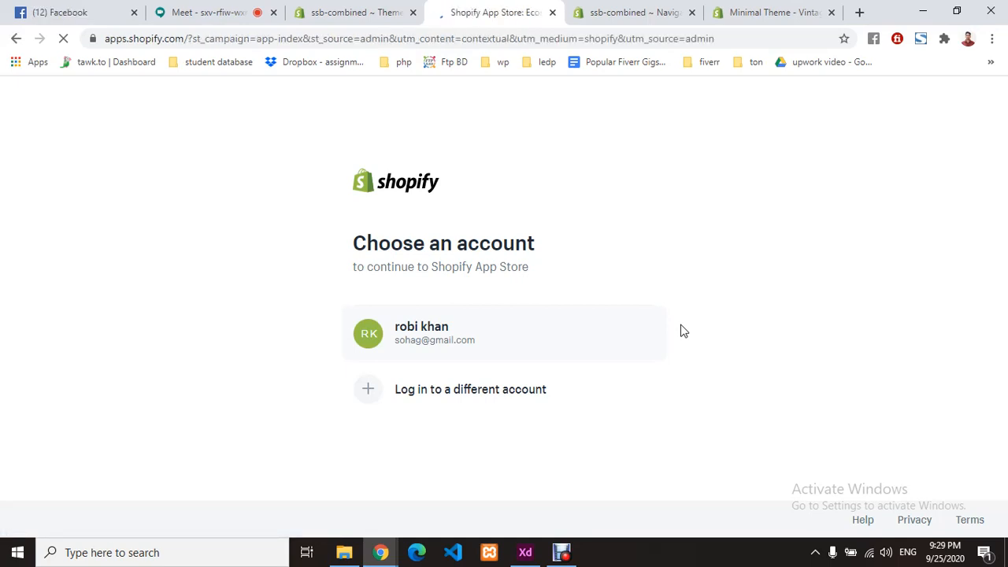
click(402, 347)
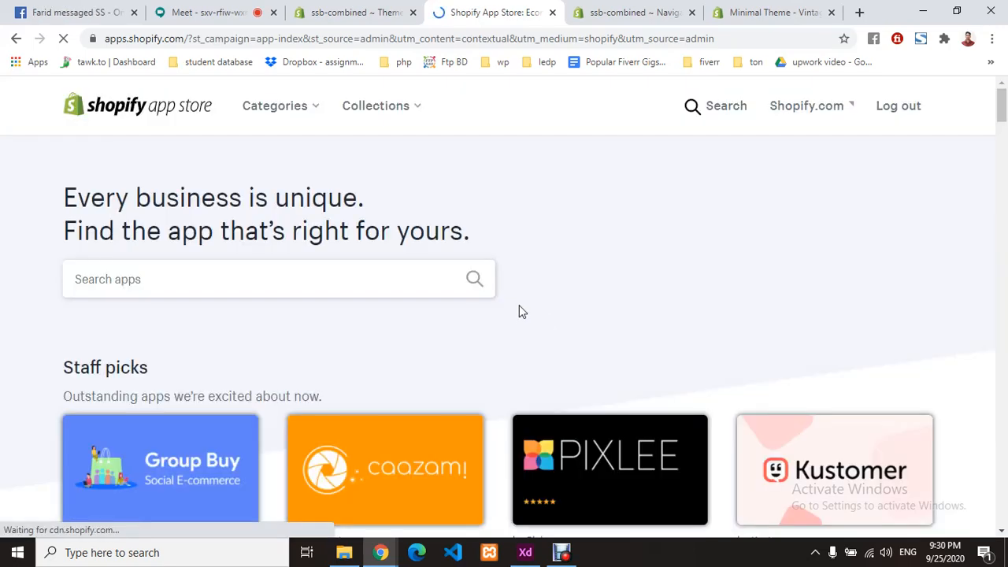
scroll(528, 309, down, 3)
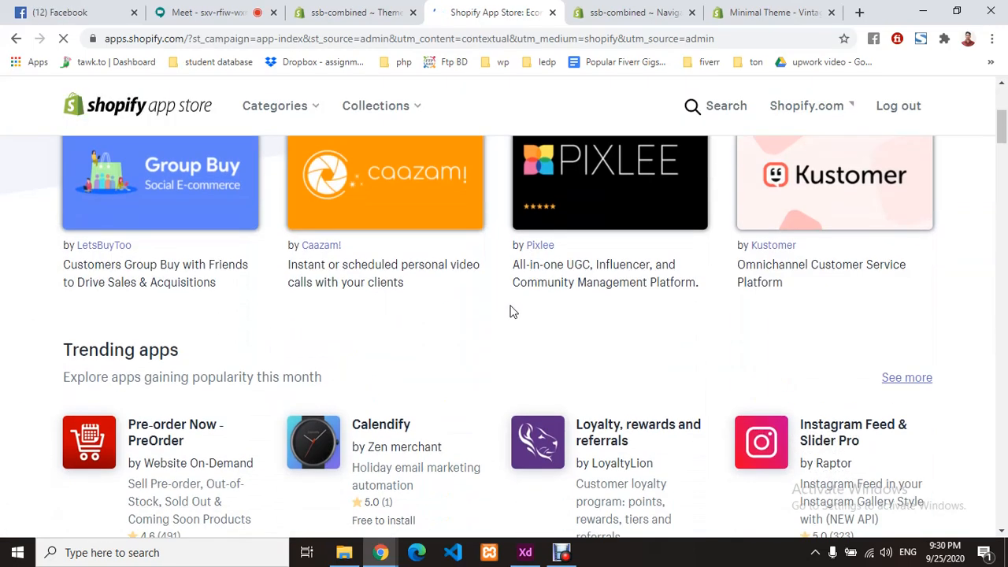
scroll(509, 312, down, 8)
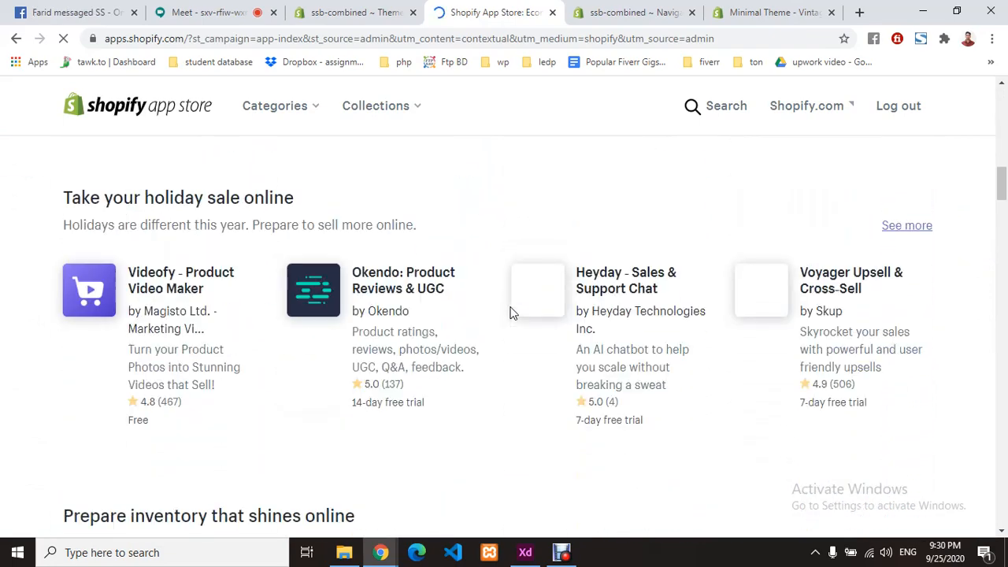
scroll(509, 312, down, 3)
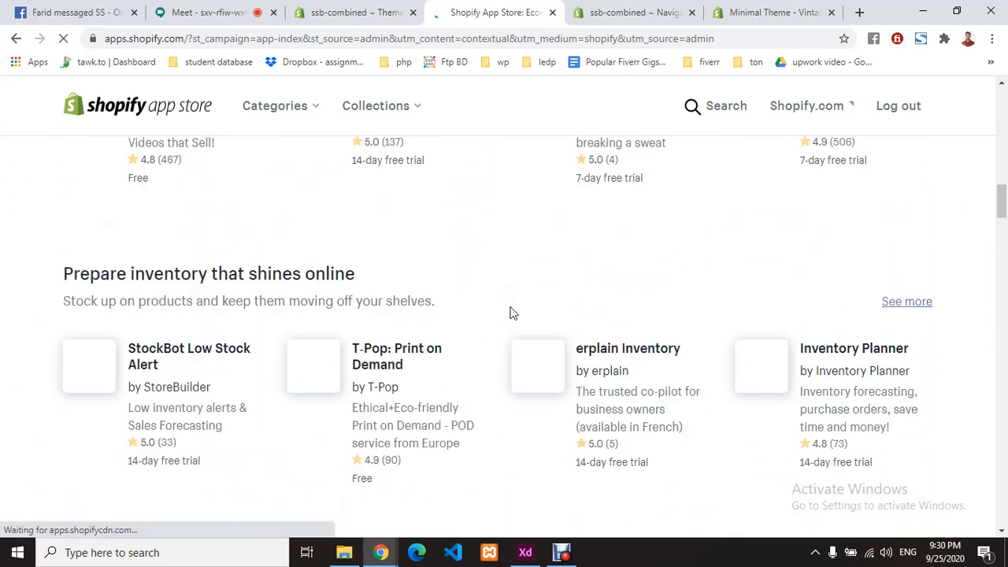
scroll(509, 312, down, 1)
scroll(510, 312, down, 15)
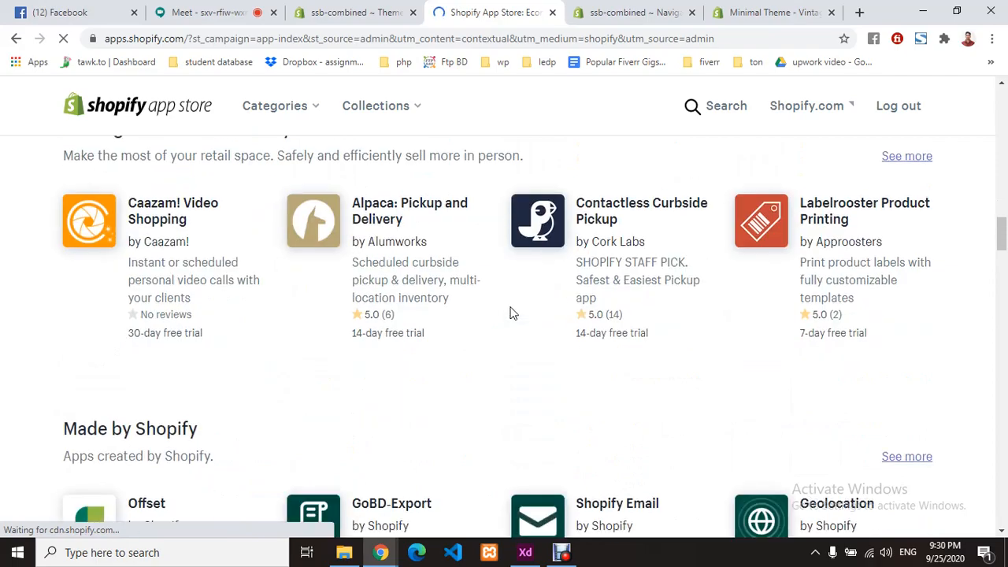
scroll(510, 314, down, 6)
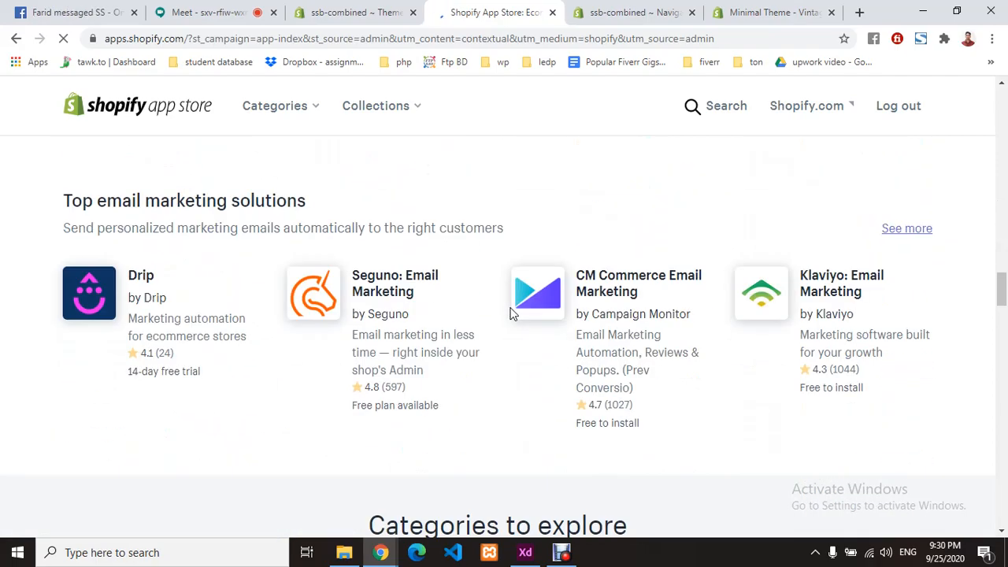
scroll(509, 313, up, 20)
scroll(509, 313, up, 10)
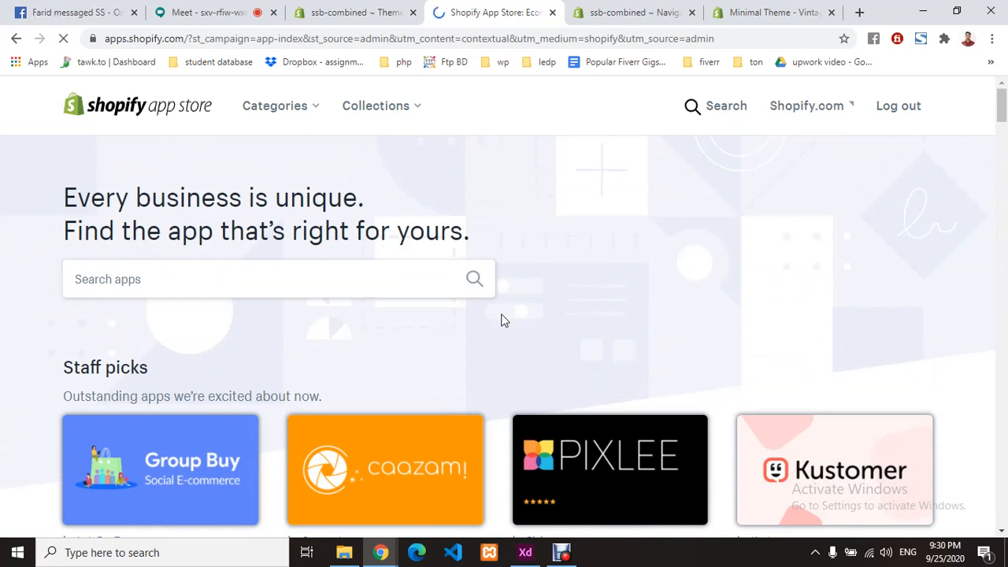
- Search the Shopify App Store for 'overlo' and browse the results
click(236, 281)
text(overlo)
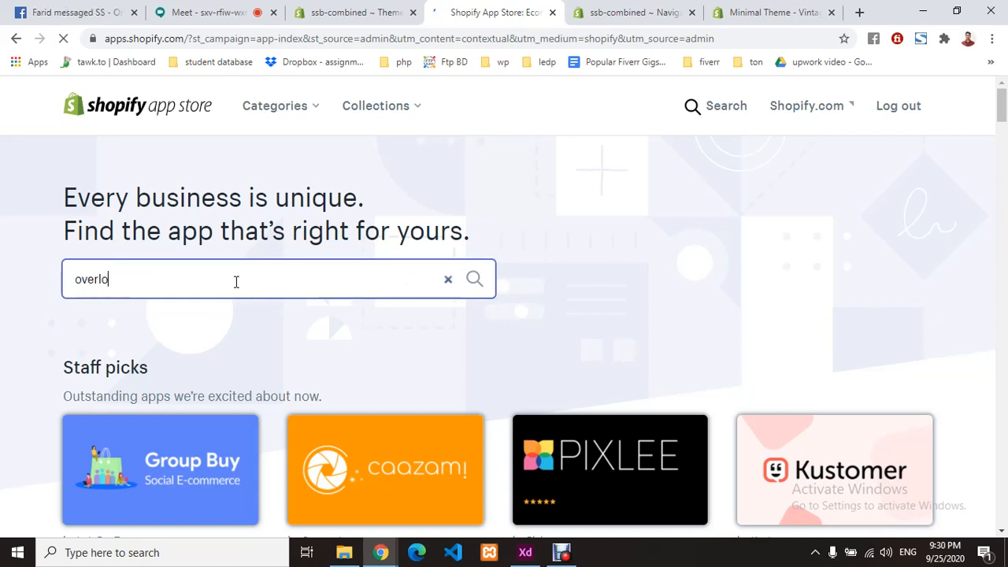
click(475, 283)
key(Tab)
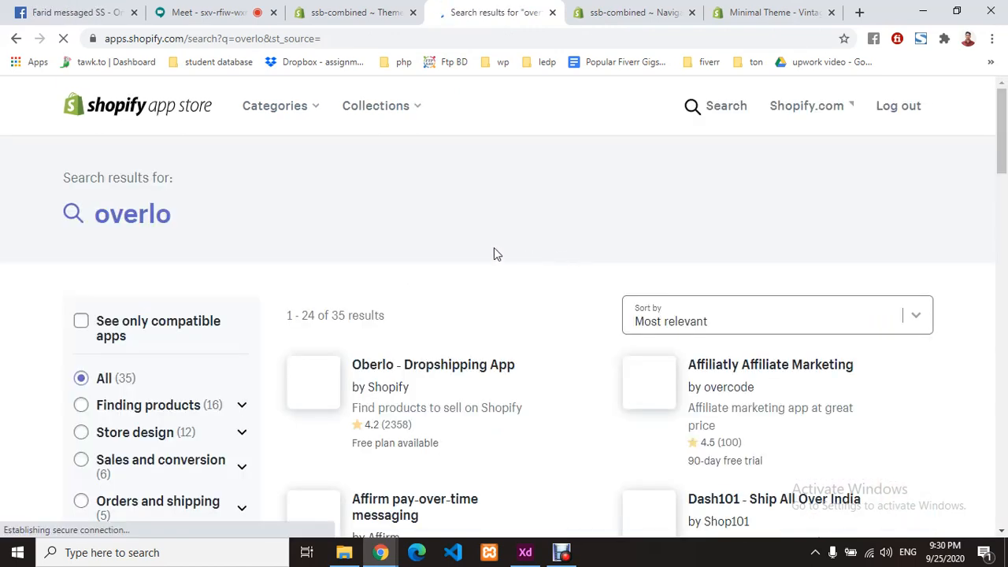
scroll(494, 247, down, 2)
scroll(494, 250, down, 1)
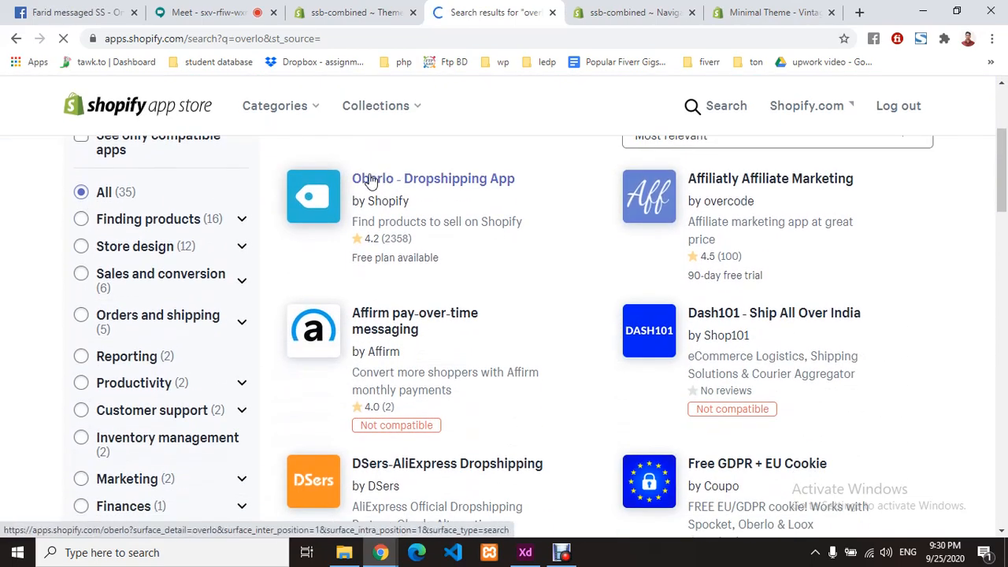
- Open the Oberlo - Dropshipping App listing from the search results
click(368, 182)
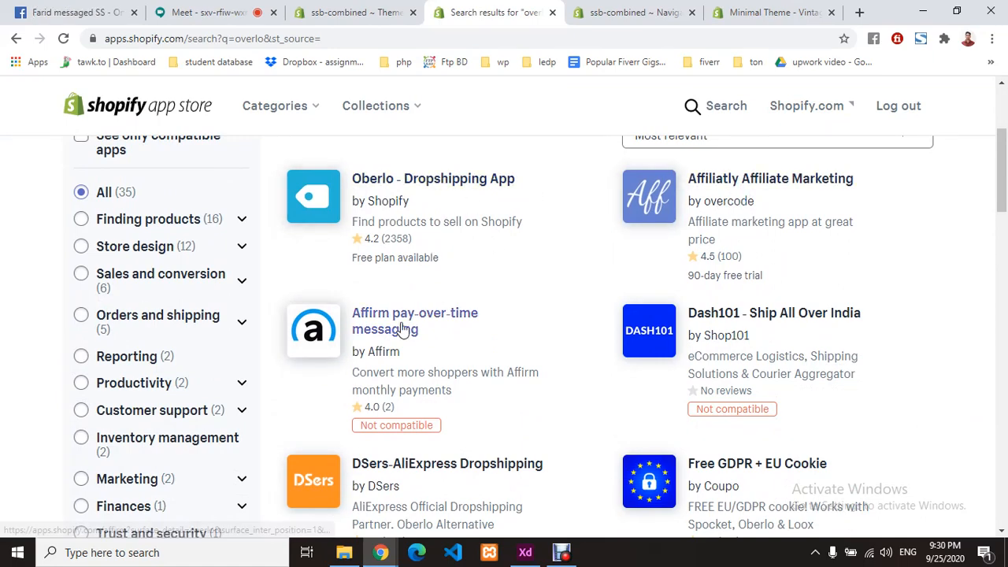
scroll(774, 326, down, 5)
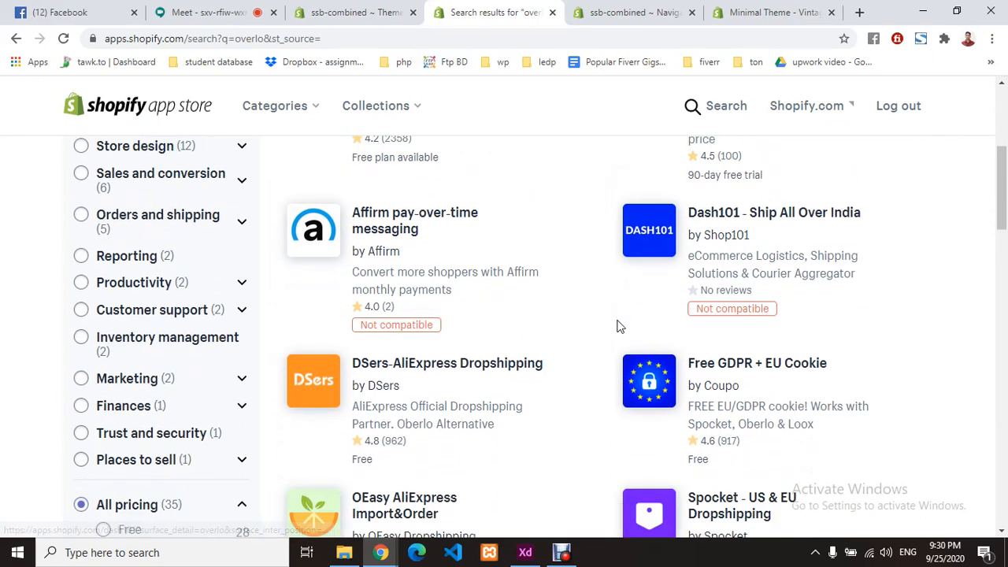
scroll(553, 299, down, 3)
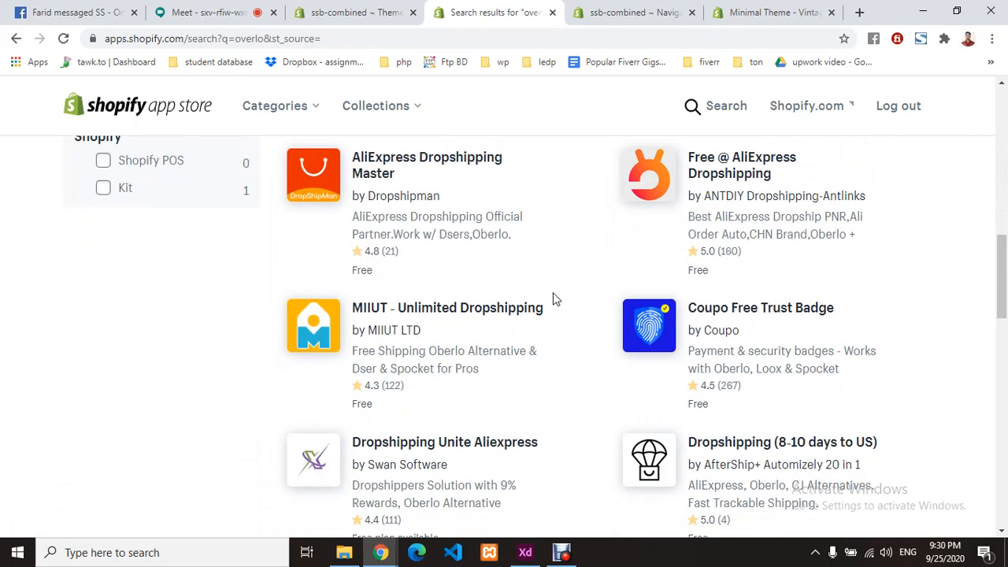
scroll(553, 298, up, 8)
scroll(553, 299, down, 3)
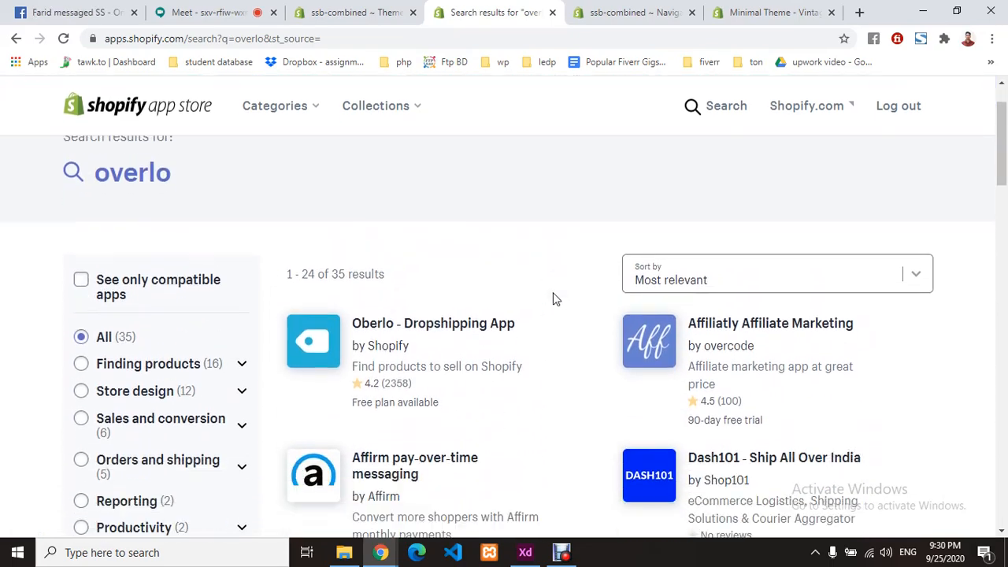
click(432, 274)
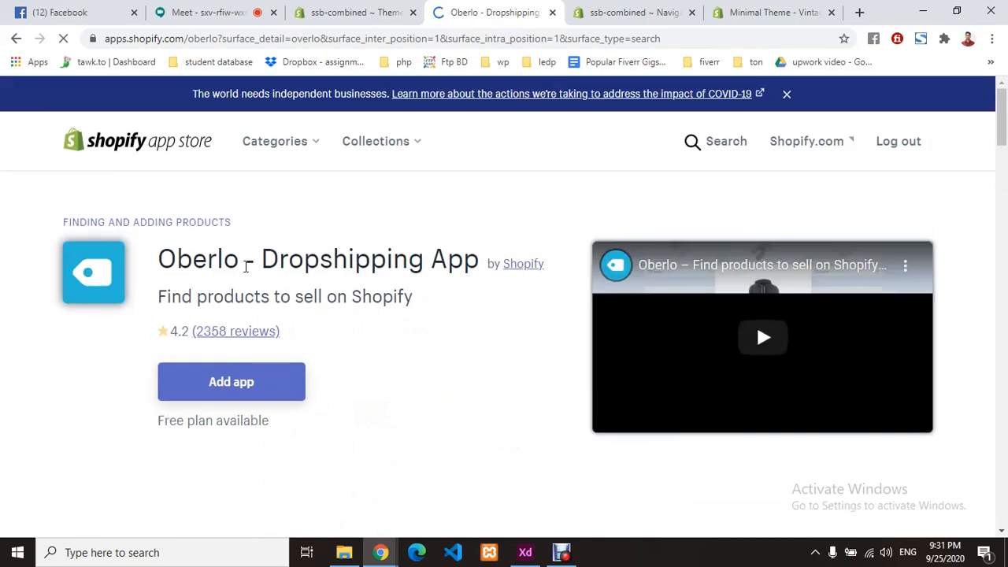
- Scroll the Oberlo - Dropshipping App page to view its free plan and features
scroll(247, 268, down, 2)
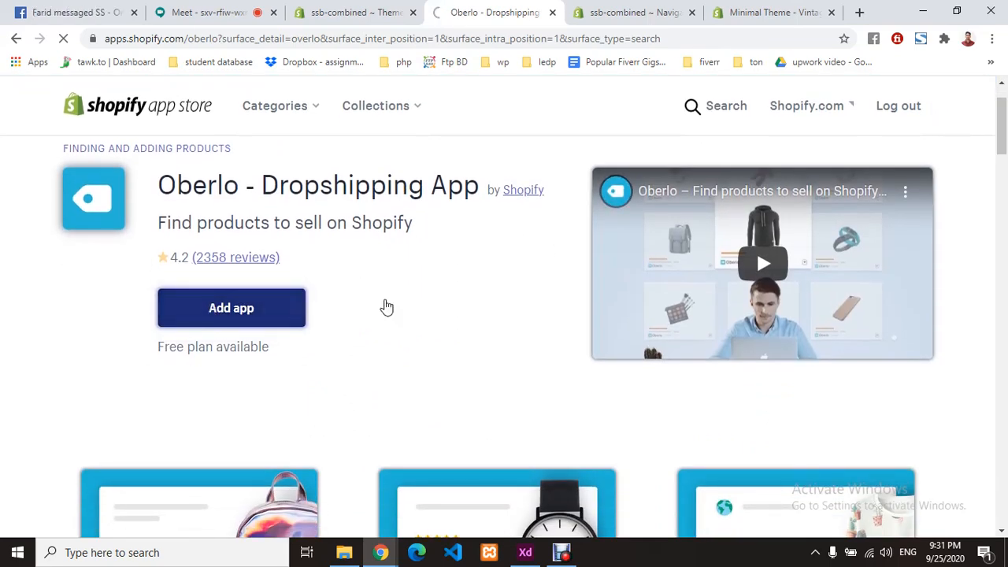
scroll(473, 339, down, 2)
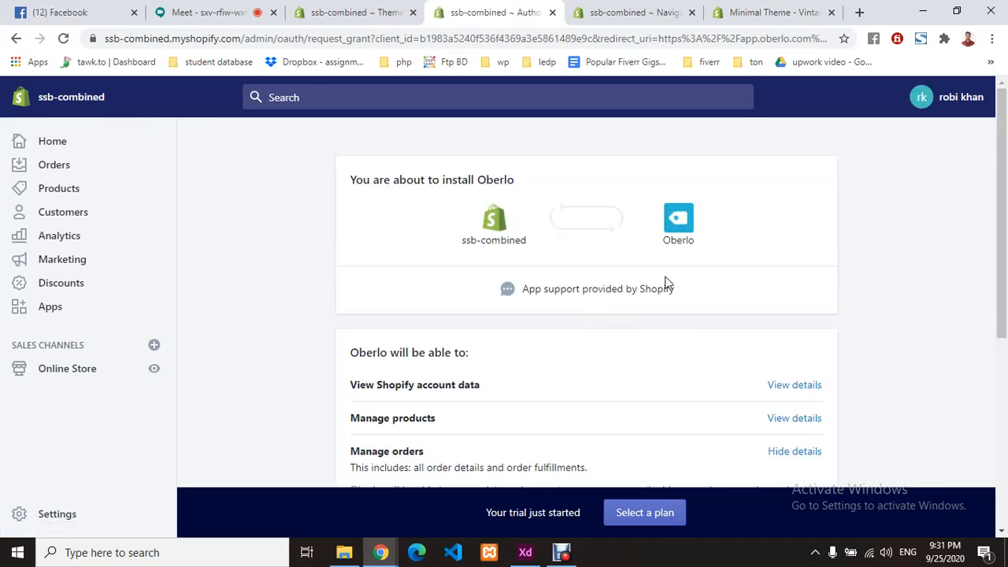
- Approve the Oberlo app permissions to install it into the ssb-combined store
scroll(559, 354, down, 4)
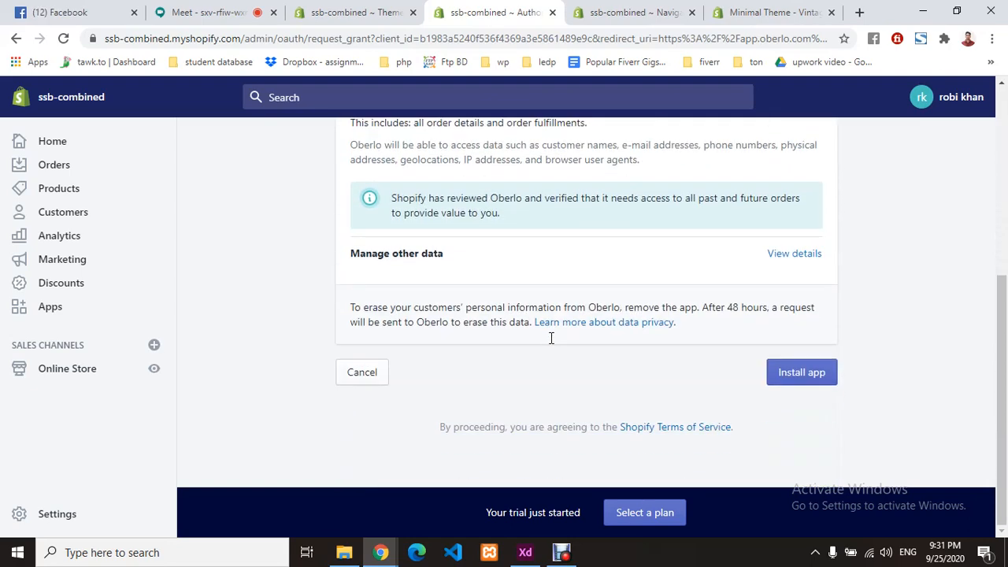
click(802, 372)
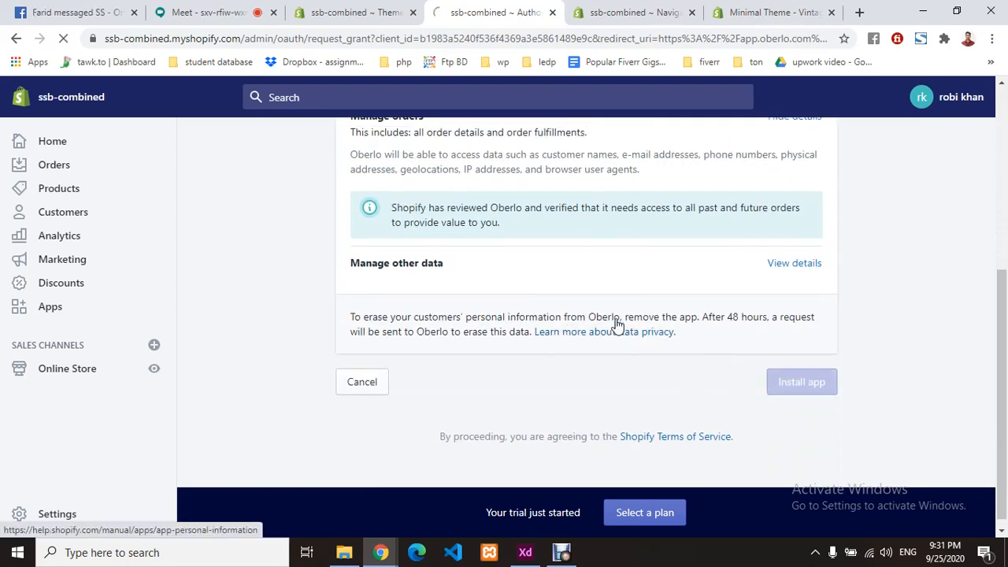
scroll(617, 326, up, 2)
scroll(617, 326, up, 3)
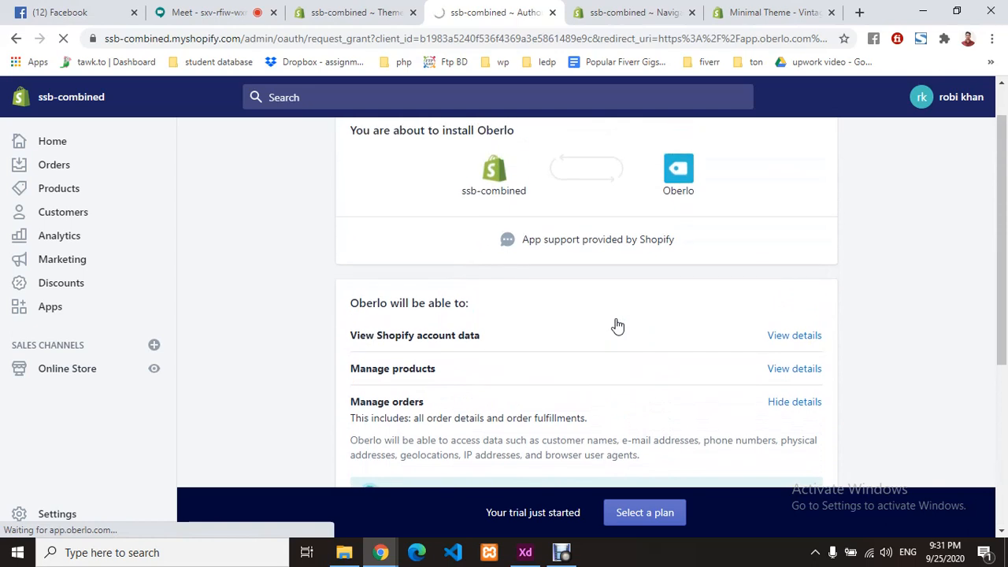
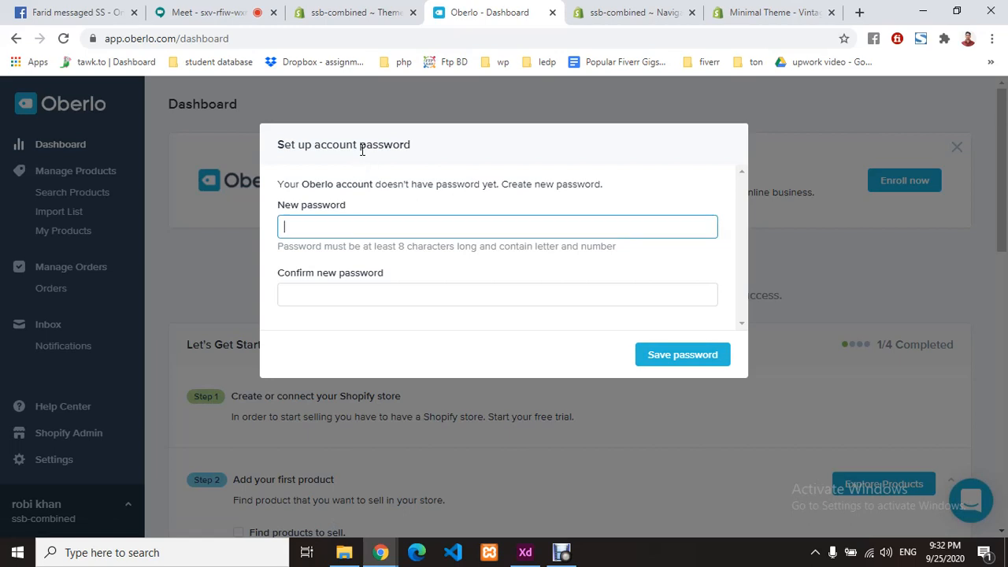
- Paste the new password into both Oberlo password fields and try saving it
drag(360, 145, 416, 147)
click(327, 230)
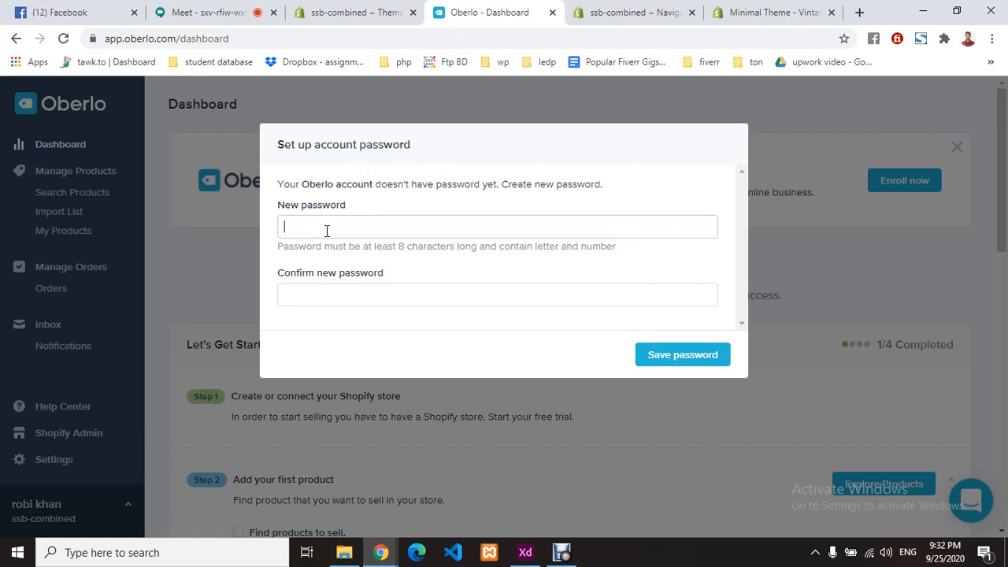
key(ctrl+v)
click(331, 292)
key(ctrl+v)
click(693, 363)
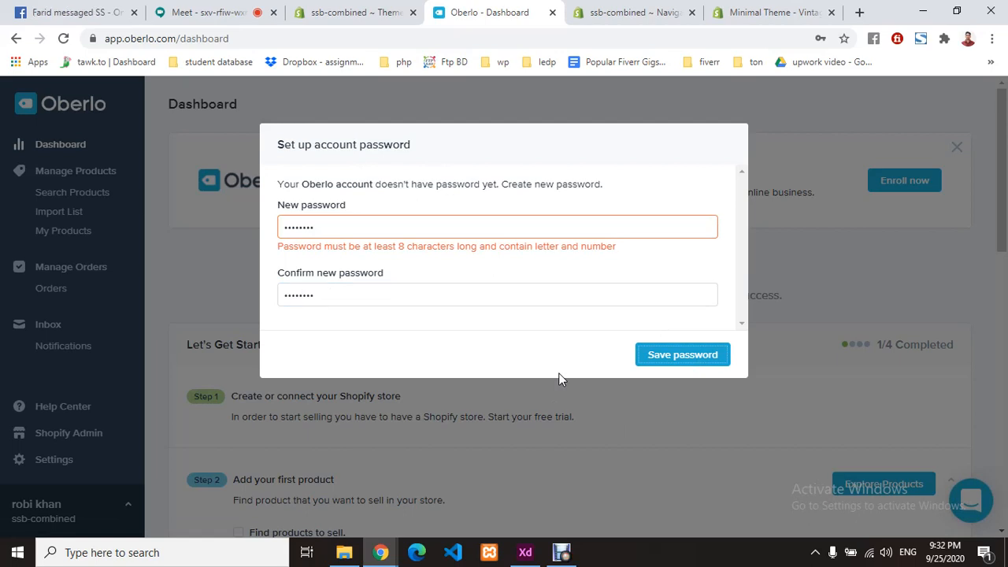
- After the validation error, re-enter a valid matching password in both fields and save it
drag(328, 224, 259, 228)
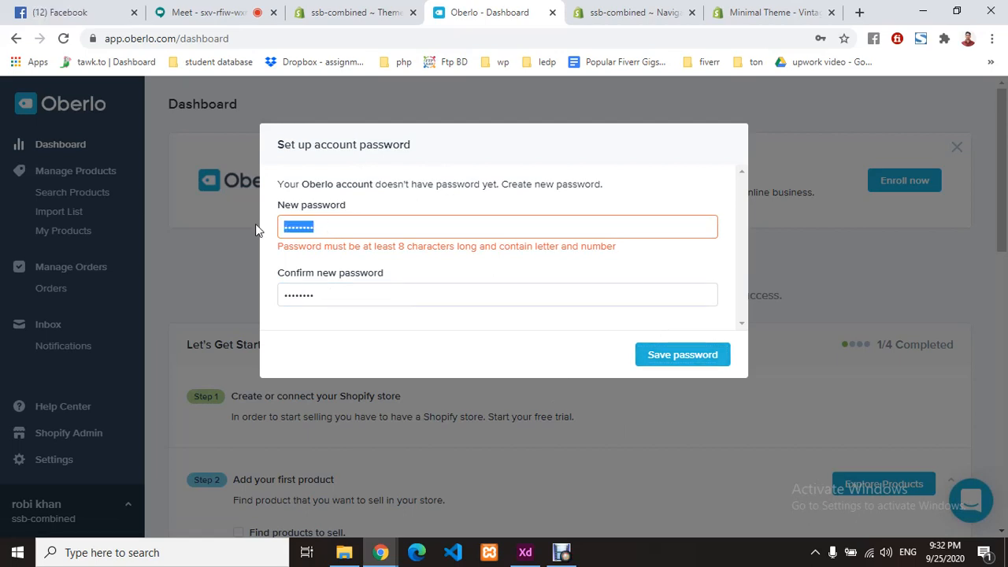
key(BackSpace)
text(•••••••••••)
drag(362, 234, 173, 212)
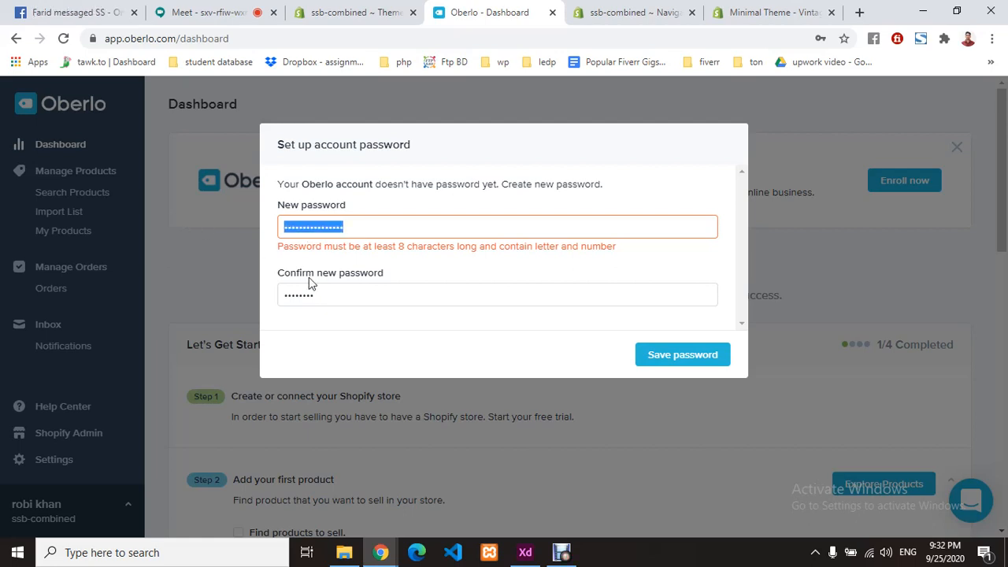
drag(326, 295, 166, 290)
key(ctrl+v)
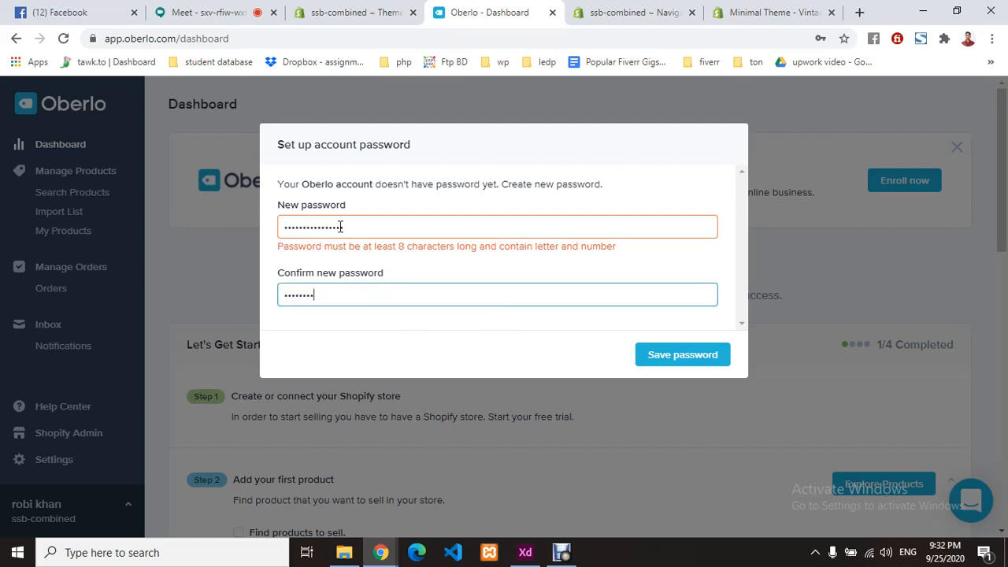
drag(359, 227, 234, 228)
drag(347, 296, 231, 296)
key(ctrl+v)
double_click(381, 292)
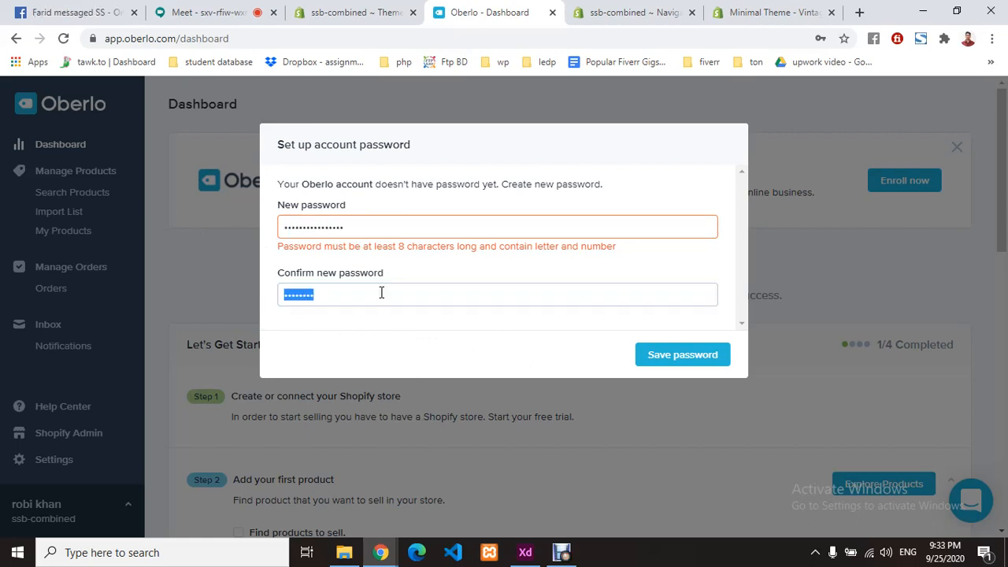
key(BackSpace)
text(******)
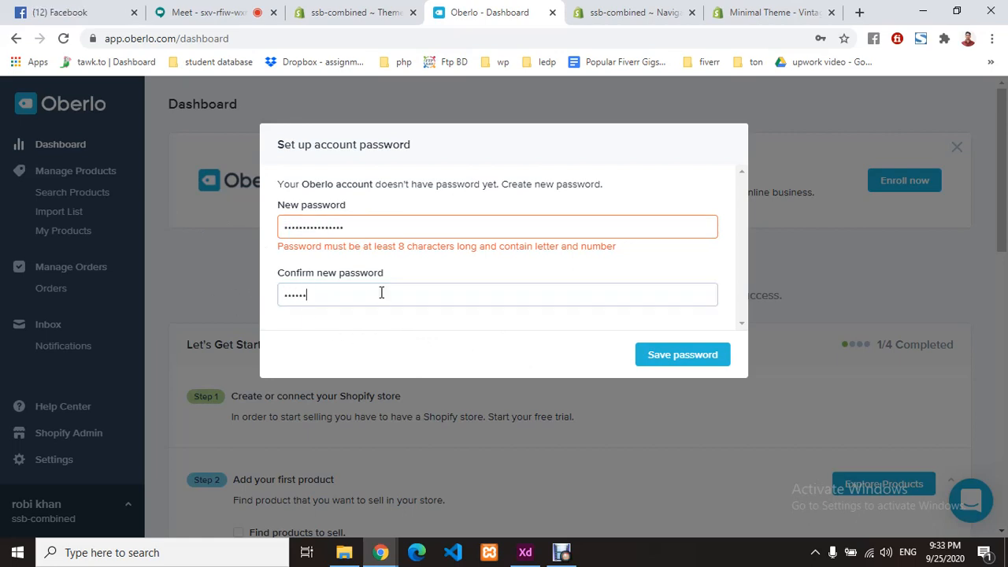
text(******)
click(675, 361)
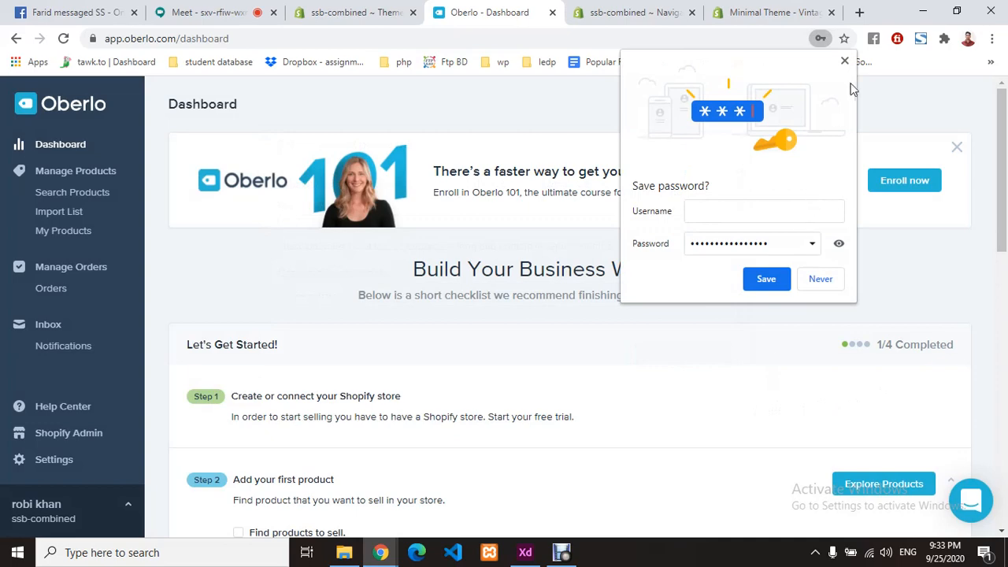
- Dismiss Chrome's save-password bubble and go to Oberlo's Manage Products section
click(845, 61)
scroll(511, 338, down, 3)
scroll(513, 338, up, 3)
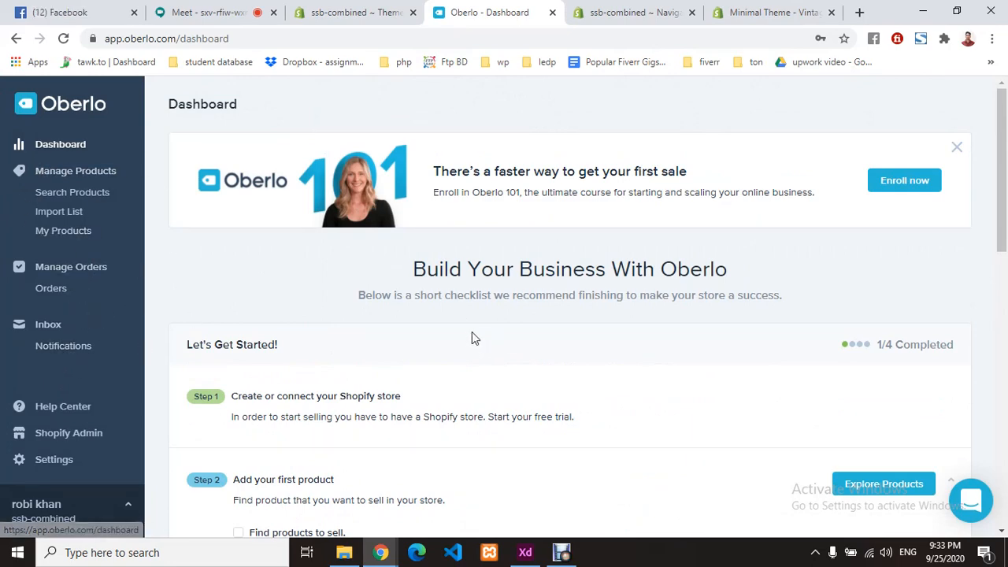
scroll(473, 335, down, 8)
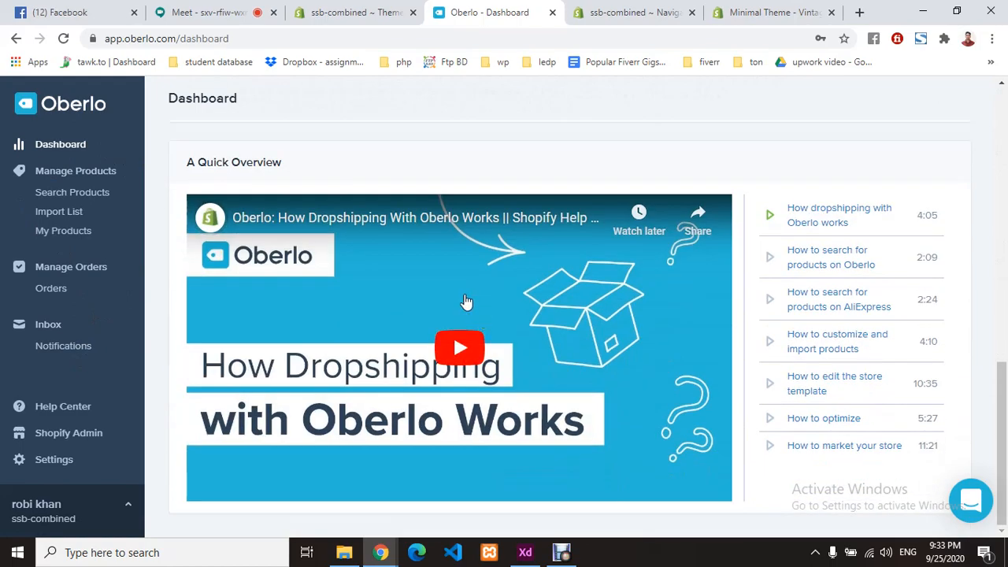
scroll(607, 334, up, 8)
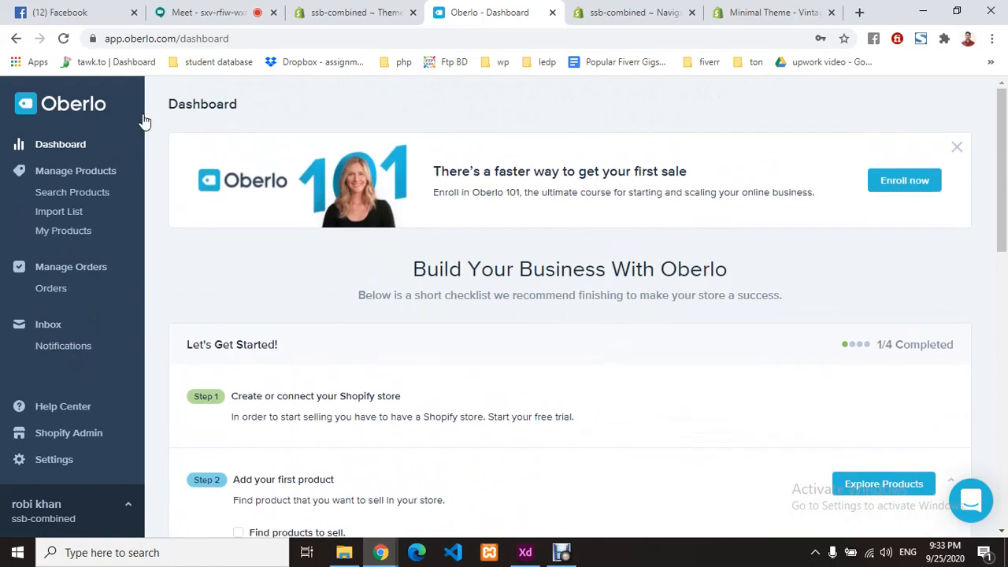
click(76, 176)
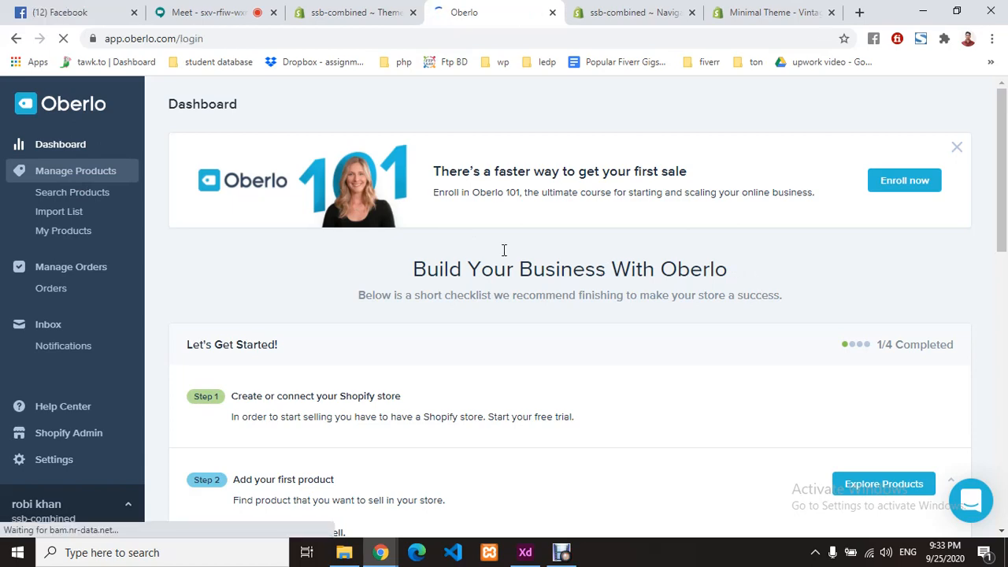
- Admit the waiting participant in the Google Meet call, then return to Oberlo
click(210, 12)
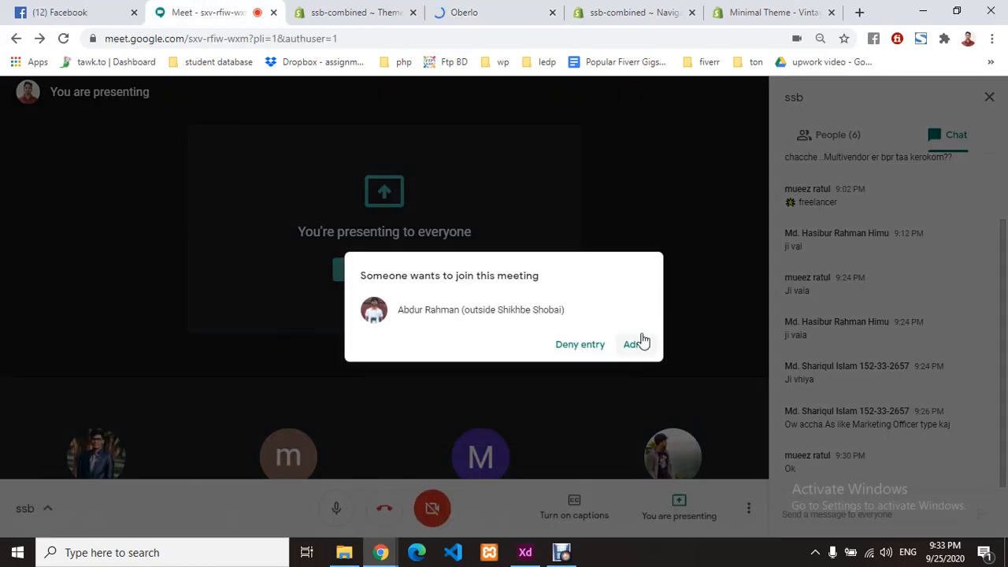
click(639, 345)
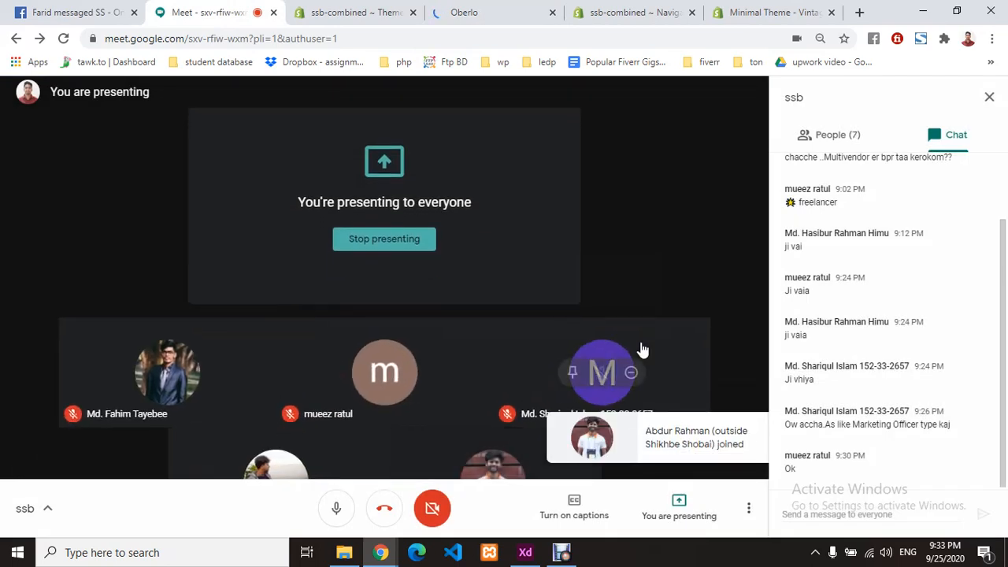
click(464, 11)
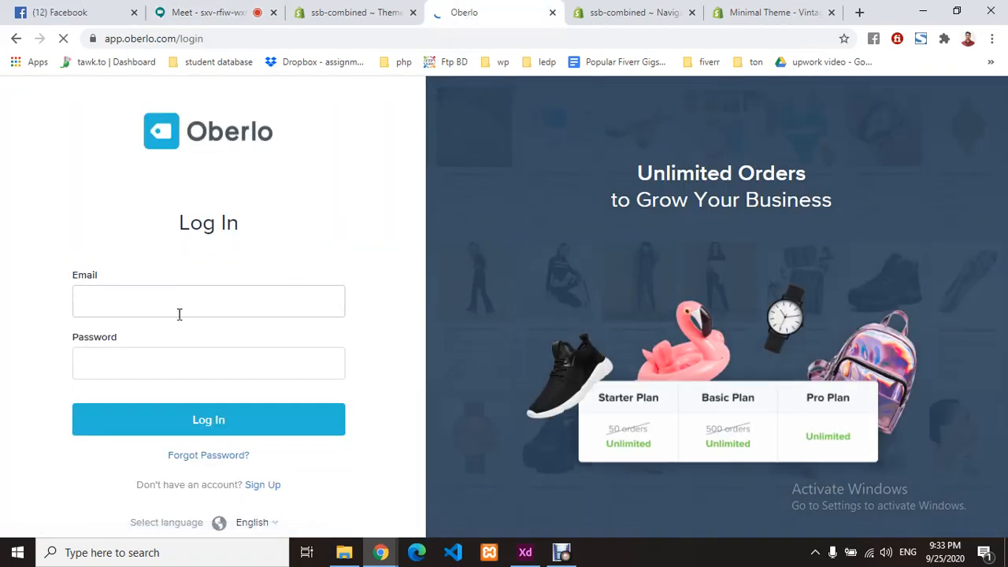
- Log in to Oberlo with the autofilled account e-mail and the account password
click(166, 308)
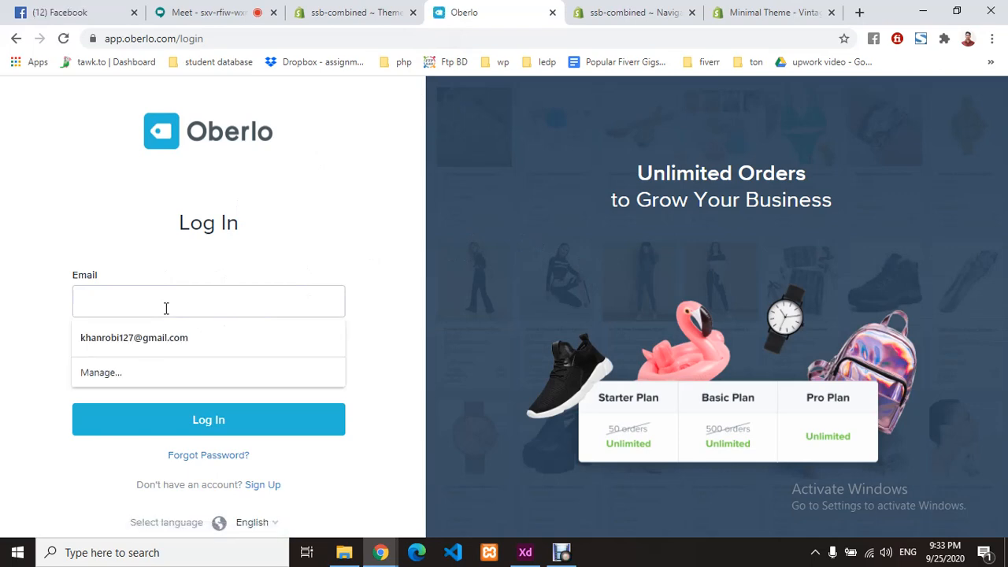
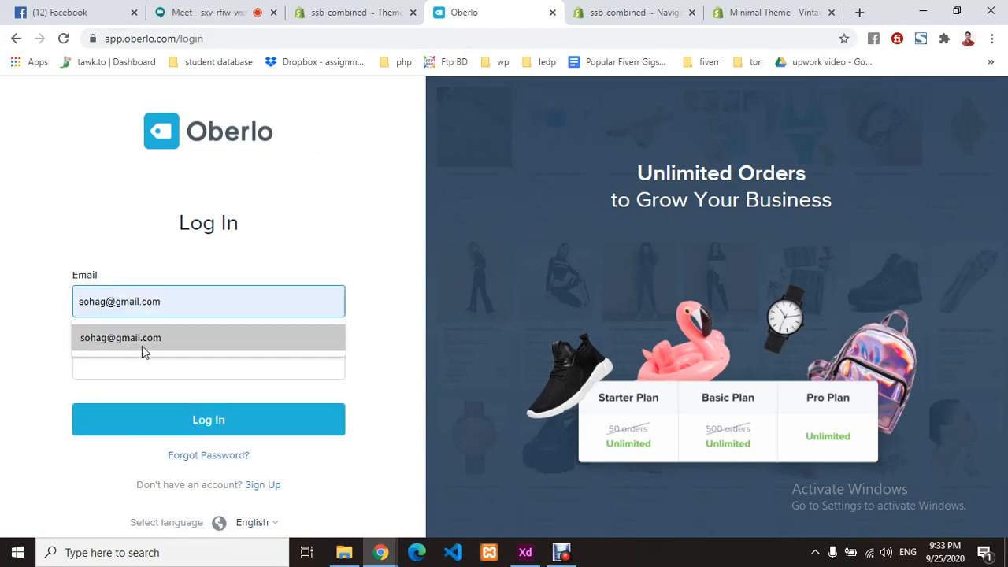
click(144, 350)
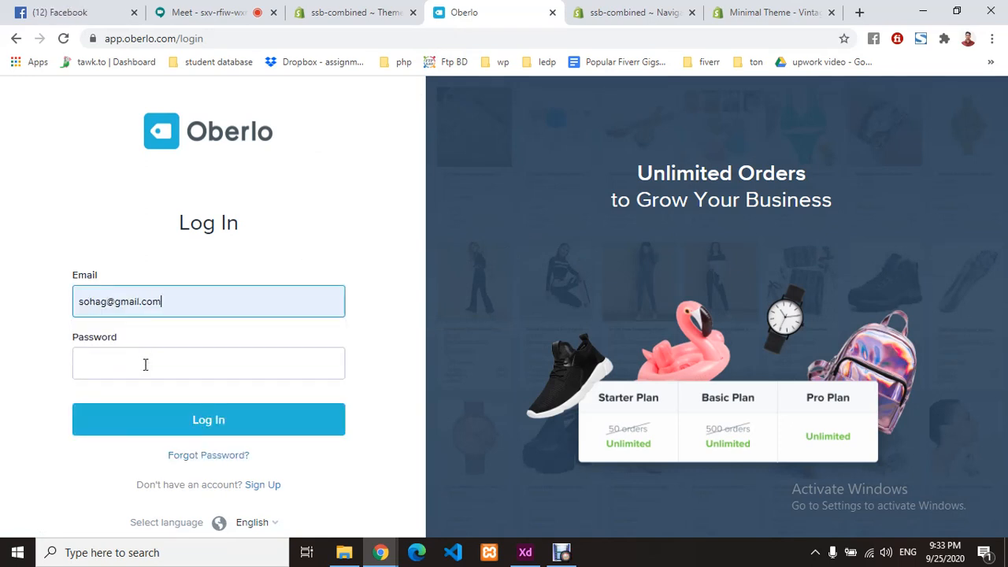
click(145, 364)
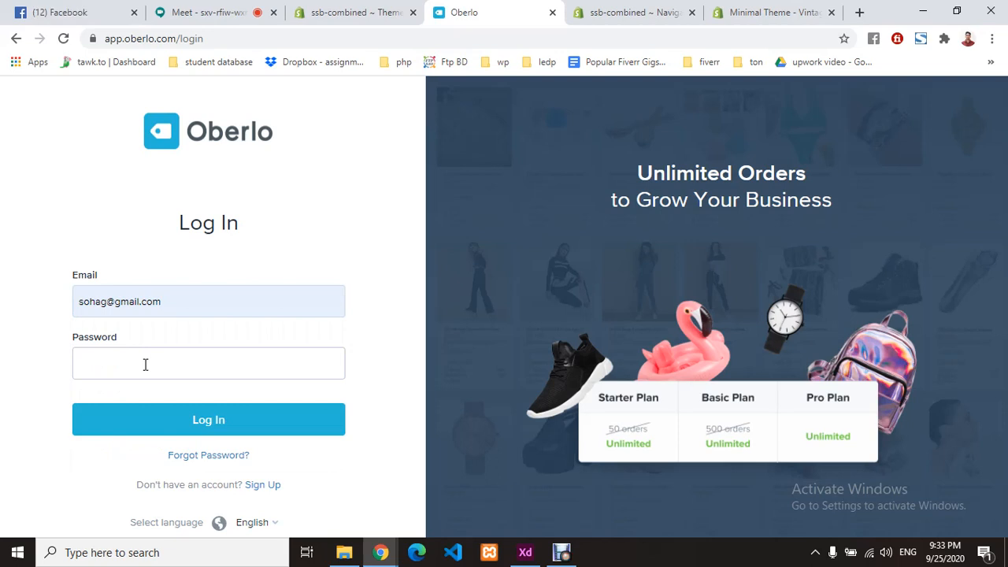
text(•••••••••••••)
click(257, 420)
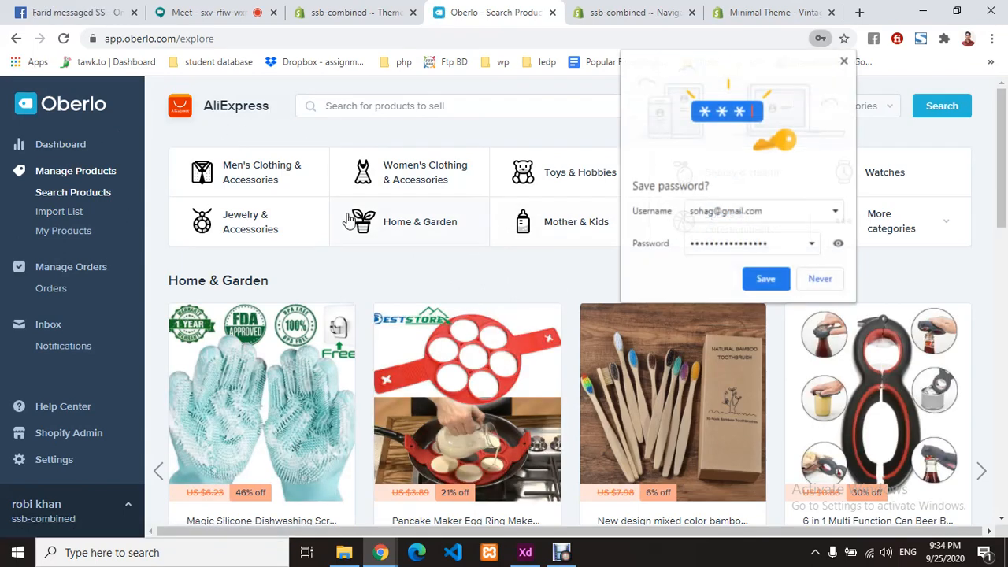
- Dismiss the browser's offer to save the Oberlo password
scroll(297, 309, down, 3)
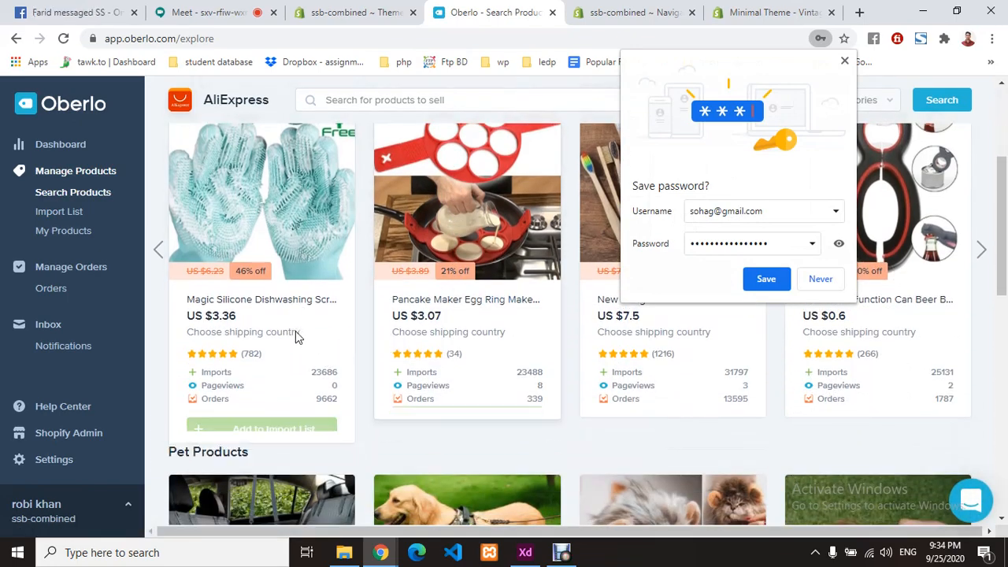
click(844, 61)
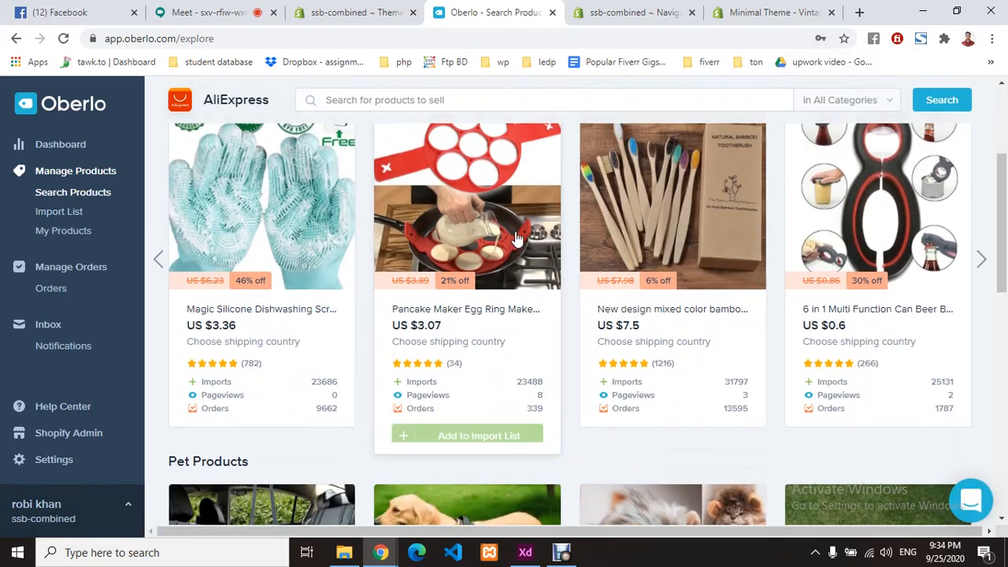
scroll(520, 236, up, 3)
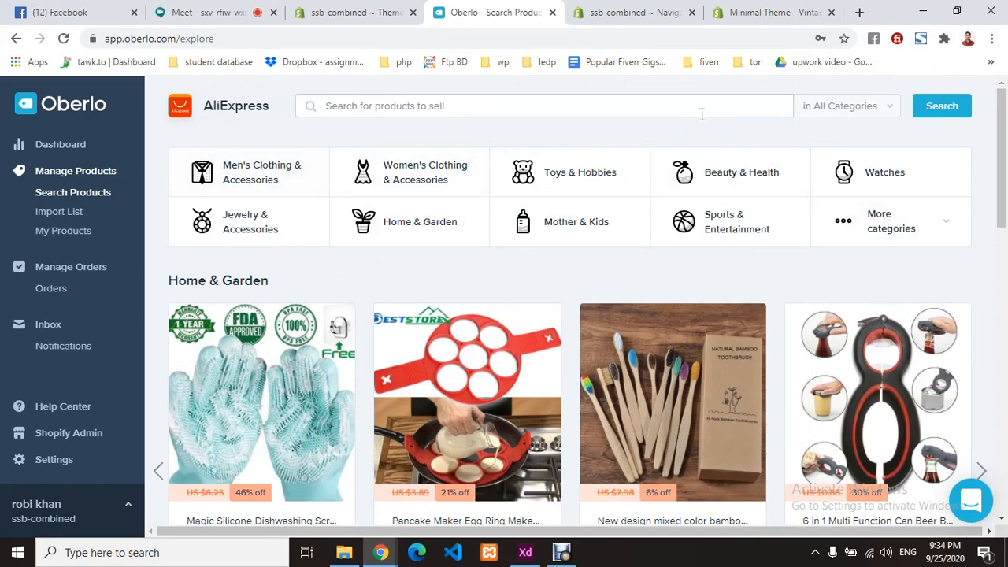
- Review the 'in All Categories' list, close it, and open Men's Clothing & Accessories
click(828, 110)
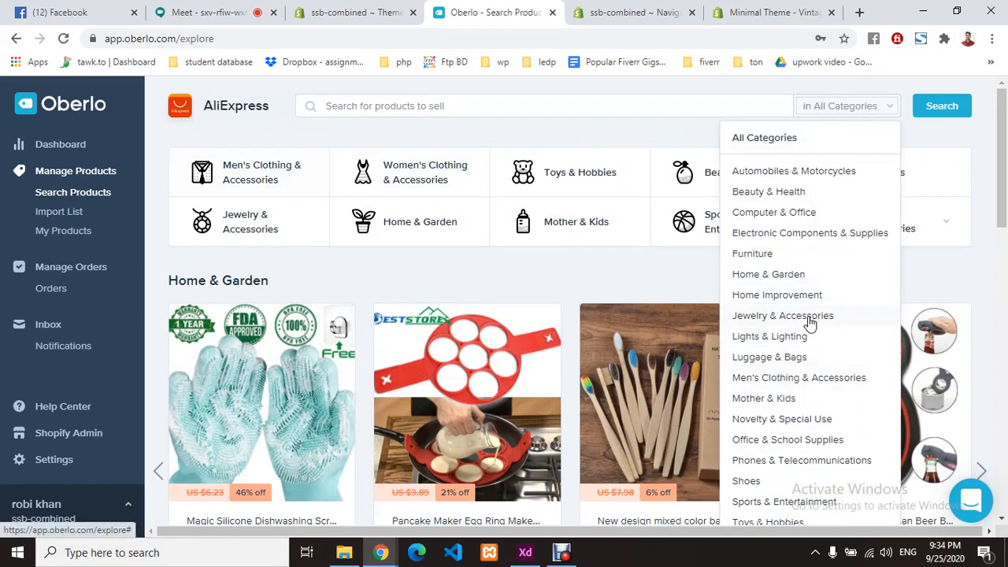
scroll(812, 315, down, 2)
scroll(815, 316, up, 2)
scroll(774, 334, down, 1)
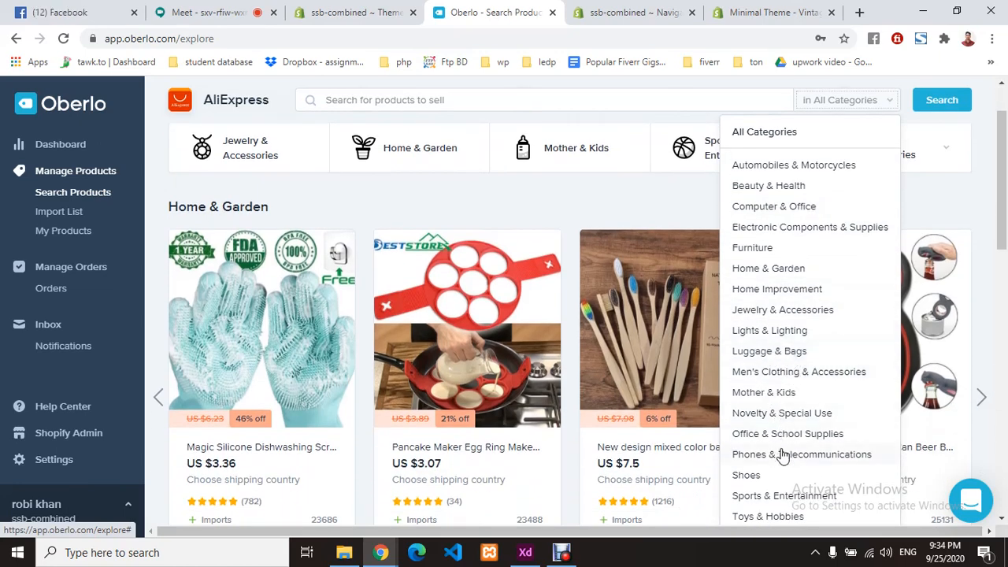
click(578, 200)
scroll(587, 209, up, 1)
click(261, 173)
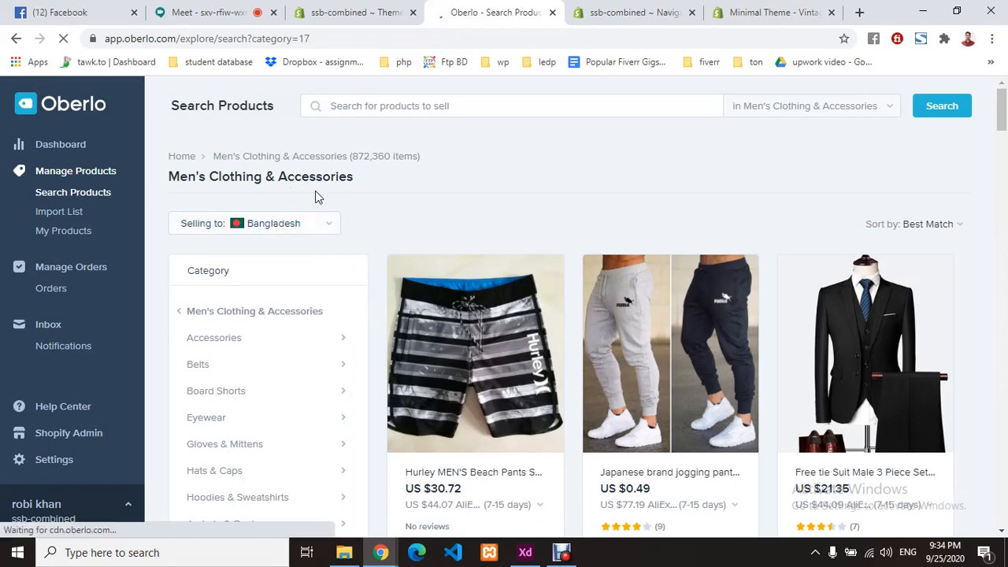
- Add the jogging pants, black three-piece suit, turtleneck sweater and camouflage cargo pants to the import list
scroll(561, 211, down, 2)
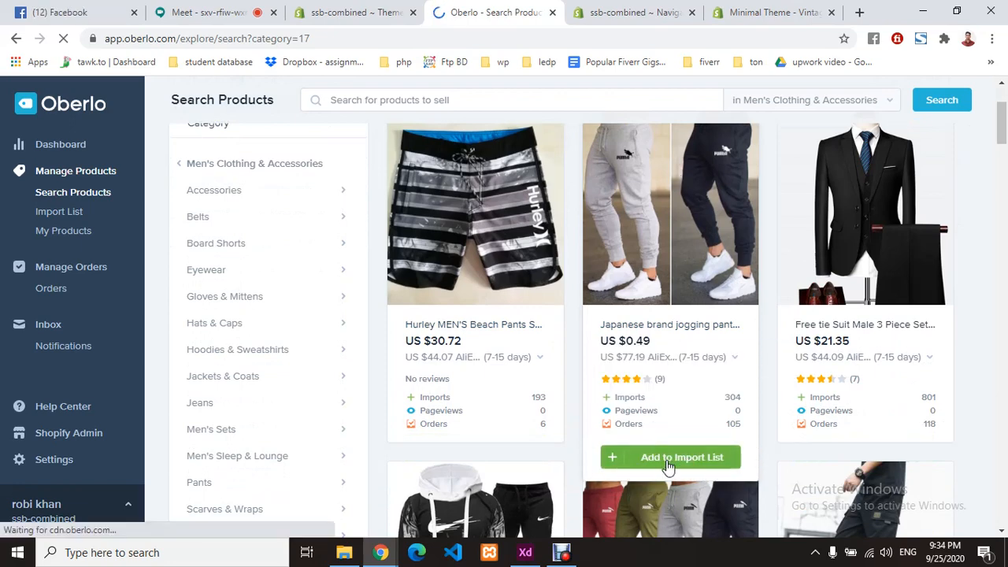
click(668, 466)
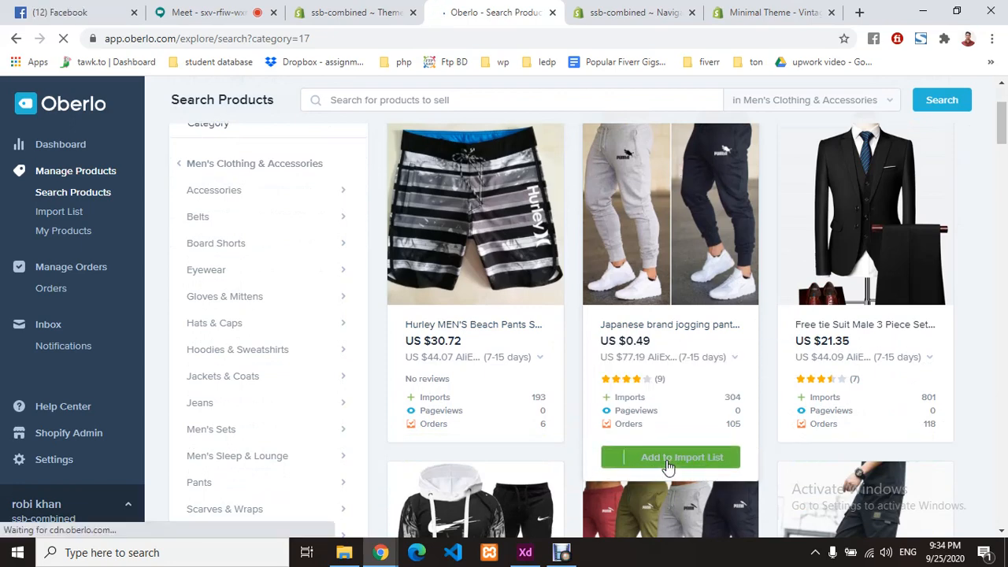
click(877, 456)
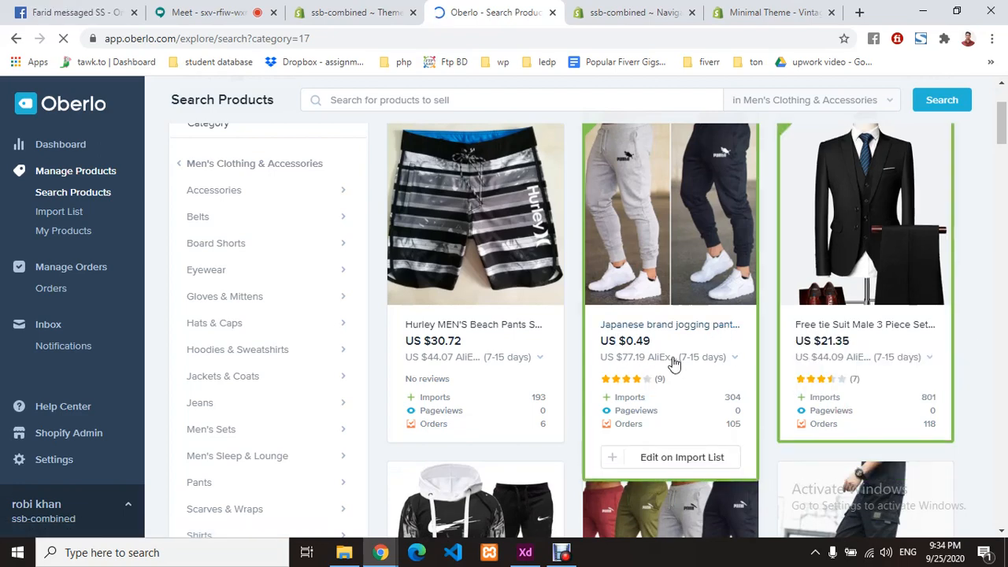
scroll(673, 362, down, 4)
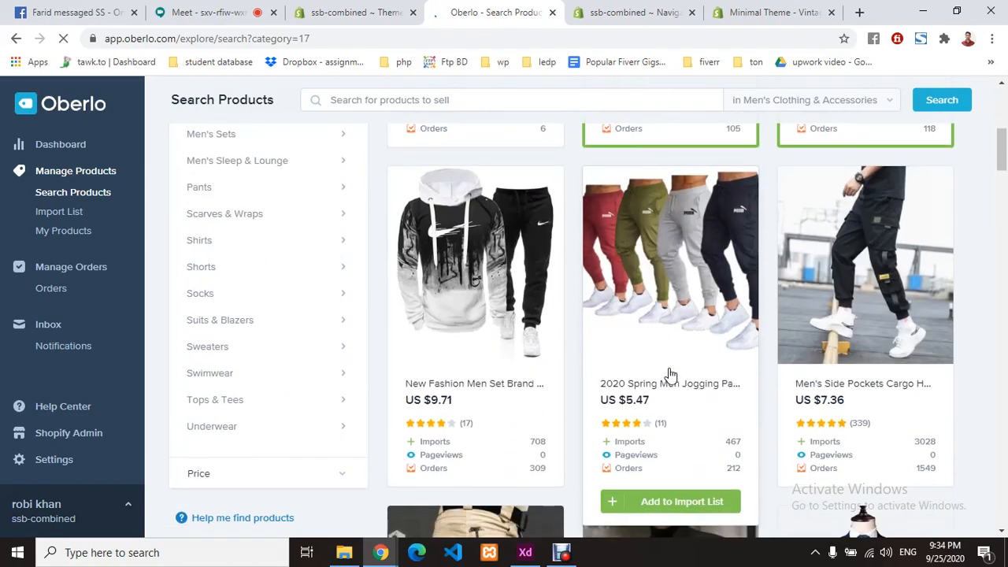
scroll(686, 363, down, 3)
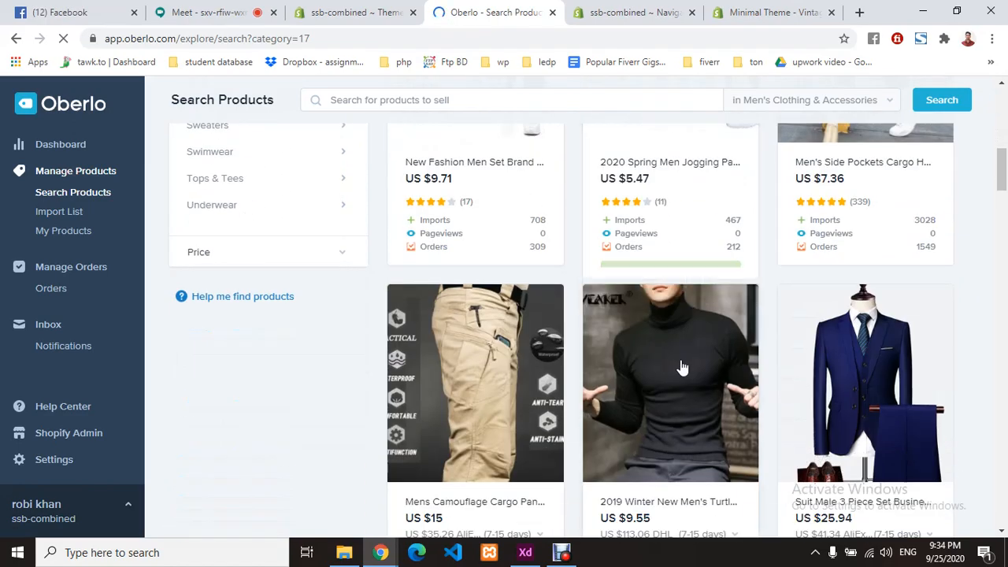
scroll(675, 323, down, 1)
scroll(676, 385, down, 2)
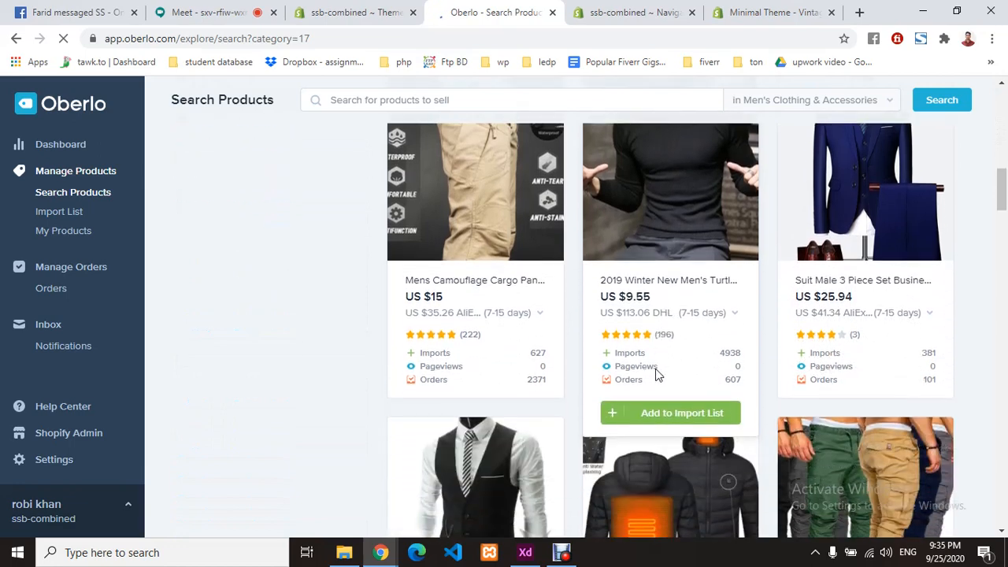
click(651, 411)
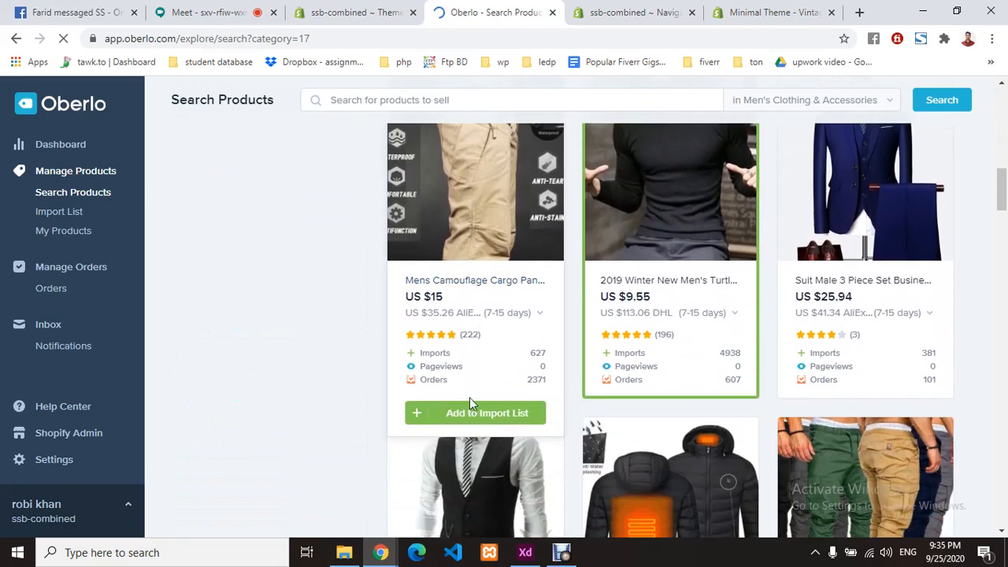
click(473, 411)
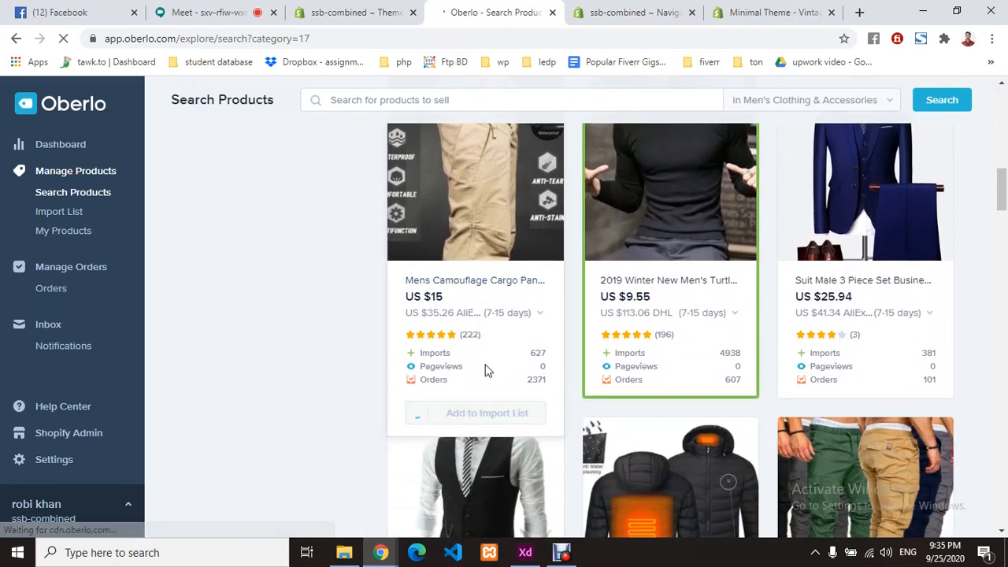
- Add the heated winter jacket, polo shirt pack and brown COODRONY sweater to the import list
scroll(487, 336, up, 2)
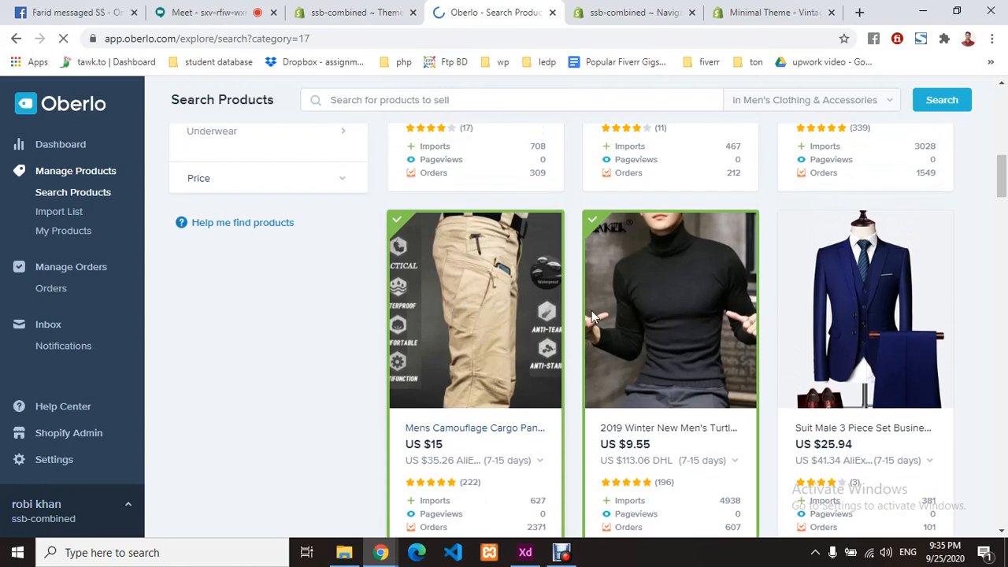
scroll(599, 347, down, 4)
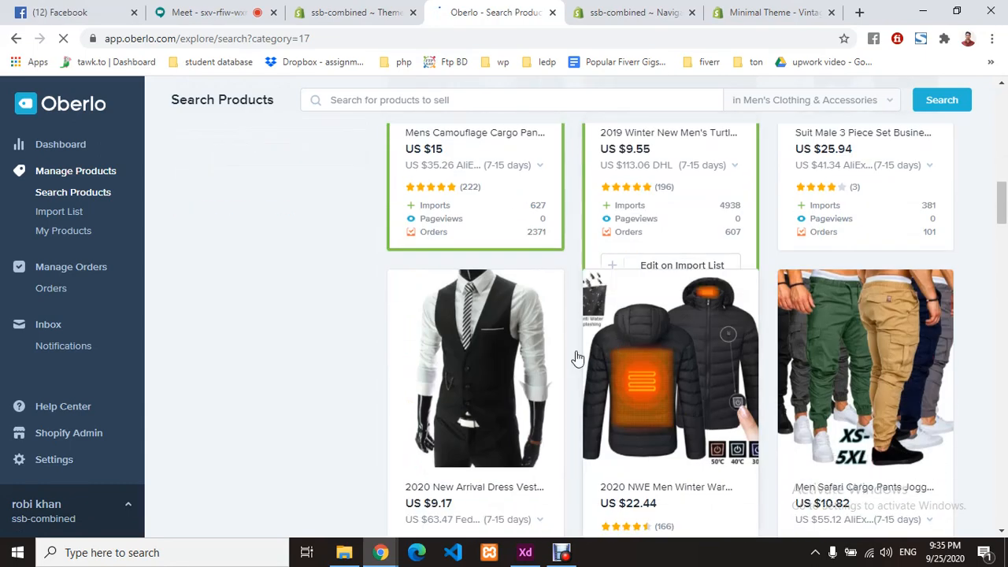
scroll(677, 367, down, 1)
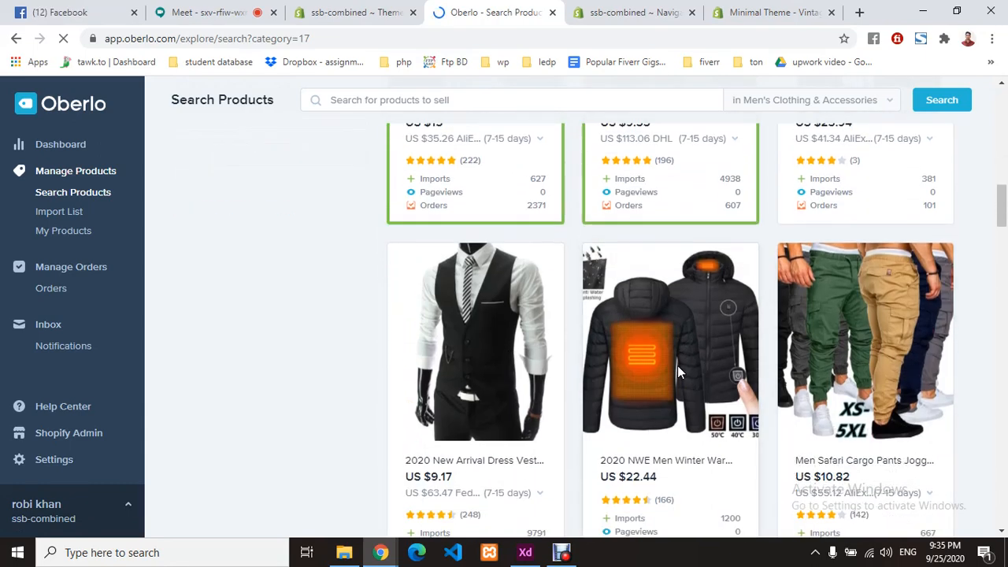
scroll(677, 370, down, 2)
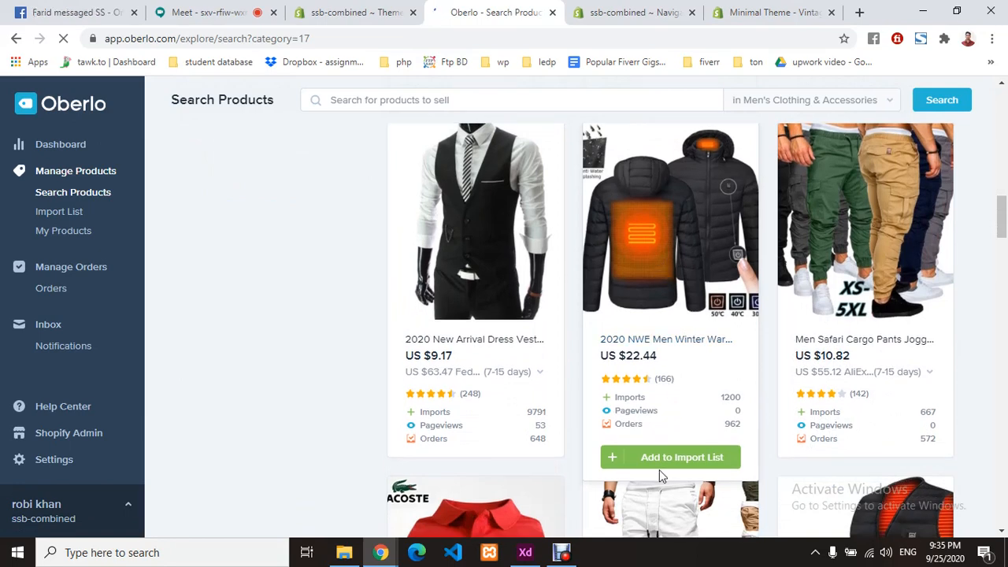
click(665, 457)
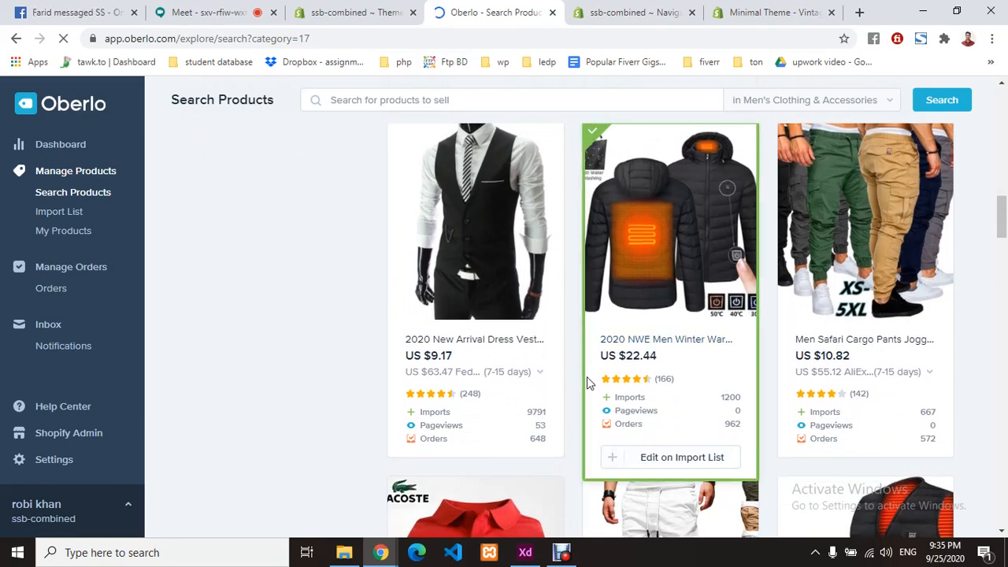
scroll(587, 378, down, 4)
scroll(540, 374, down, 1)
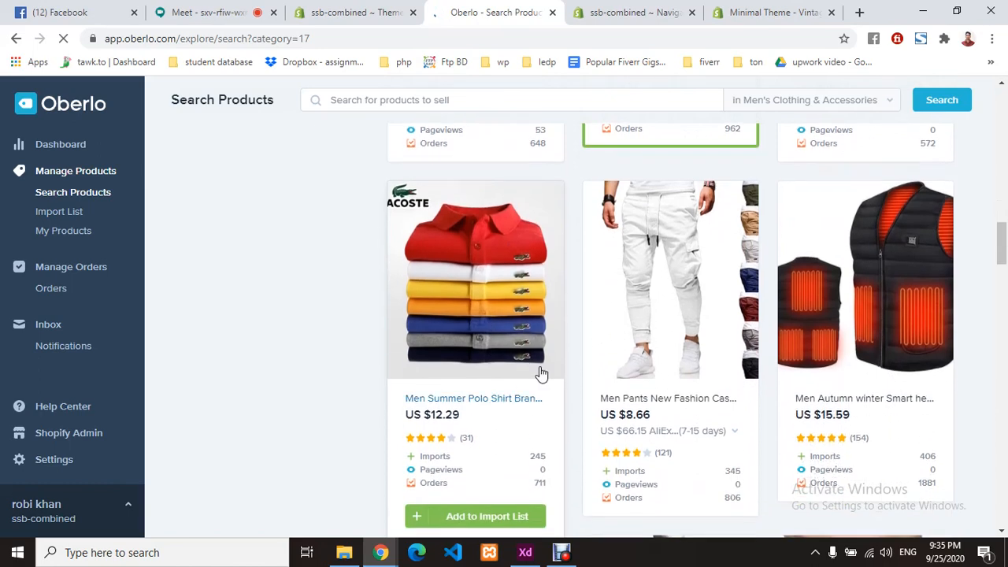
click(470, 515)
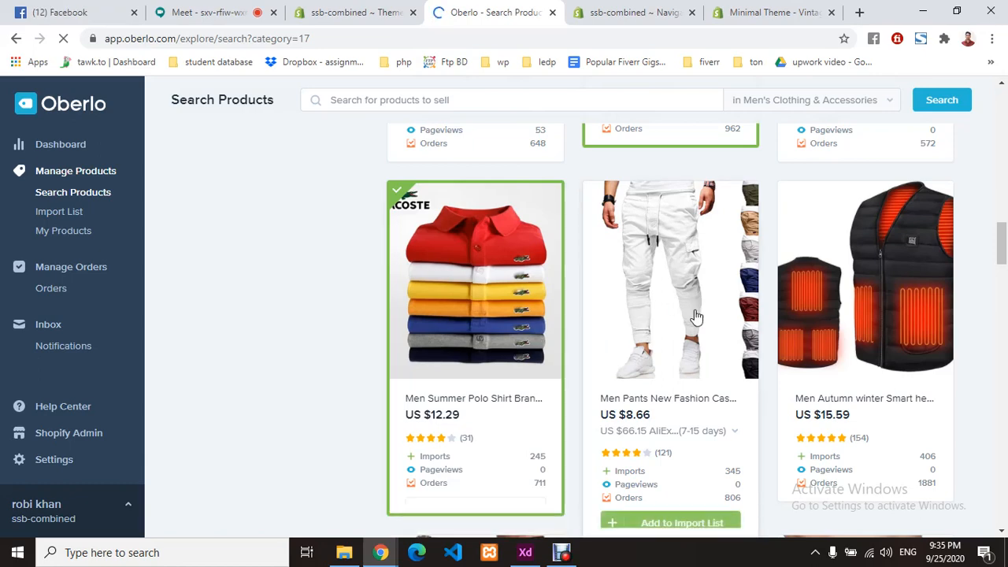
scroll(670, 473, down, 4)
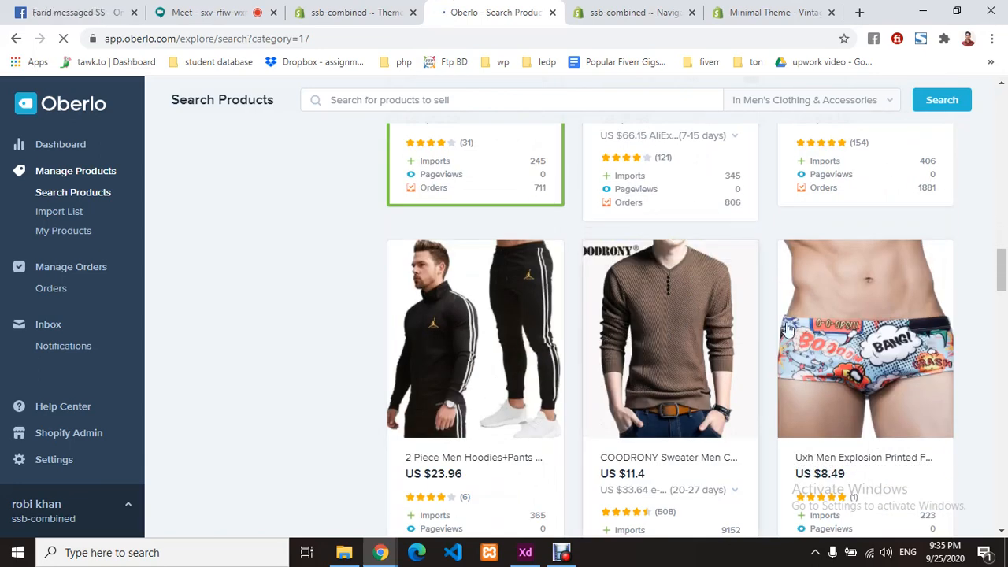
scroll(653, 370, down, 1)
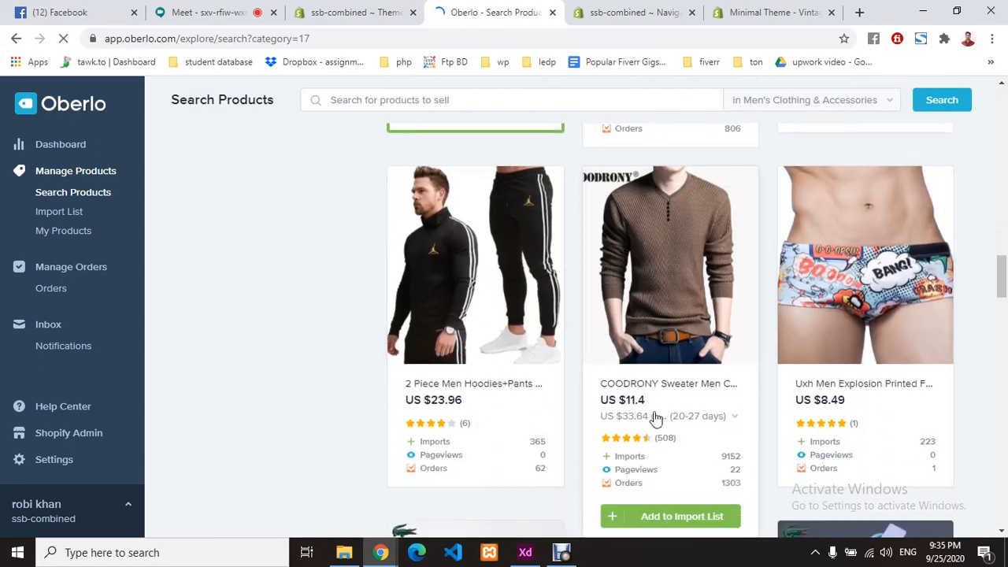
click(664, 516)
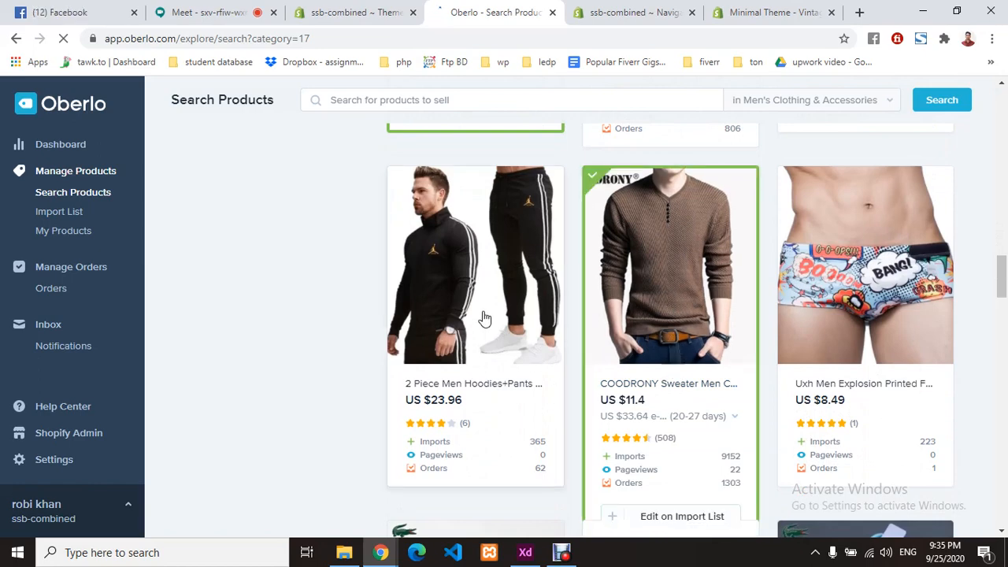
- Scroll further through the Men's Clothing & Accessories results to review more products
scroll(483, 320, down, 4)
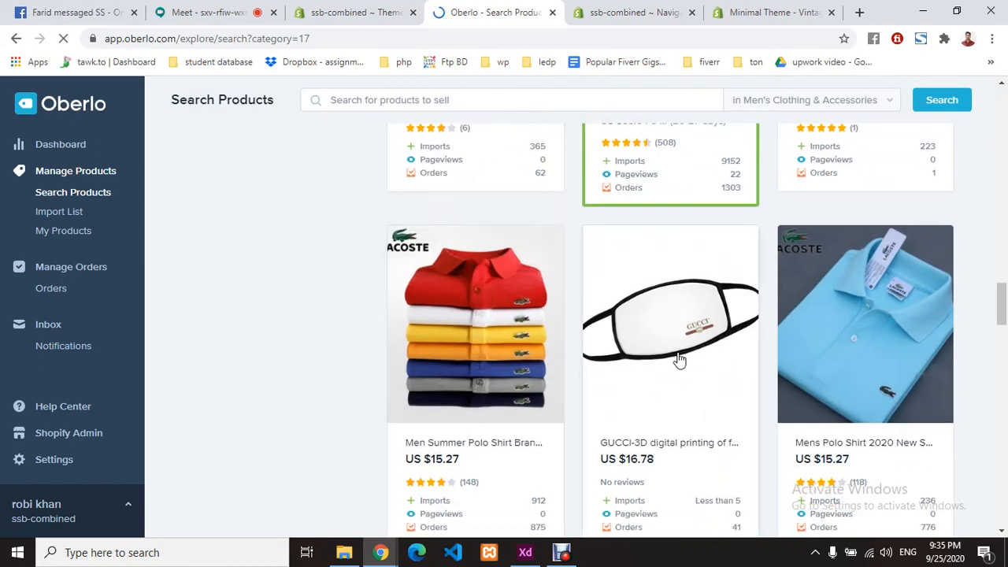
scroll(870, 366, down, 2)
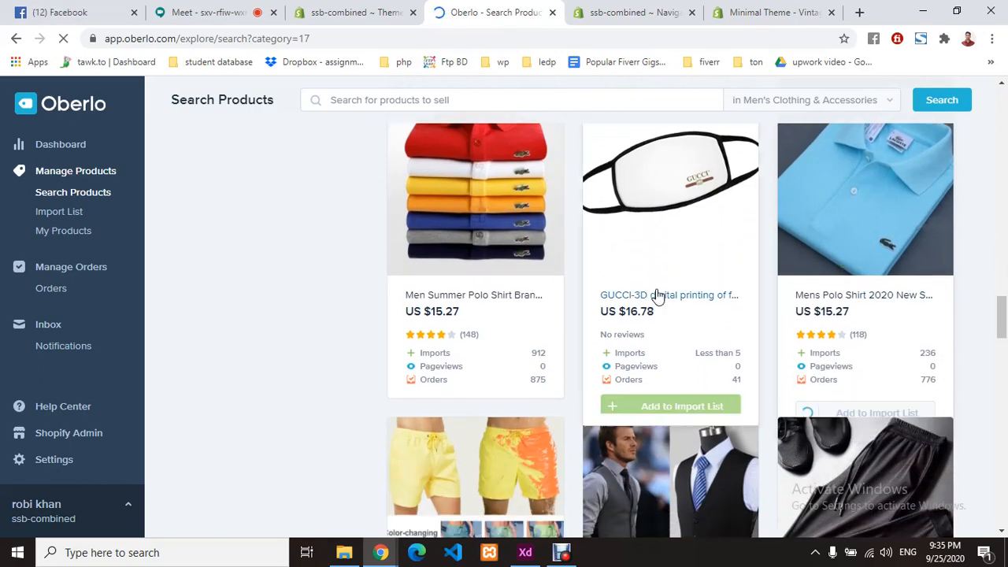
scroll(622, 316, down, 2)
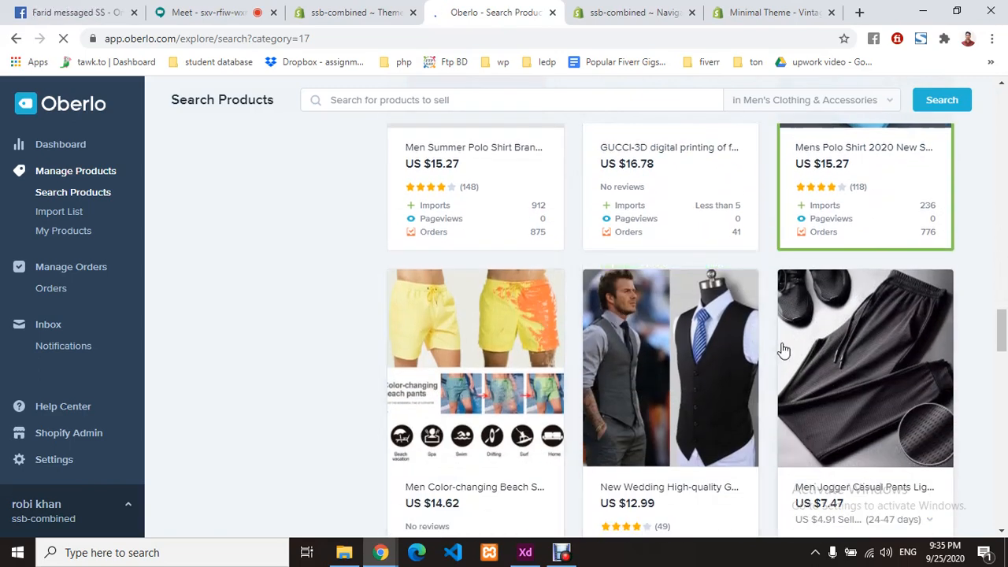
scroll(780, 349, down, 5)
scroll(782, 349, down, 2)
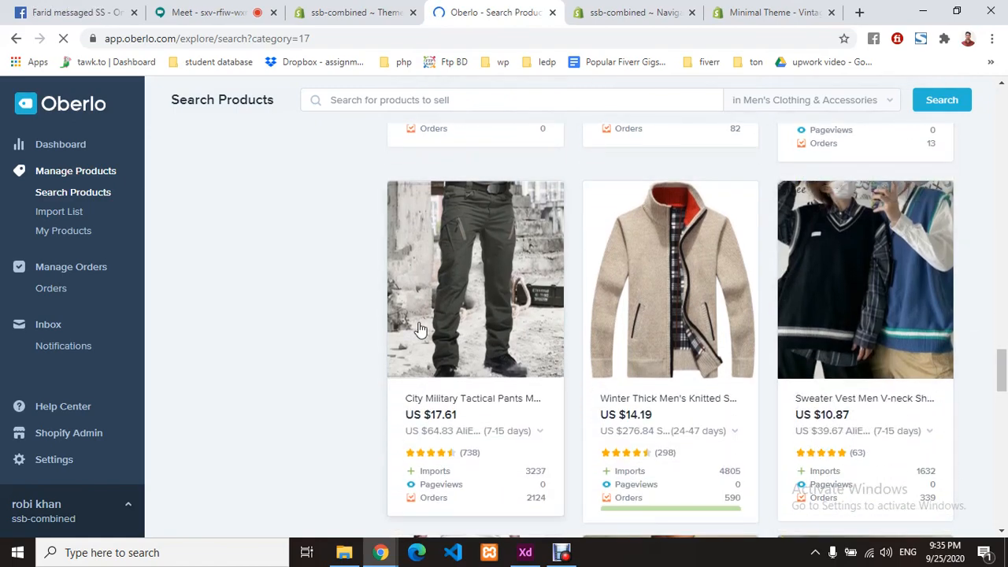
mouse_move(497, 447)
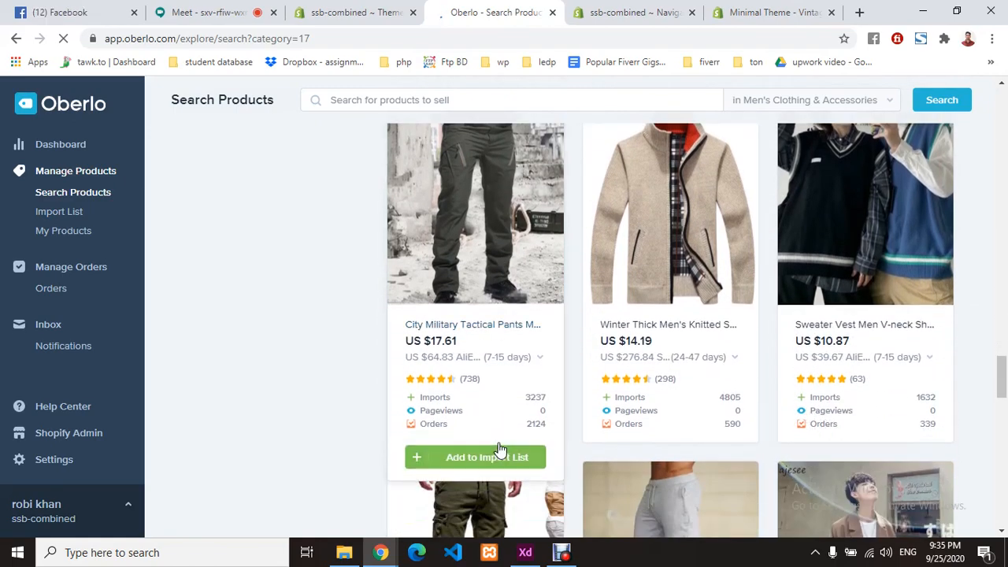
scroll(720, 426, down, 4)
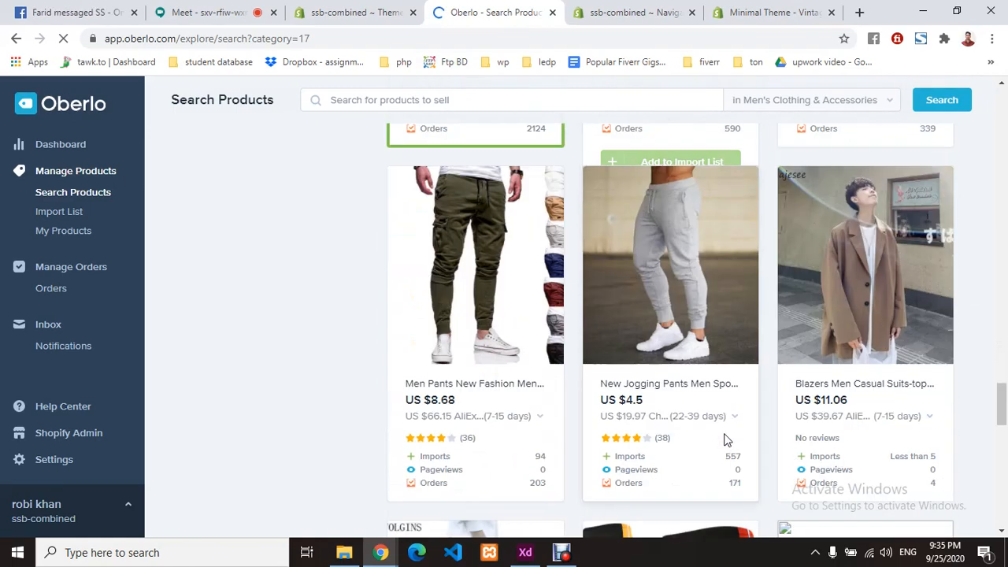
scroll(716, 413, up, 7)
scroll(716, 413, up, 3)
scroll(716, 411, down, 2)
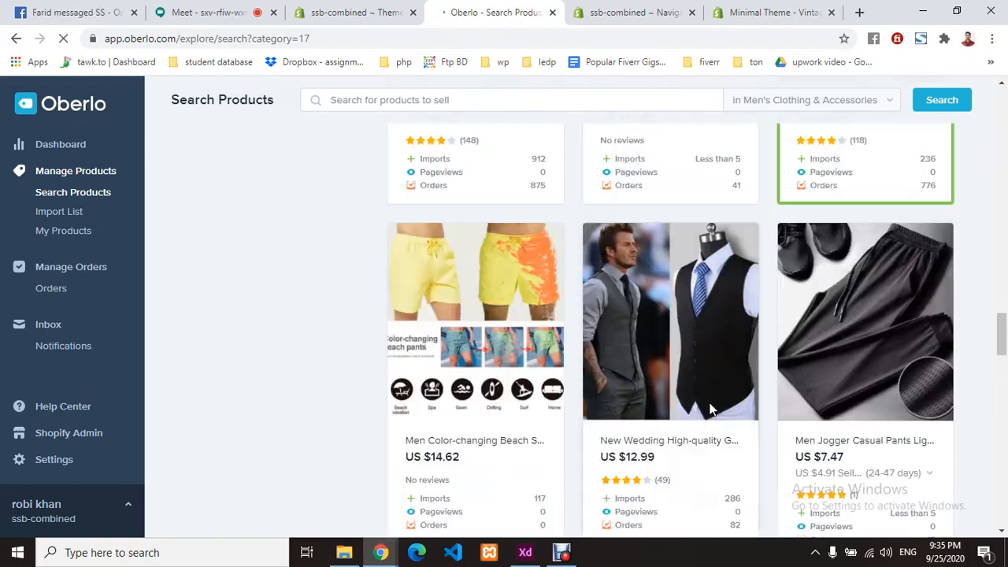
scroll(711, 405, up, 6)
scroll(711, 406, up, 10)
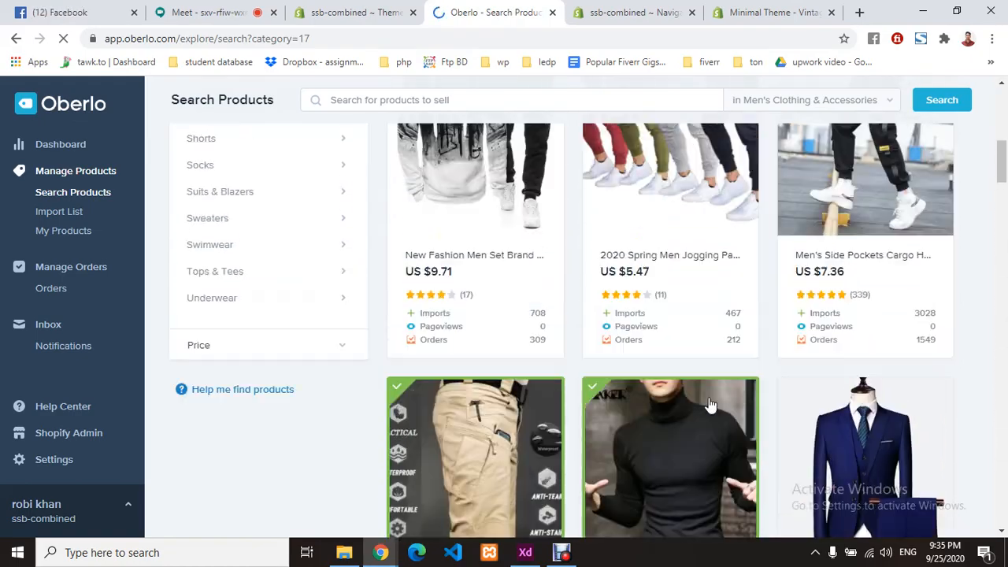
scroll(711, 404, up, 2)
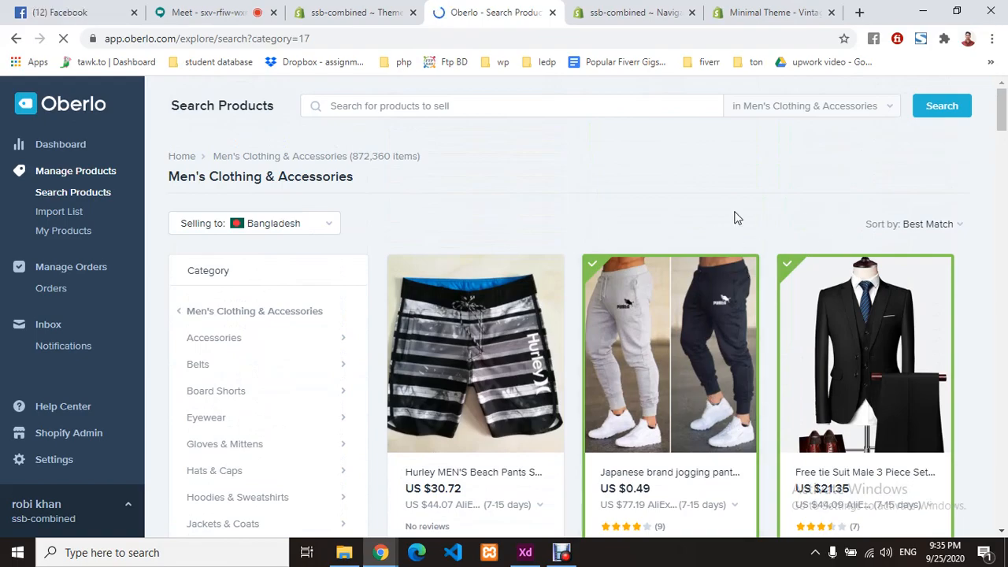
scroll(735, 218, down, 20)
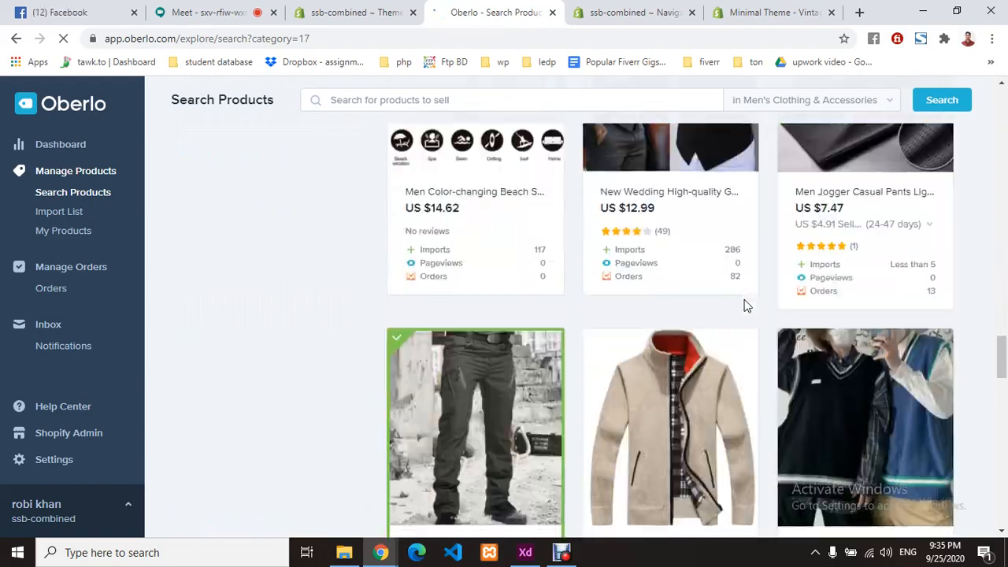
scroll(744, 304, down, 15)
scroll(742, 303, up, 15)
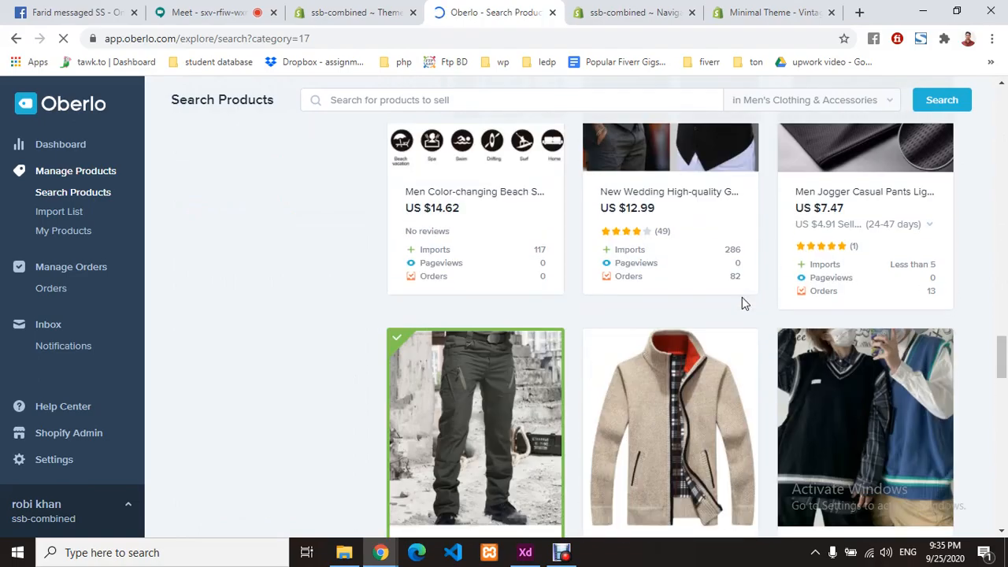
scroll(742, 300, down, 10)
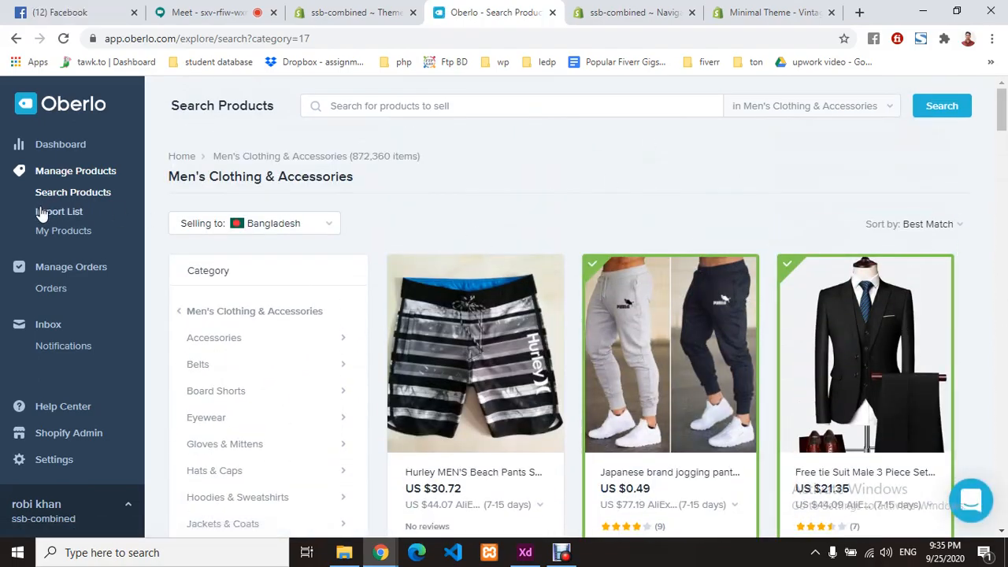
- Open the Import List and scroll through the queued product cards
click(77, 220)
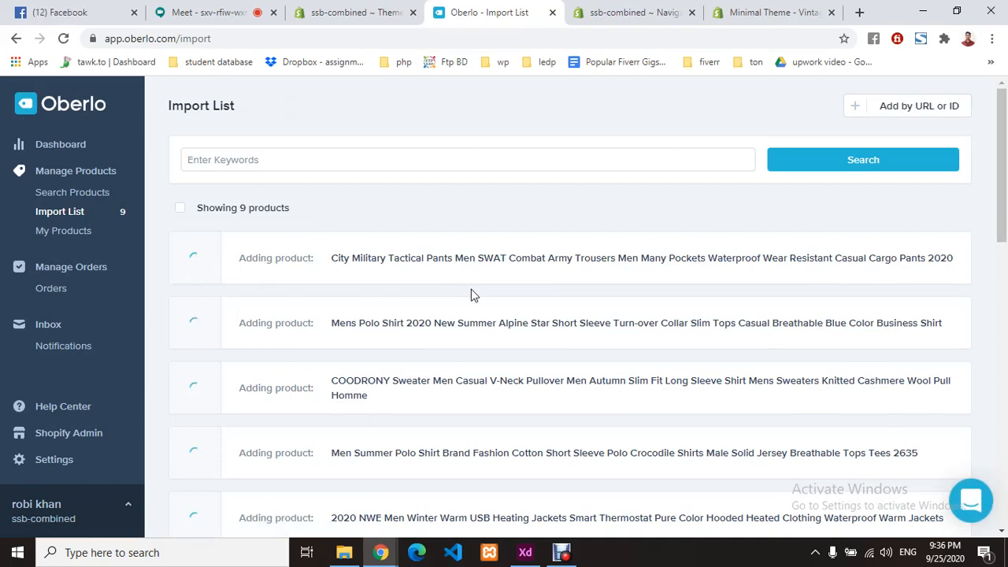
scroll(708, 333, down, 4)
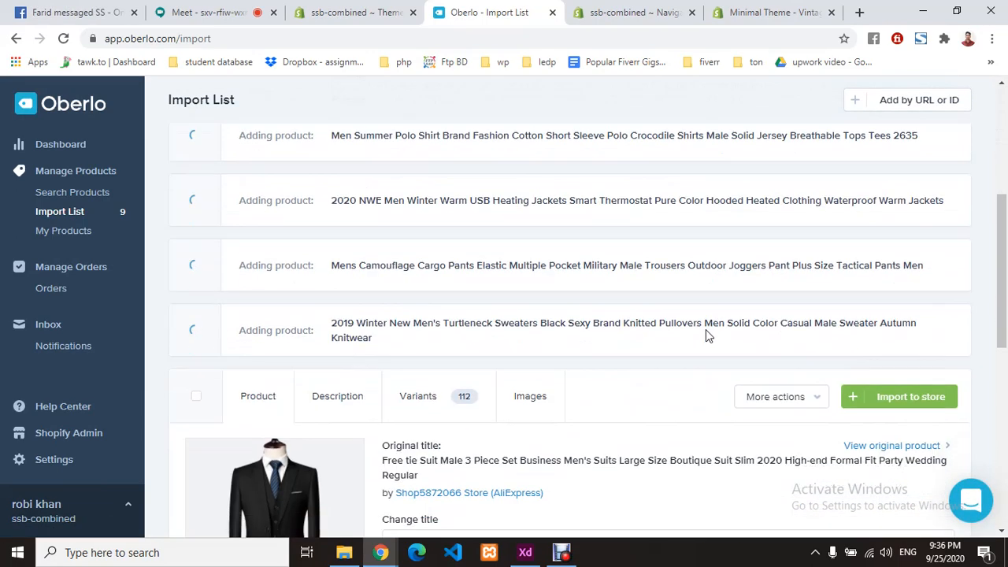
scroll(697, 331, down, 2)
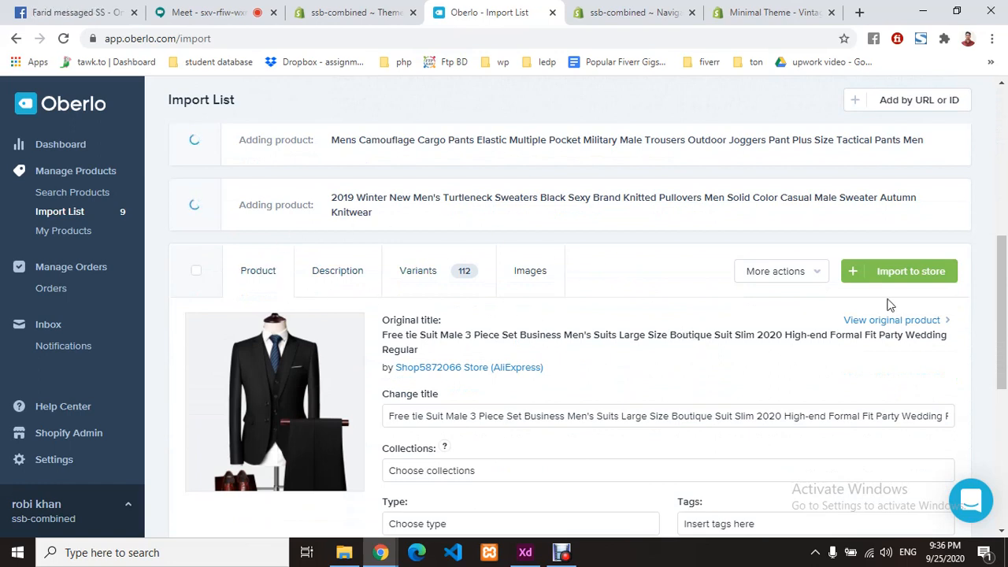
- Show the three-piece suit's collection choices and close them without picking one
double_click(493, 416)
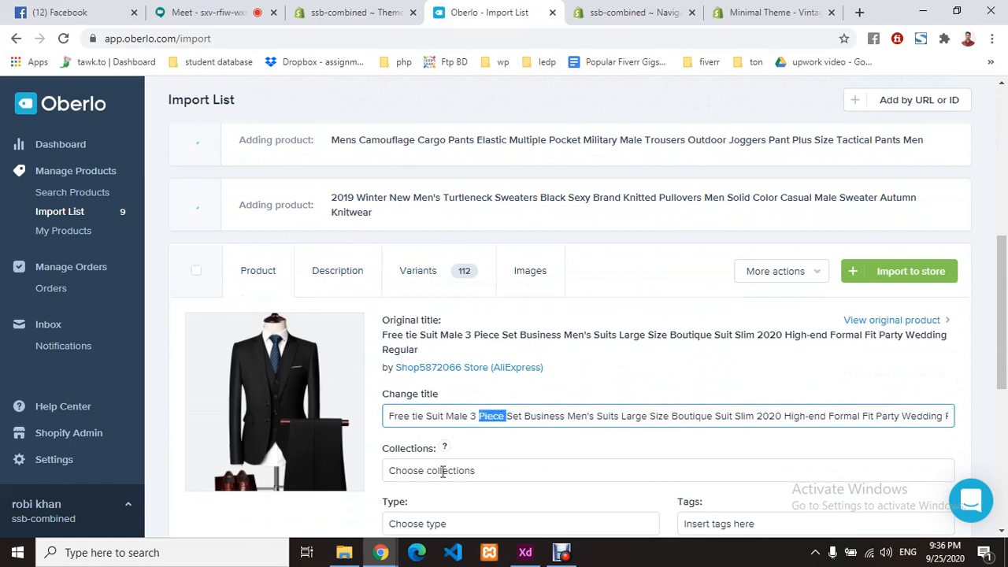
click(497, 473)
scroll(537, 457, down, 2)
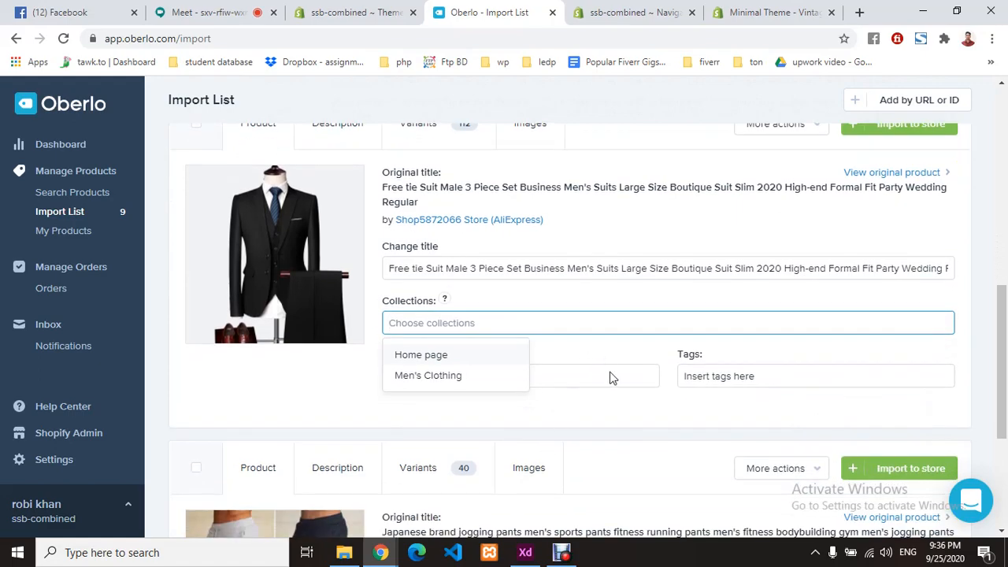
click(482, 427)
scroll(464, 425, down, 3)
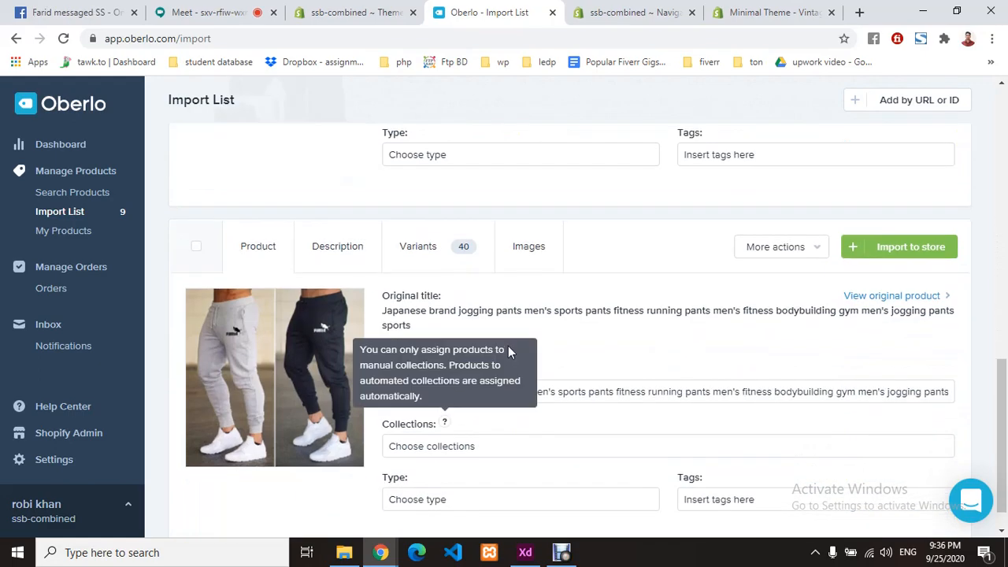
scroll(472, 409, down, 1)
scroll(477, 390, up, 8)
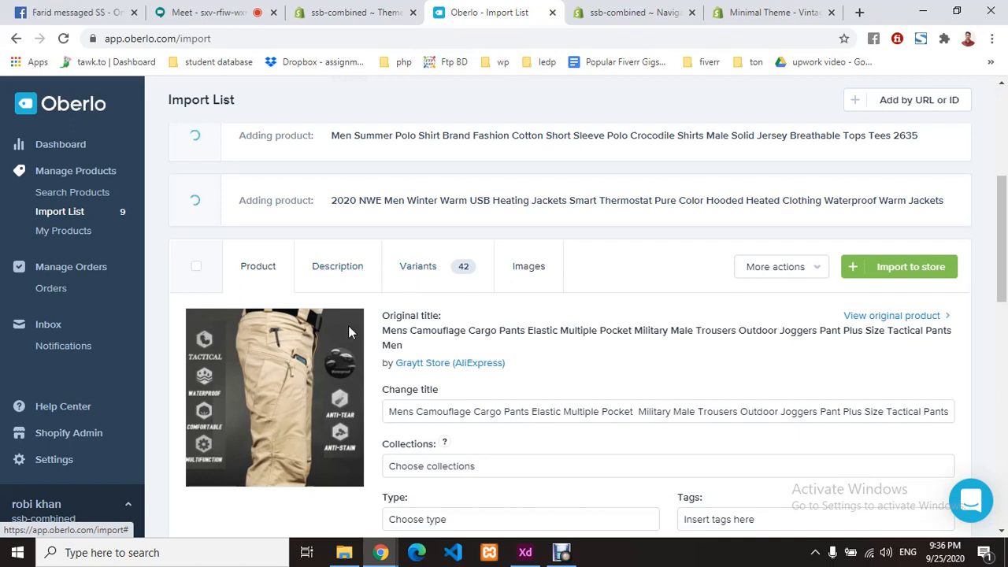
- Put the cargo pants in the Men's Clothing collection, leaving product type empty
triple_click(477, 410)
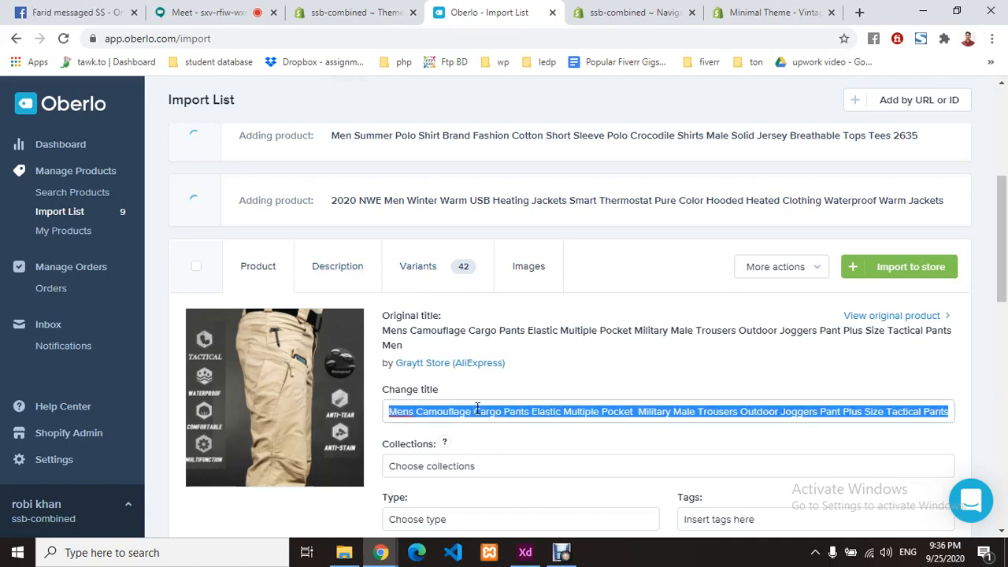
click(490, 468)
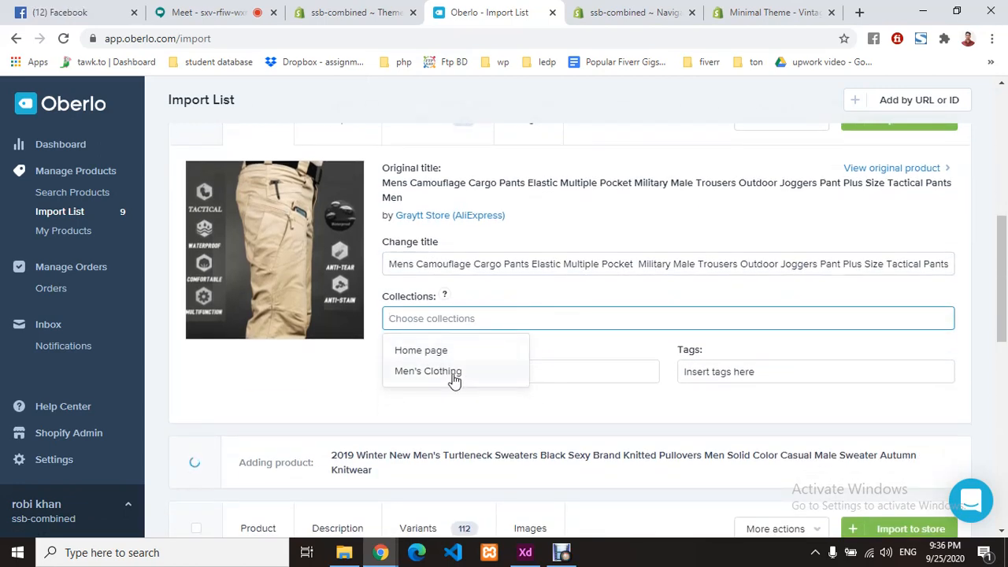
click(455, 378)
click(548, 416)
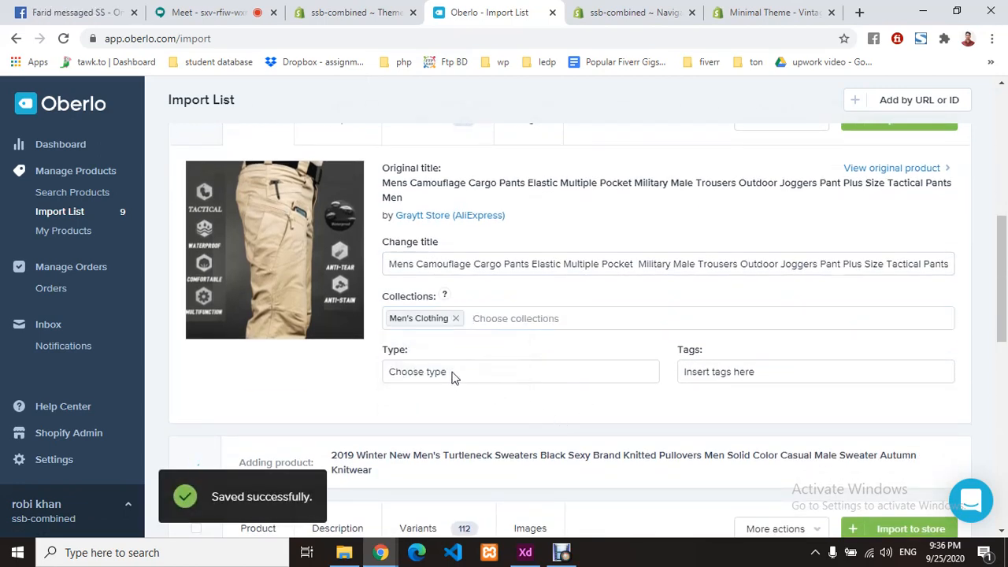
click(454, 375)
click(564, 411)
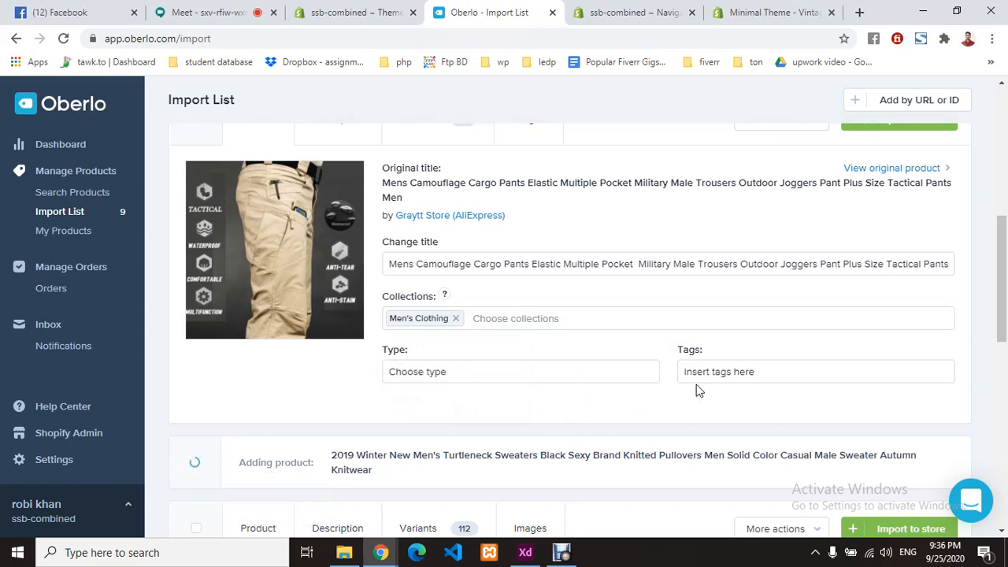
scroll(541, 367, down, 2)
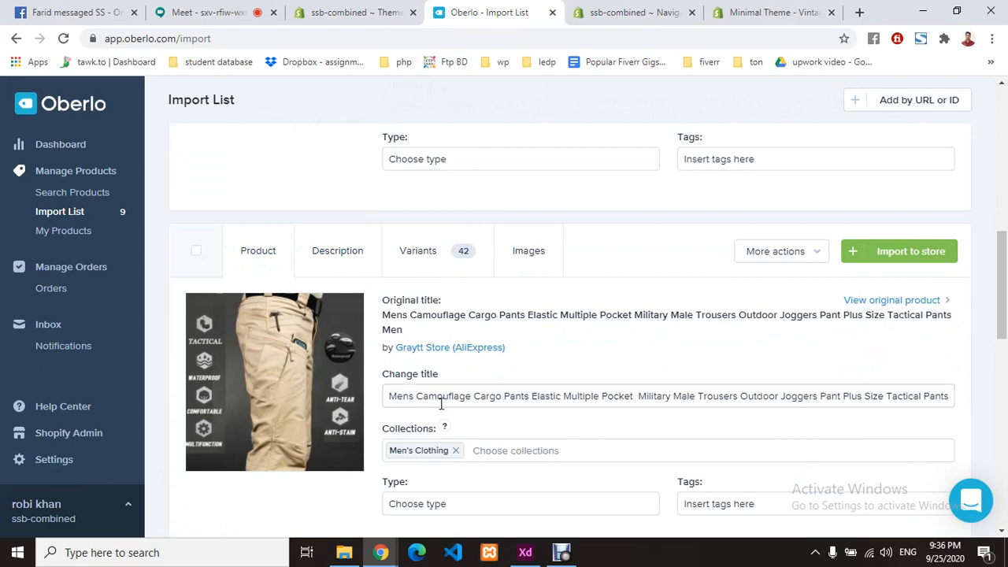
click(485, 400)
scroll(520, 444, down, 6)
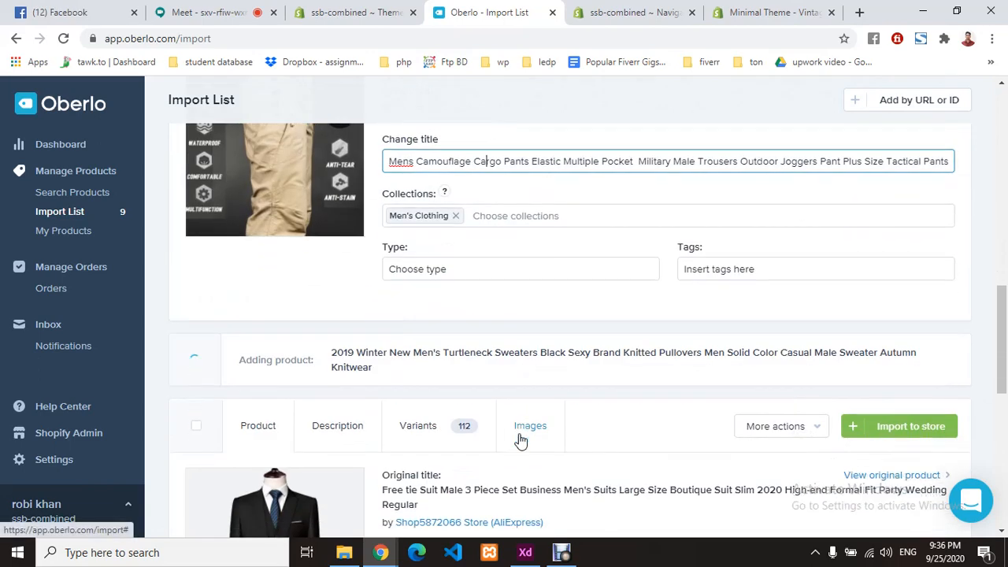
scroll(517, 439, down, 1)
- Add the suit, jogging pants and heated jacket to Men's Clothing
click(463, 269)
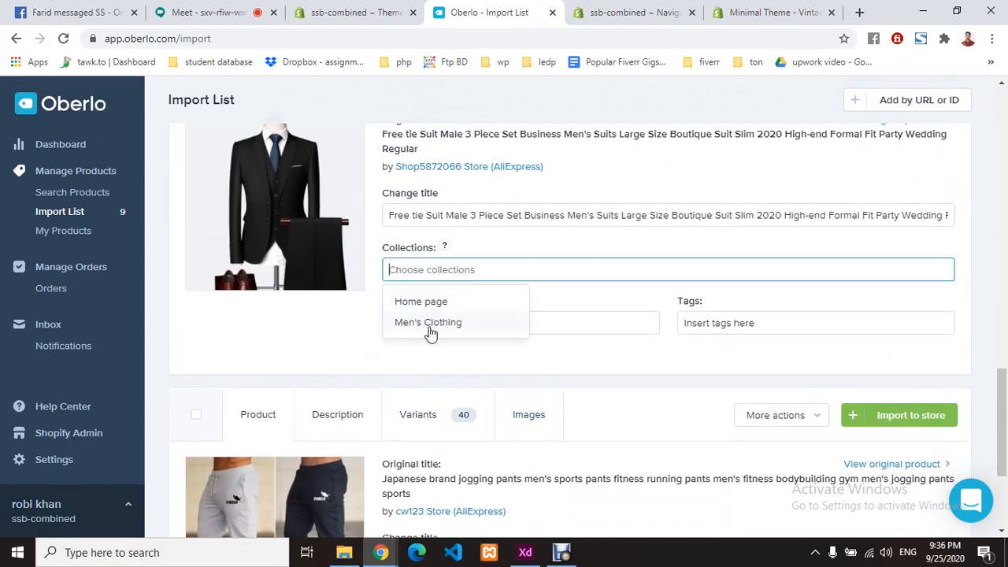
click(427, 321)
scroll(506, 356, down, 2)
click(472, 409)
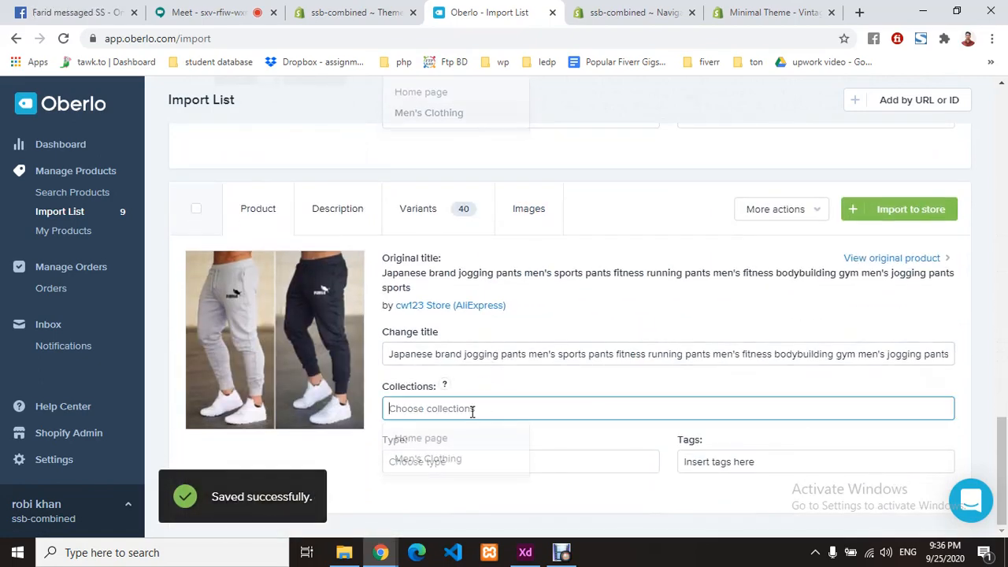
click(443, 463)
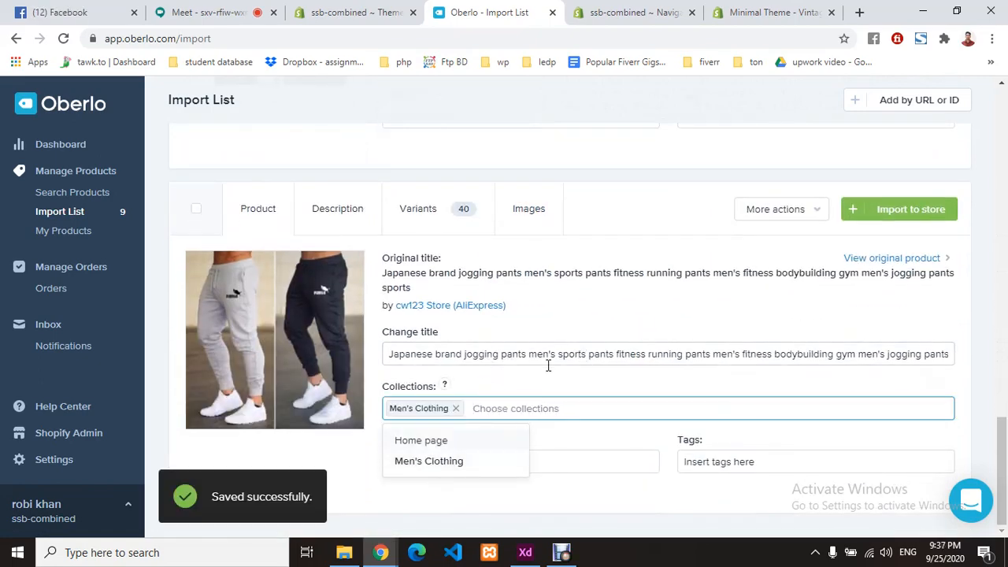
scroll(548, 366, up, 12)
scroll(544, 362, down, 2)
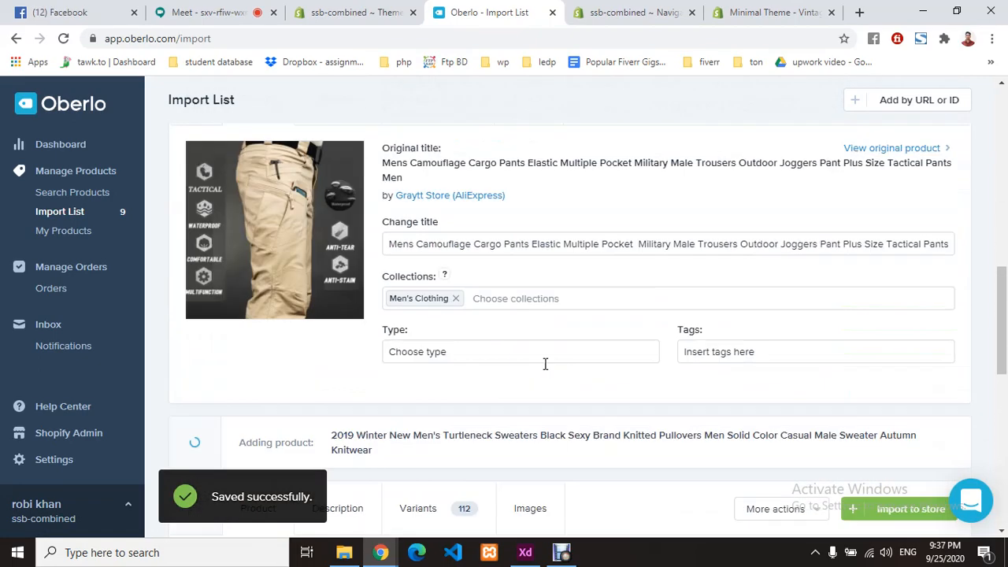
scroll(544, 362, up, 4)
click(486, 273)
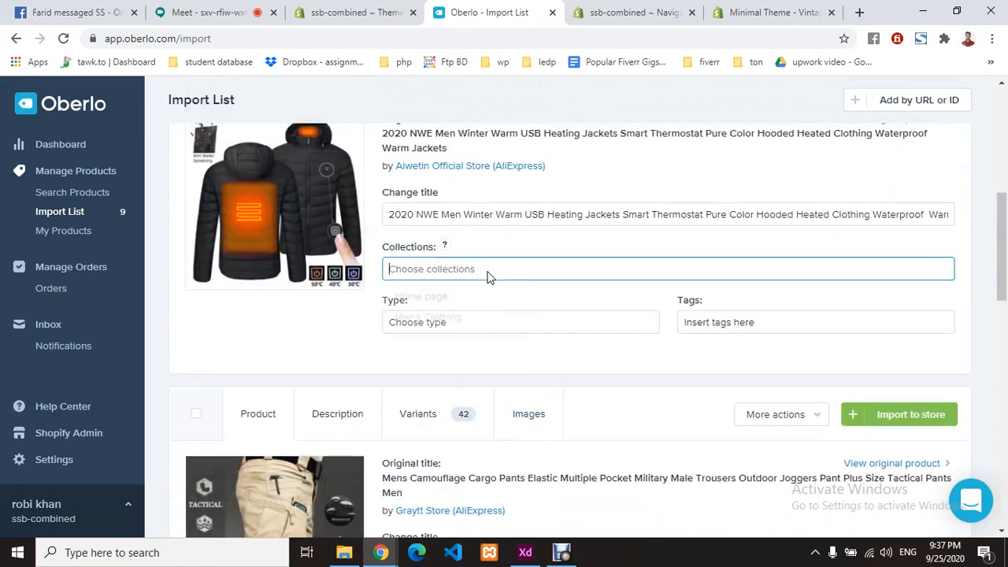
click(448, 325)
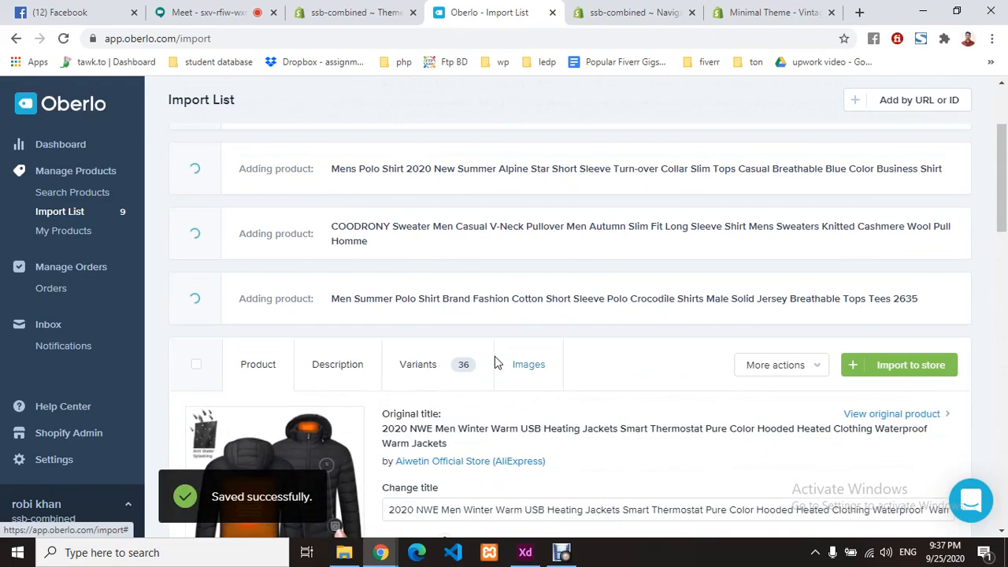
- Put the first polo shirt in the Men's Clothing collection
scroll(494, 357, up, 3)
scroll(495, 357, down, 2)
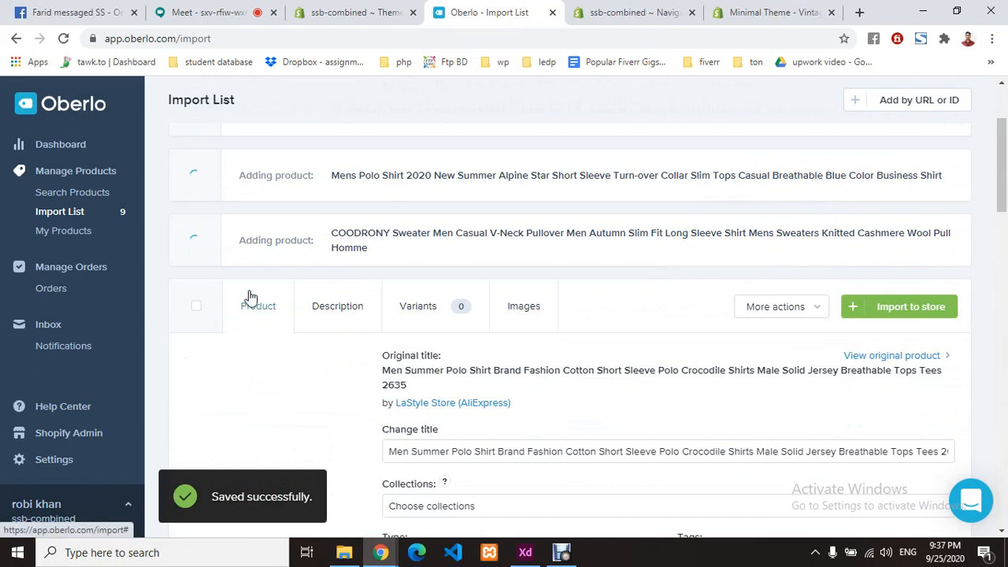
scroll(353, 336, down, 3)
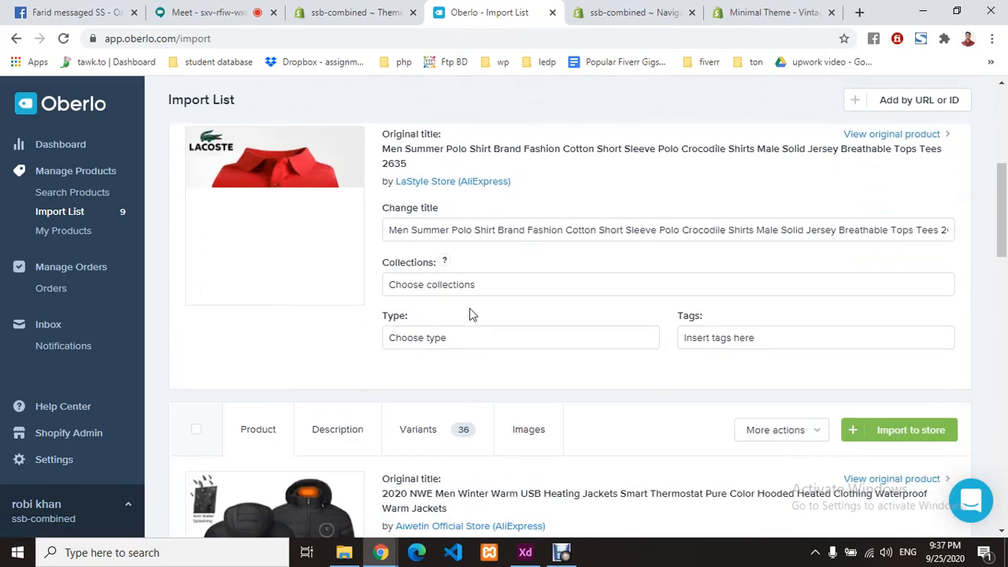
click(507, 284)
click(437, 337)
scroll(498, 357, down, 2)
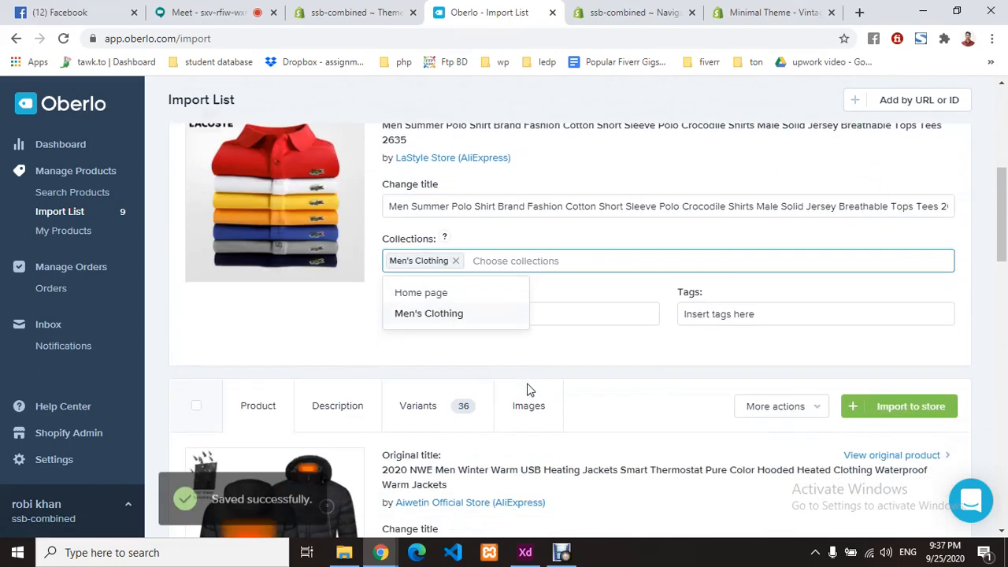
scroll(526, 394, up, 3)
scroll(525, 391, up, 1)
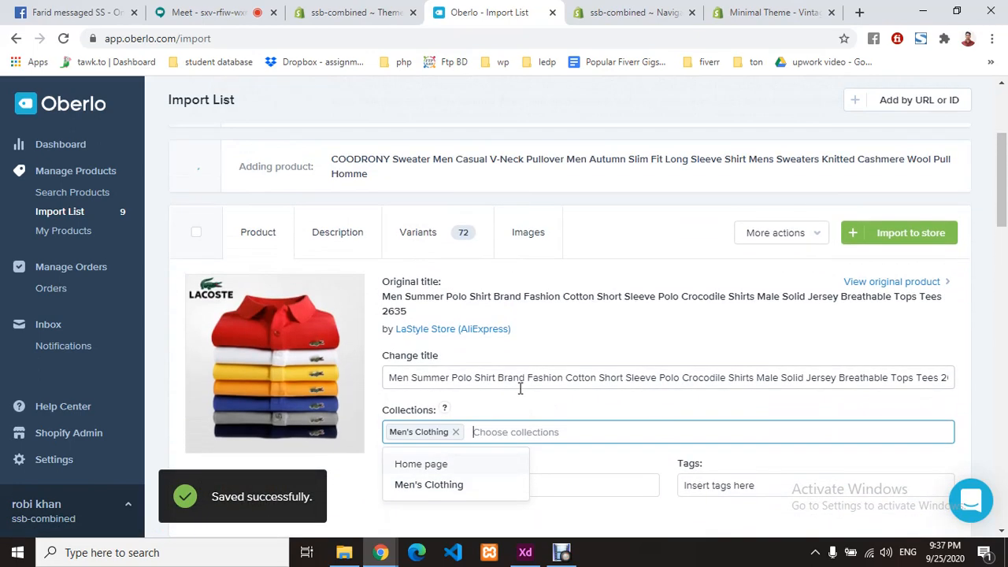
scroll(587, 351, up, 3)
scroll(538, 352, down, 1)
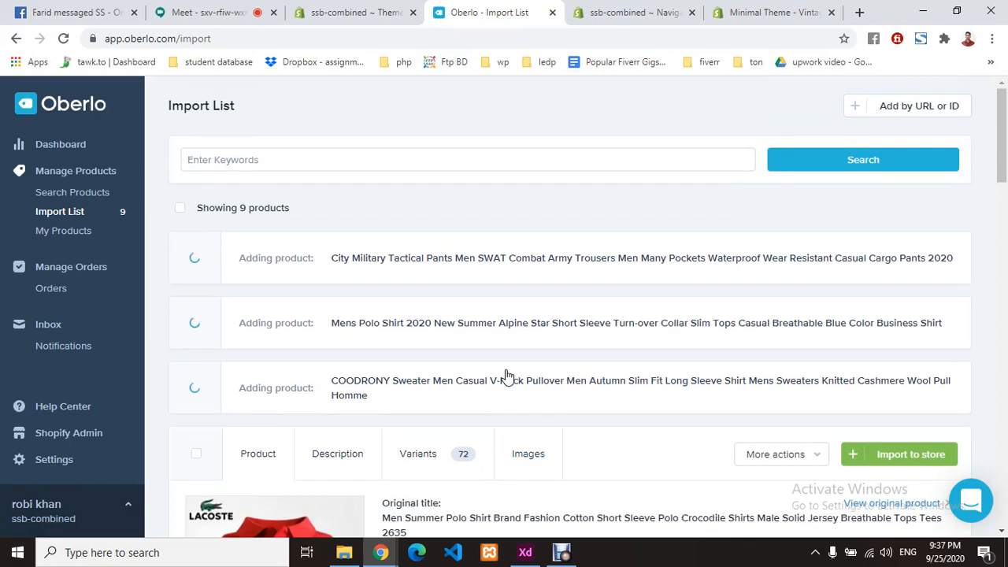
scroll(425, 355, down, 2)
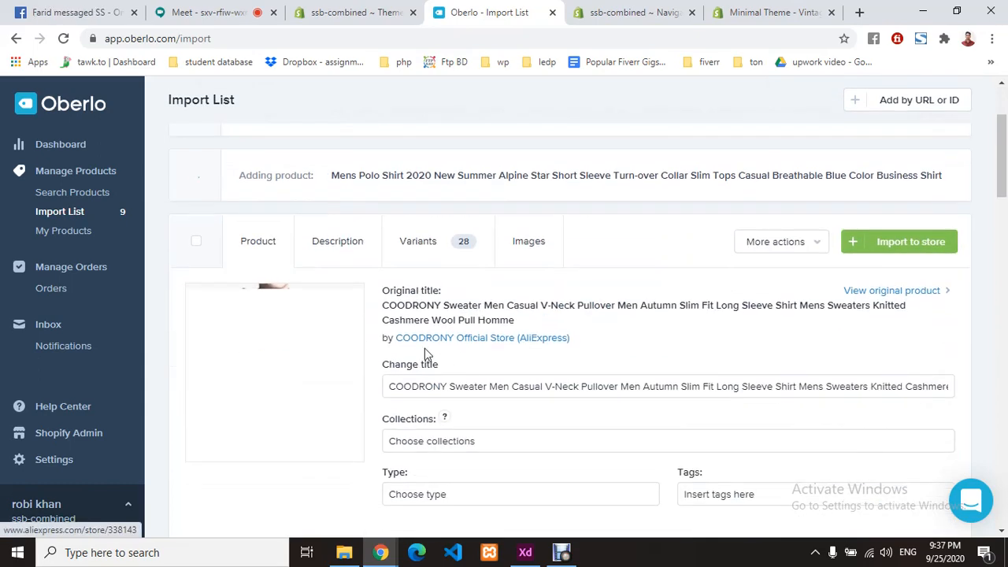
scroll(477, 326, down, 1)
- Add the sweater, the second polo shirt and the tactical pants to Men's Clothing
click(505, 295)
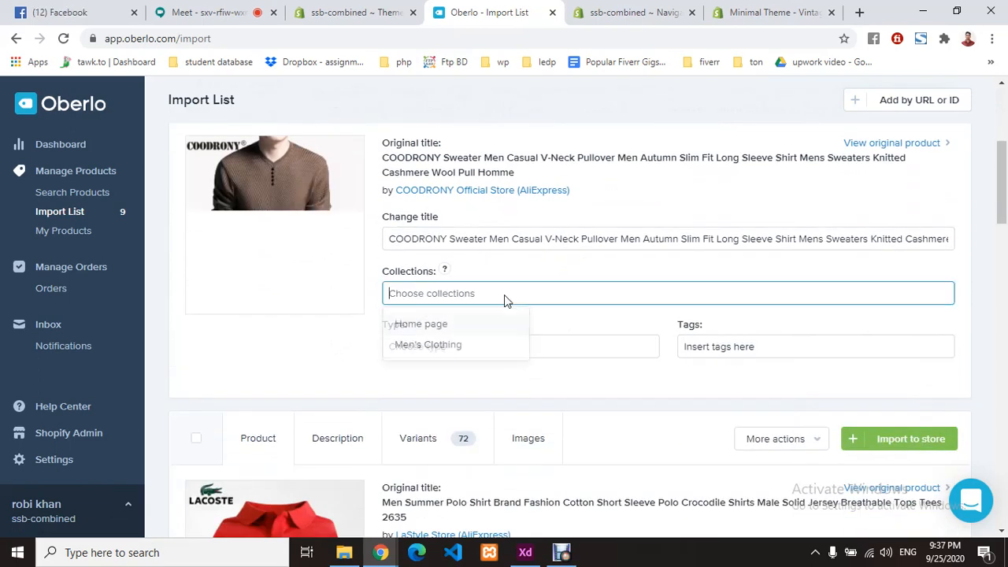
click(450, 345)
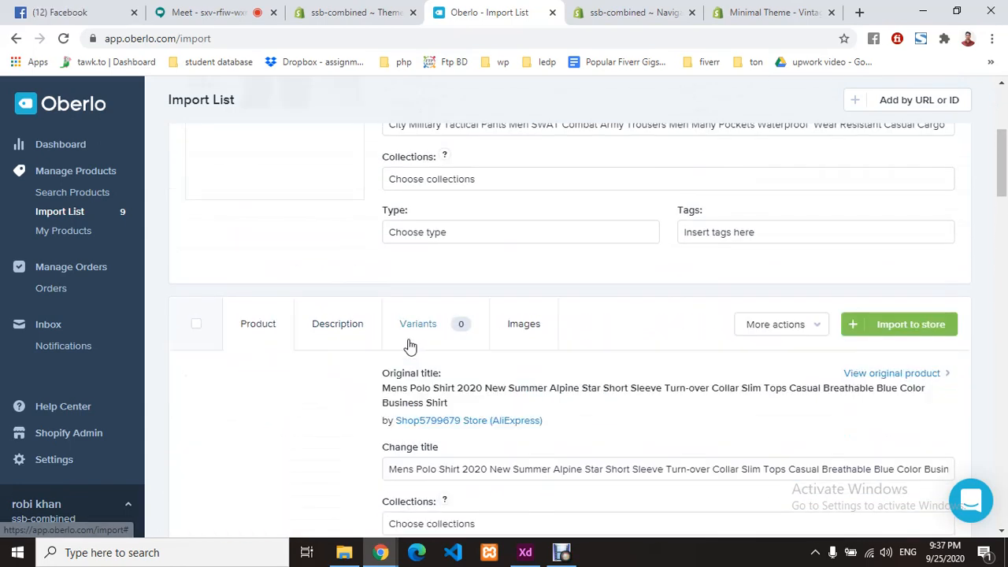
click(482, 378)
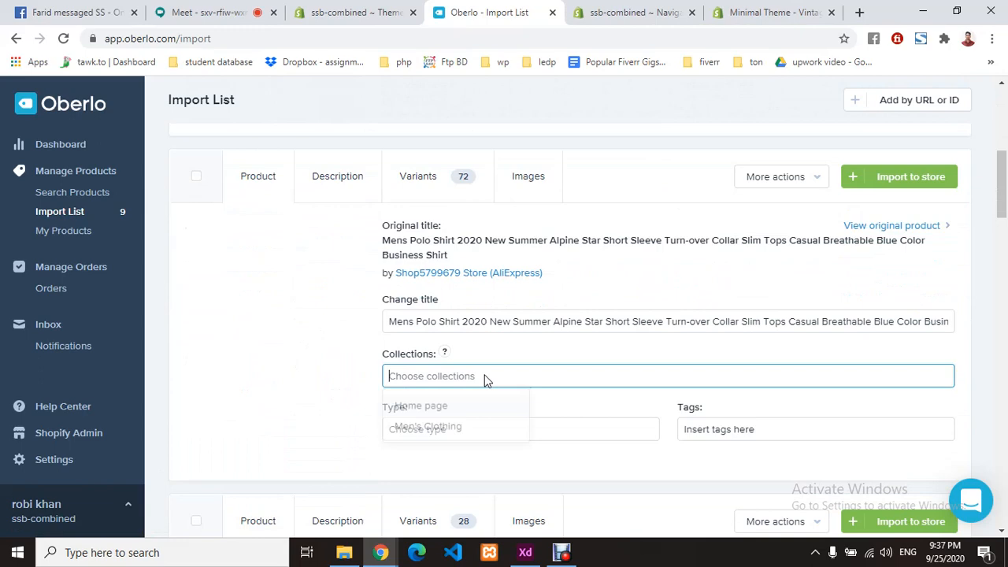
click(445, 430)
click(496, 253)
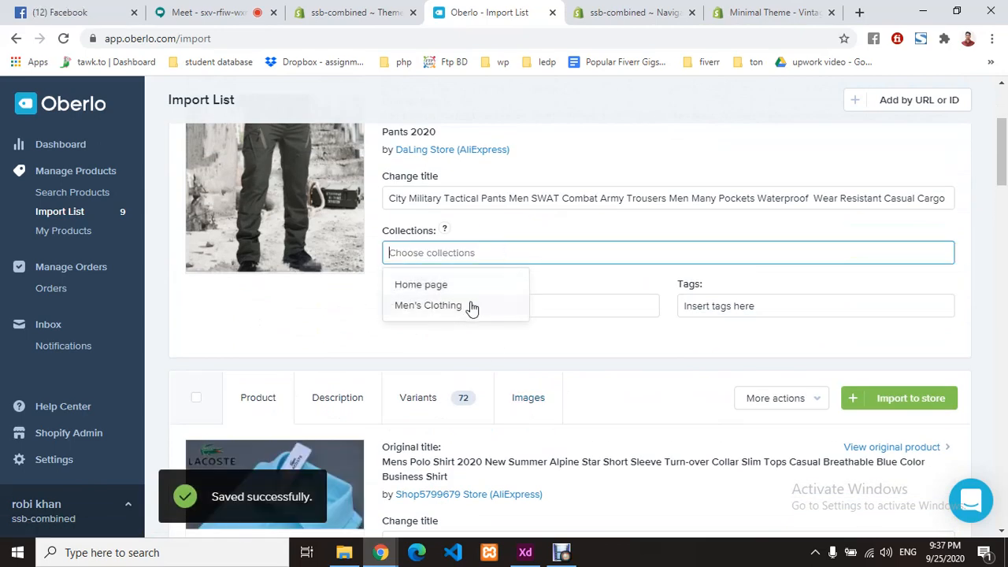
click(471, 306)
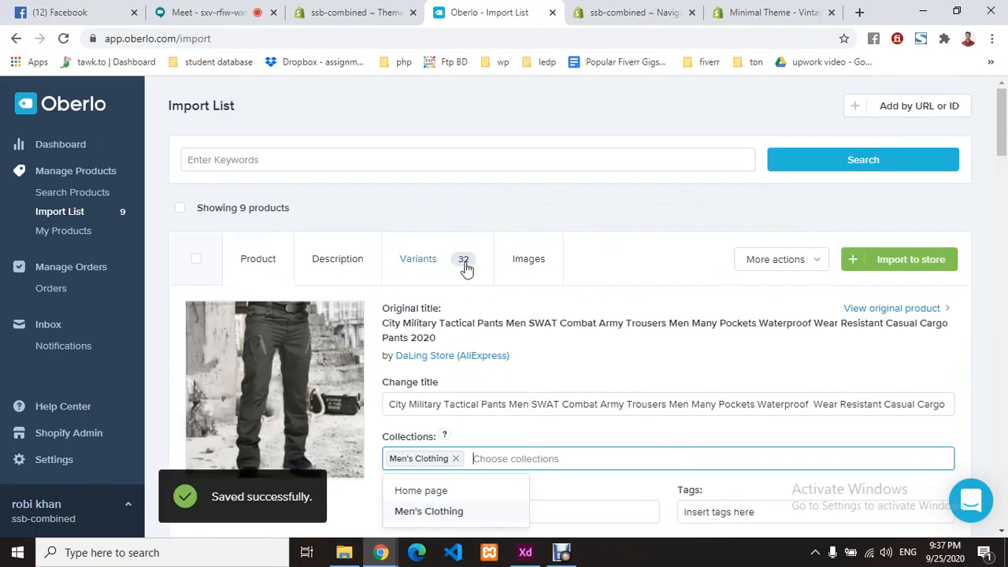
- Review the jogging pants' description and the suit's variants and prices
scroll(476, 367, down, 15)
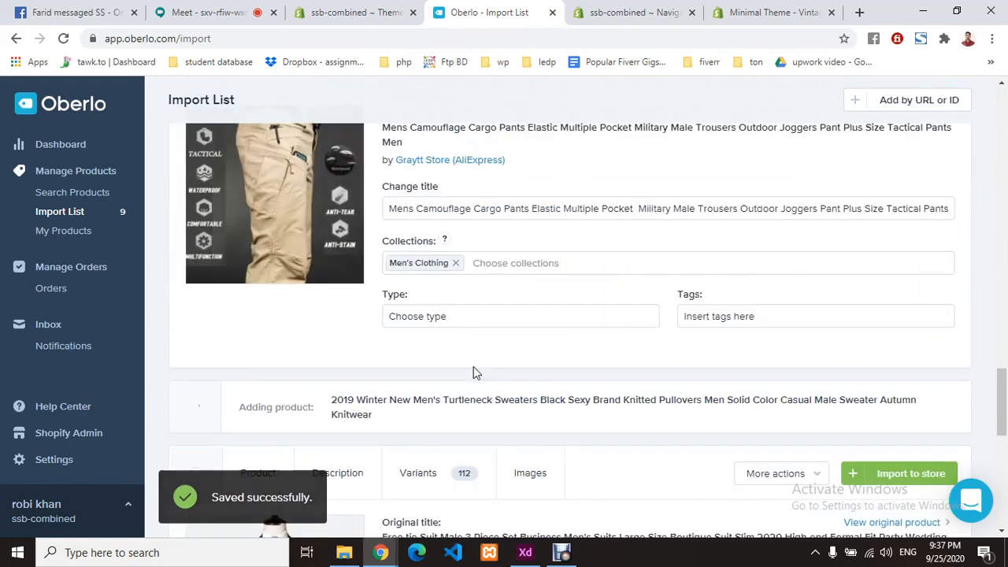
scroll(473, 369, down, 4)
scroll(473, 369, down, 4)
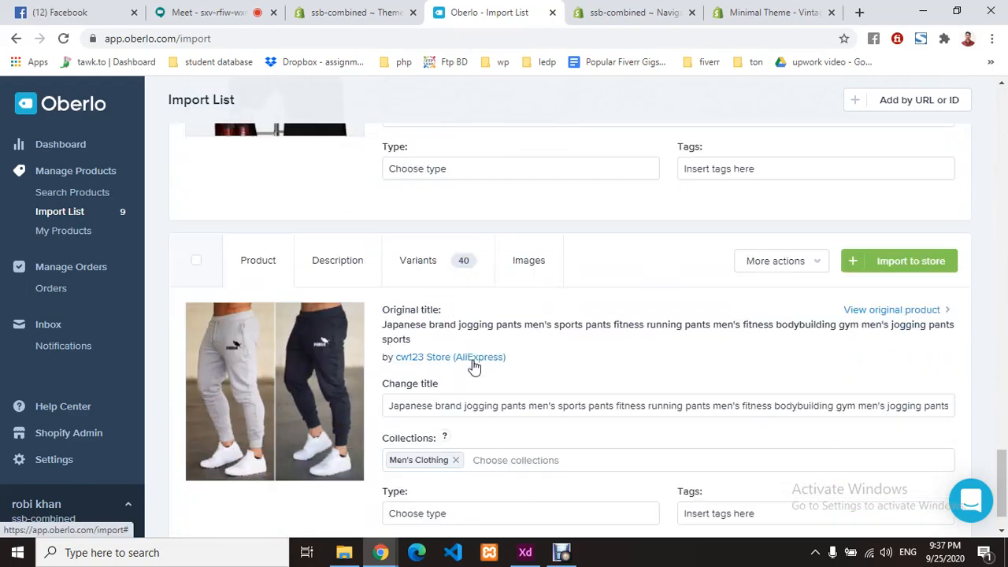
click(338, 209)
scroll(354, 225, up, 3)
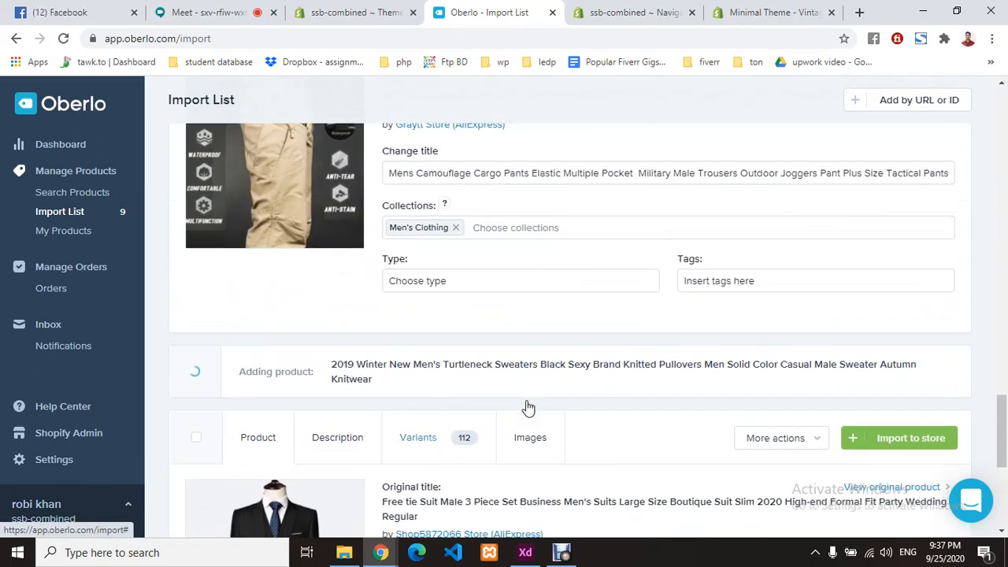
scroll(501, 357, down, 2)
click(441, 303)
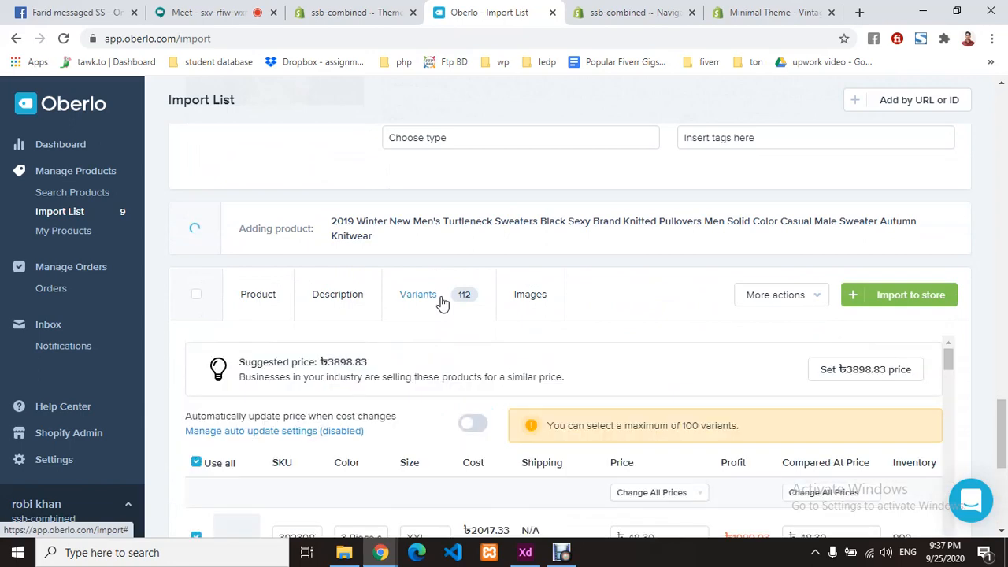
scroll(467, 370, down, 3)
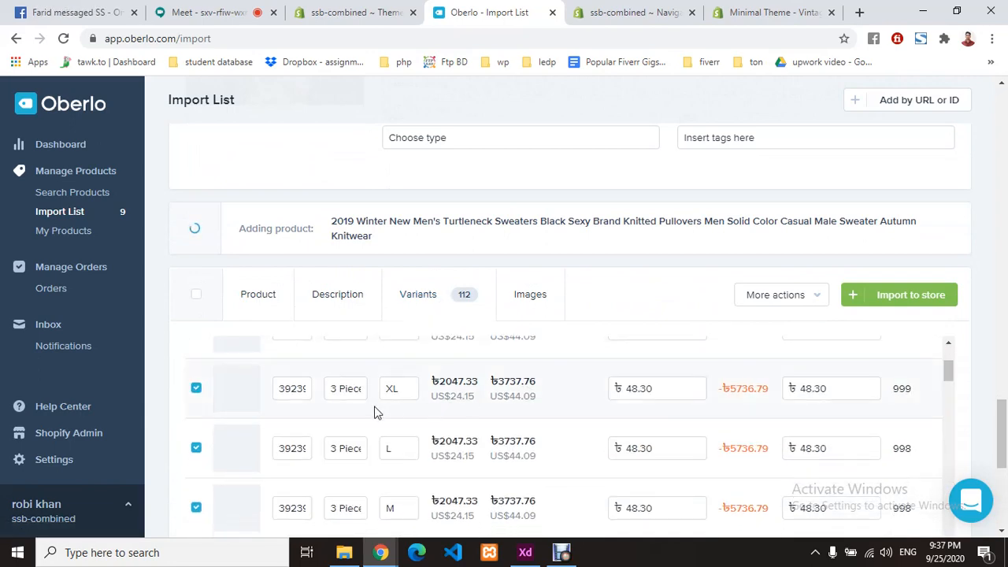
scroll(733, 450, up, 3)
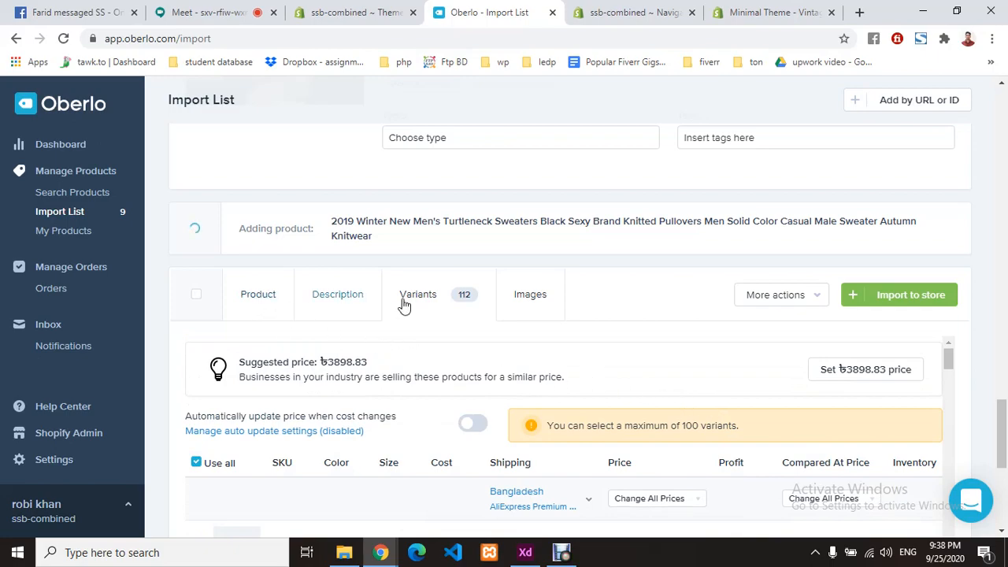
scroll(591, 355, up, 7)
scroll(592, 355, up, 10)
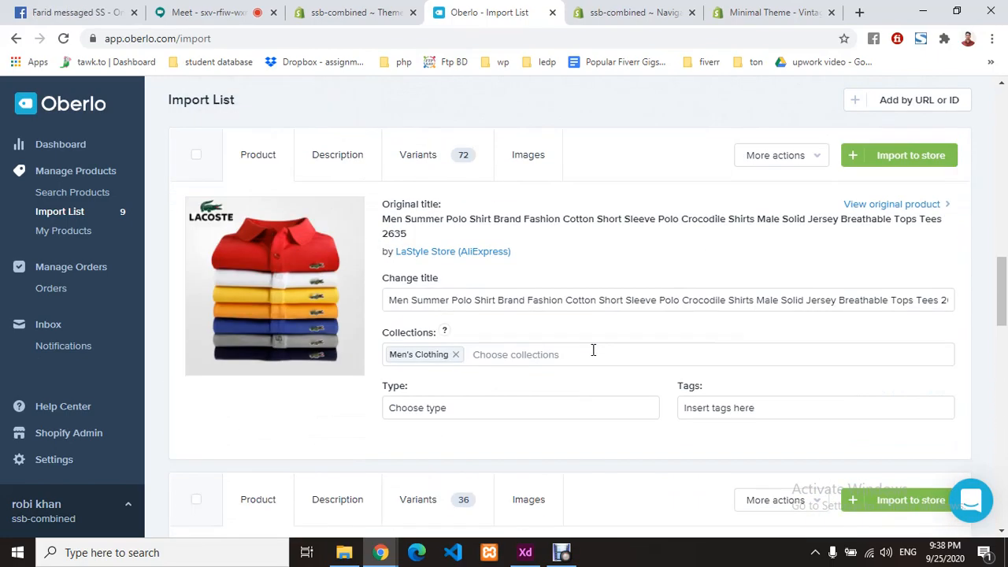
scroll(583, 354, up, 10)
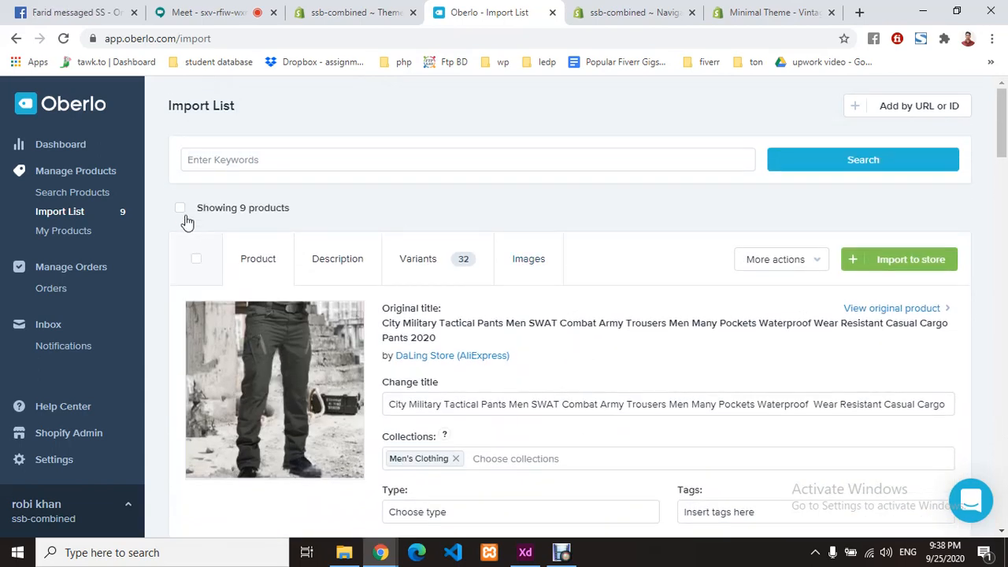
- Select all 9 import-list products and push them to the Shopify store
click(181, 209)
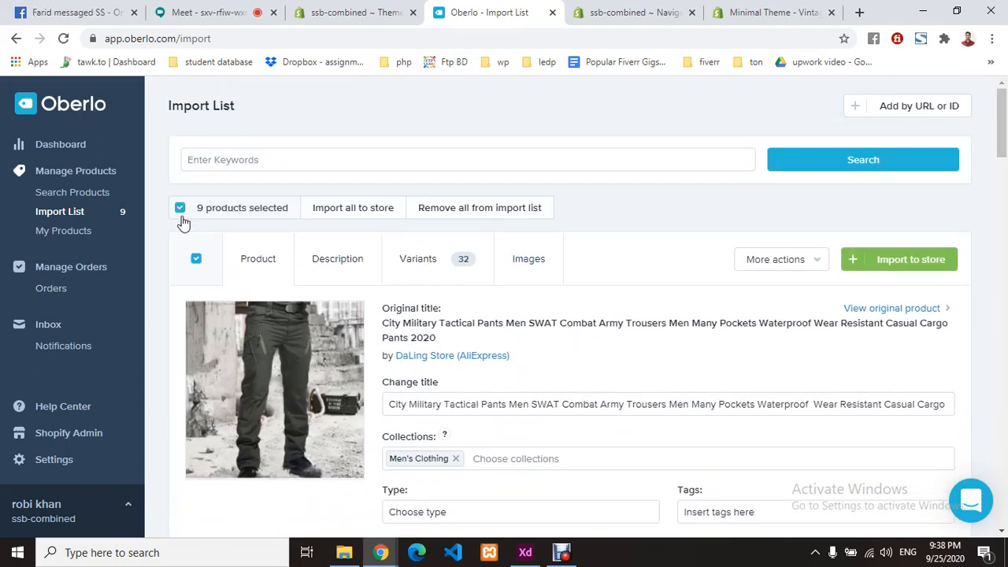
click(378, 217)
click(635, 256)
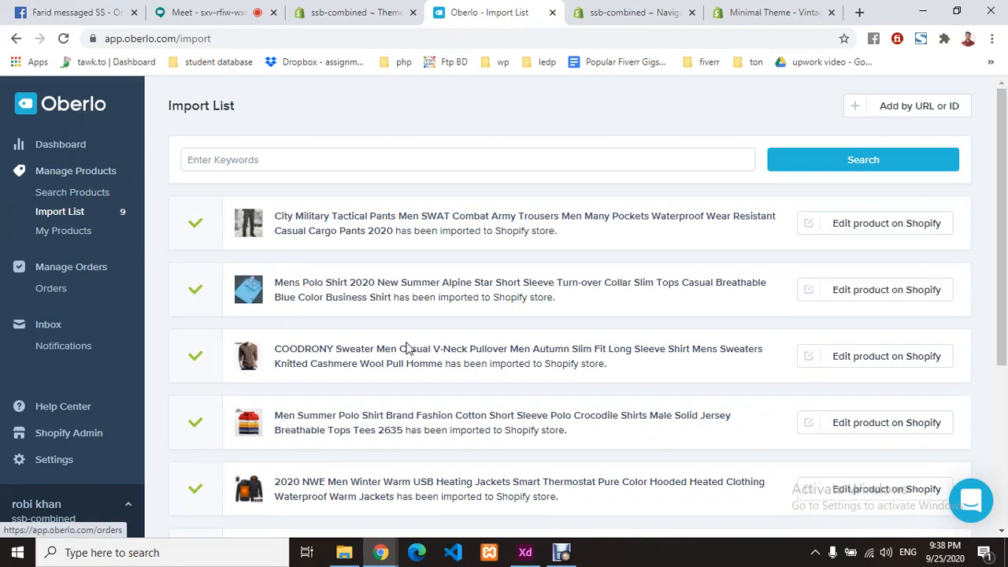
scroll(404, 353, down, 3)
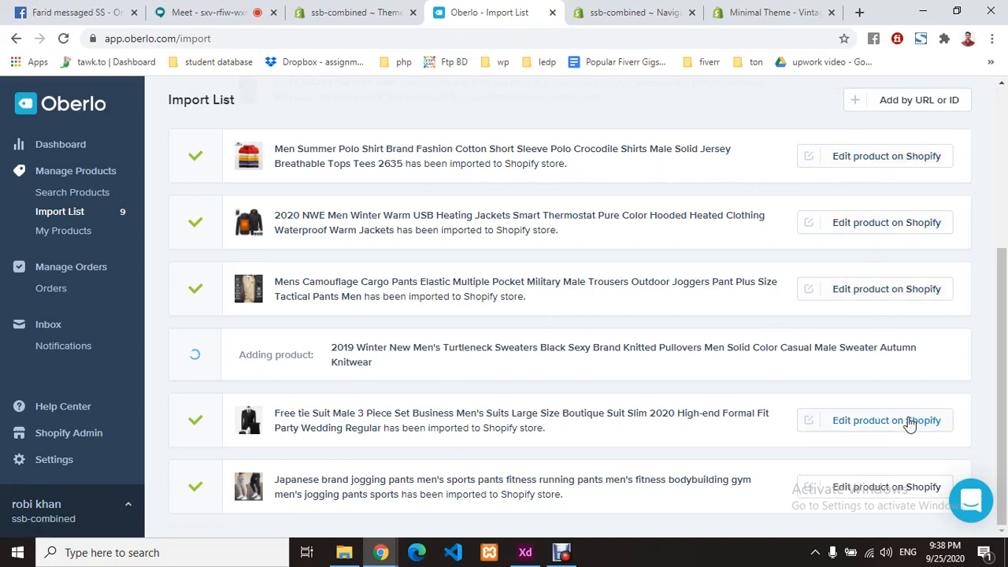
scroll(642, 370, up, 3)
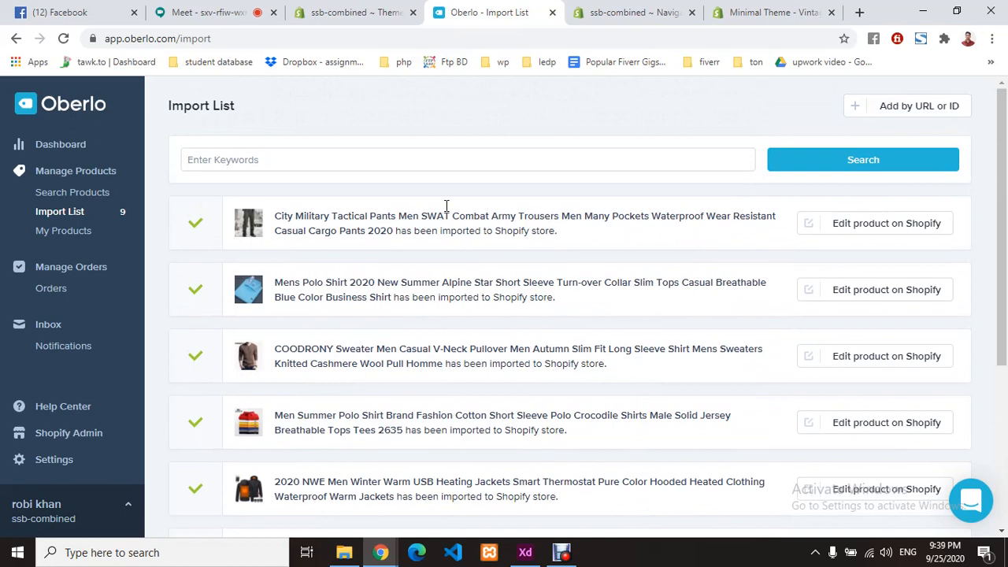
click(349, 12)
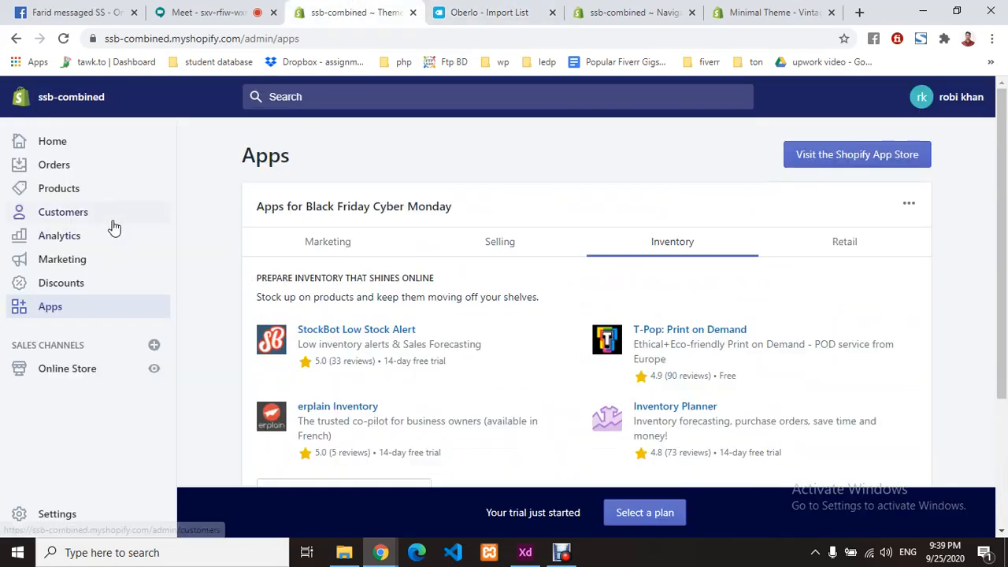
- Open All products and scroll through the imported items, like the 36-variant heated jacket
click(79, 191)
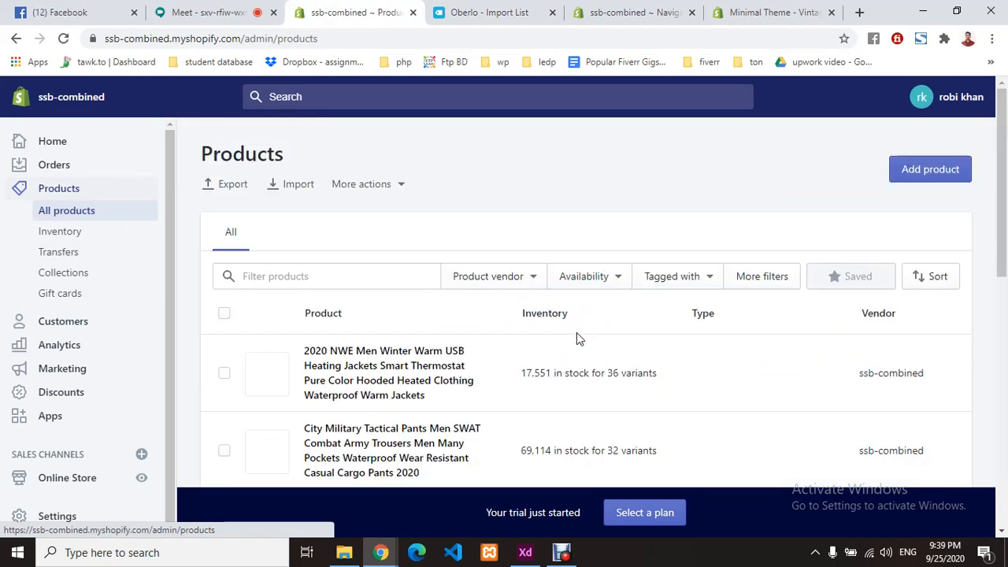
scroll(464, 342, down, 2)
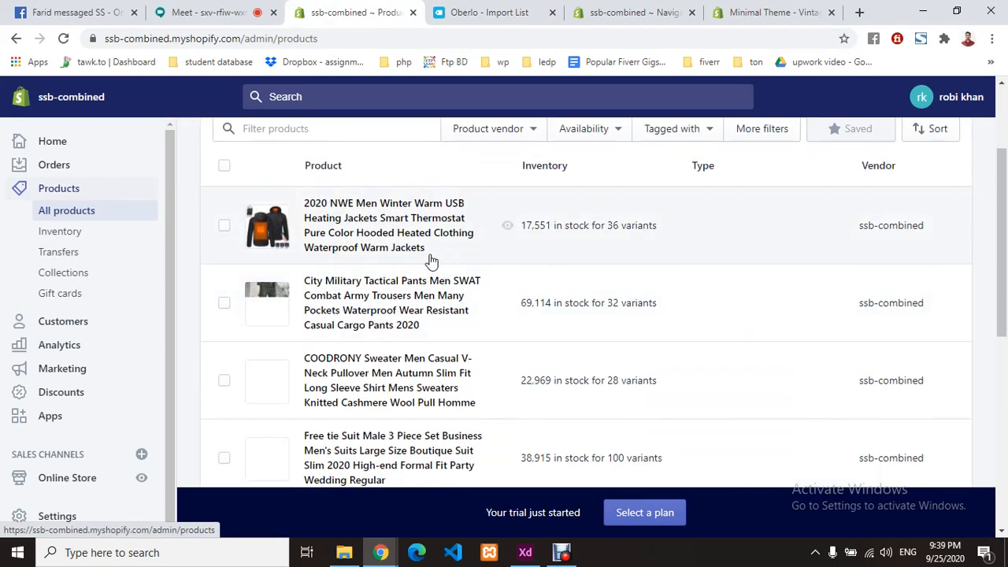
scroll(393, 342, down, 1)
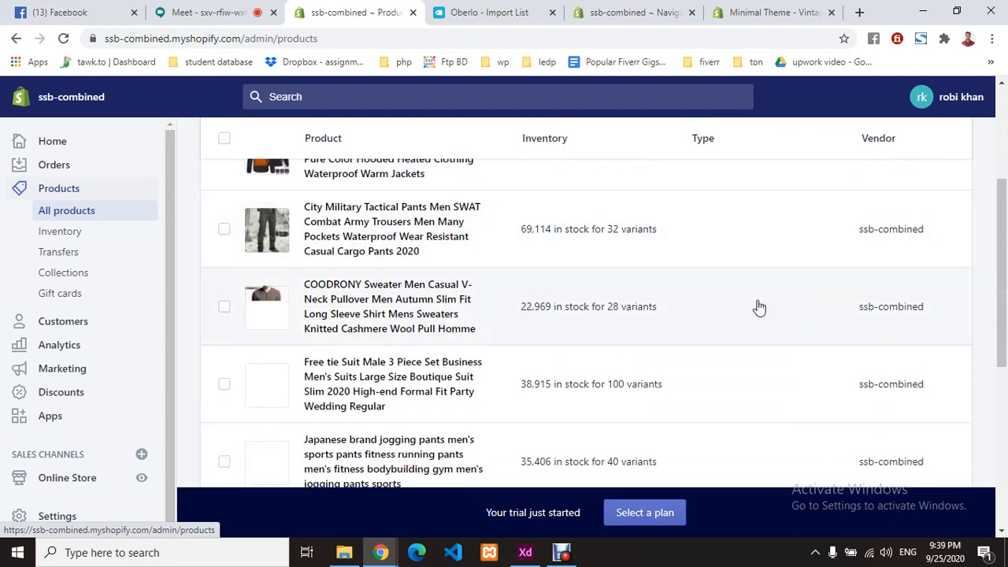
scroll(759, 307, up, 2)
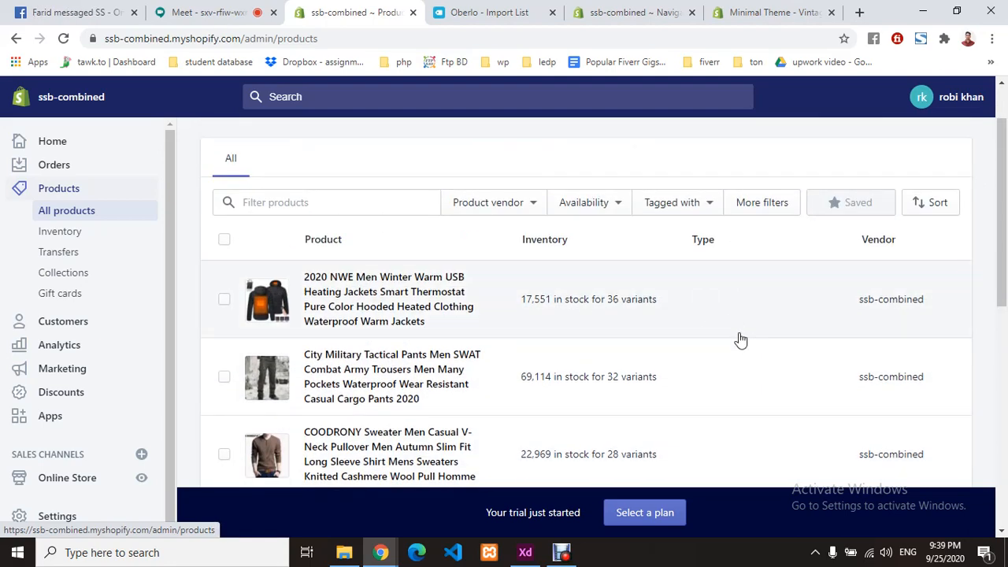
scroll(484, 359, down, 10)
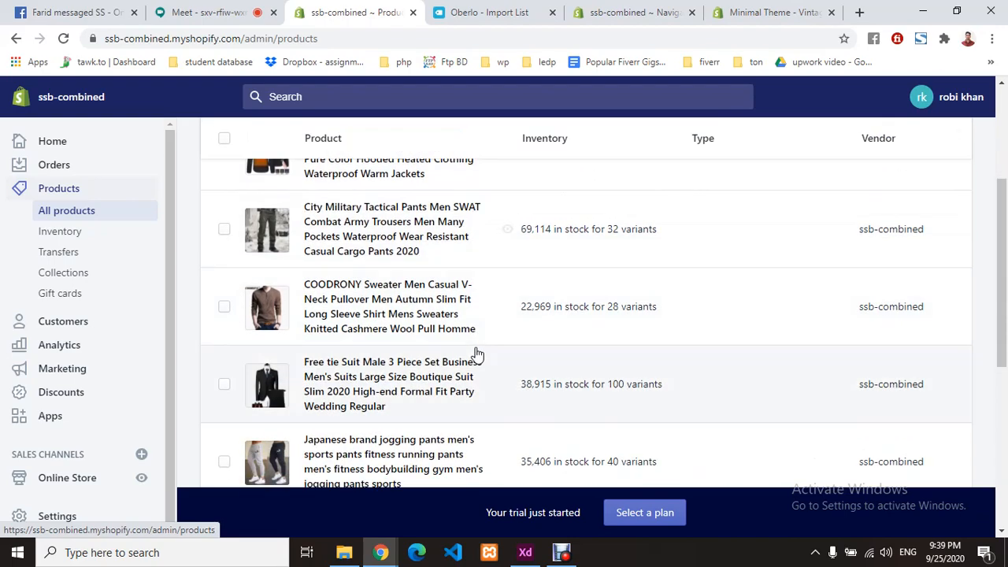
scroll(449, 346, up, 10)
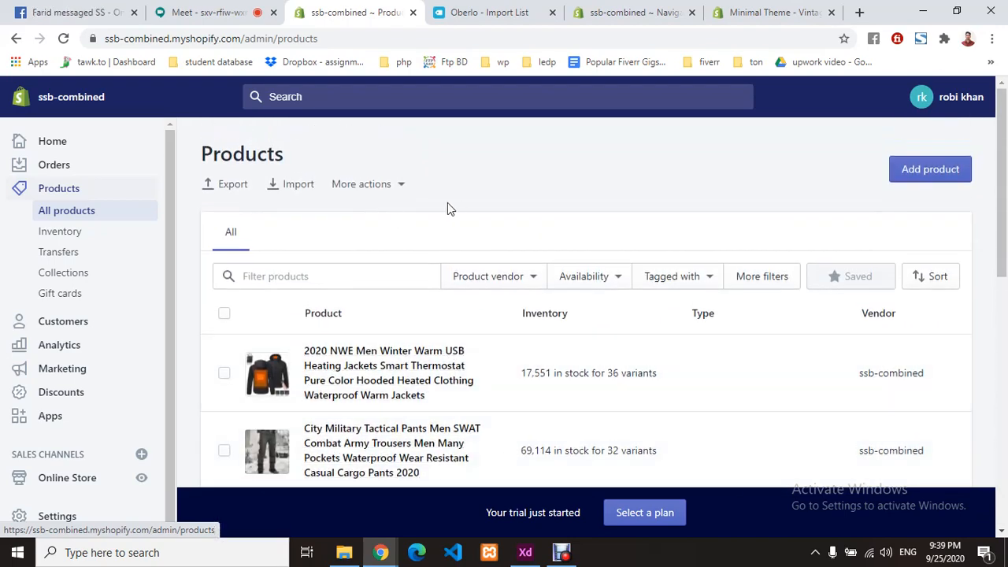
click(619, 9)
click(463, 11)
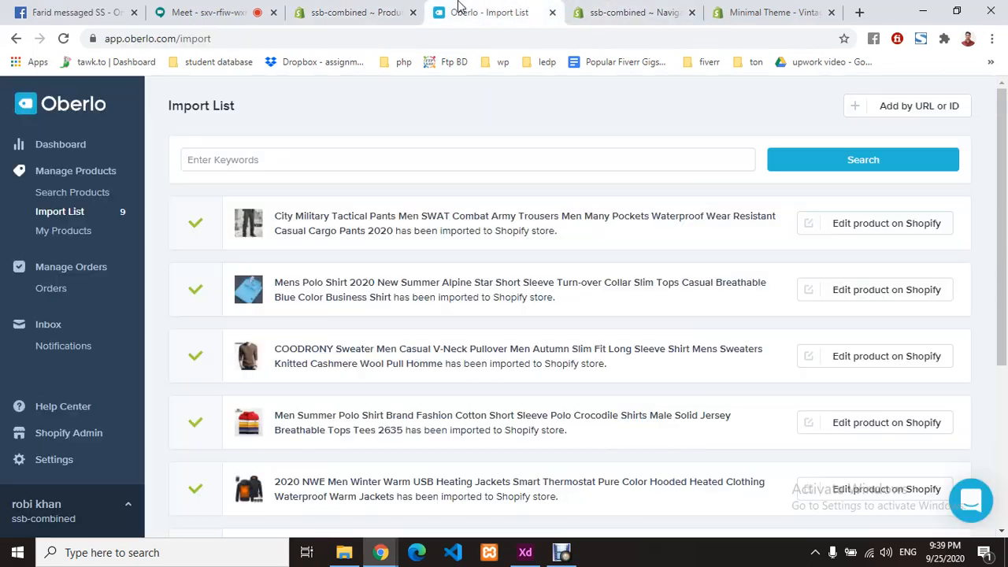
click(358, 13)
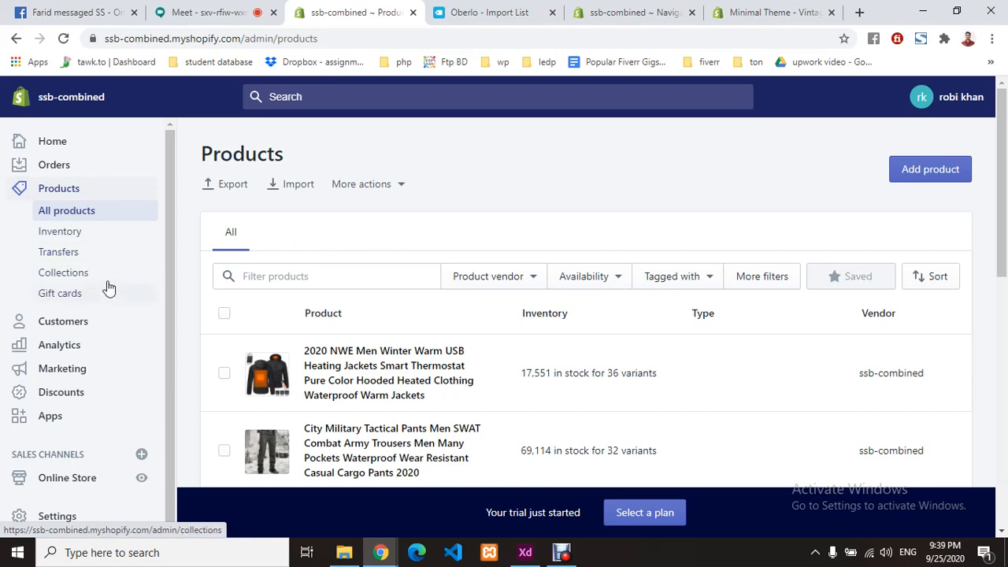
scroll(524, 421, down, 2)
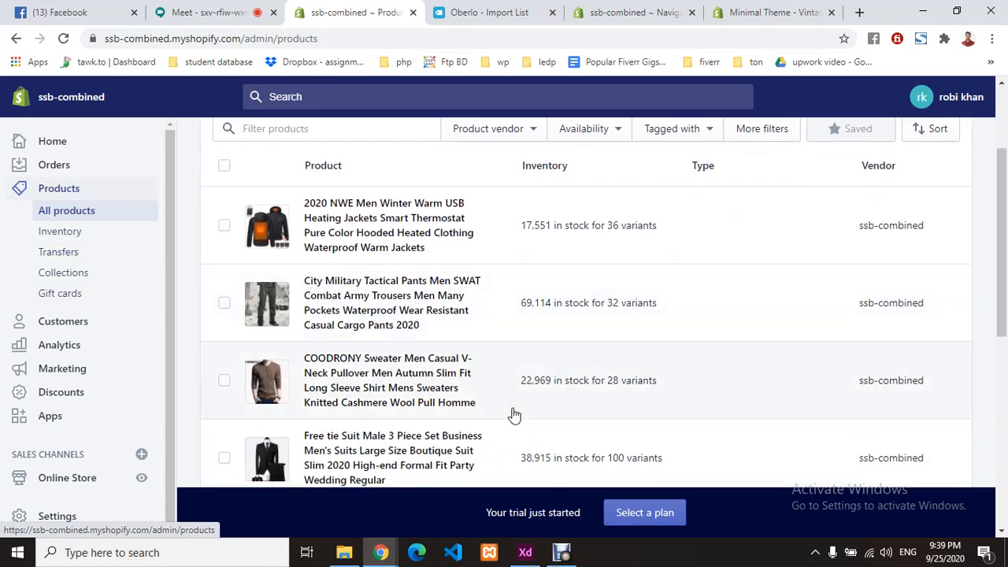
- View the heated winter jacket's details, then close the Minimal theme page
click(367, 220)
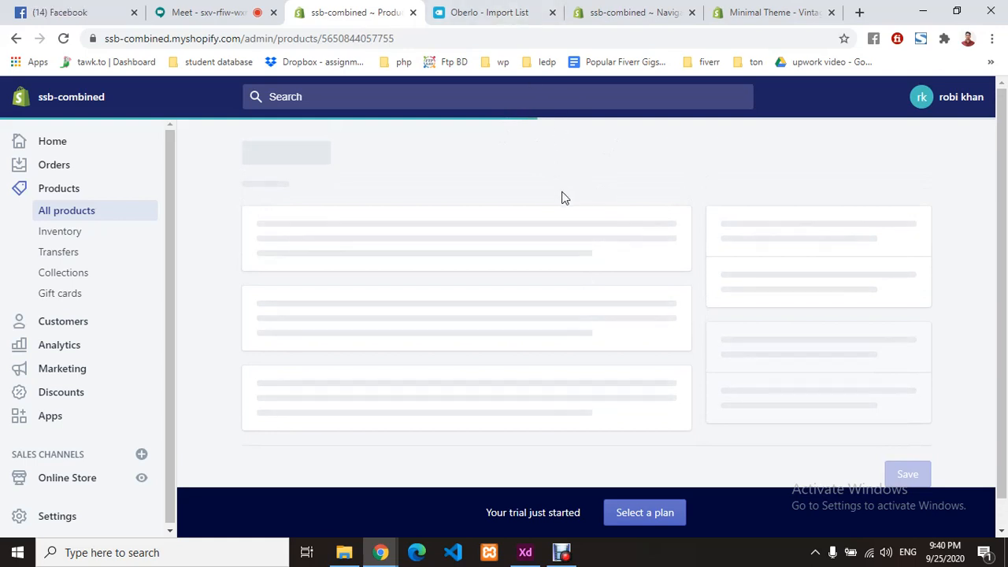
click(640, 9)
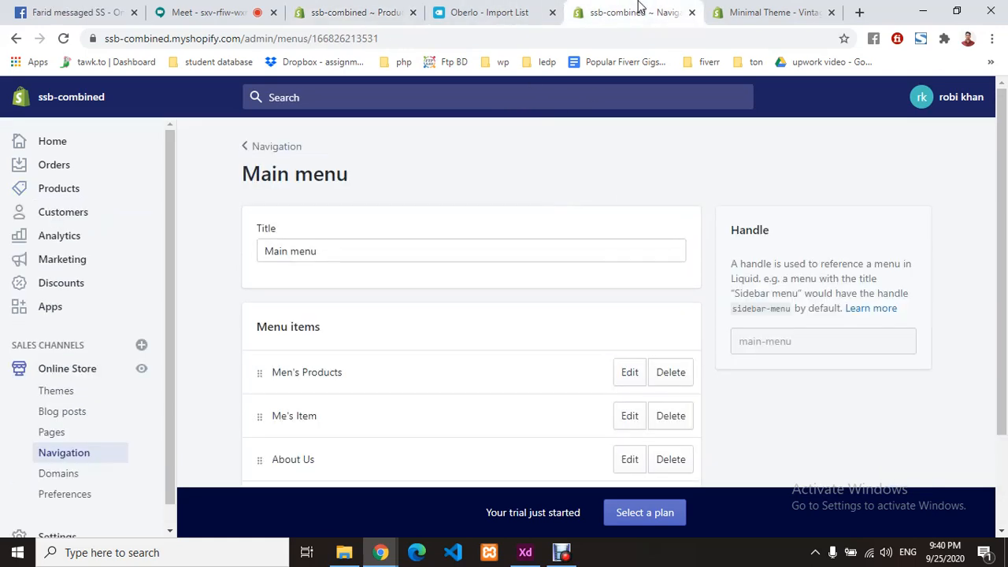
click(768, 11)
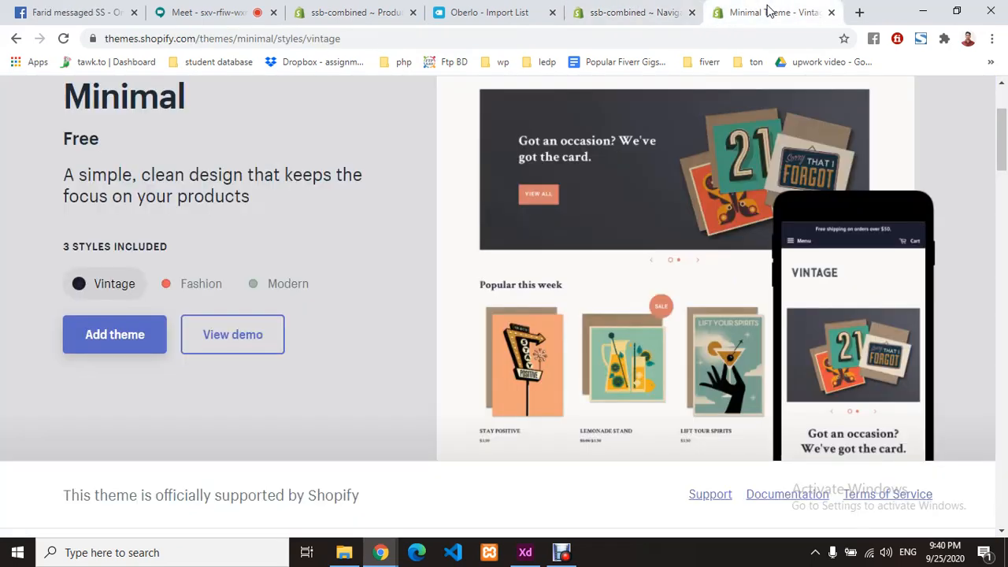
click(830, 14)
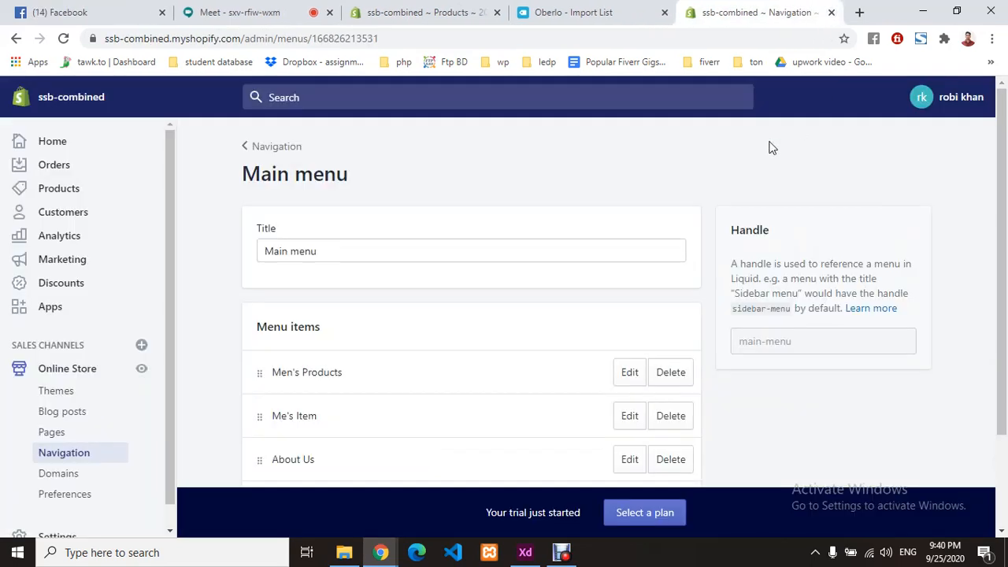
click(454, 8)
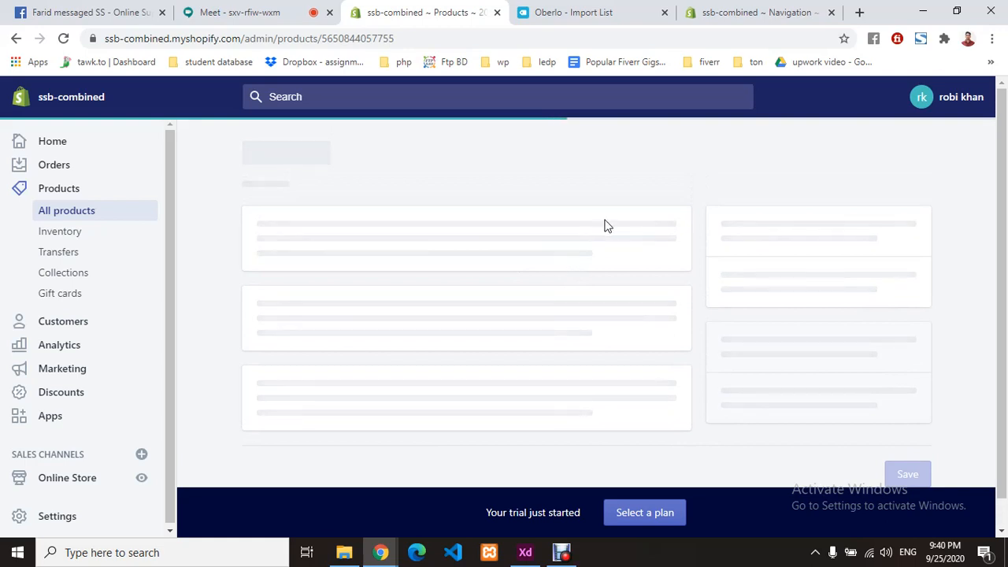
- Return to All products and select the COODRONY sweater
click(72, 211)
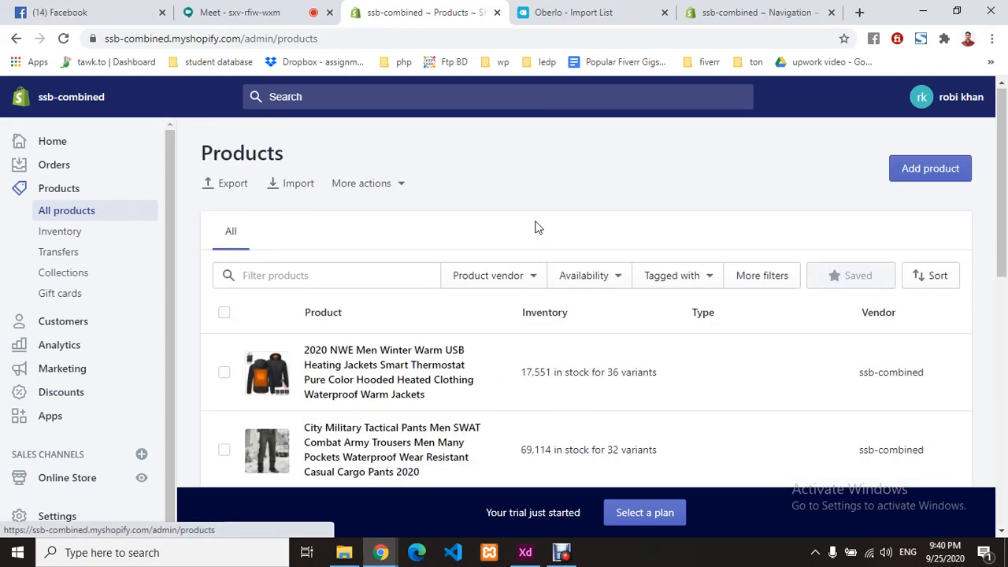
scroll(535, 227, down, 3)
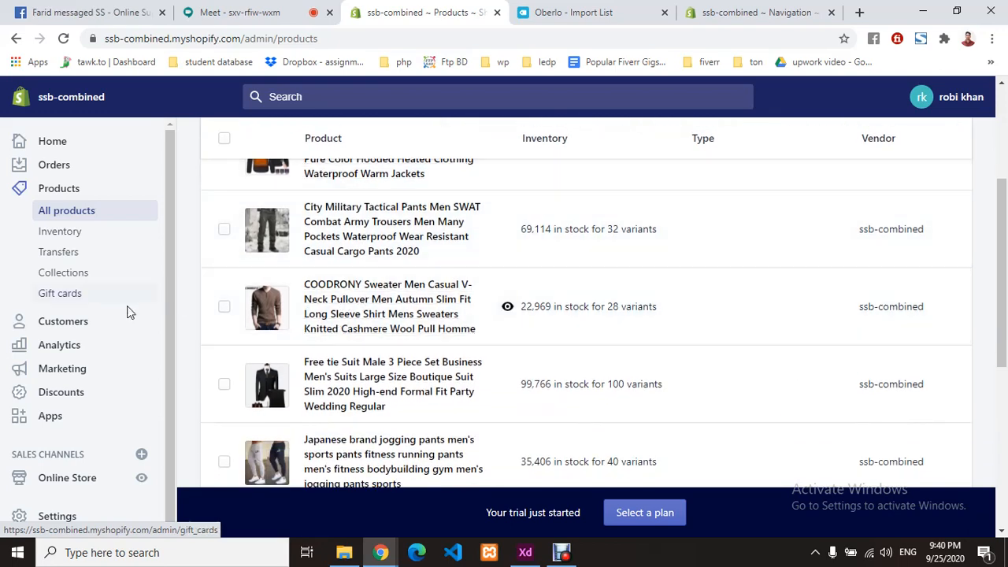
click(223, 309)
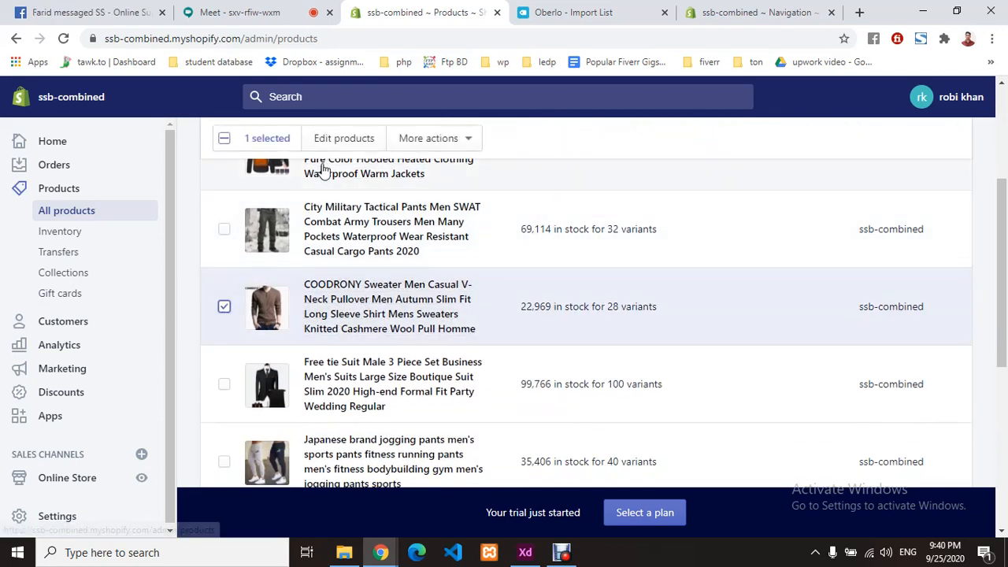
- Bulk-edit the COODRONY sweater, reviewing variant SKUs like 42775-black-s at Tk 22.80
click(347, 137)
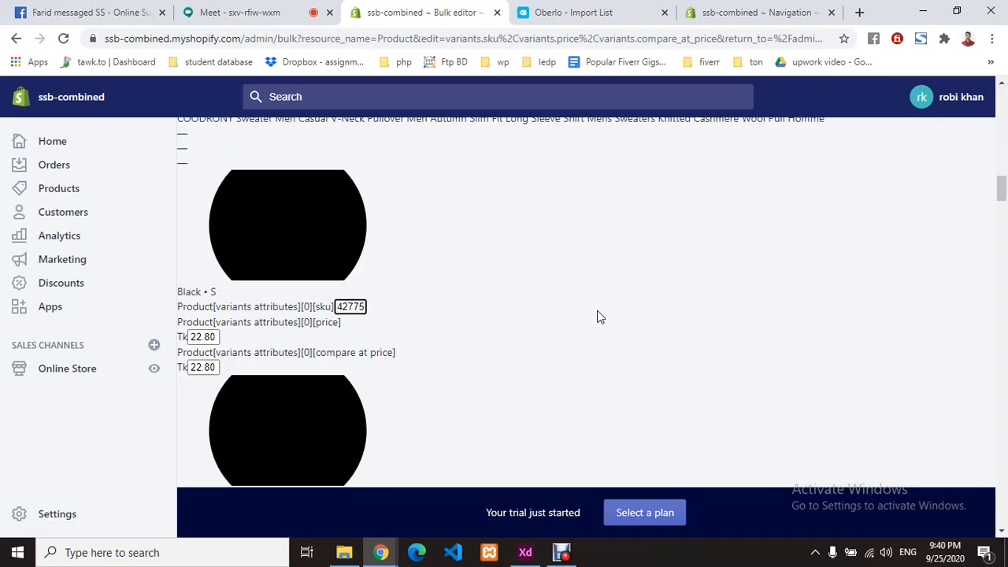
scroll(541, 317, up, 5)
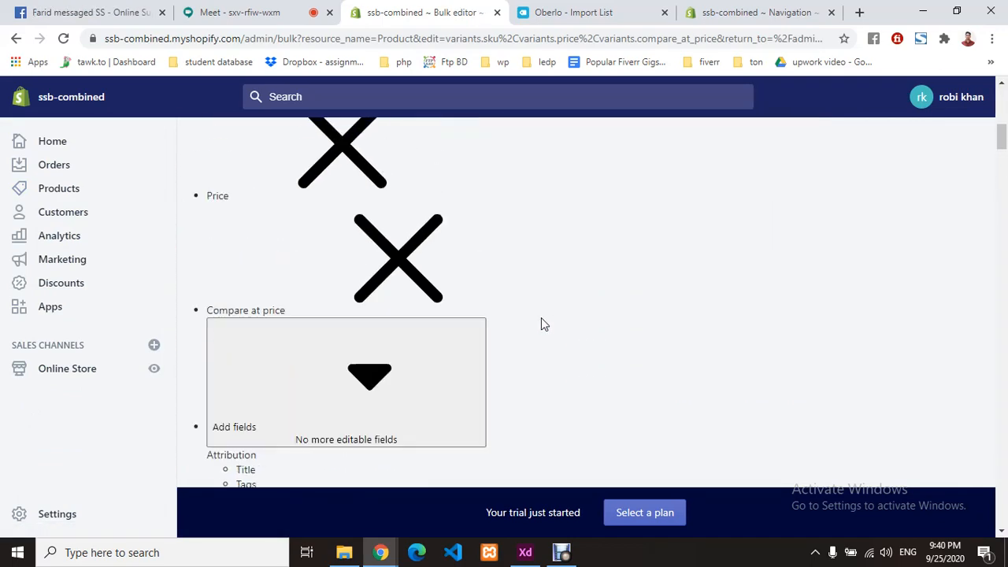
scroll(541, 323, up, 6)
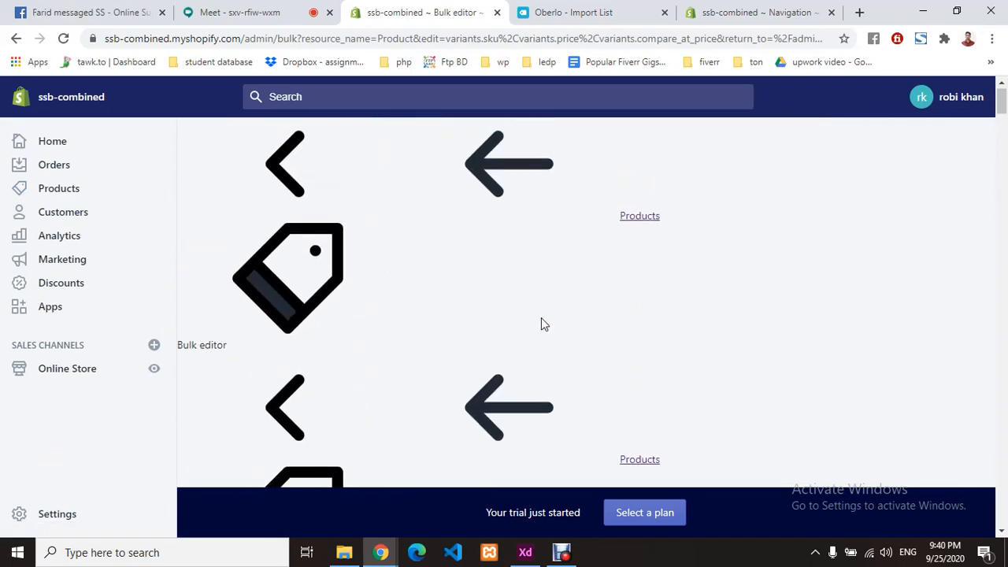
click(67, 42)
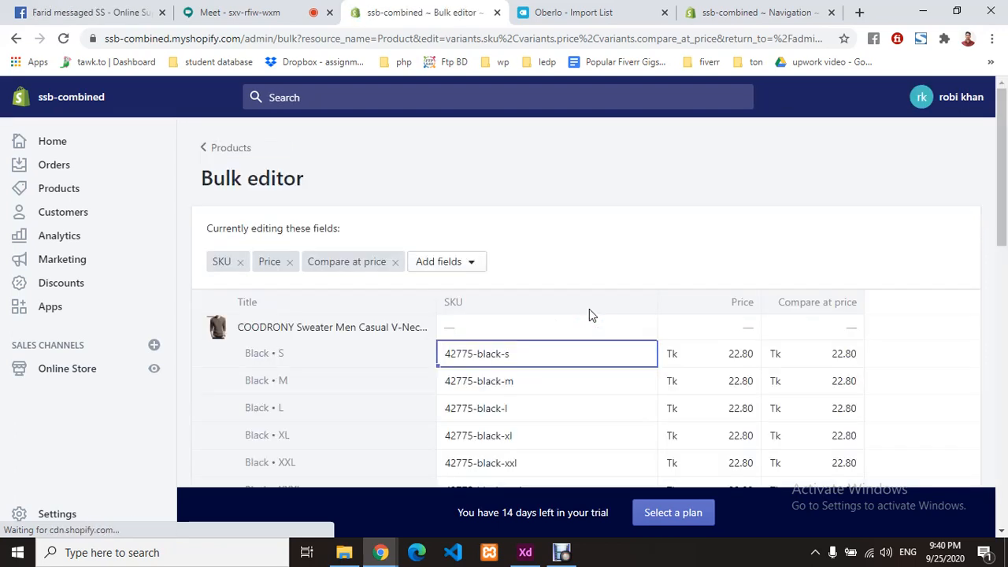
scroll(561, 220, down, 2)
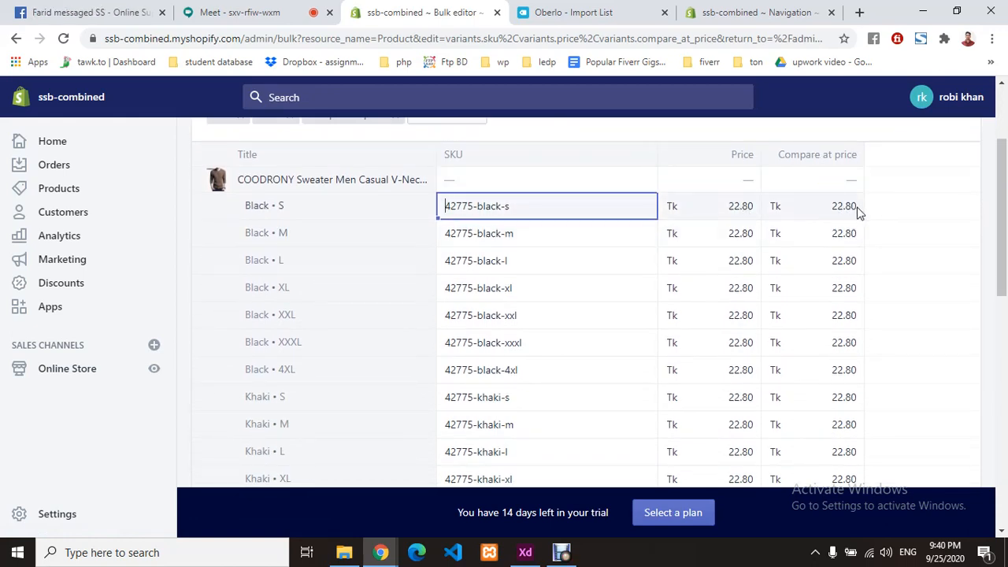
scroll(576, 263, down, 9)
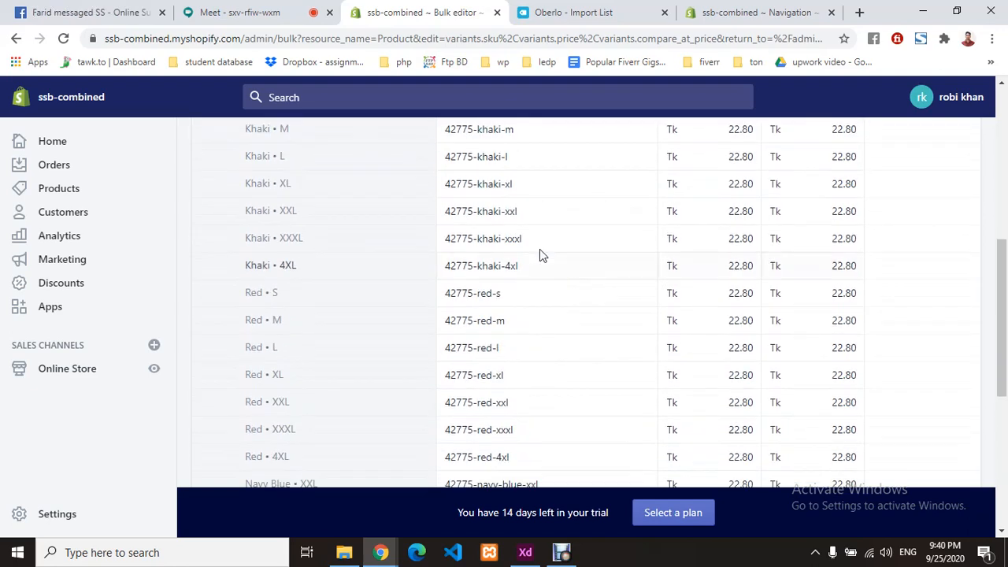
scroll(390, 285, up, 9)
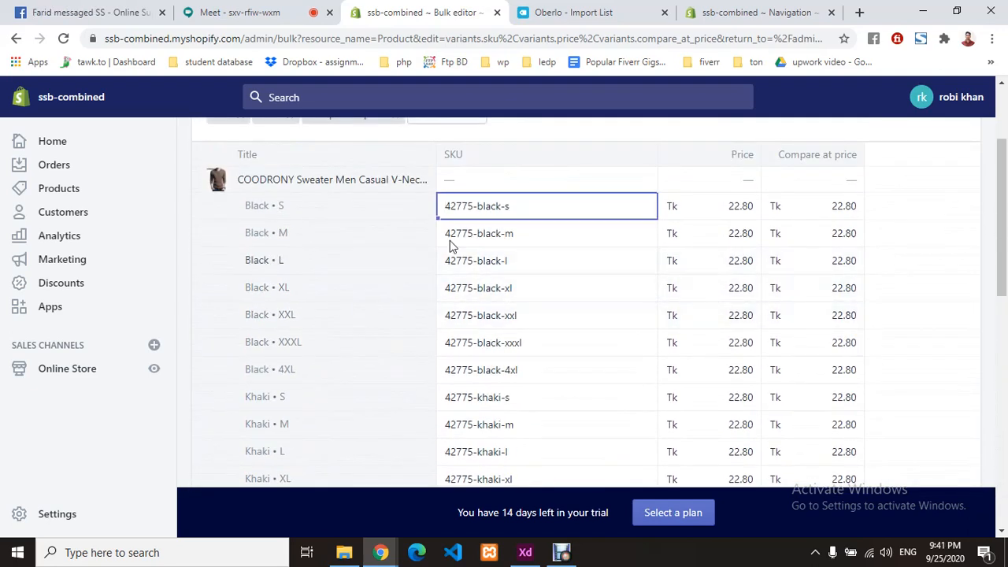
scroll(450, 241, up, 2)
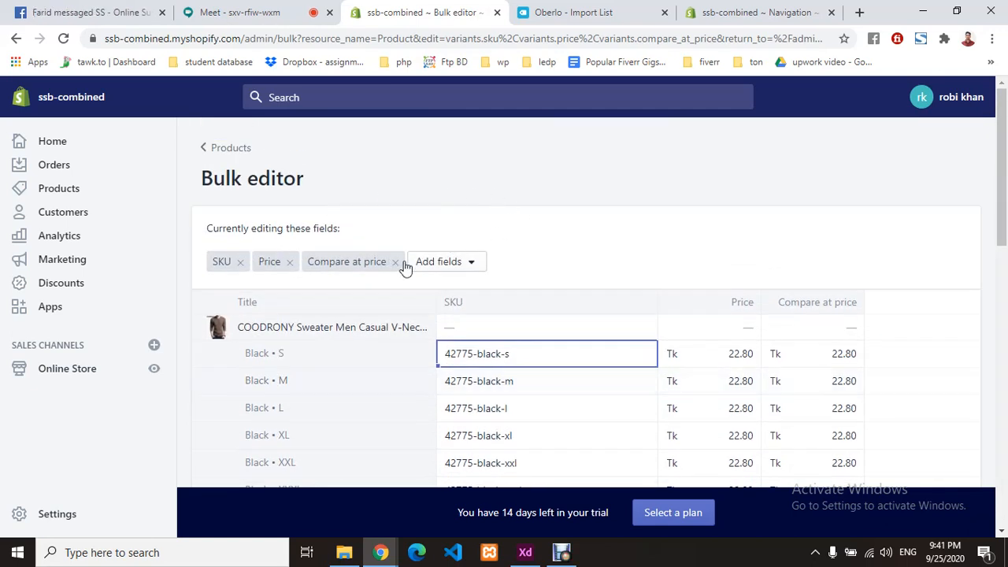
click(578, 239)
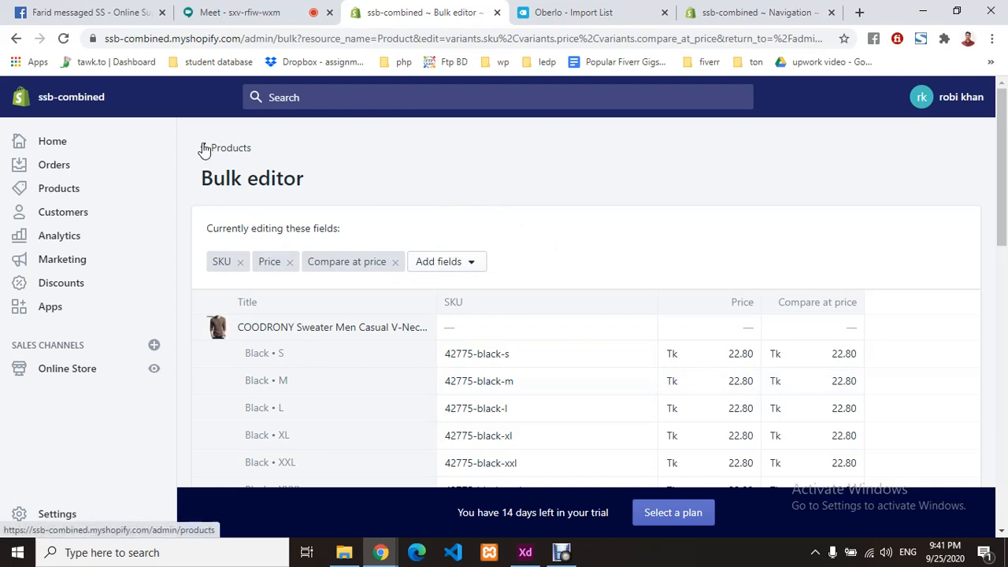
scroll(462, 326, down, 15)
scroll(462, 329, up, 15)
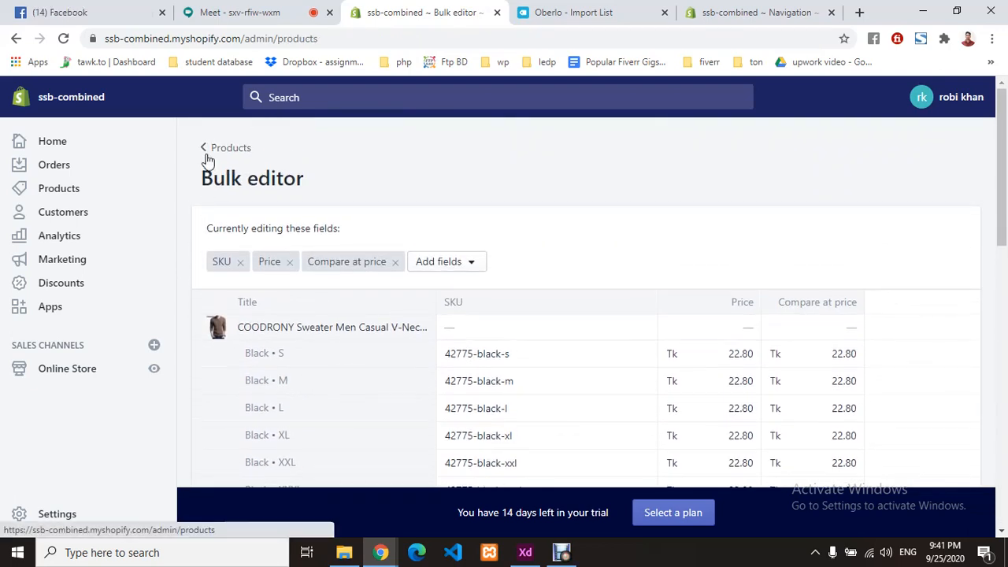
- Go via Collections to Online Store Themes and open the Simple theme's Actions menu
click(207, 151)
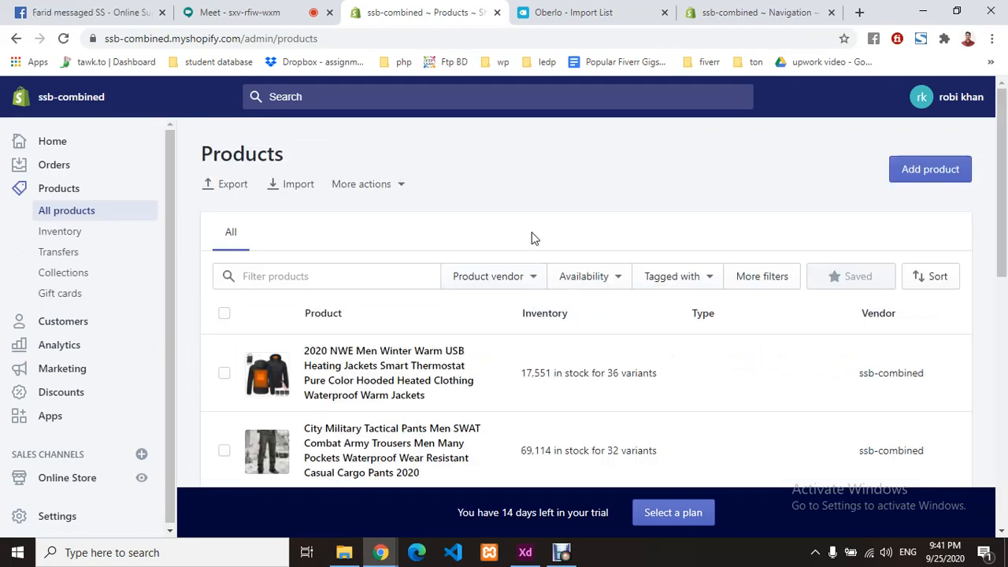
scroll(532, 238, down, 8)
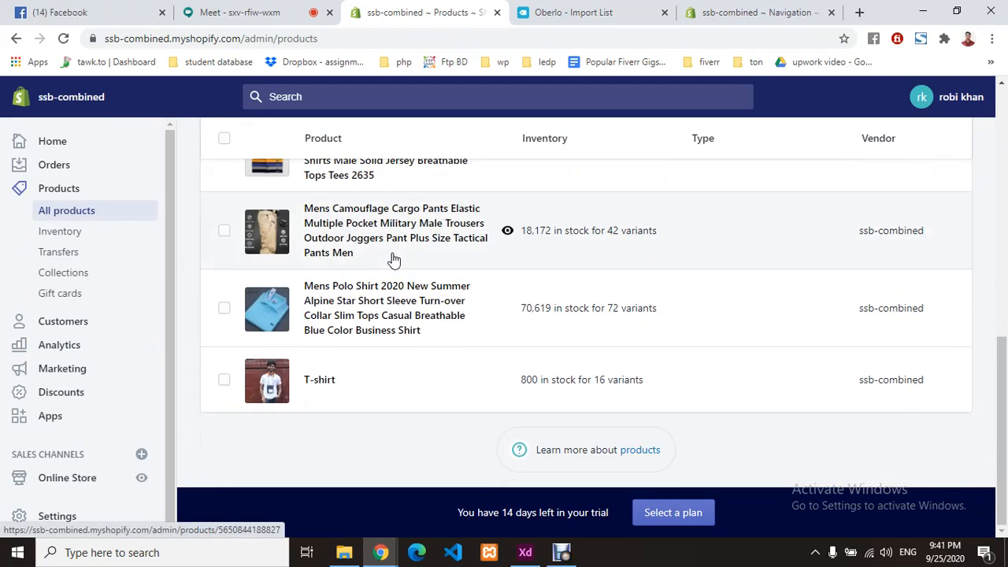
click(90, 282)
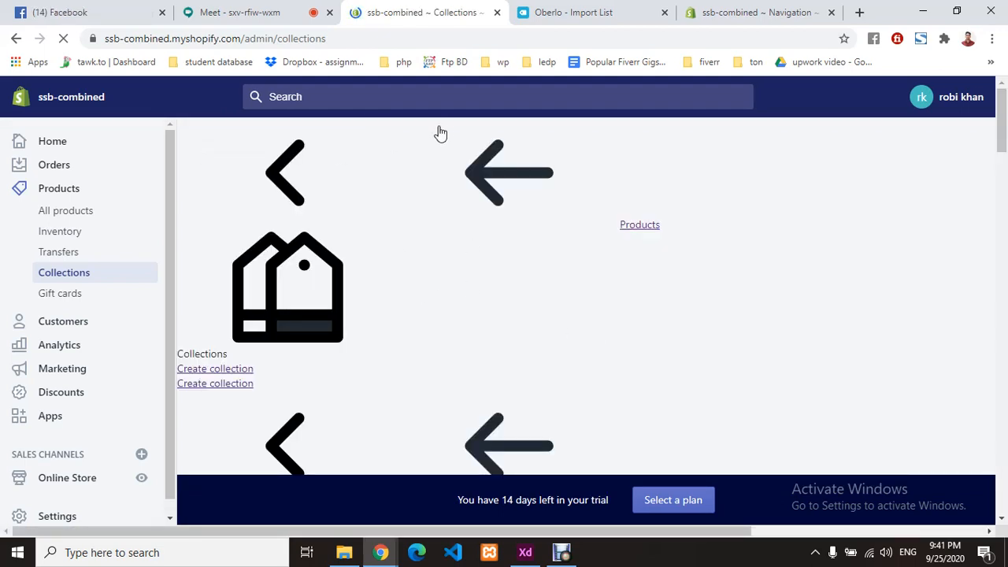
scroll(146, 376, down, 1)
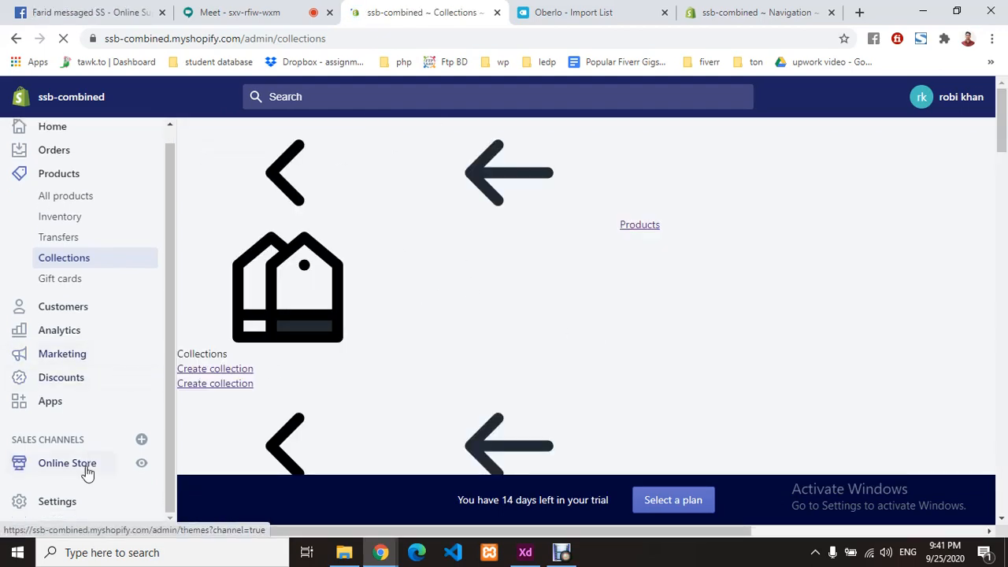
click(86, 464)
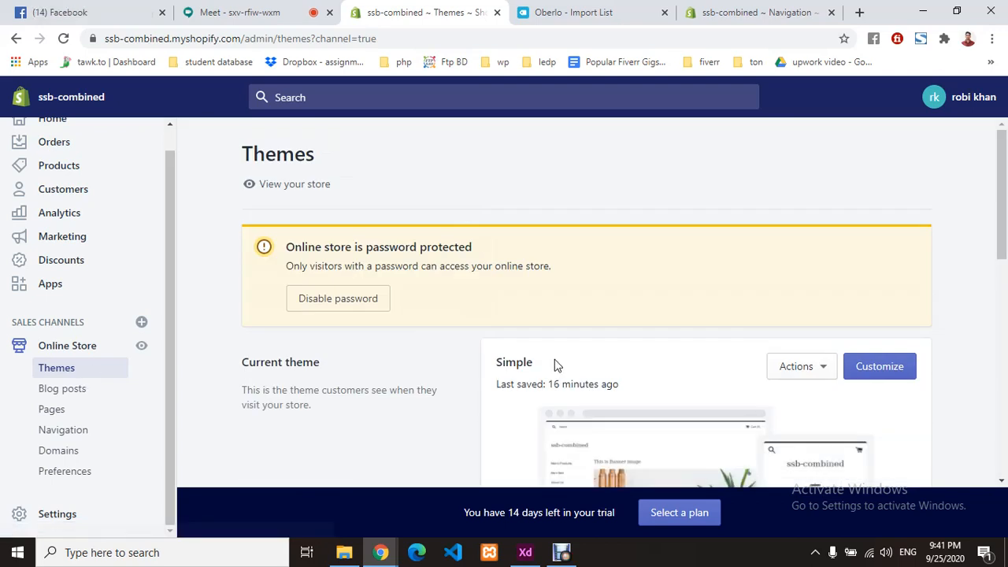
scroll(606, 360, down, 3)
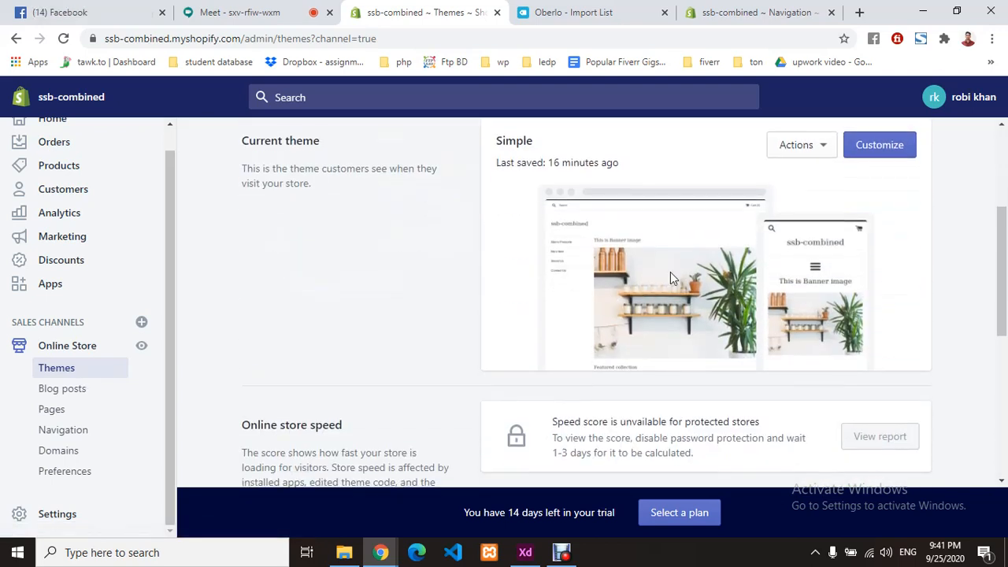
click(821, 149)
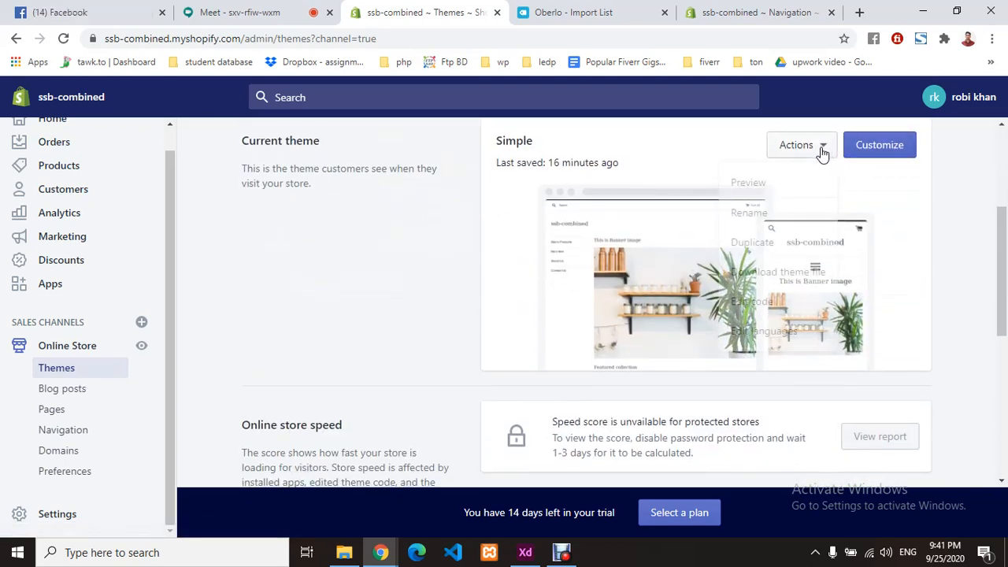
- Customize the Simple theme and scroll the home page's banner, featured collection, rich text and video sections
click(875, 145)
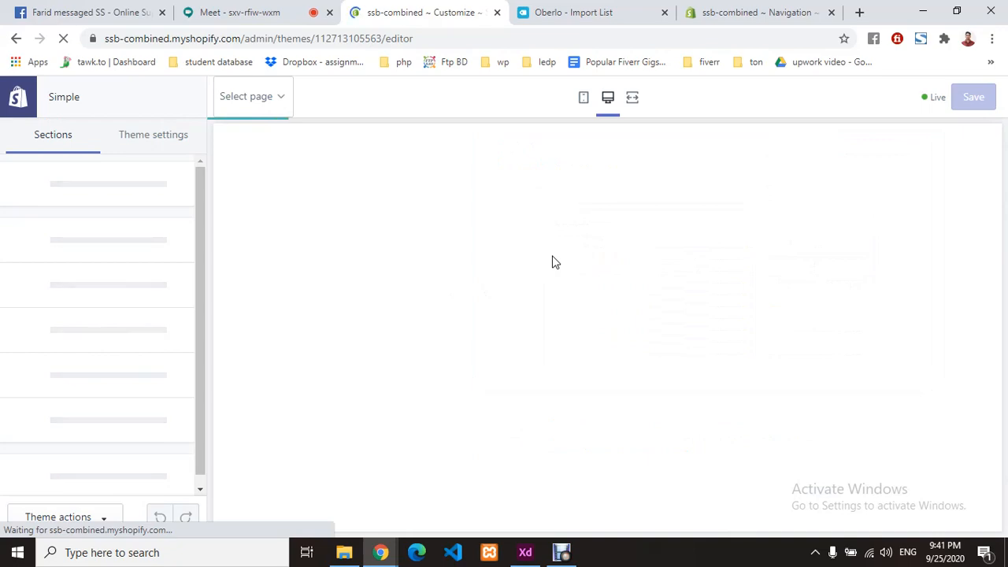
scroll(626, 260, down, 8)
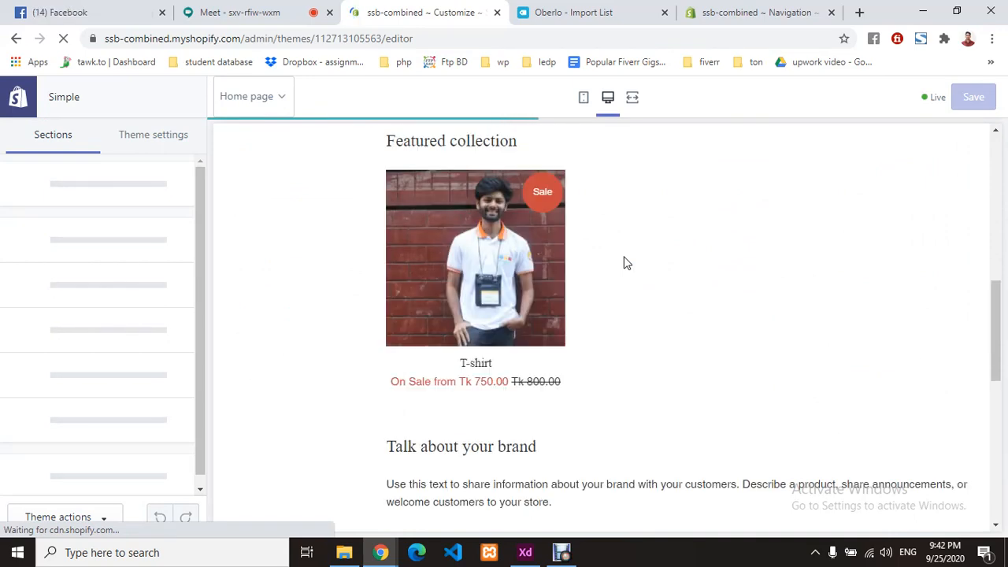
scroll(627, 263, up, 1)
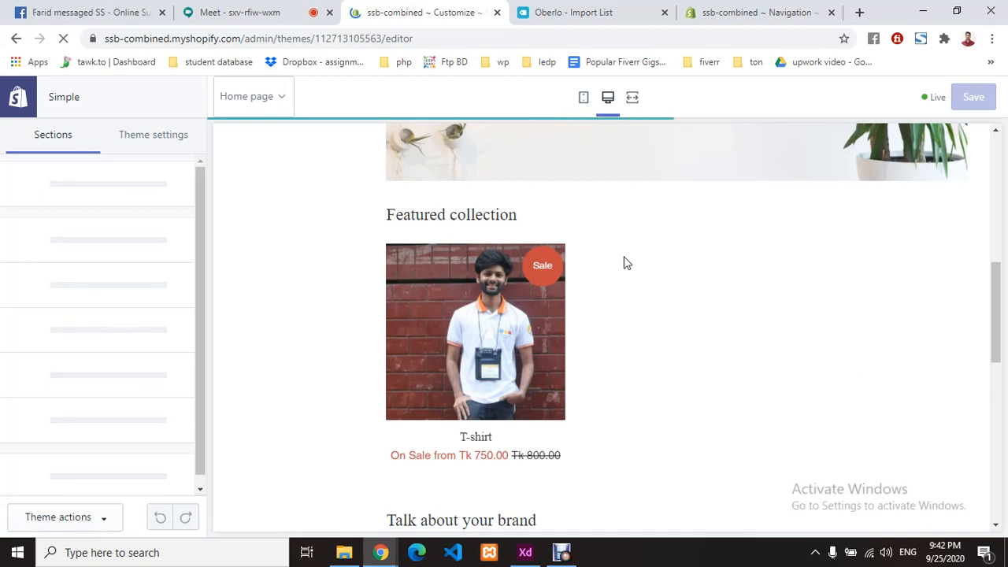
scroll(627, 262, down, 3)
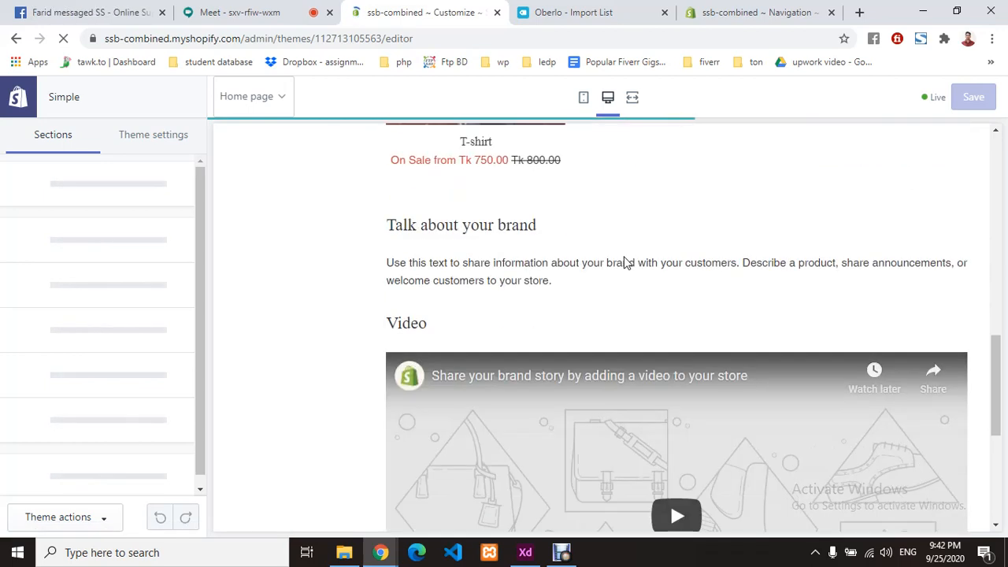
scroll(626, 262, down, 4)
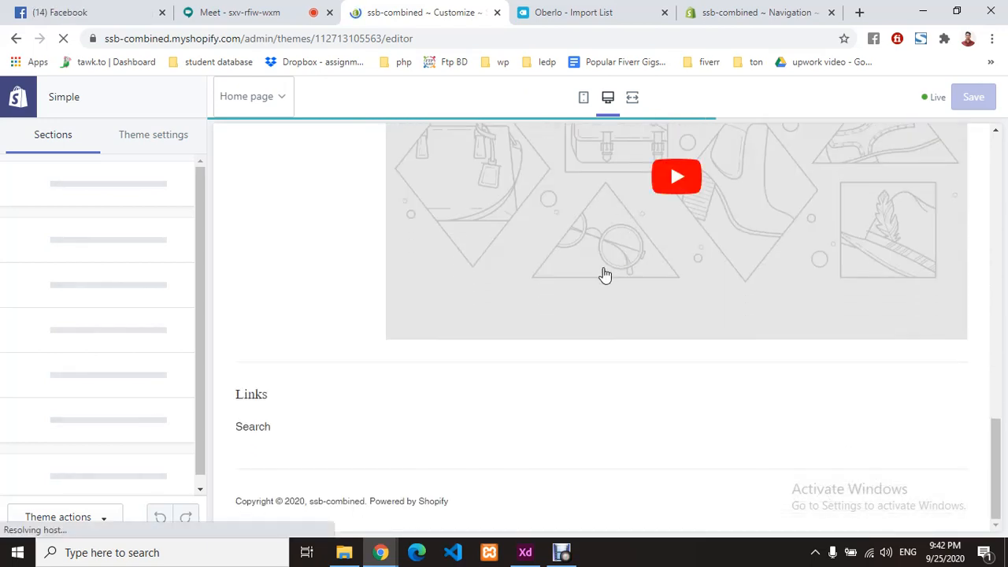
scroll(604, 274, up, 12)
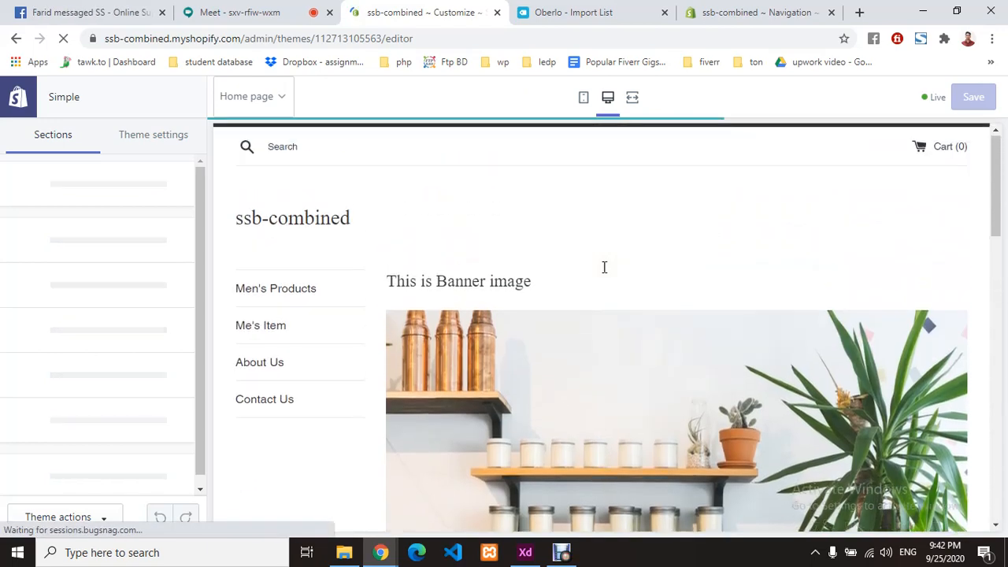
scroll(604, 267, down, 3)
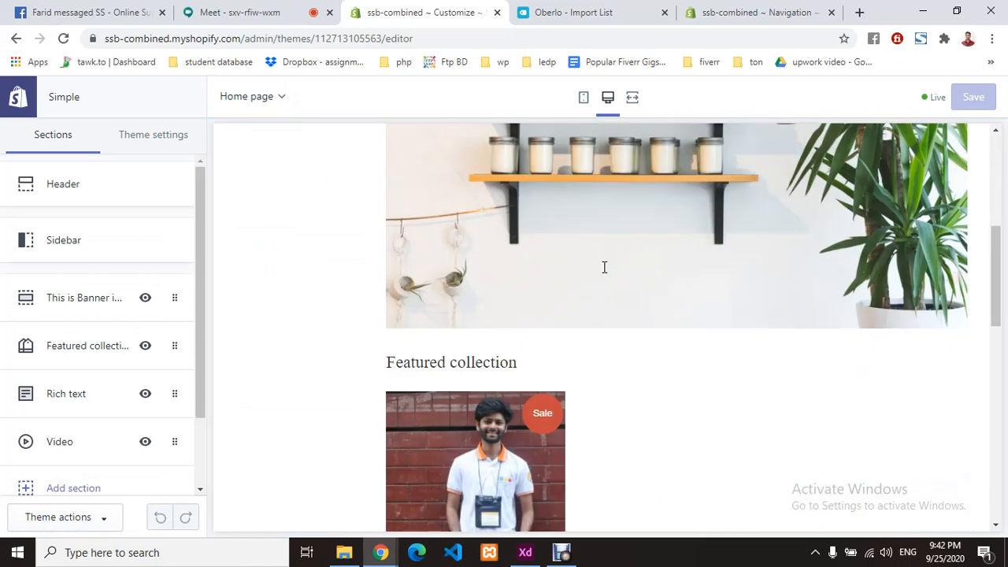
scroll(604, 267, down, 3)
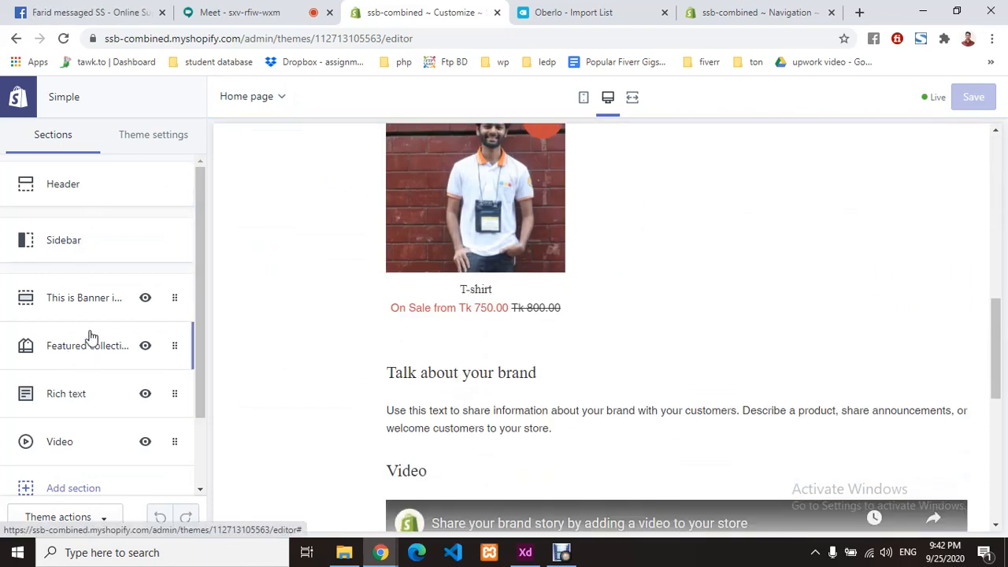
scroll(87, 421, down, 1)
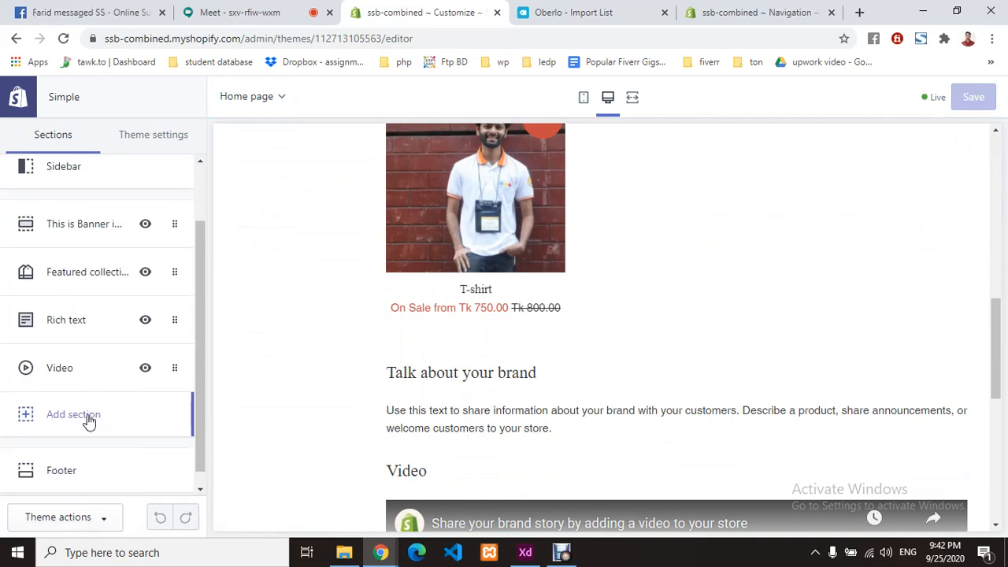
- Add a Collection list section to the home page
click(85, 420)
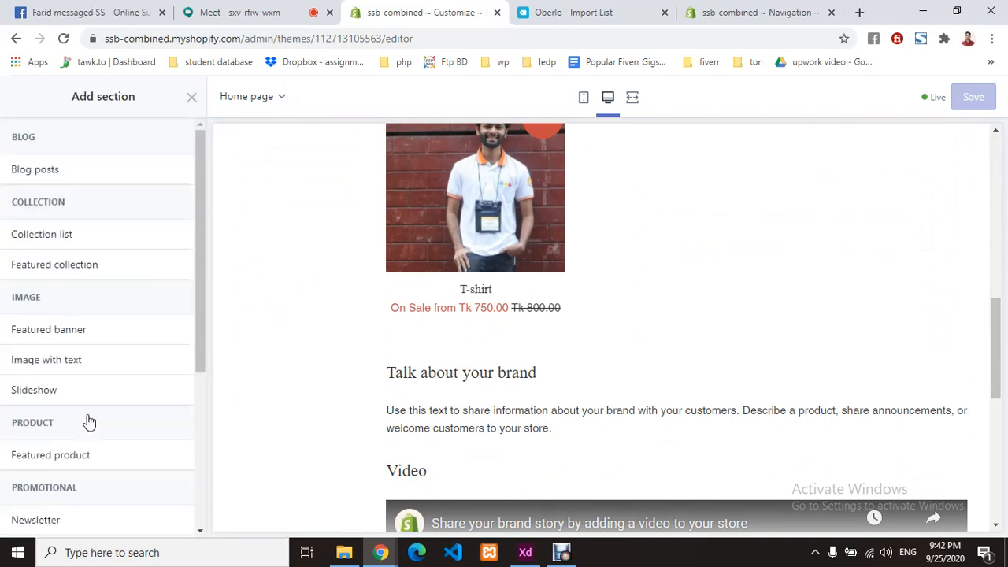
click(83, 236)
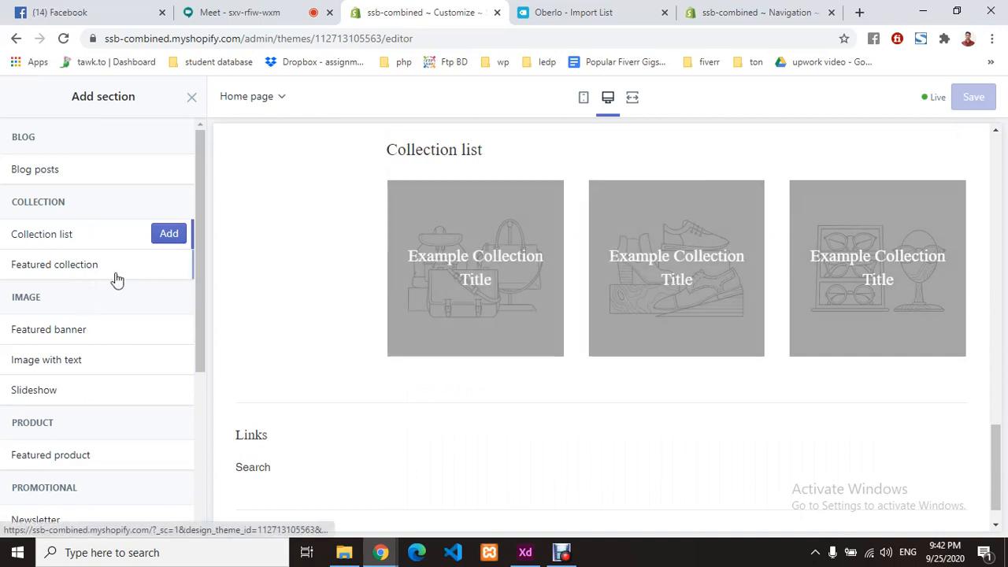
click(167, 234)
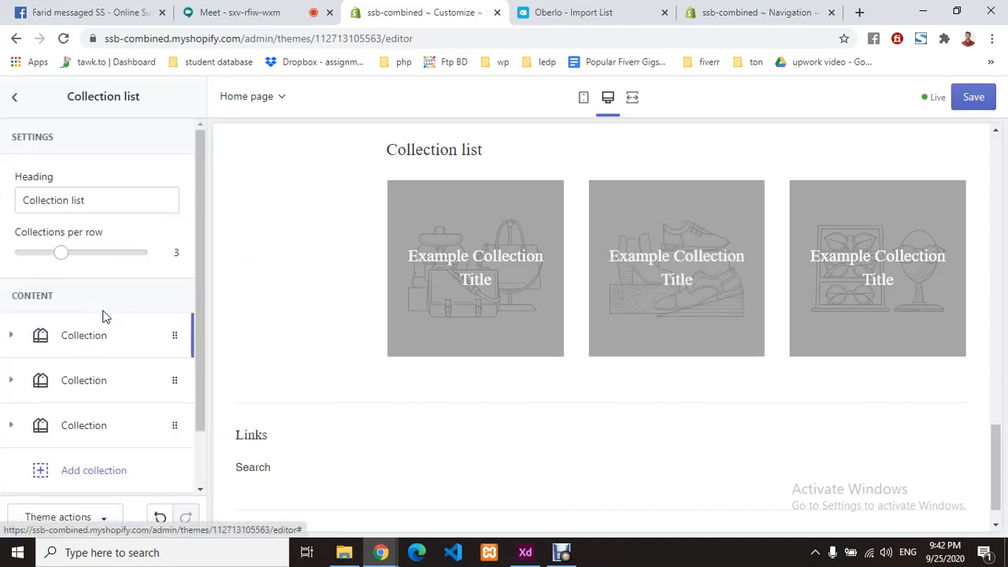
scroll(104, 308, down, 1)
- Set the first collection slot to Men's Clothing and preview that collection's page
click(93, 270)
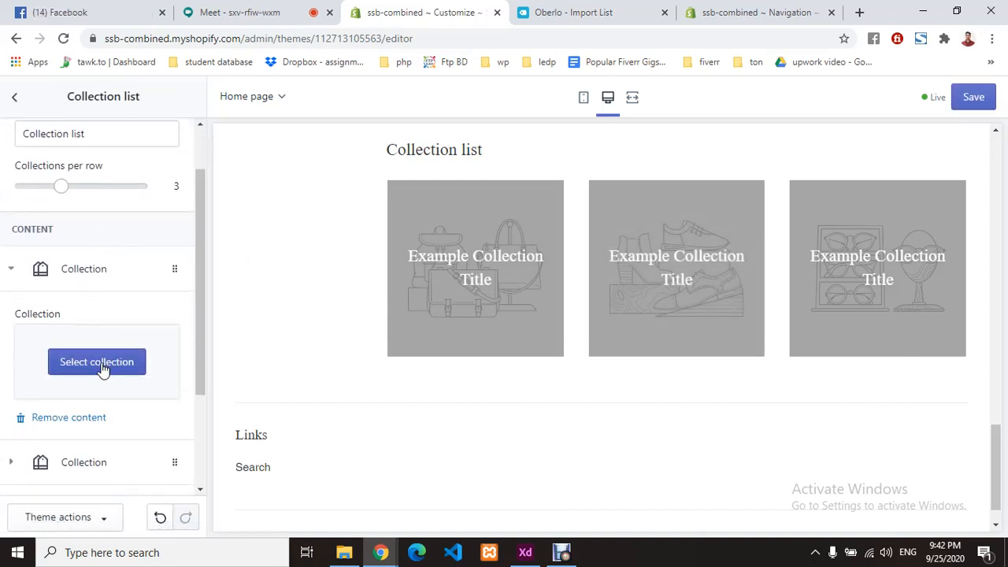
click(101, 364)
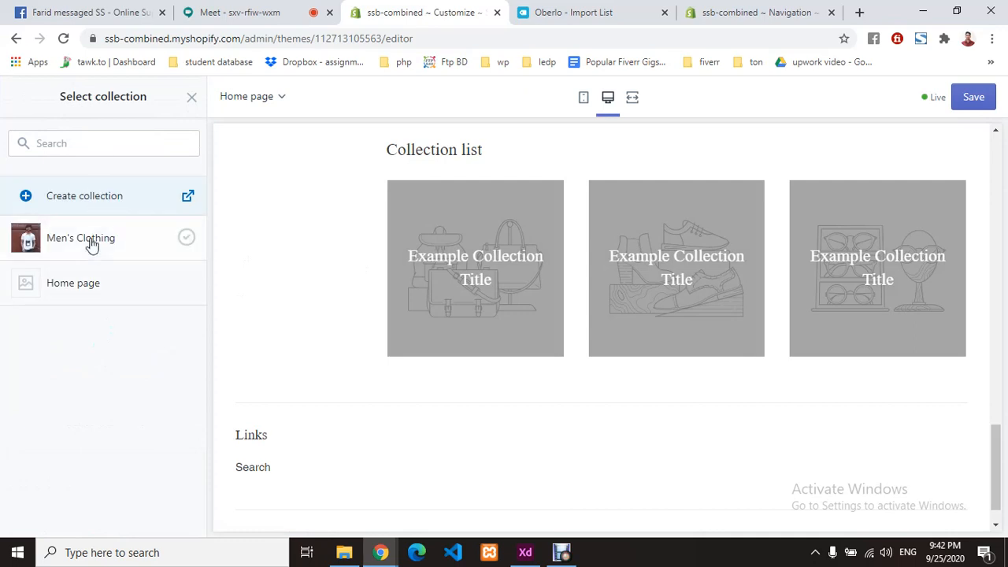
click(90, 241)
click(177, 522)
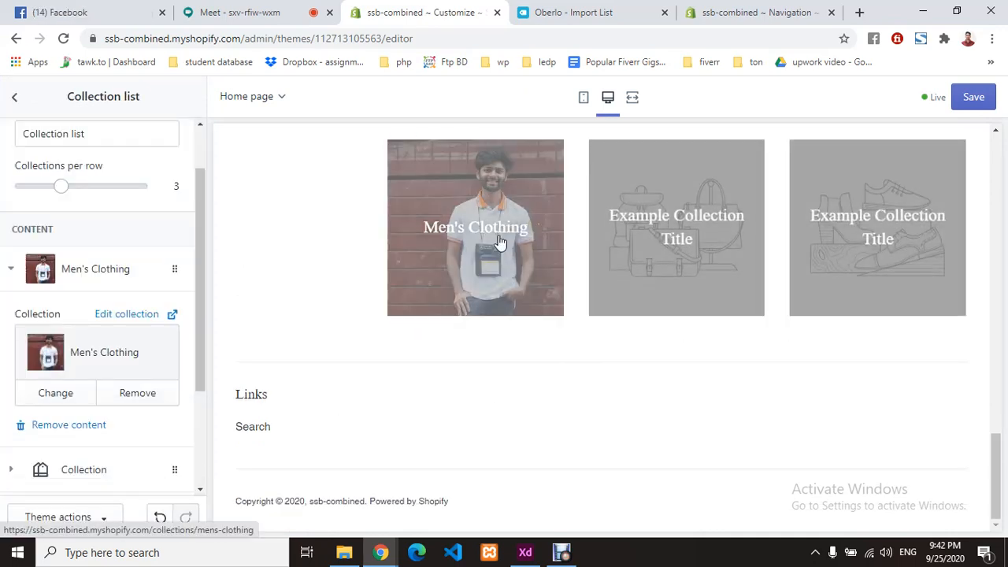
scroll(585, 338, up, 1)
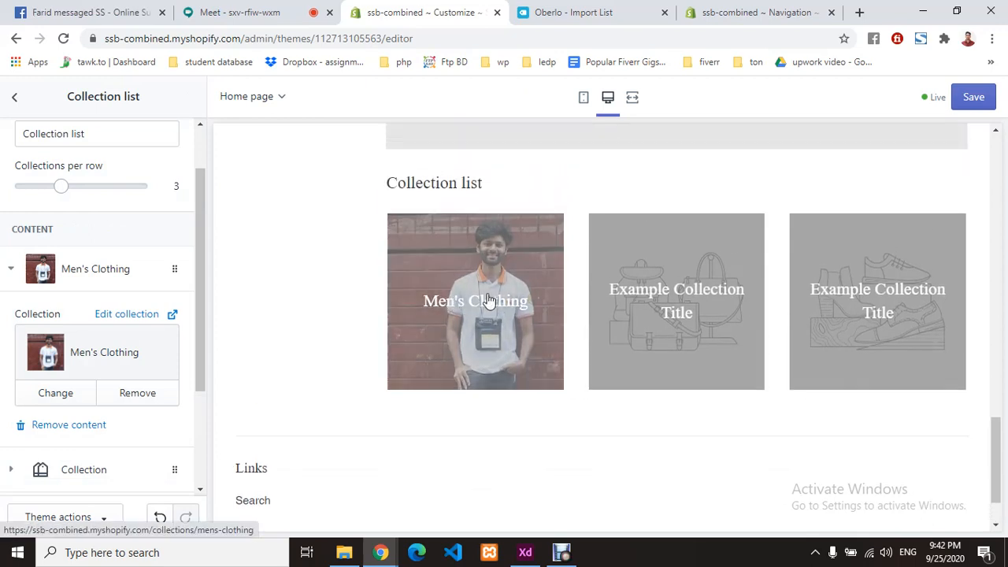
click(488, 301)
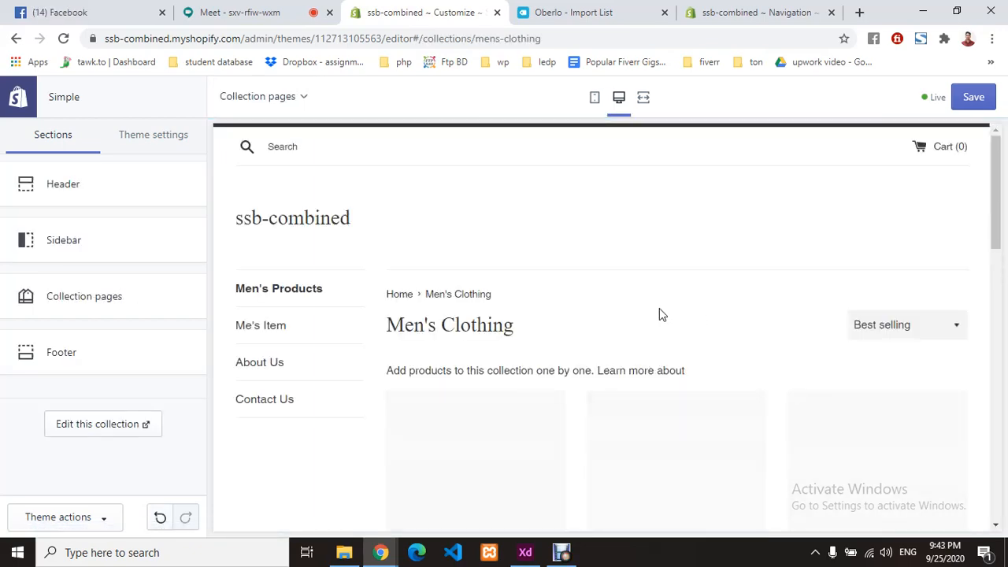
- Scroll the Men's Clothing products down to the Tk 46.92 heated jacket, then go to Meet
scroll(659, 313, down, 3)
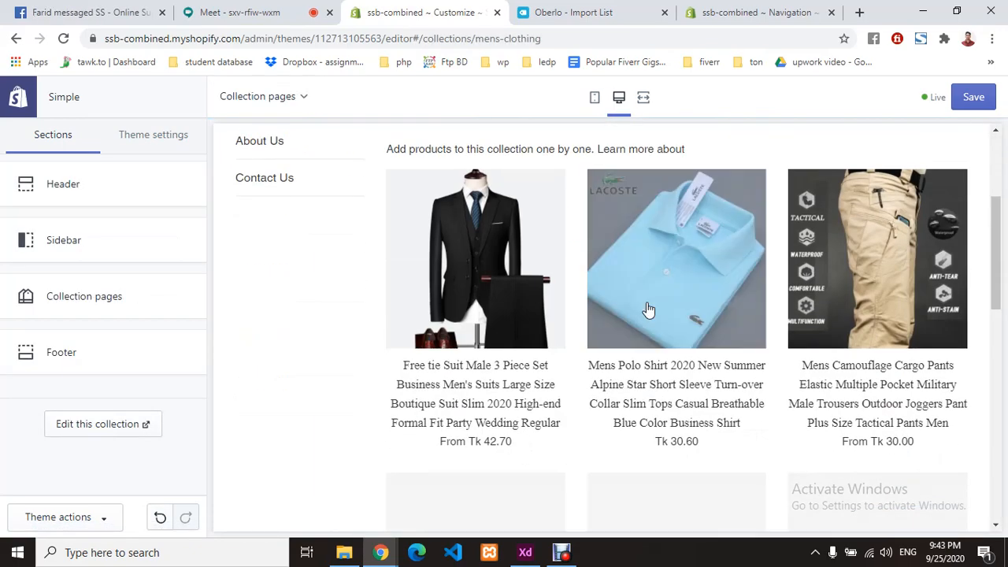
scroll(528, 275, down, 3)
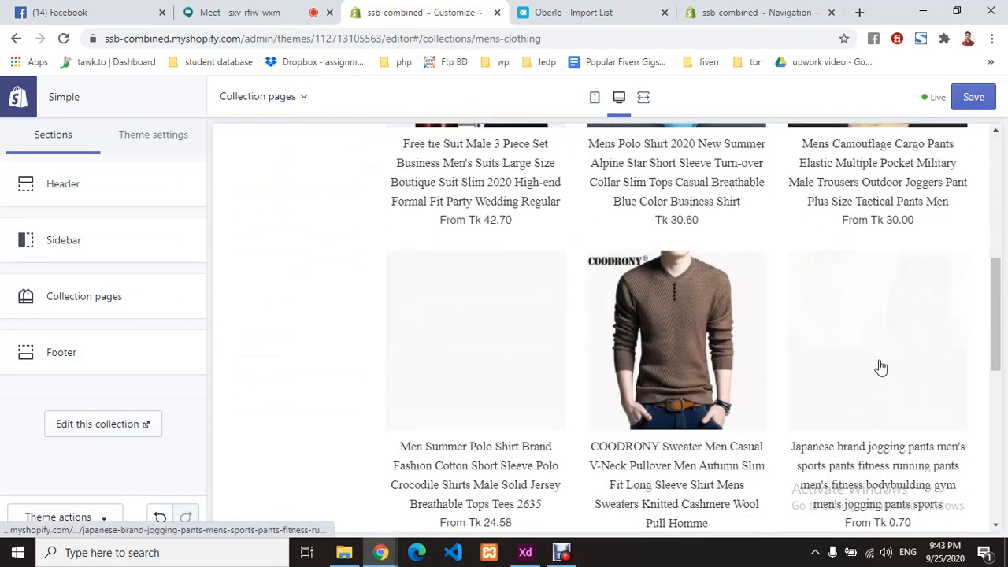
scroll(779, 327, down, 3)
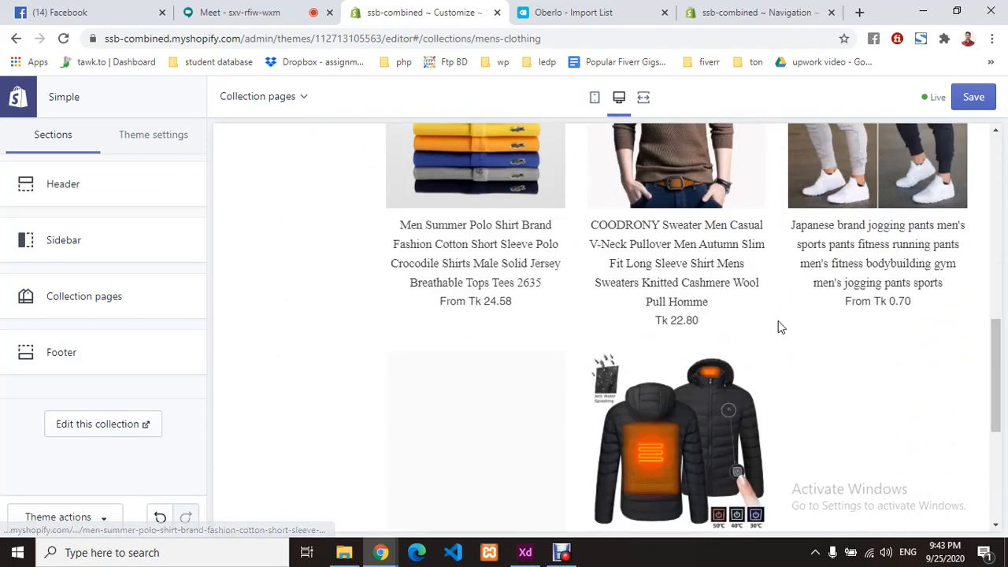
scroll(779, 327, down, 3)
scroll(594, 344, up, 6)
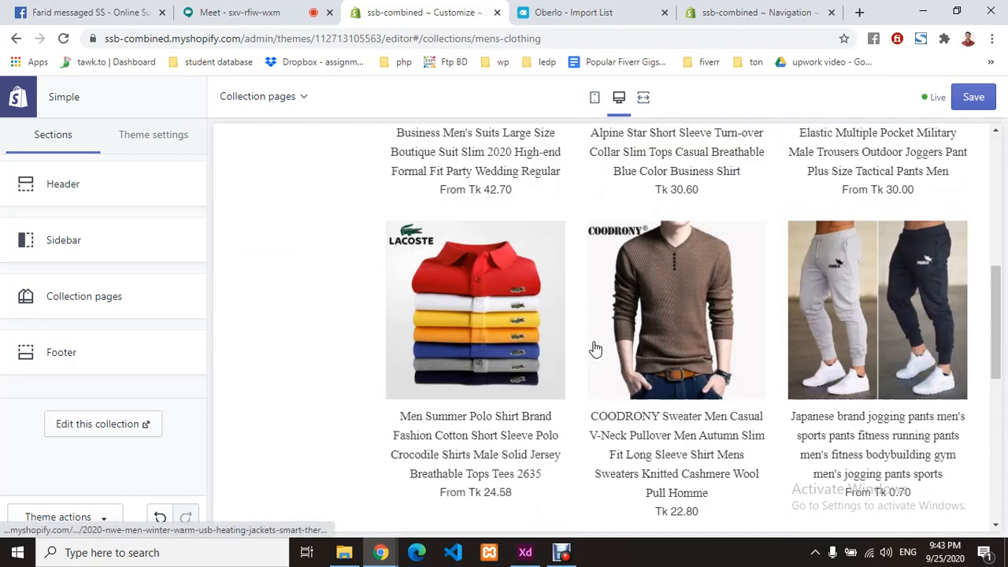
scroll(595, 349, up, 5)
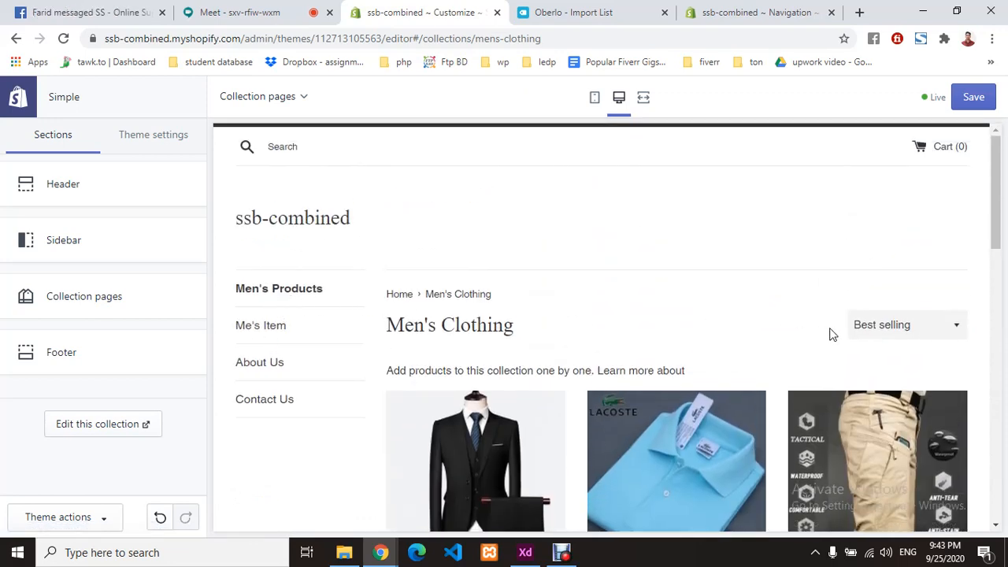
scroll(636, 353, down, 5)
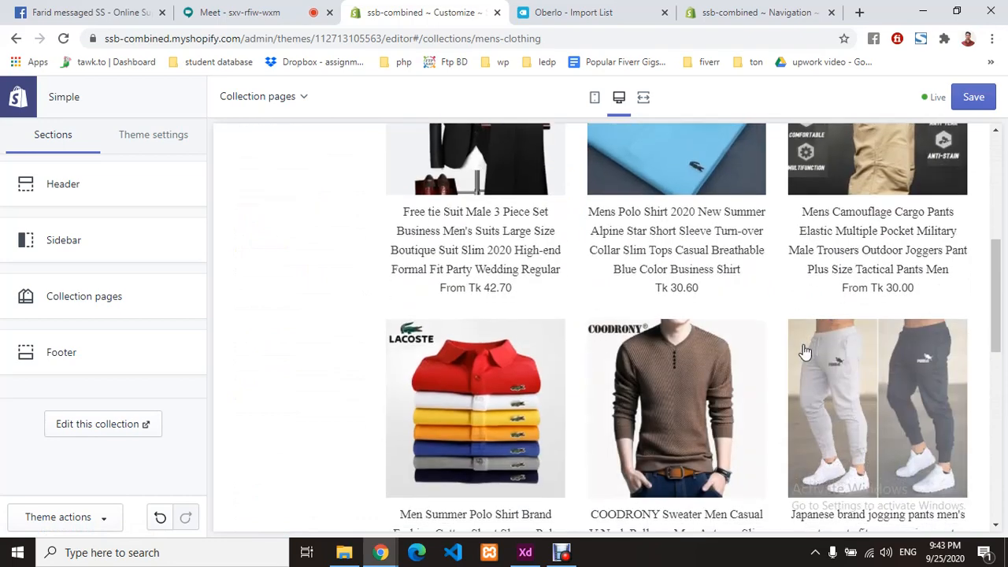
scroll(805, 352, down, 5)
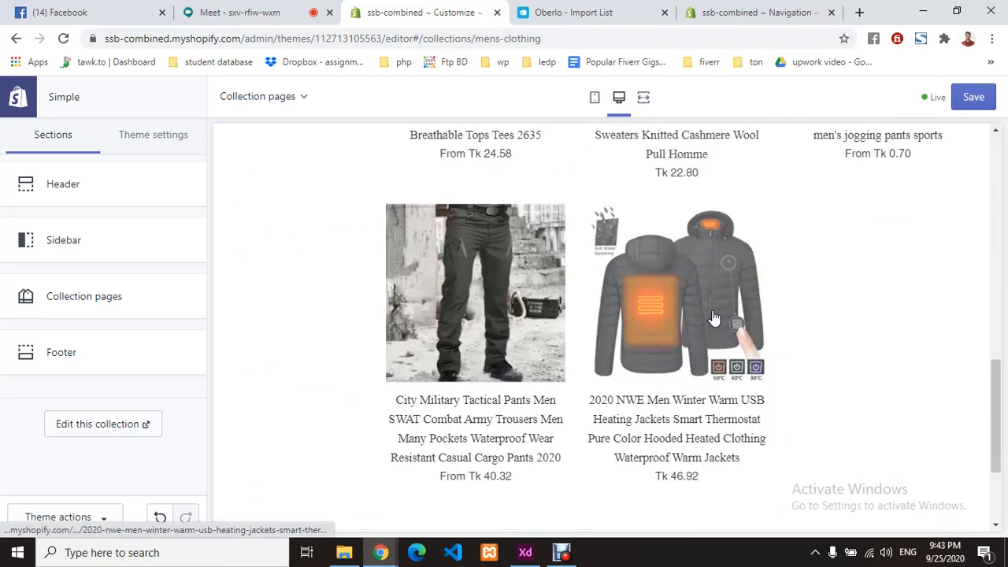
click(282, 6)
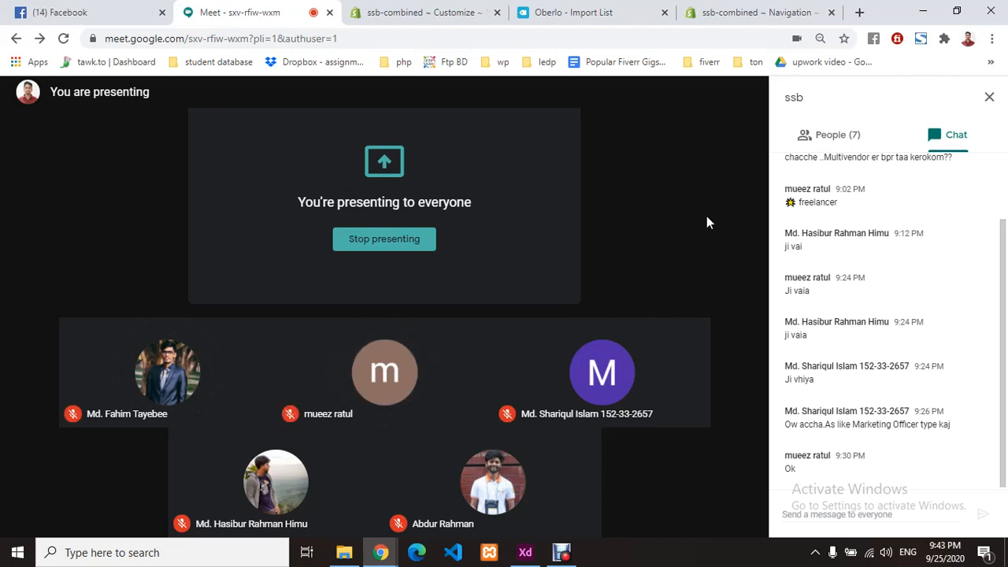
- Bring up the Debut screen recorder window from the taskbar
mouse_move(708, 215)
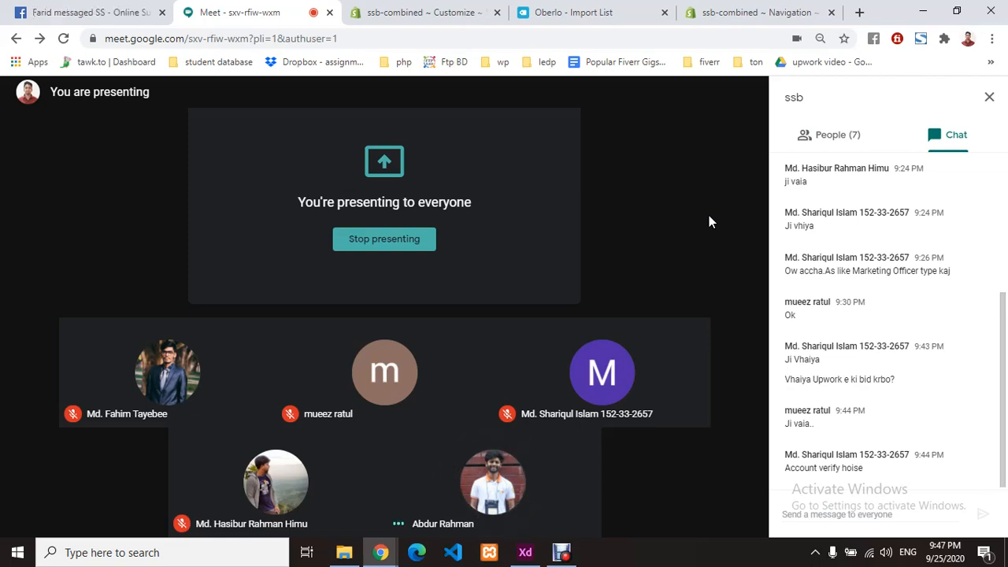
click(562, 553)
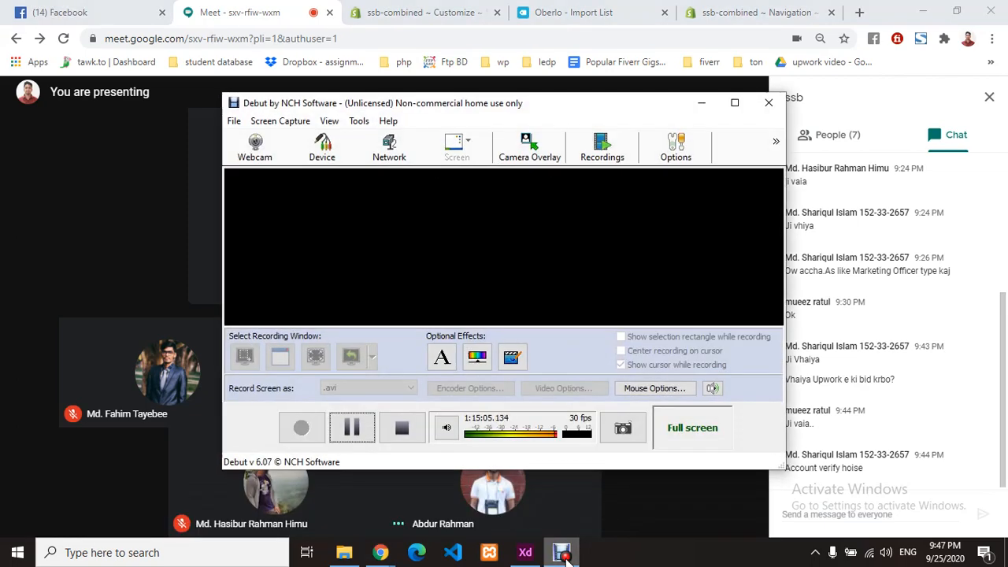